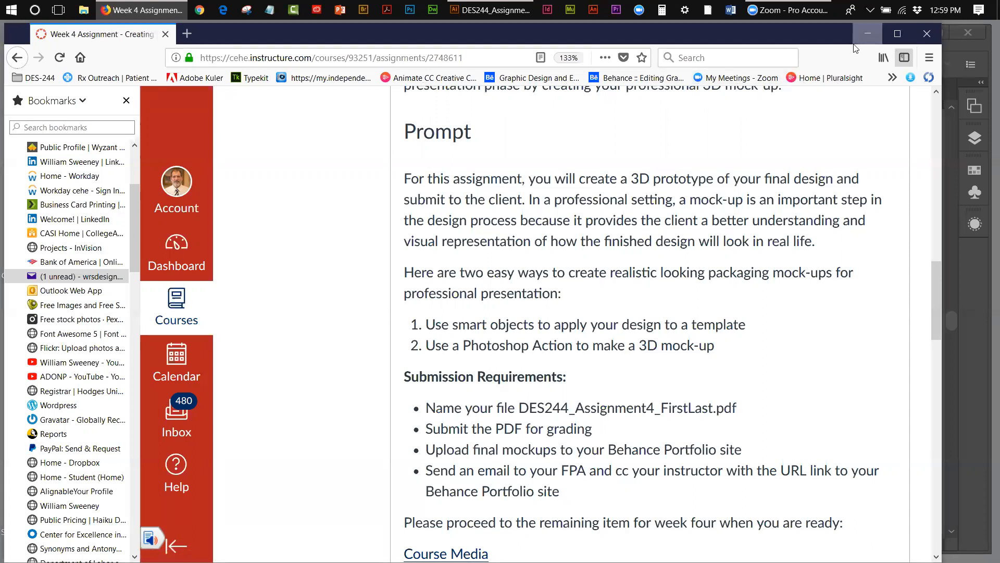
- Switch to the box design in Illustrator and hide its graphics, background and ARTWORK layers
left_click(868, 33)
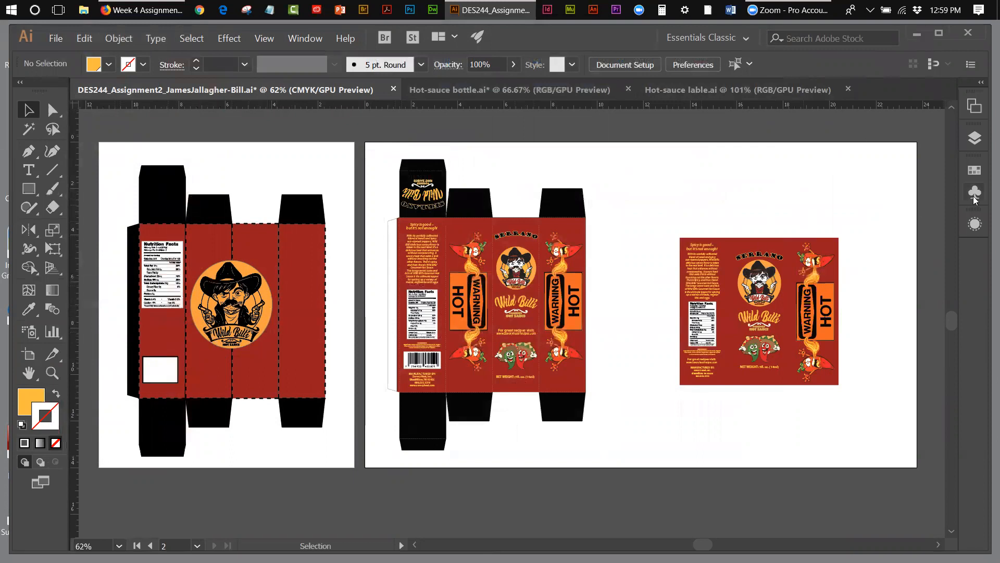
left_click(969, 138)
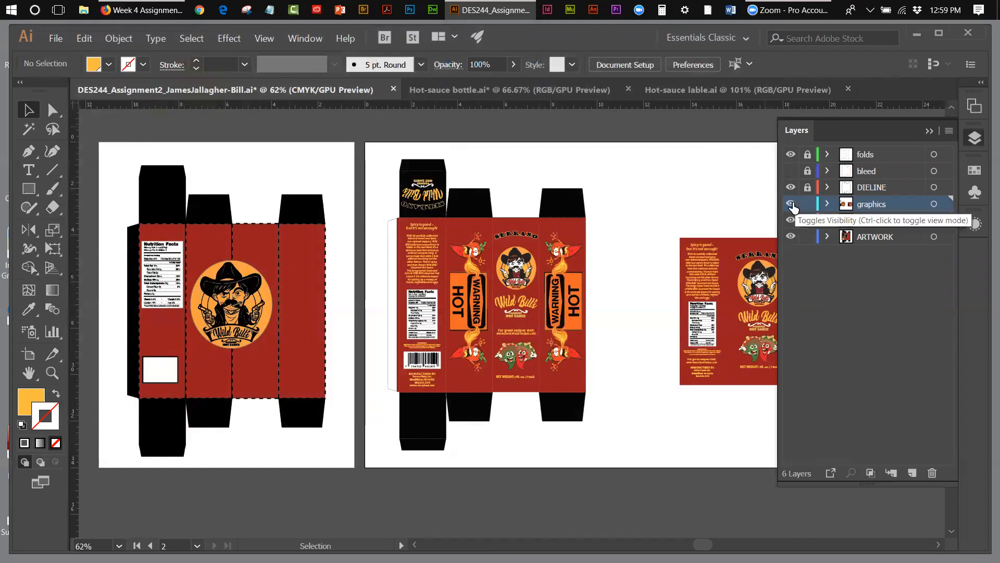
left_click(791, 204)
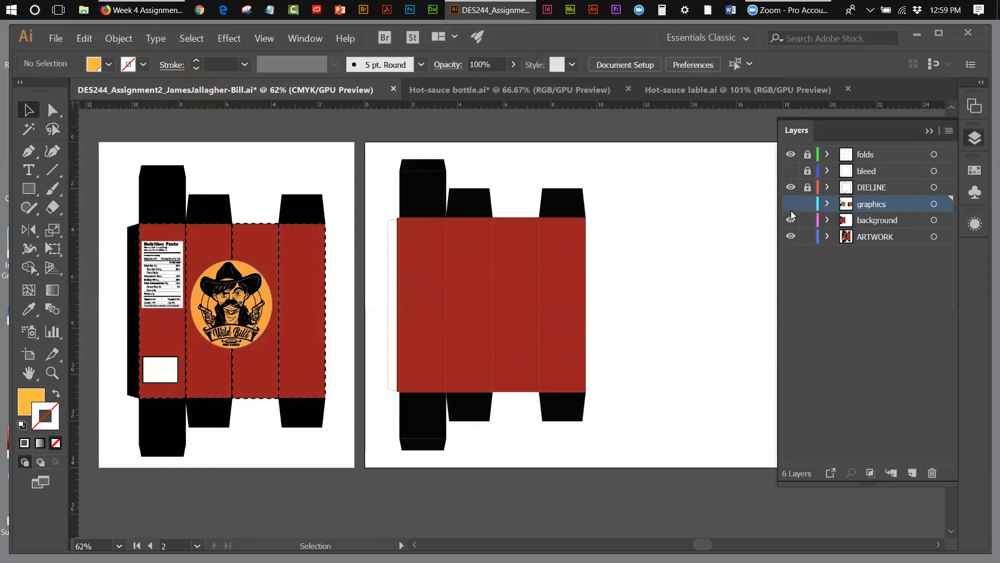
left_click(791, 220)
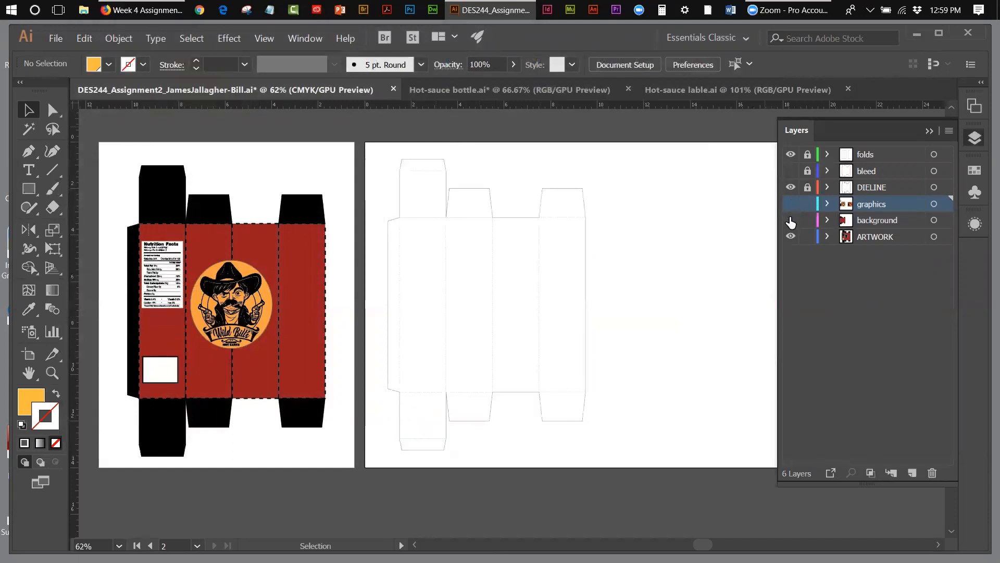
left_click(791, 236)
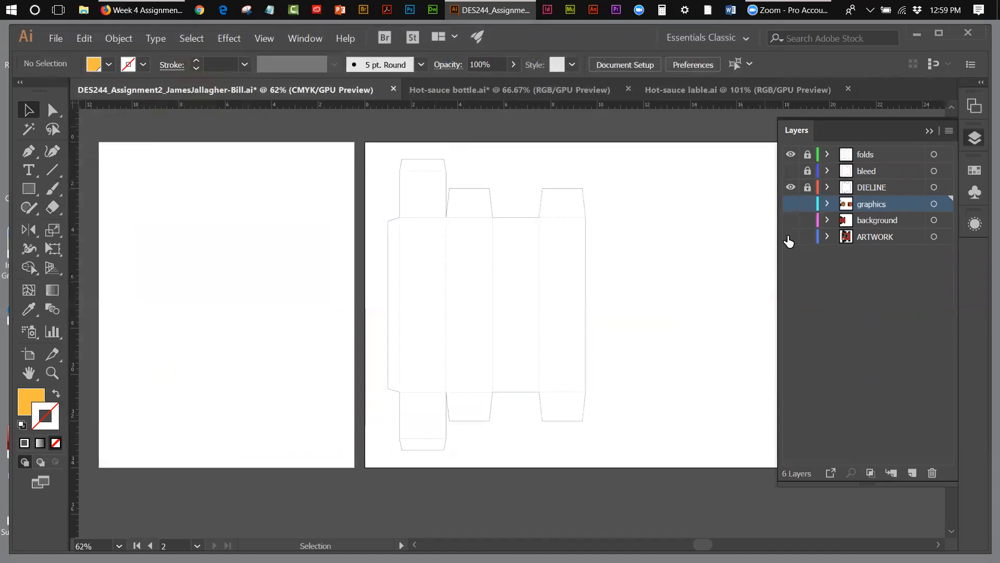
- Show the bleed layer and toggle the DIELINE, bleed and folds layers to examine each set of box outlines
left_click(791, 171)
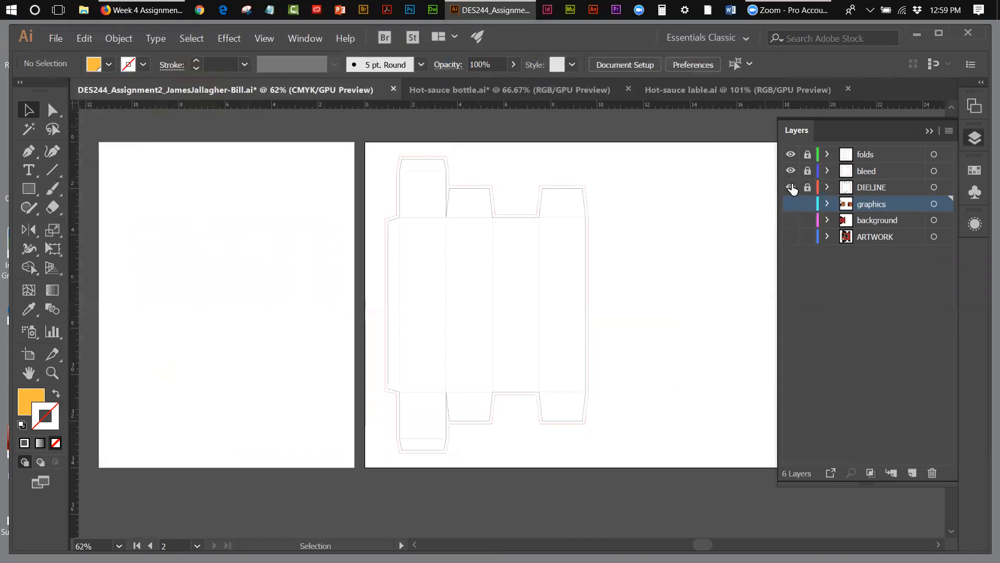
left_click(791, 188)
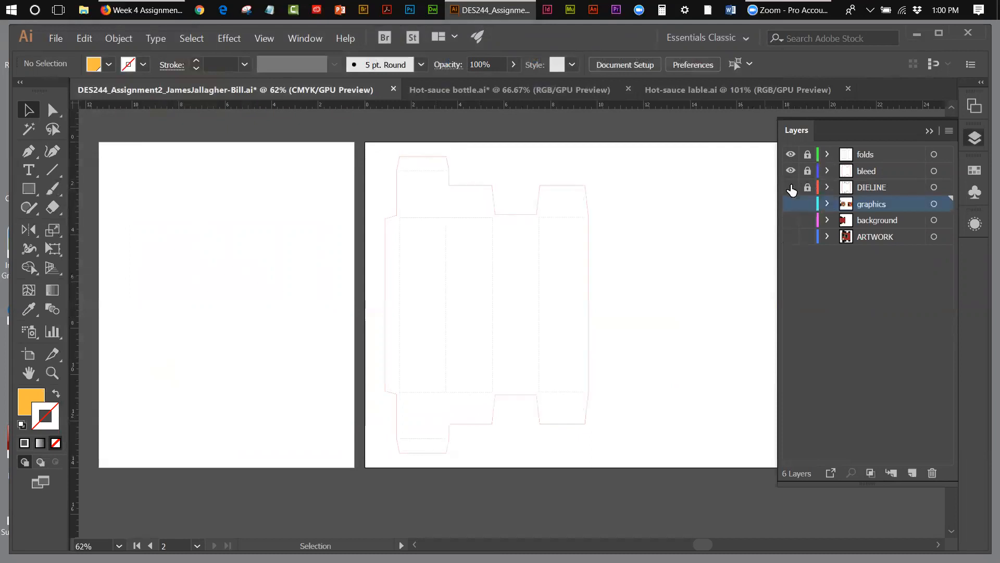
left_click(791, 188)
left_click(791, 188)
left_click(791, 188)
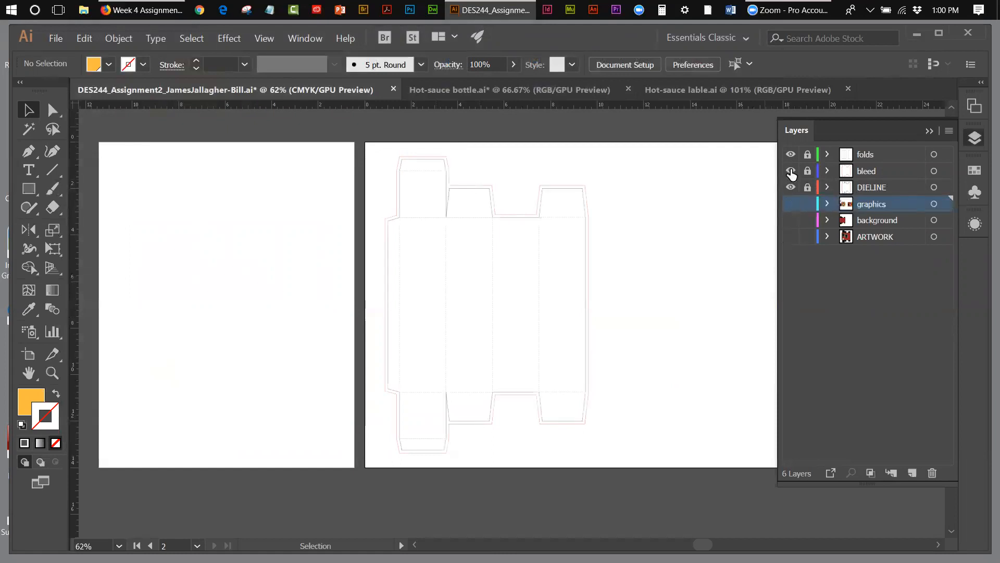
left_click(791, 171)
left_click(791, 172)
left_click(791, 154)
left_click(791, 155)
left_click(791, 155)
- Show the graphics and background layers again and hide the bleed layer
left_click(791, 204)
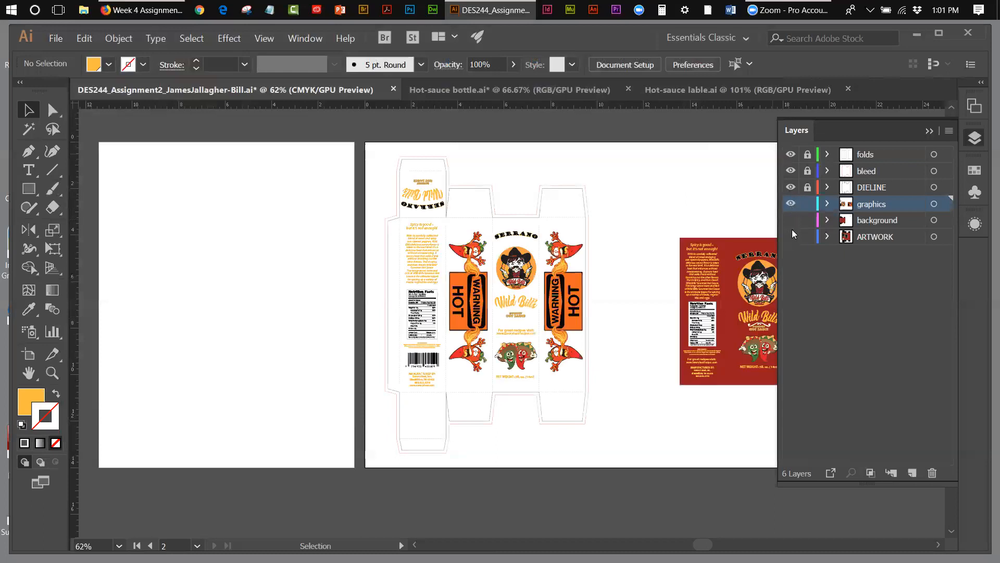
left_click(791, 220)
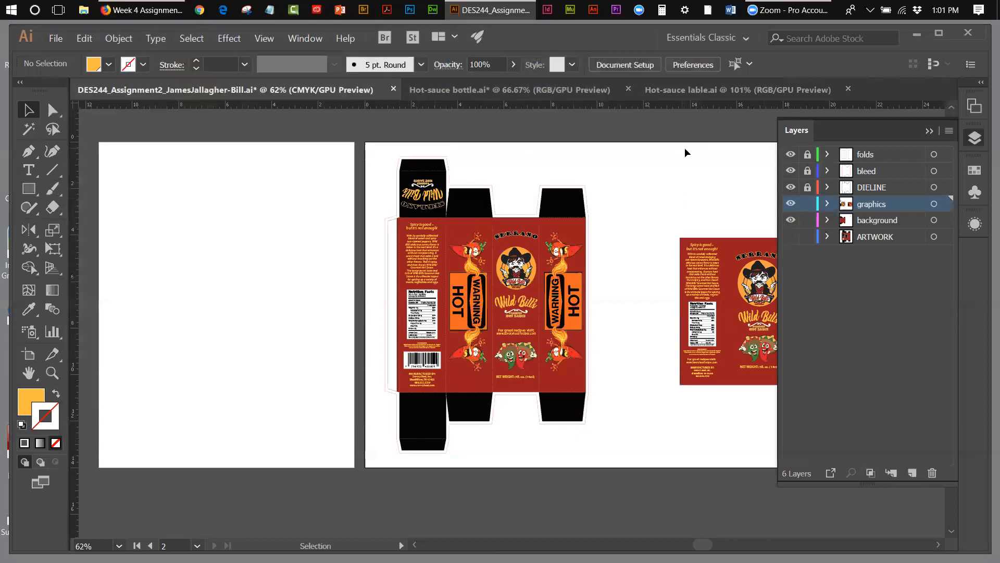
left_click(791, 172)
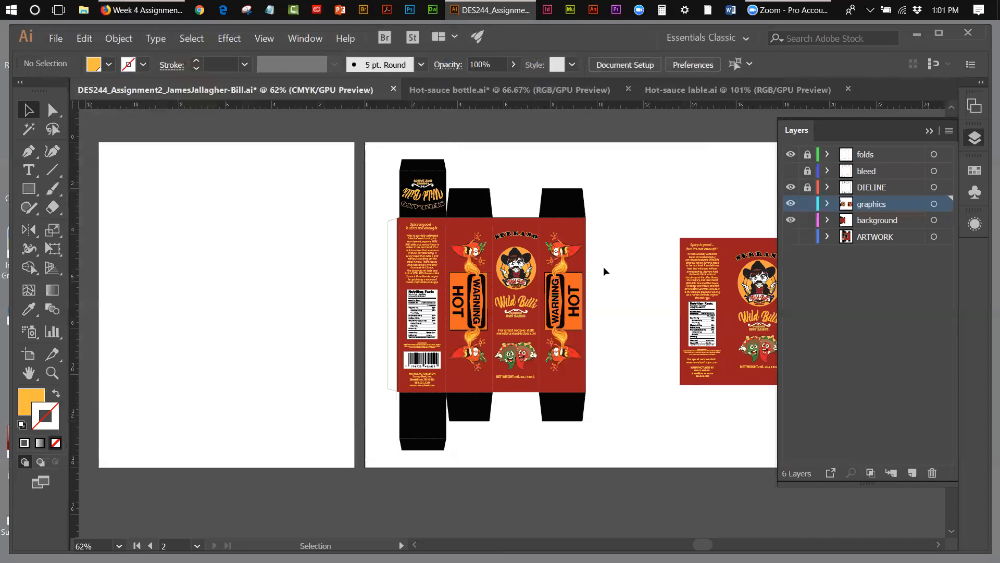
- Unlock the DIELINE, bleed and folds layers
left_click(808, 188)
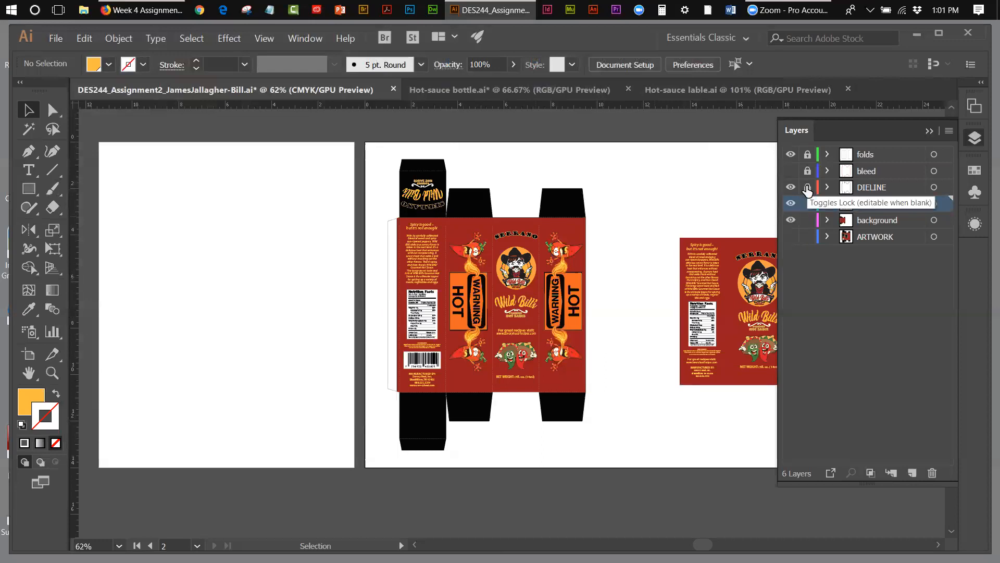
left_click(807, 188)
left_click(807, 171)
left_click(807, 156)
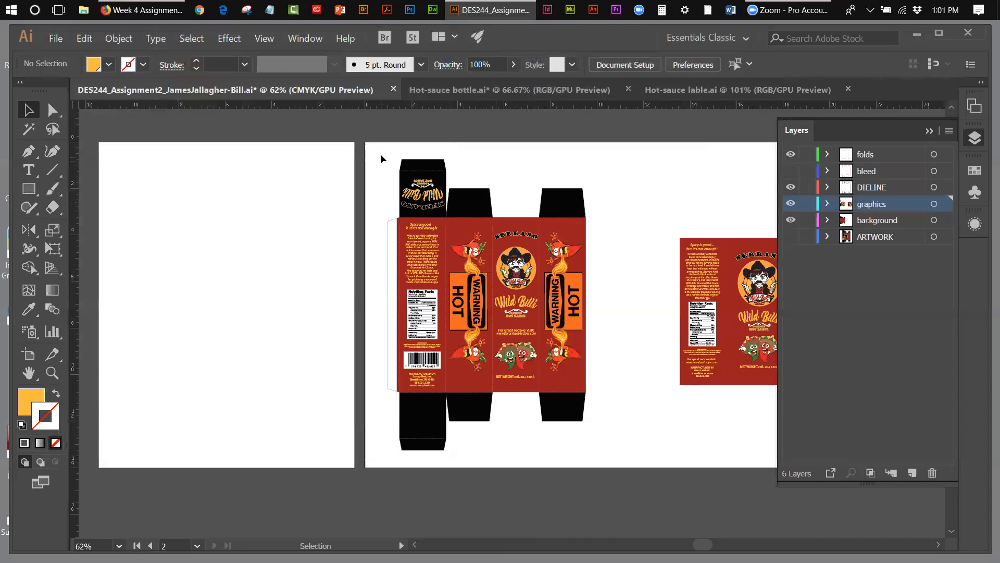
- Try to move the selected box design onto the empty narrow artboard, and undo the move
left_click_drag(376, 157, 630, 452)
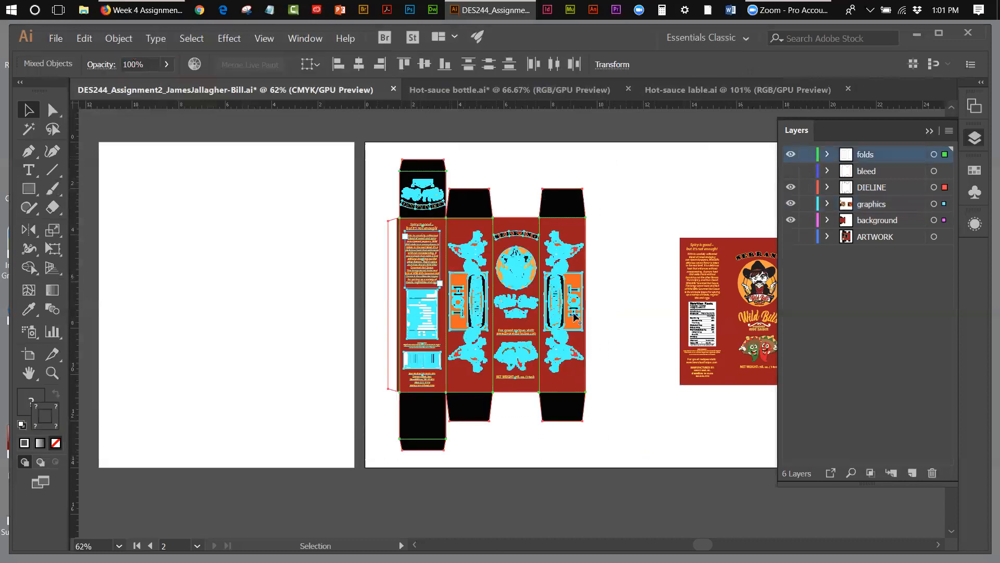
left_click_drag(540, 284, 275, 283)
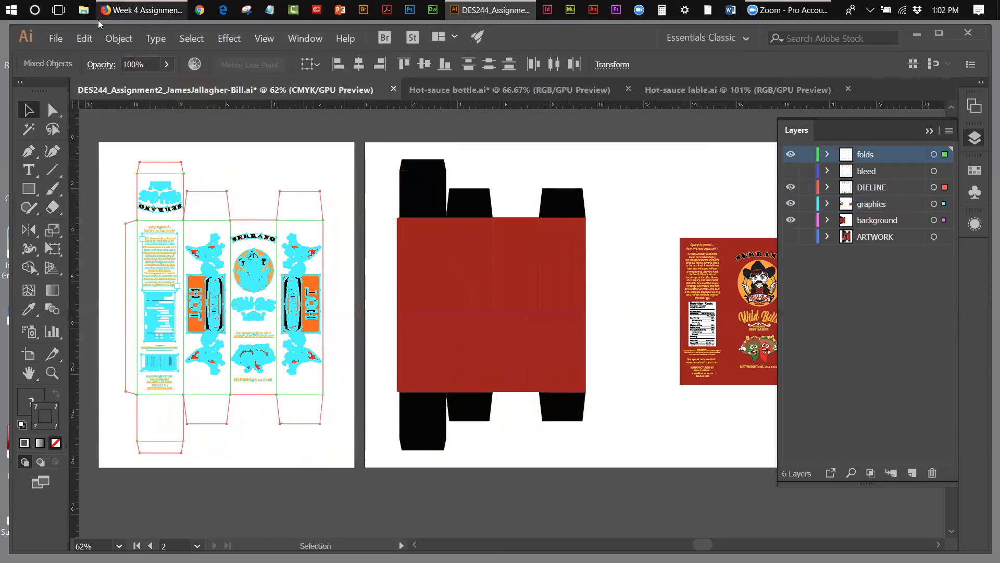
left_click(85, 38)
left_click(91, 54)
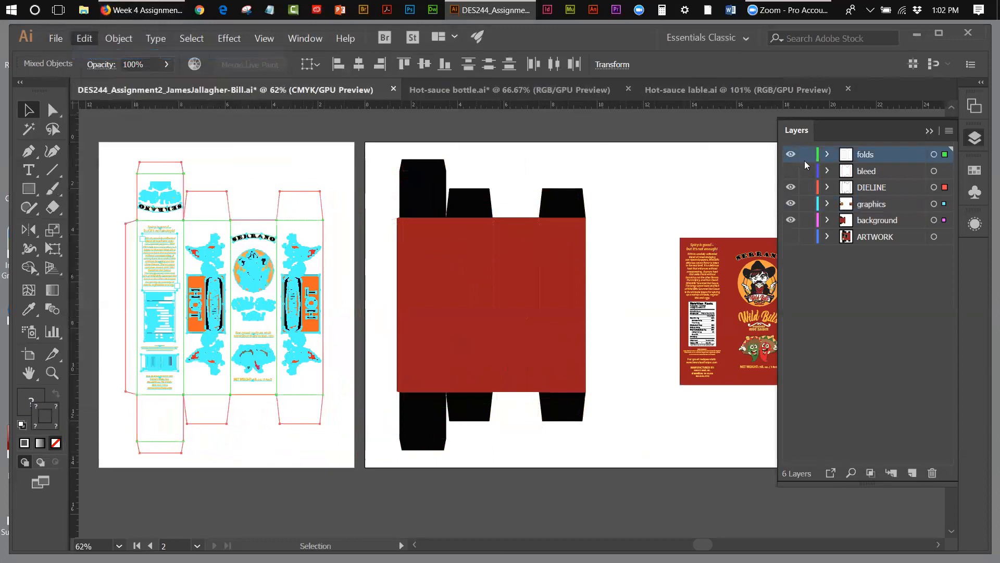
- Examine which objects are selected inside the background, graphics and ARTWORK layers
left_click(828, 221)
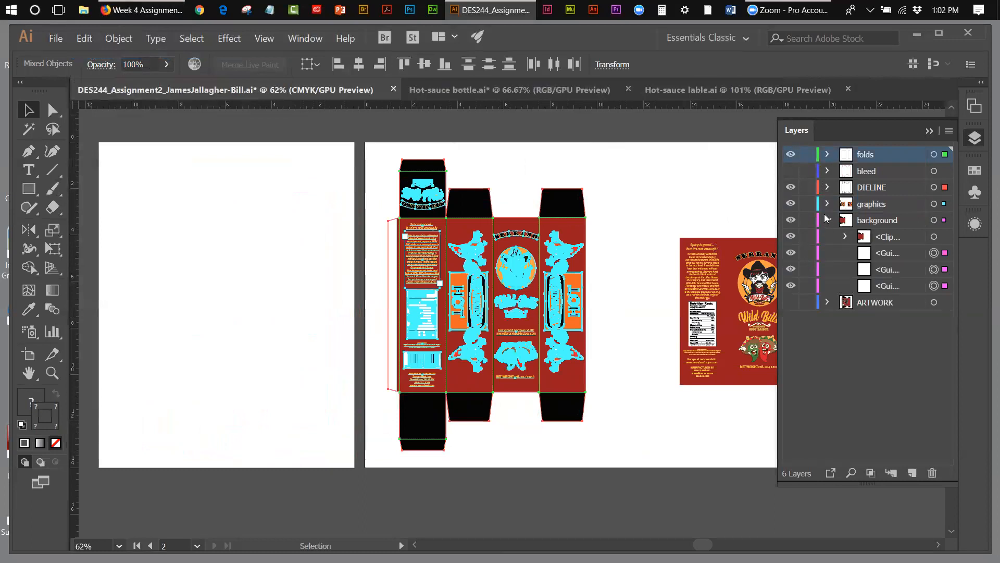
left_click(828, 205)
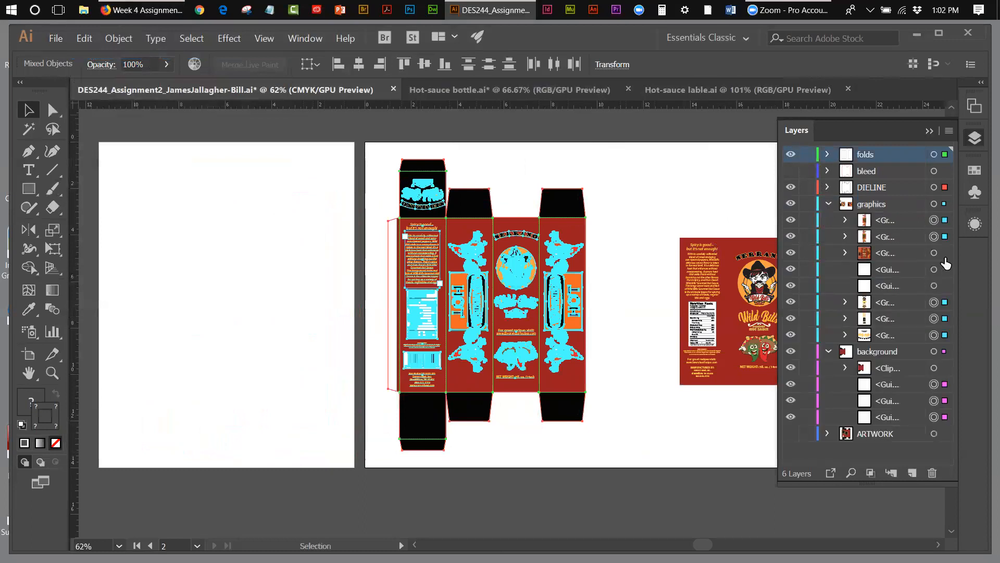
left_click(828, 204)
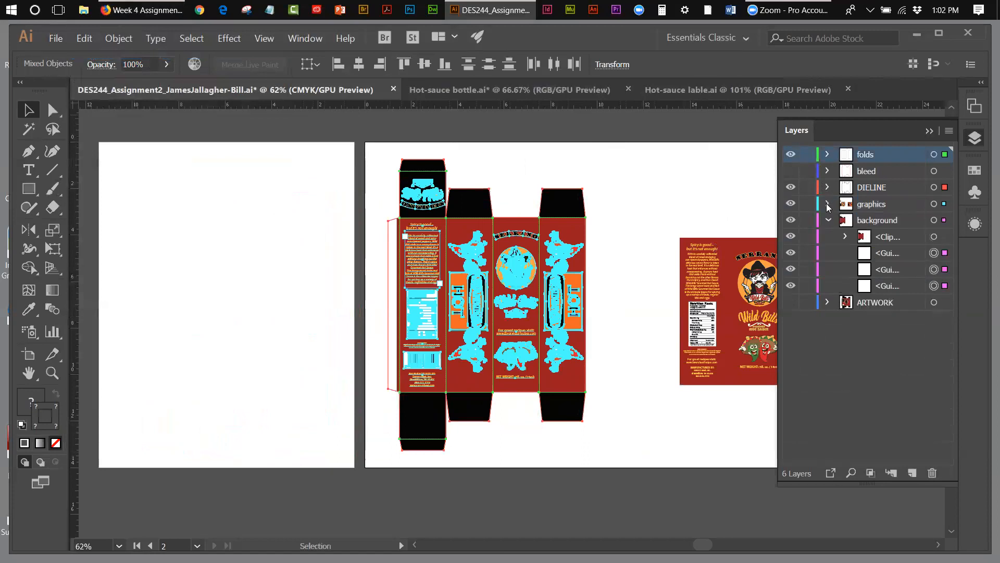
left_click(829, 220)
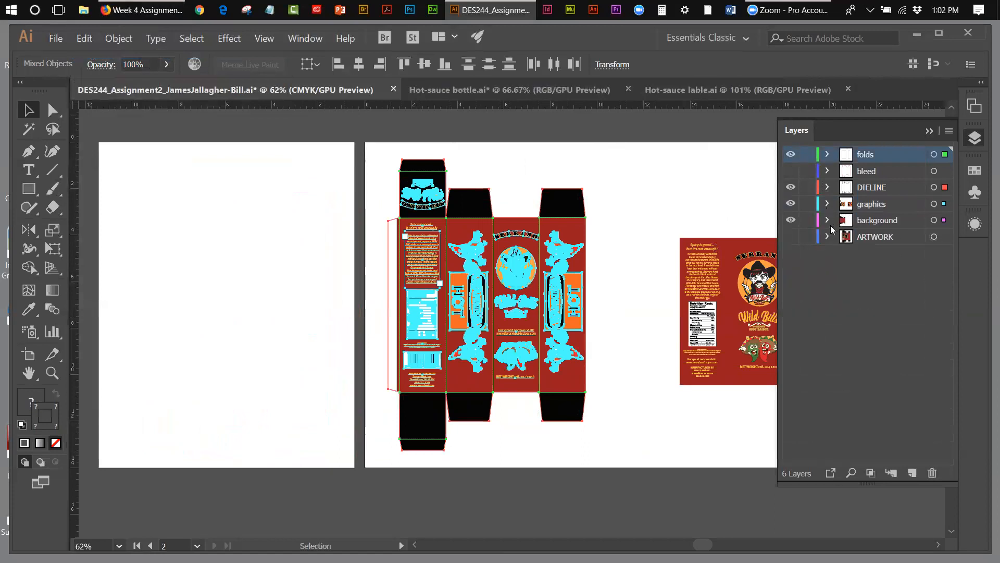
left_click(827, 236)
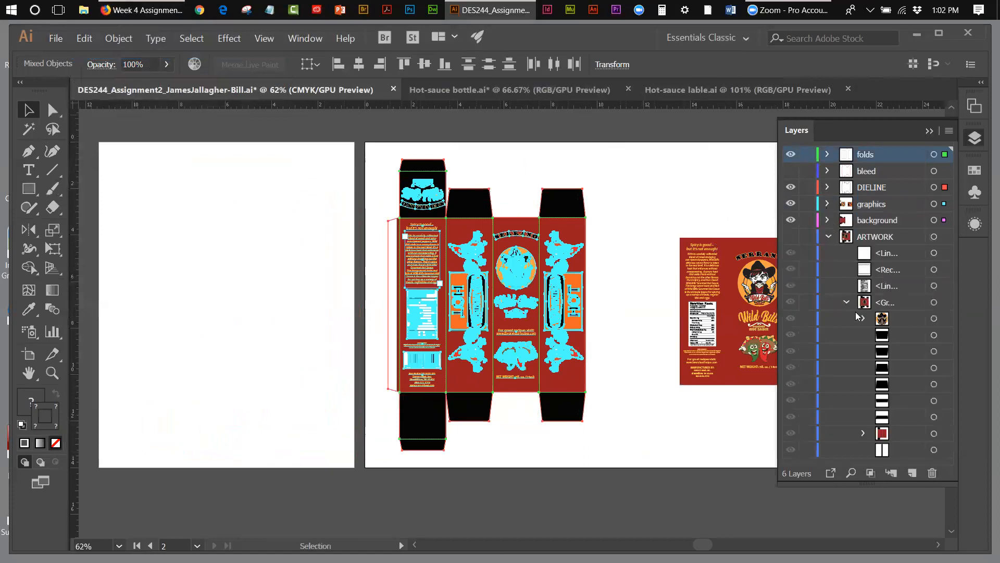
left_click(828, 237)
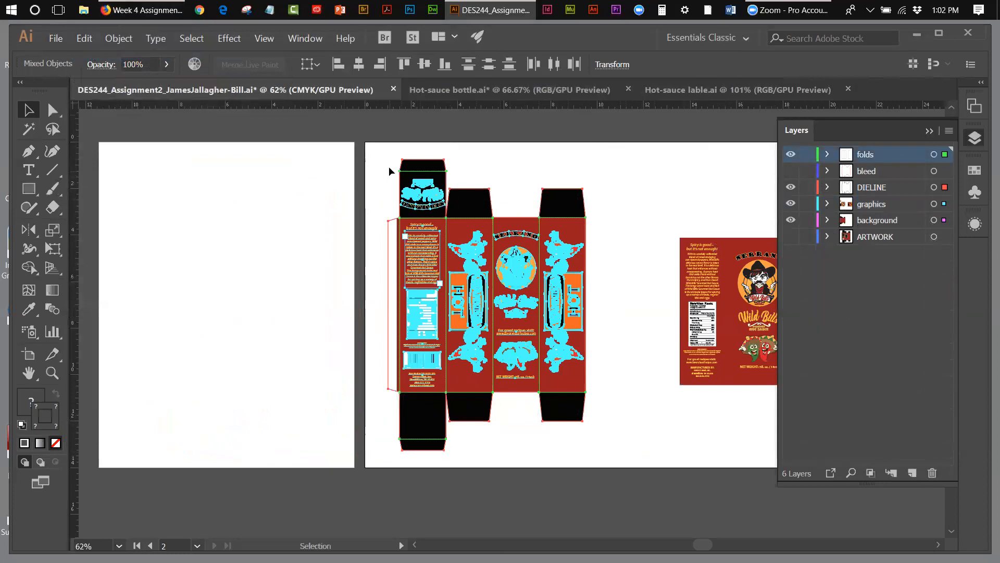
- Try to move the box design together with its background onto the narrow artboard, then clear the selection
left_click_drag(379, 156, 625, 452)
left_click_drag(542, 307, 265, 304)
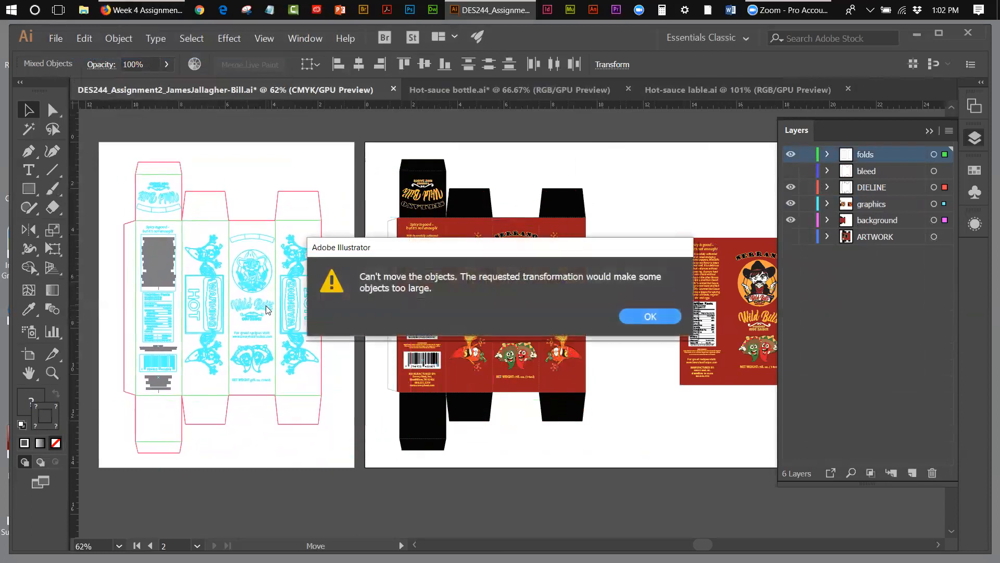
left_click(649, 318)
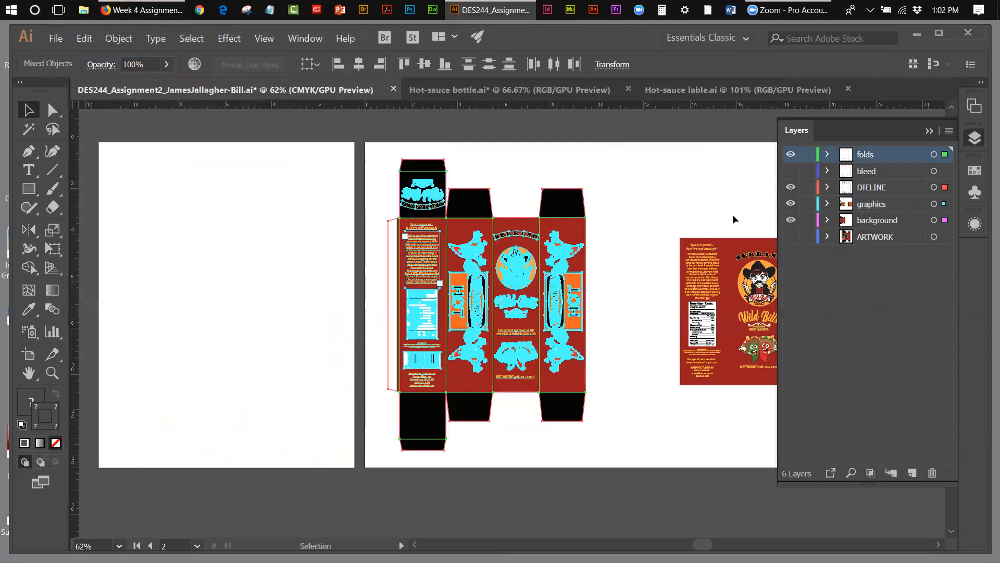
left_click(485, 181)
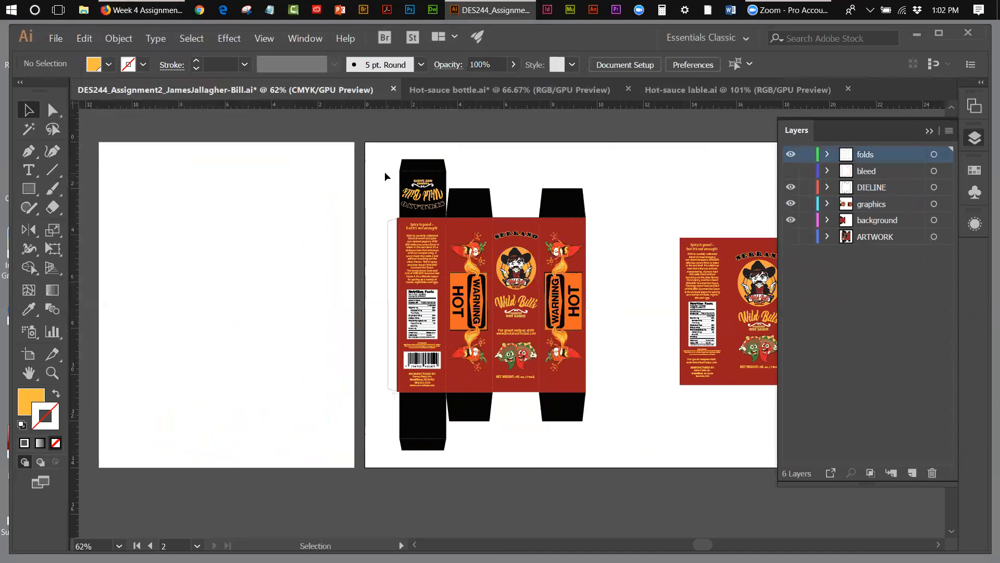
- Move the complete box design with its background onto the empty narrow artboard and nudge it slightly left
left_click_drag(553, 288, 314, 292)
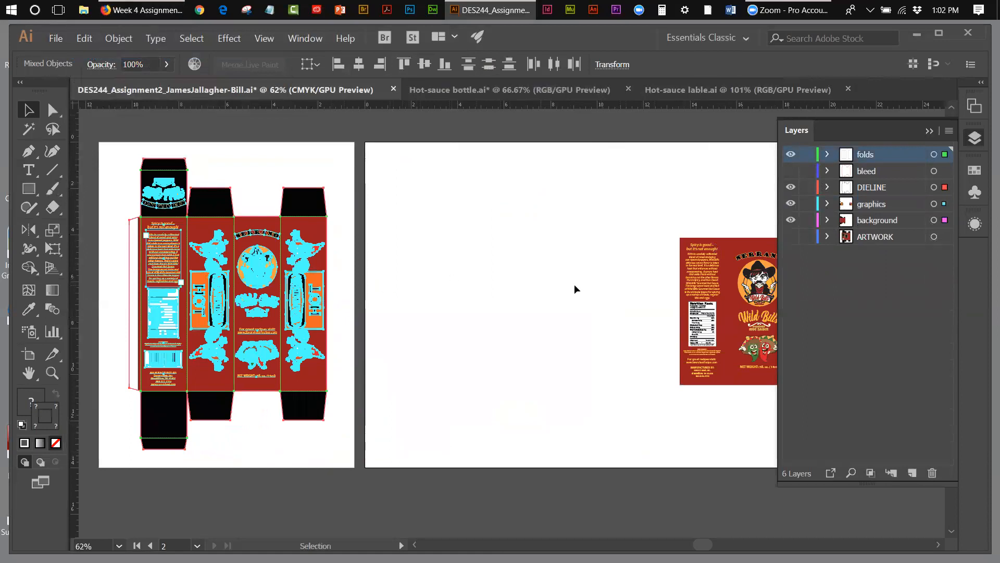
key("Left")
key("Left")
key("Left")
key("Left")
key("Left")
key("Left")
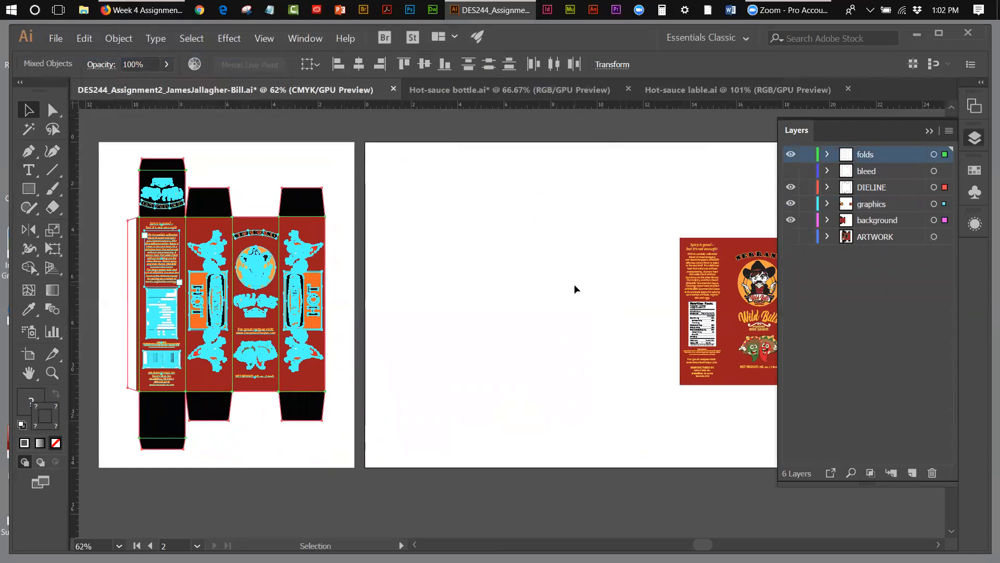
left_click(519, 225)
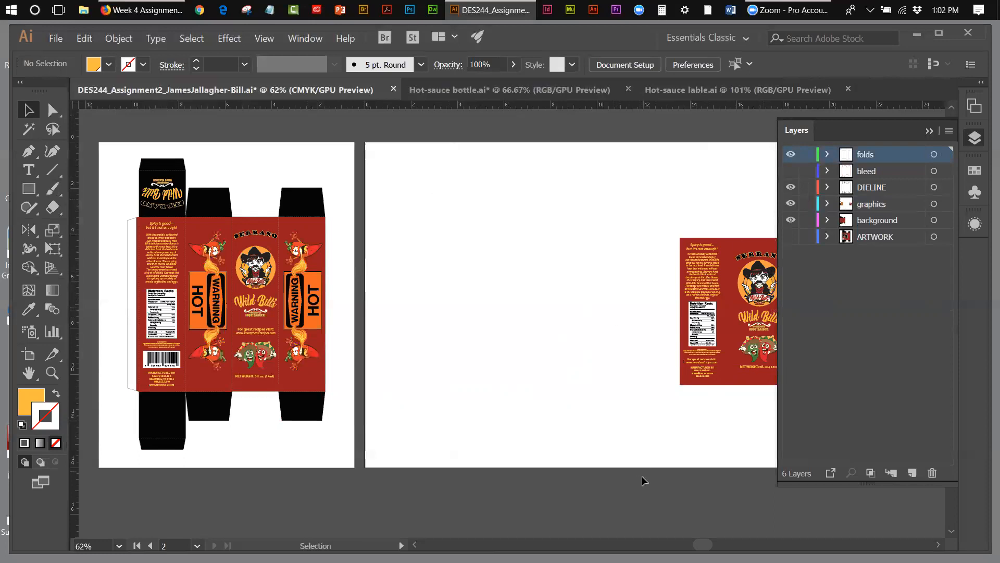
- Check the label in the Hot-sauce lable.ai document, then delete the label copy from the wide artboard of the box file
left_click_drag(696, 542, 708, 539)
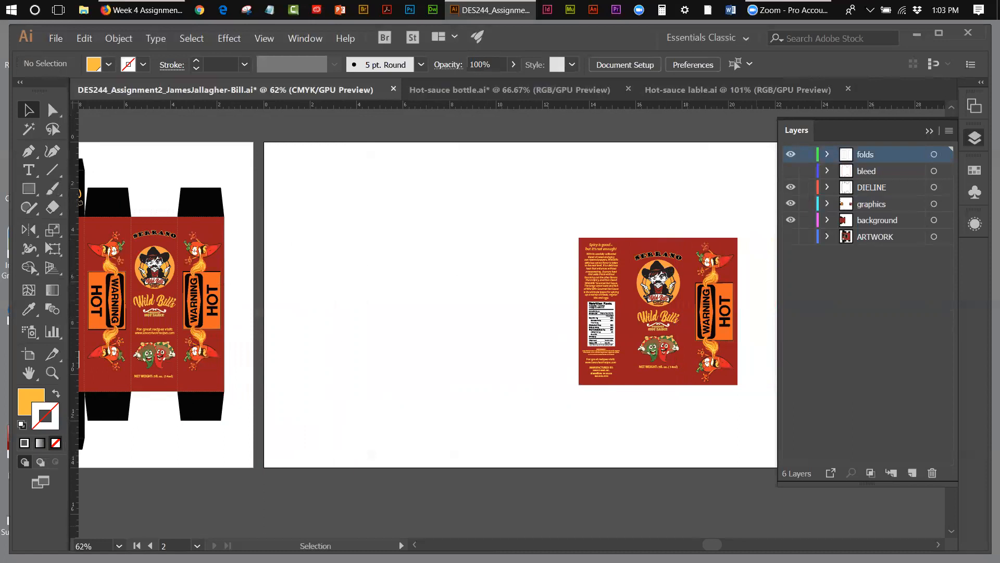
scroll(673, 310, "right", 5)
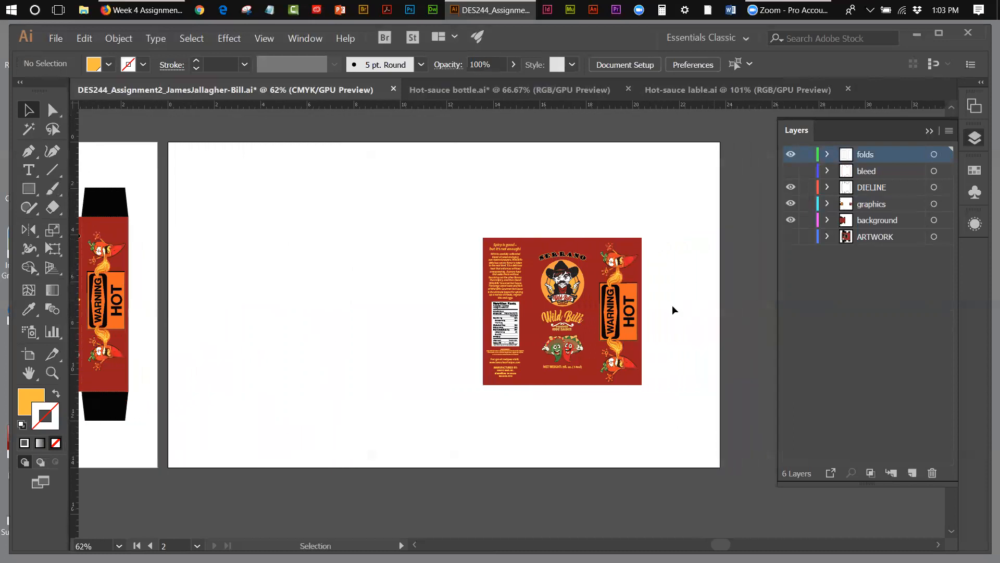
left_click(683, 91)
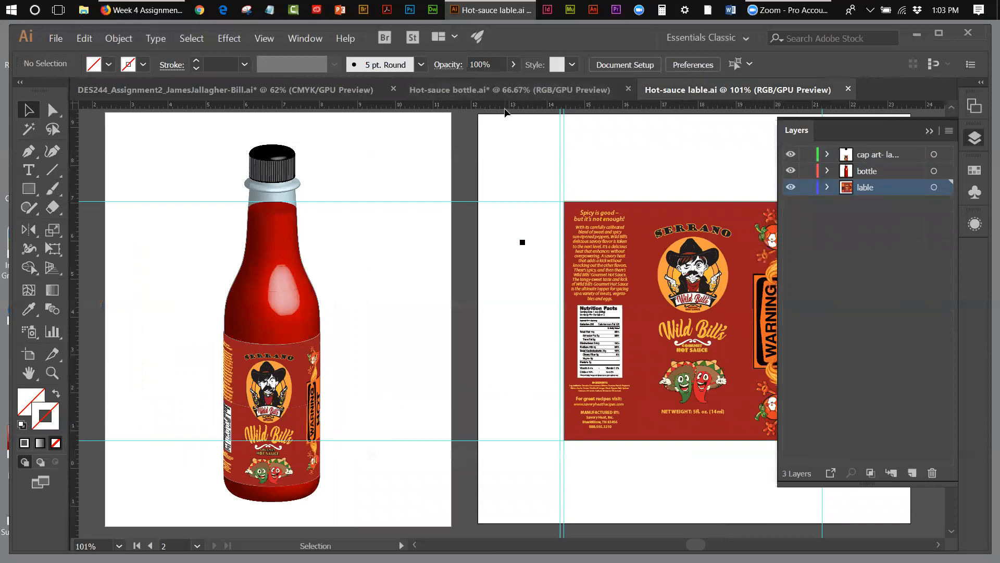
left_click(261, 91)
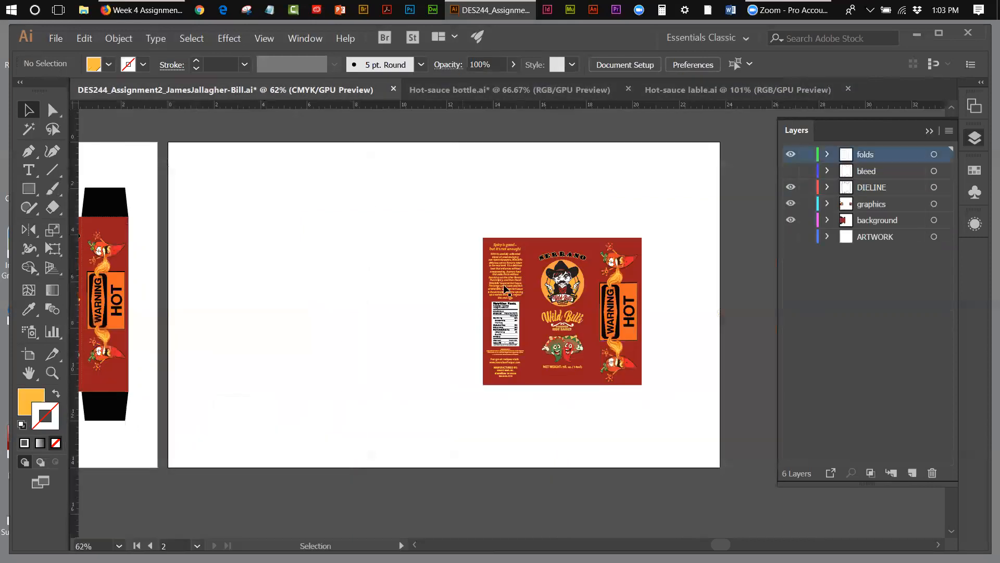
left_click_drag(456, 200, 711, 401)
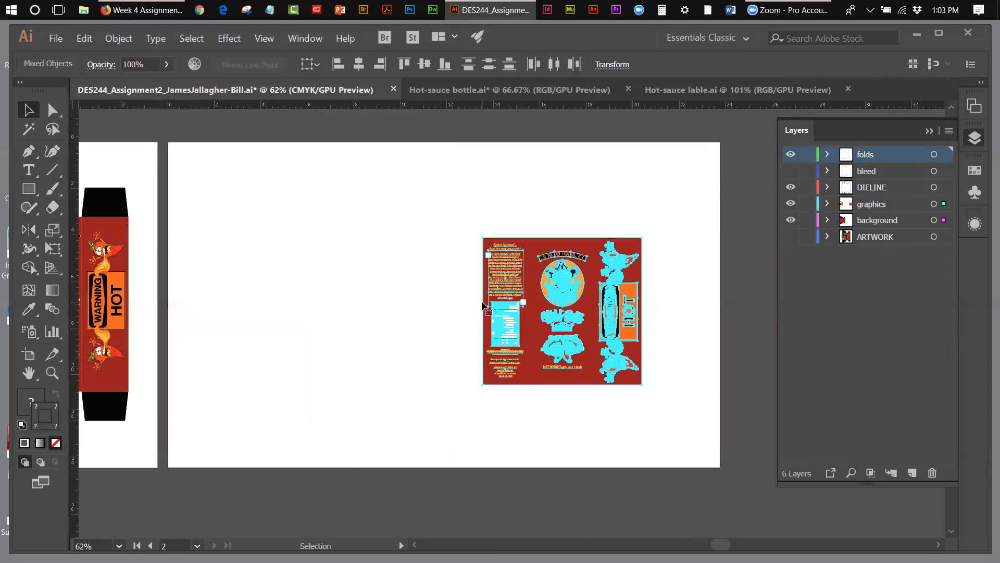
key("Delete")
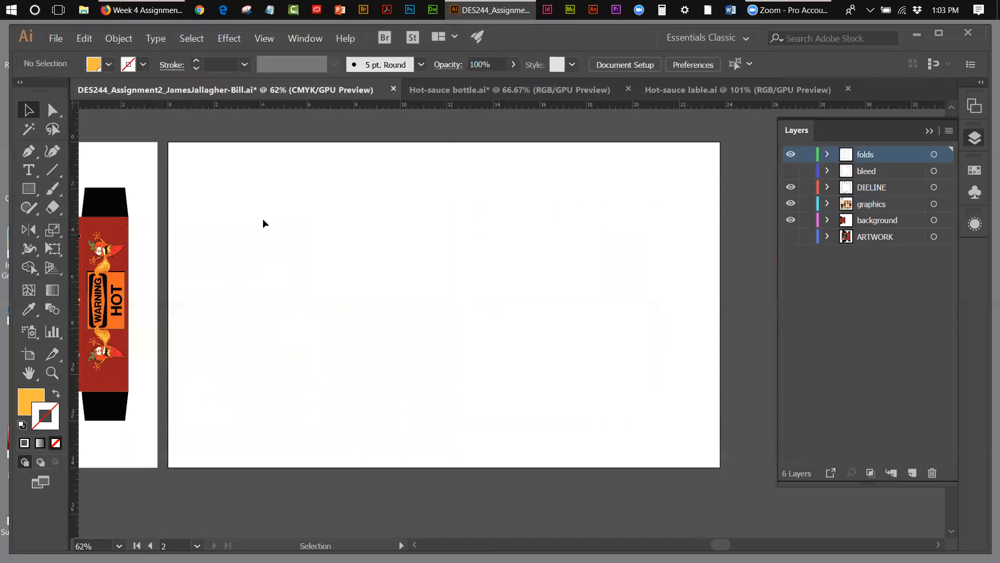
mouse_move(720, 544)
left_mouse_down()
mouse_move(695, 539)
mouse_move(717, 529)
left_mouse_up()
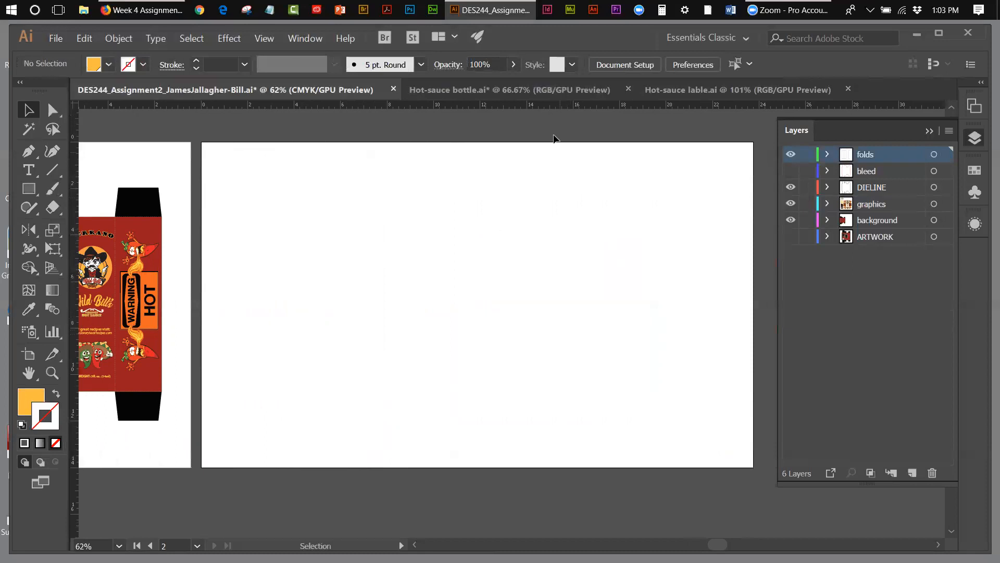
- Examine the label artwork in the Hot-sauce lable.ai document, including the warped SERRANO title, with the Layers panel collapsed
left_click(668, 94)
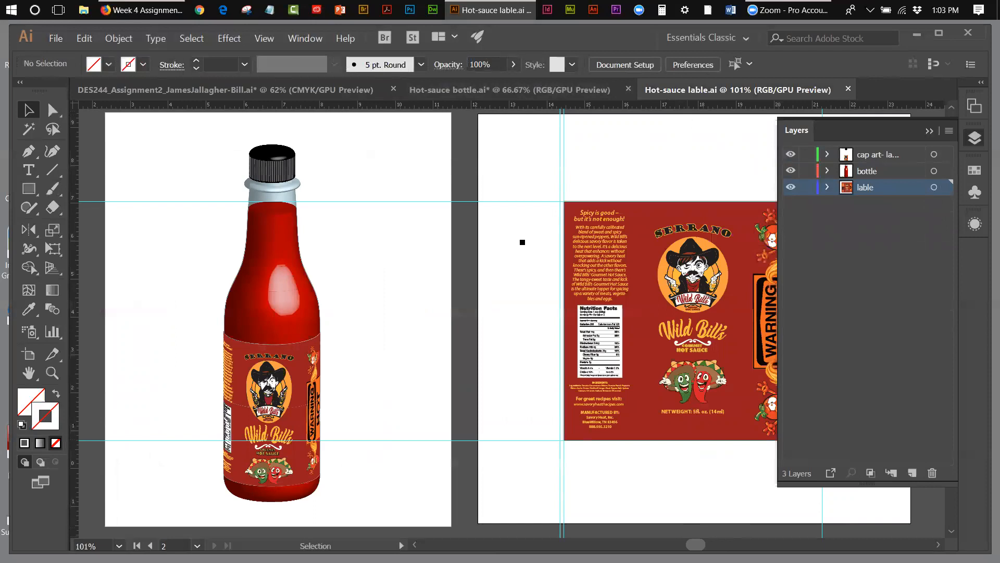
left_click_drag(692, 544, 694, 544)
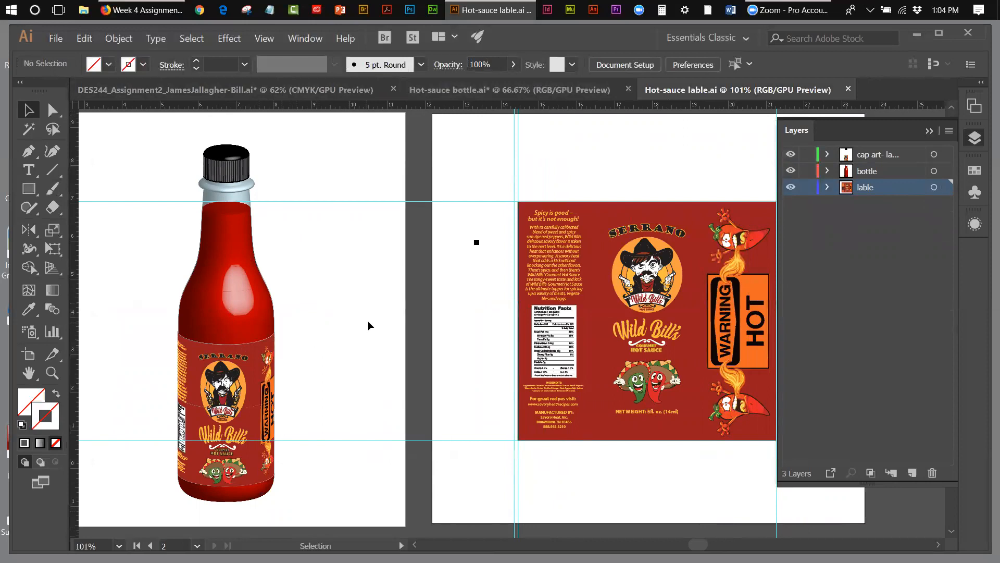
left_click_drag(699, 544, 707, 542)
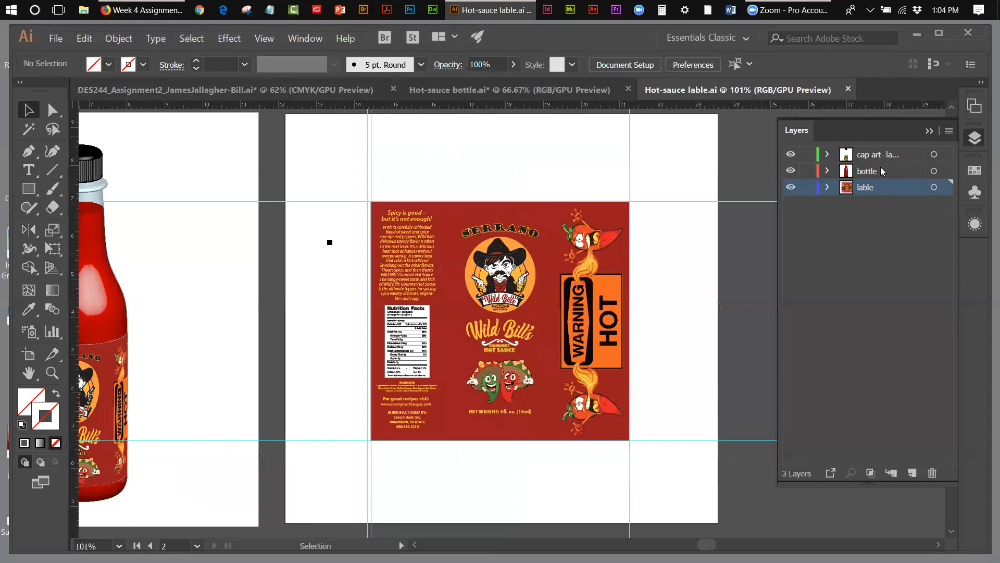
left_click(931, 132)
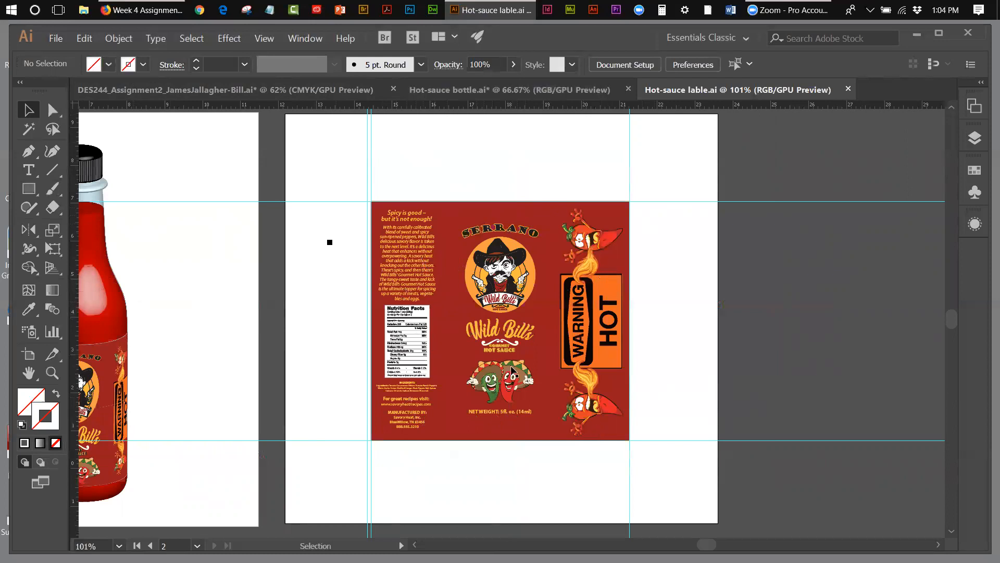
left_click(508, 235)
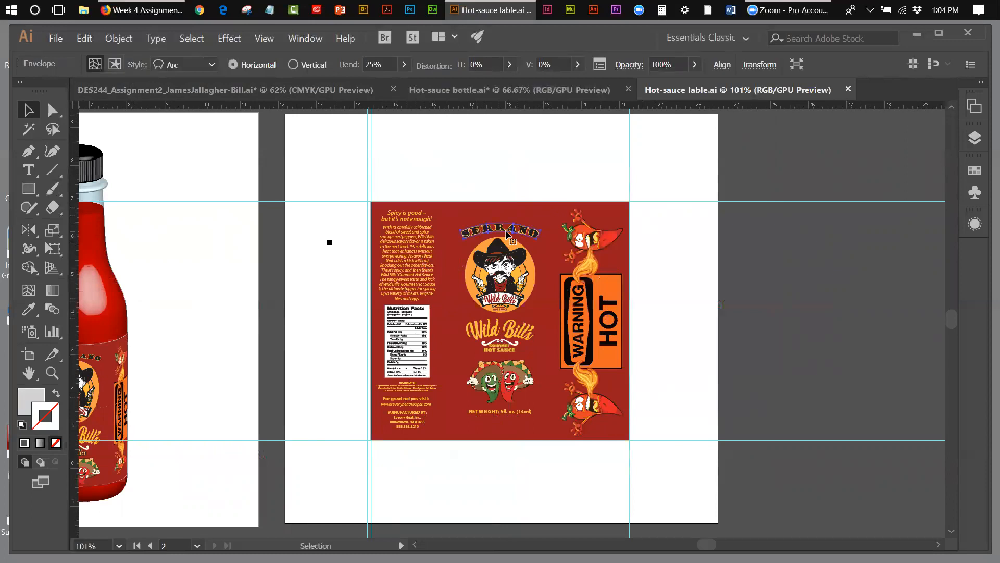
left_click(669, 271)
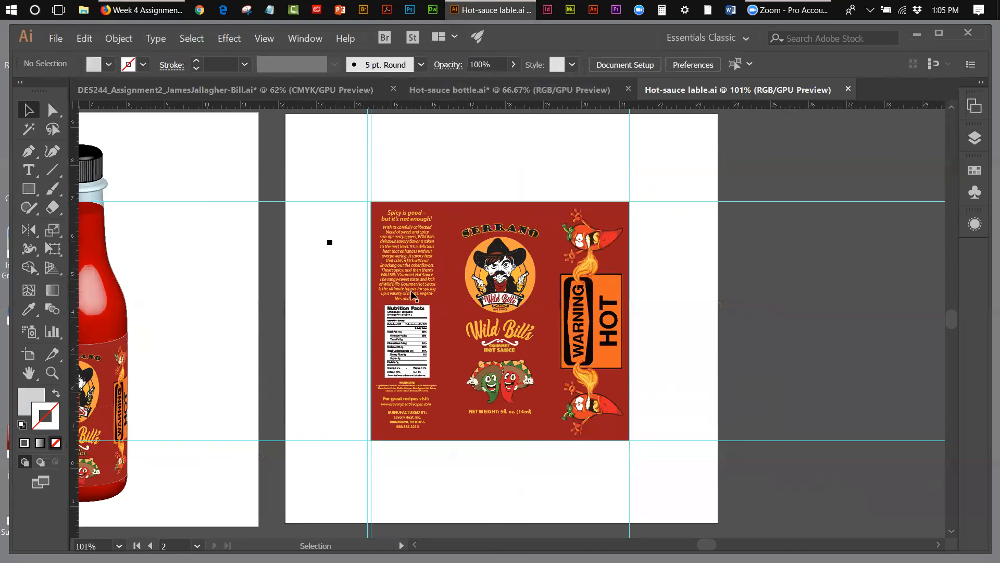
- Nudge the Nutrition Facts group three increments left within the label and clear the selection
left_click(401, 322)
key("Left")
key("Left")
key("Left")
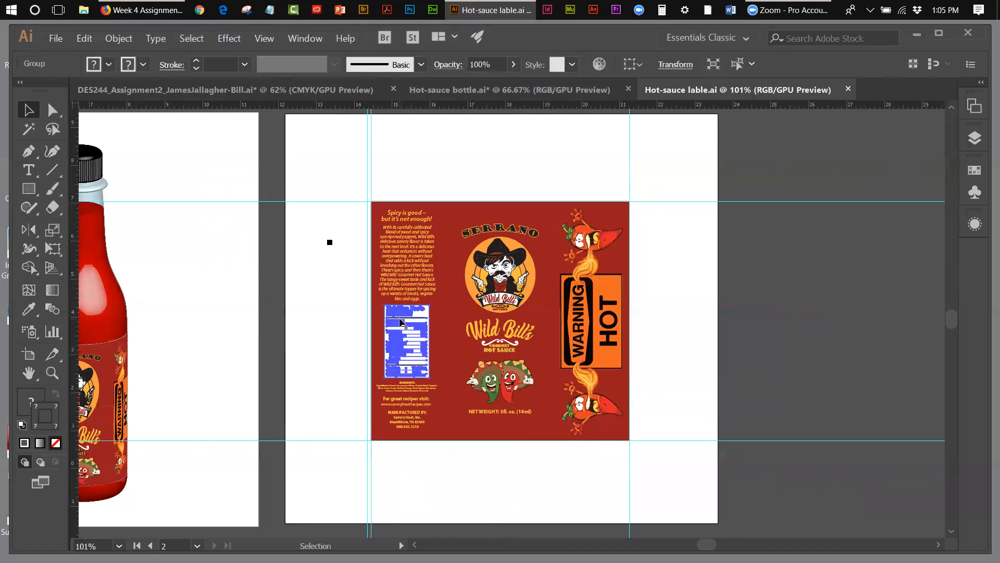
left_click(468, 141)
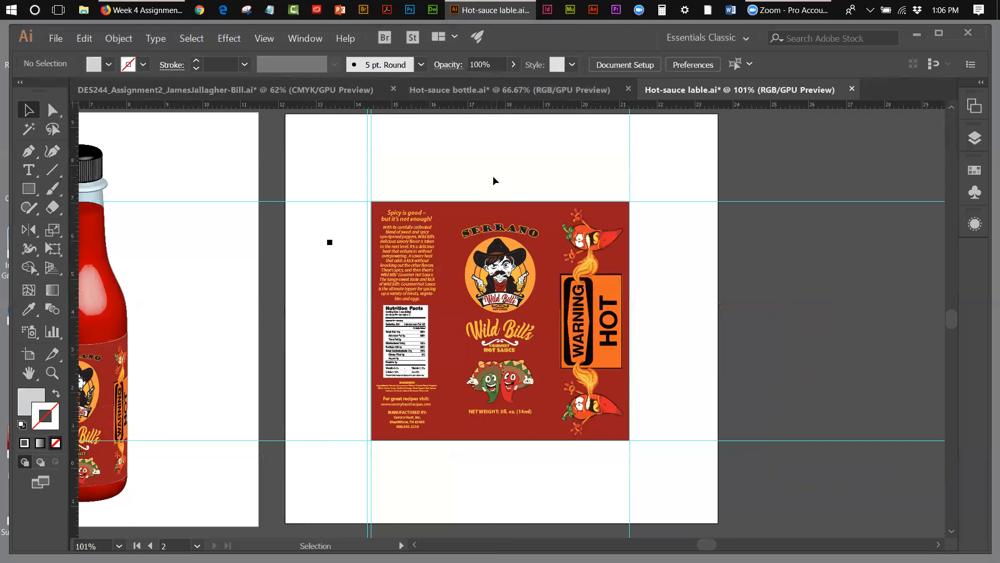
- Check the width and height of the label's red background rectangle in the Info panel, and close the panel
left_click(471, 209)
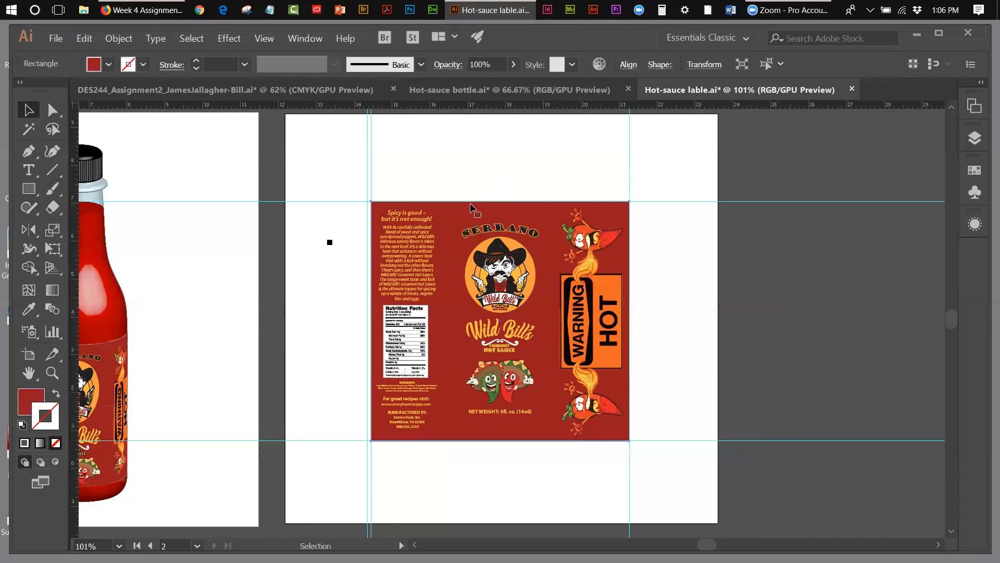
left_click(318, 42)
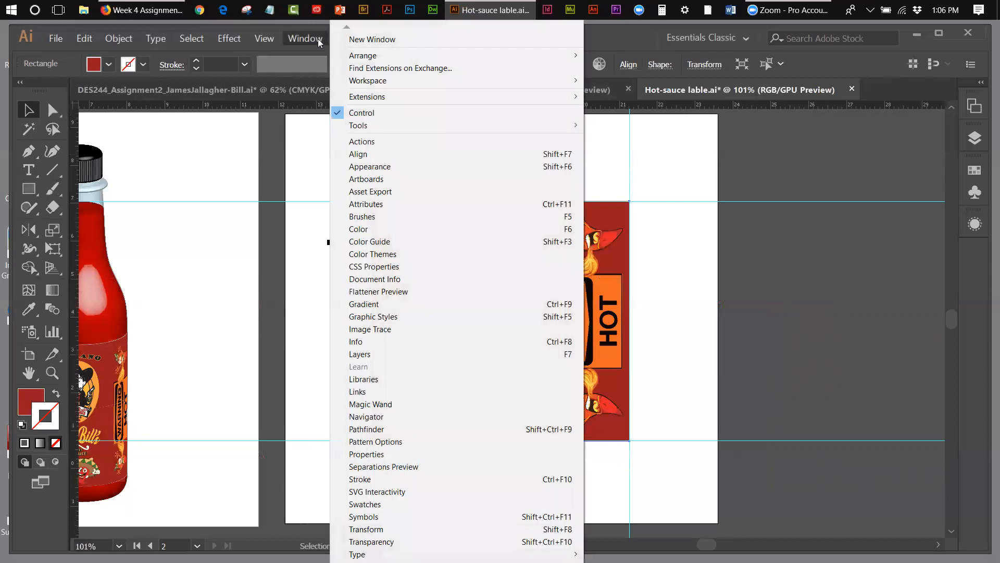
left_click(365, 343)
left_click_drag(870, 198, 877, 179)
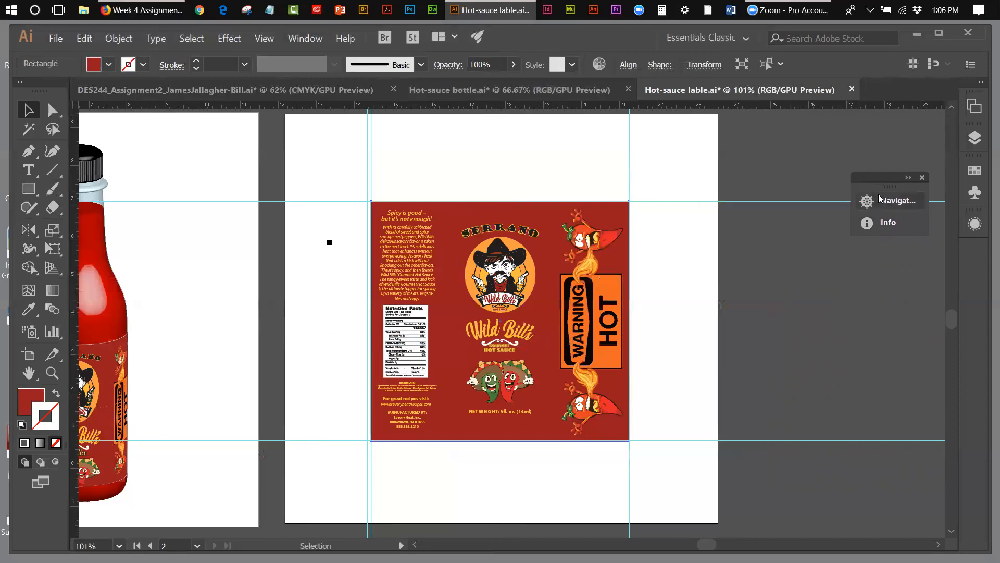
left_click(886, 223)
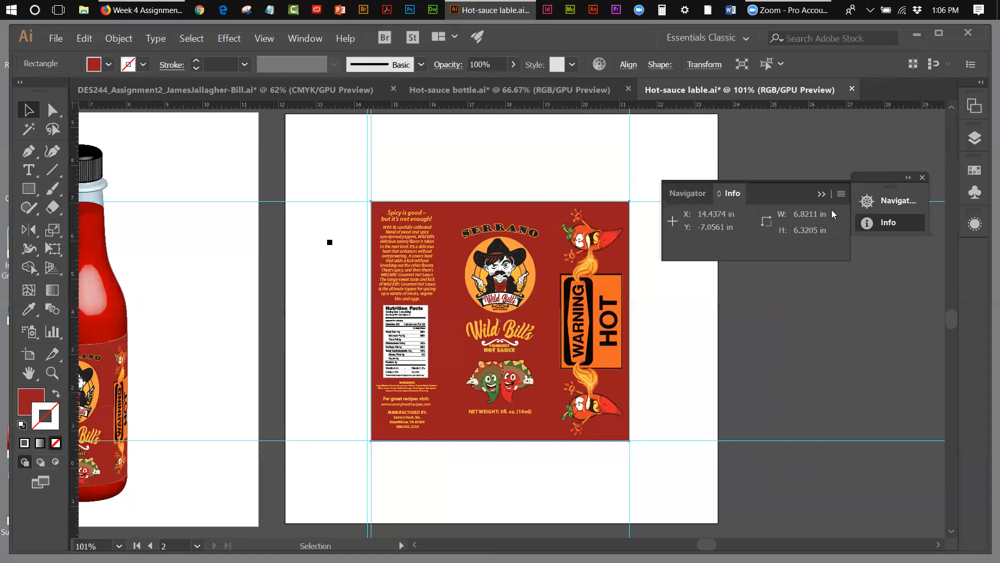
left_click(922, 178)
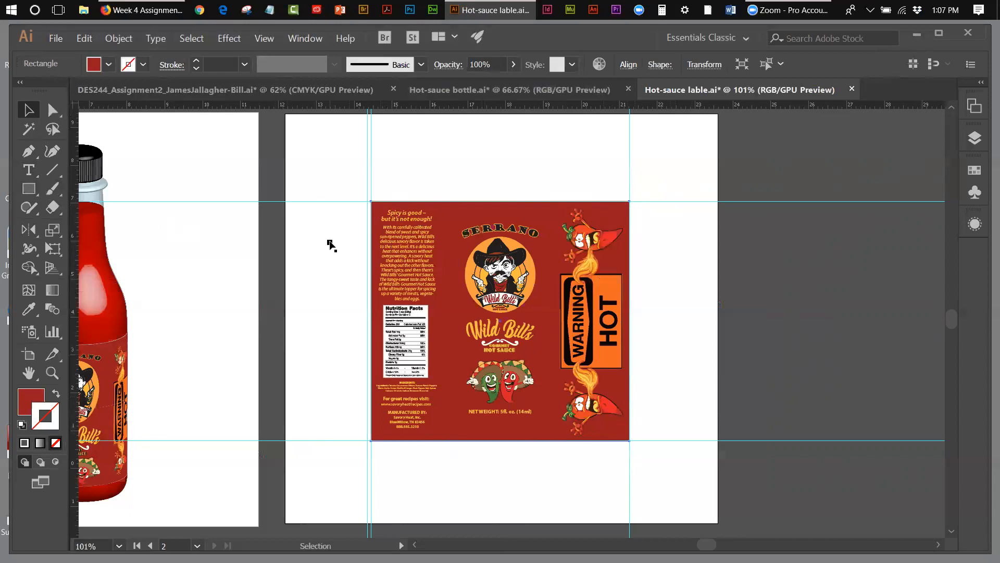
- Check the dimensions of the small black square beside the label in the Info panel and deselect it
left_click(330, 243)
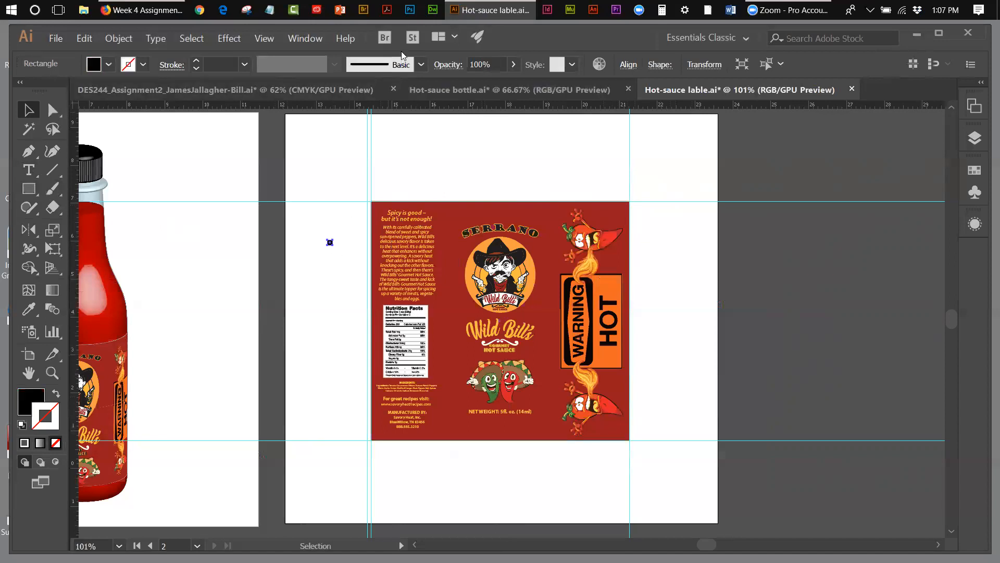
left_click(317, 42)
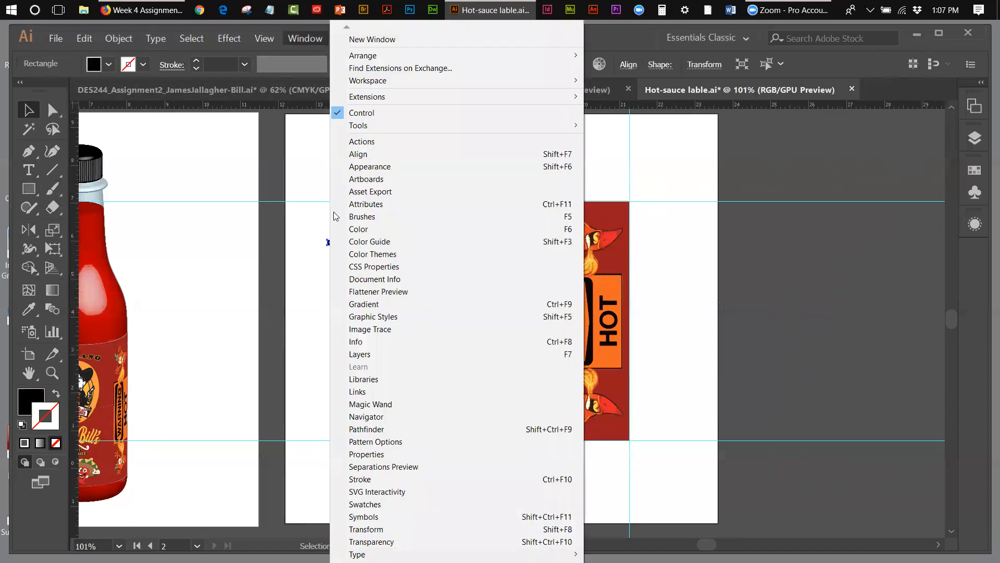
left_click(372, 341)
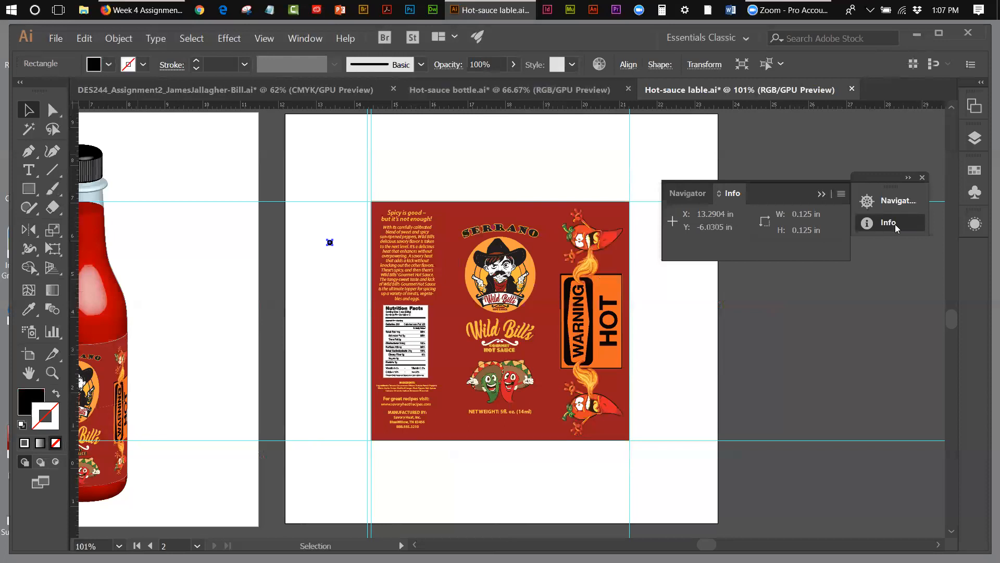
left_click(332, 252)
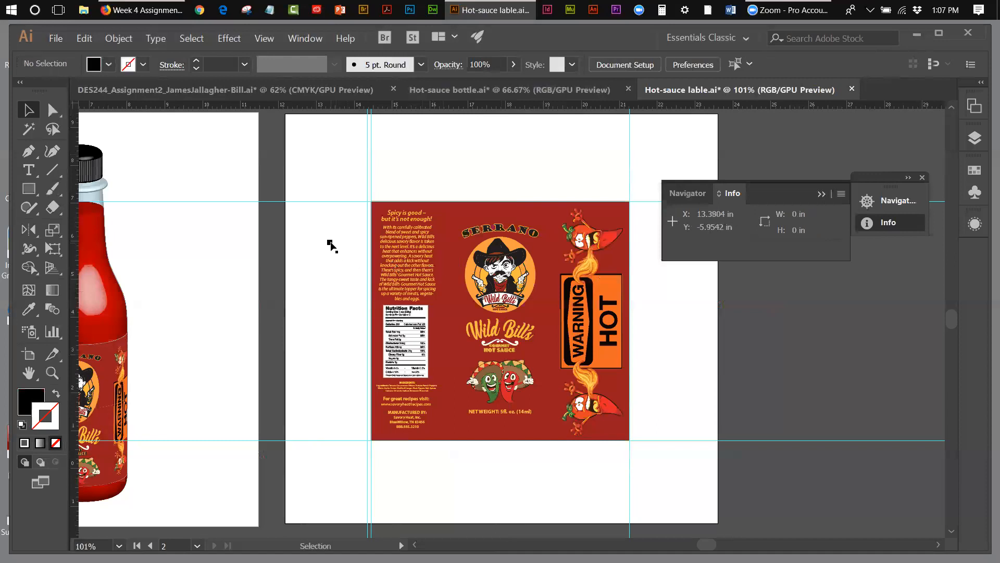
- Place guides 0.125 in outside the label's top and right edges, using the small black square as a spacer
left_click_drag(330, 243, 444, 201)
left_click_drag(477, 105, 632, 251)
left_click_drag(77, 208, 634, 268)
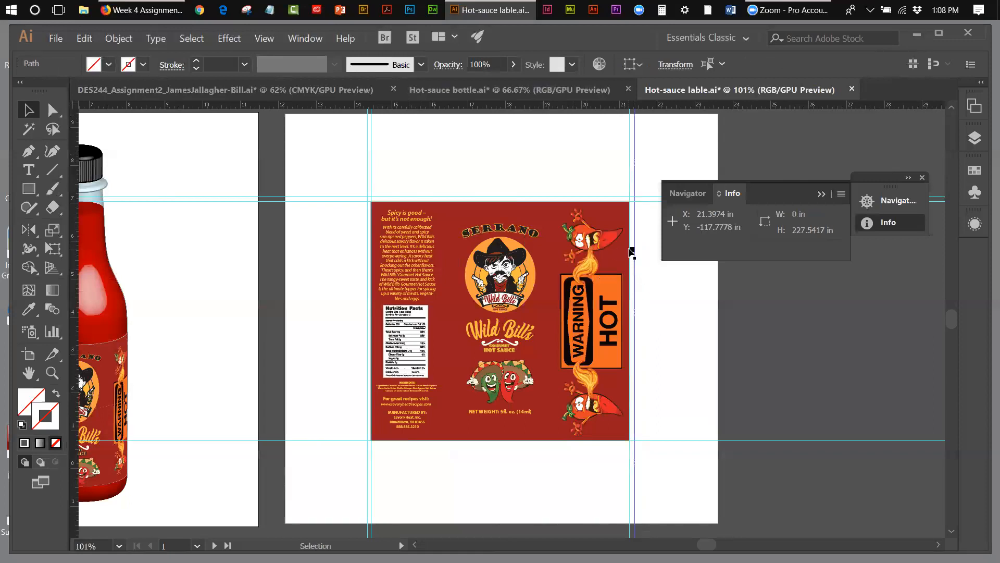
- Place a guide 0.125 in below the label's bottom edge with the black square as spacer, and delete the square
left_click_drag(633, 252, 498, 442)
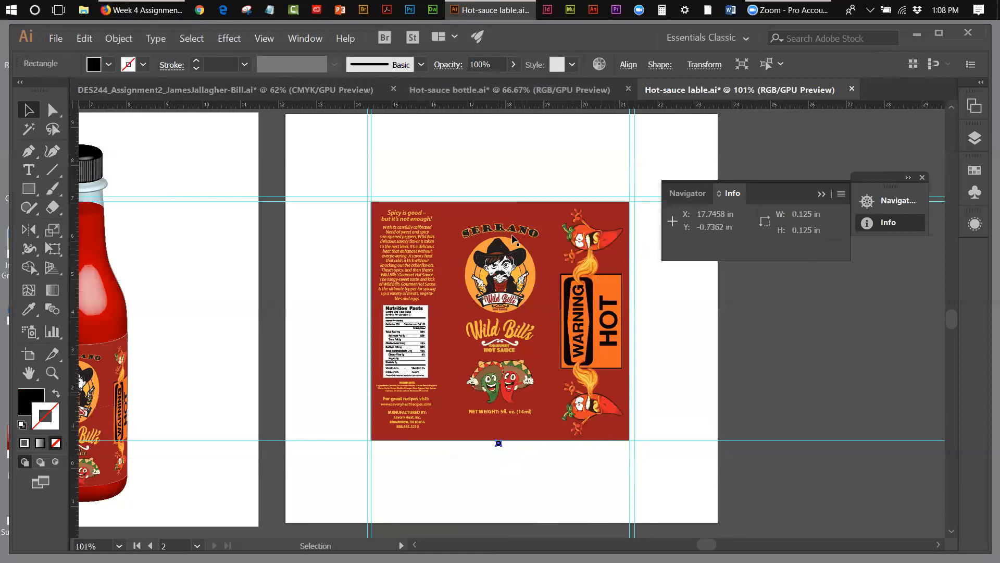
left_click_drag(479, 106, 481, 446)
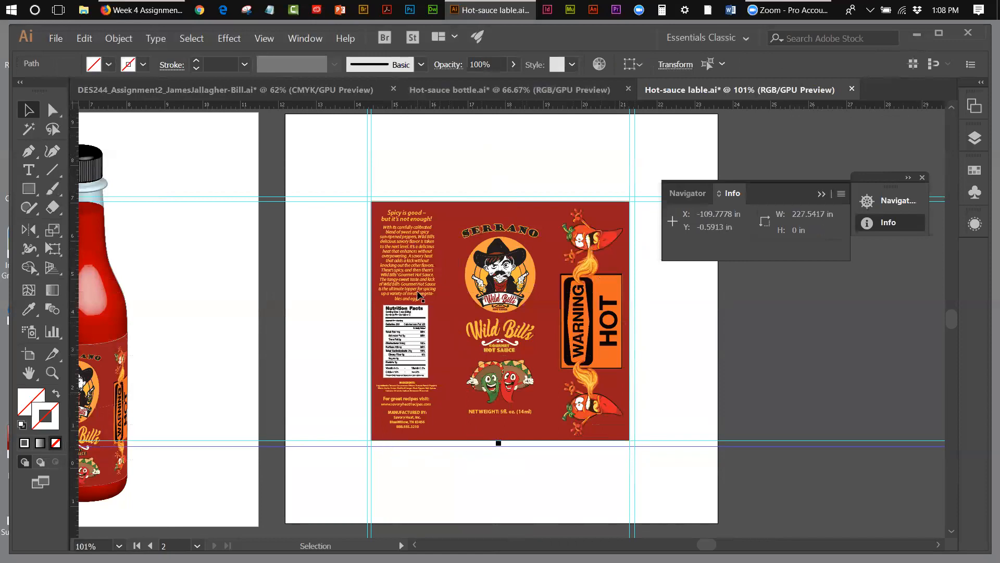
left_click(475, 477)
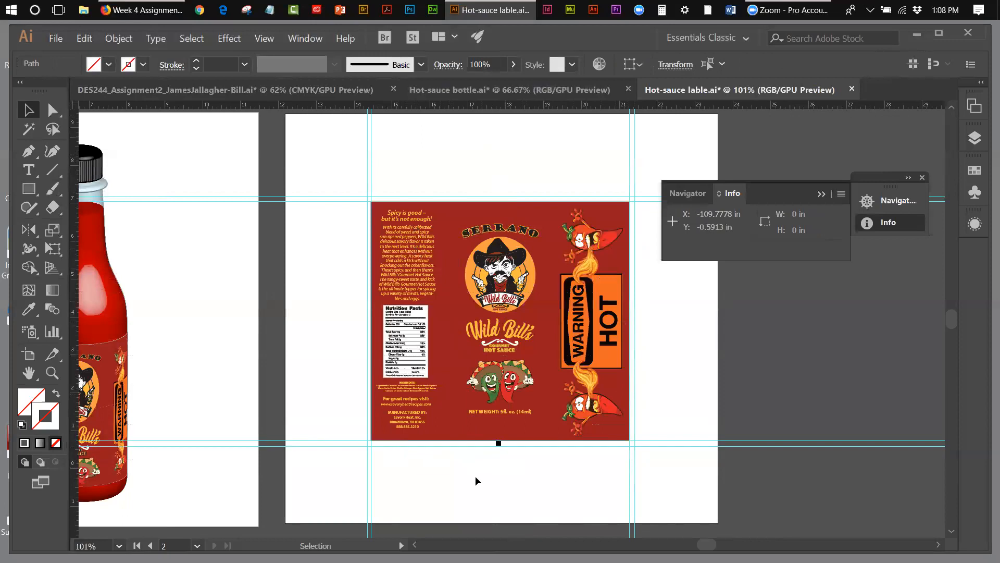
left_click(499, 443)
key("Delete")
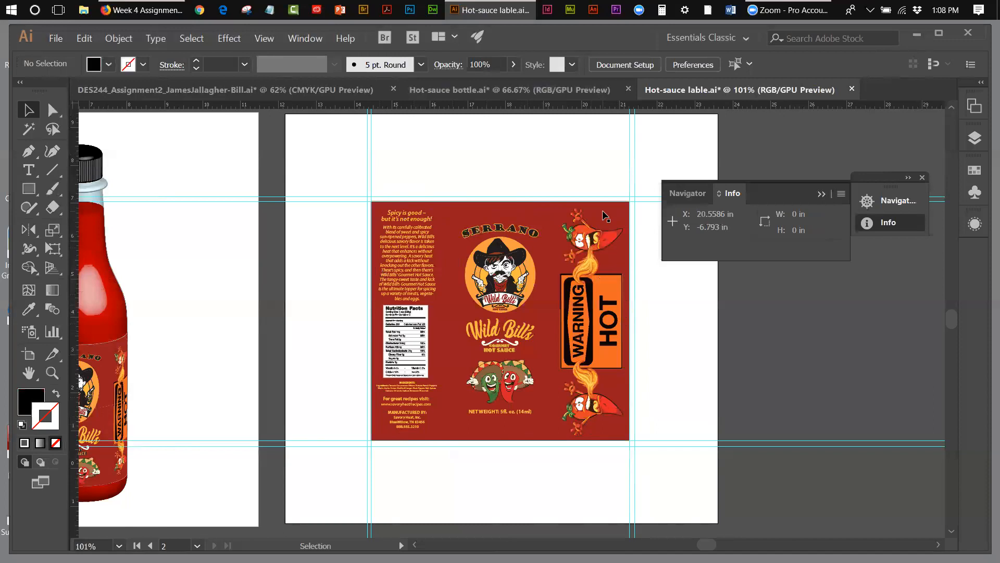
- Enlarge the label's red background rectangle to the outer bleed guides on all four sides with Free Transform, and deselect it
left_click(553, 218)
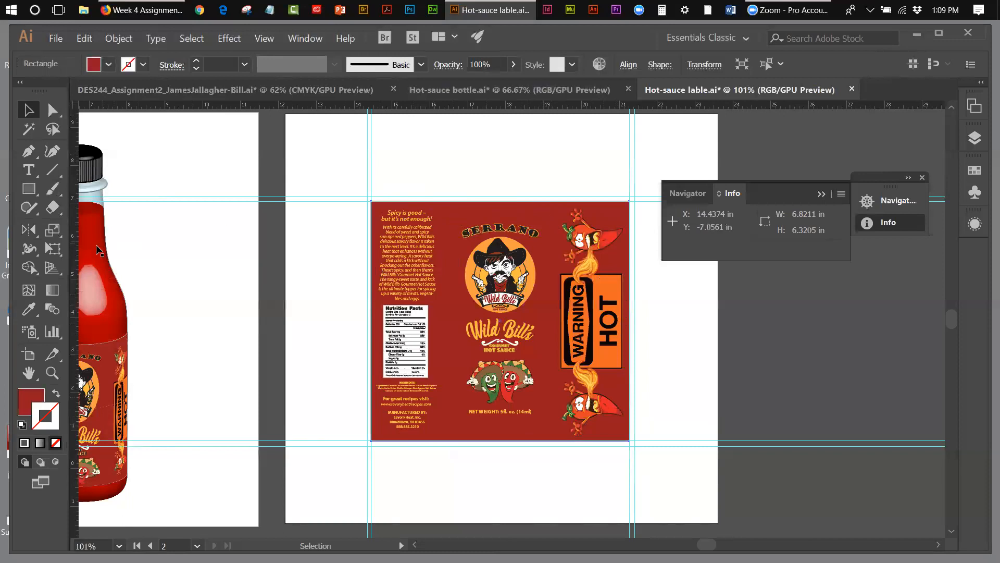
left_click(57, 253)
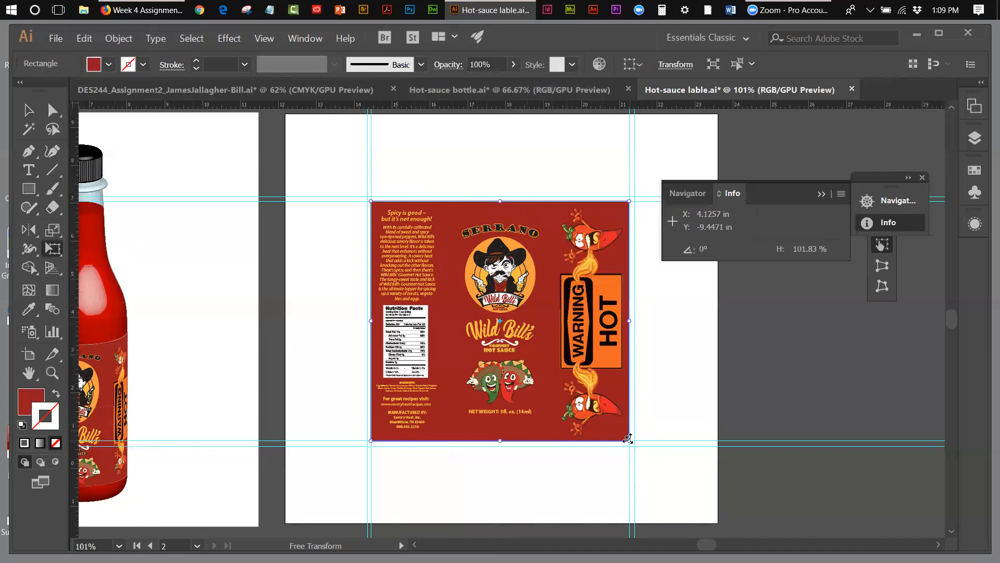
left_click_drag(627, 438, 627, 438)
left_click_drag(627, 439, 636, 442)
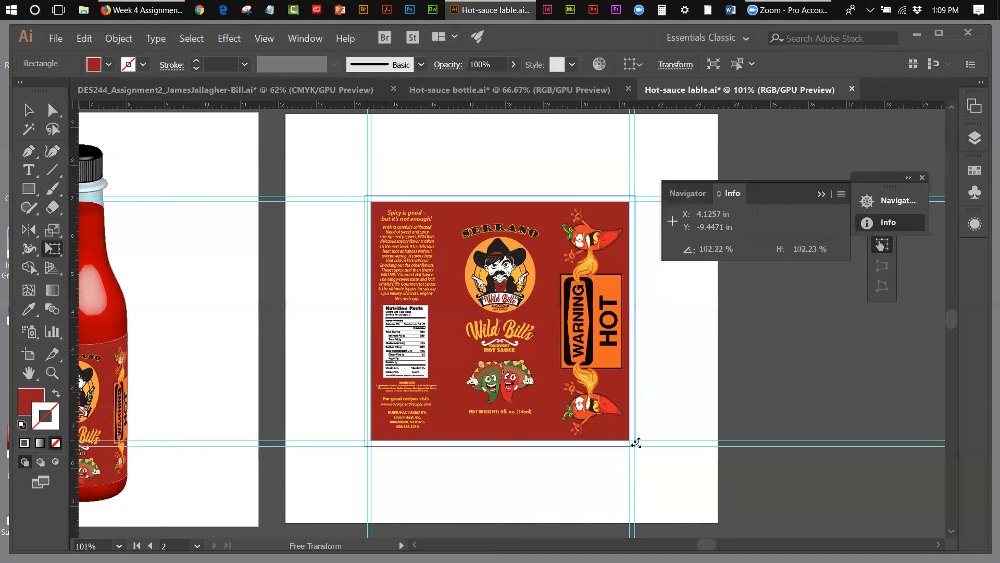
left_click_drag(636, 442, 636, 443)
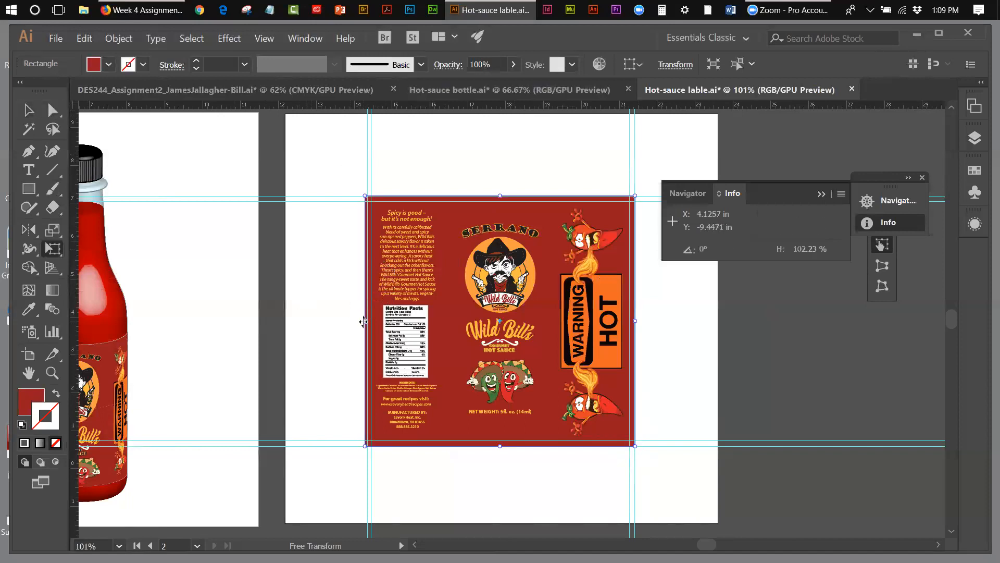
left_click_drag(365, 321, 367, 320)
left_click(28, 110)
left_click(418, 139)
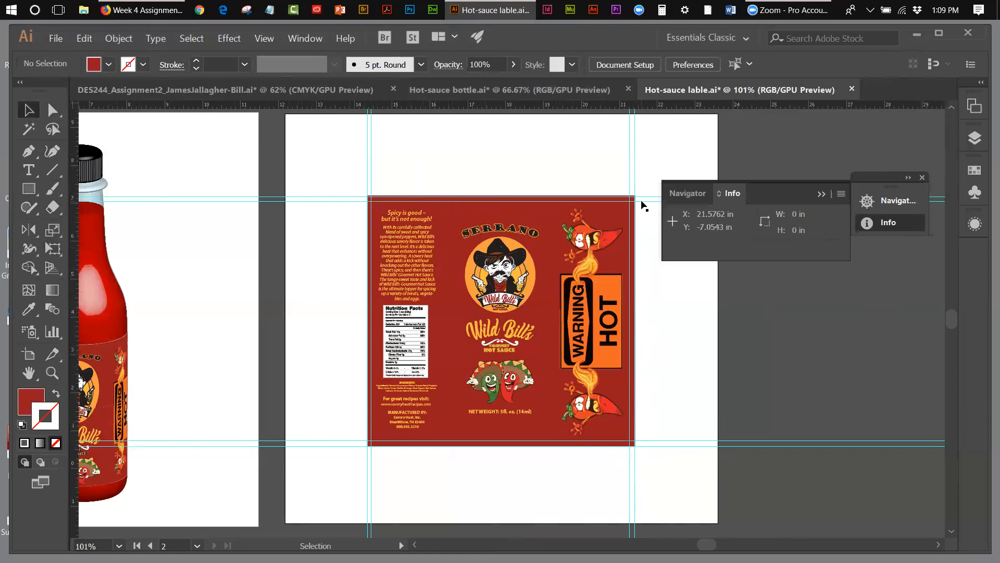
- Hide the guides in the label document
left_click(264, 38)
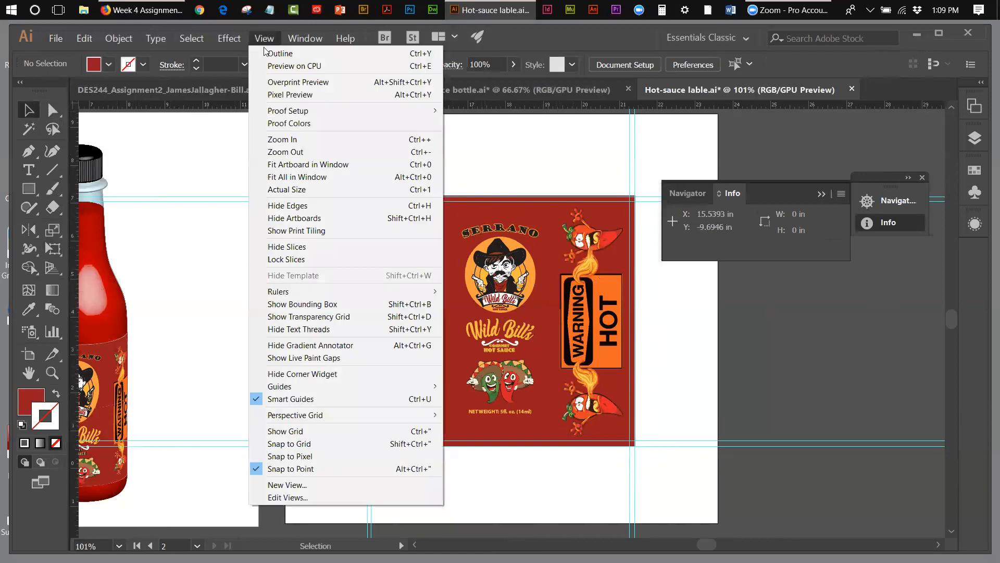
mouse_move(289, 388)
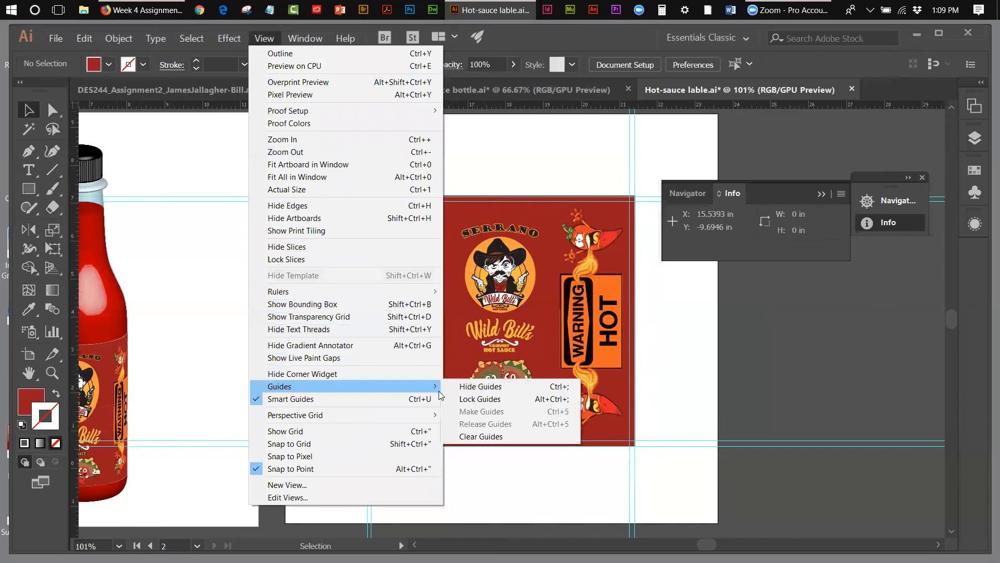
left_click(447, 388)
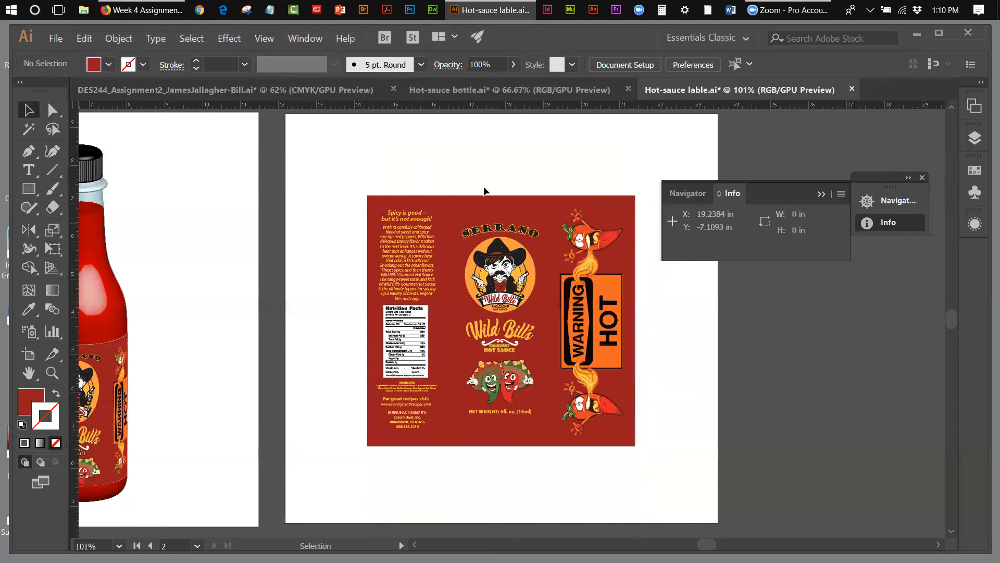
- Switch to the Hot-sauce bottle document and move the whole bottle off the artboard, beyond its right edge
left_click(462, 87)
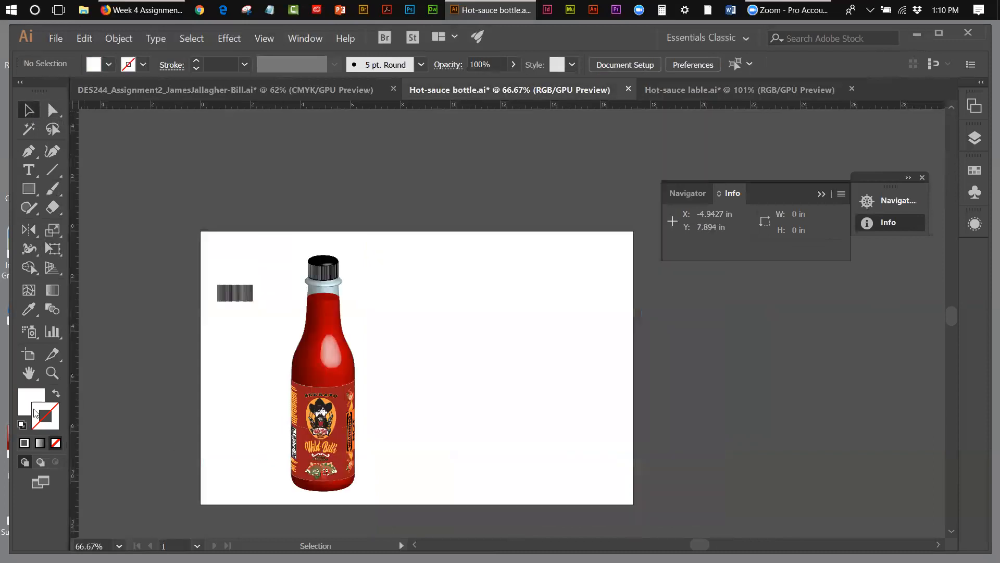
left_click(52, 373)
left_click(323, 451)
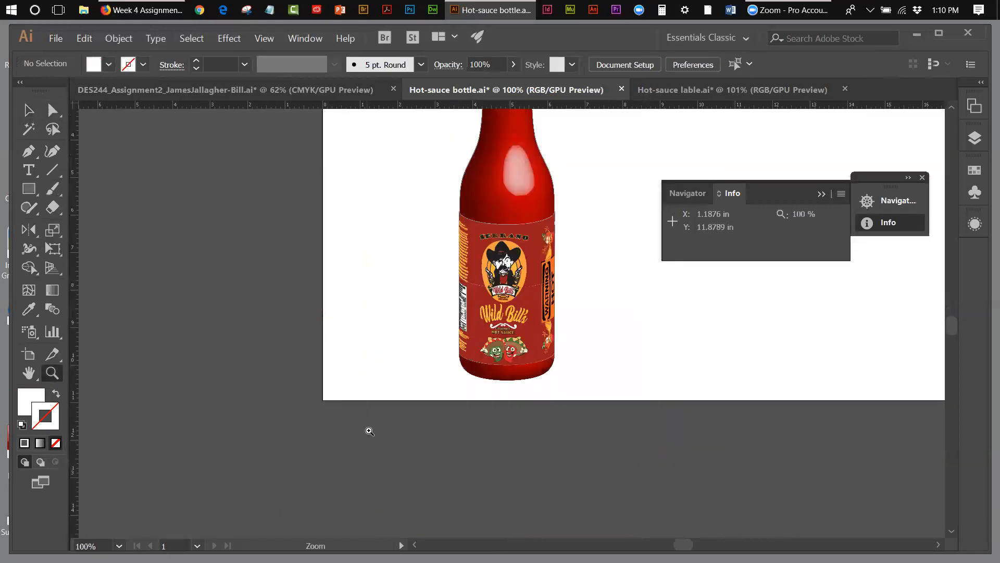
left_click_drag(955, 327, 955, 321)
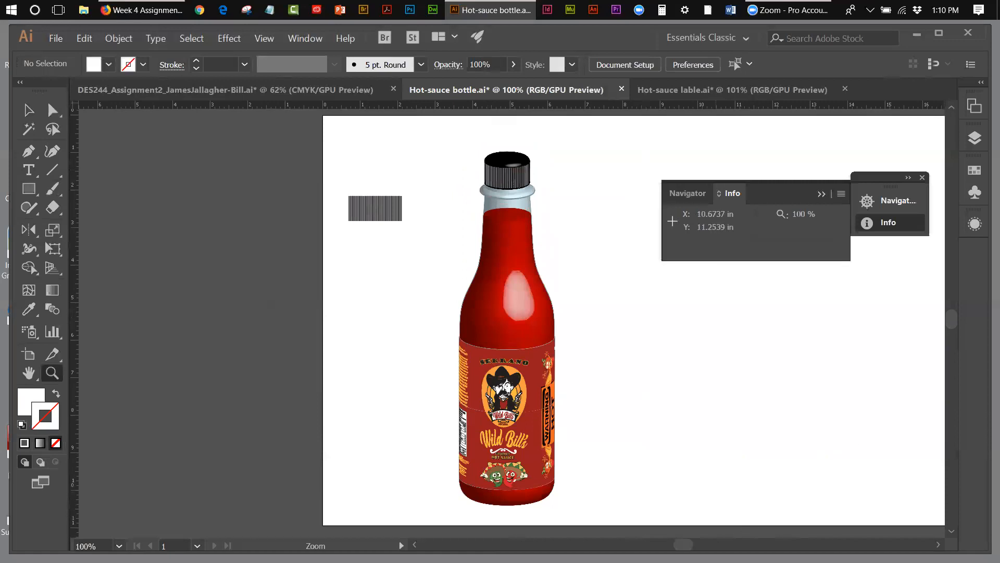
left_click_drag(684, 544, 697, 545)
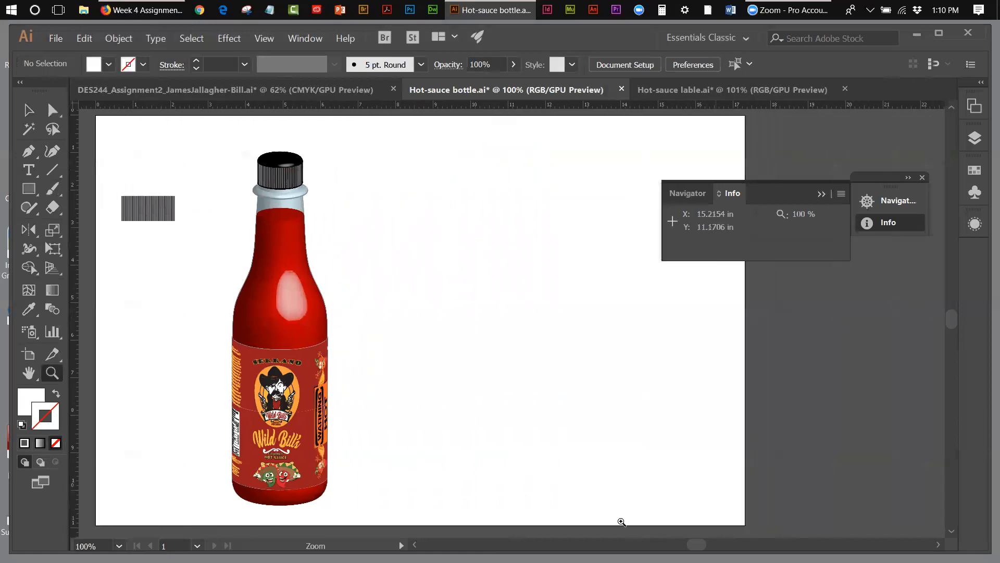
left_click_drag(871, 177, 884, 132)
left_click(29, 110)
left_click(271, 189)
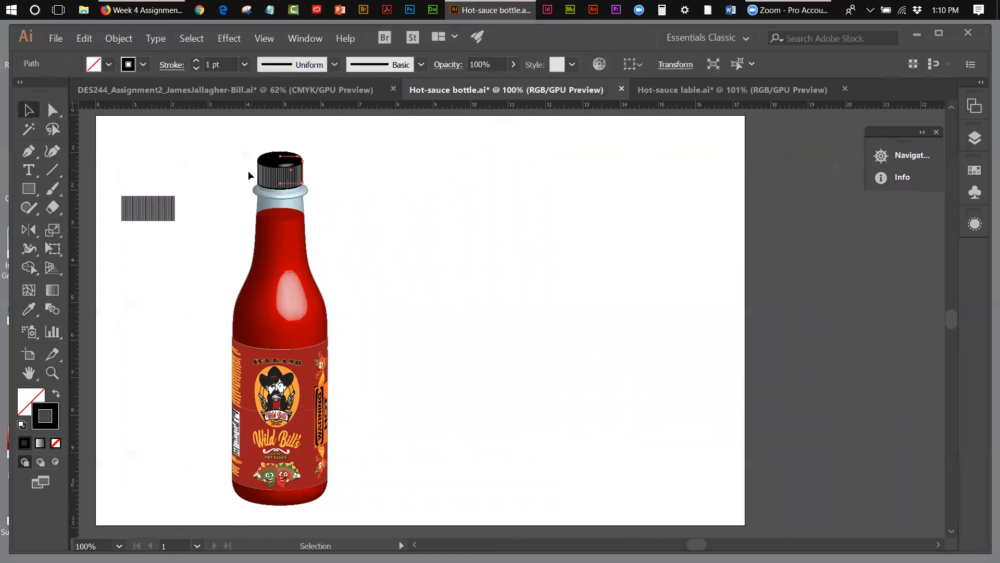
left_click_drag(241, 152, 344, 510)
left_click_drag(292, 375, 917, 384)
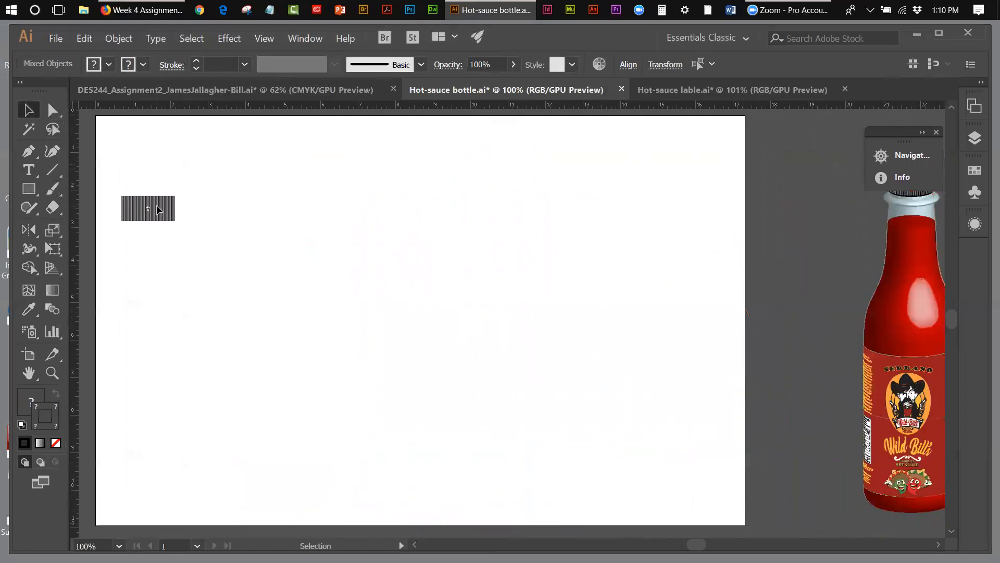
- Move the striped cap symbol instance toward the middle of the artboard and break its link to the symbol
left_click_drag(157, 209, 345, 230)
left_click(51, 375)
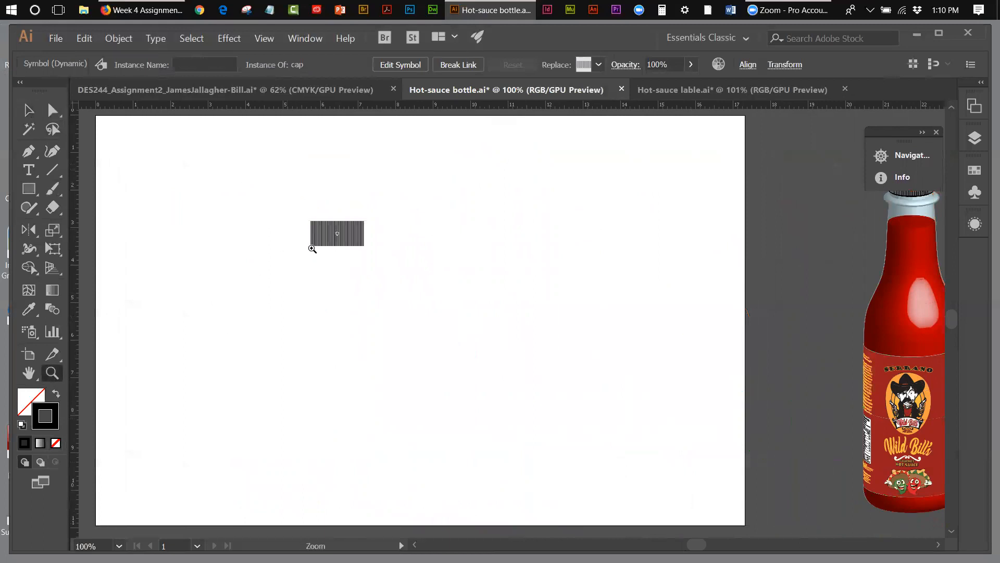
left_click(337, 249)
left_click(516, 305)
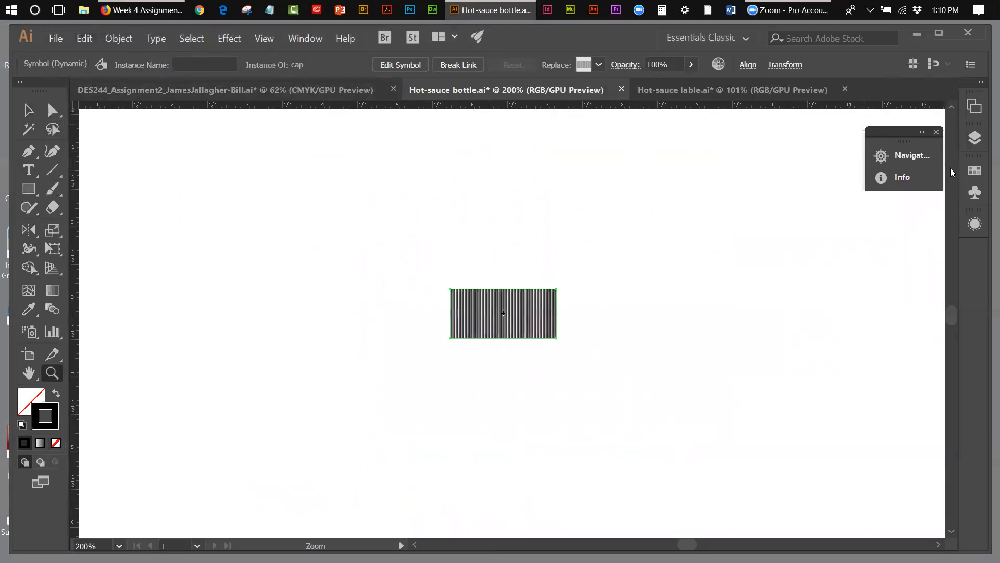
left_click(975, 193)
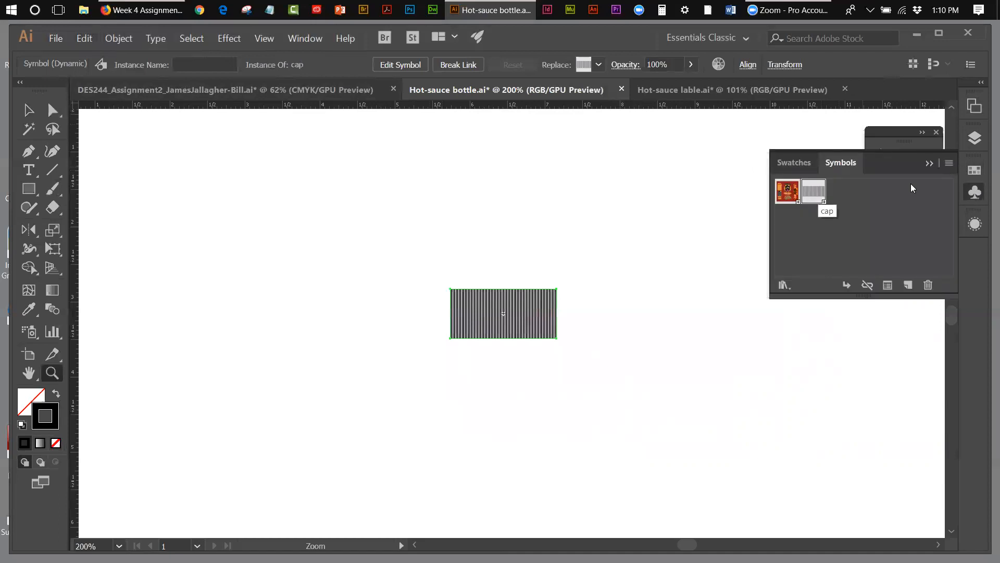
left_click(949, 163)
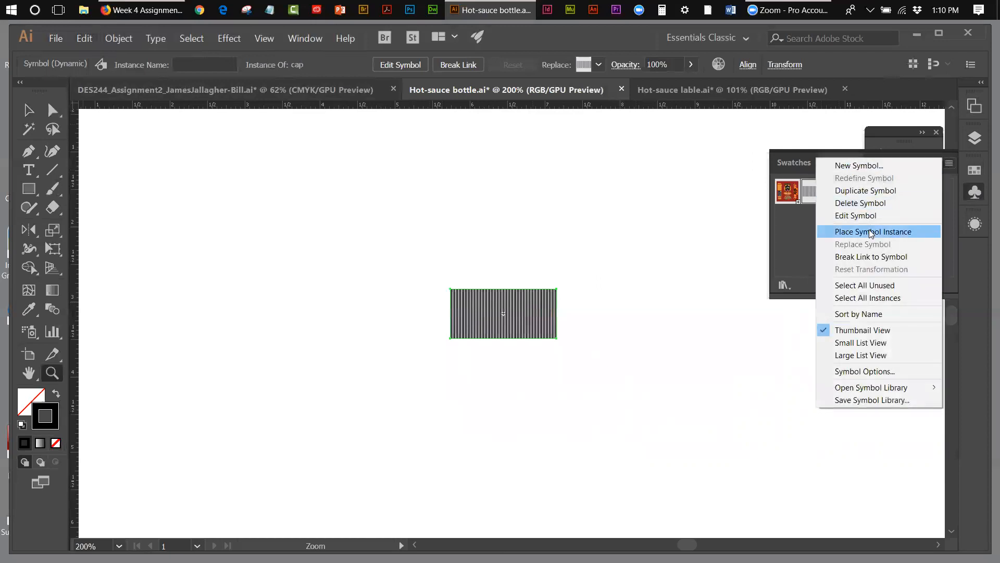
left_click(869, 257)
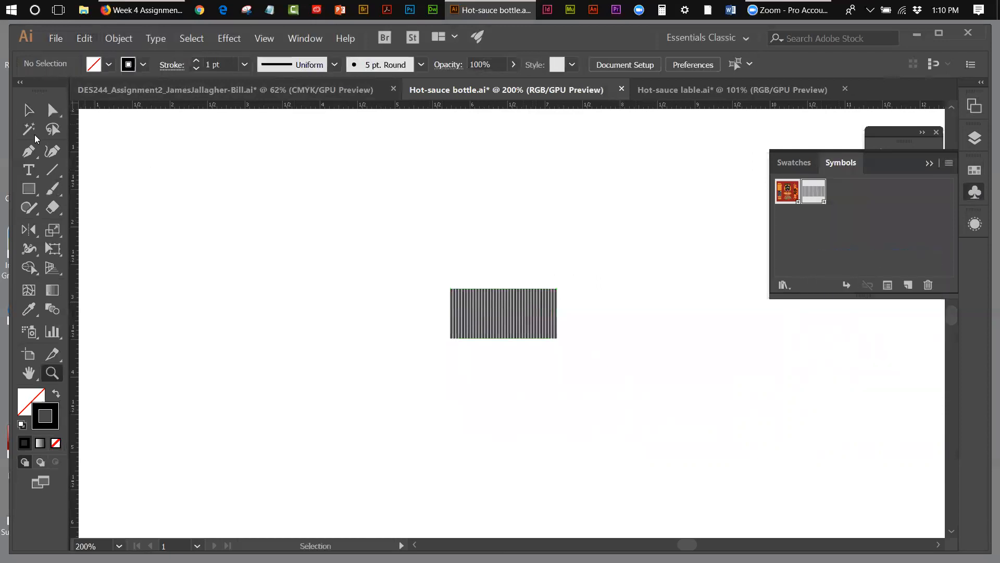
- Ungroup the striped cap artwork twice to release its nested groups
left_click(29, 110)
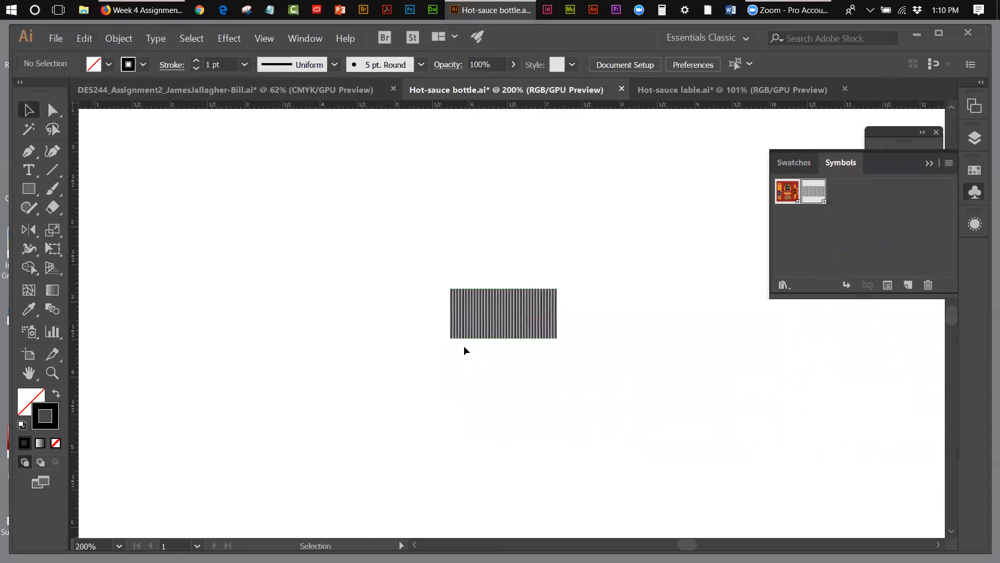
left_click(451, 337)
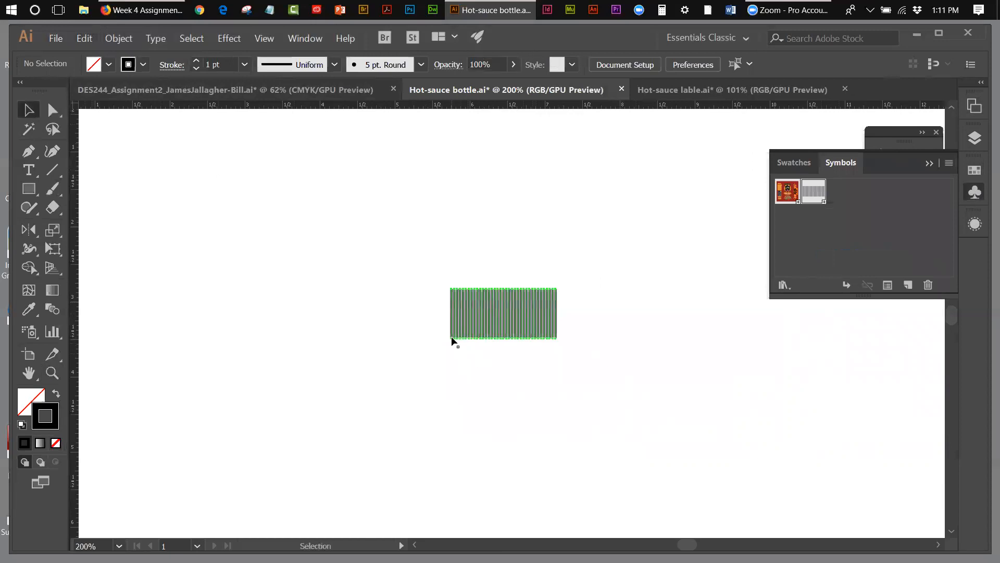
left_click(451, 338)
left_click(124, 39)
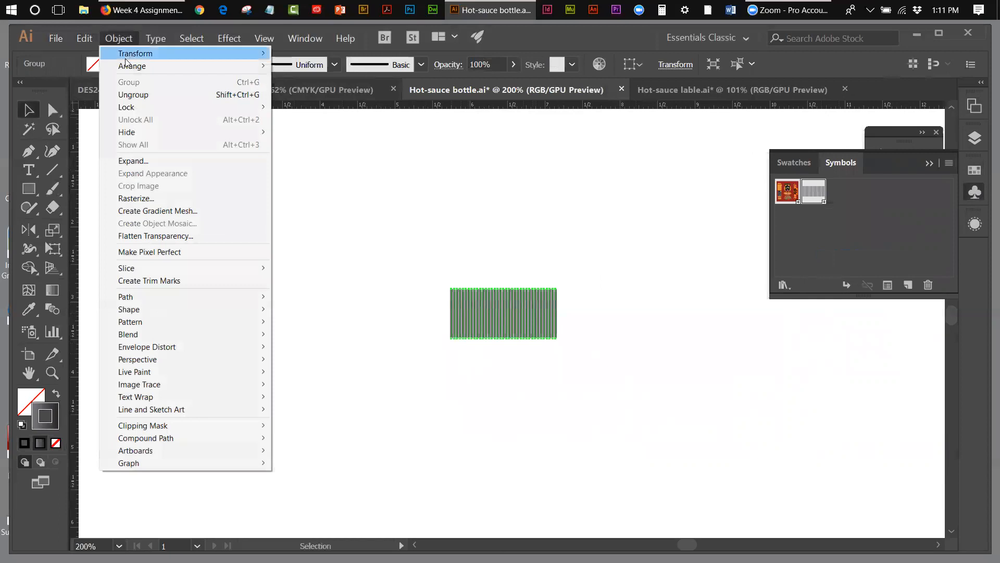
left_click(133, 94)
left_click(443, 305)
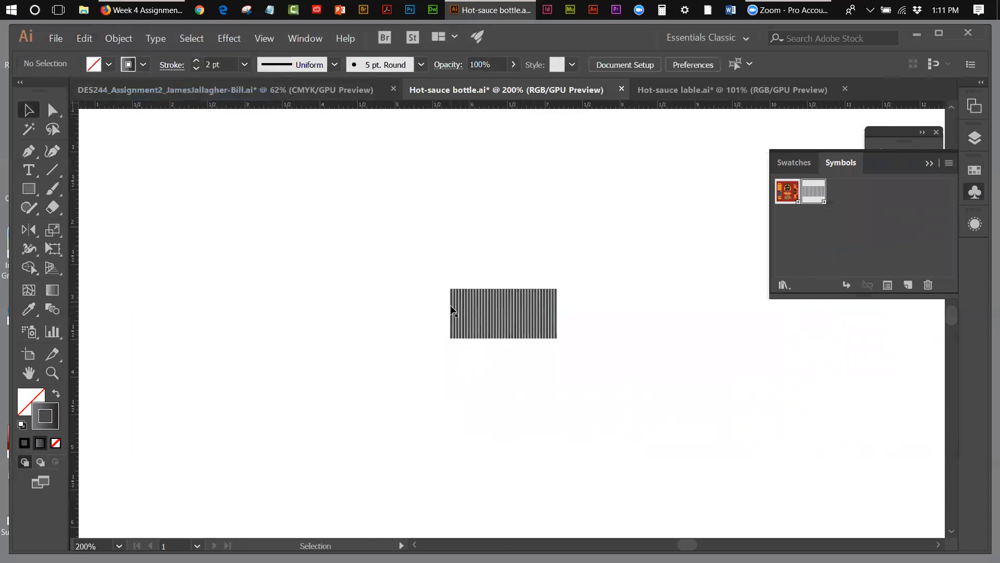
left_click(452, 311)
left_click(119, 38)
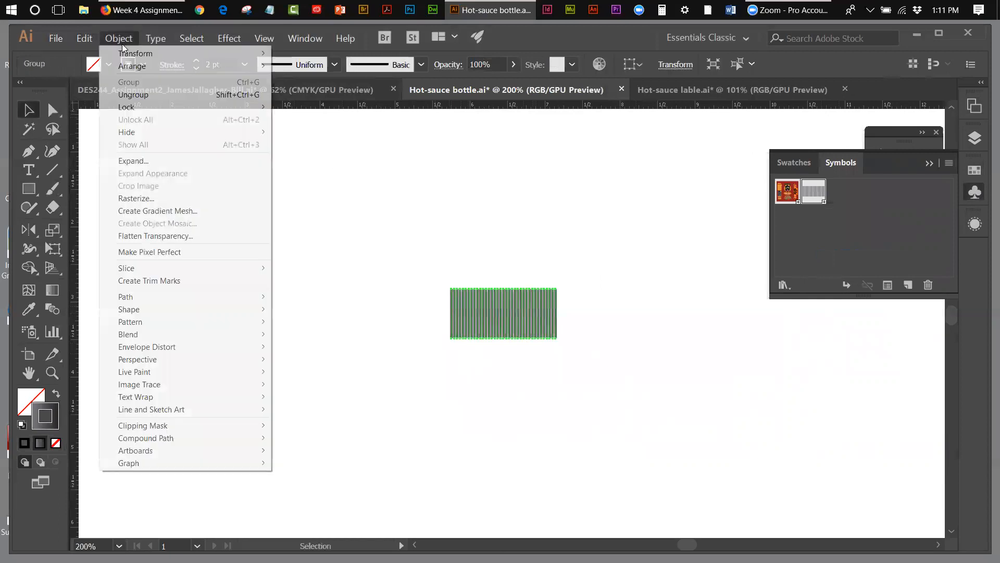
left_click(134, 94)
left_click(440, 323)
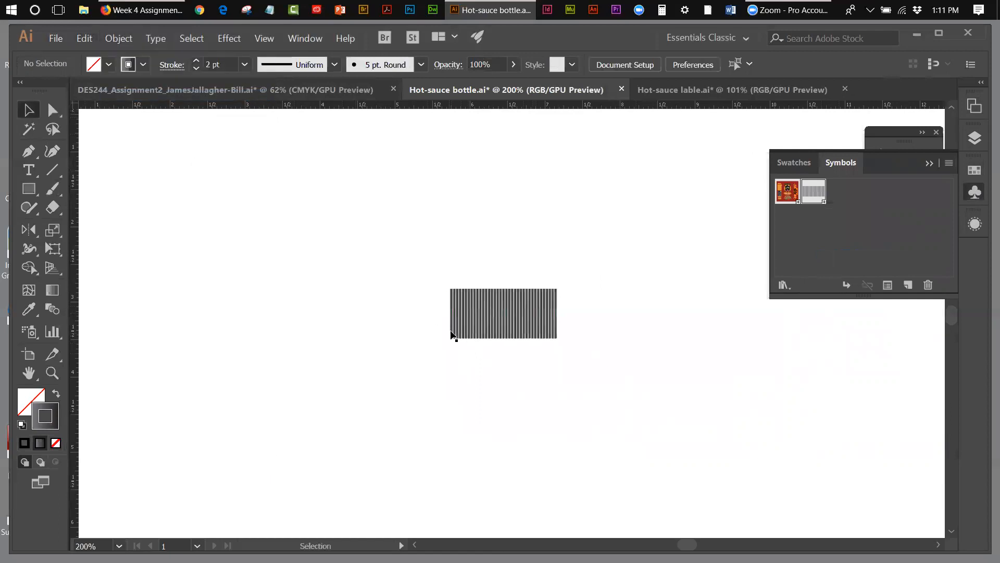
- Expand the striped cap artwork with both Fill and Stroke included, and deselect it
left_click(452, 328)
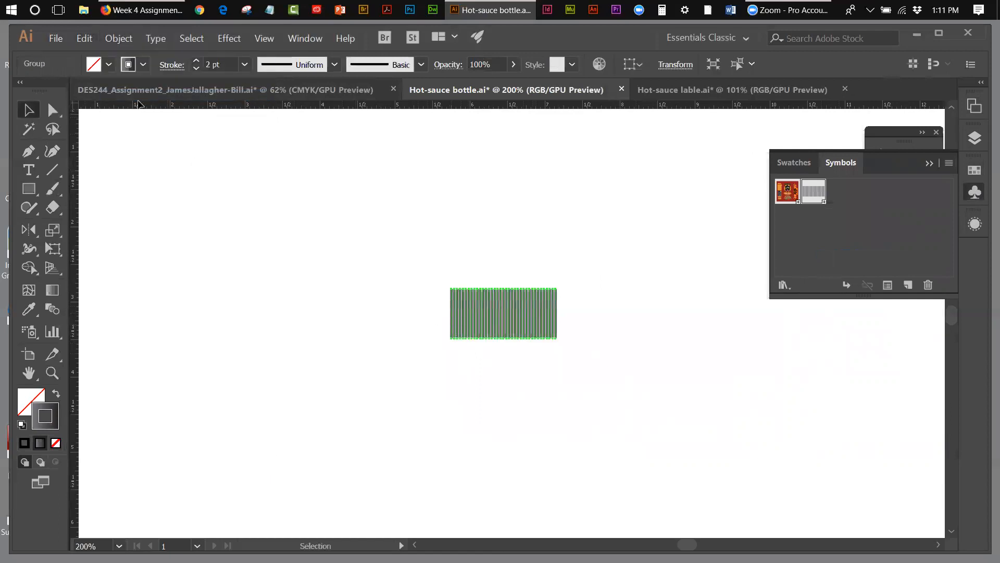
left_click(111, 39)
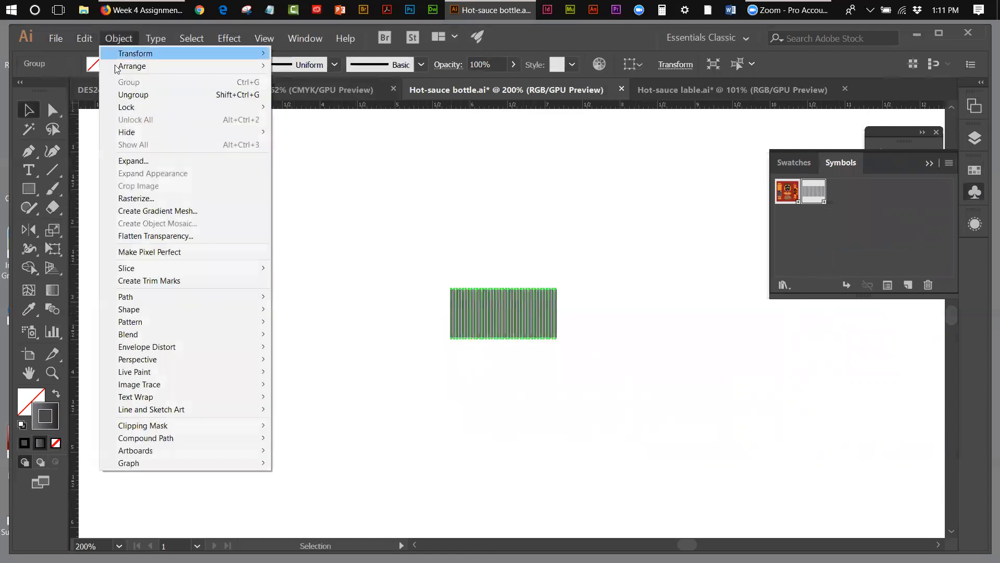
left_click(136, 160)
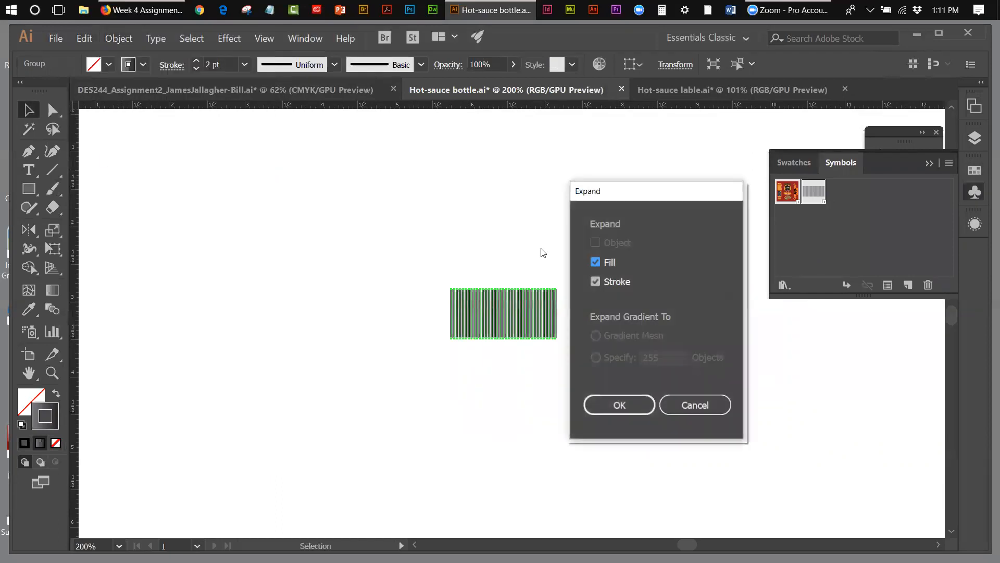
left_click(624, 402)
left_click(391, 371)
- Ungroup the expanded cap artwork into its separate stripes and deselect them
left_click(451, 313)
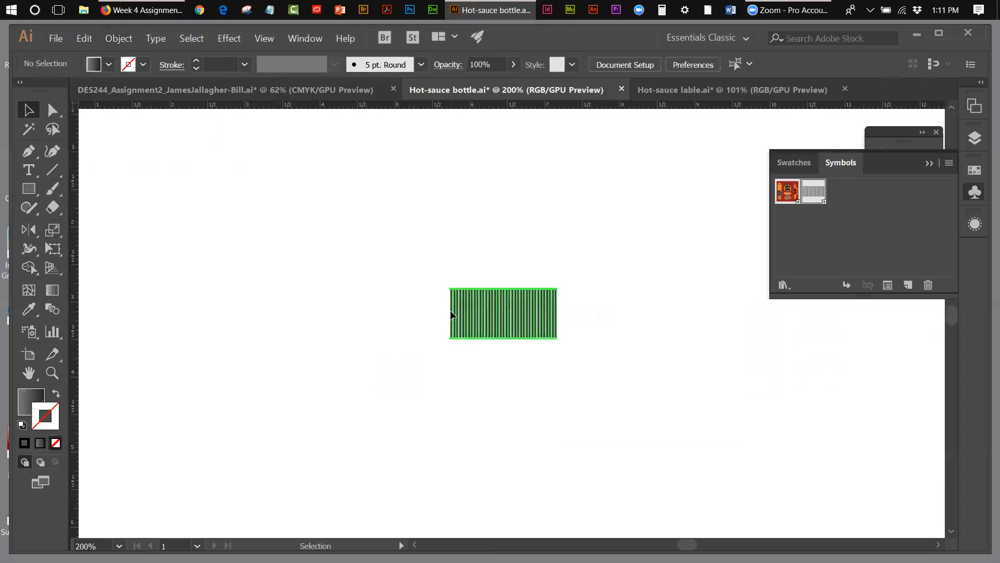
left_click(108, 38)
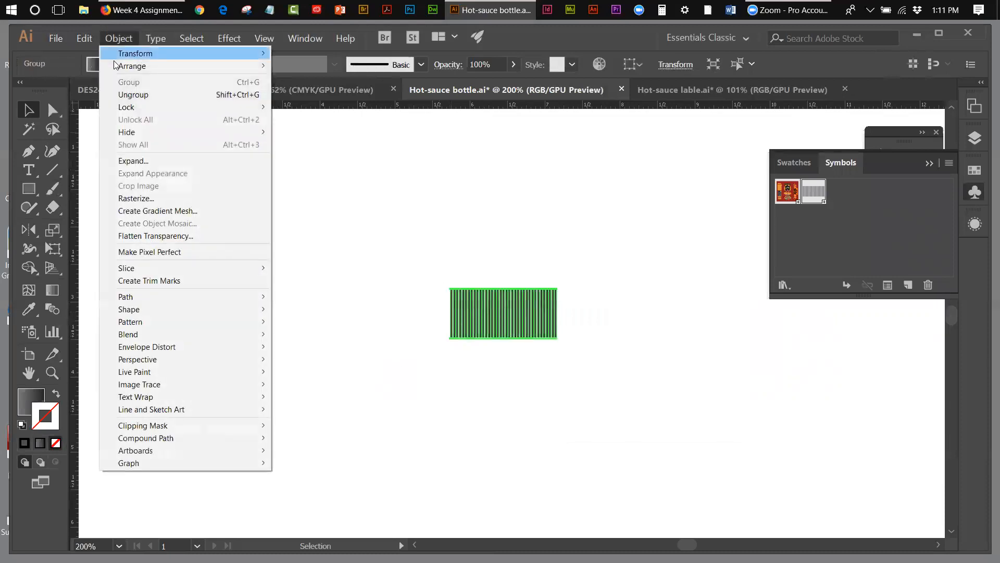
left_click(131, 95)
left_click(488, 349)
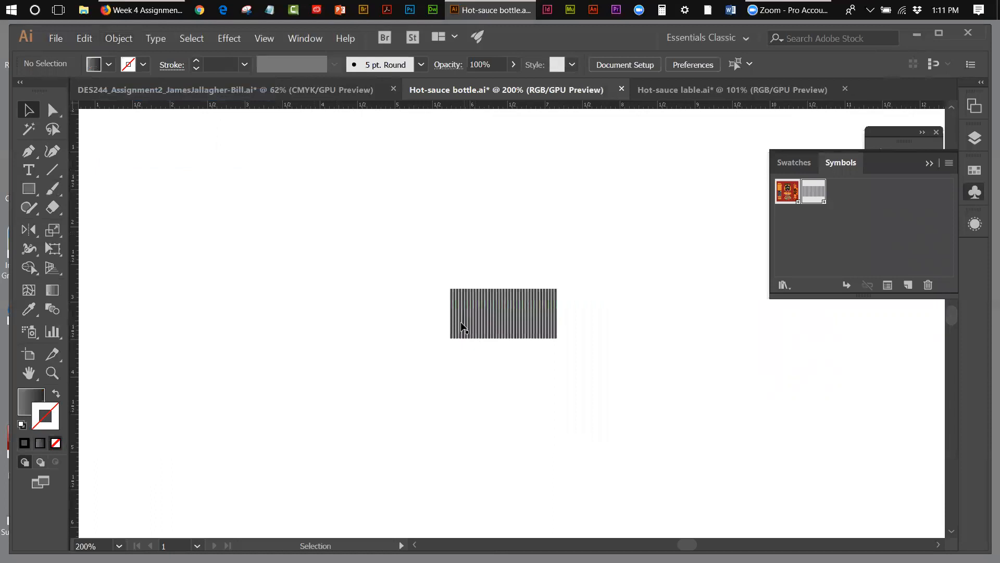
- Pull the leftmost stripe away from the cap artwork and examine its gradient fill up close
left_click_drag(451, 309, 338, 280)
left_click(52, 373)
left_click(341, 296)
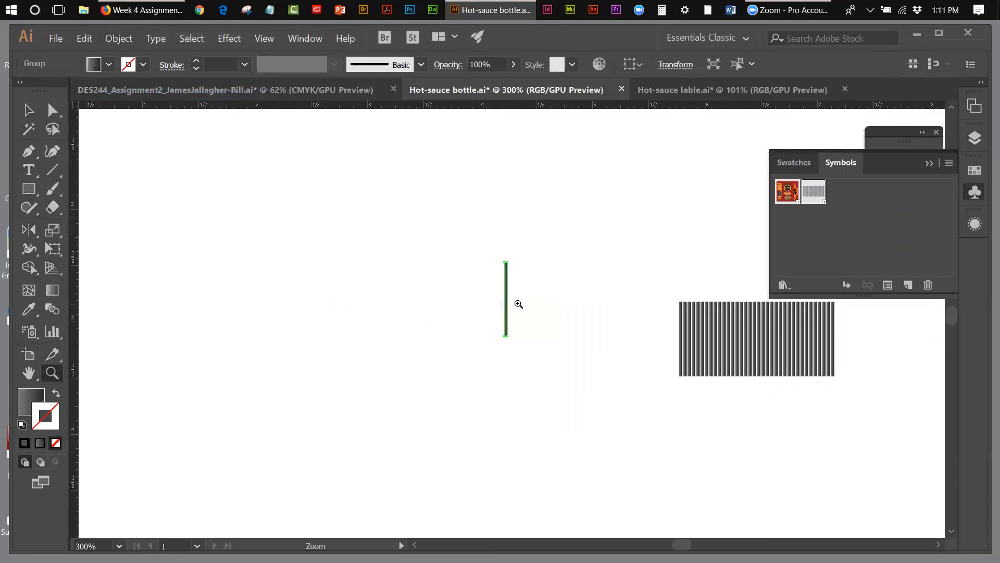
left_click(515, 305)
left_click(490, 312)
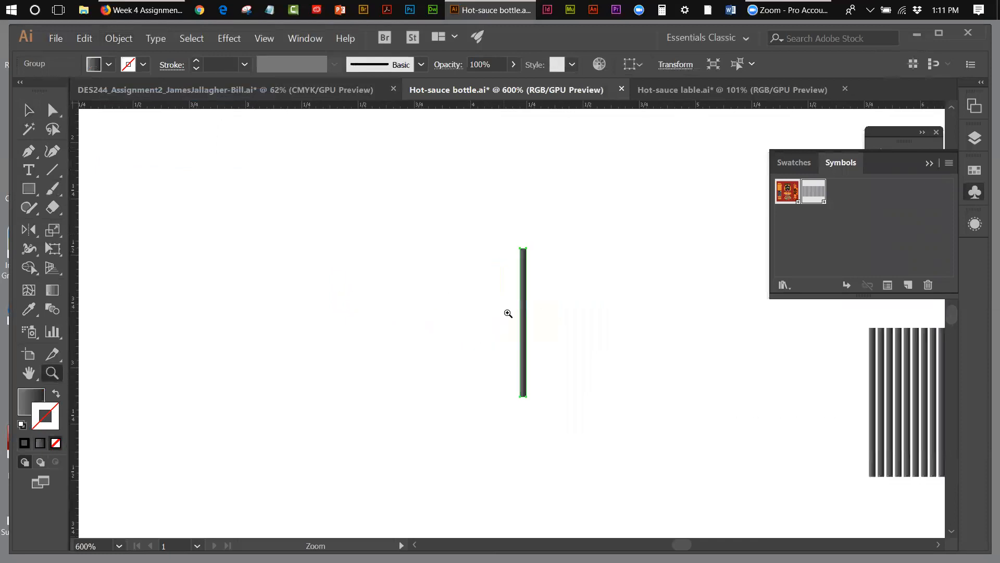
key("ctrl+equal")
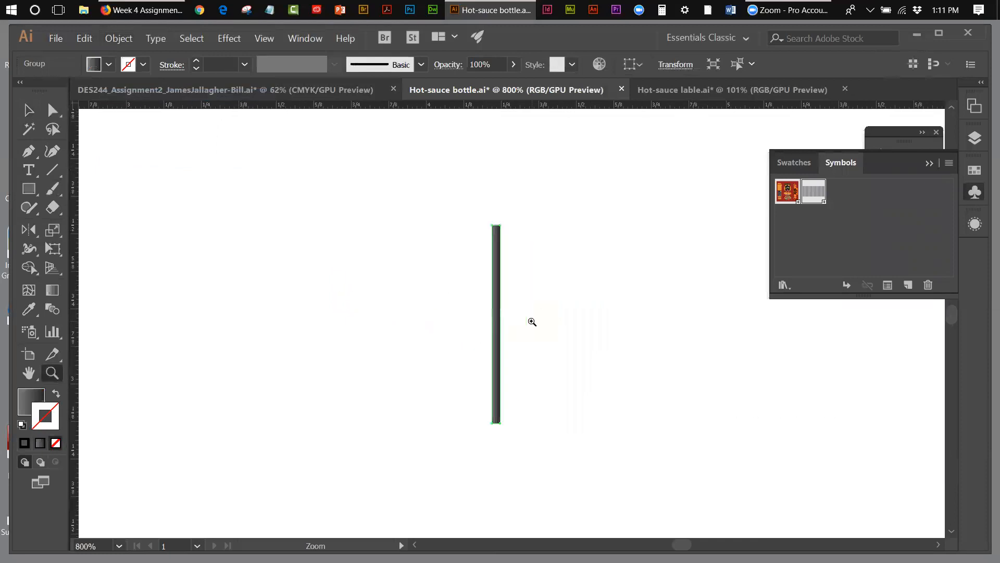
left_click(24, 407)
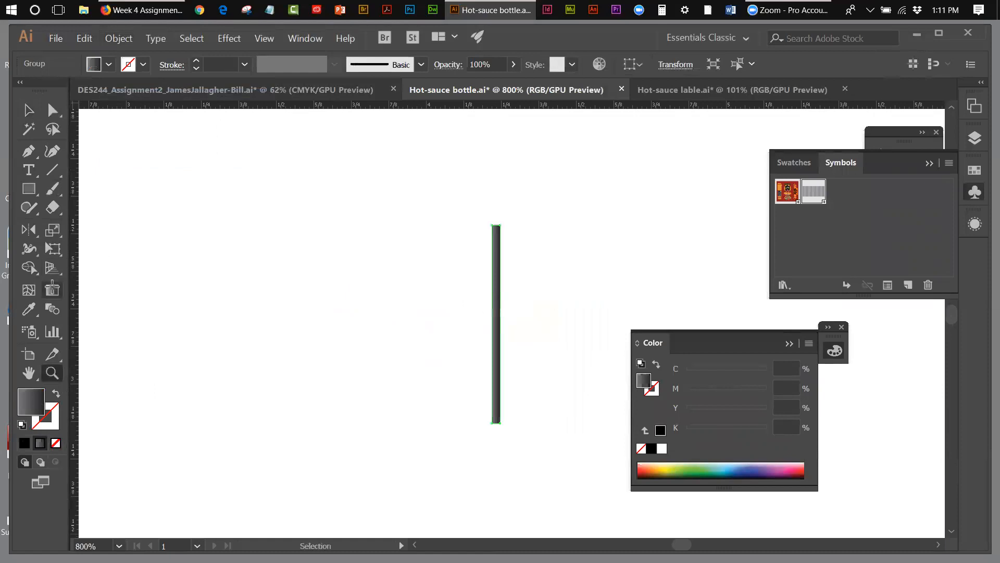
key("g")
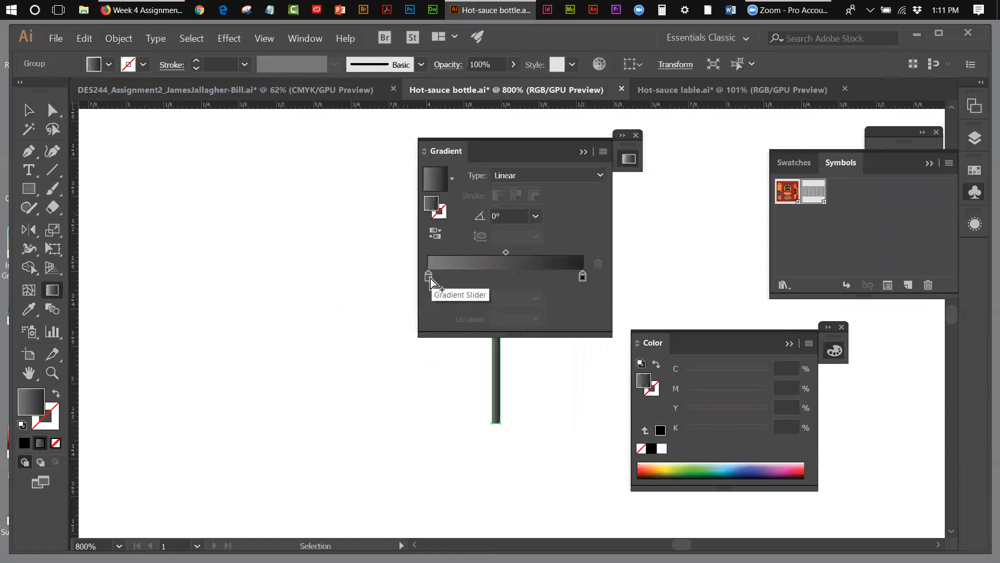
left_click(636, 134)
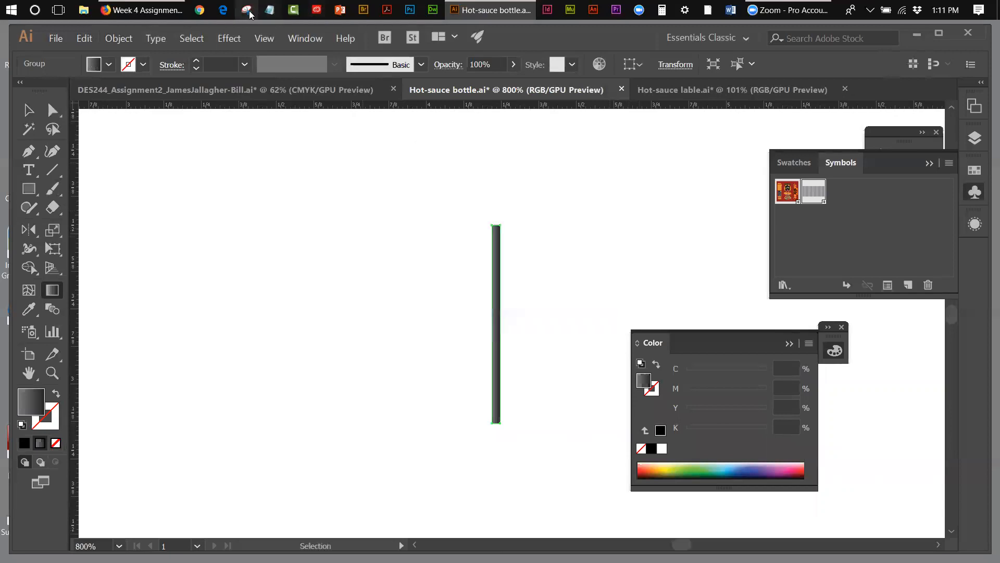
- Fit the artboard in the window and undo the move of the separated stripe
left_click(264, 41)
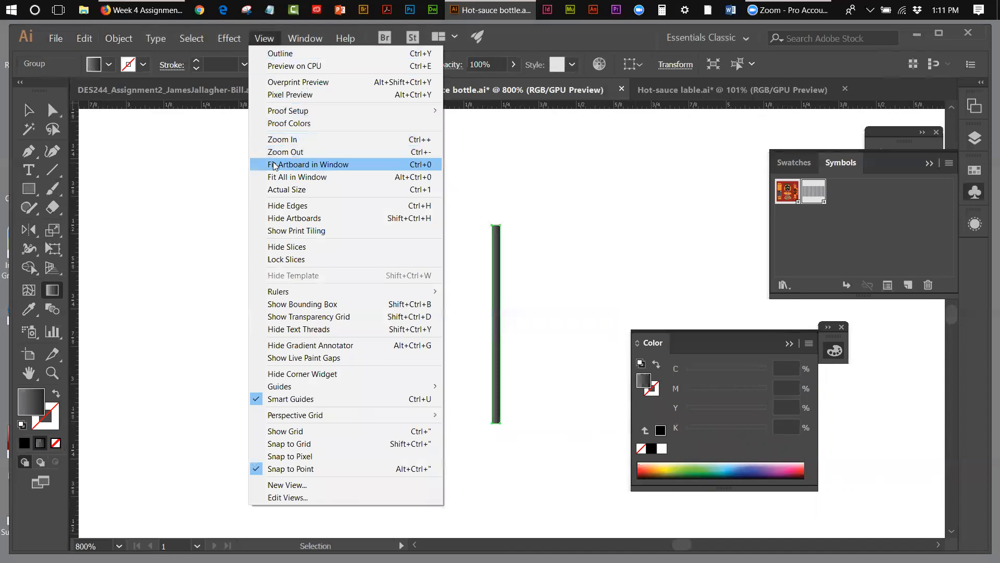
left_click(303, 164)
left_click(85, 39)
left_click(90, 53)
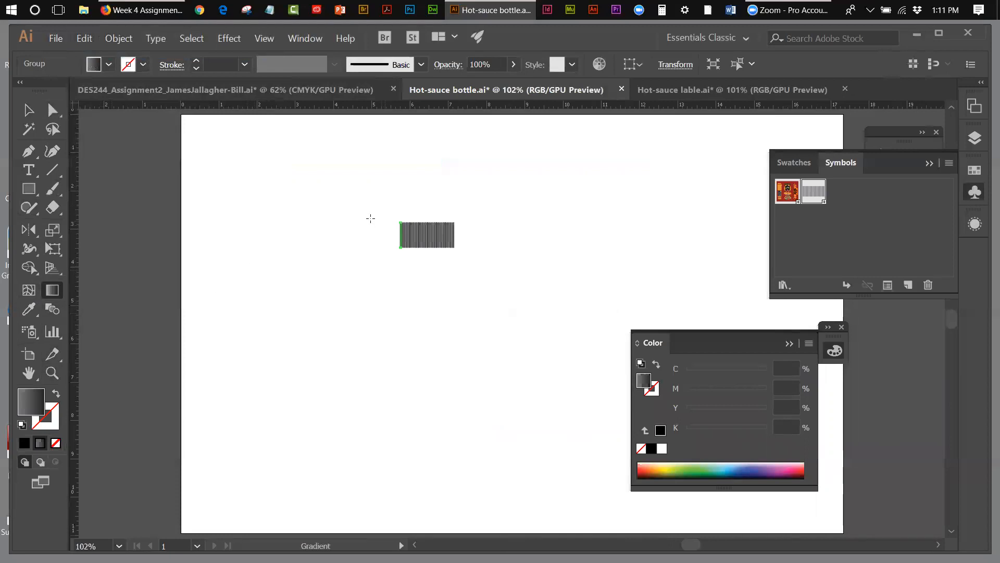
- Examine the row of cap stripes up close, with the colour settings collapsed out of the way
left_click(51, 373)
left_click(438, 246)
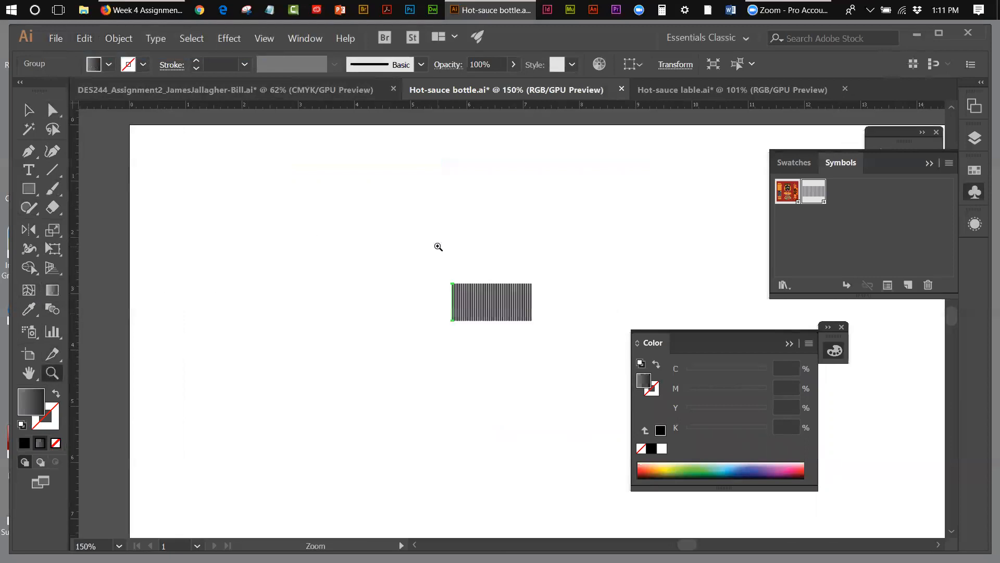
left_click(499, 312)
left_click(542, 364)
left_click(542, 364)
left_click(593, 424)
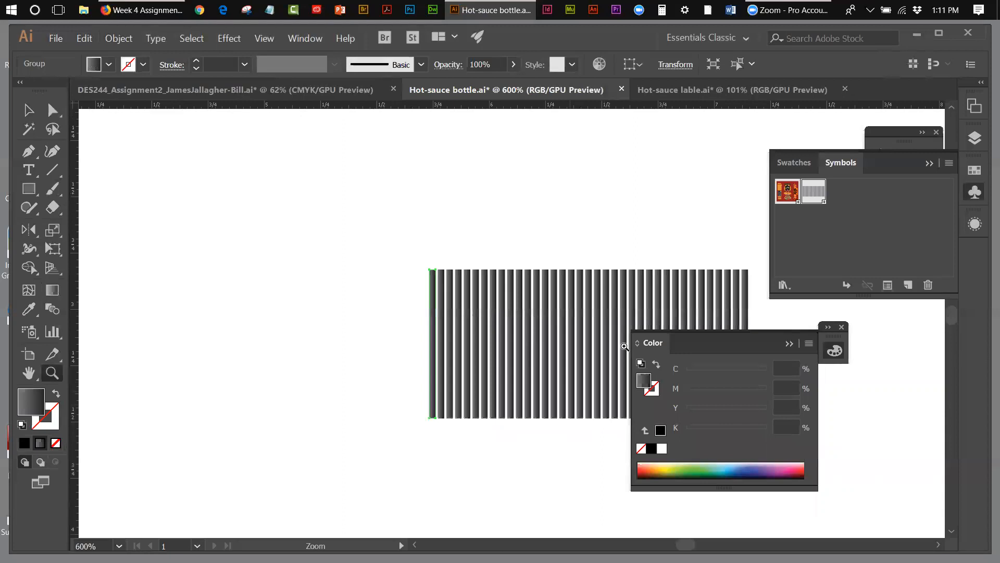
left_click(790, 343)
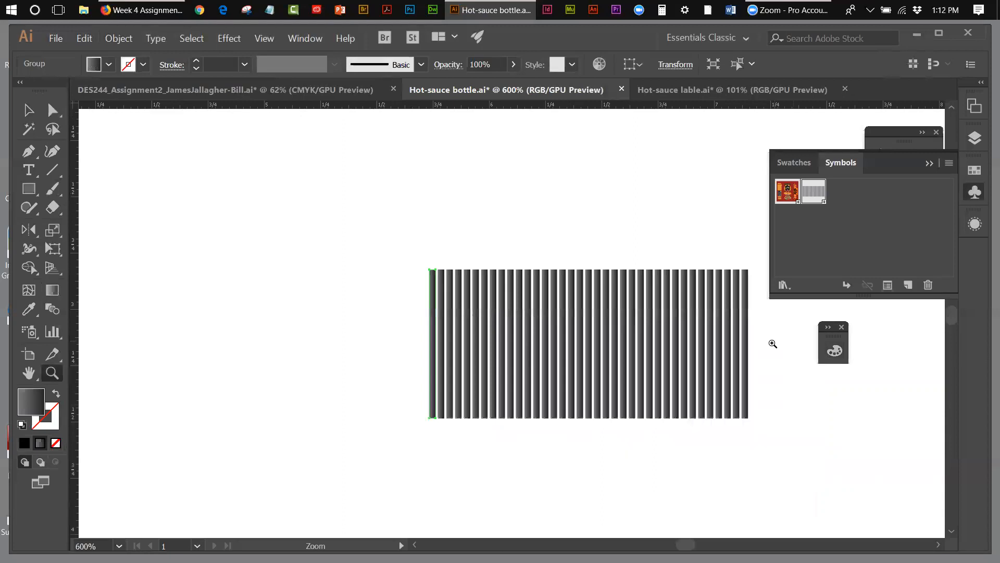
left_click(28, 112)
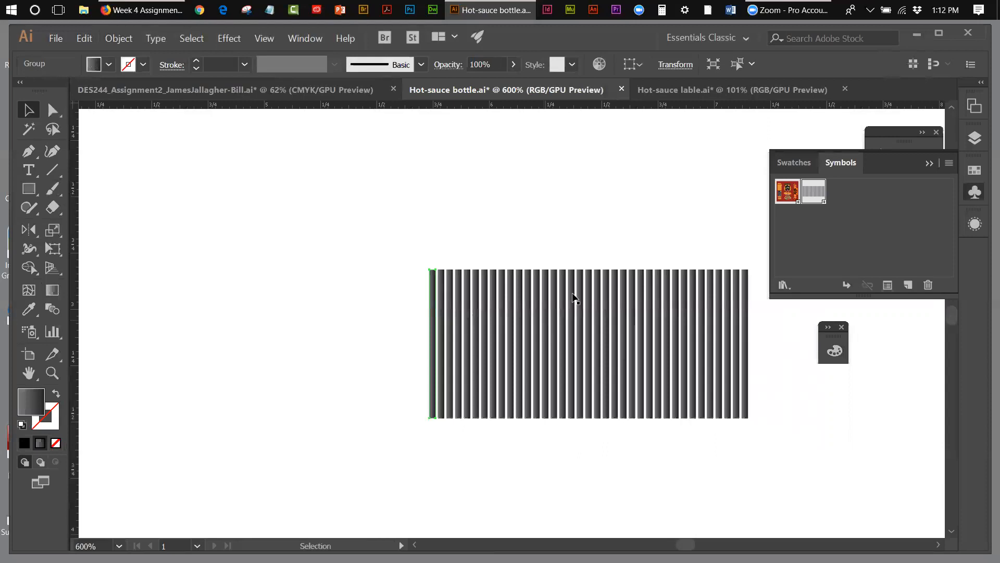
- Place an instance of the cap symbol overlapping the corner of the loose stripes, and undo the placement
left_click_drag(389, 262, 763, 414)
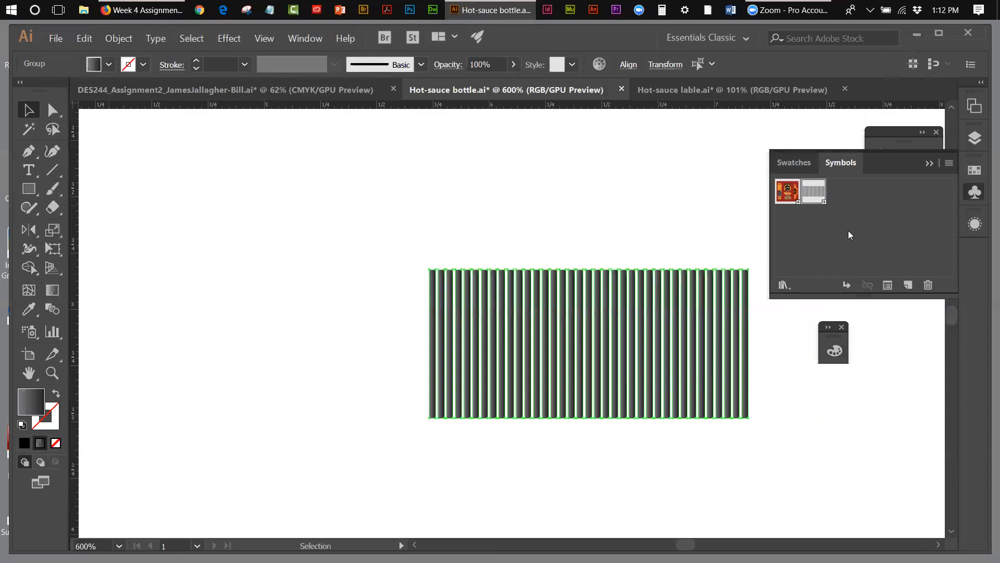
left_click_drag(810, 197, 281, 236)
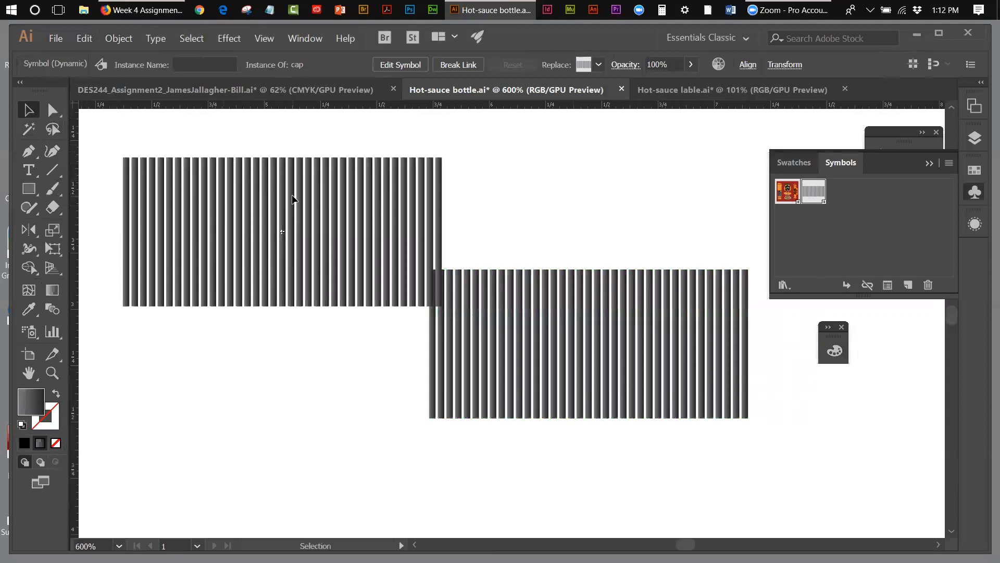
left_click(532, 211)
left_click(412, 162)
left_click(446, 168)
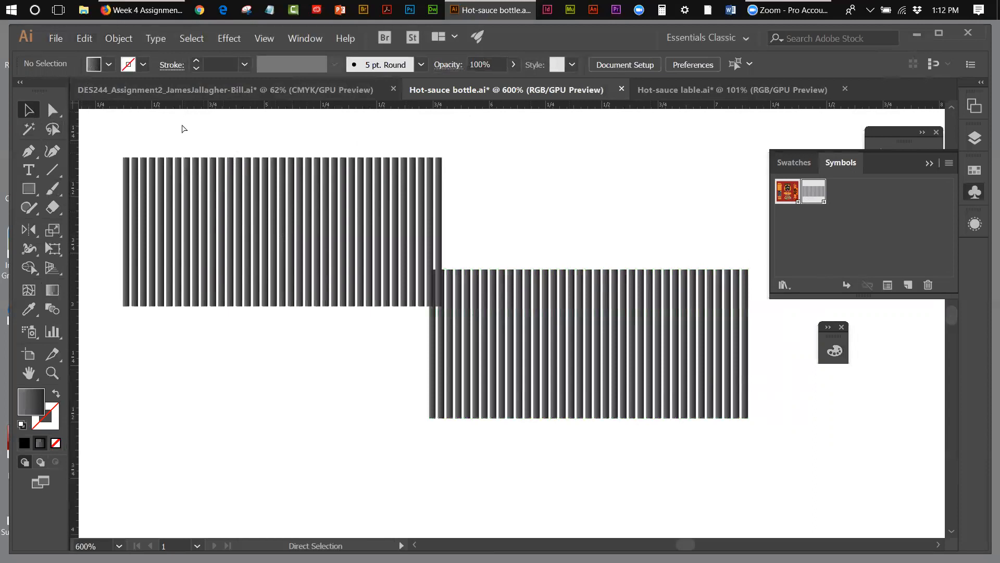
key("ctrl+z")
left_click(298, 238)
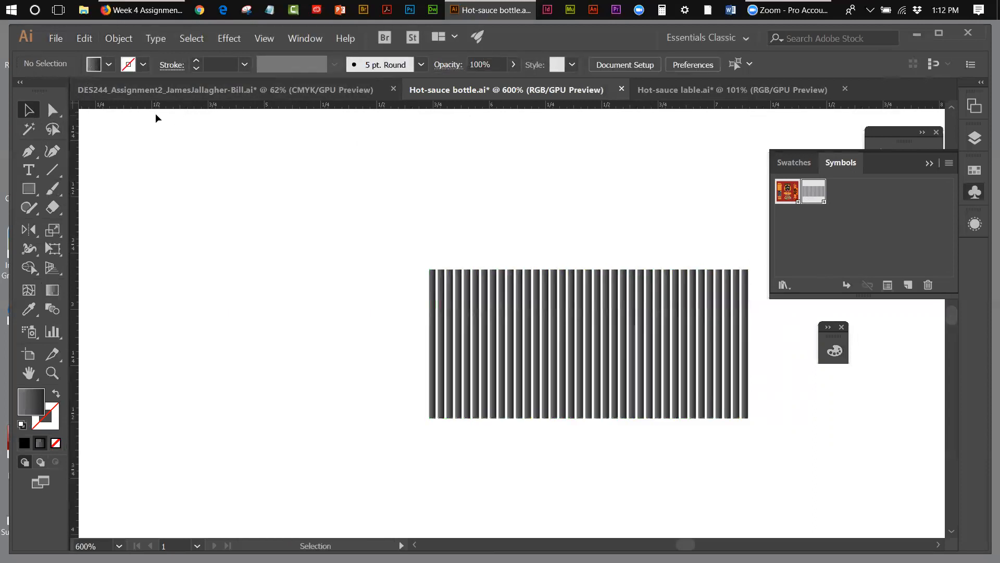
- Place a cap symbol instance above the loose stripes without overlap, and select the loose stripes for comparison
left_click_drag(808, 196, 232, 203)
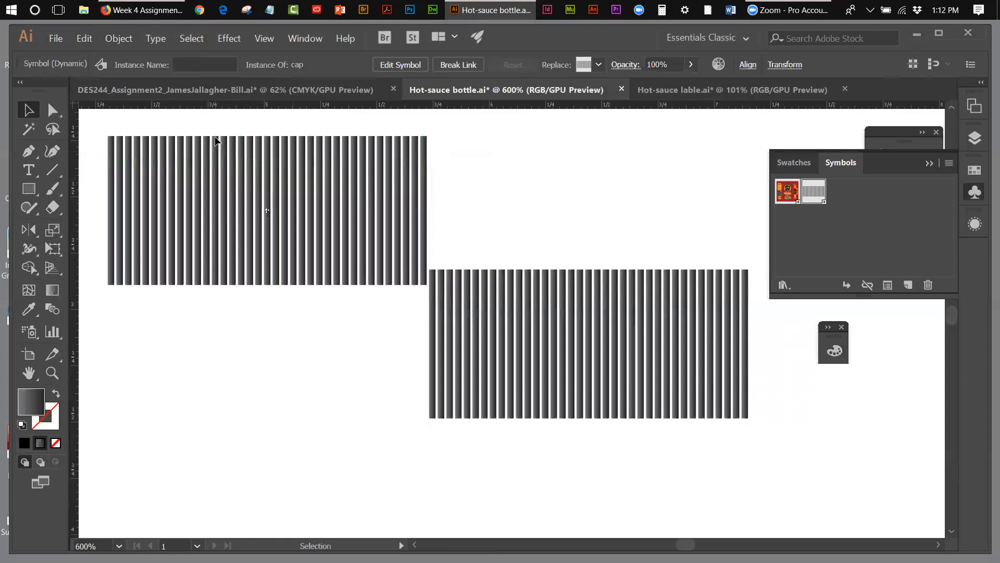
left_click_drag(215, 136, 214, 131)
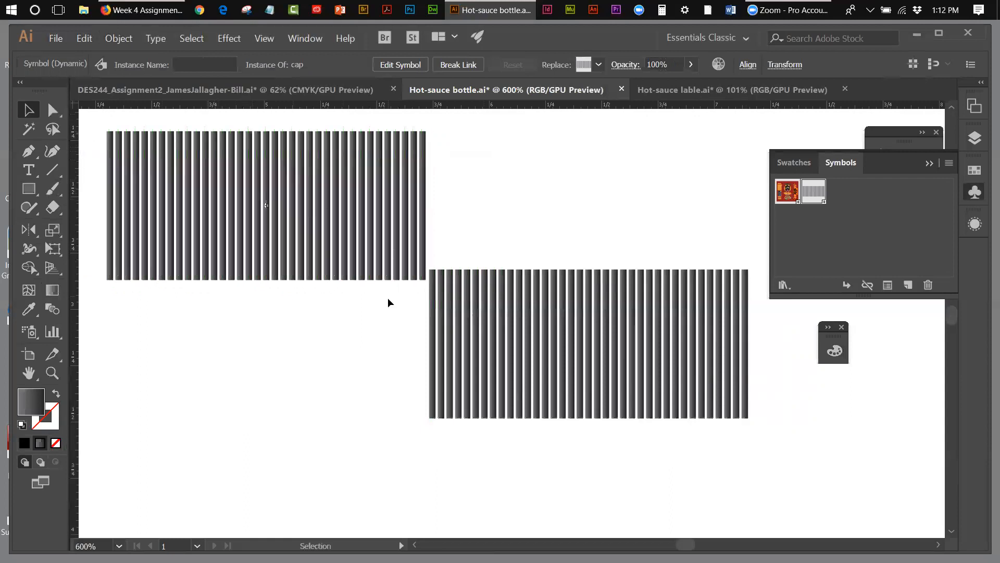
left_click(433, 316)
left_click_drag(381, 311, 768, 391)
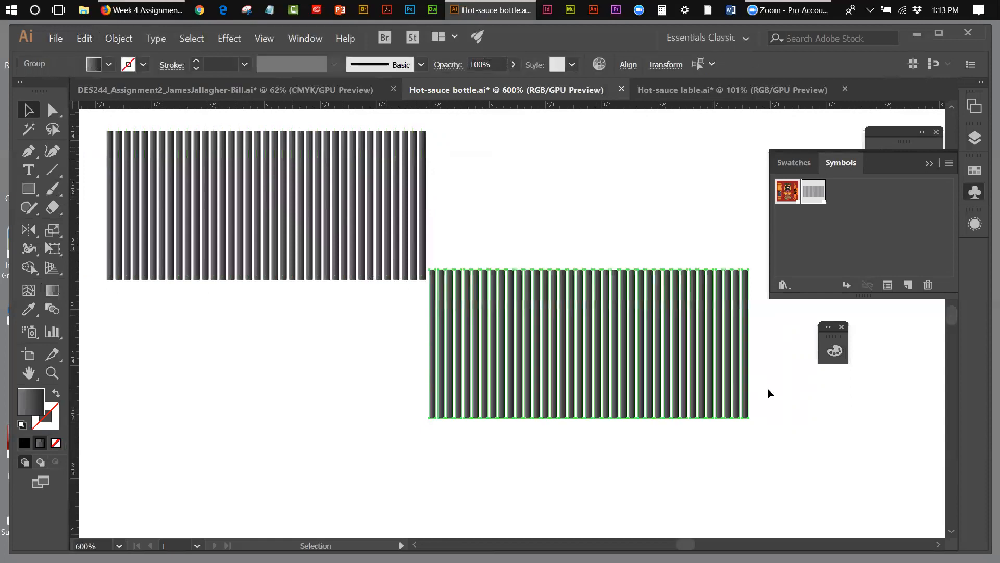
- Pull individual stripes out of the loose row, and delete all the loose stripes, keeping the cap symbol instance
left_click(603, 205)
left_click_drag(435, 310, 384, 379)
left_click_drag(440, 365, 428, 420)
left_click_drag(319, 353, 771, 467)
key("Delete")
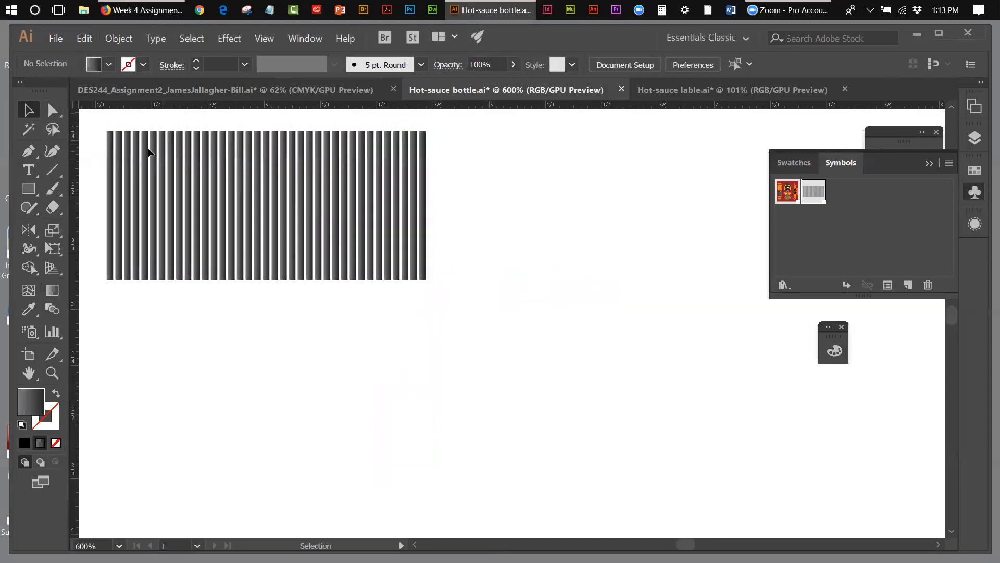
- Select the placed cap symbol instance as a single object and deselect it
left_click_drag(91, 148, 444, 245)
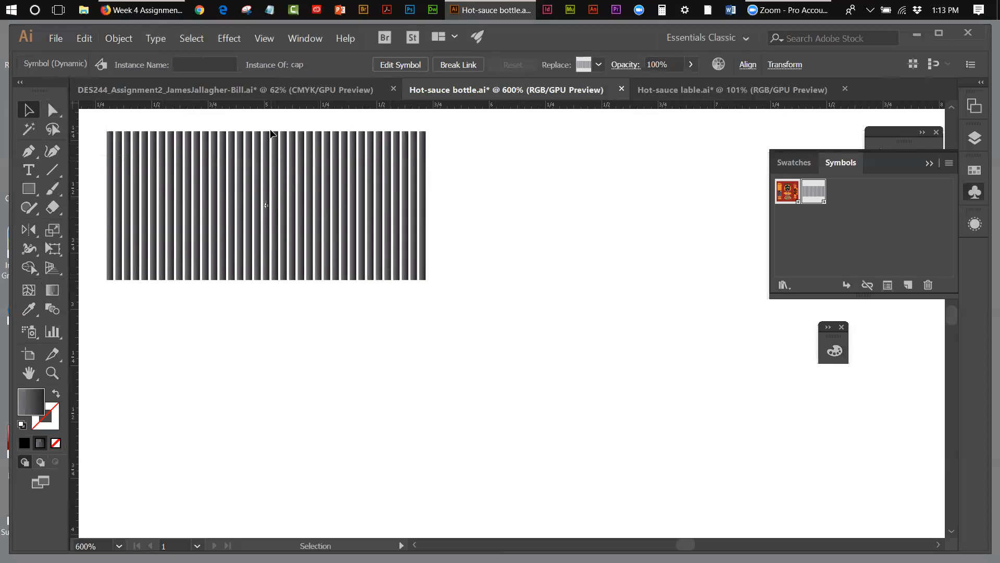
left_click_drag(271, 130, 328, 156)
left_click(258, 169)
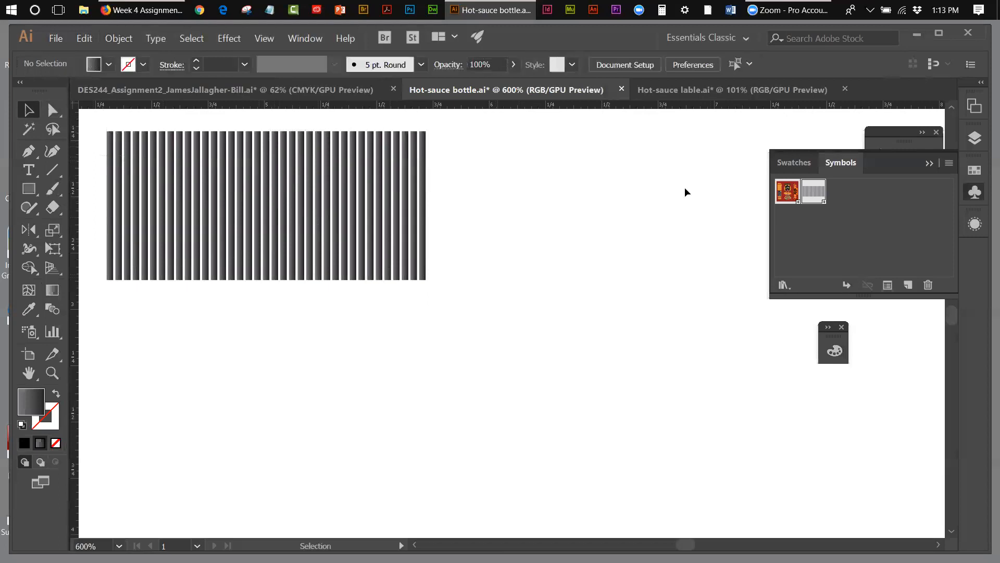
- Open the cap symbol for editing, pull its leftmost line away, undo the move and leave symbol editing
double_click(813, 192)
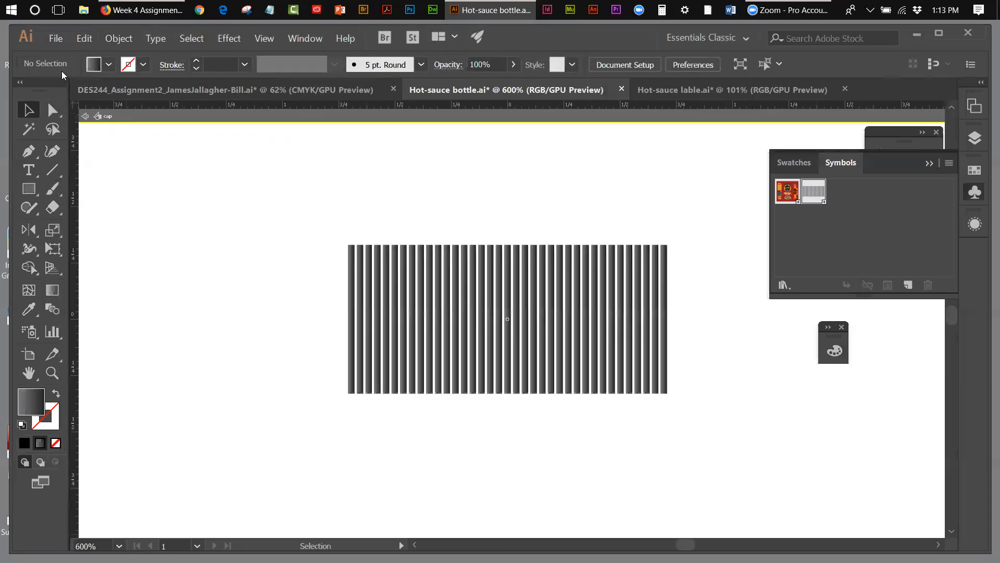
left_click(349, 260)
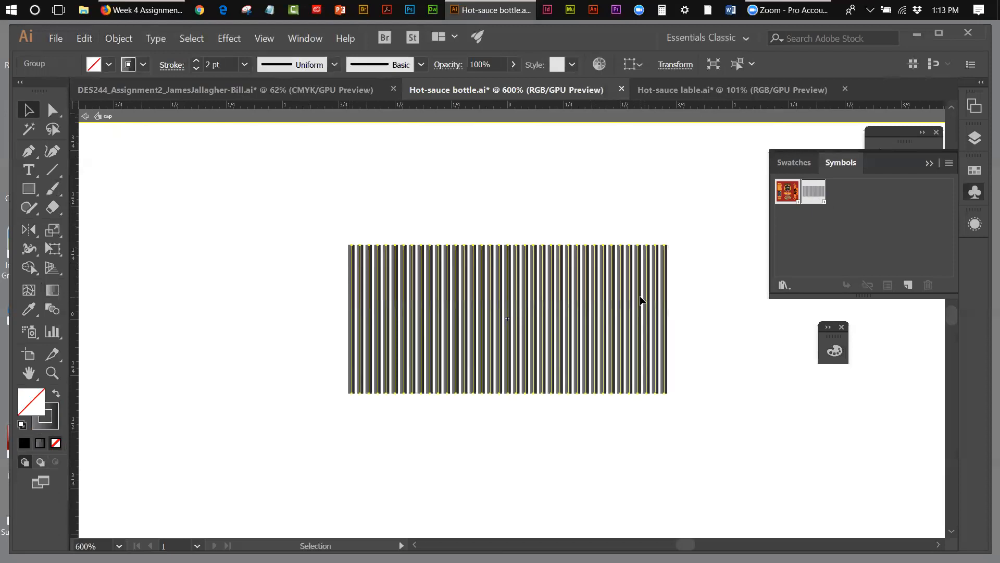
left_click_drag(53, 110, 90, 112)
left_click(299, 235)
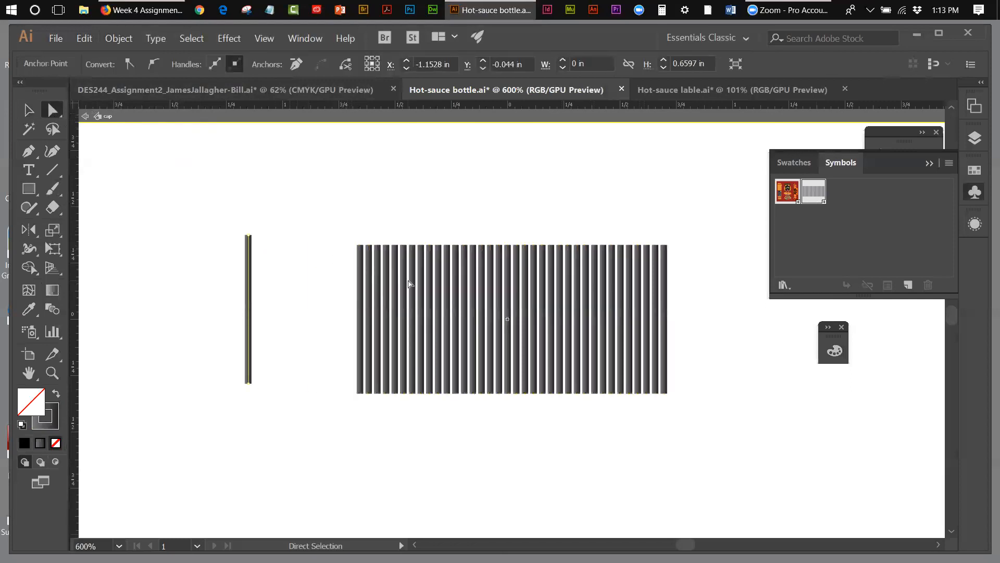
key("ctrl+z")
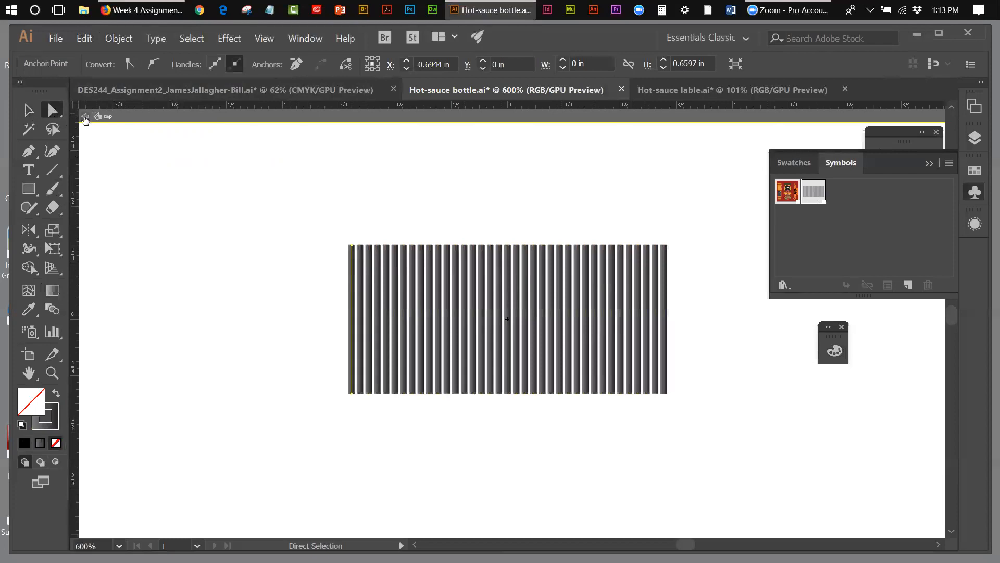
left_click(85, 116)
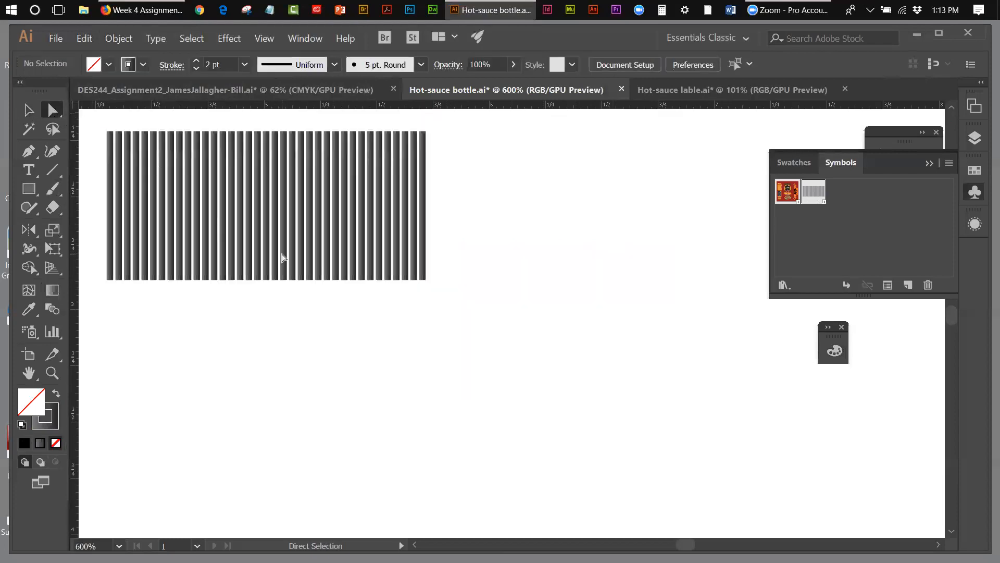
- Fit the artboard in the window and place an instance of the label symbol beside the cap instance
left_click(28, 110)
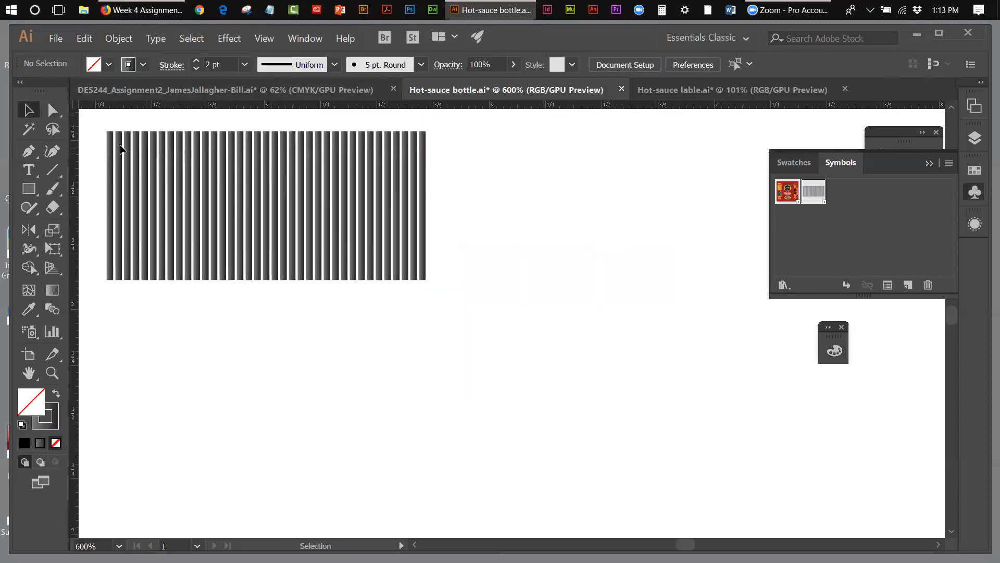
left_click_drag(92, 121, 484, 299)
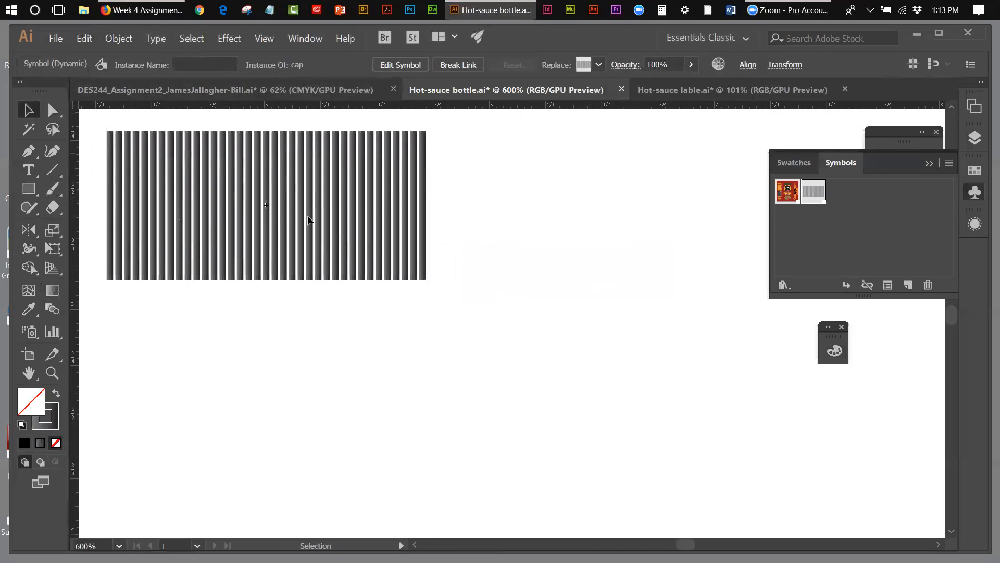
left_click(270, 39)
left_click(284, 164)
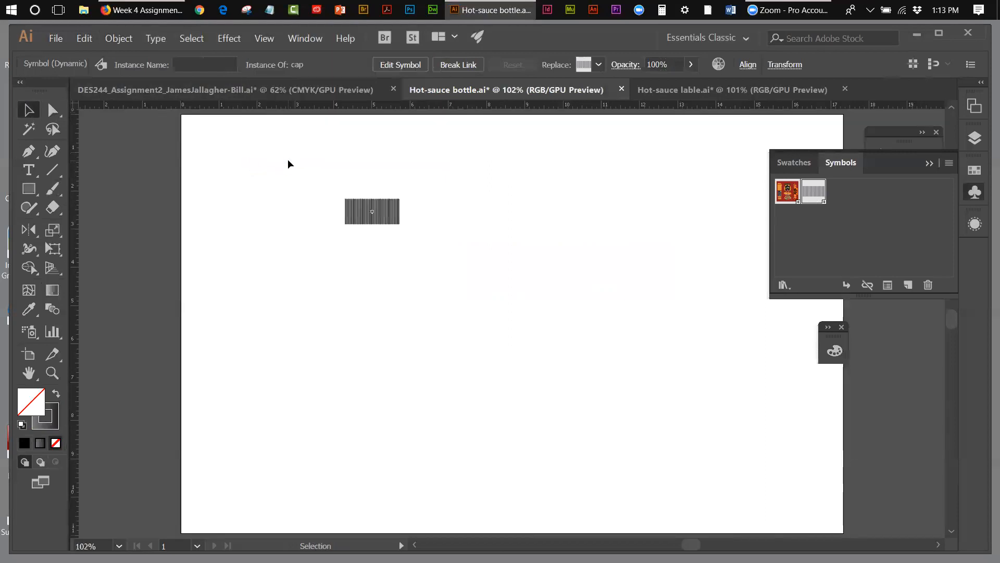
left_click_drag(789, 191, 597, 292)
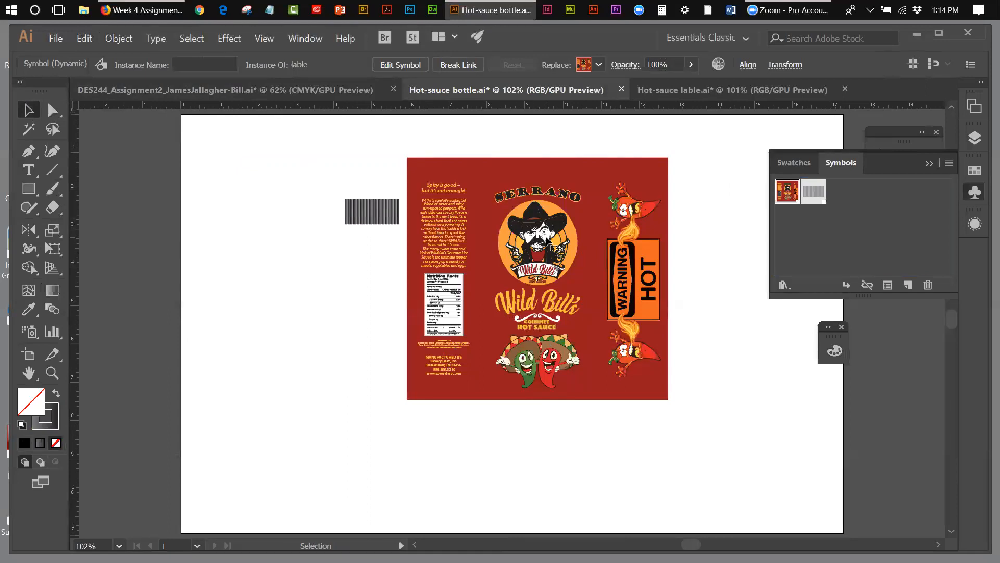
- Examine the background rectangle and cowboy illustration of the label in Hot-sauce lable.ai, and return to Hot-sauce bottle.ai
left_click(695, 89)
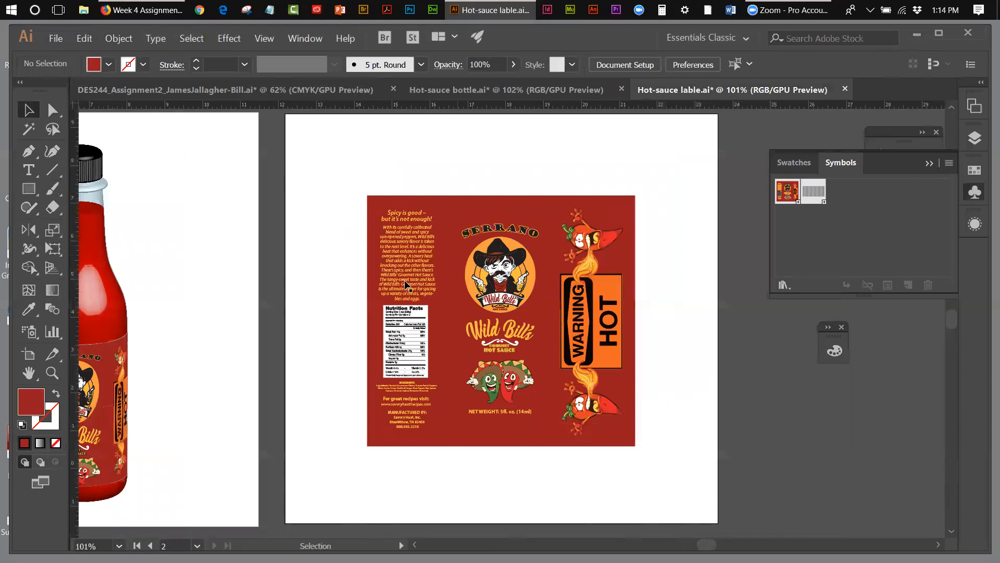
left_click(477, 281)
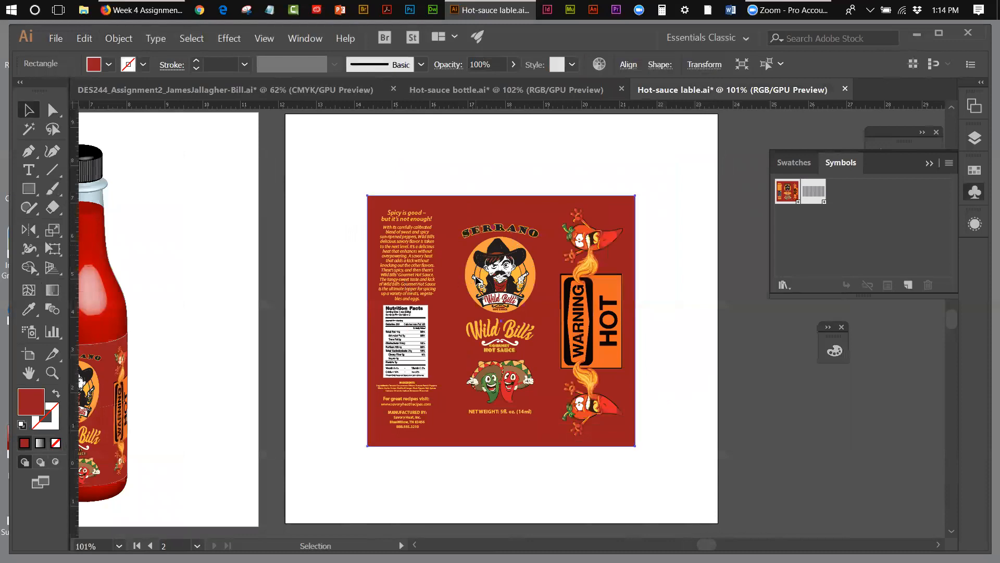
left_click(477, 281)
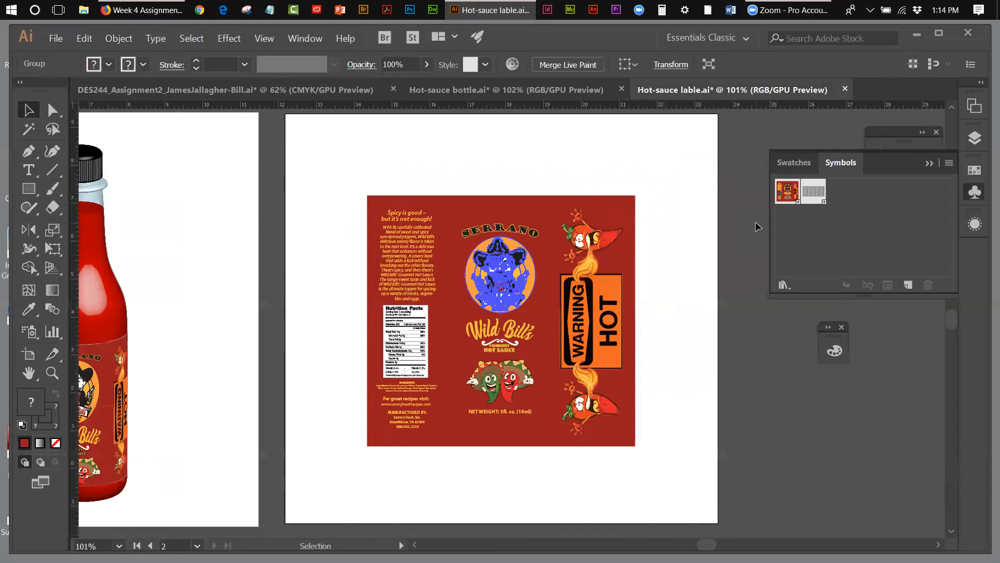
left_click(436, 91)
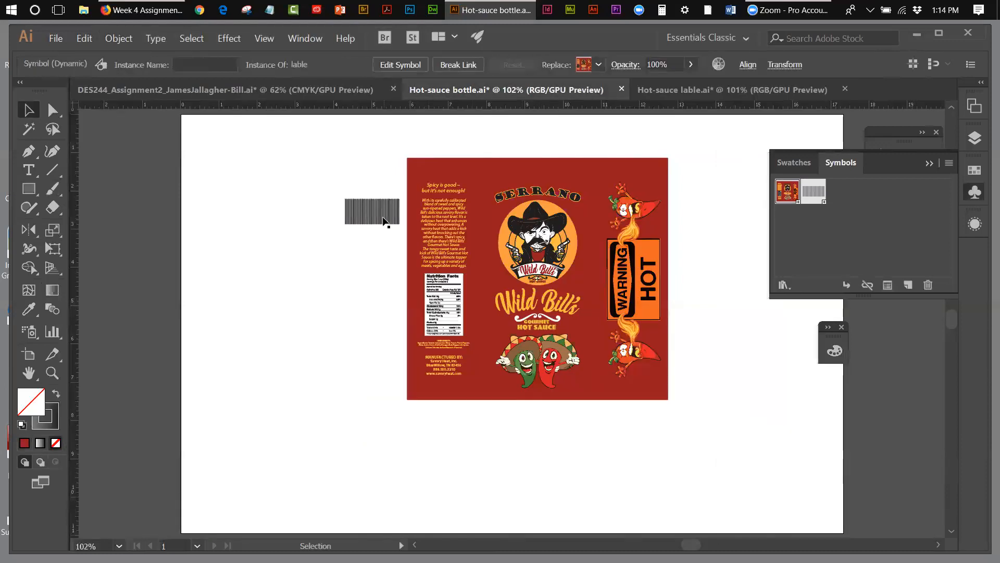
- Move the cap instance away from the label instance, and delete both instances from the artboard
left_click_drag(383, 221, 293, 165)
left_click_drag(210, 140, 561, 277)
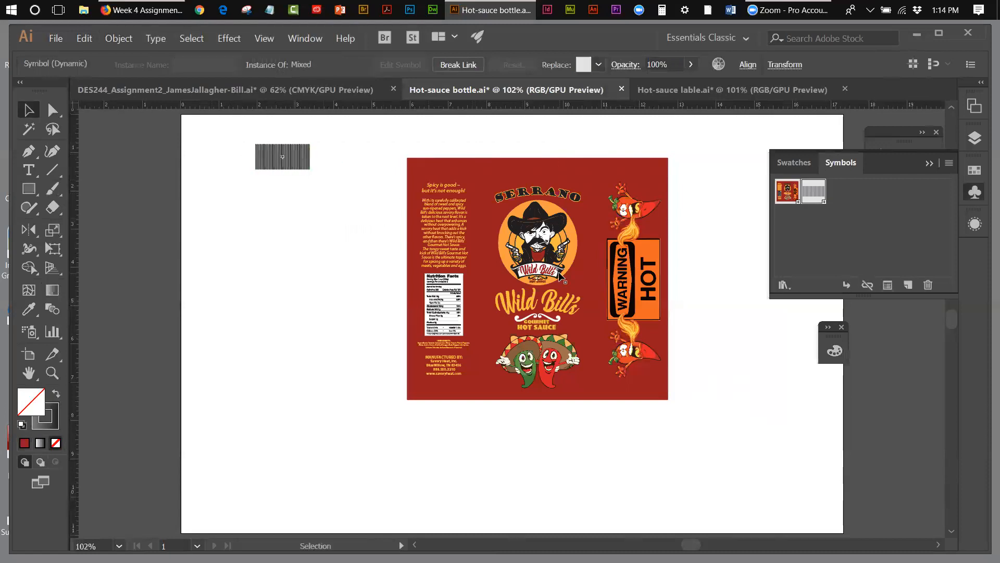
key("Delete")
left_click(798, 243)
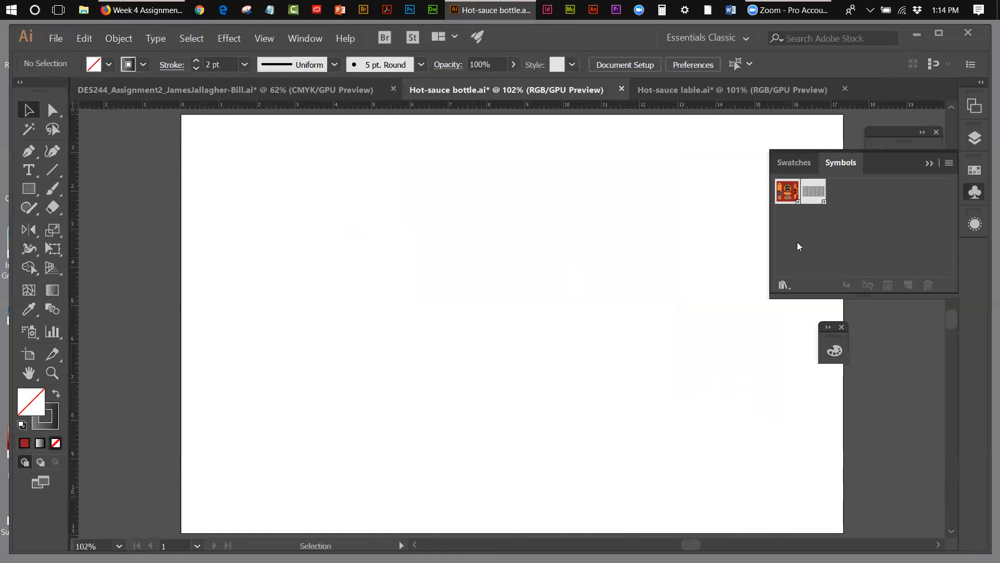
- Place three cap symbol instances and three label symbol instances on the artboard, and delete them all
left_click_drag(812, 203, 409, 206)
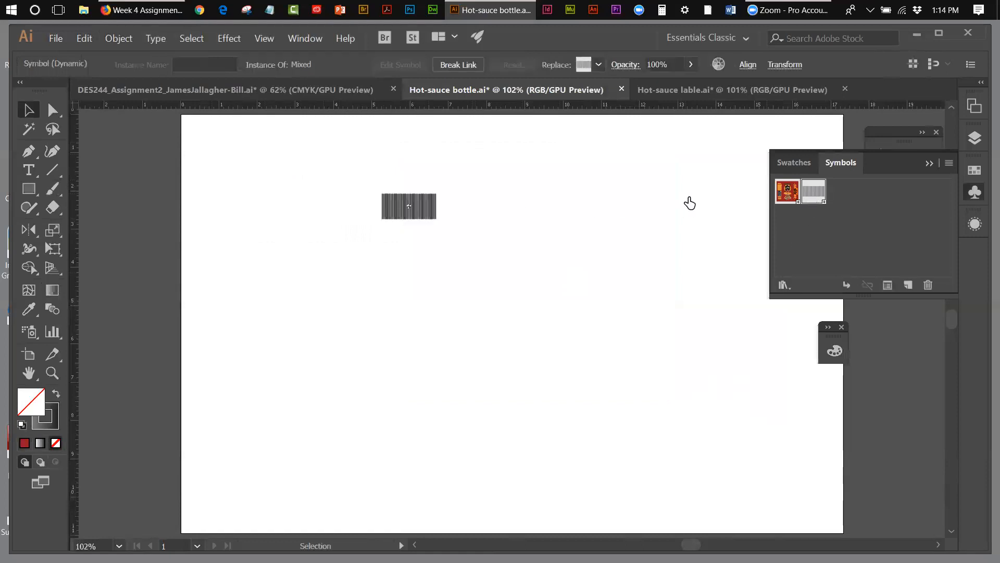
left_click_drag(808, 196, 465, 254)
left_click_drag(811, 194, 498, 187)
left_click_drag(784, 191, 599, 315)
left_click_drag(787, 188, 734, 320)
left_click_drag(798, 188, 709, 282)
left_click_drag(341, 179, 684, 388)
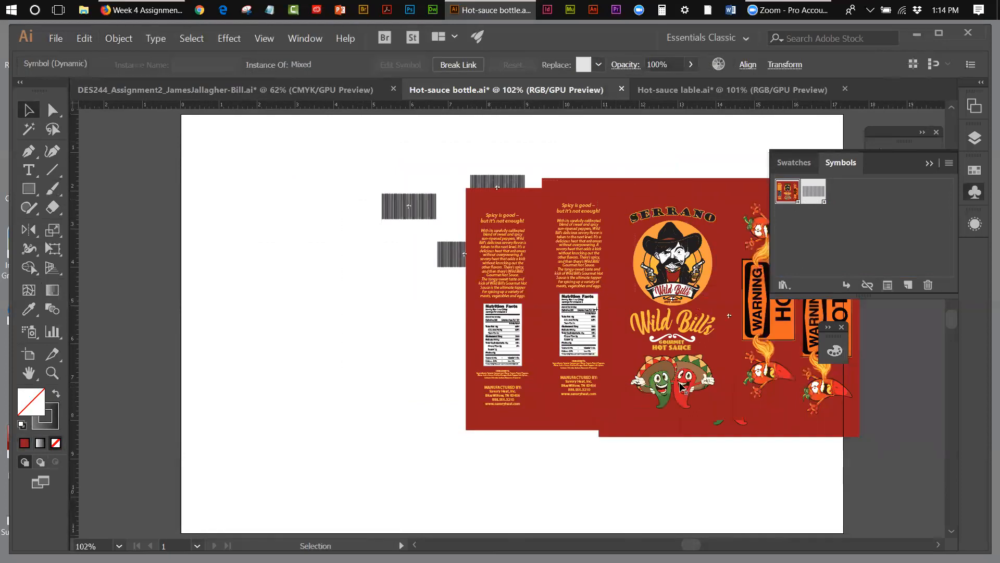
key("Delete")
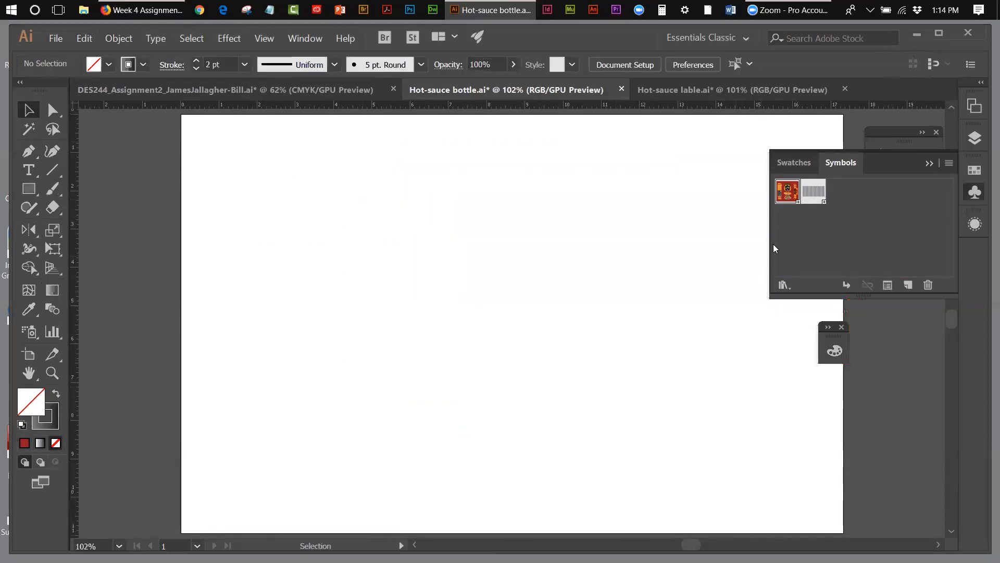
- Move the collapsed colour settings clear of the artboard and look over the available 3D effects, including Revolve
left_click_drag(832, 334, 879, 342)
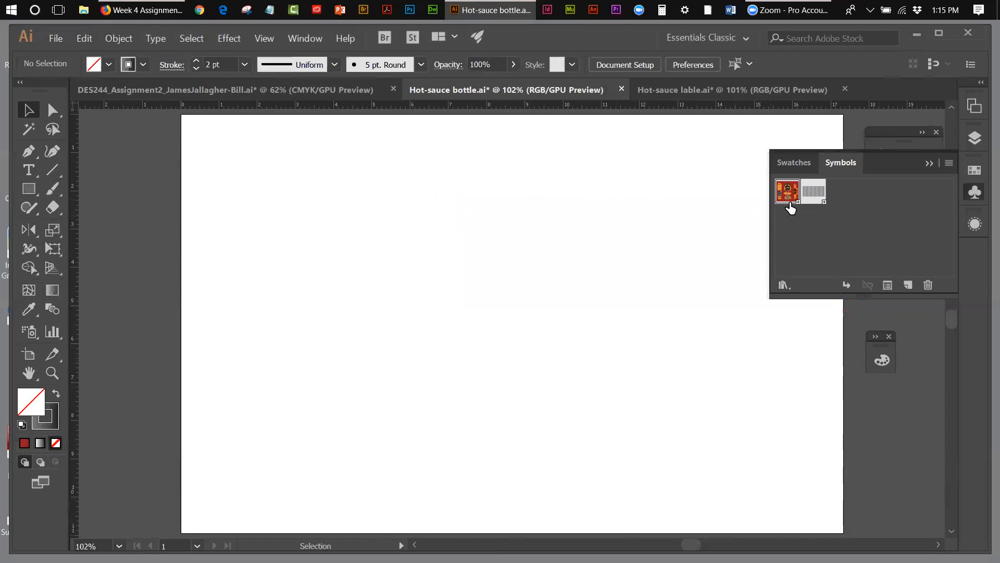
left_click(225, 42)
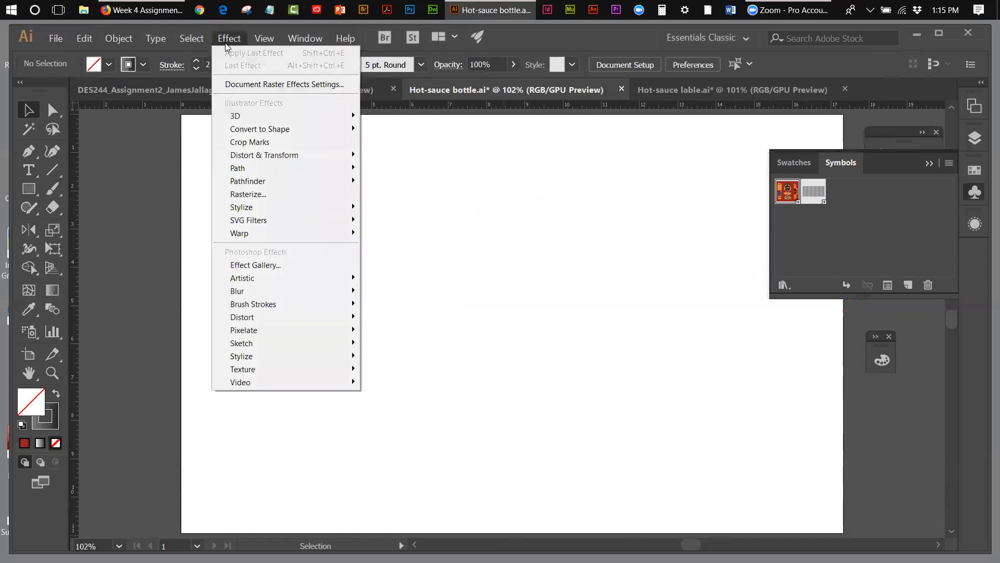
mouse_move(234, 118)
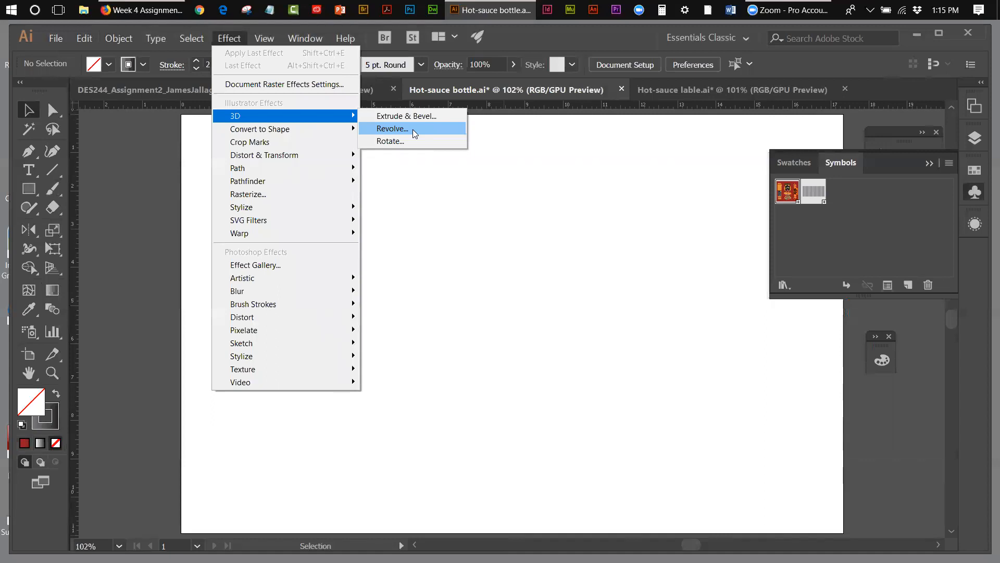
left_click(801, 211)
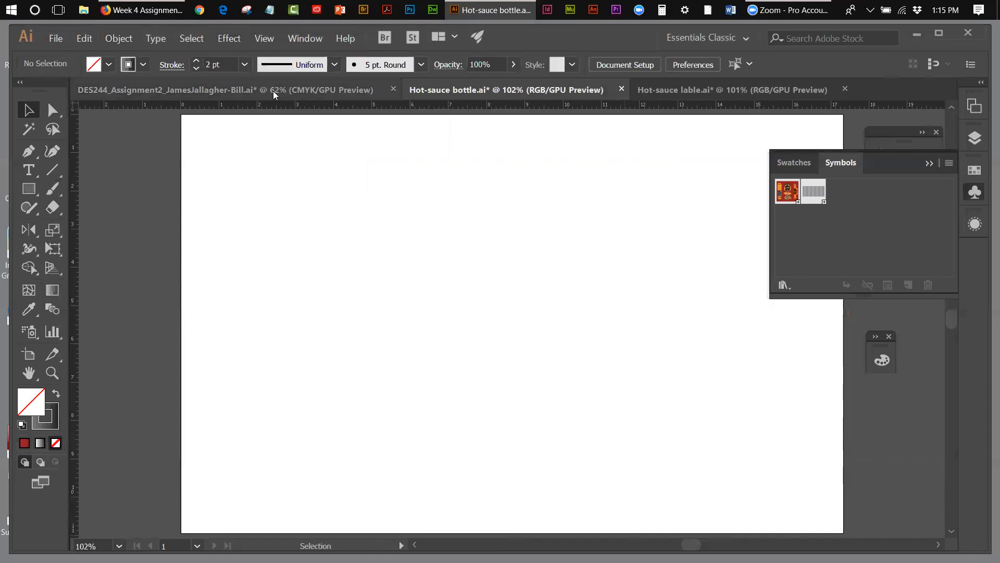
- Switch to the DES244 assignment document and undo the clearing of the label artwork on the second artboard
left_click(253, 92)
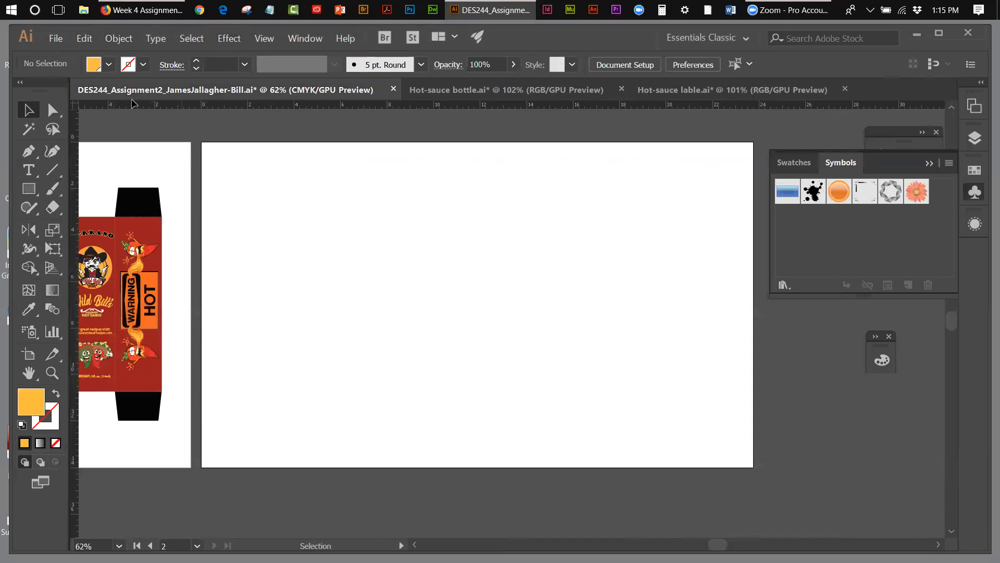
left_click(89, 38)
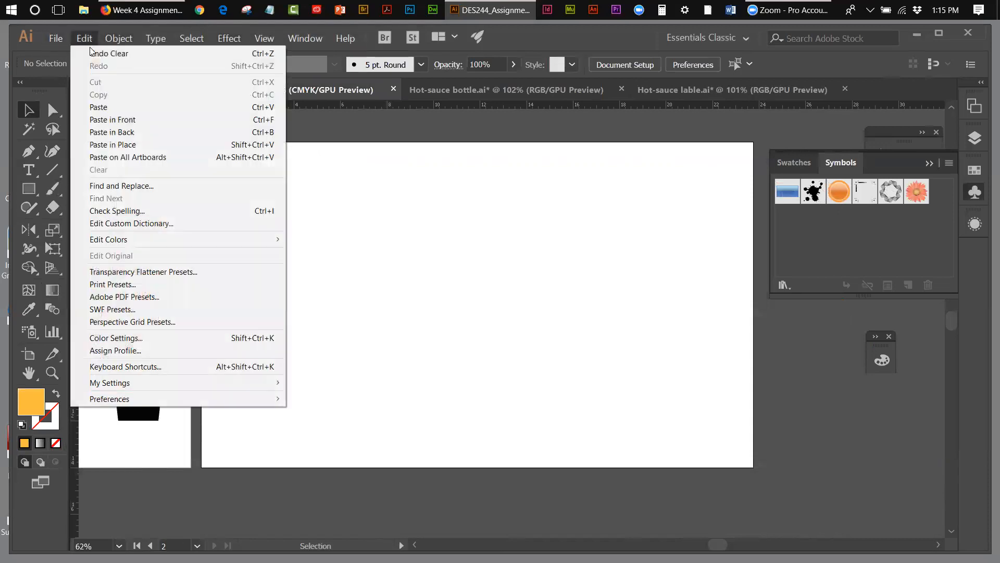
left_click(102, 53)
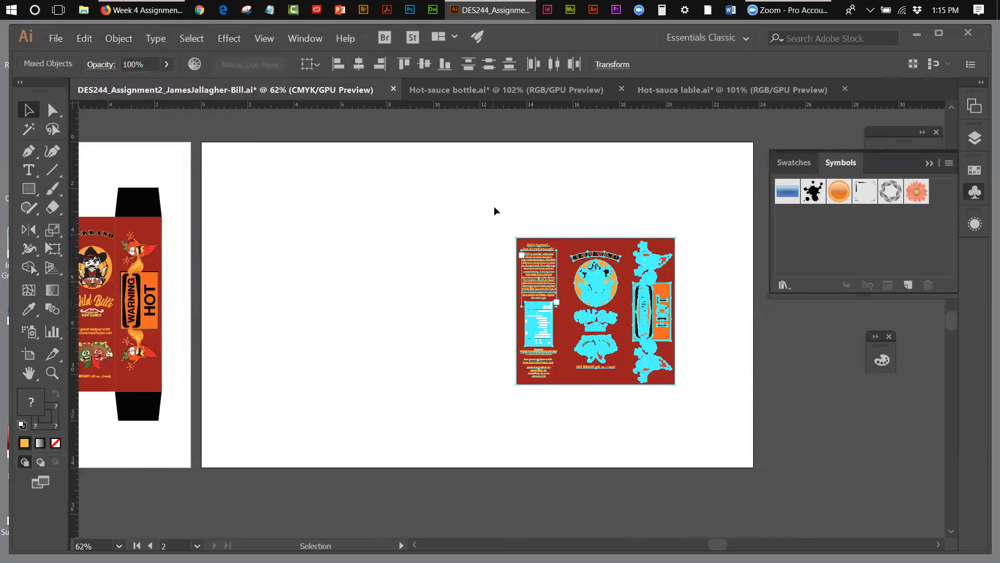
- Select all unused symbols in the assignment document and delete them
left_click(672, 192)
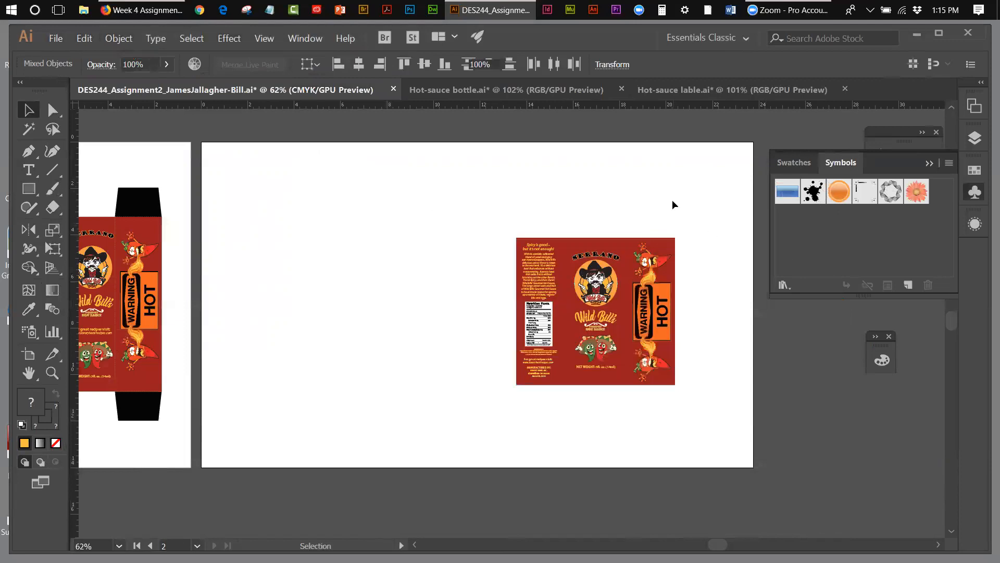
left_click(588, 287)
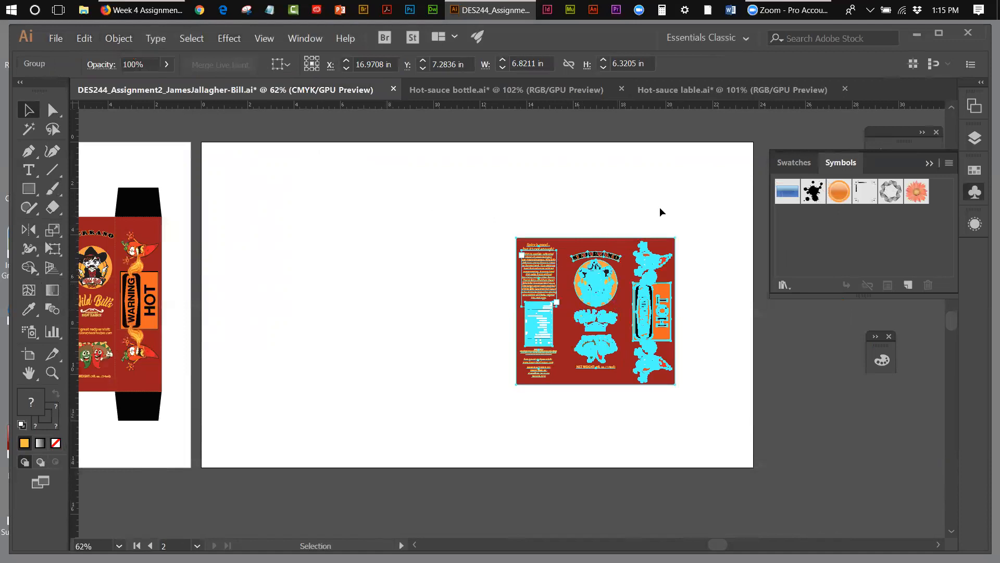
left_click(693, 245)
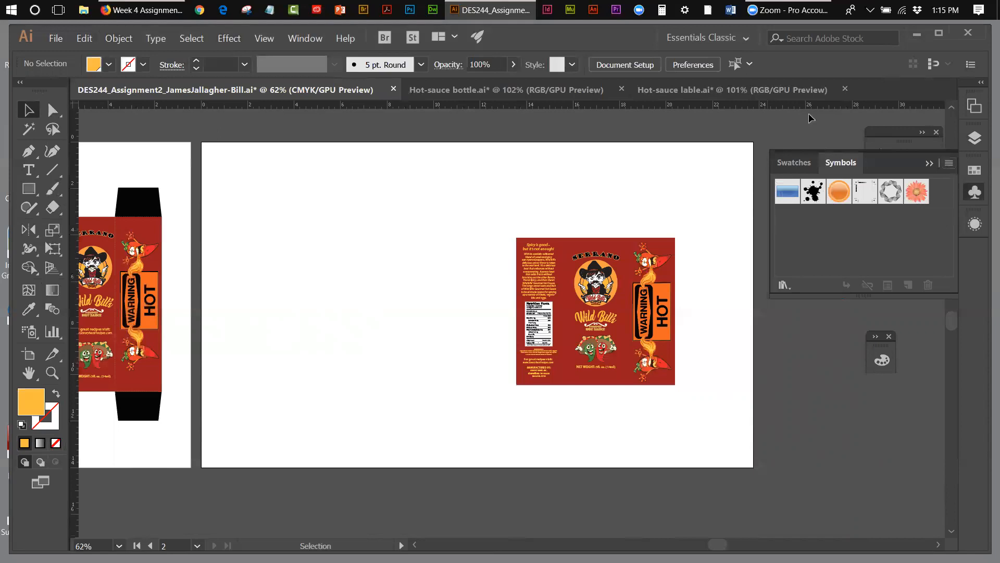
left_click(295, 41)
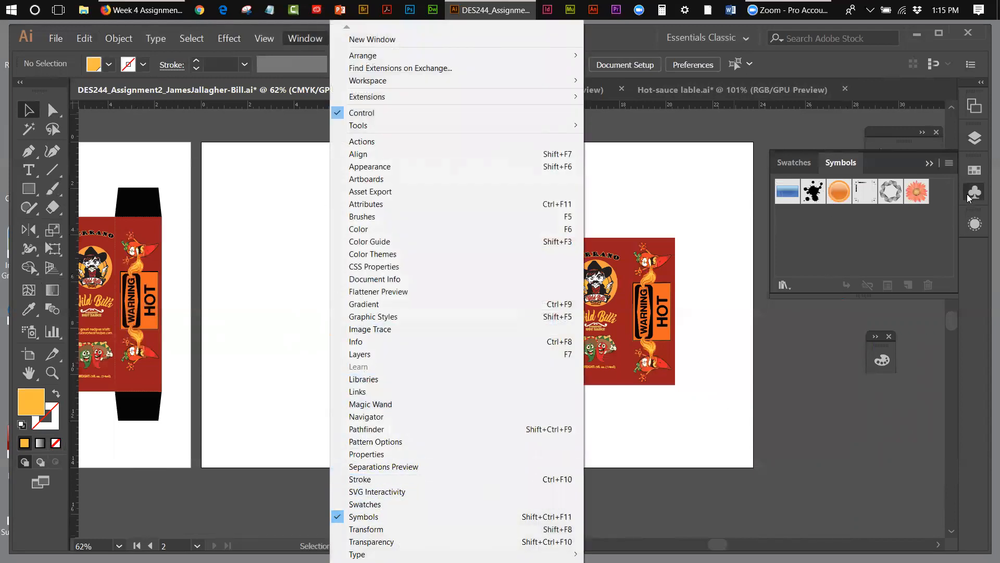
left_click(950, 164)
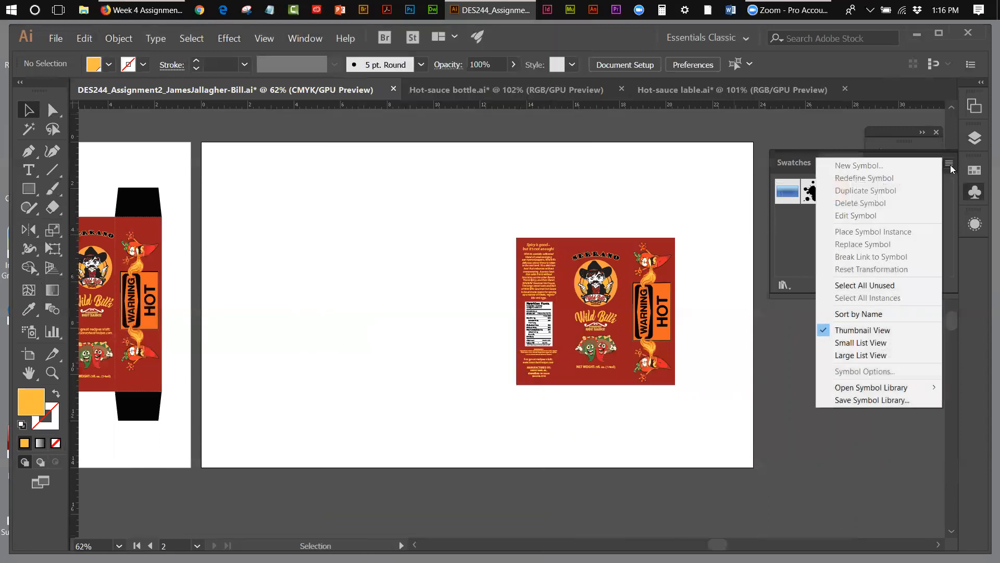
left_click(881, 287)
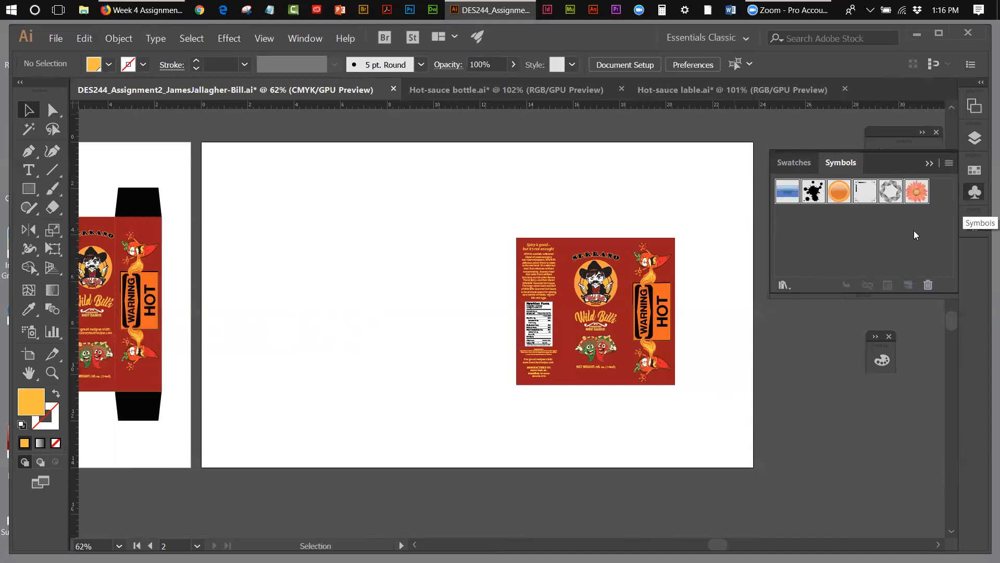
left_click(929, 285)
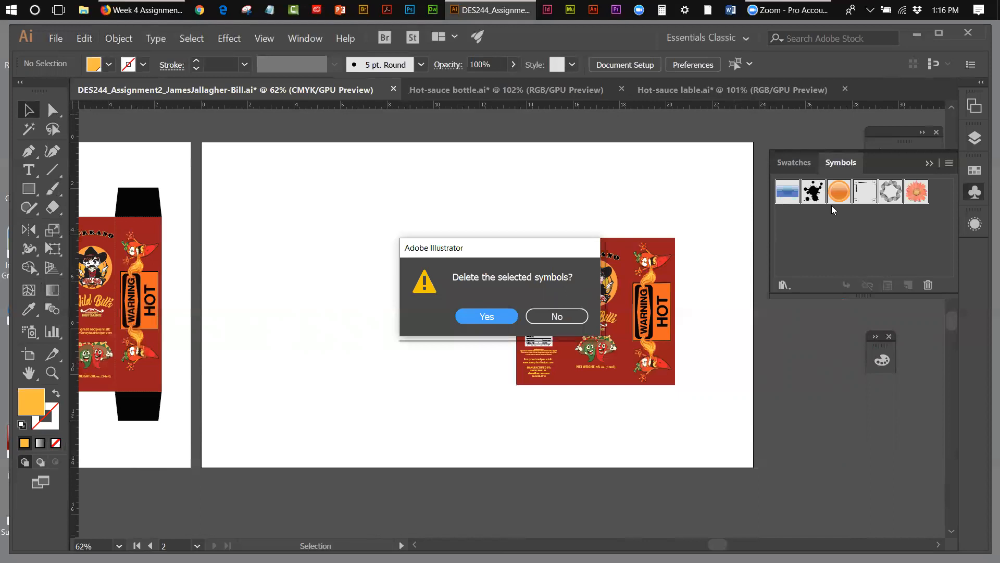
left_click(510, 318)
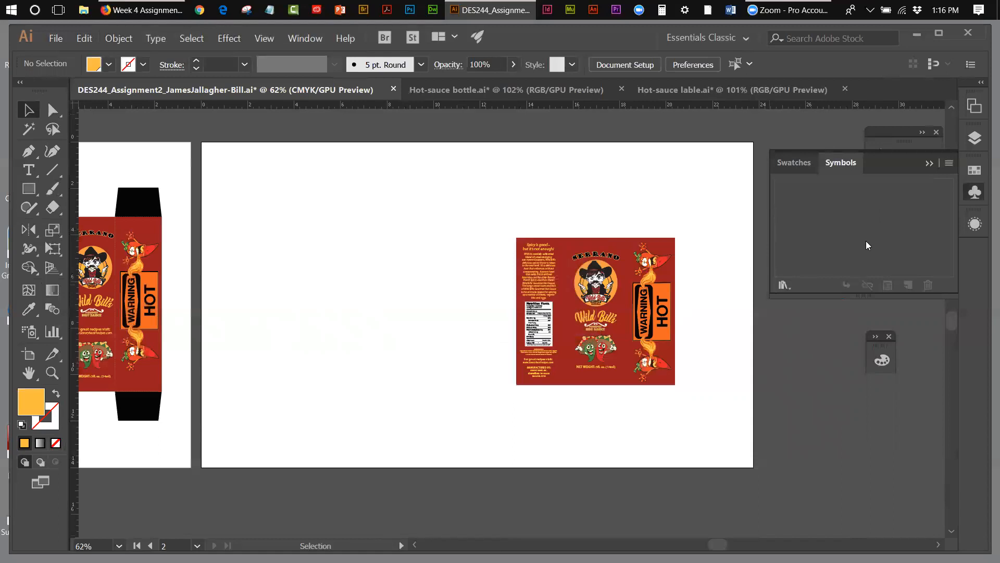
- Turn the label artwork into a dynamic symbol named lable with the Graphic export type
left_click_drag(504, 216, 693, 400)
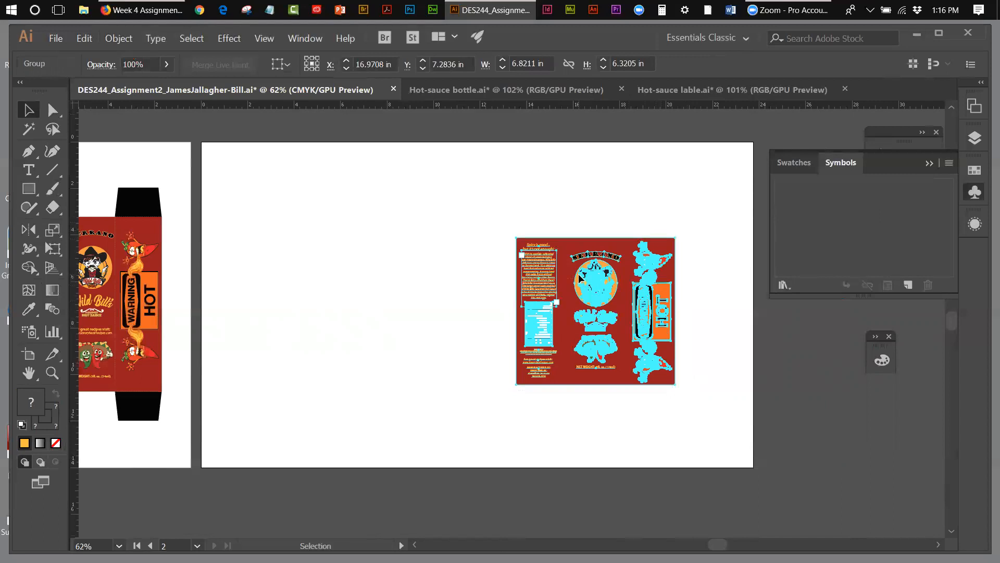
left_click_drag(580, 278, 805, 213)
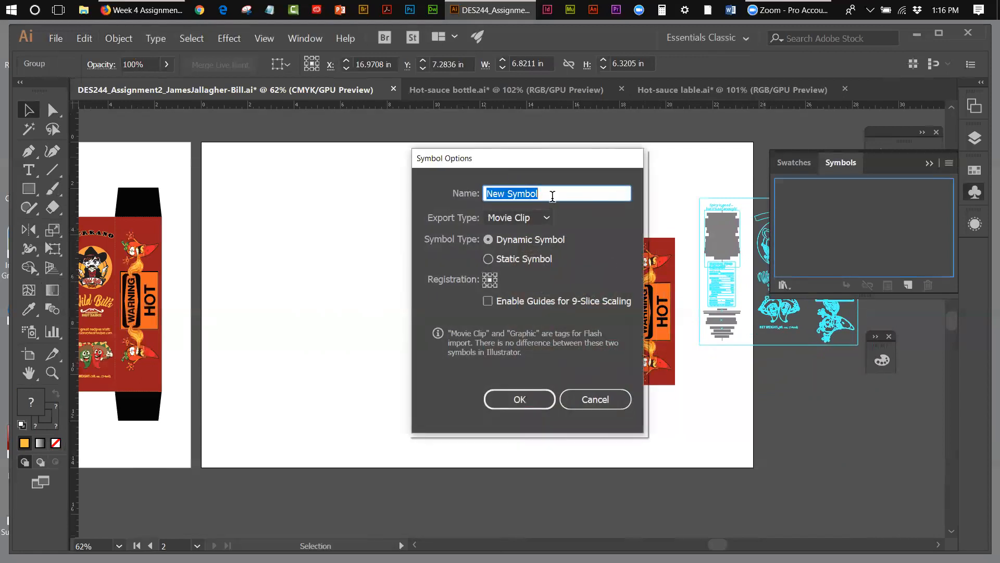
type("la")
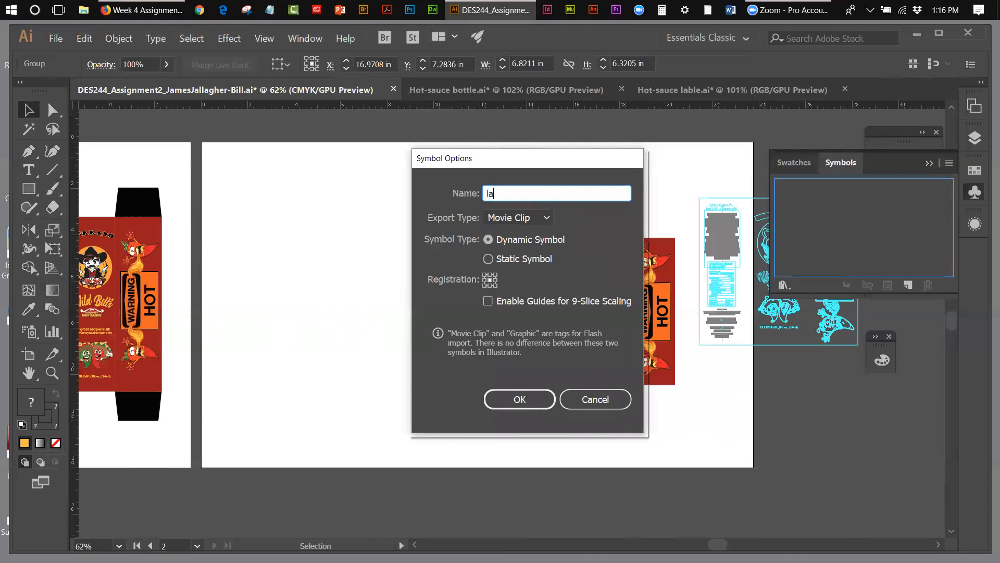
type("ble")
left_click(547, 217)
left_click(524, 251)
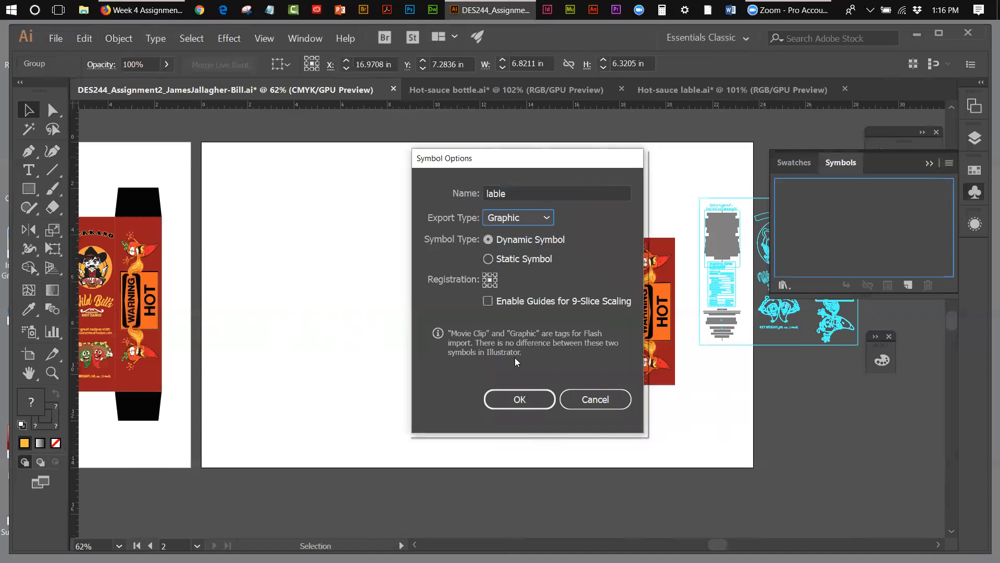
left_click(520, 400)
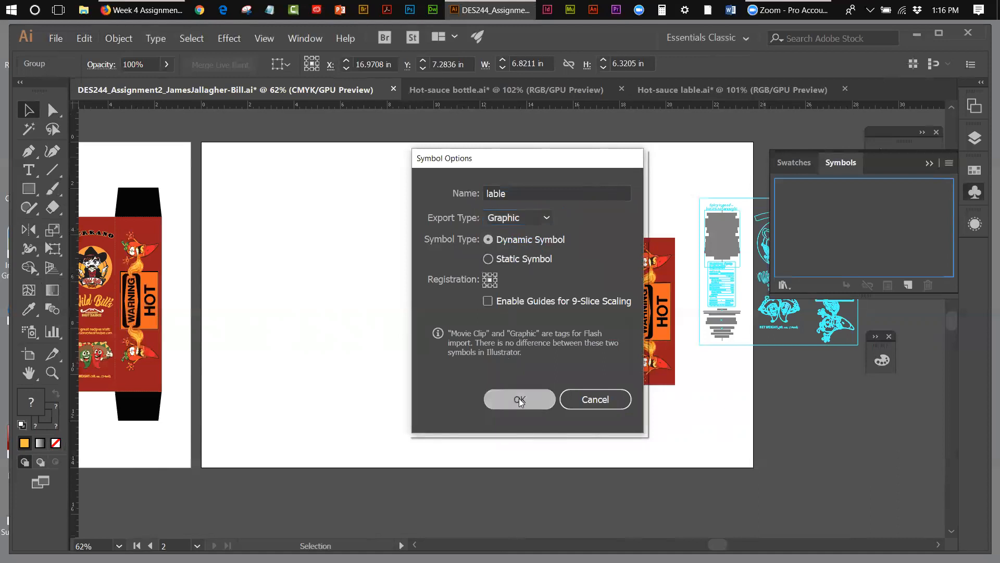
- Delete the lable symbol together with its instance on the second artboard
left_click(571, 323)
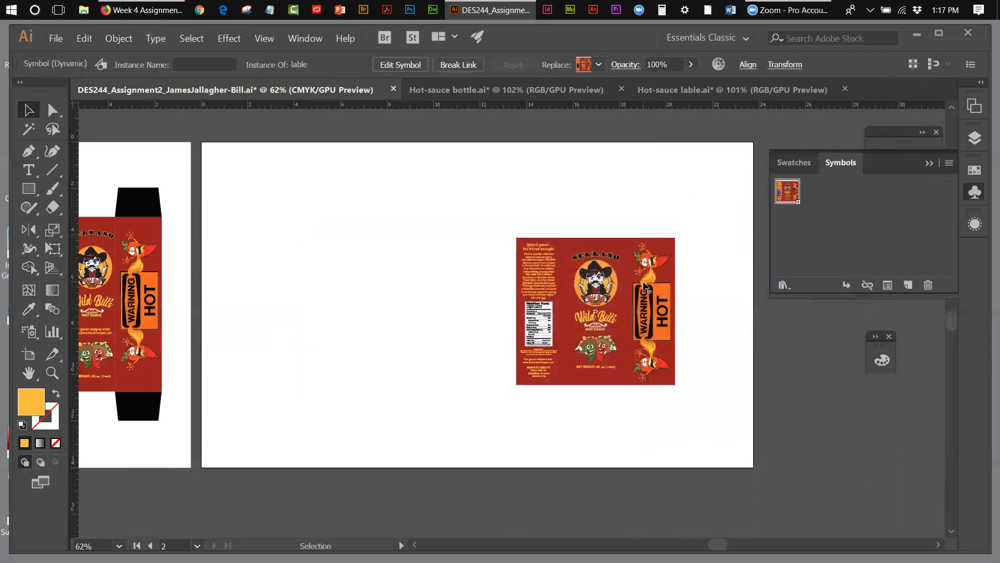
left_click(808, 224)
left_click(601, 203)
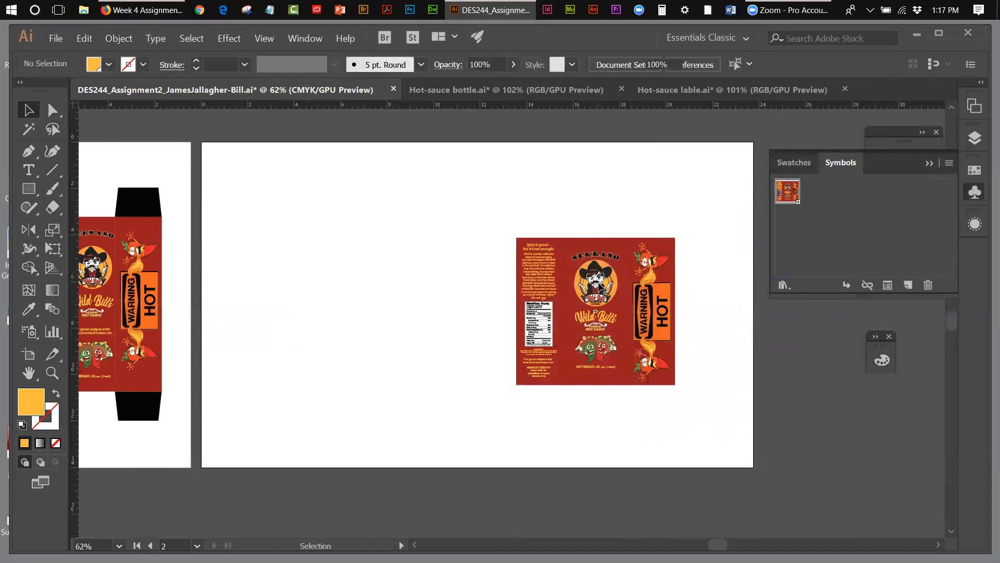
left_click(602, 288)
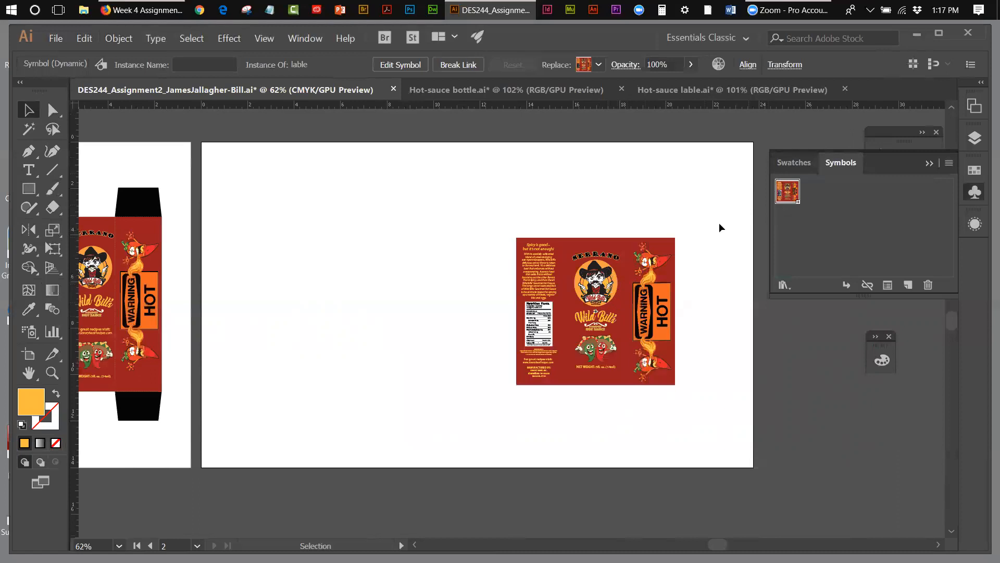
left_click(928, 285)
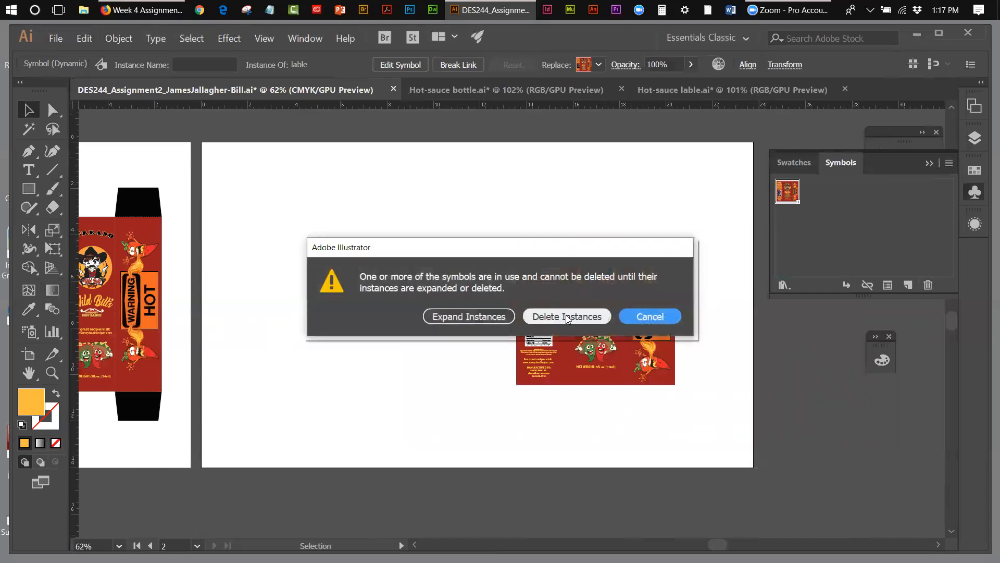
left_click(627, 319)
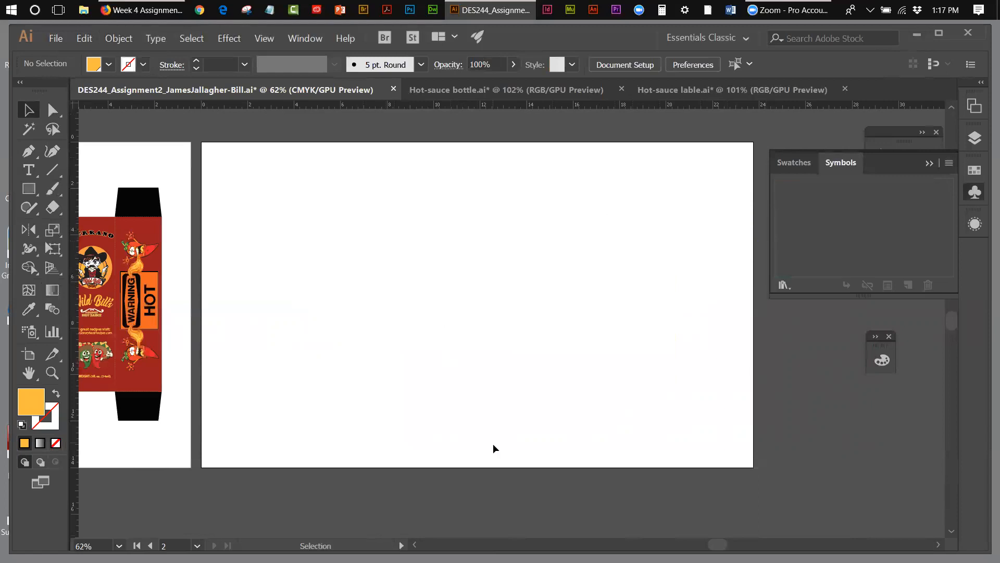
- Switch to the Hot-sauce bottle document, show the sample layer, hide the art and cap art layers, and make draw the active layer
left_click_drag(714, 544, 700, 545)
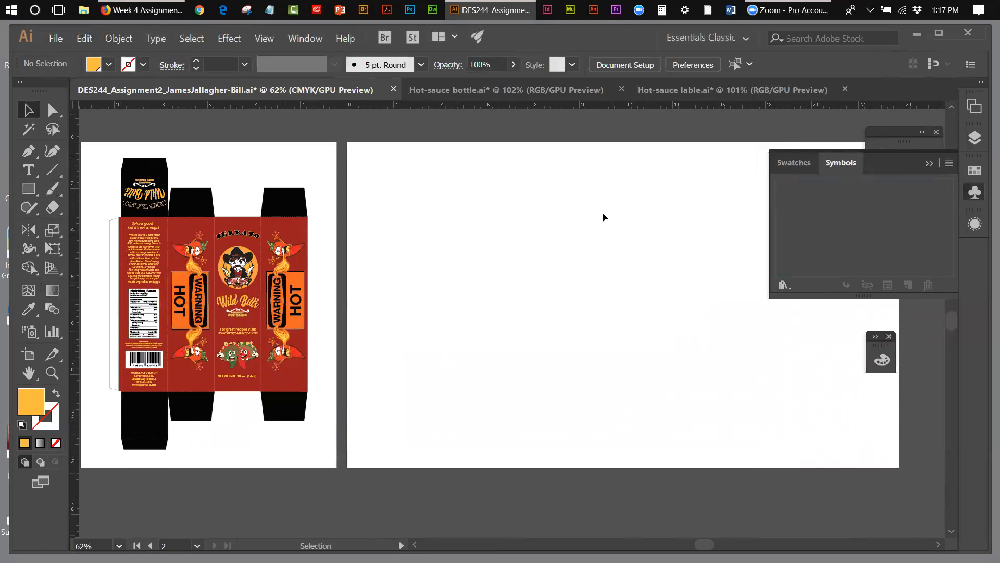
left_click(475, 89)
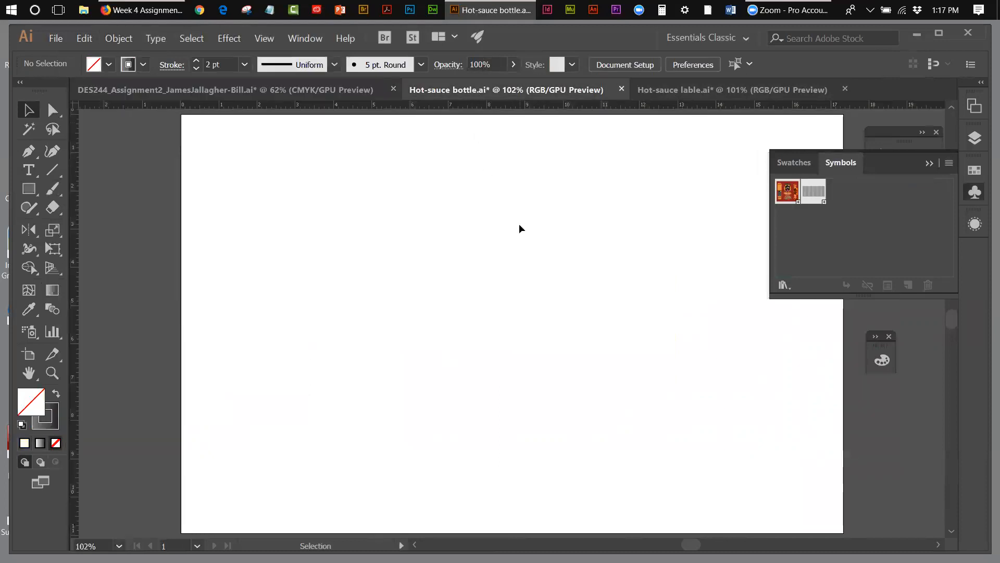
left_click(928, 164)
left_click(970, 141)
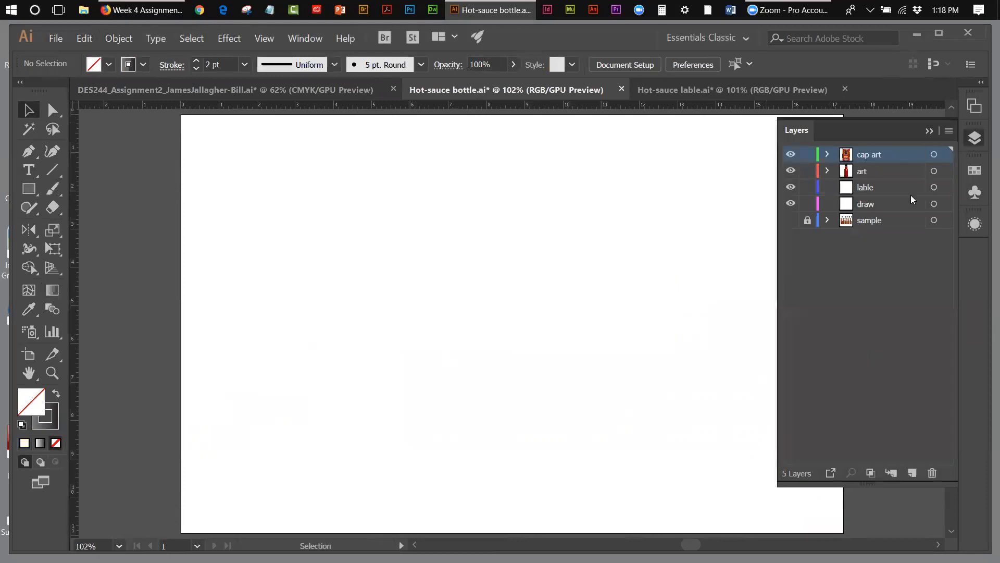
left_click(791, 220)
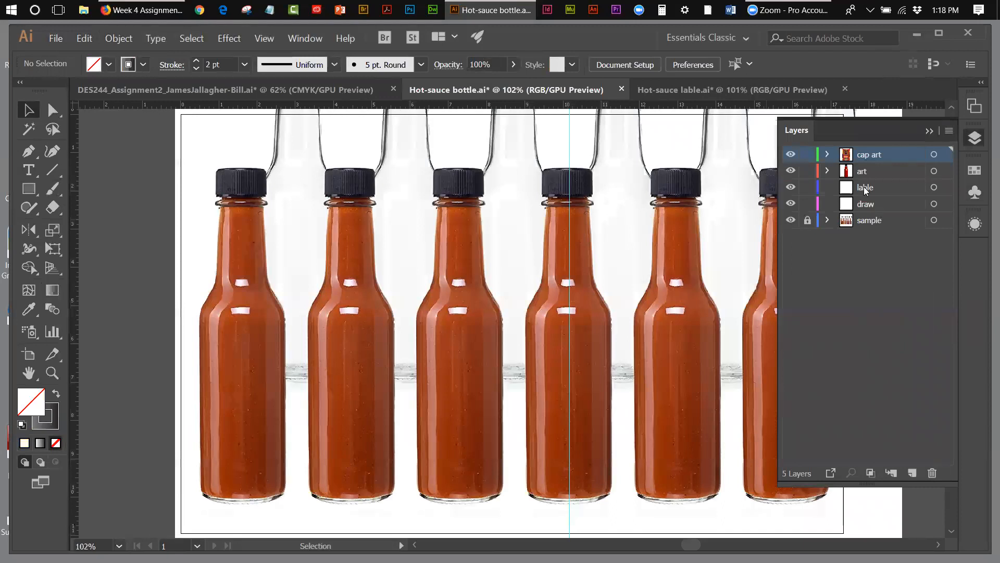
left_click_drag(790, 171, 791, 155)
left_click(863, 203)
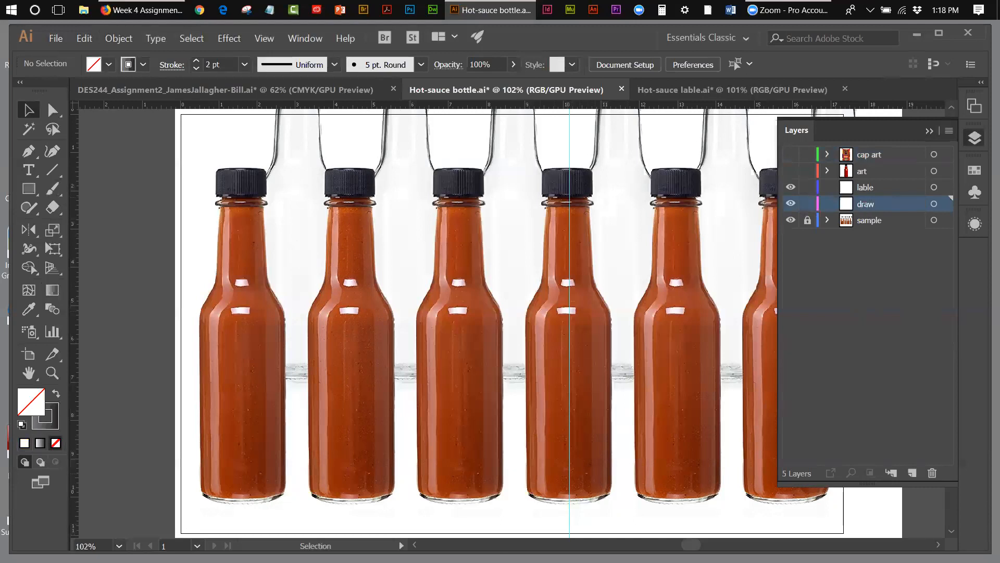
- Reset the fill and stroke to their defaults, set the fill to none and make the black stroke active
left_click_drag(691, 544, 701, 544)
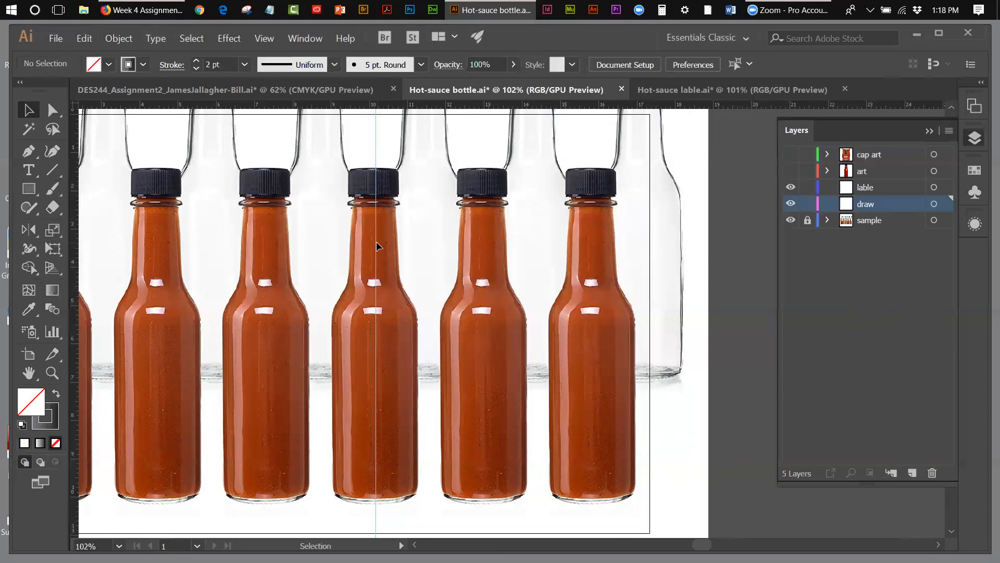
left_click(51, 373)
left_click(375, 234)
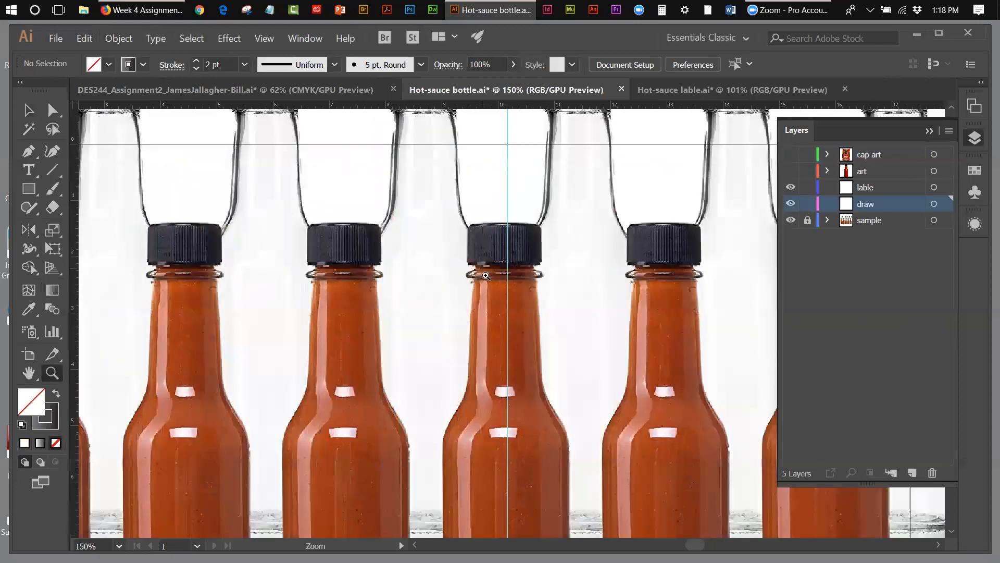
left_click(20, 424)
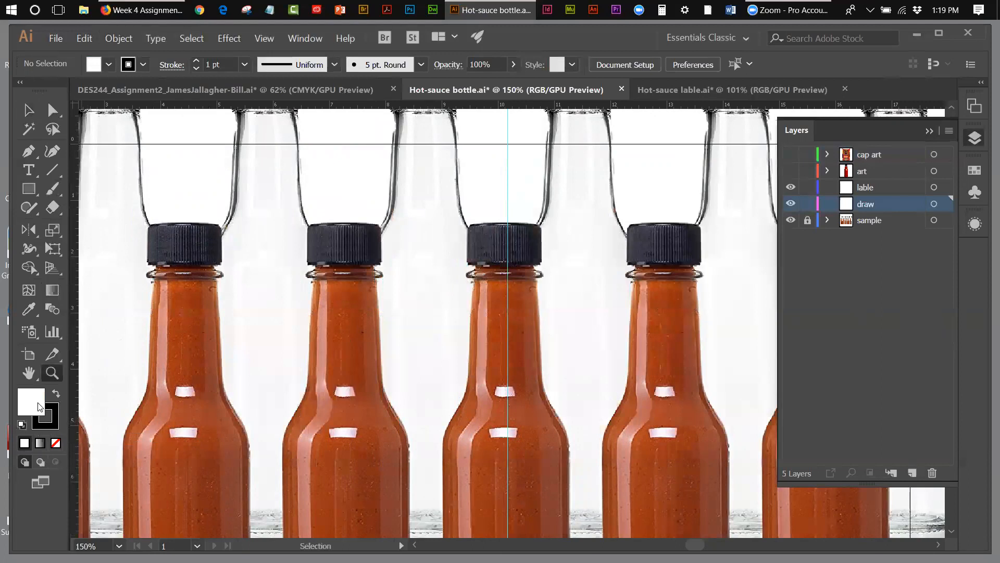
left_click(56, 443)
left_click(47, 417)
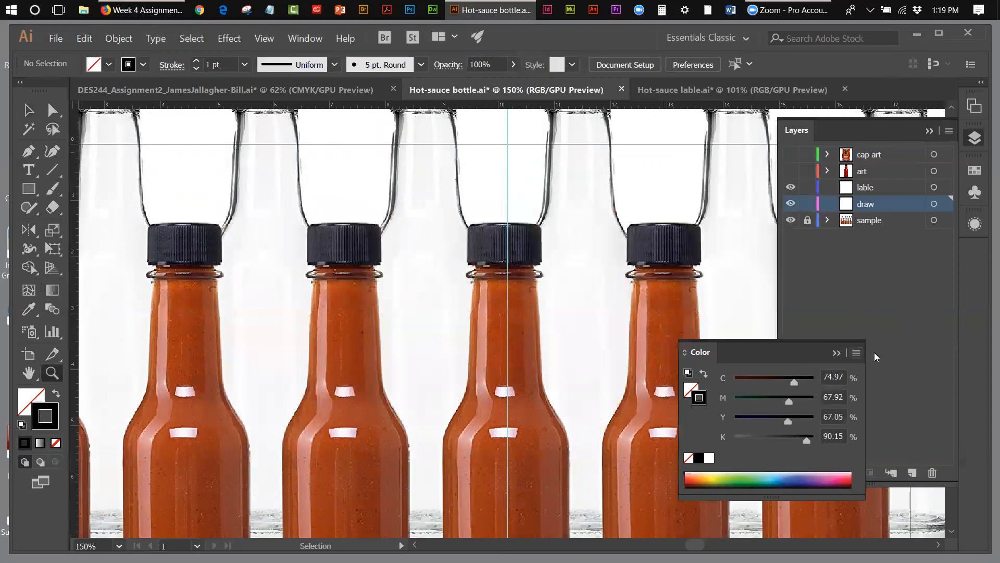
left_click(842, 353)
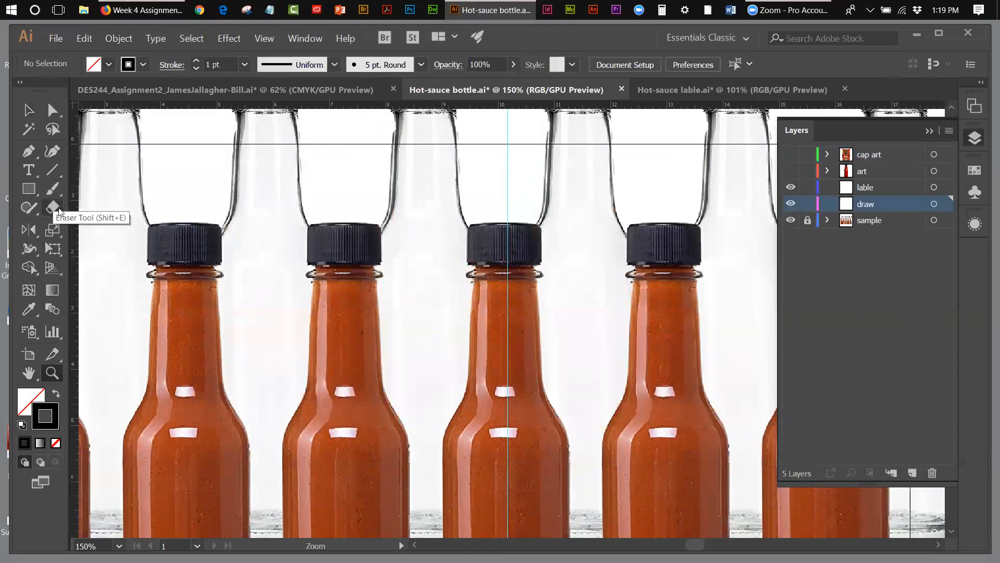
left_click(33, 189)
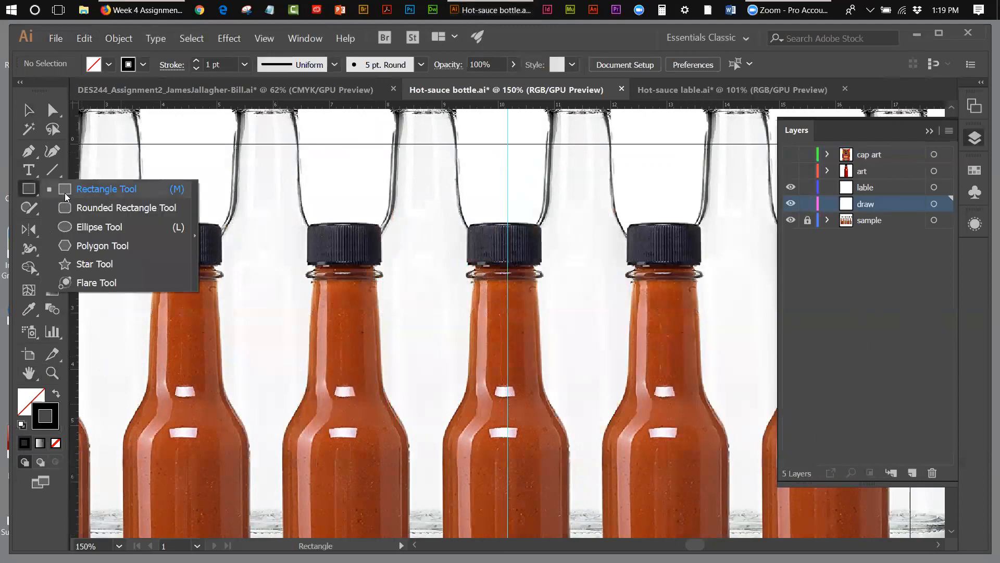
left_click(64, 207)
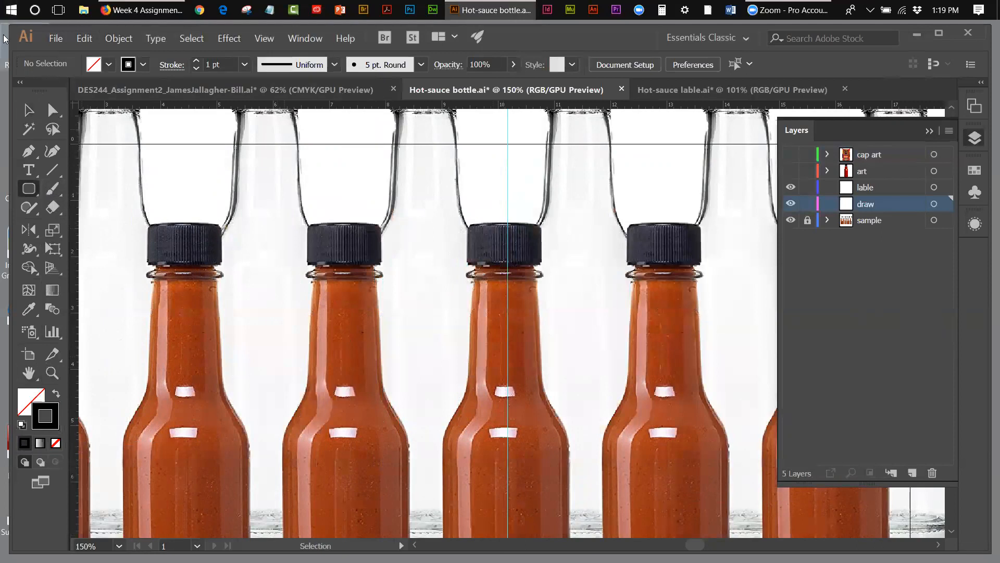
left_click(28, 109)
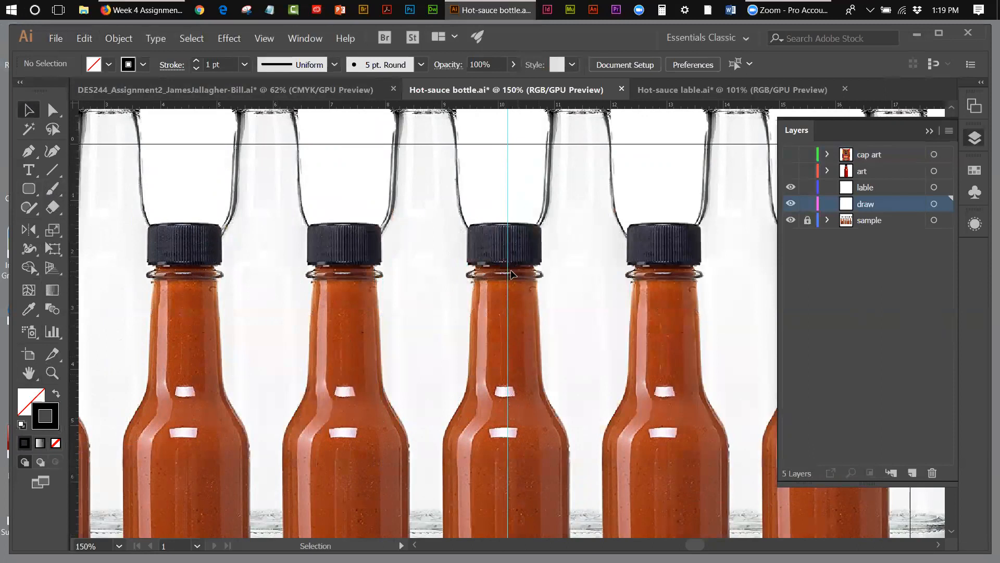
- Hide the lable layer and draw a rounded rectangle across the guide to the right edge of the guided bottle's cap
left_click(791, 187)
left_click_drag(34, 185, 69, 205)
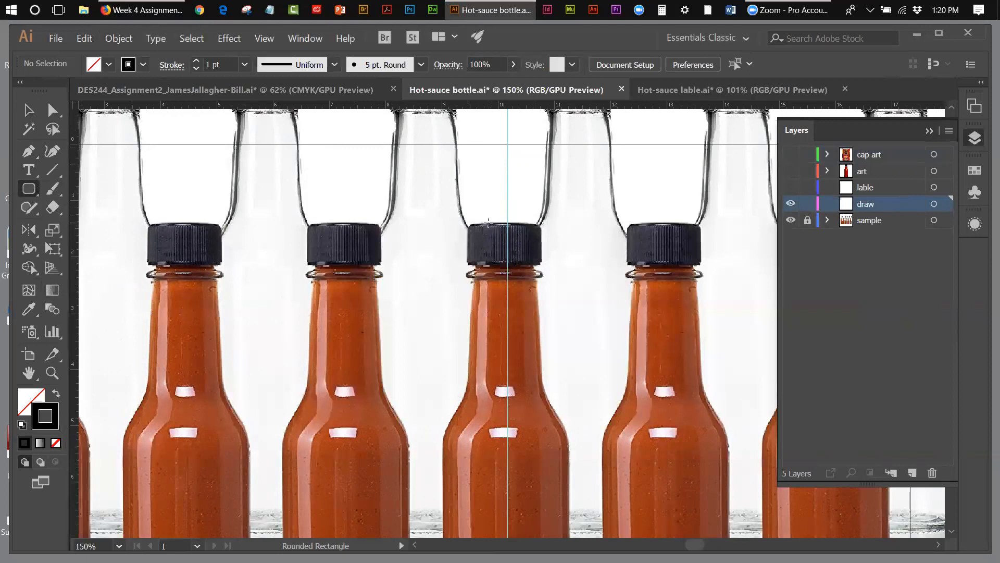
left_click_drag(489, 223, 500, 231)
left_click_drag(516, 242, 541, 264)
key("Right")
key("Left")
left_click_drag(541, 264, 542, 265)
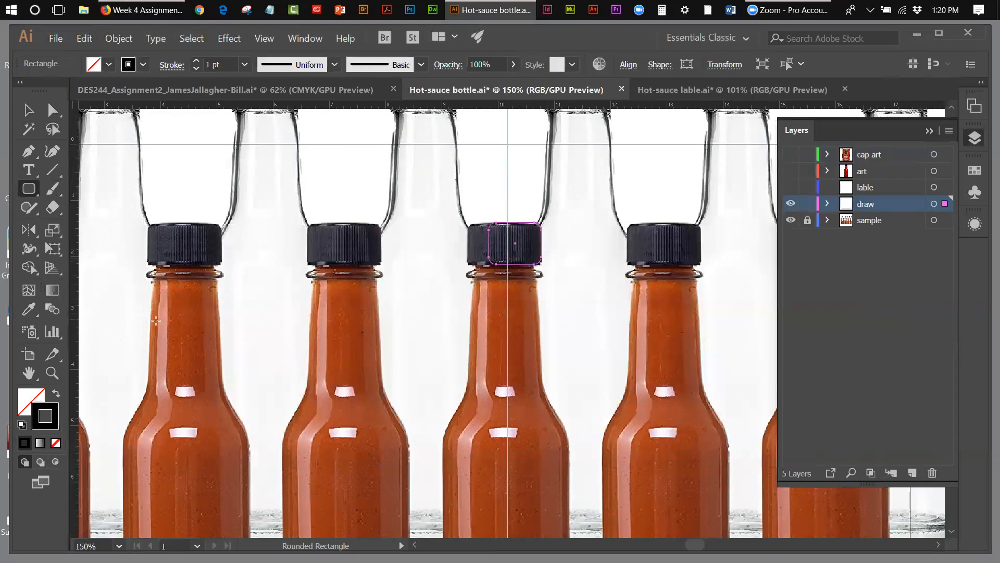
- Hide the sample layer to isolate the rounded rectangle drawn over the guided bottle's cap
left_click(51, 371)
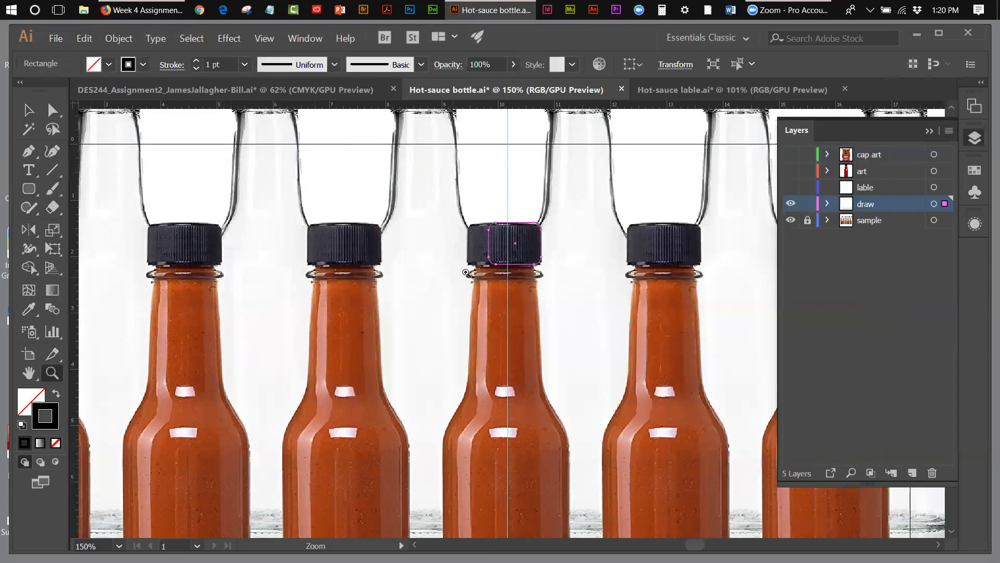
left_click(503, 260)
left_click(531, 284)
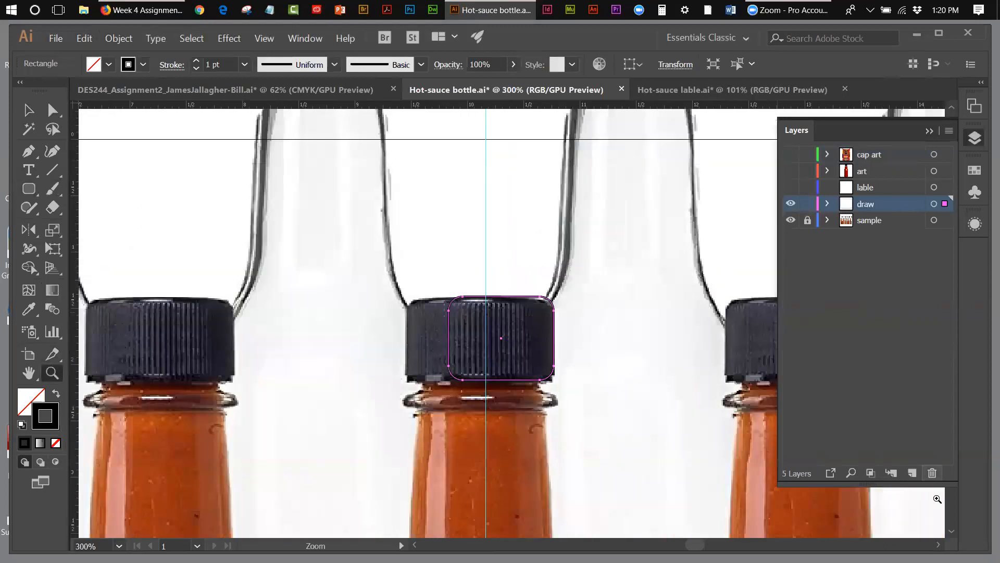
left_click(953, 530)
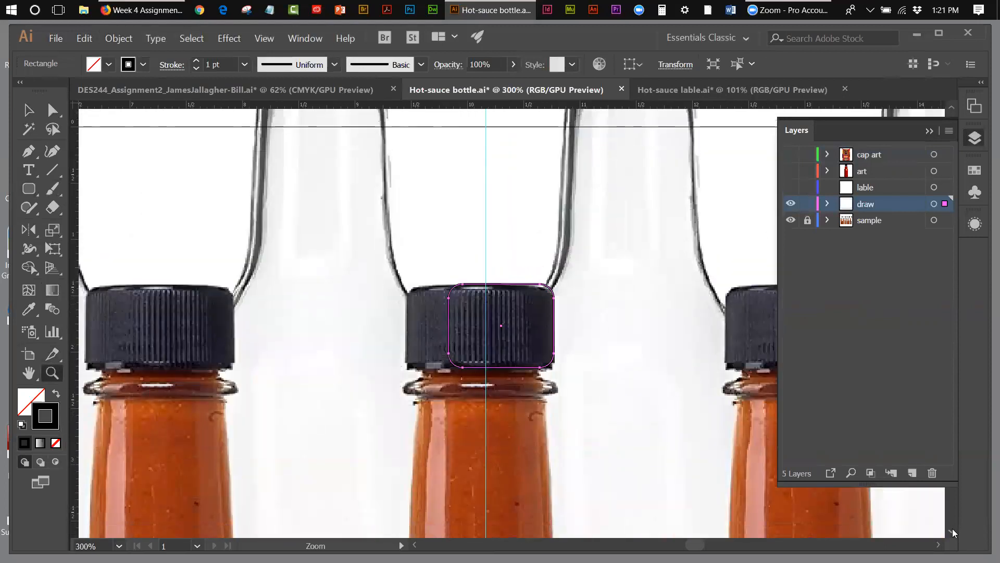
left_click(791, 221)
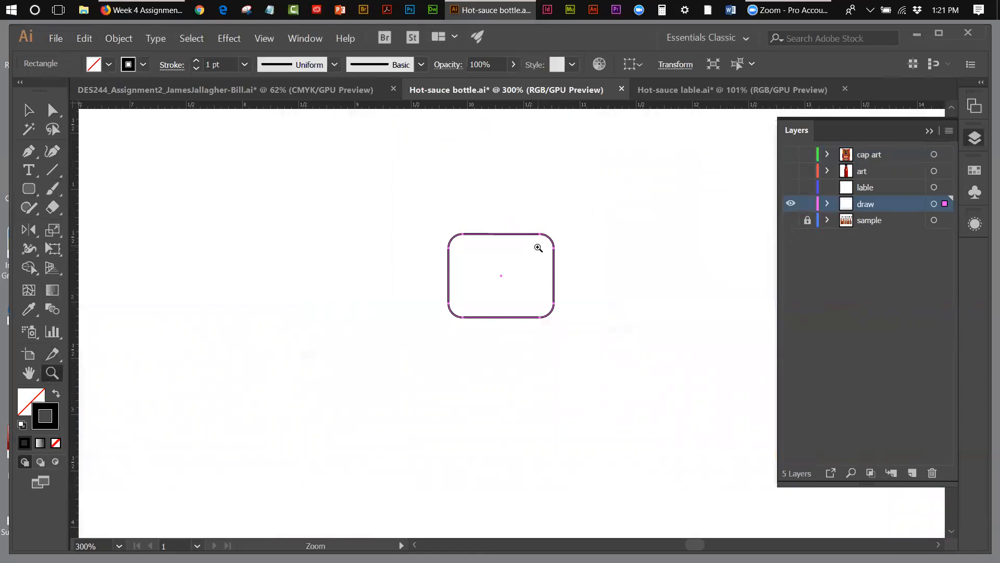
- Try squaring all four corners of the rounded rectangle to a 0 in radius, and undo the corner change
left_click(52, 107)
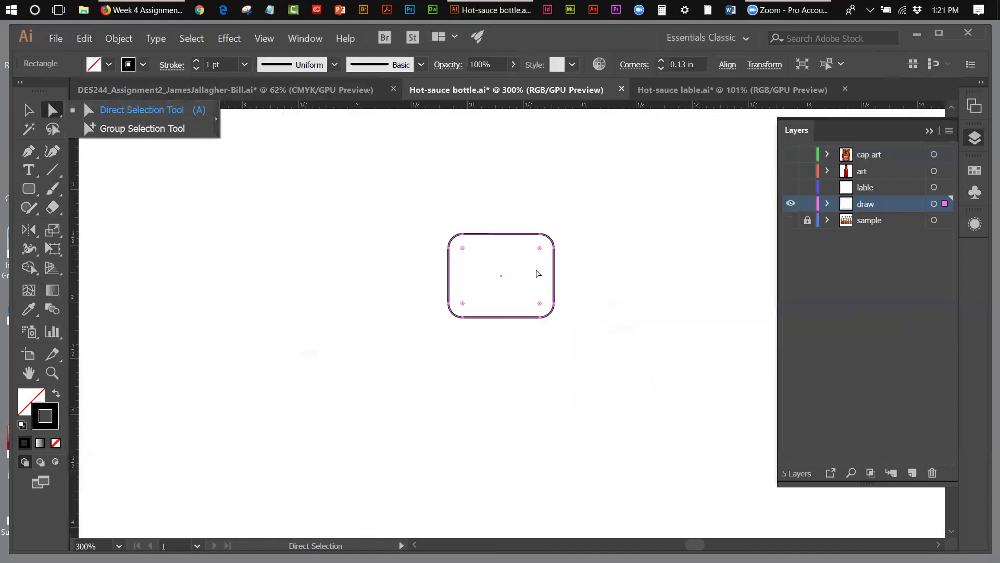
left_click(28, 111)
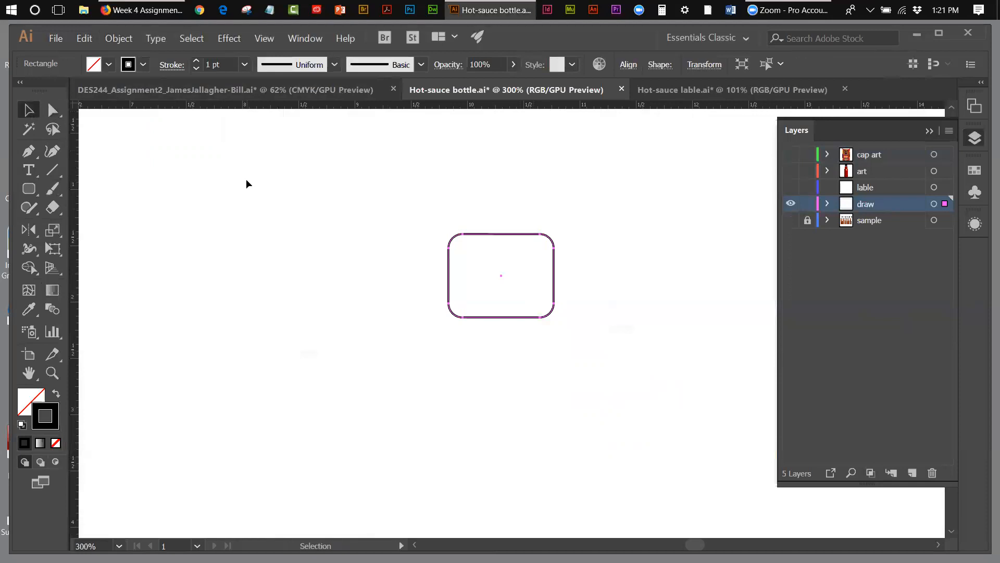
left_click(246, 179)
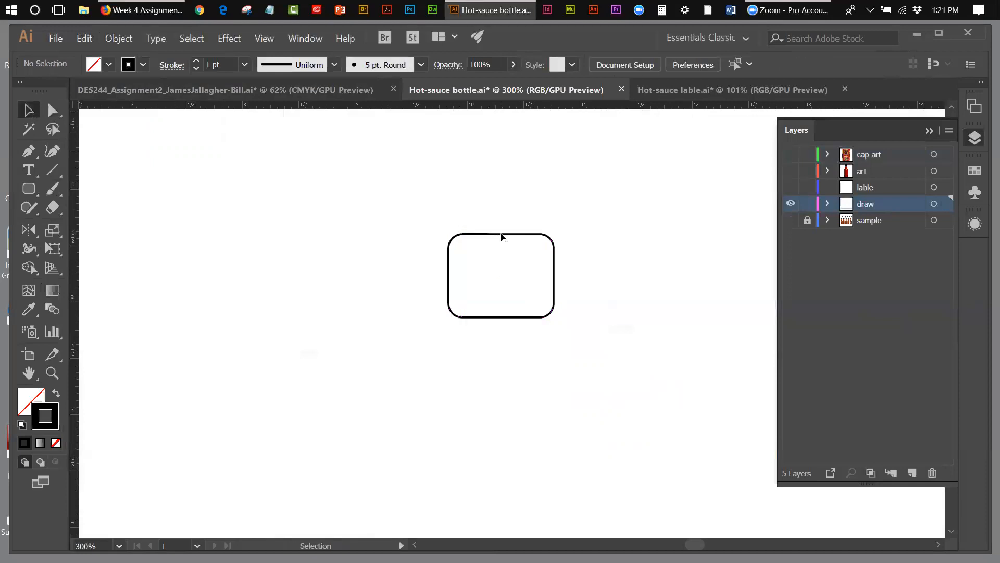
left_click(501, 235)
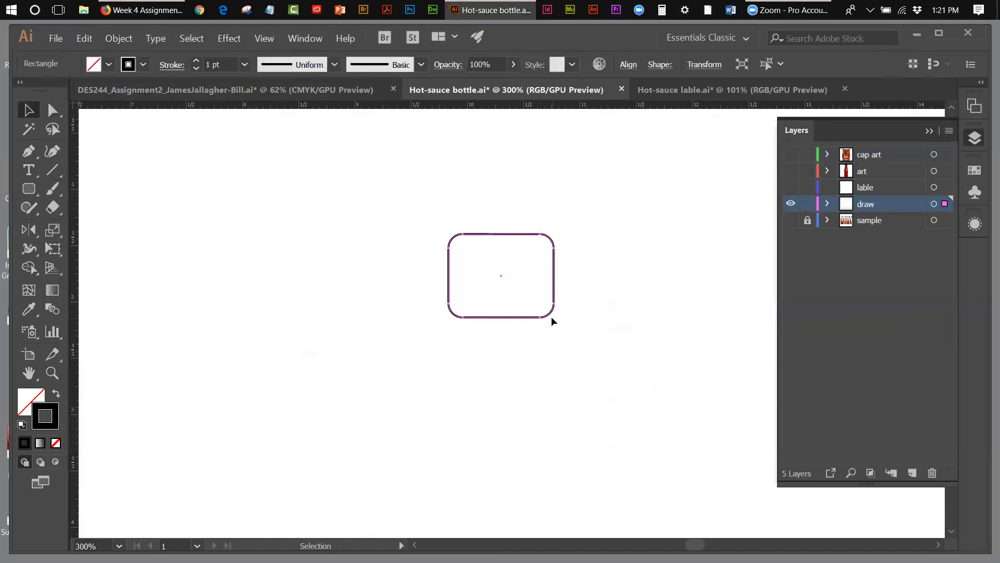
left_click(53, 110)
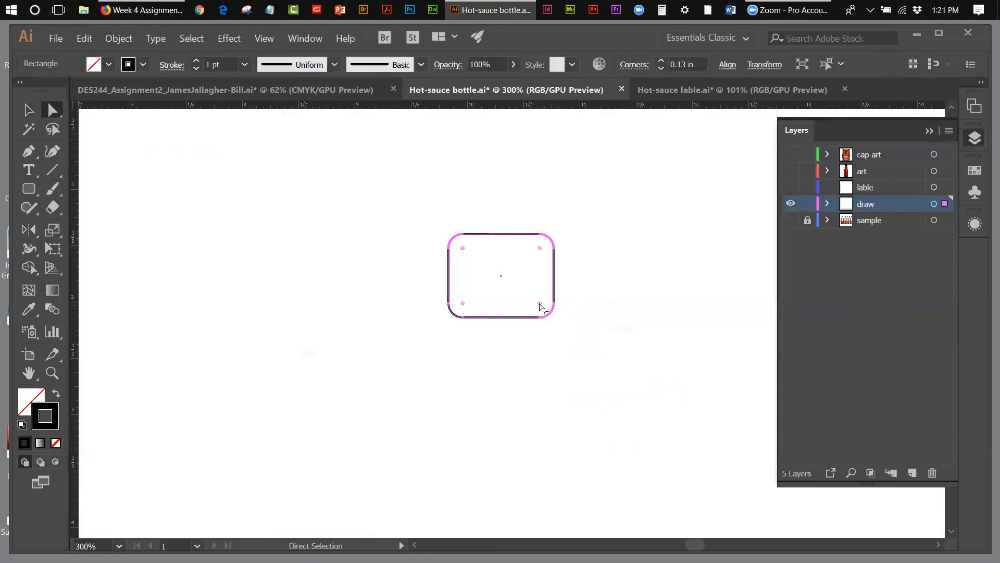
left_click_drag(540, 306, 556, 325)
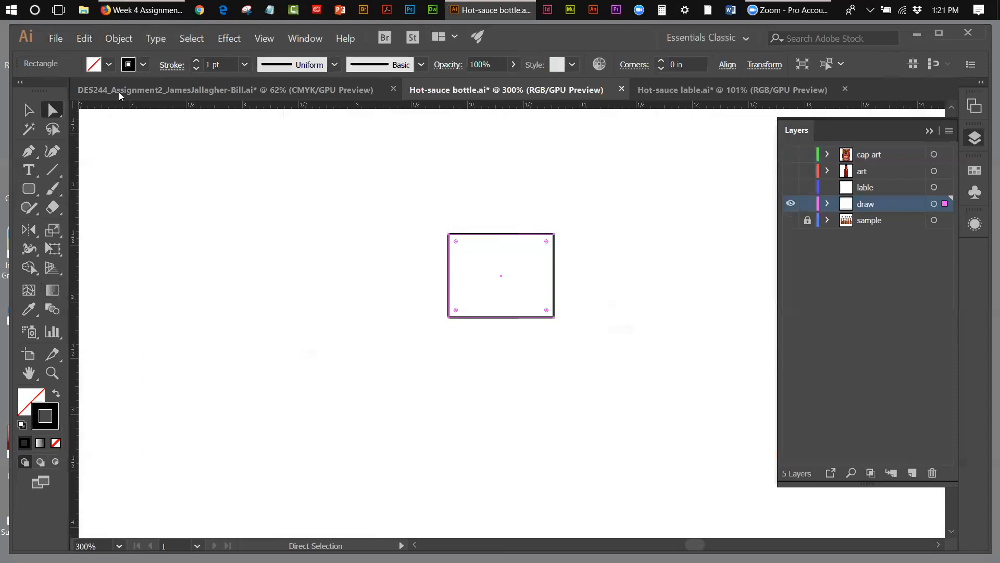
left_click(84, 38)
left_click(113, 53)
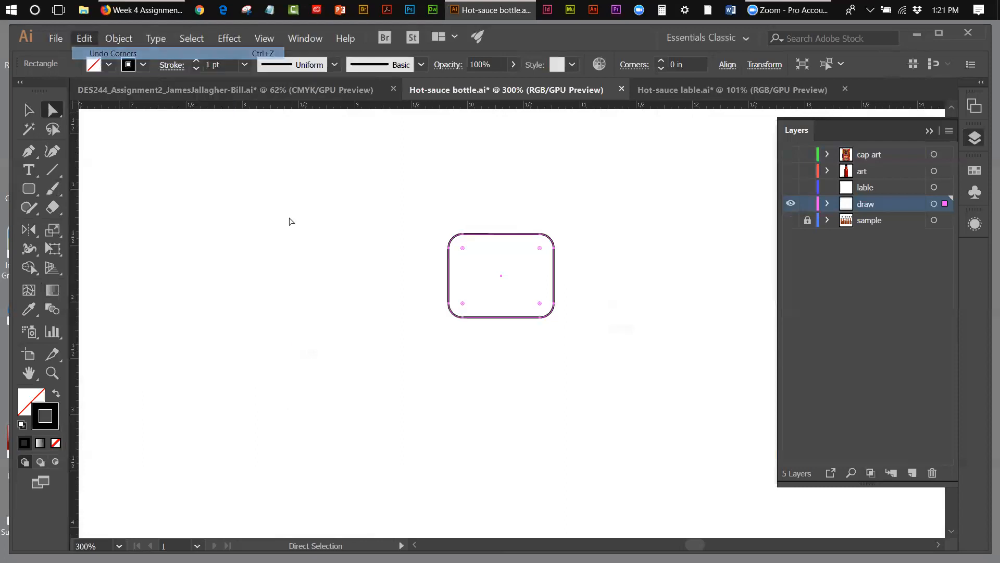
- Square only the rounded rectangle's lower-right corner by reducing its corner radius to 0 in, and deselect the shape
left_click(554, 309)
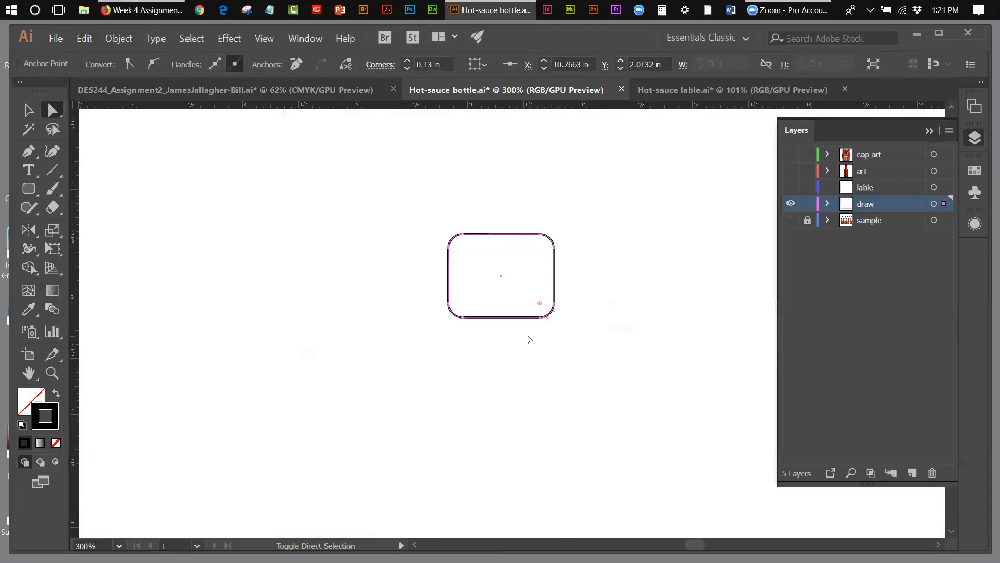
left_click(540, 317, "shift")
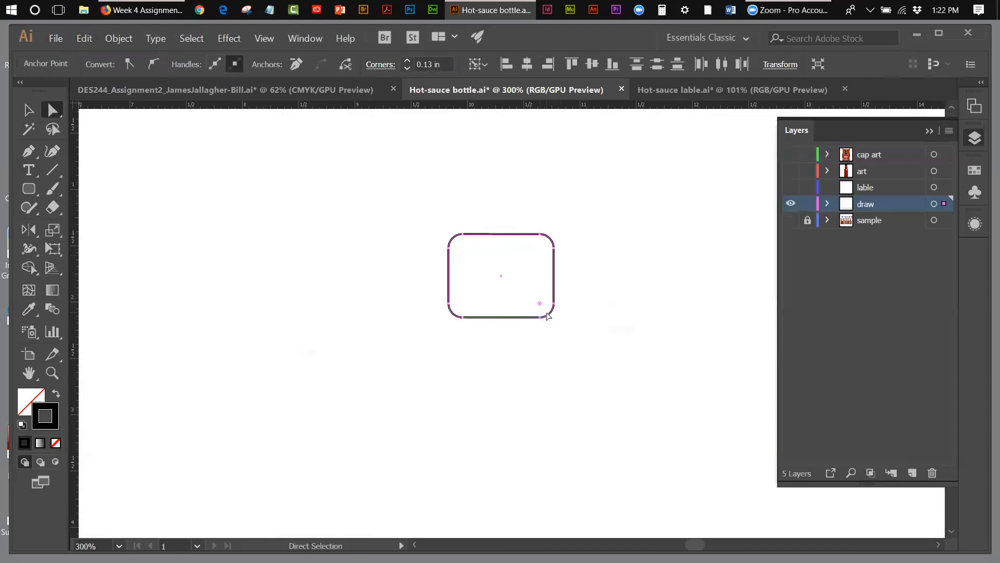
left_click_drag(543, 304, 557, 323)
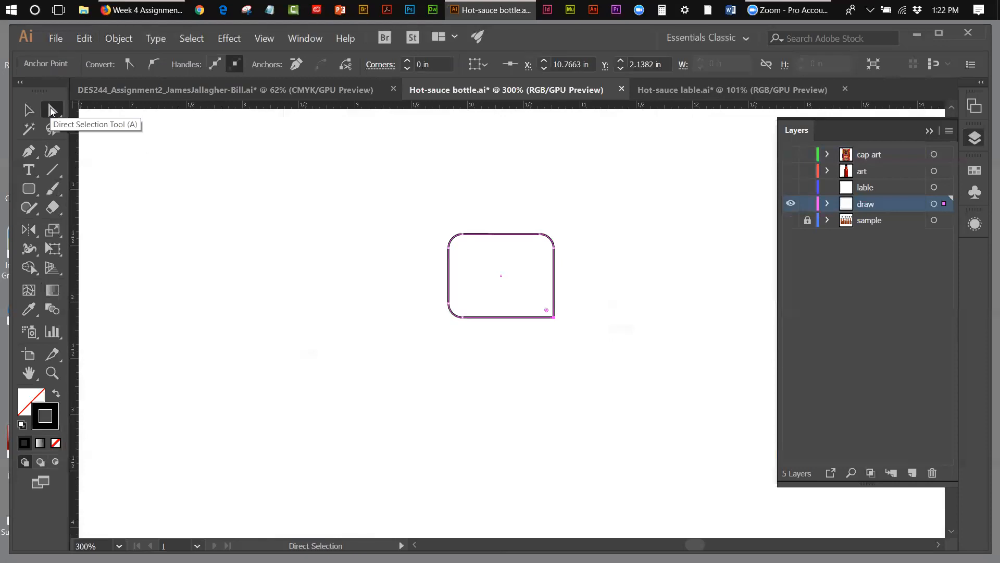
left_click(621, 351)
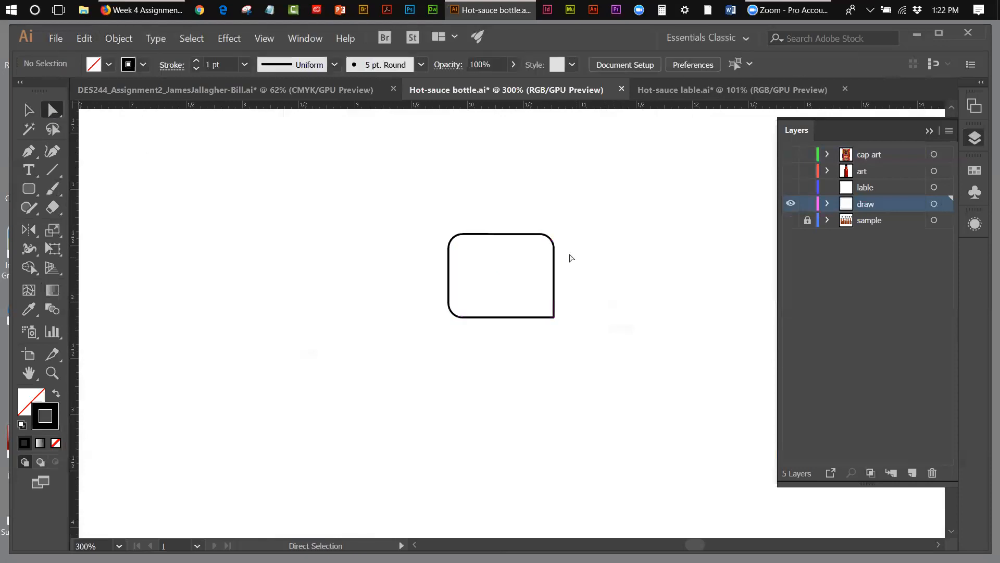
left_click(553, 248)
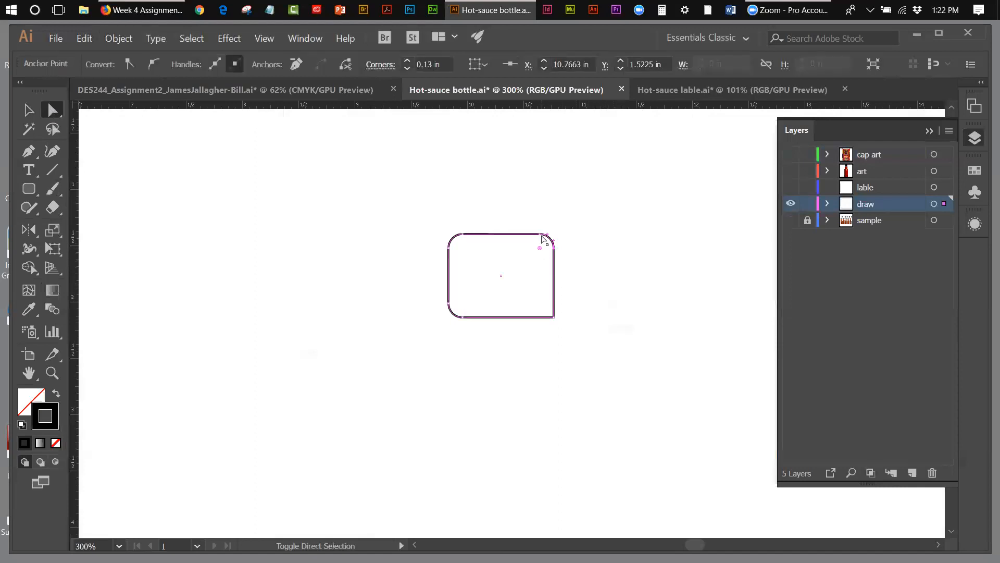
left_click(540, 234, "shift")
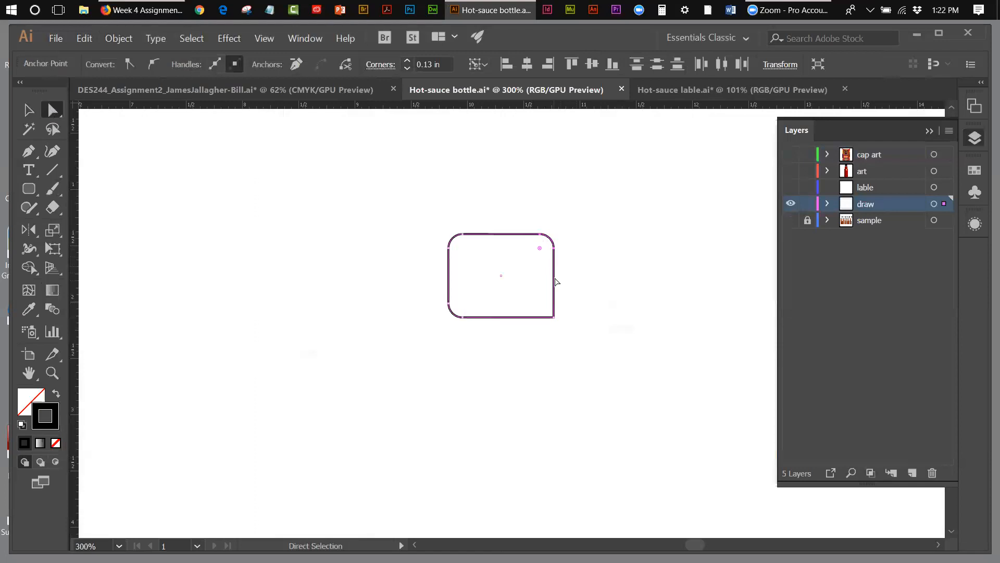
left_click(29, 110)
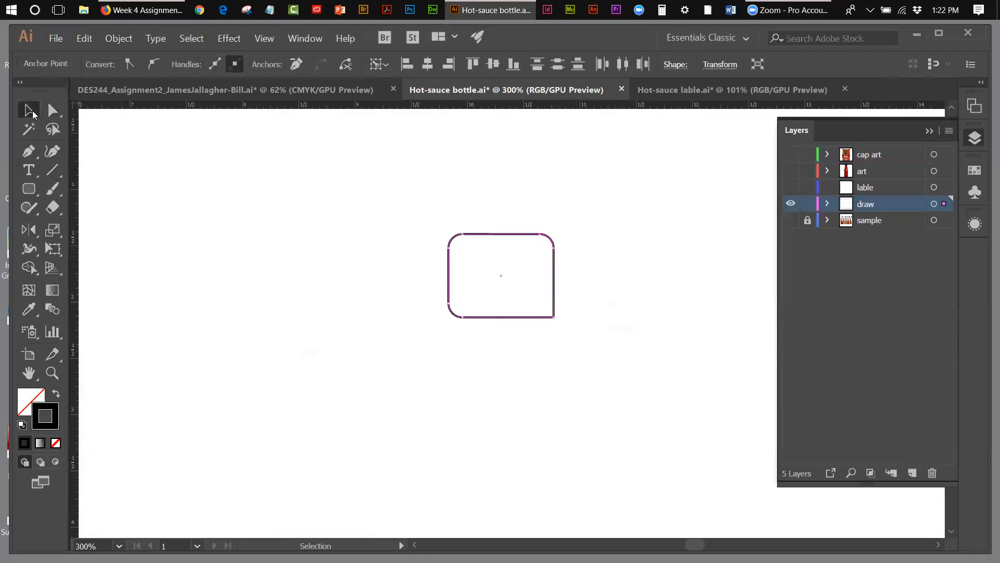
left_click(172, 151)
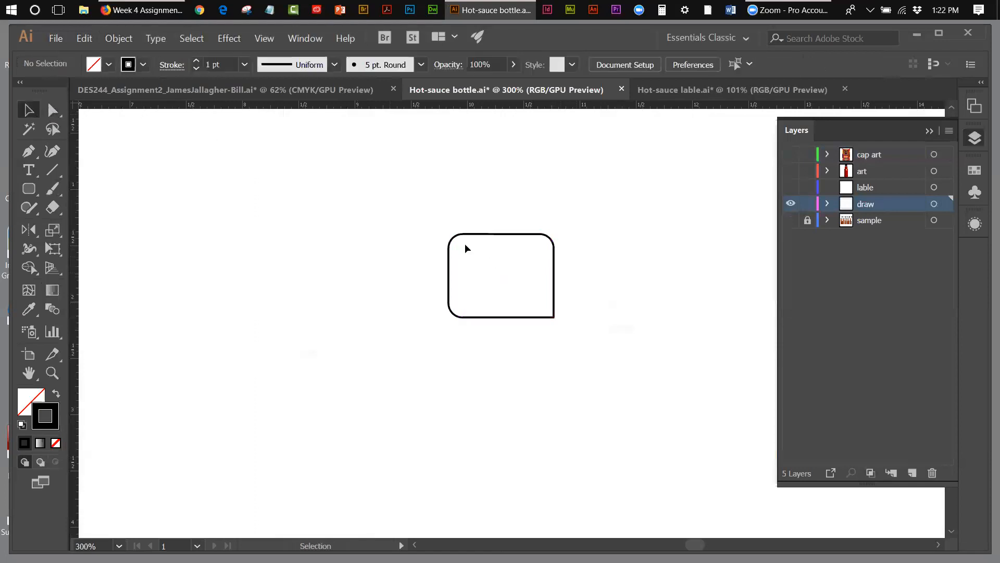
- Show the sample layer and cut the cap outline with the Scissors tool where the vertical guide crosses its upper and lower edges
left_click(791, 221)
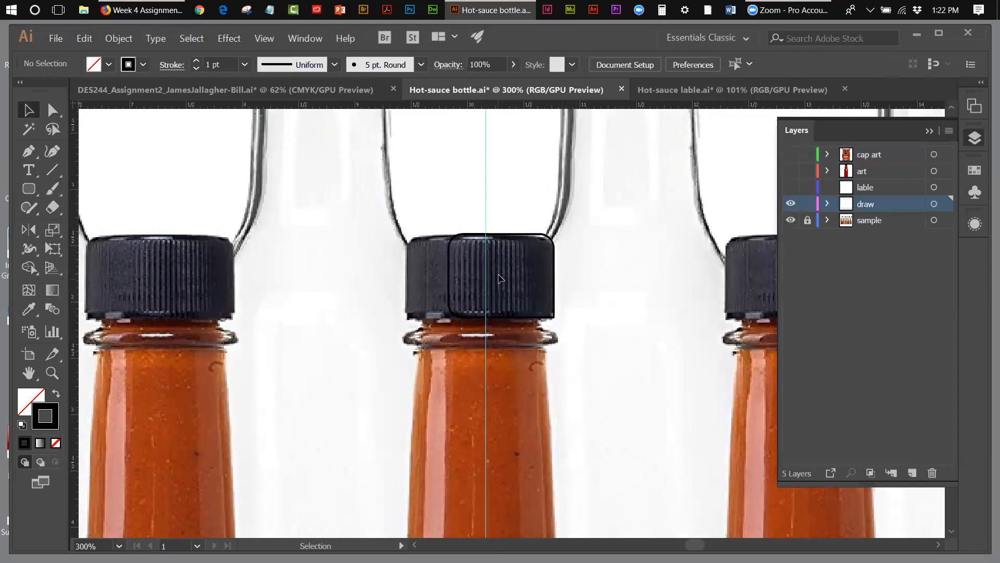
left_click(55, 207)
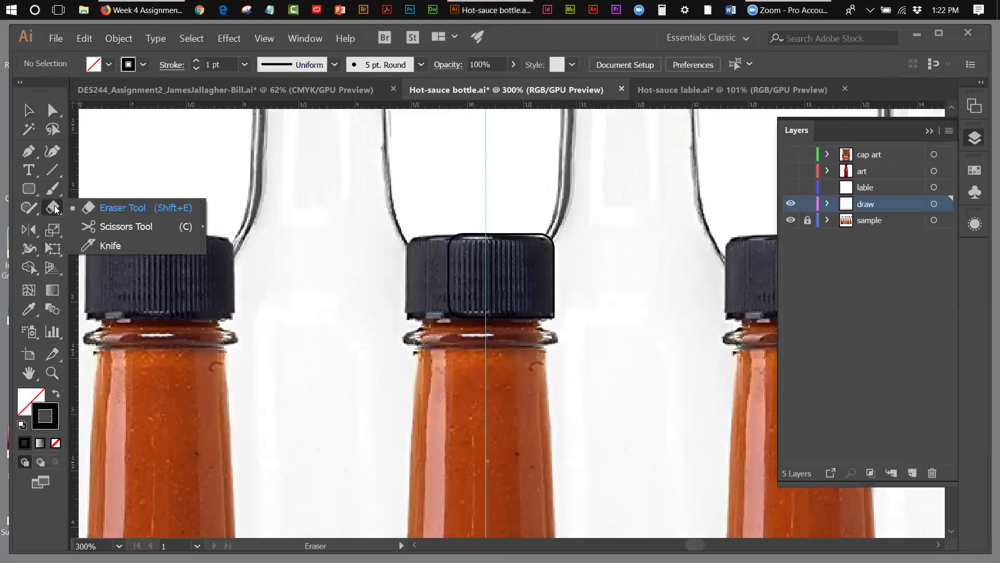
left_click(114, 227)
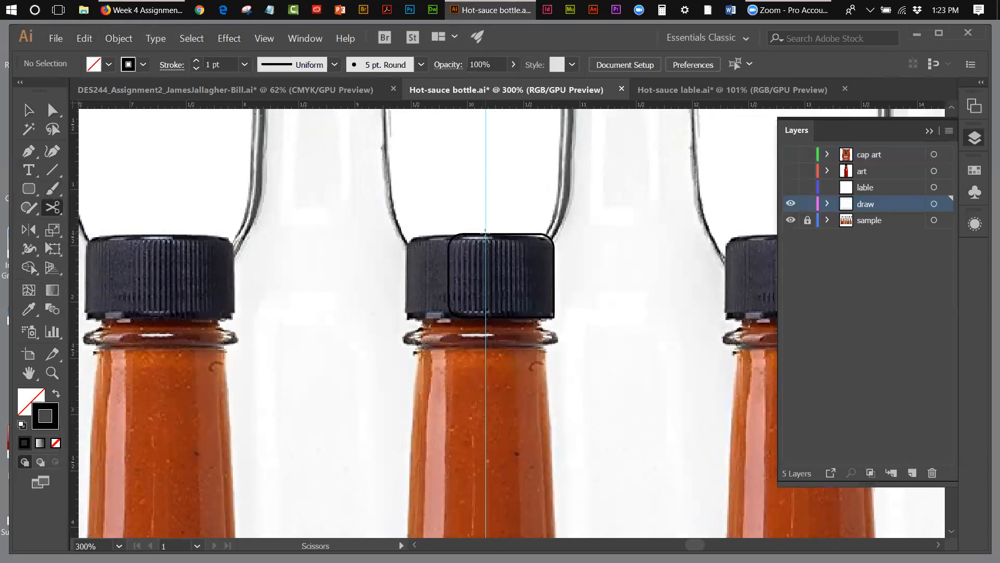
left_click(486, 233)
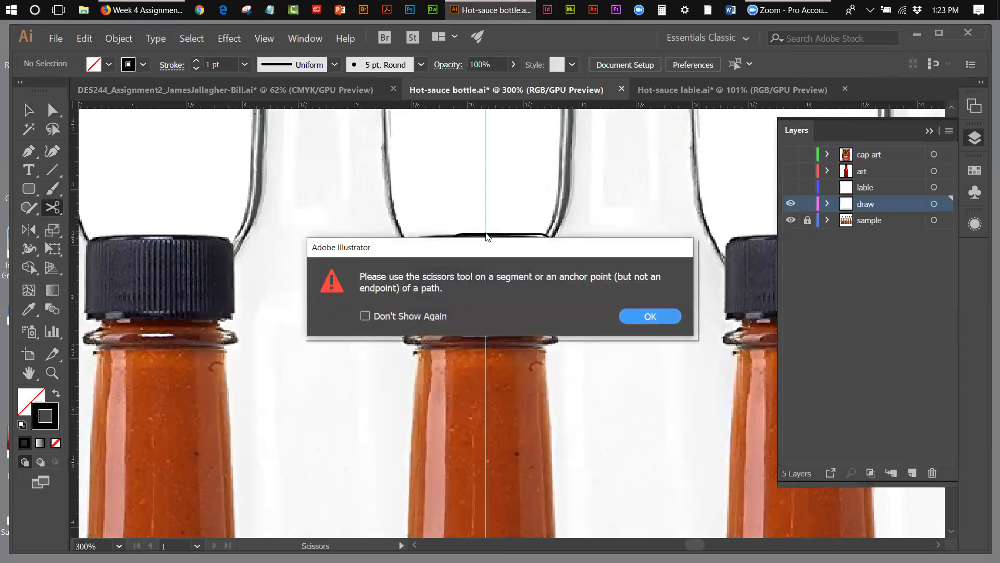
left_click(649, 316)
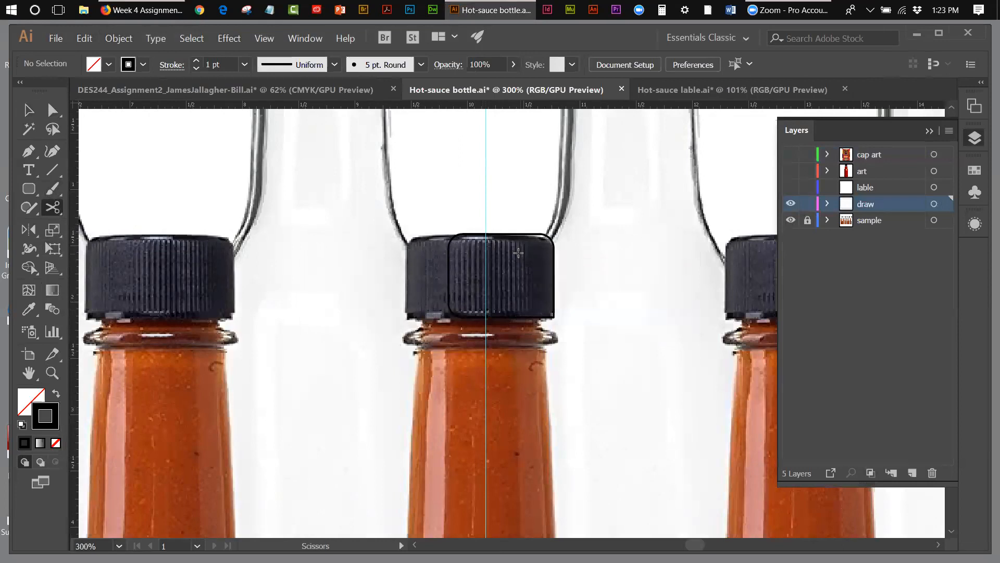
left_click(486, 234)
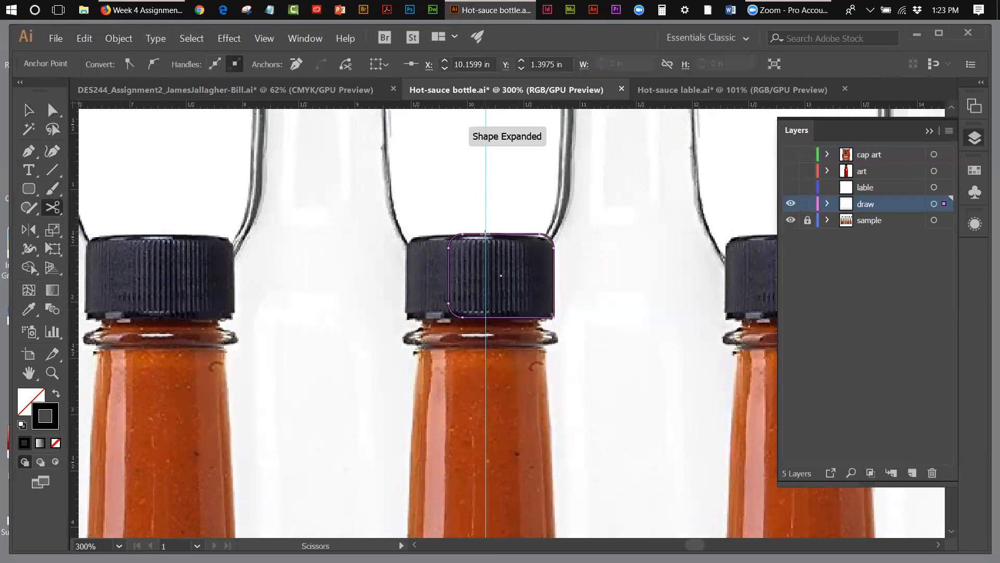
left_click(486, 317)
left_click(33, 111)
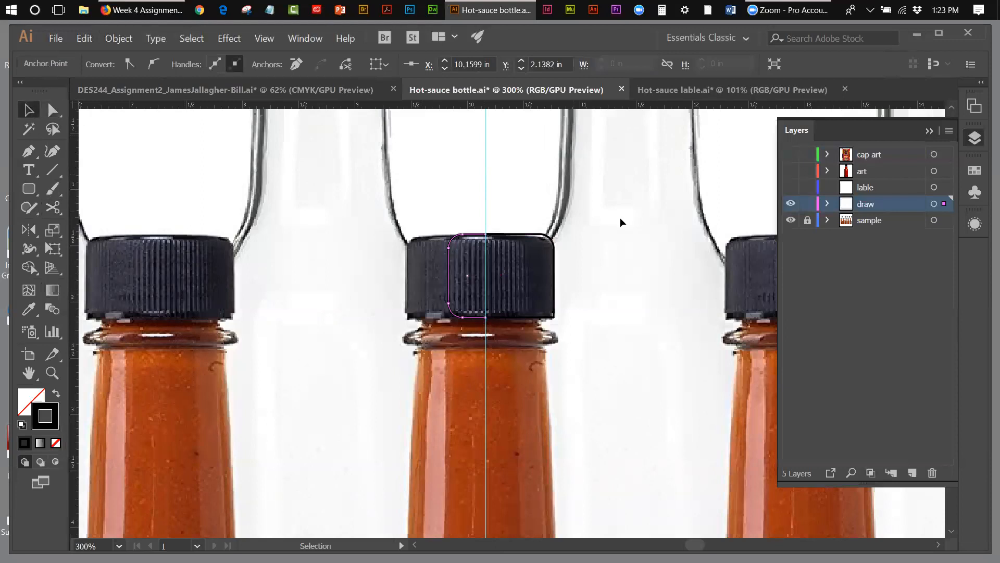
- Hide the sample layer and delete the part of the cap outline to the left of the cuts
left_click(791, 220)
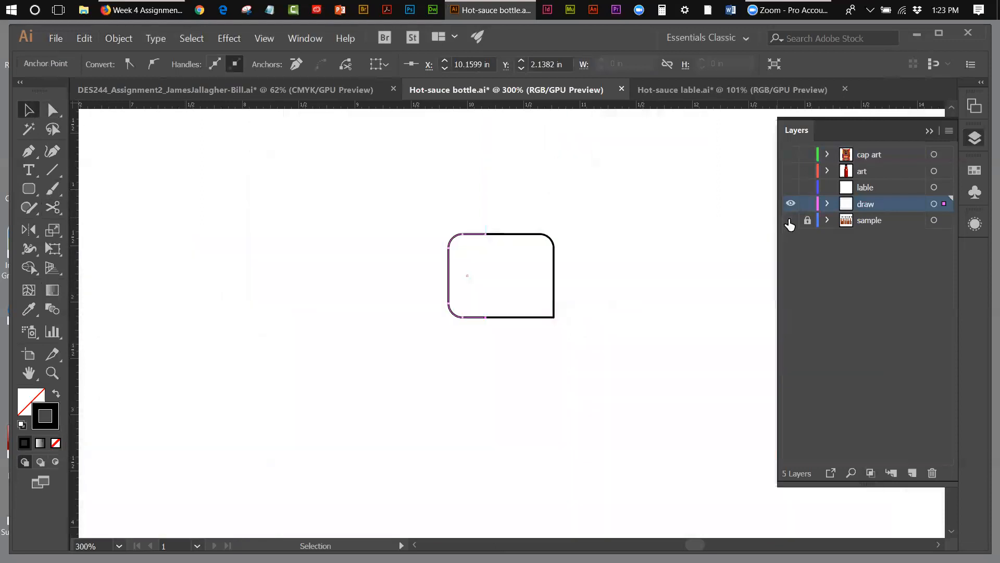
left_click(394, 238)
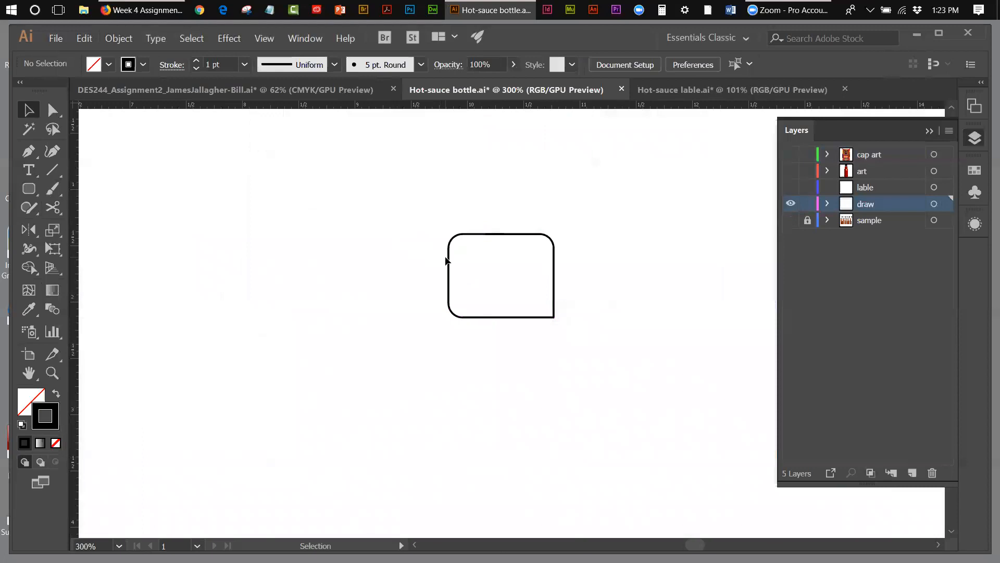
left_click(459, 259)
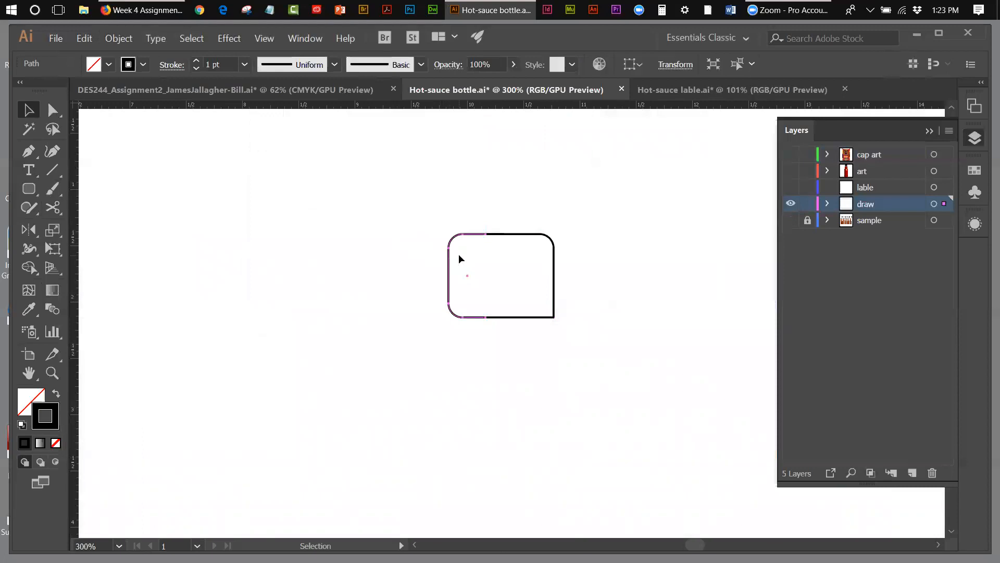
key("Delete")
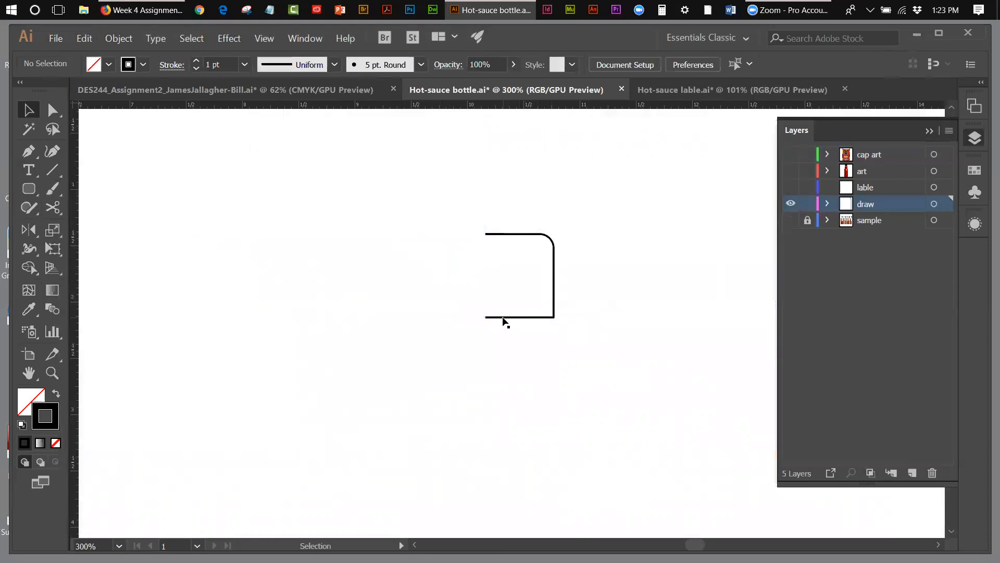
- Show the sample layer again to compare the half cap profile with the photo
left_click(790, 221)
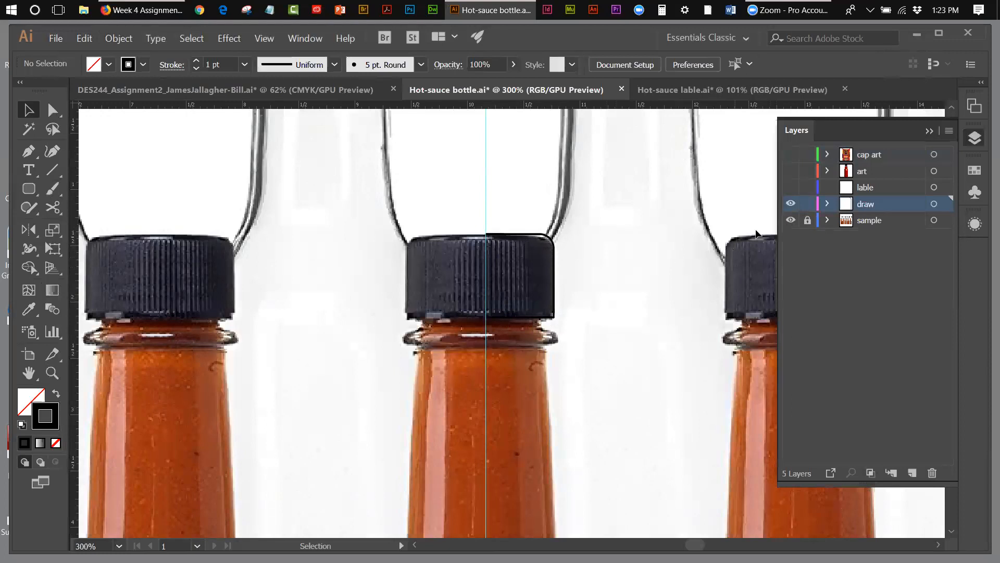
left_click(790, 220)
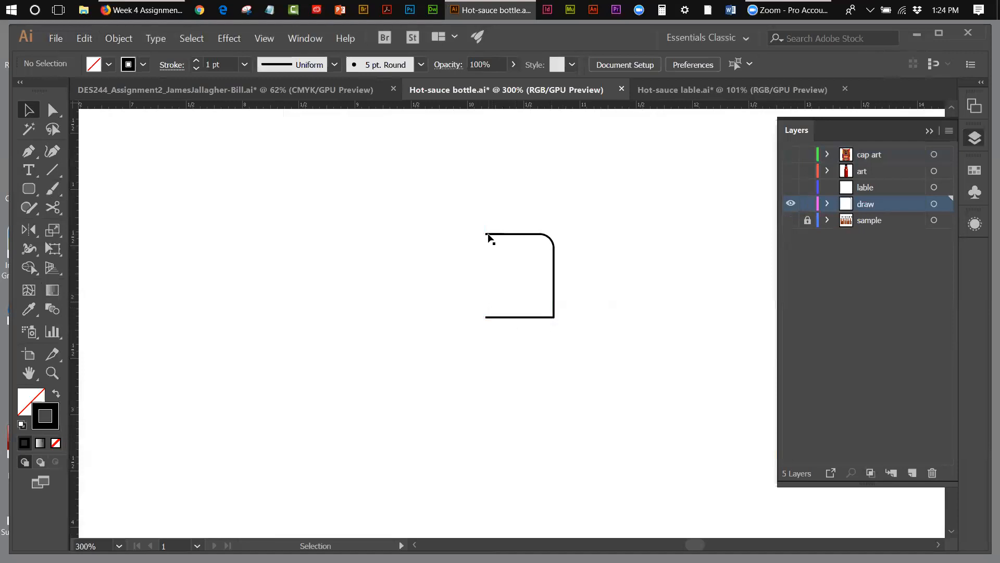
left_click(792, 220)
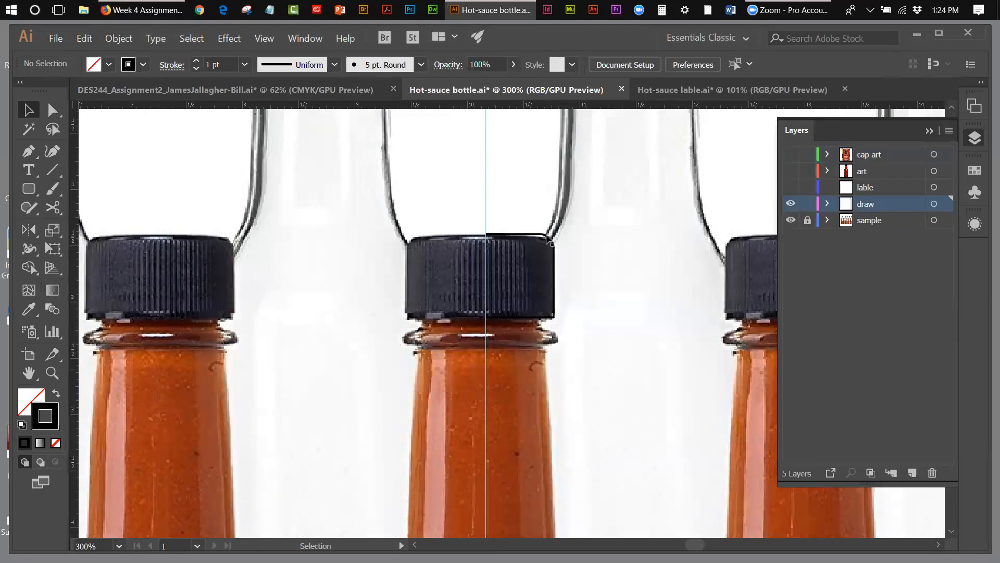
- Rename the lable layer as done and make the draw layer active again
left_click(868, 190)
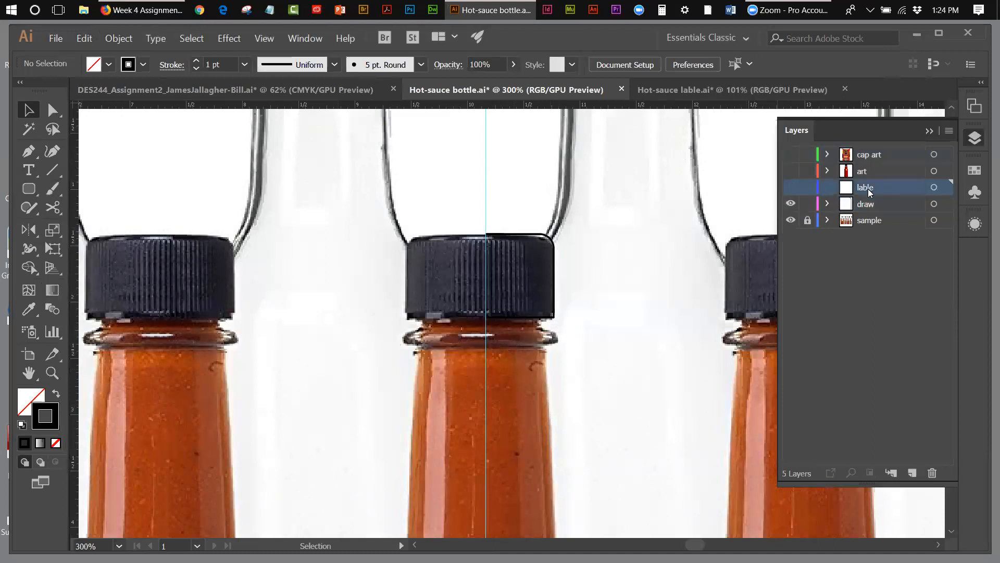
double_click(868, 192)
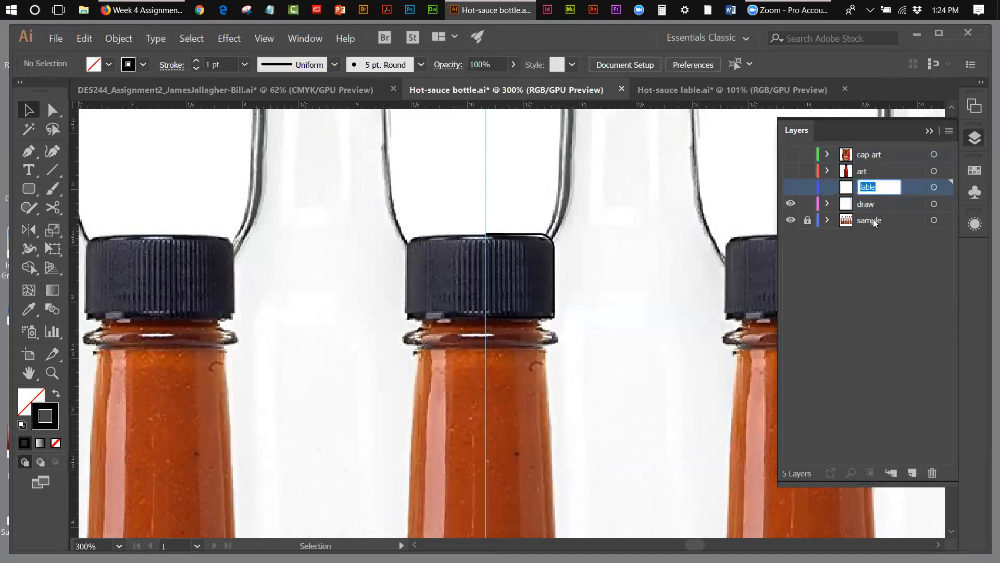
type("dome")
left_click(883, 204)
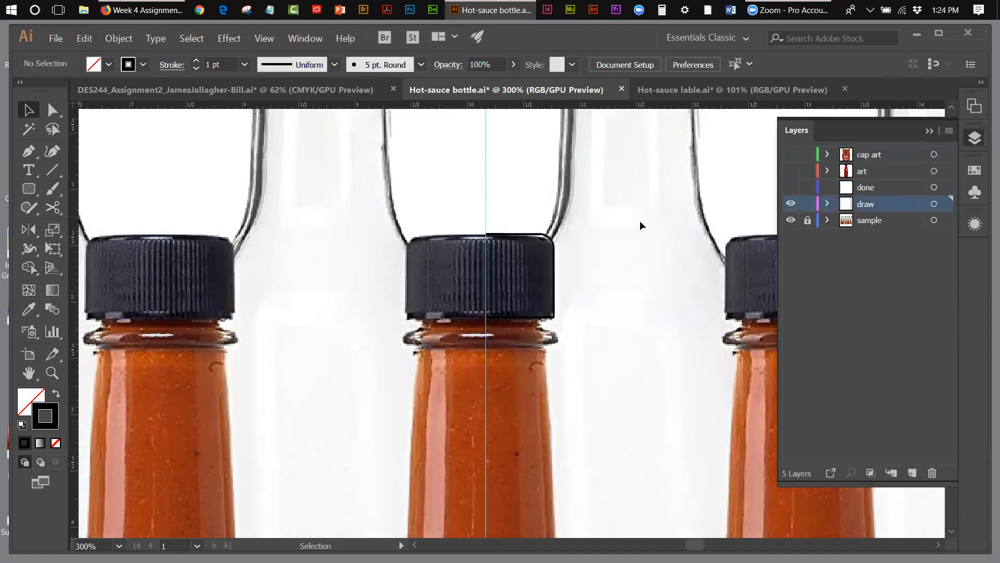
- Move the half cap profile from the draw layer to the done layer, hide done, and reactivate draw
left_click(554, 243)
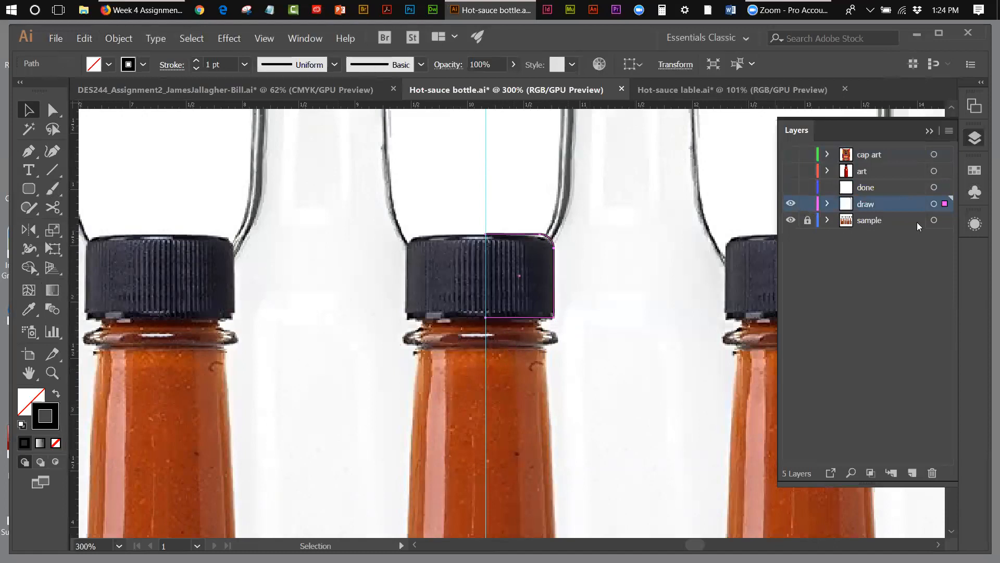
left_click(790, 187)
left_click_drag(945, 204, 945, 187)
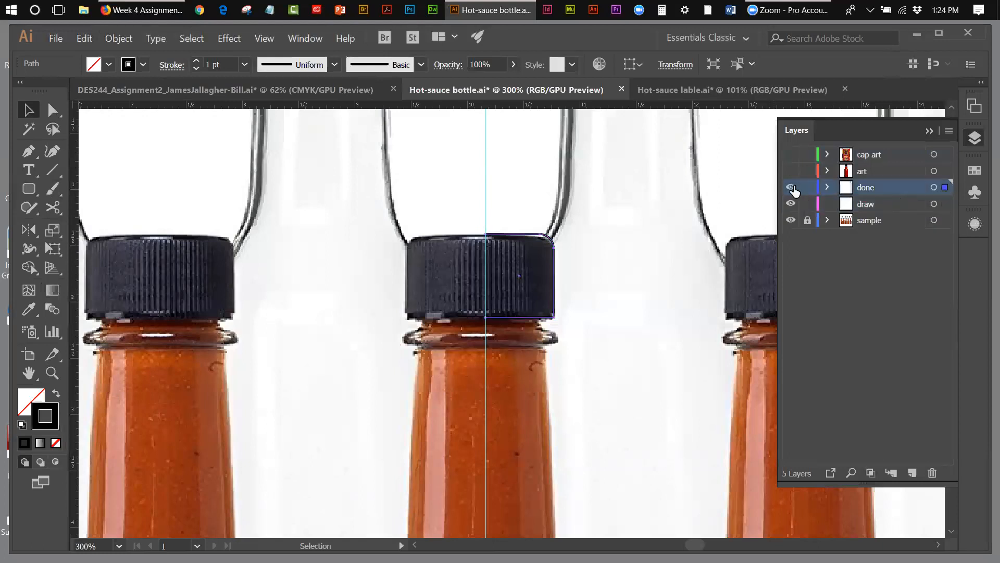
left_click(790, 187)
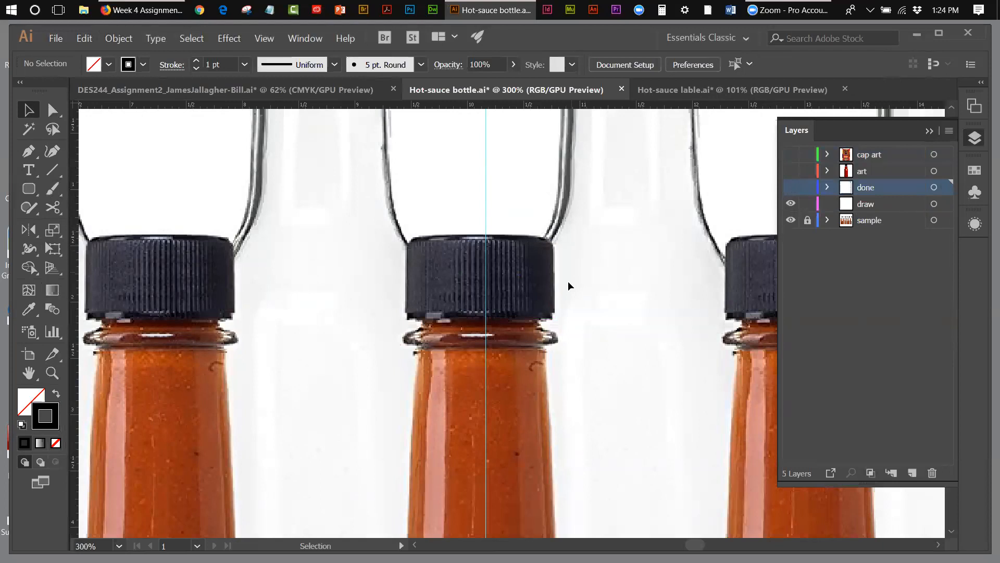
left_click(866, 207)
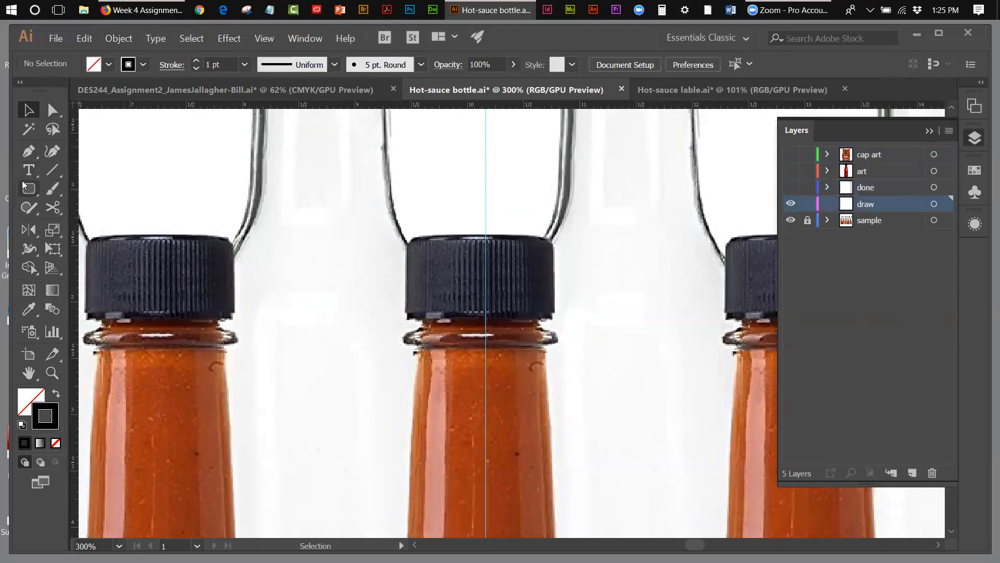
- Draw an ellipse over the neck ring from across the guide to the ring's right end, and stretch its upper edge slightly upward
left_click_drag(24, 187, 92, 226)
left_click_drag(445, 327, 564, 351)
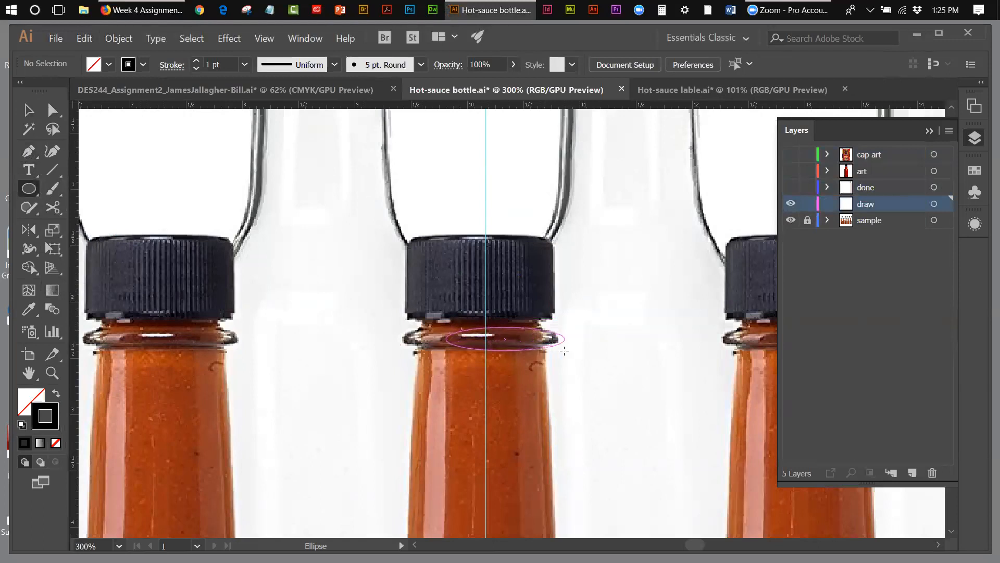
left_click_drag(564, 350, 558, 355)
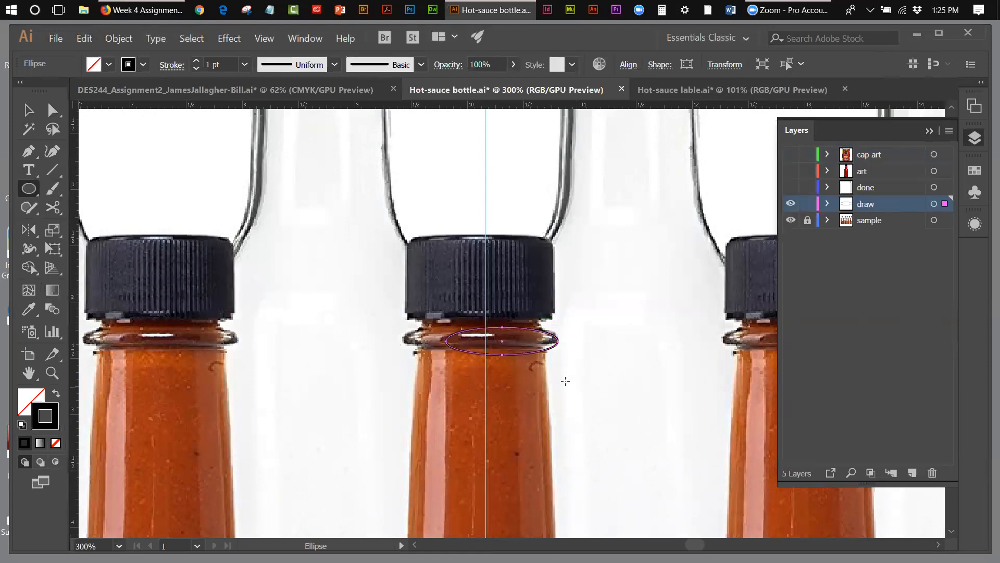
left_click(52, 111)
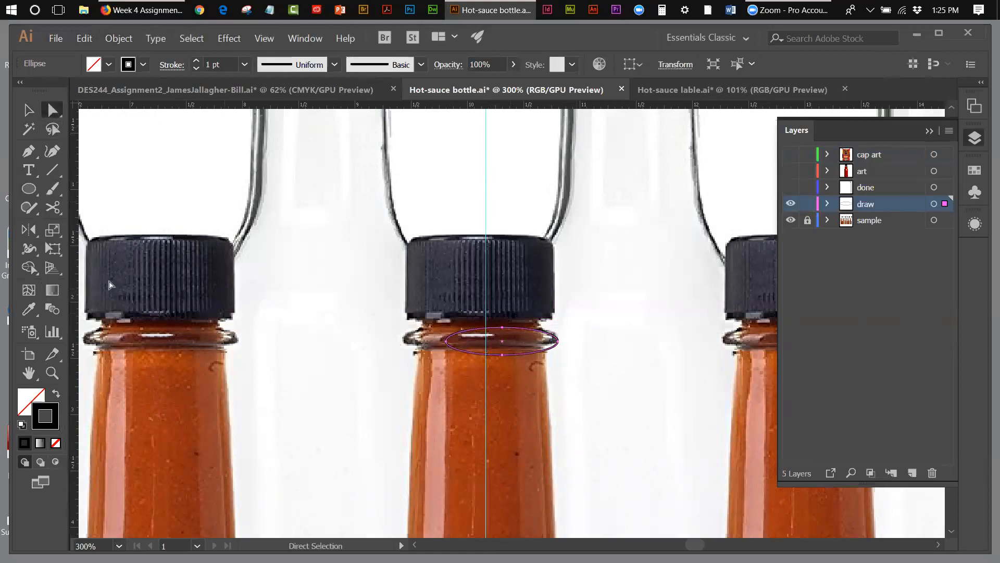
left_click(53, 249)
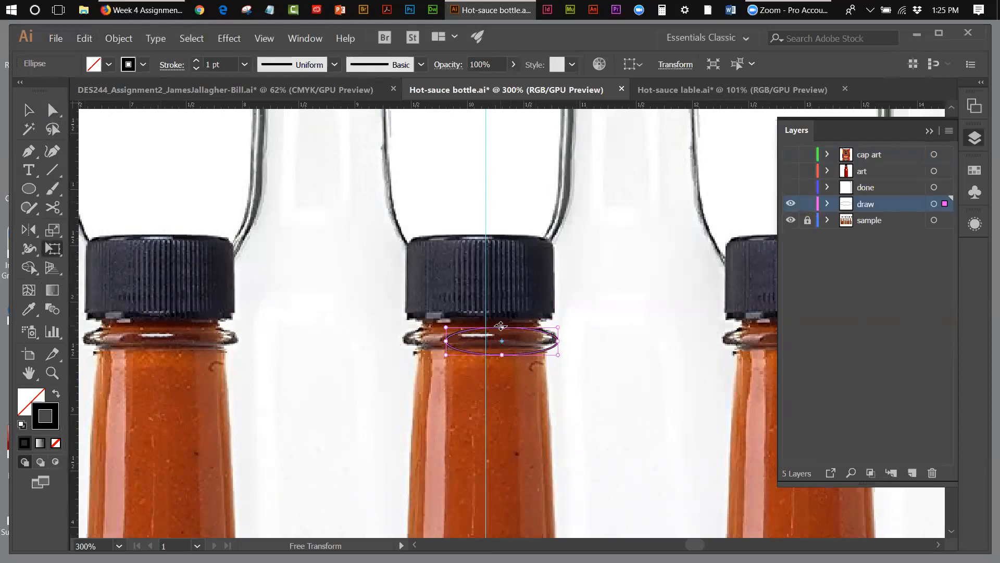
left_click_drag(502, 326, 502, 324)
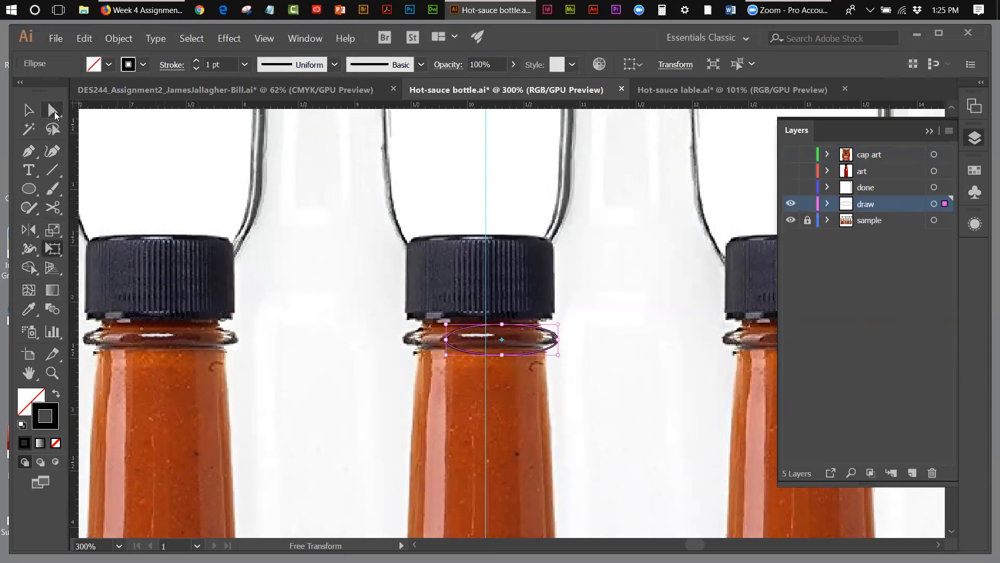
- Tear off the Direct Selection tool group as a floating panel beside the cap
left_click(54, 112)
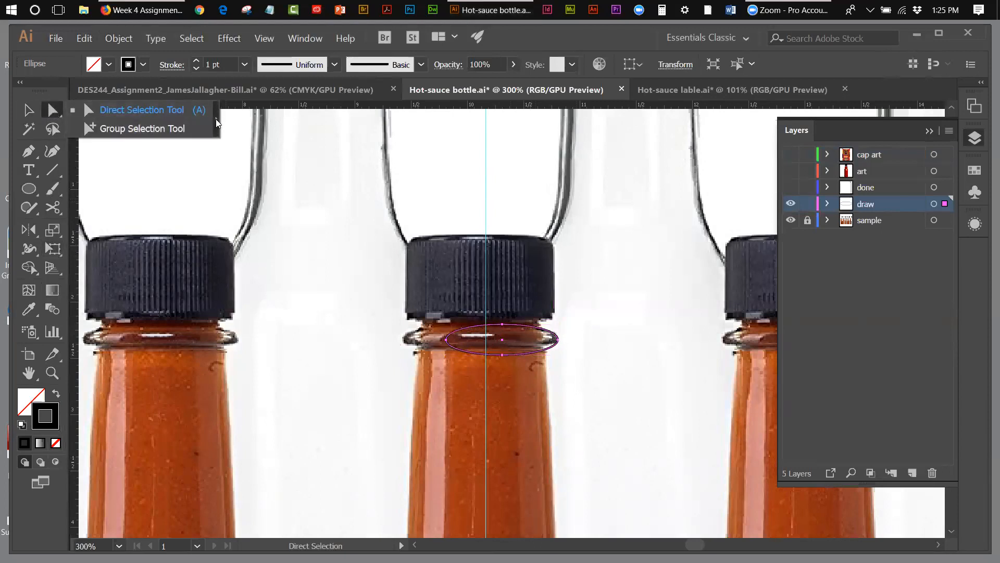
left_click(59, 113)
left_click(217, 127)
left_click_drag(54, 84, 623, 243)
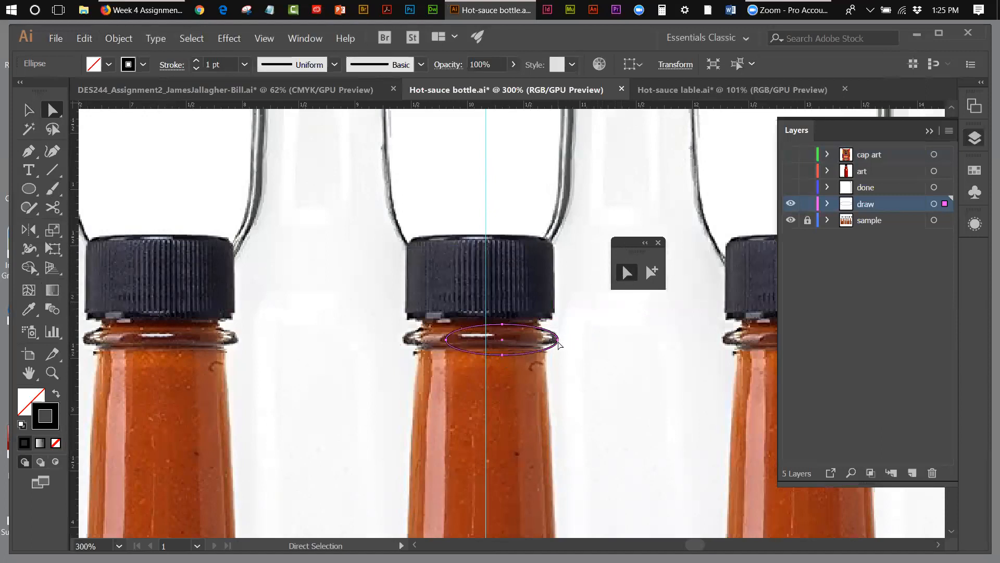
- Raise the ellipse's lower anchor point to match the lower edge of the neck ring in the photo
left_click(558, 341)
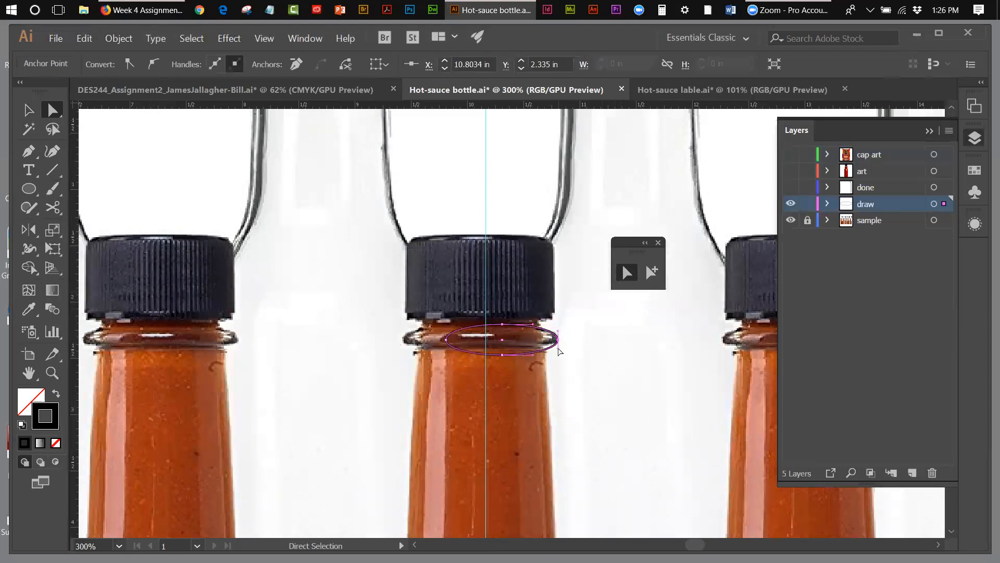
left_click(556, 347)
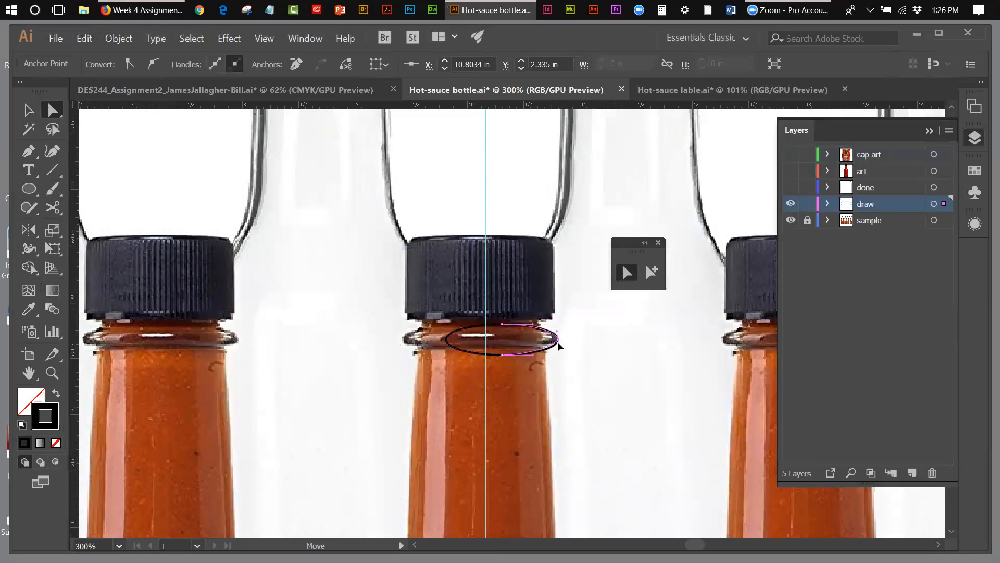
left_click(557, 341)
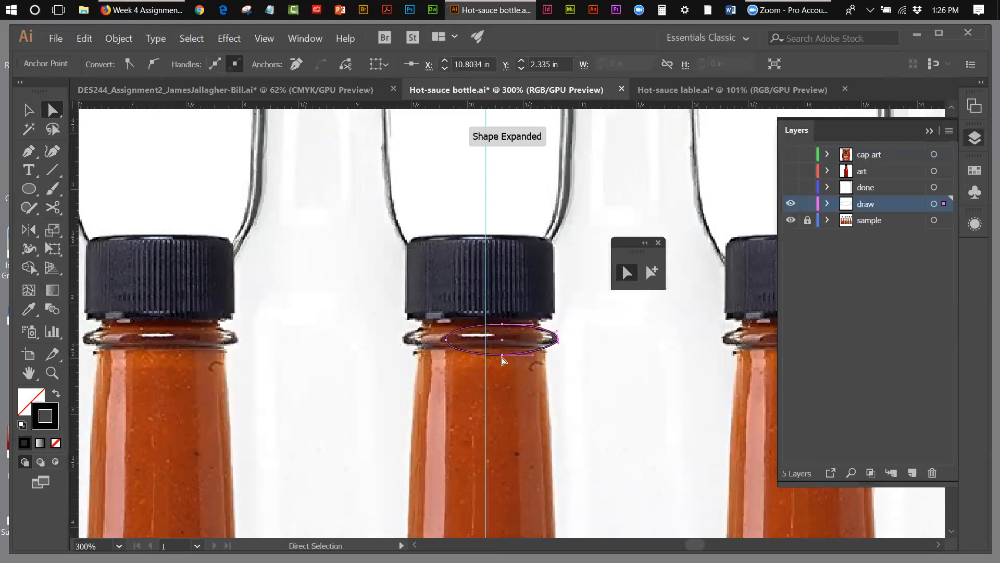
left_click_drag(502, 358, 503, 346)
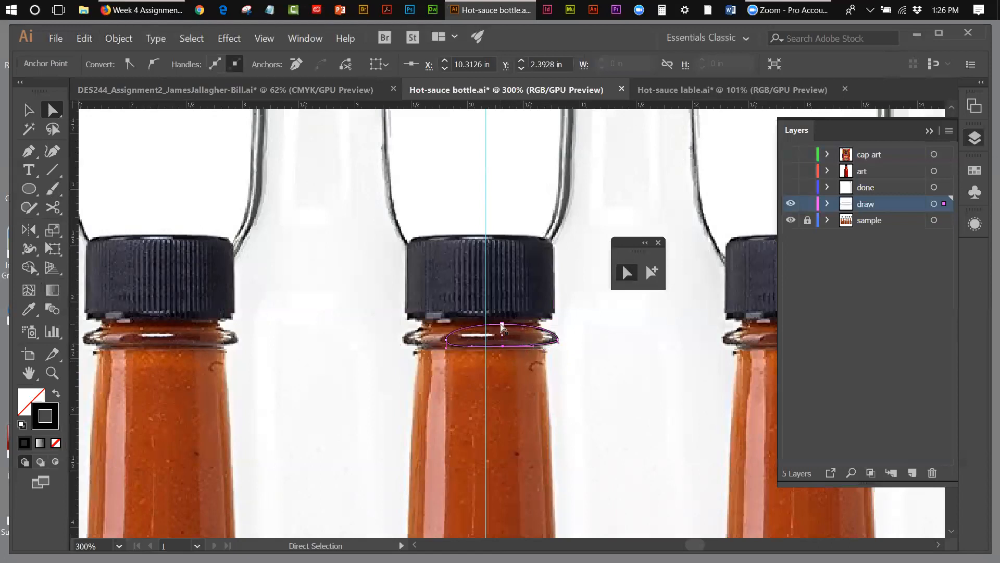
- Reshape the ring outline's upper curve and right end with their direction handles, and deselect the path
left_click(502, 325)
left_click(451, 326)
left_click(502, 328)
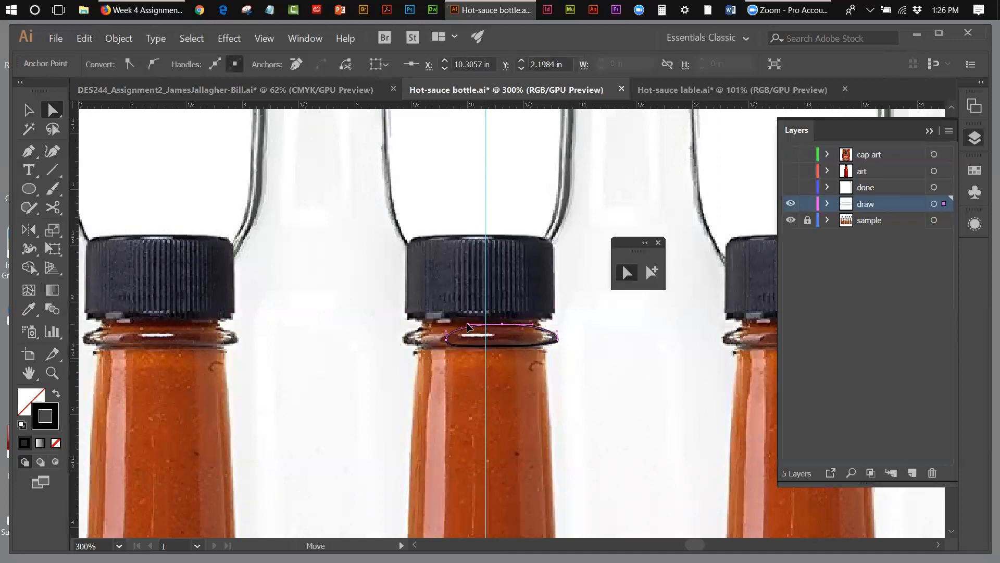
left_click_drag(447, 325, 432, 332)
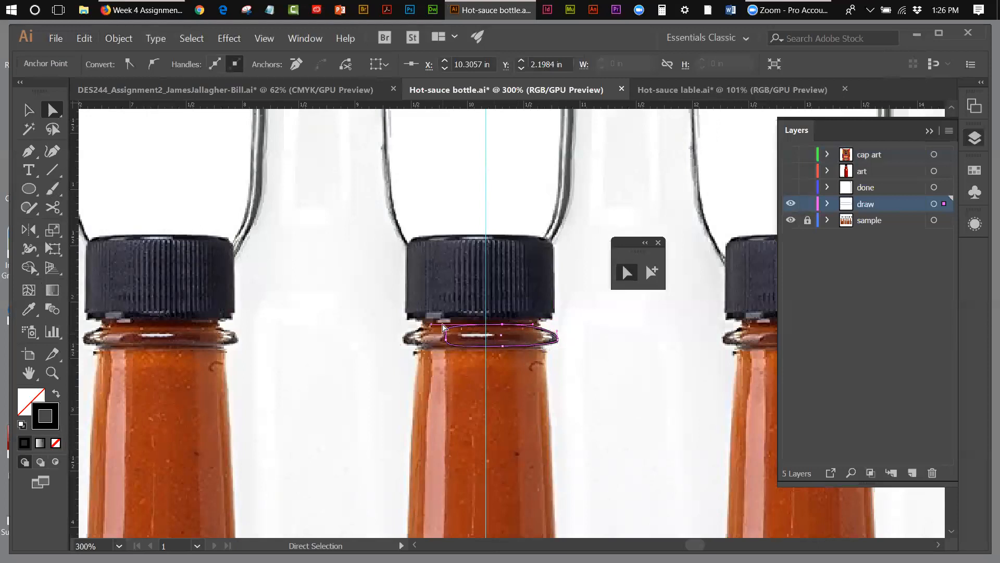
left_click(558, 334)
left_click_drag(557, 330, 558, 330)
left_click(28, 109)
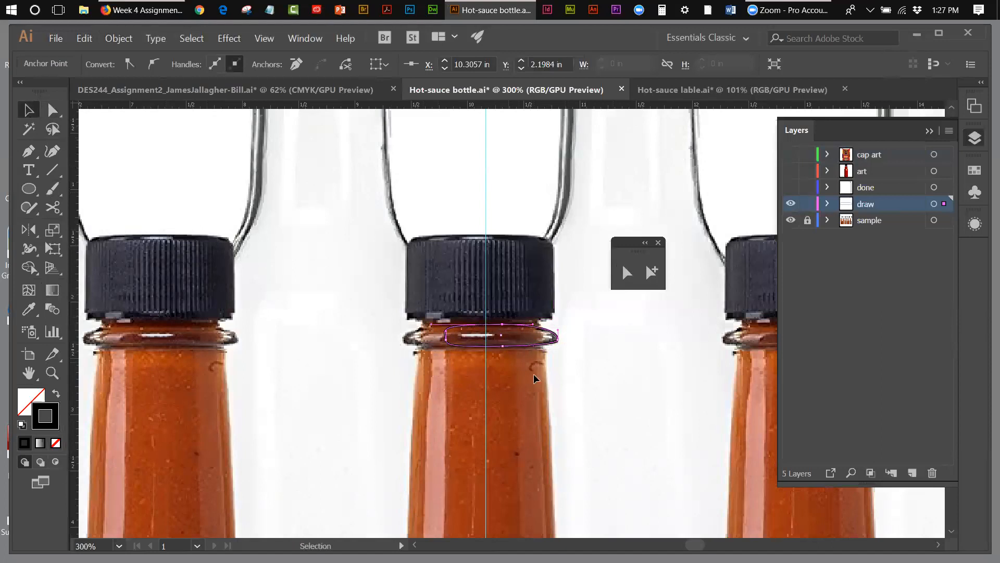
left_click(598, 413)
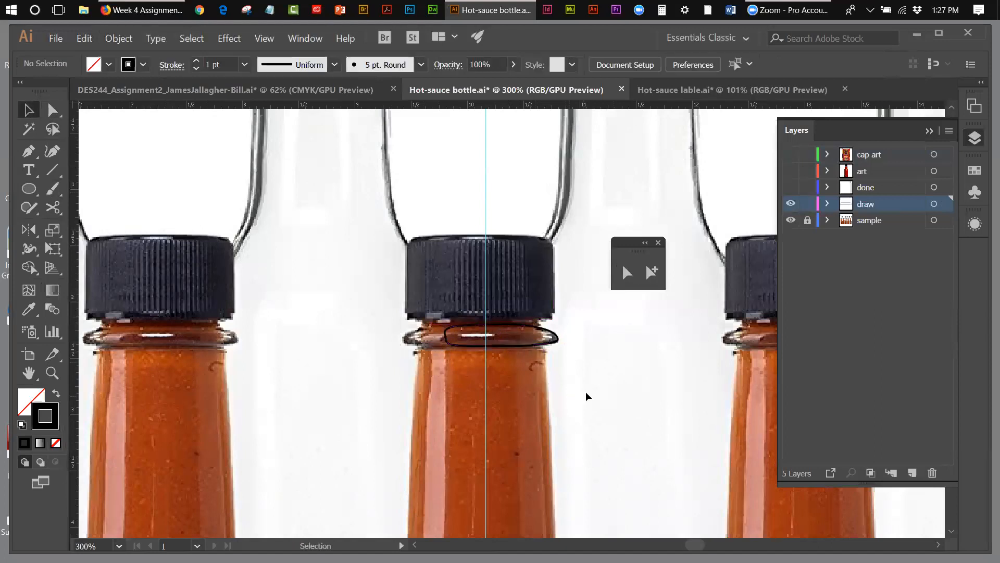
- Nudge the ring outline's upper anchor point left onto the vertical guide, at about X 10.15 in
left_click(547, 344)
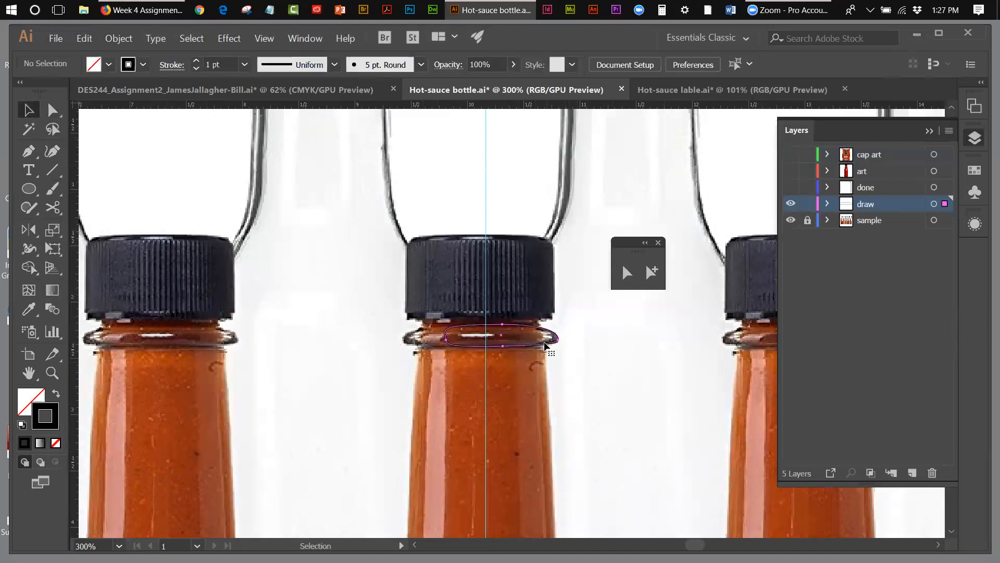
left_click(582, 360)
left_click(501, 345)
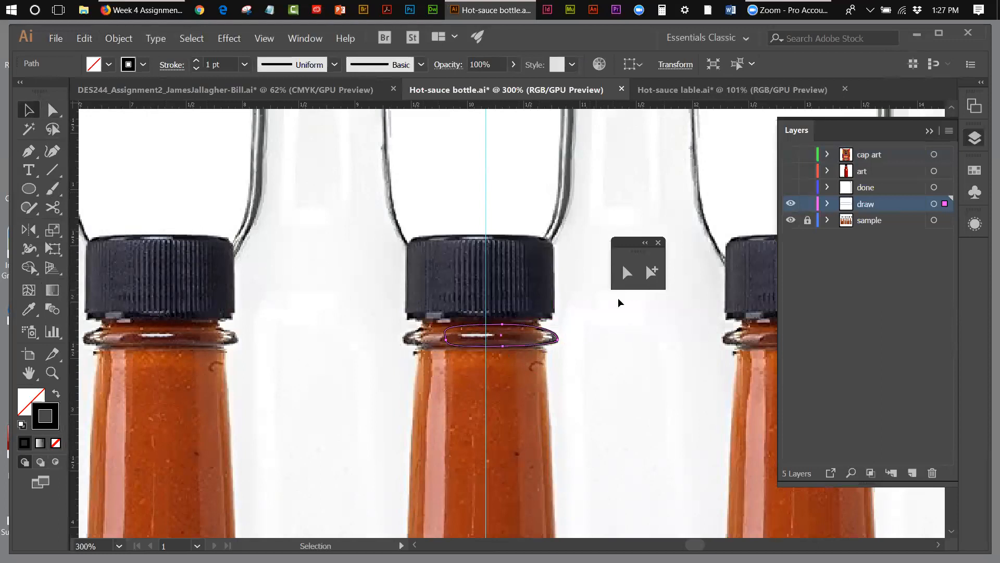
left_click(627, 272)
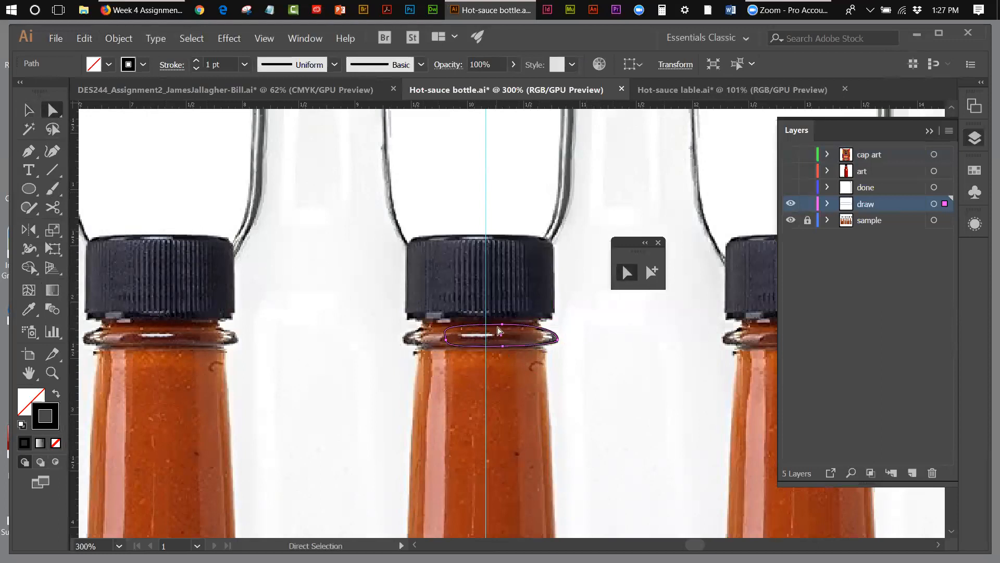
left_click(501, 325)
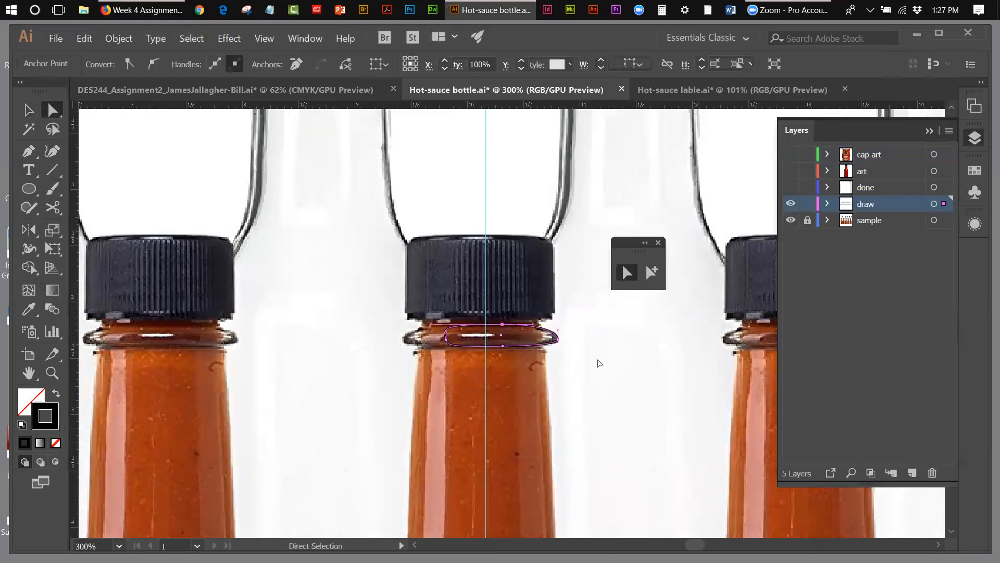
key("Left")
key("Left")
key("Left")
key("Left")
key("Left")
key("Left")
key("Left")
key("Left")
key("Left")
key("Left")
key("Left")
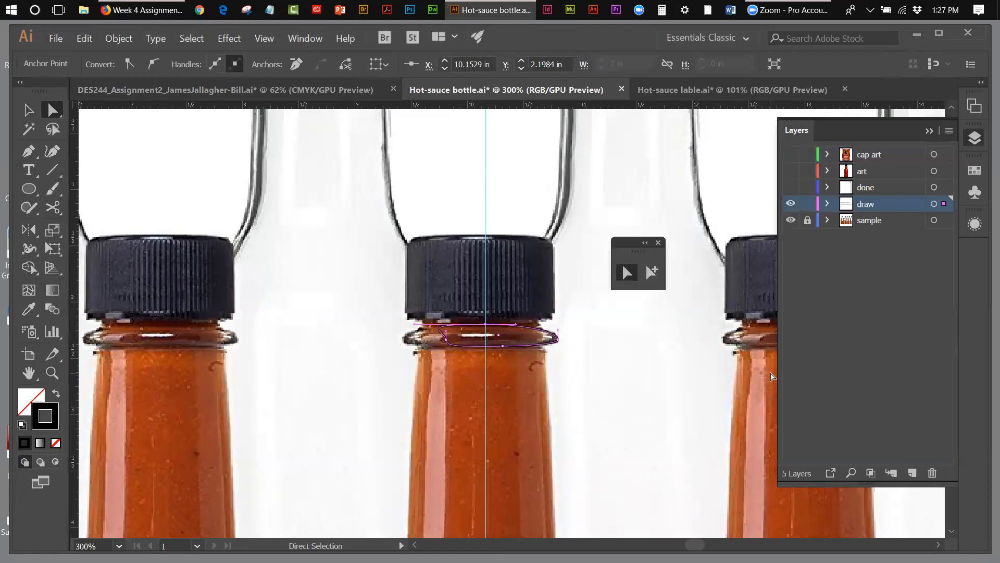
- Nudge the ring outline's lower anchor point left onto the vertical guide, at about X 10.16 in
left_click(503, 347)
key("Left")
key("Left")
key("Left")
key("Left")
key("Left")
key("Left")
key("Left")
key("Left")
key("Left")
key("Left")
key("Left")
- Adjust the curve handle at the ring outline's right end, and check the shape with the sample layer temporarily hidden
left_click(559, 334)
left_click_drag(558, 330, 557, 324)
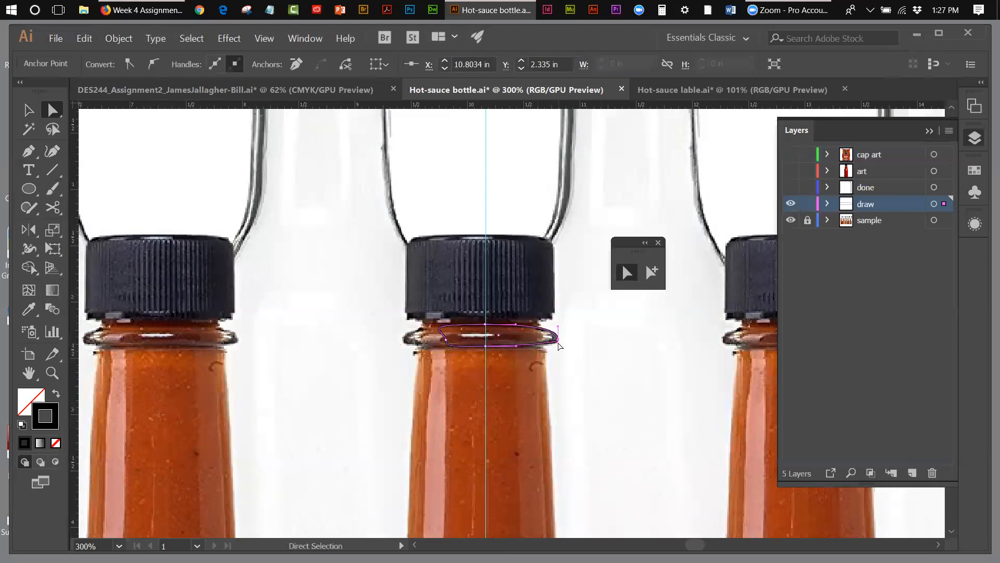
left_click_drag(558, 343, 556, 344)
left_click(29, 111)
left_click(645, 326)
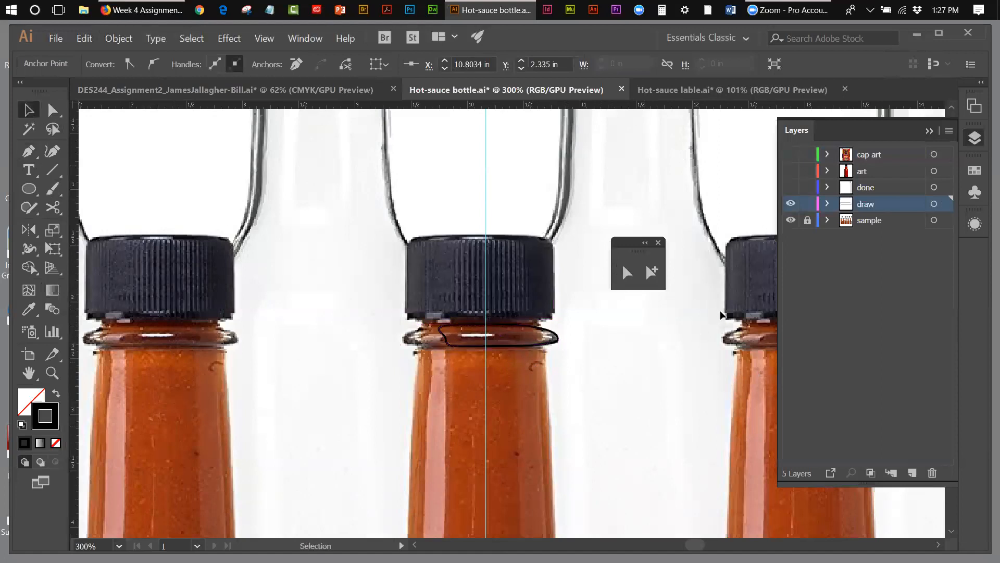
left_click(791, 221)
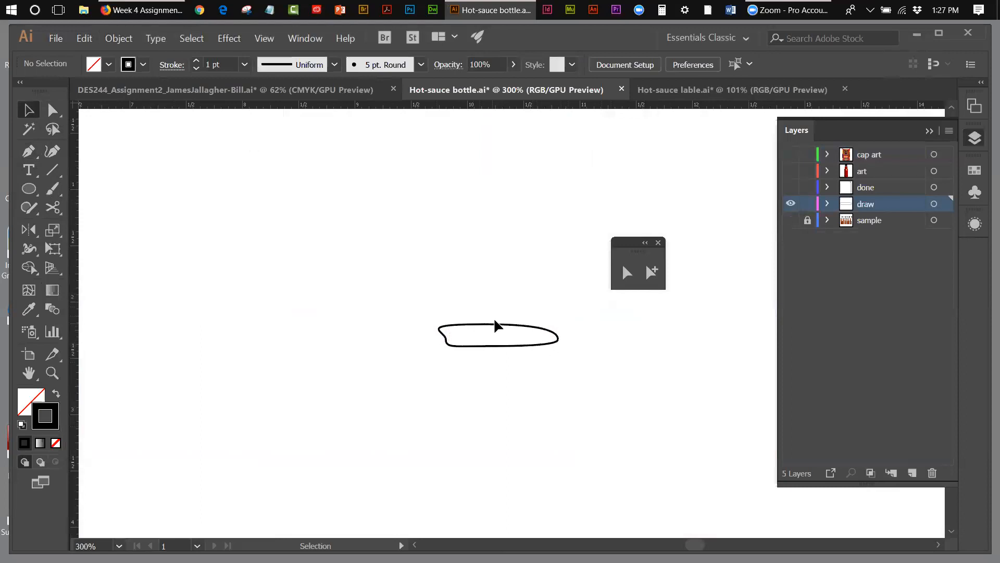
left_click(791, 220)
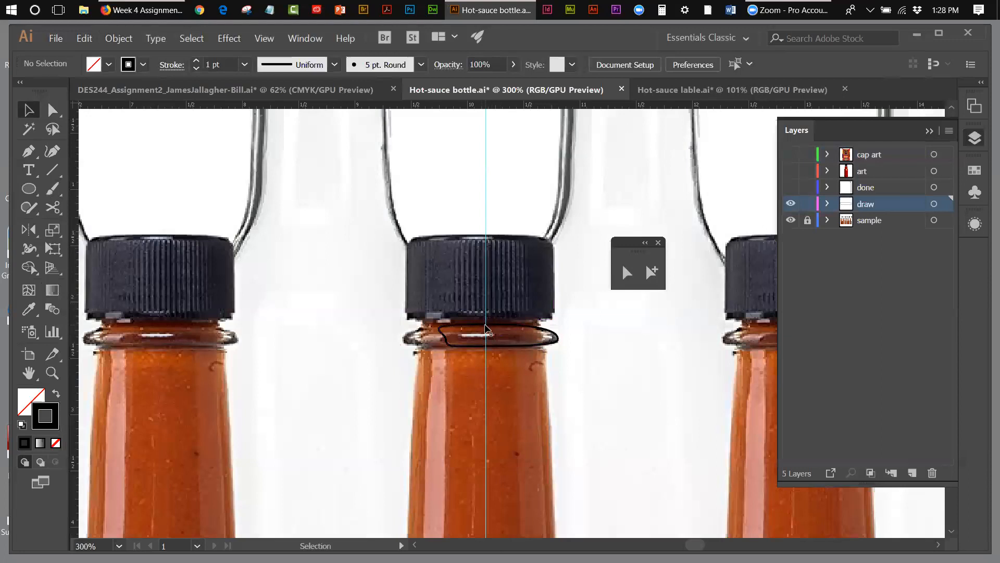
- Cut the ring outline with the Scissors tool at its upper and lower anchor points on the vertical guide
left_click(523, 329)
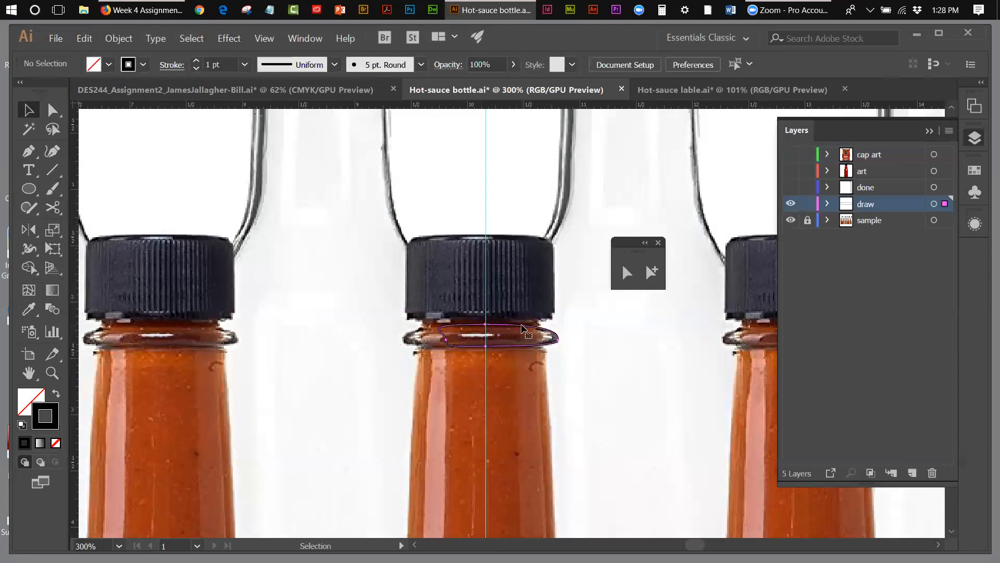
left_click(52, 208)
left_click(52, 209)
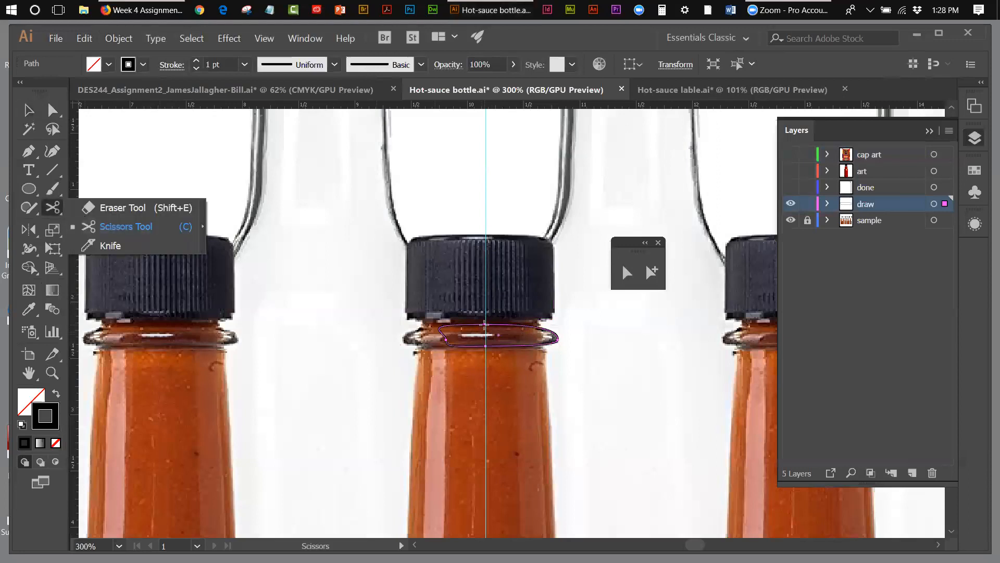
left_click(484, 324)
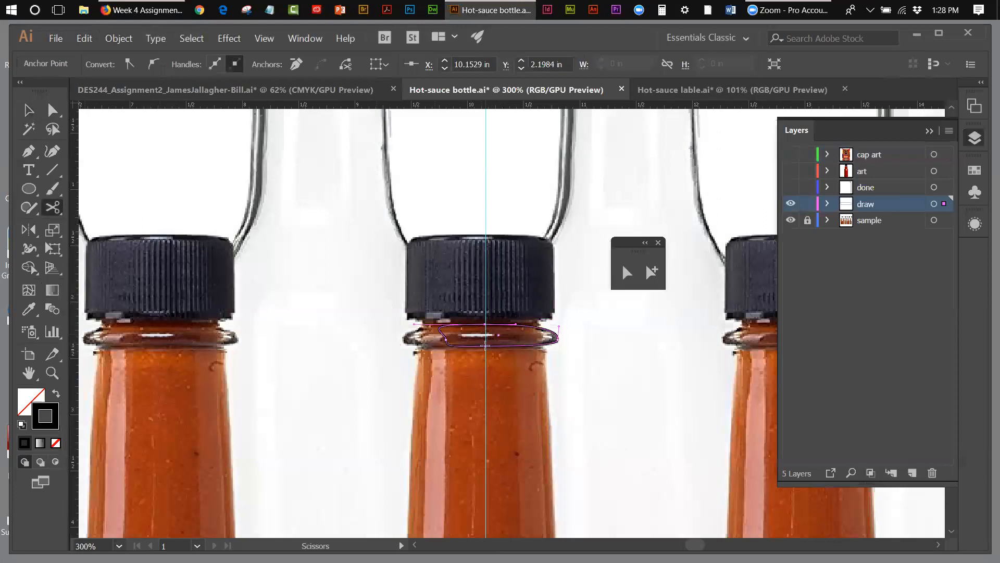
left_click(485, 345)
left_click(29, 108)
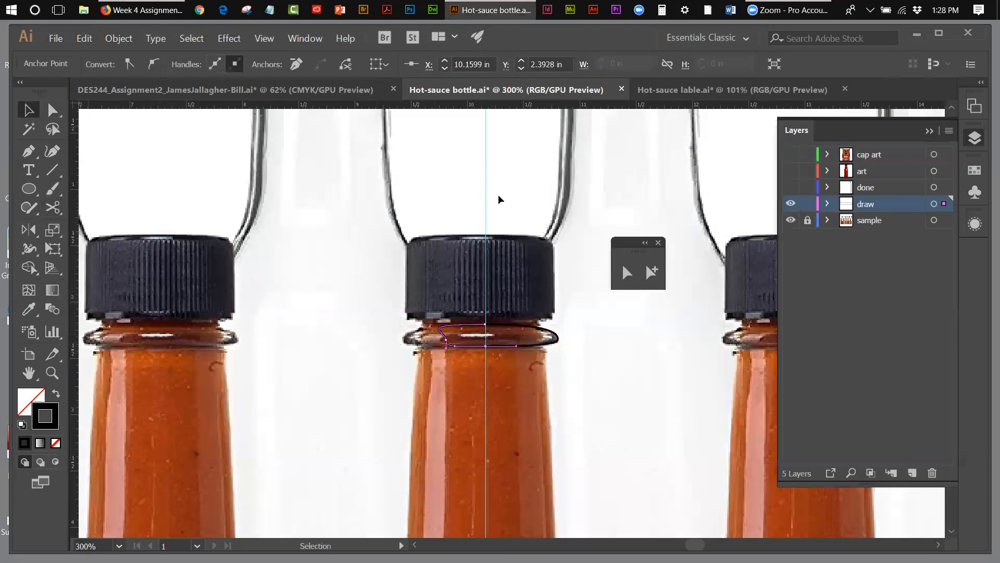
- Hide the sample layer and delete the cut-off left half of the ring outline
left_click(832, 254)
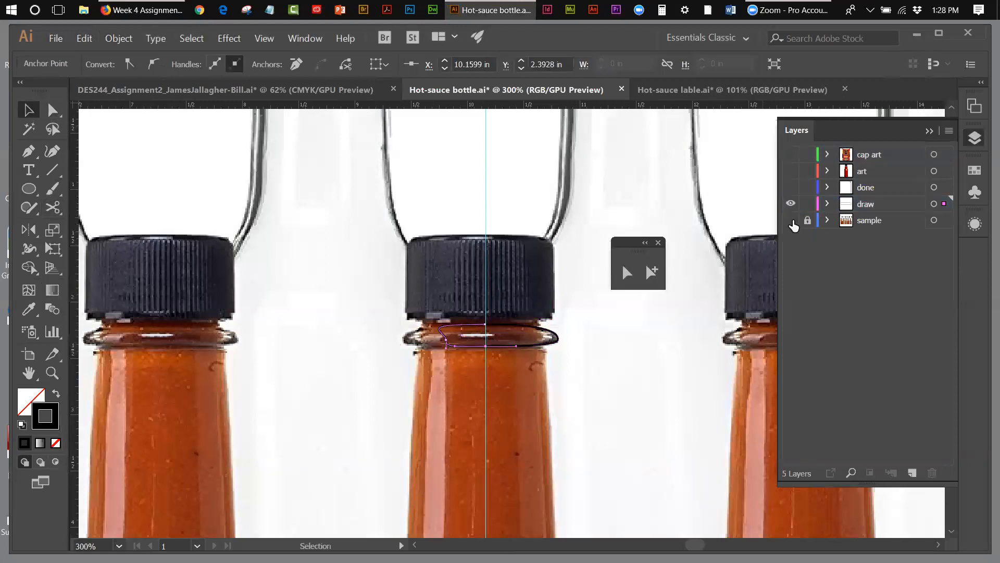
left_click(791, 221)
left_click(430, 304)
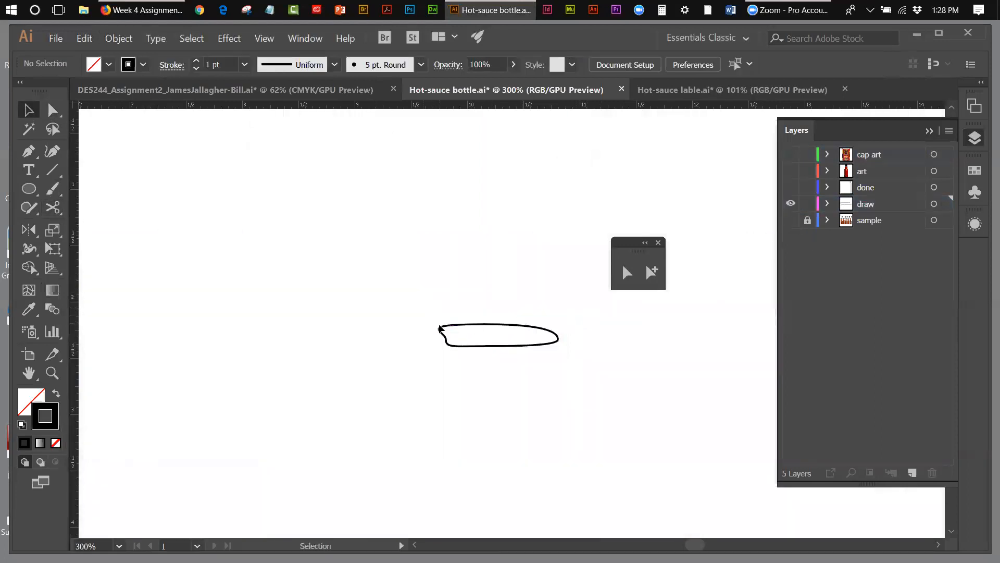
left_click(439, 329)
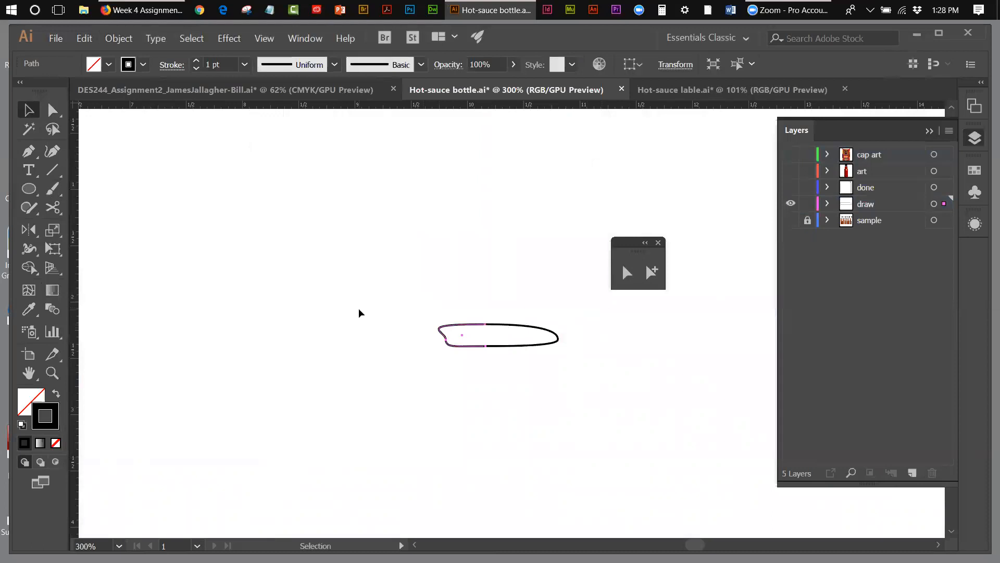
key("Delete")
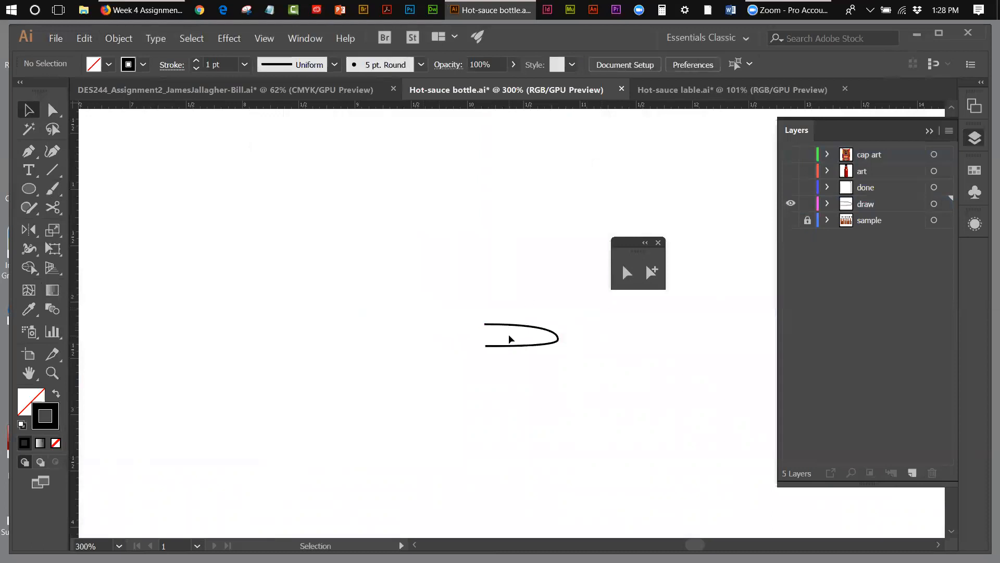
- Show the done and sample layers, move the ring half-profile from draw to done, and hide the done layer again
left_click(791, 188)
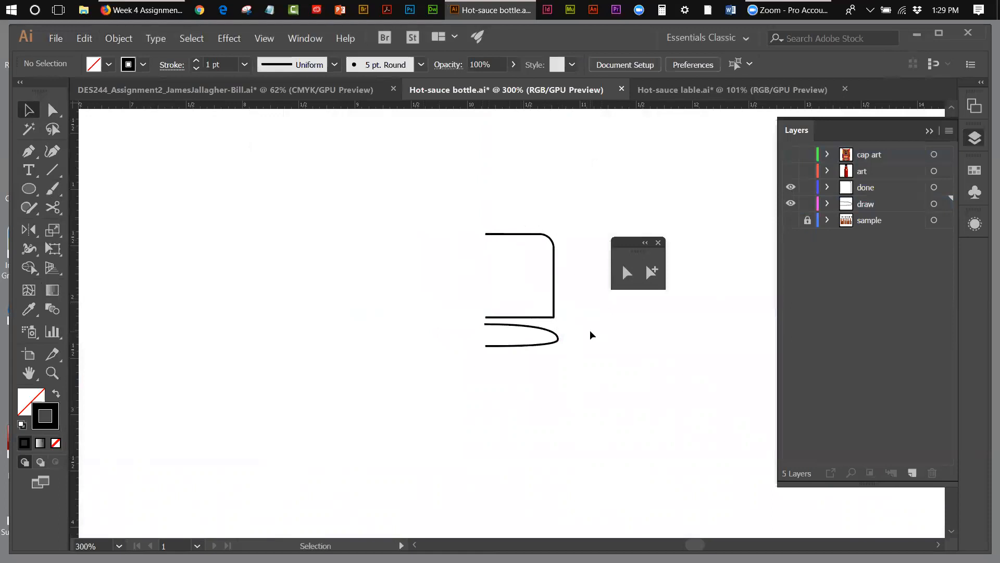
left_click(792, 220)
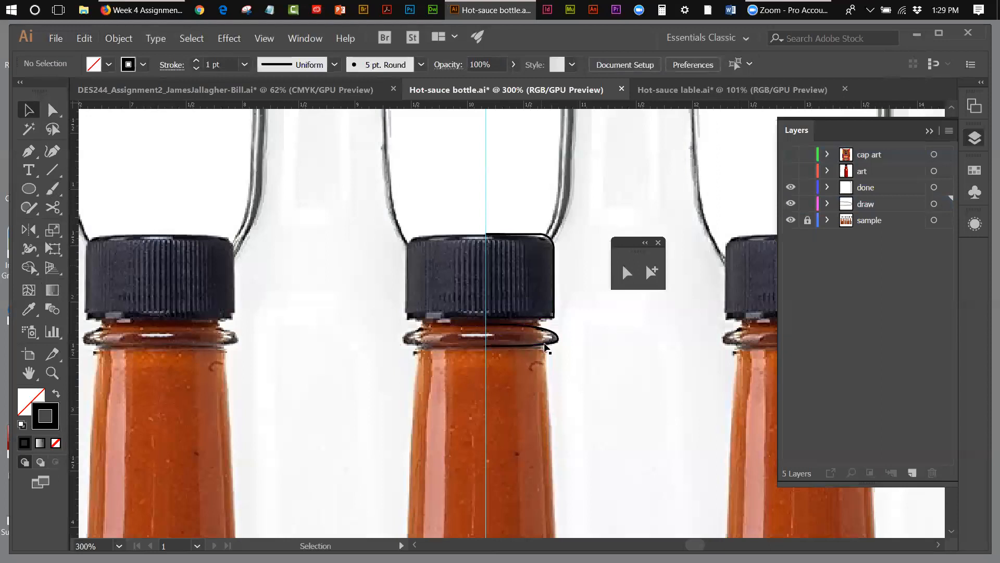
left_click(547, 346)
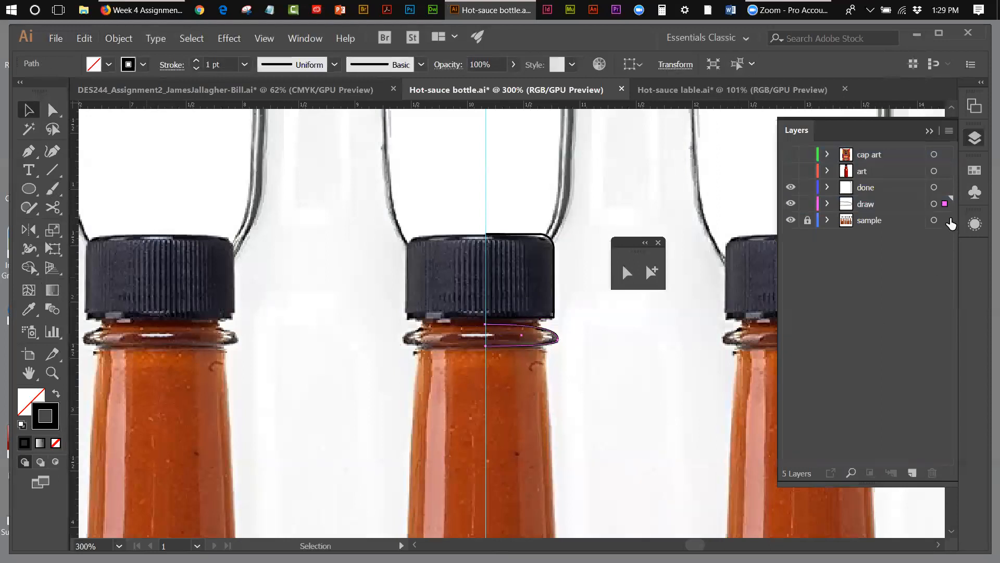
left_click_drag(944, 204, 946, 192)
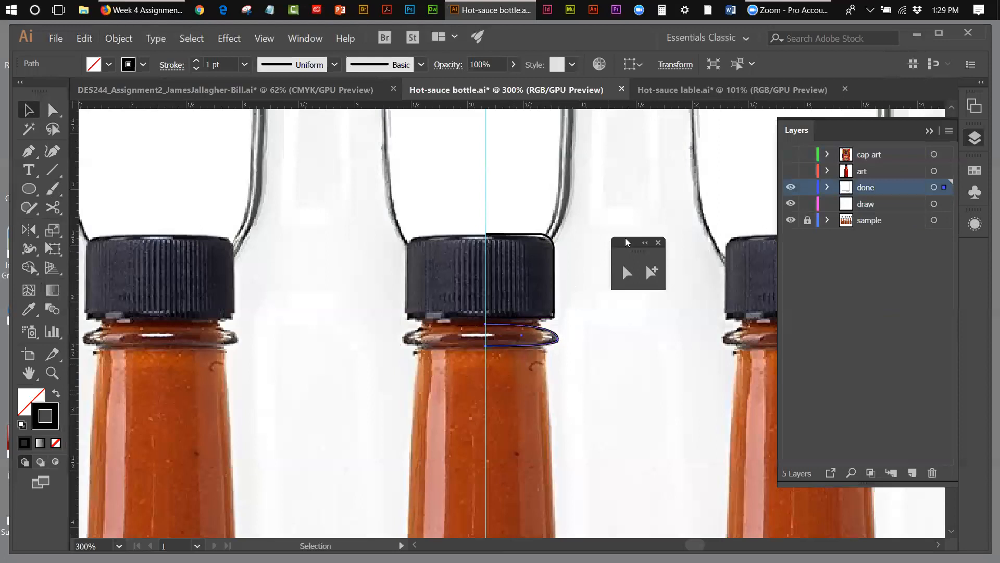
left_click(791, 187)
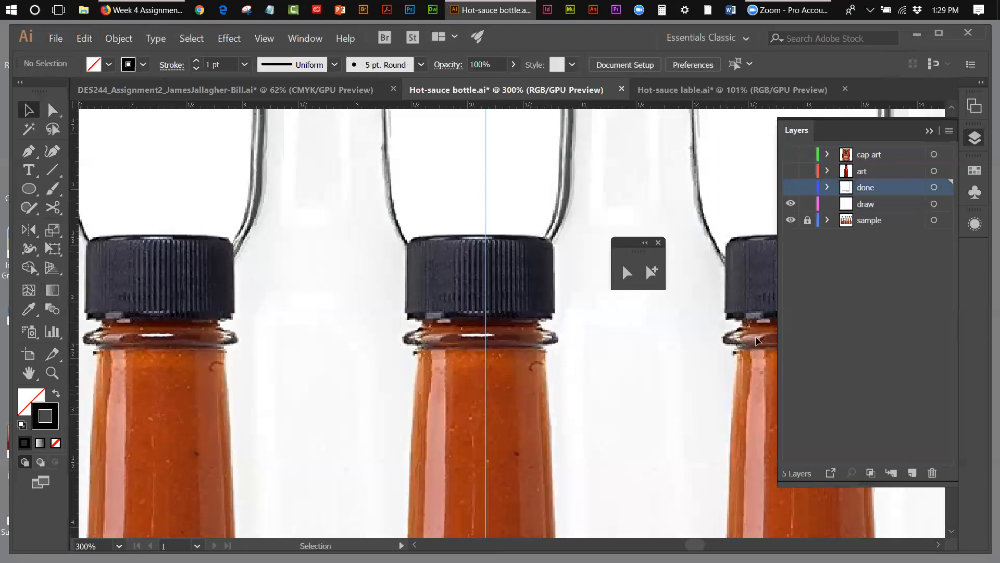
- On the draw layer, start the bottle half-profile with a Pen line inside the cap from the vertical guide to about X 10.67 in, Y 2.00 in
left_click(951, 531)
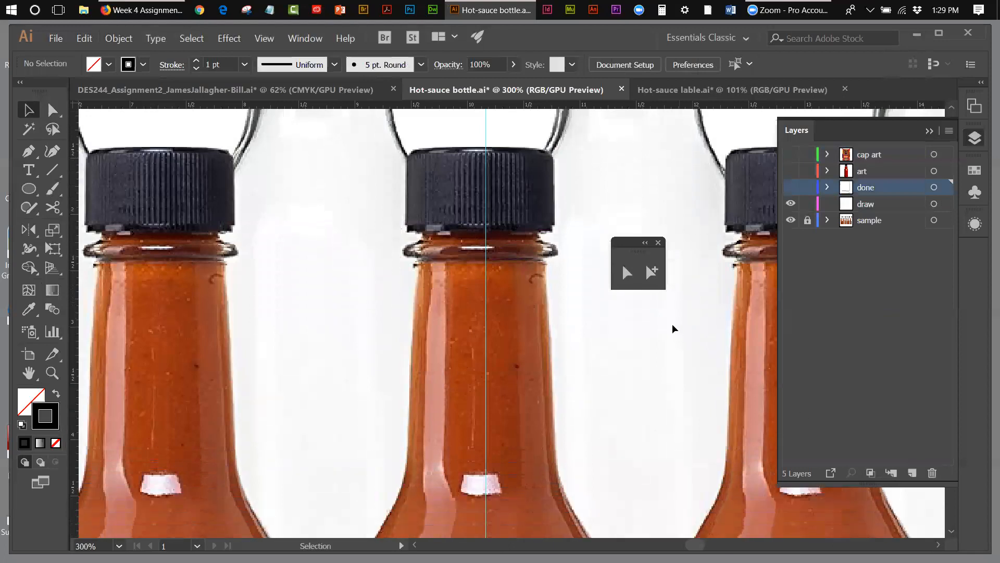
left_click(261, 39)
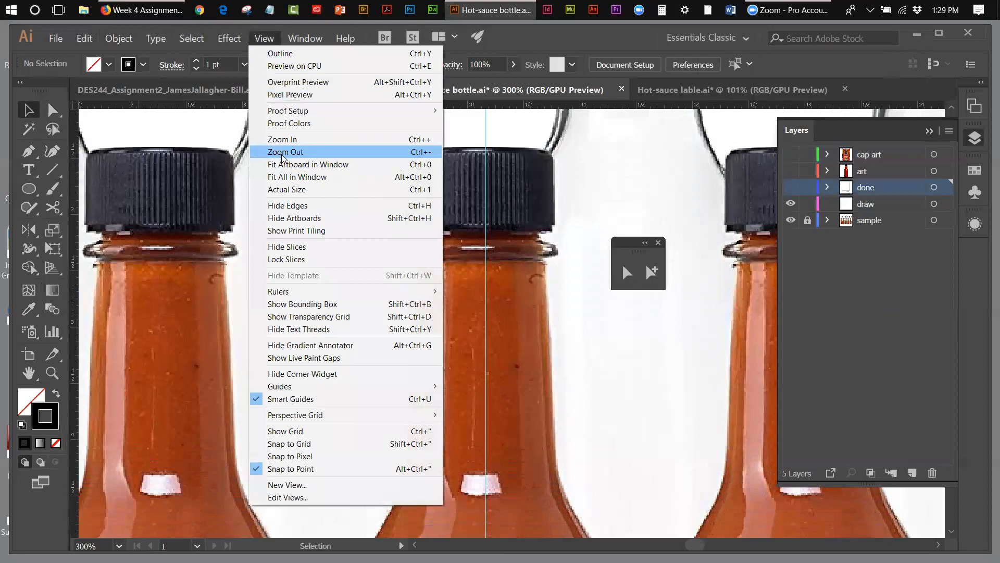
left_click(285, 152)
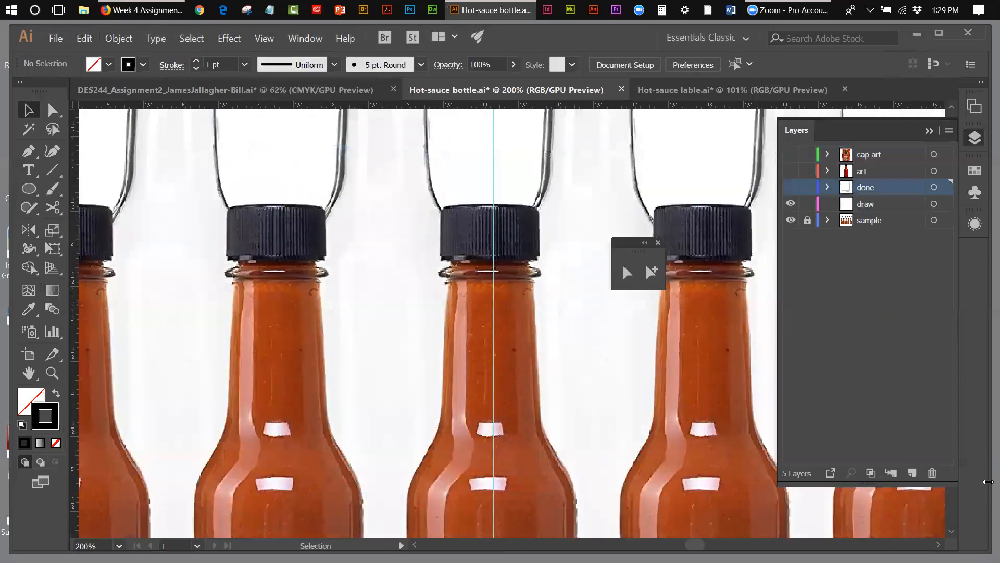
left_click(952, 531)
left_click(952, 532)
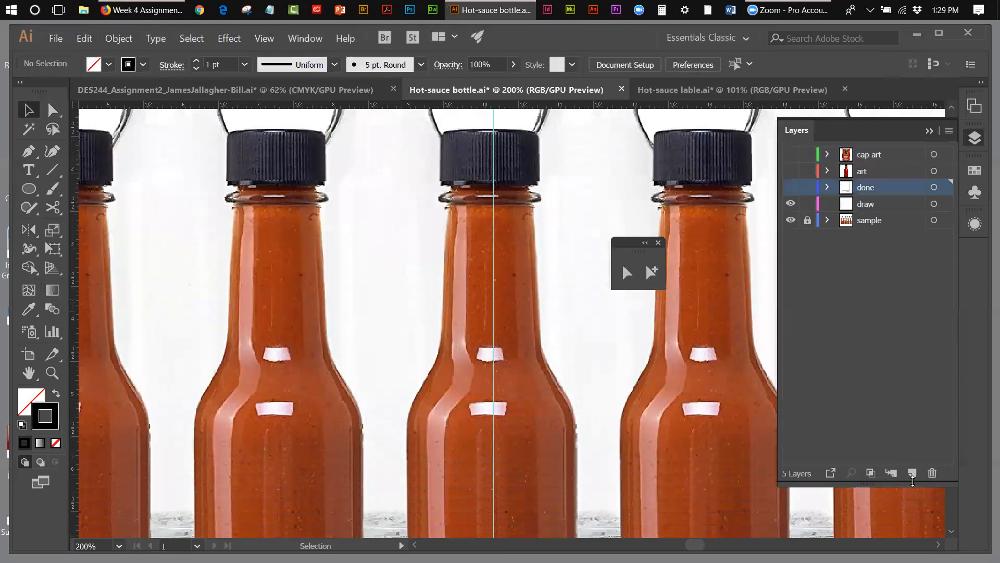
left_click(262, 38)
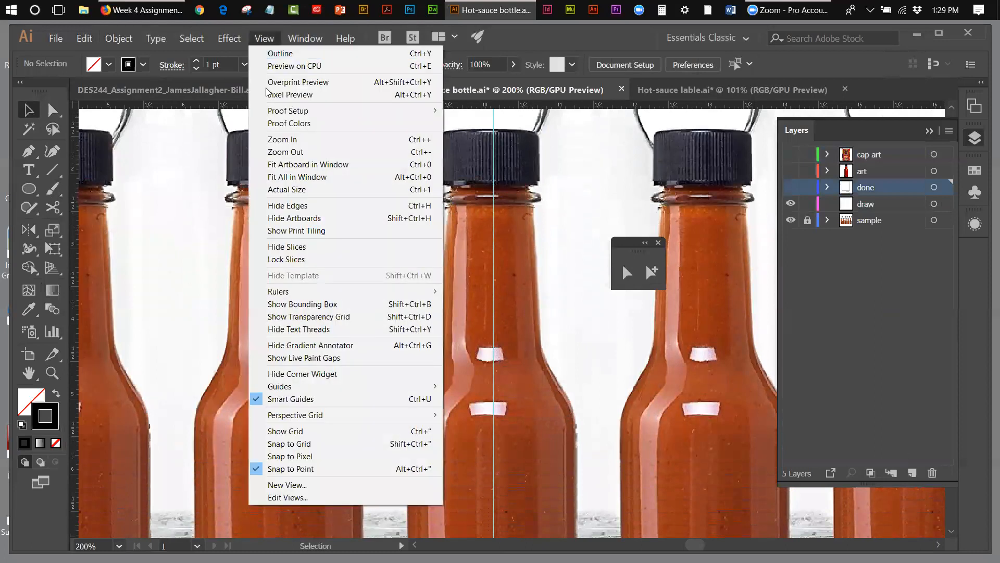
left_click(277, 153)
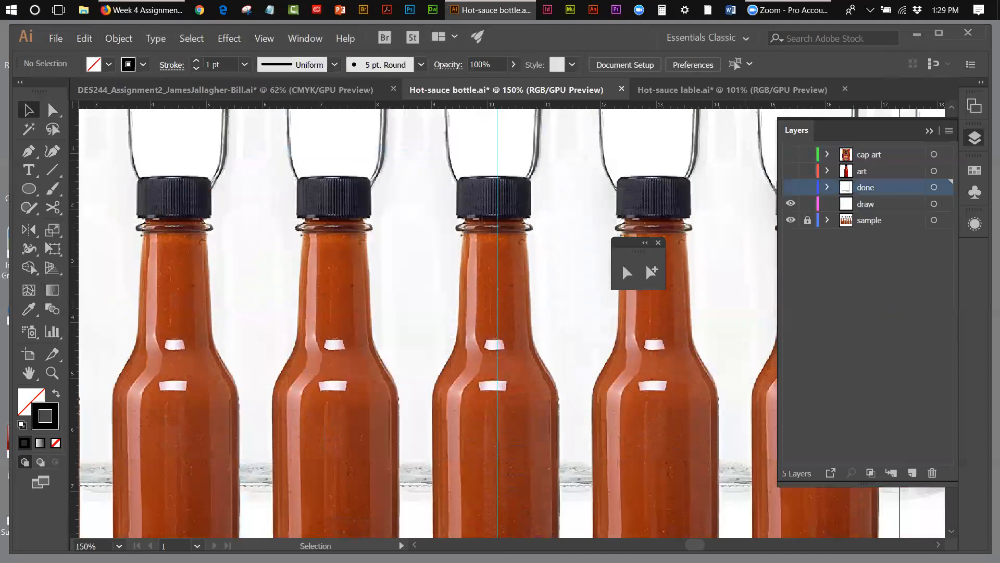
left_click_drag(695, 545, 697, 544)
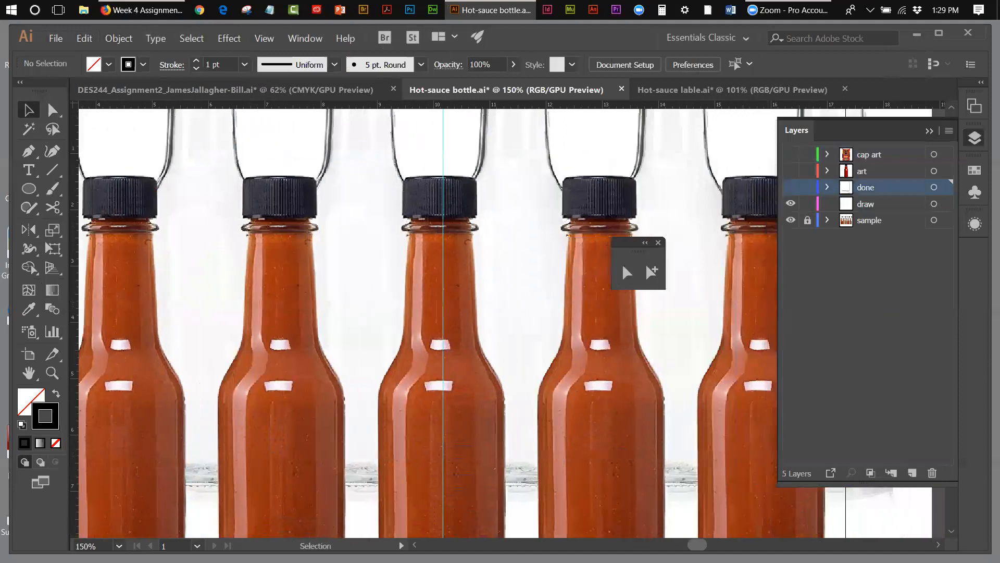
left_click(951, 531)
left_click(952, 533)
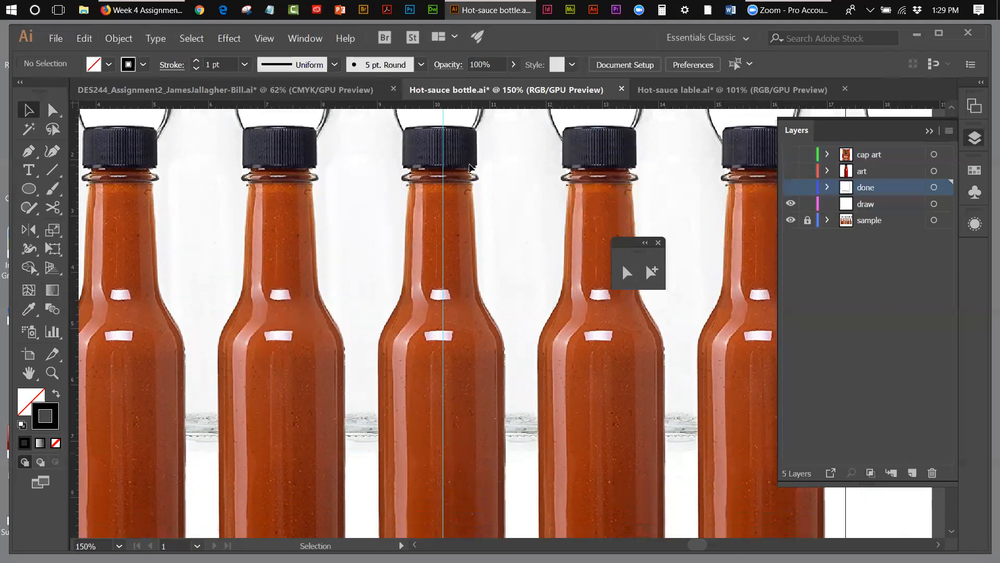
left_click(879, 203)
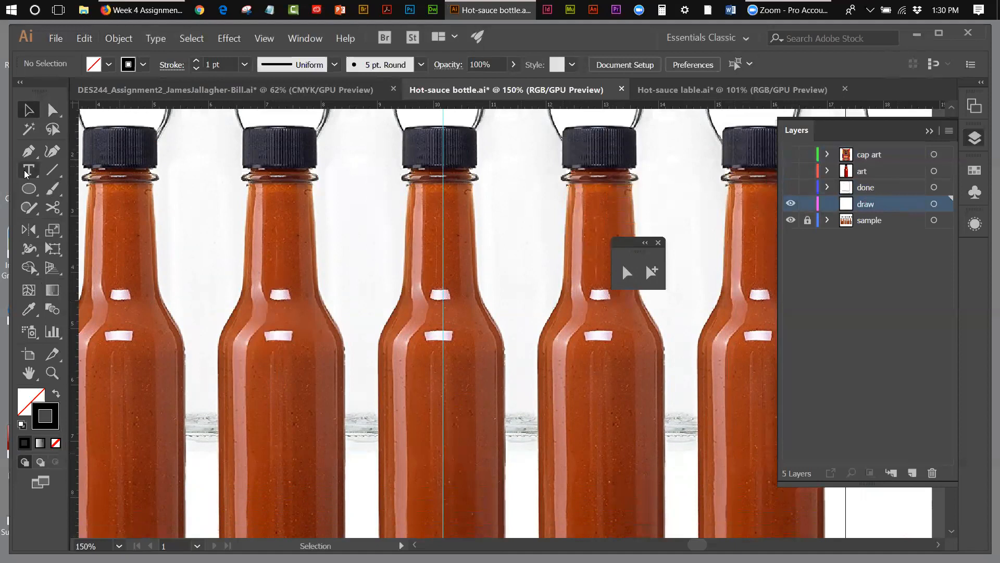
left_click(30, 154)
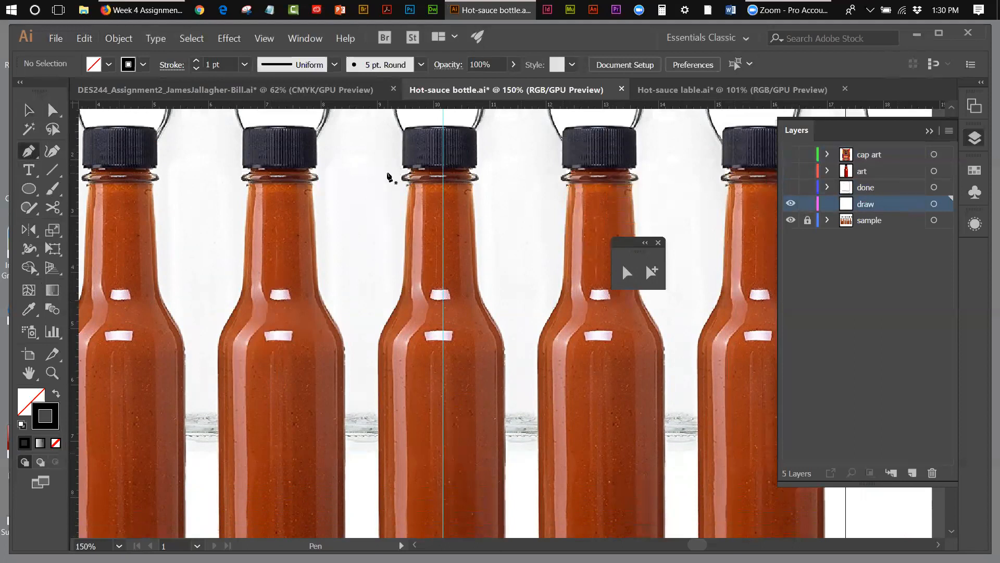
left_click(443, 159)
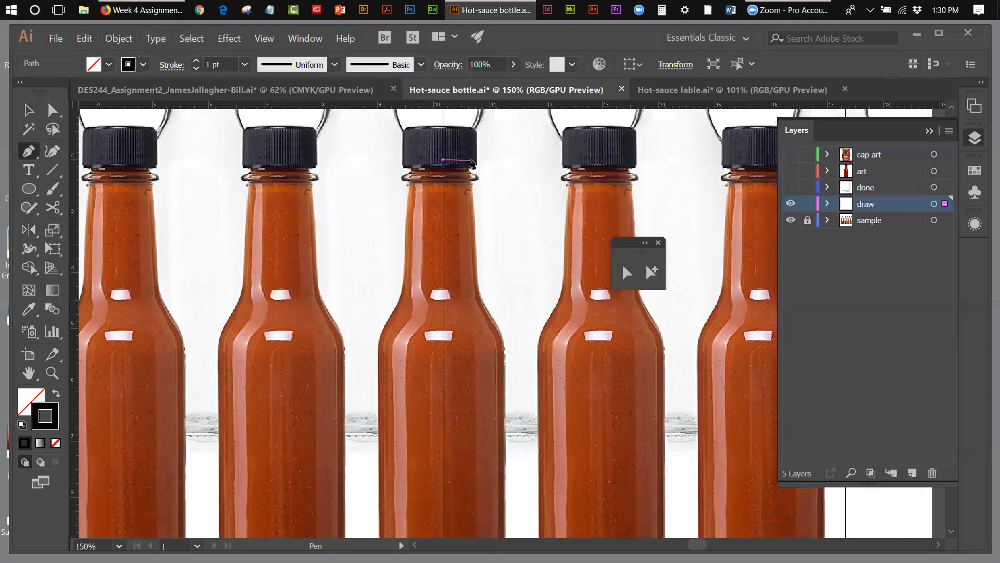
left_click(471, 160)
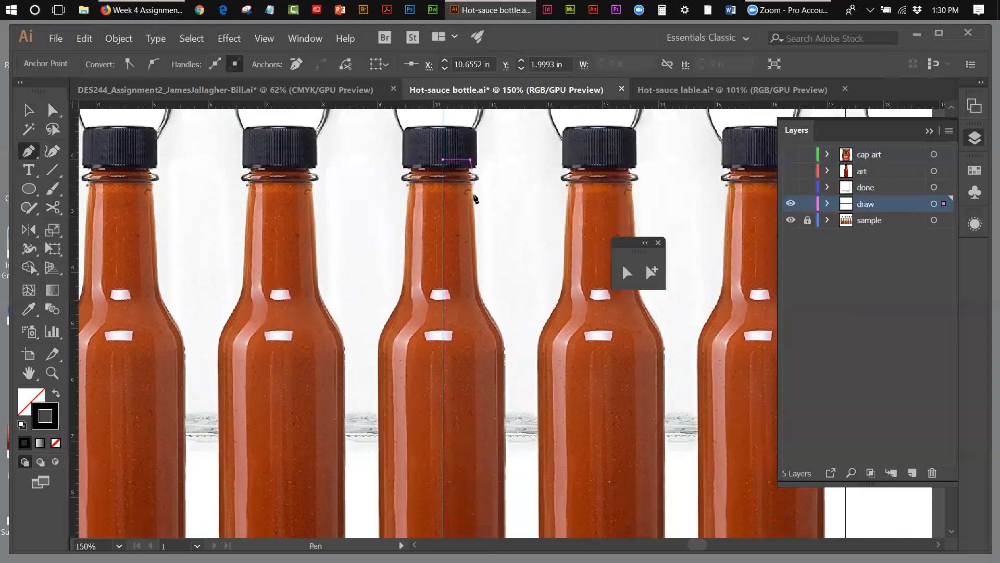
- Extend the bottle outline down the right edge of the neck to about X 10.77 in, Y 4.11 in
left_click(478, 282, "ctrl")
left_click(470, 159)
left_click(477, 279)
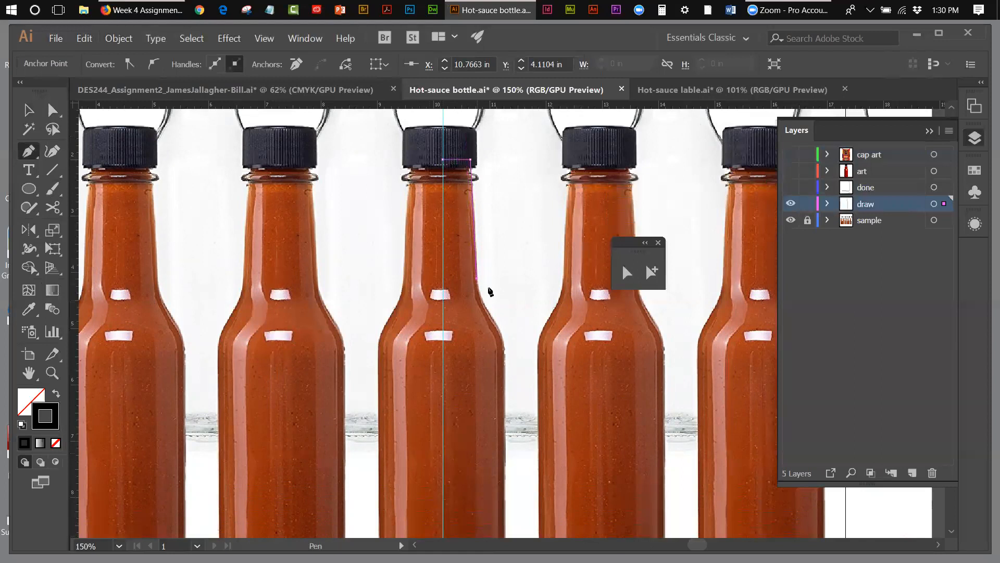
- Trace the bottle's right shoulder with curved segments, joining the straight body side at about X 11.27 in, Y 5.64 in
left_click(498, 328)
left_click_drag(481, 314, 515, 344)
left_click(499, 332)
left_click(505, 364)
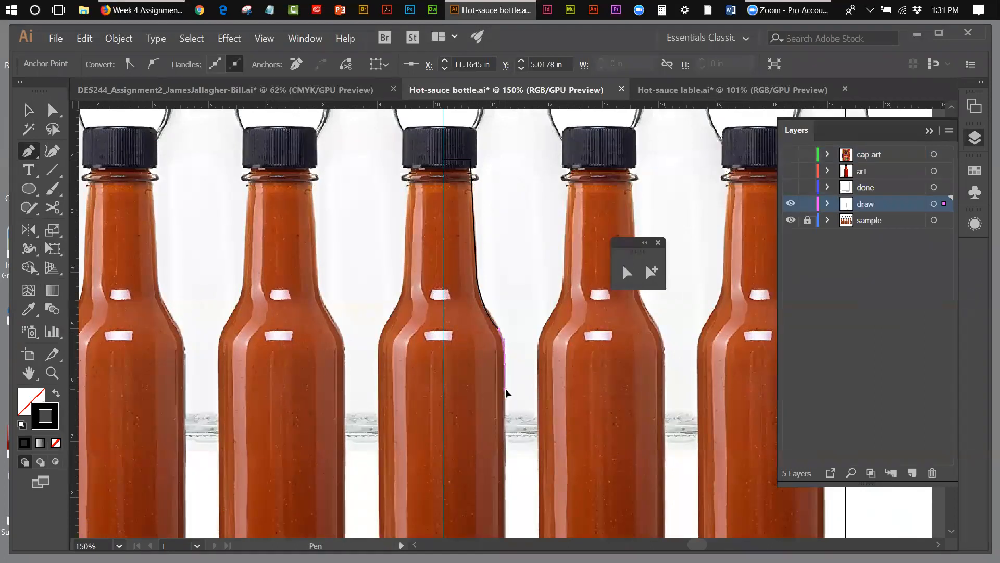
left_click(505, 389)
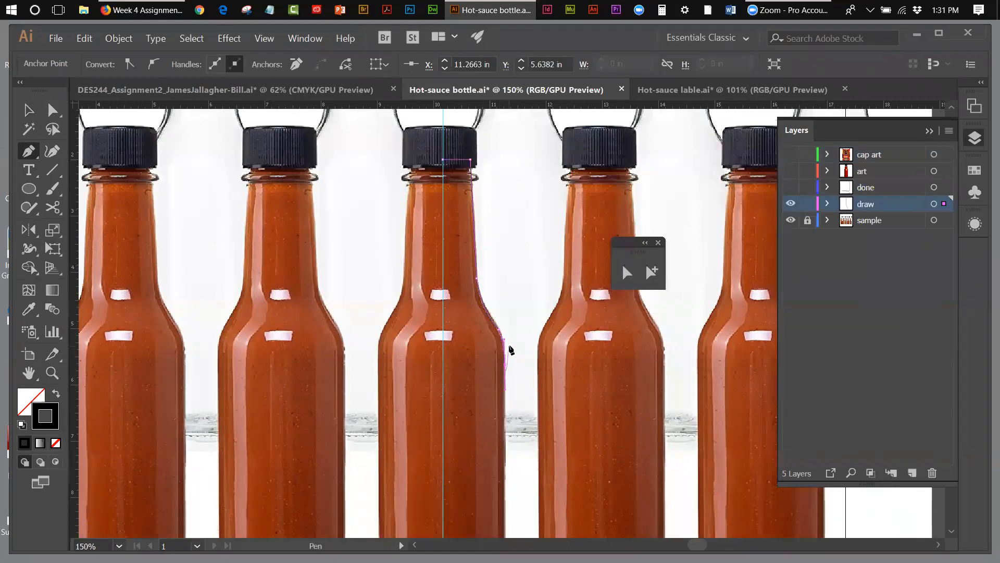
left_click(505, 365)
- Extend the outline down the body's right side to about Y 9.61 in, and curve it round the base corner to about X 10.93 in
left_click(939, 545)
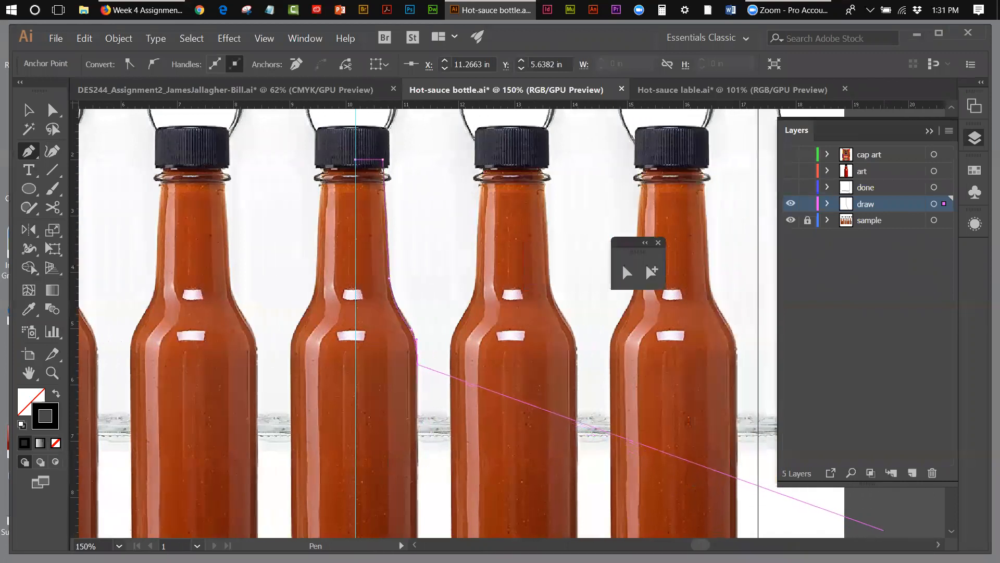
left_click(951, 532)
scroll(950, 531, "down", 5)
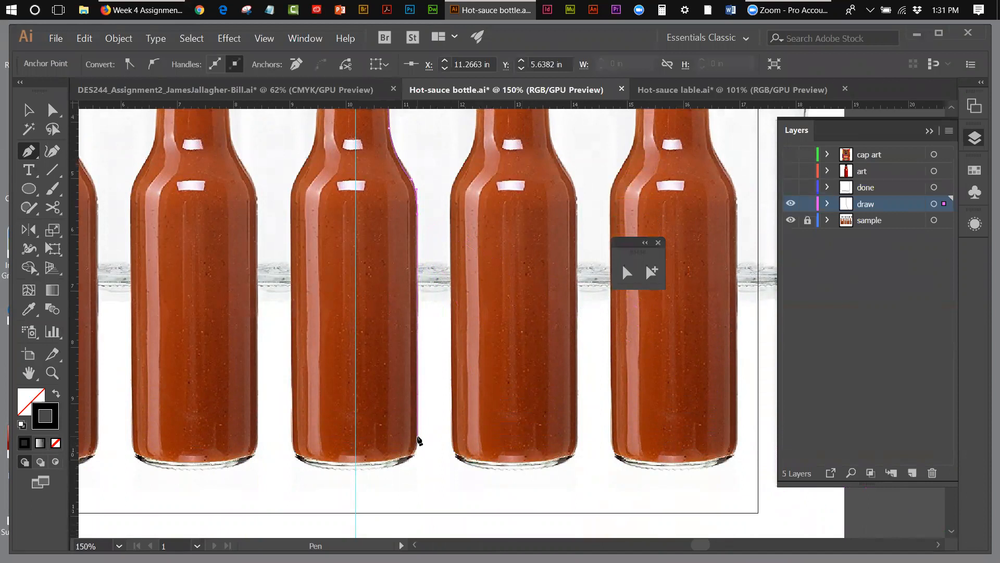
left_click(417, 440)
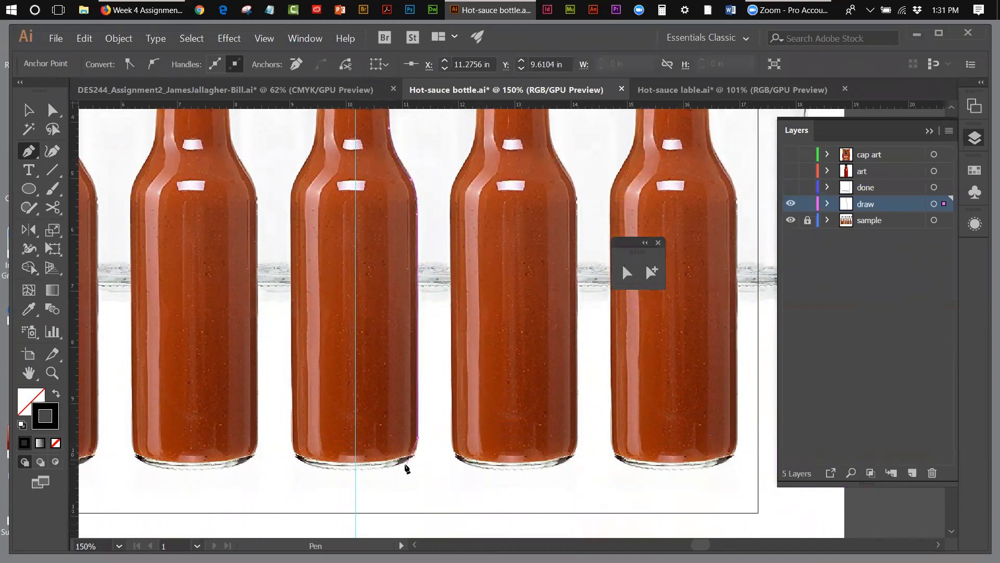
left_click_drag(399, 463, 377, 467)
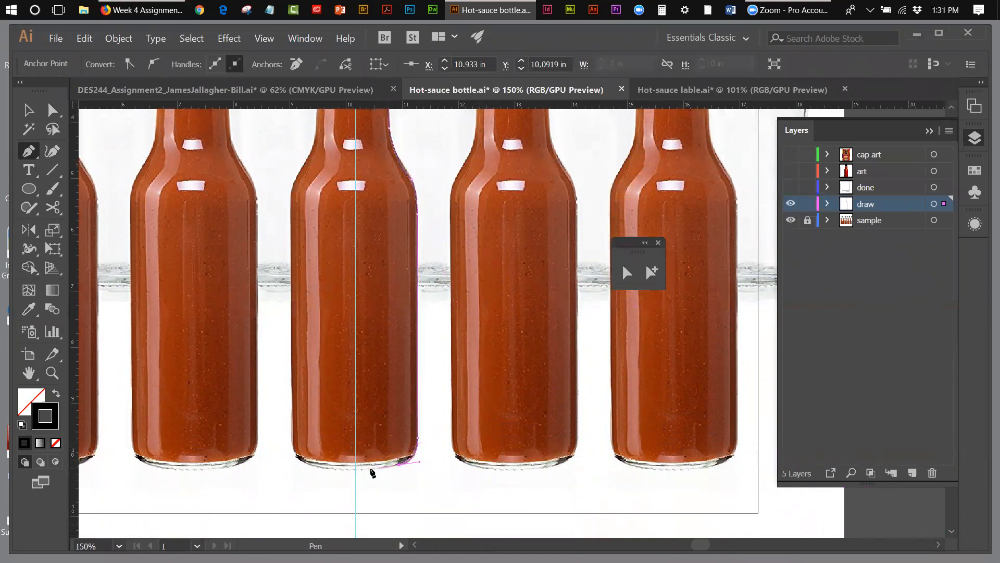
- Finish the bottle half-profile along the base with an end point on the vertical guide at about X 10.16 in, Y 10.10 in
left_click(356, 469, "ctrl")
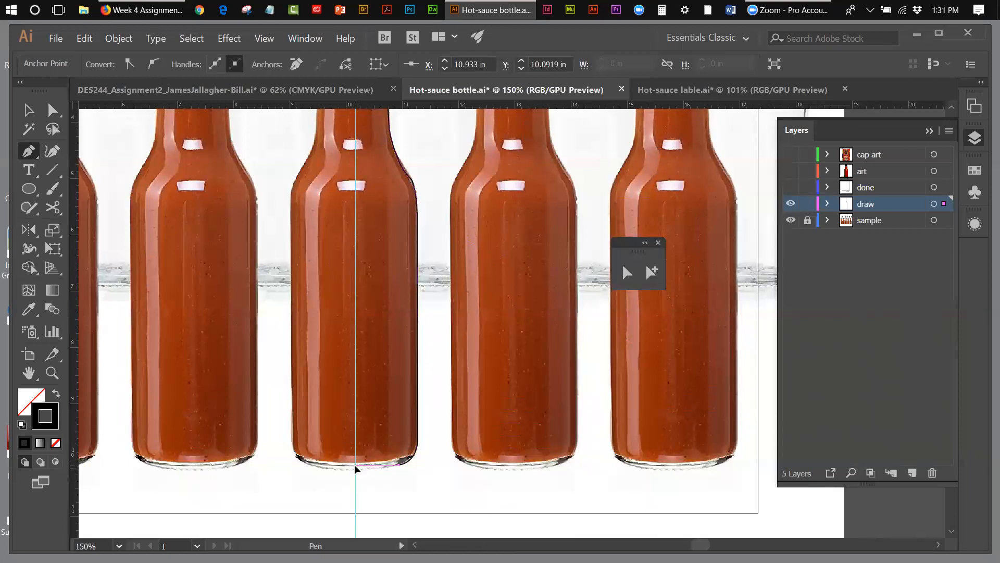
left_click(356, 469, "ctrl")
left_click(356, 468)
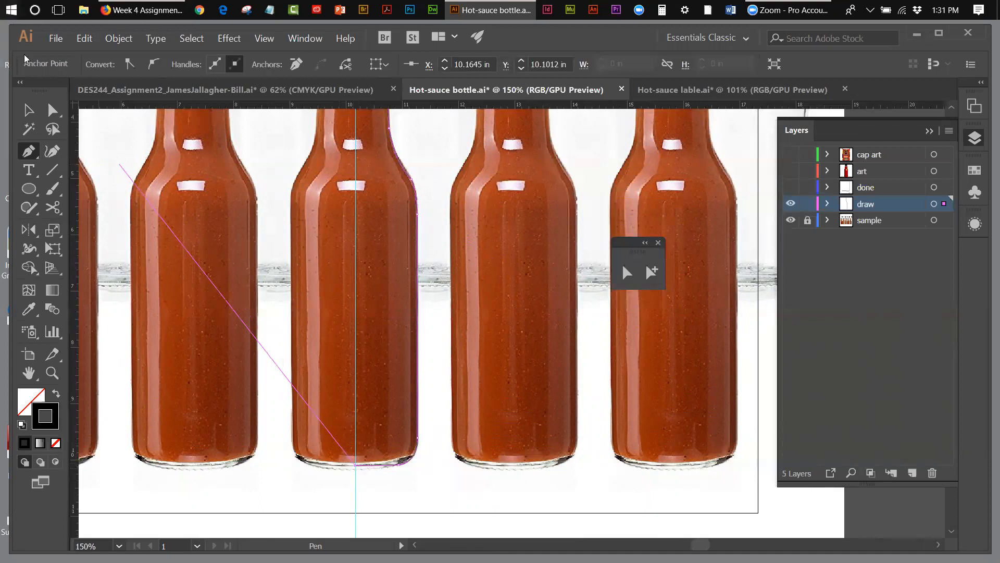
- Hide the sample layer and deselect the bottle half-profile to check its shape from base to neck
left_click(28, 109)
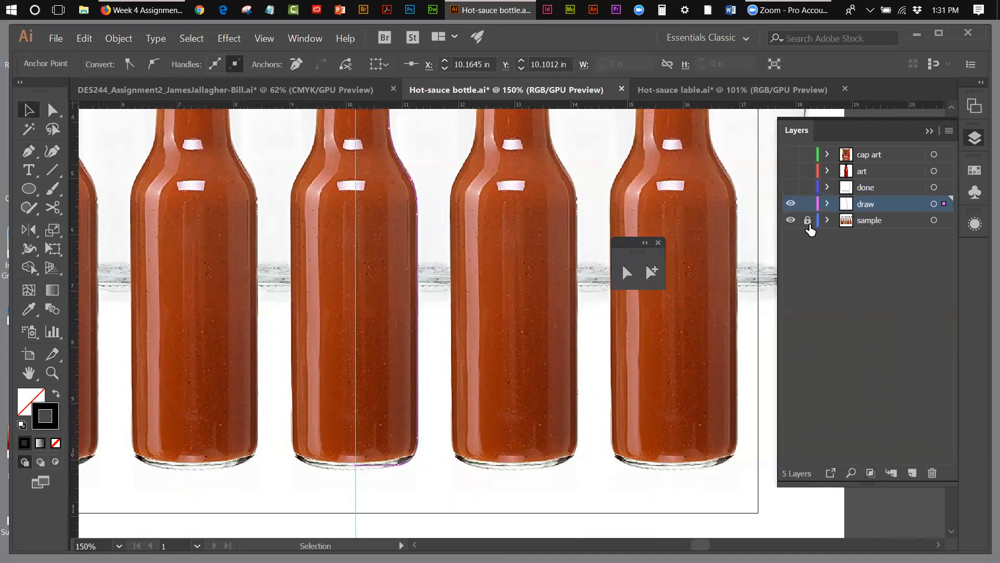
left_click(792, 220)
left_click(474, 429)
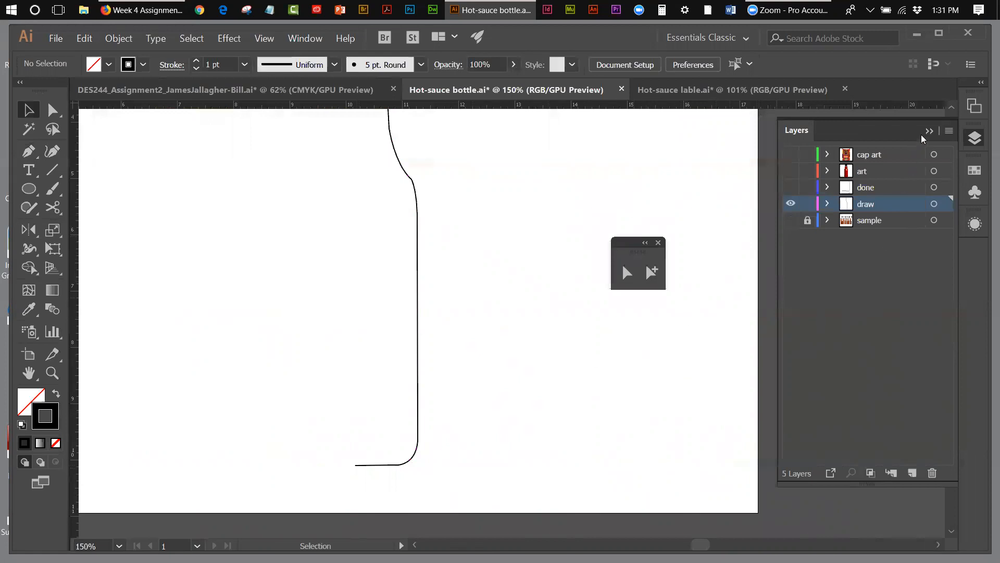
left_click(953, 107)
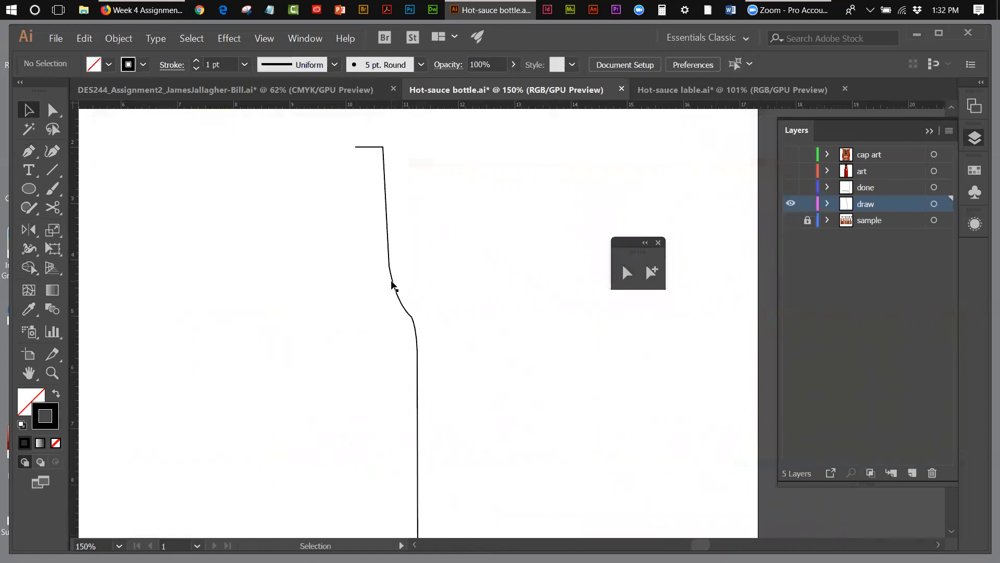
- Smooth the bottle half-profile where the neck bends into the shoulder and where the shoulder meets the body, using the Smooth tool
left_click(393, 286)
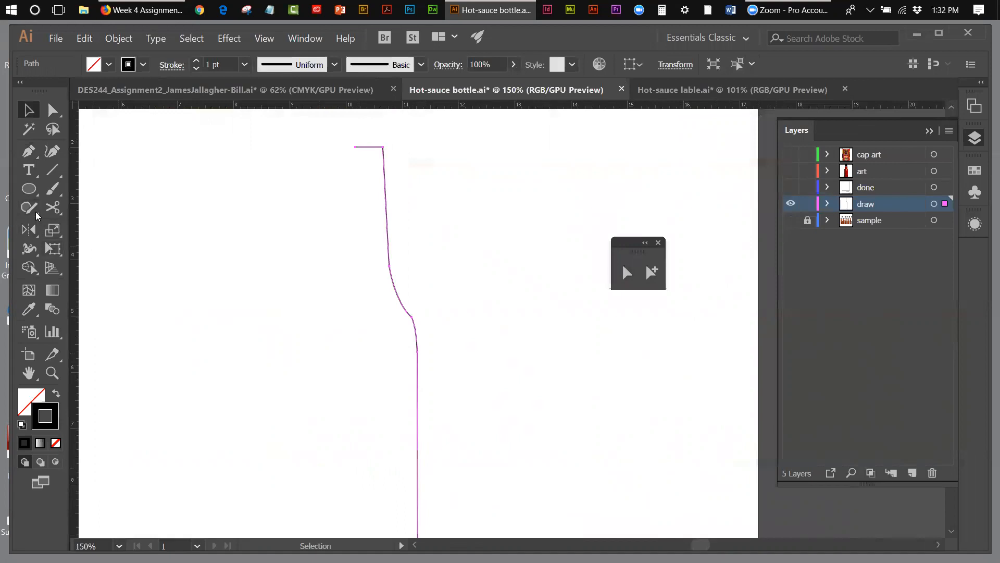
left_click(45, 189)
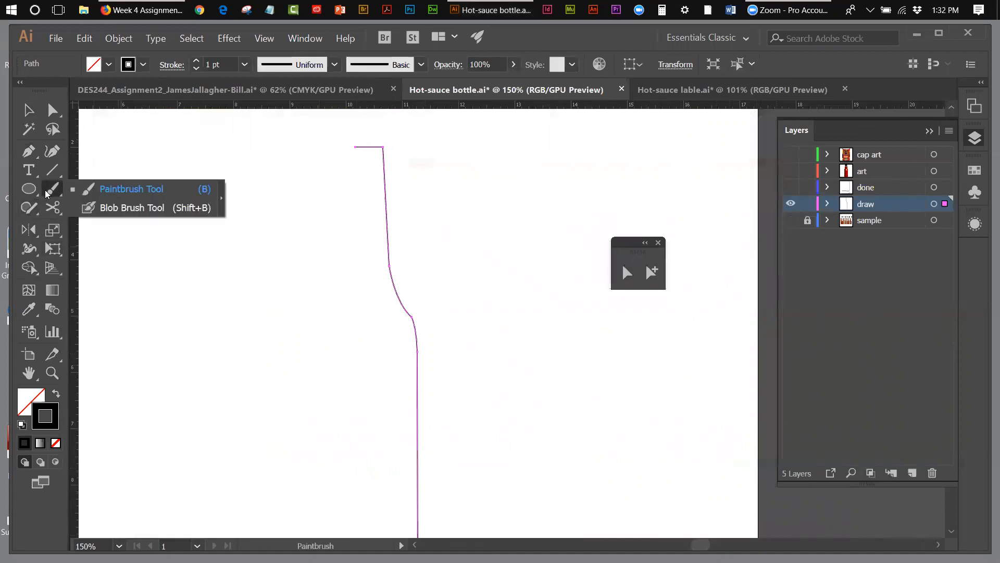
left_click(45, 174)
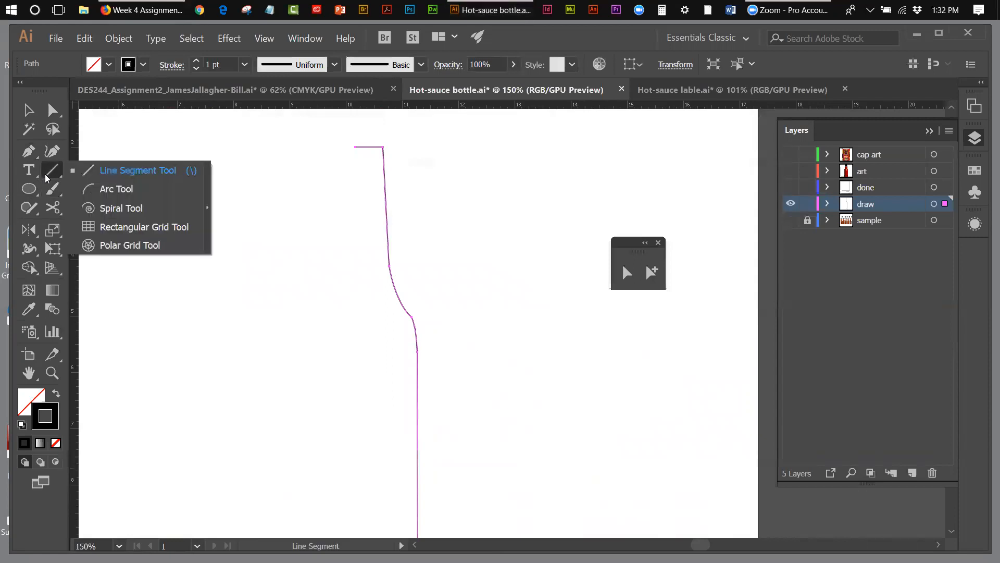
left_click(27, 208)
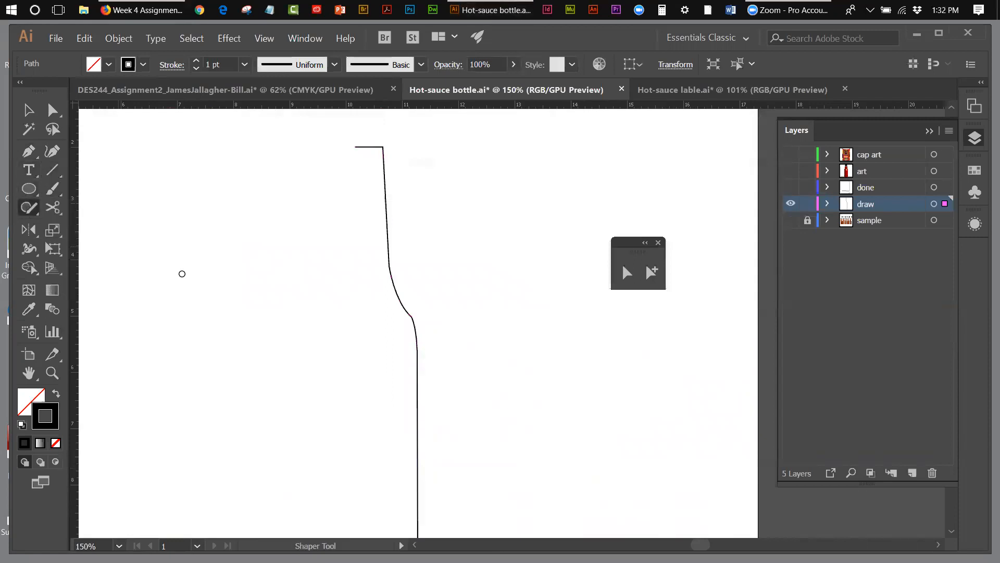
left_click(80, 245)
left_click_drag(412, 316, 418, 357)
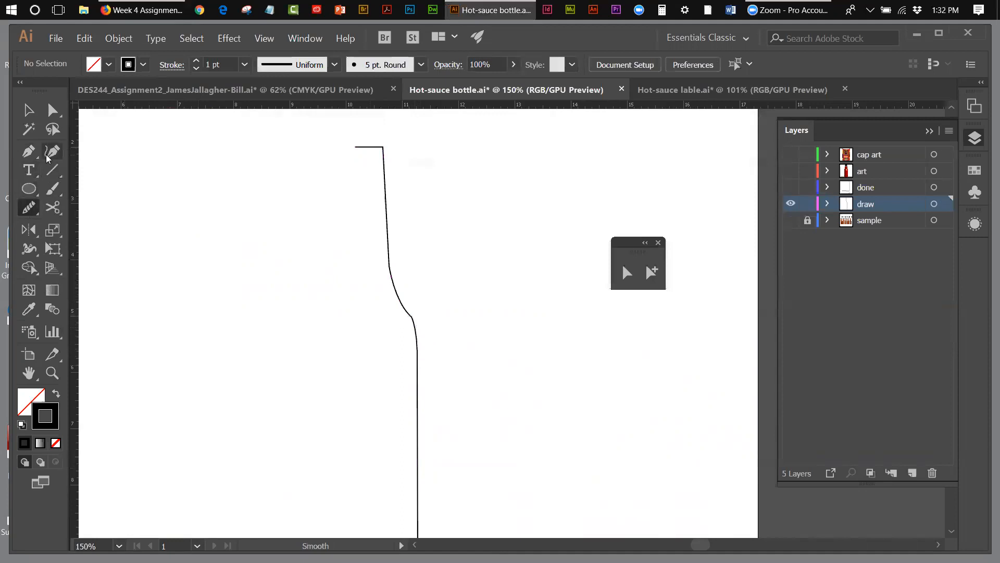
left_click(29, 110)
left_click(412, 319)
left_click(32, 207)
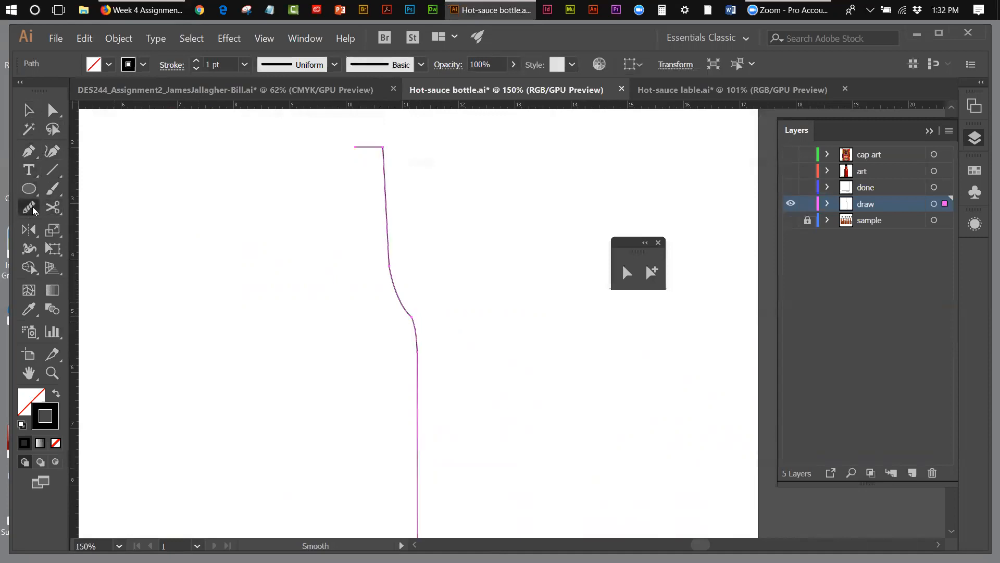
left_click_drag(389, 256, 389, 284)
mouse_move(403, 308)
left_mouse_down()
mouse_move(417, 333)
mouse_move(418, 396)
left_mouse_up()
left_click_drag(407, 310, 417, 360)
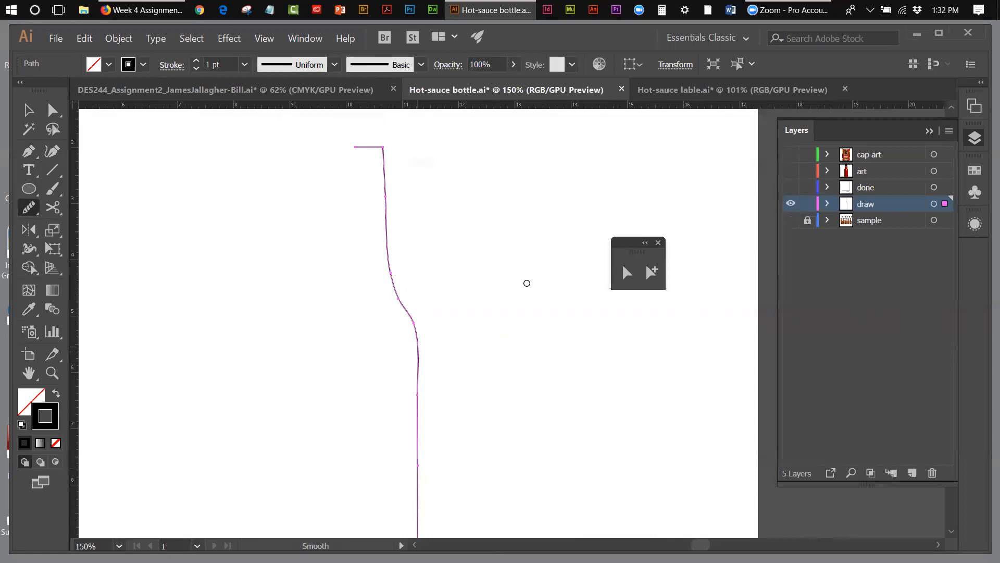
- Reshape the shoulder curve by pulling down the lower handle of its anchor at about X 11.20 in, Y 5.13 in
left_click(628, 273)
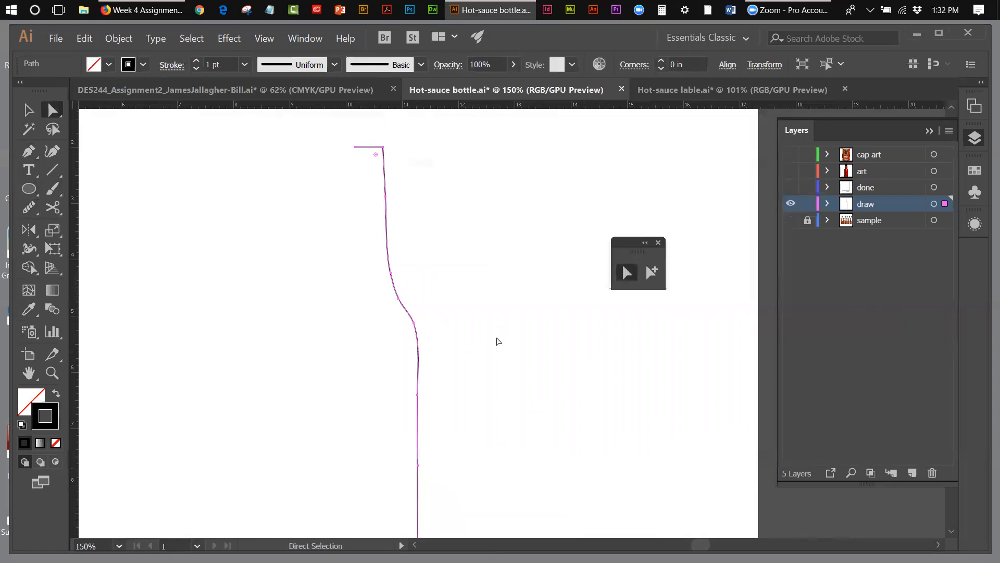
left_click(414, 325)
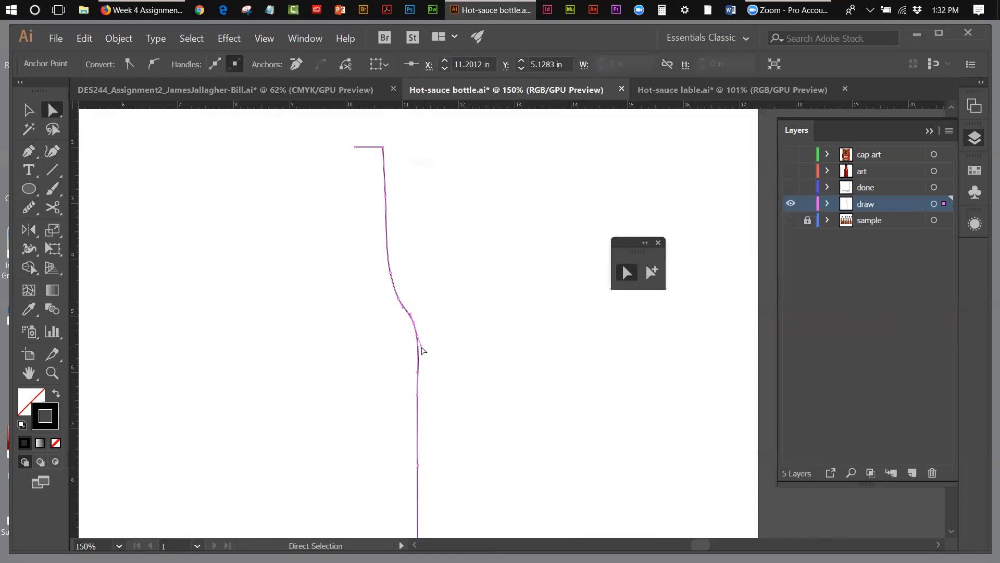
left_click_drag(420, 344, 425, 354)
left_click(537, 288)
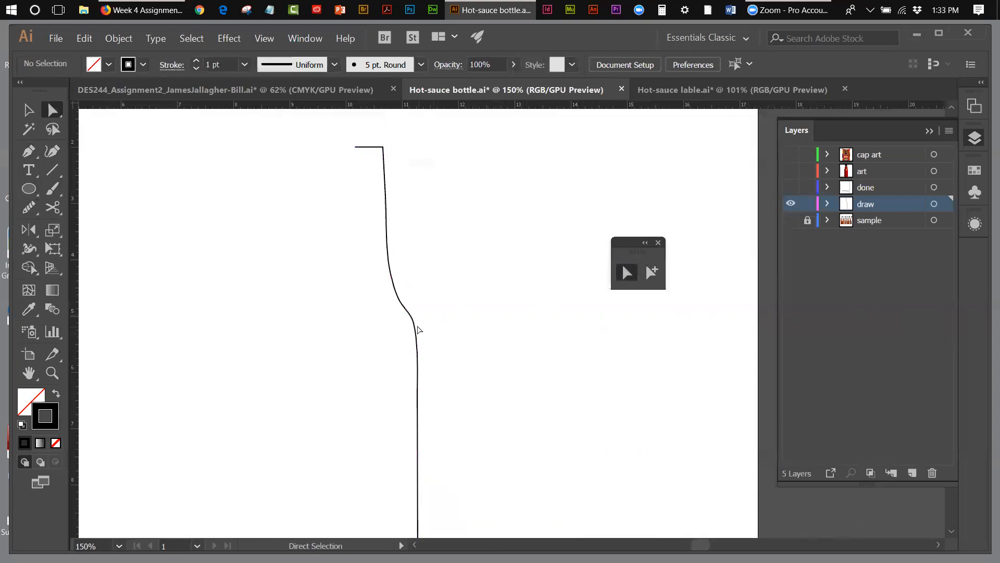
- Readjust the lower handle of the shoulder anchor to refine the curve into the body side, undoing a stray change to the side anchor
left_click(415, 329)
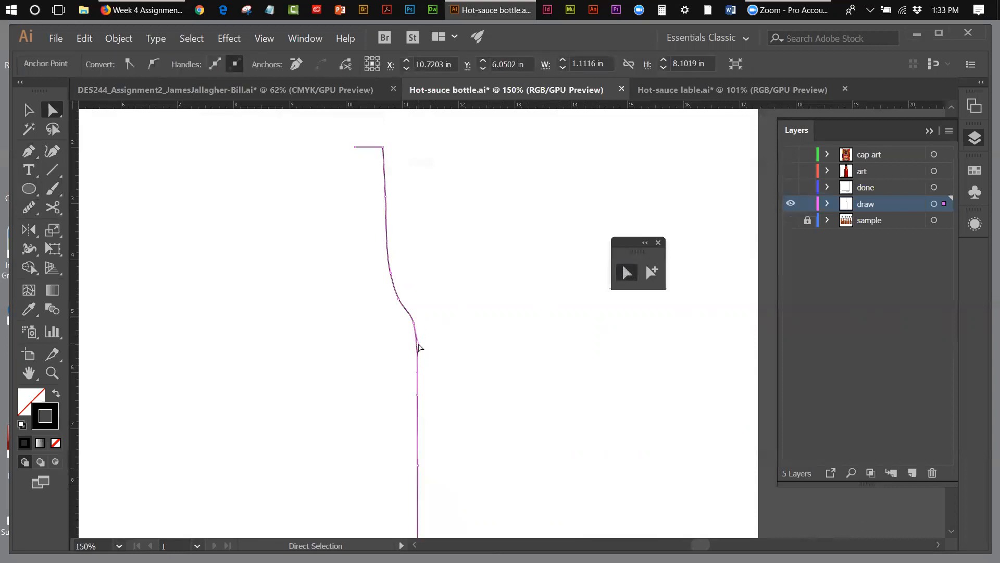
left_click(418, 396)
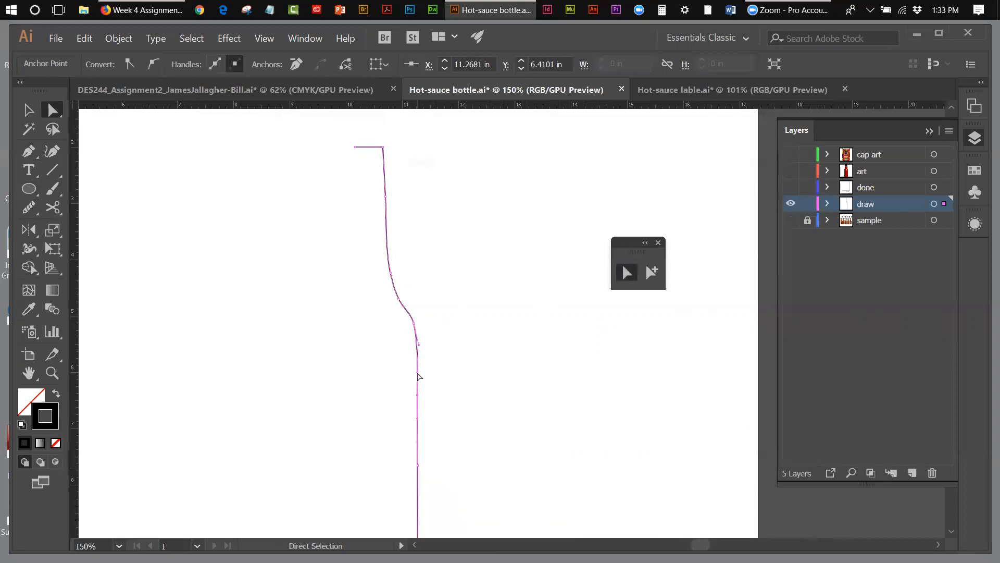
left_click_drag(419, 399, 423, 397)
key("ctrl+z")
left_click_drag(421, 348, 419, 346)
left_click(513, 309)
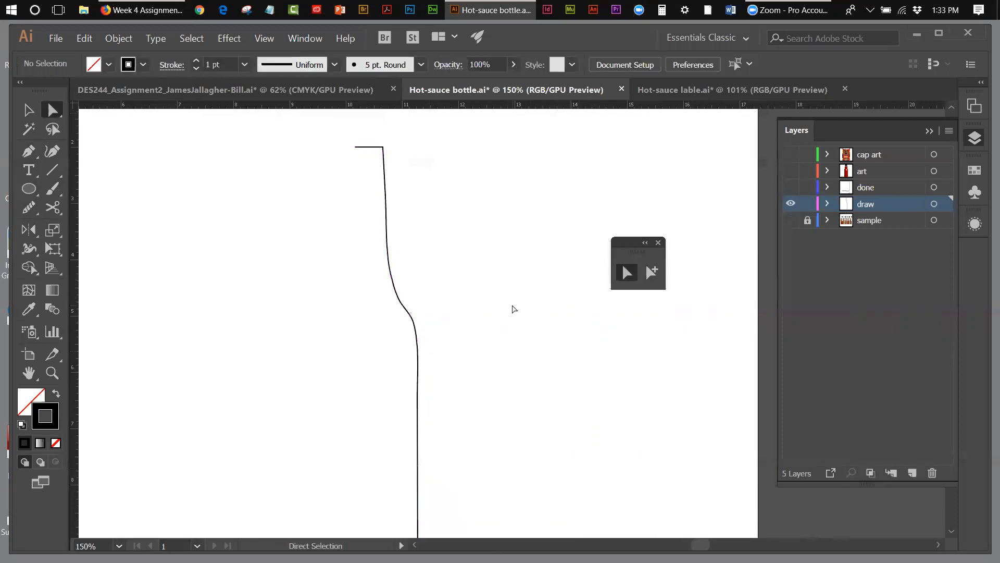
- Smooth the outline again from the lower neck curve over the shoulder to the top of the body side
left_click(411, 317)
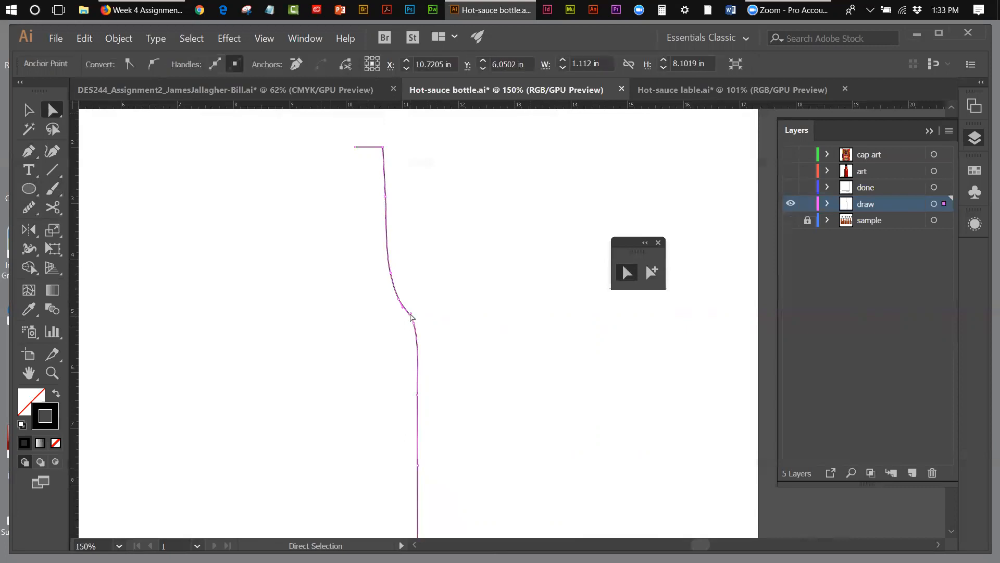
left_click(30, 208)
mouse_move(407, 311)
left_mouse_down()
mouse_move(398, 297)
mouse_move(418, 363)
left_mouse_up()
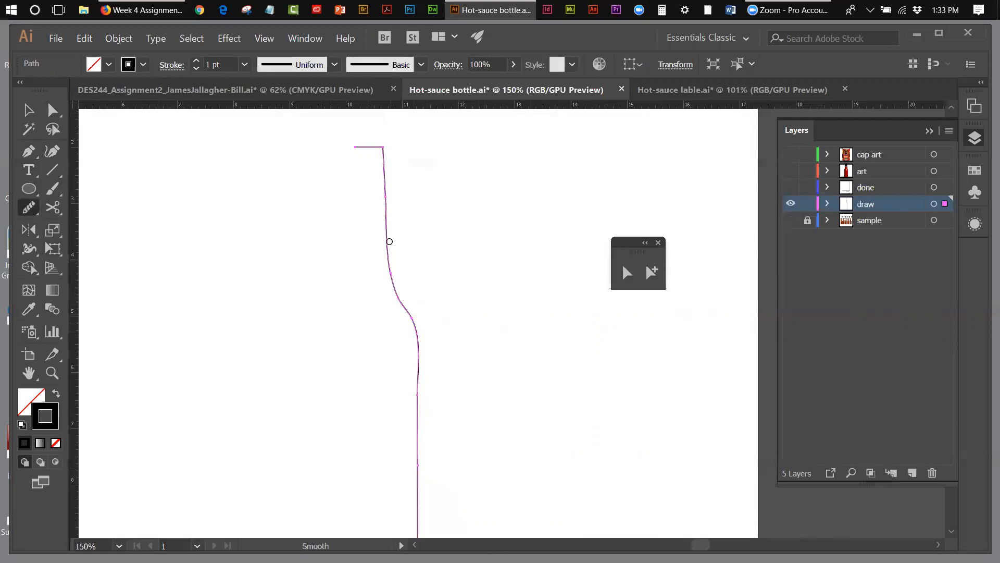
- Select the anchor below the shoulder on the bottle's straight body side and nudge it upward
key("ctrl")
left_click(263, 38)
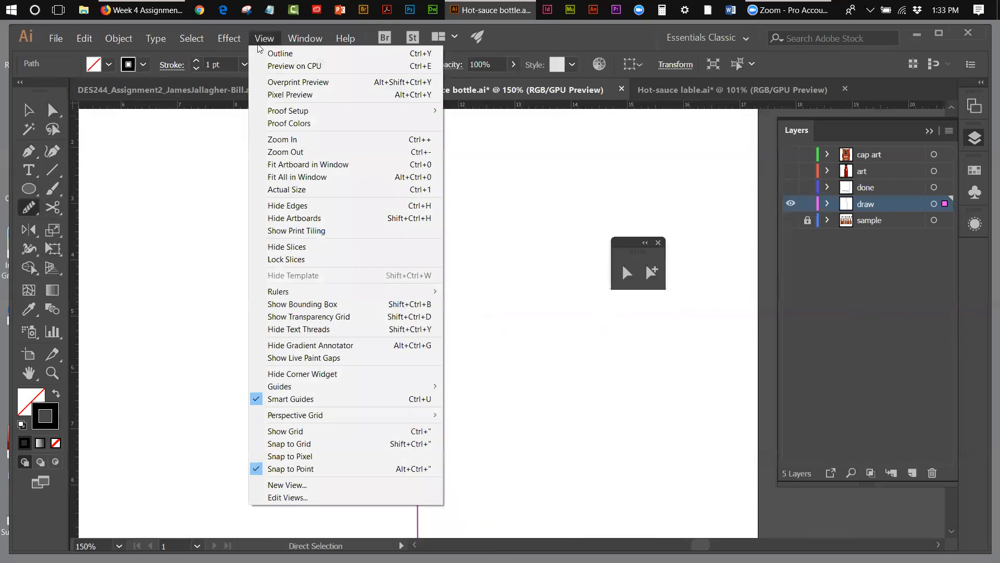
left_click(271, 165)
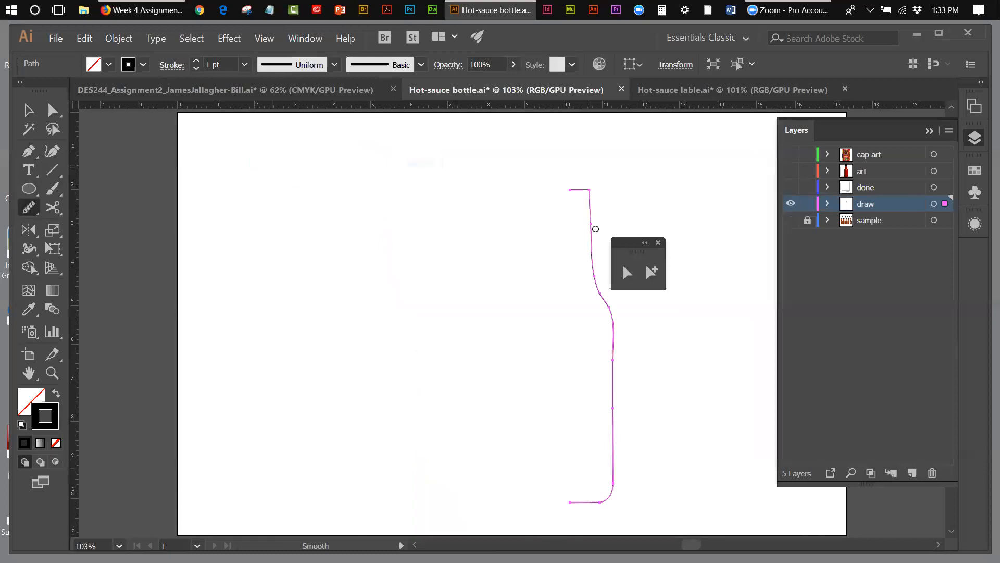
left_click_drag(627, 249, 689, 228)
key("v")
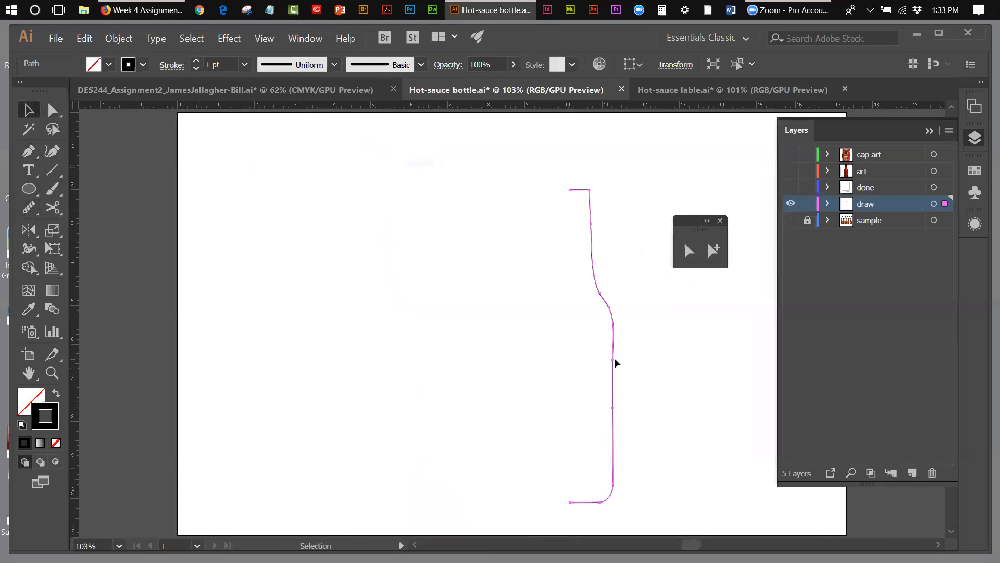
left_click(52, 111)
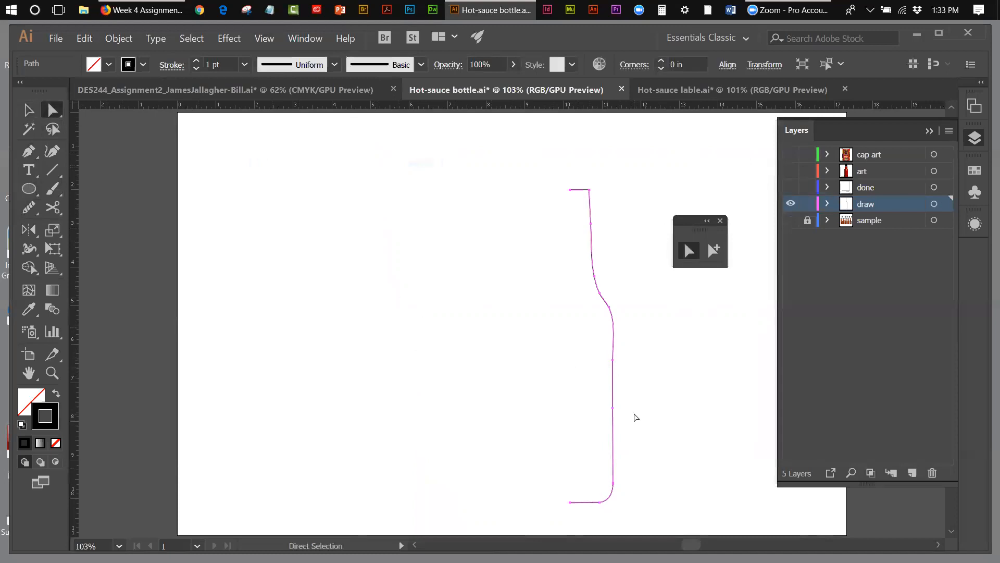
left_click(635, 415)
left_click(612, 360)
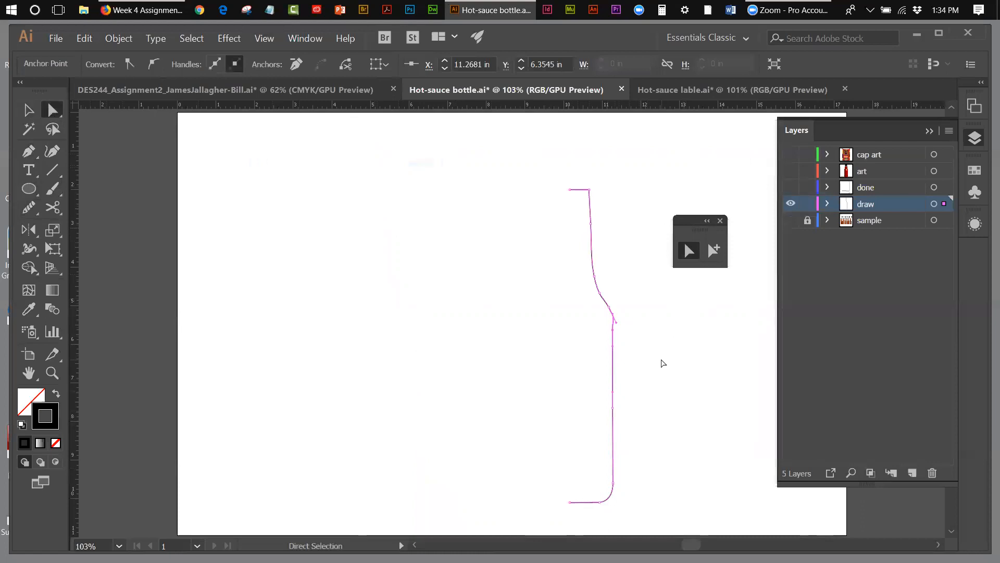
key("Up")
key("Up")
- Detach the pen tools as a floating panel and try to delete the body-side anchor at about X 11.27 in, Y 7.66 in
left_click(613, 410)
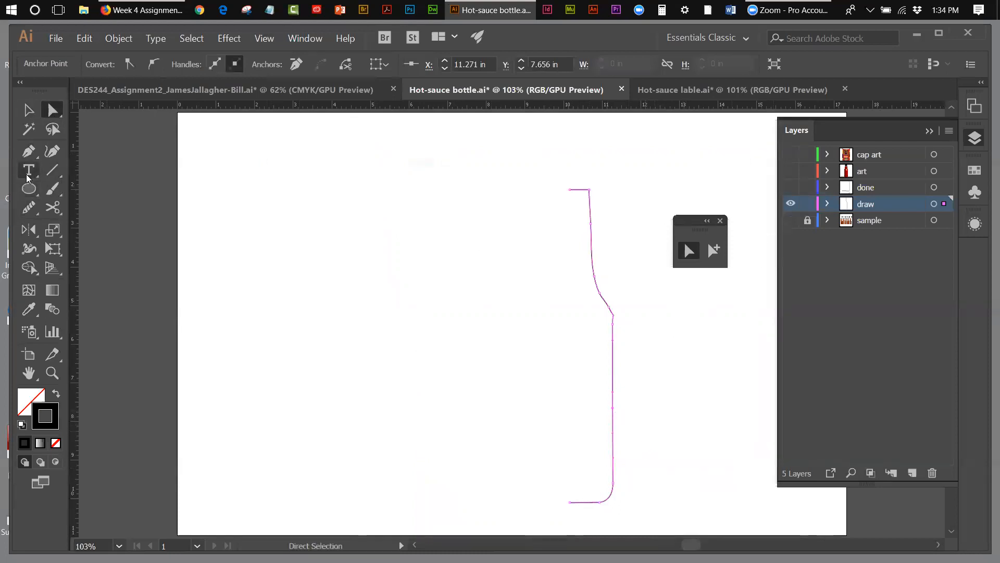
left_click(52, 373)
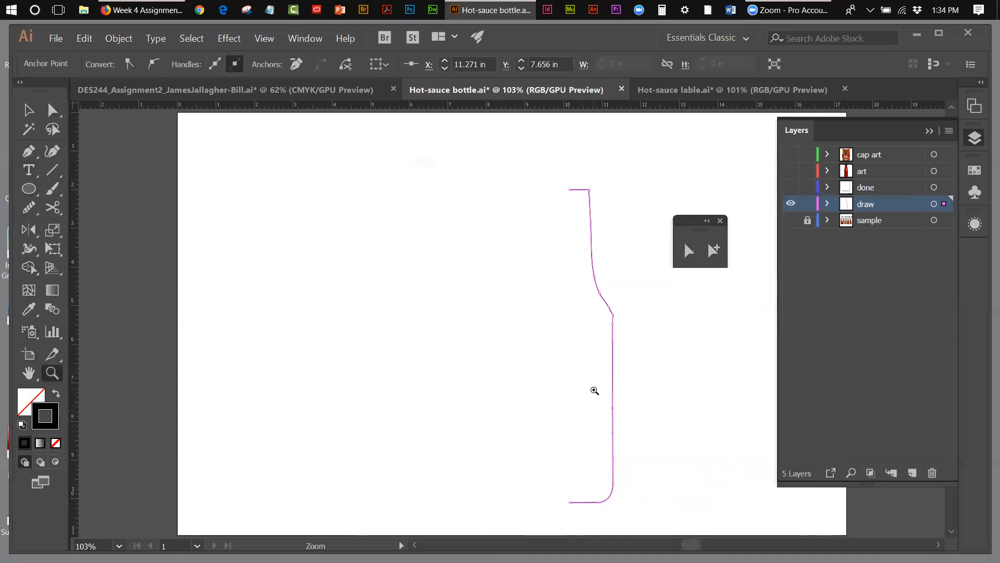
left_click(608, 402)
left_click(513, 390)
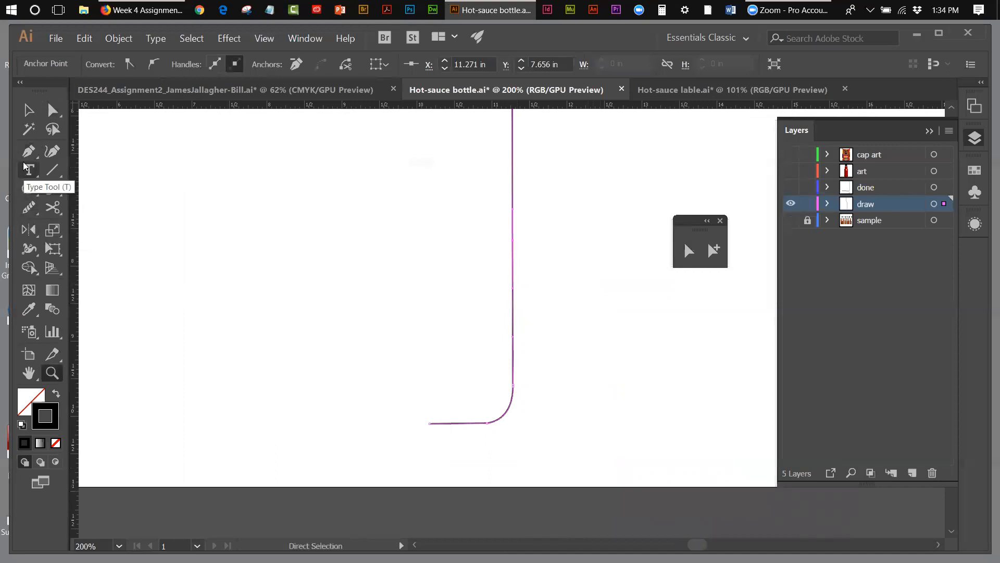
left_click_drag(29, 151, 208, 179)
left_click_drag(50, 178, 627, 296)
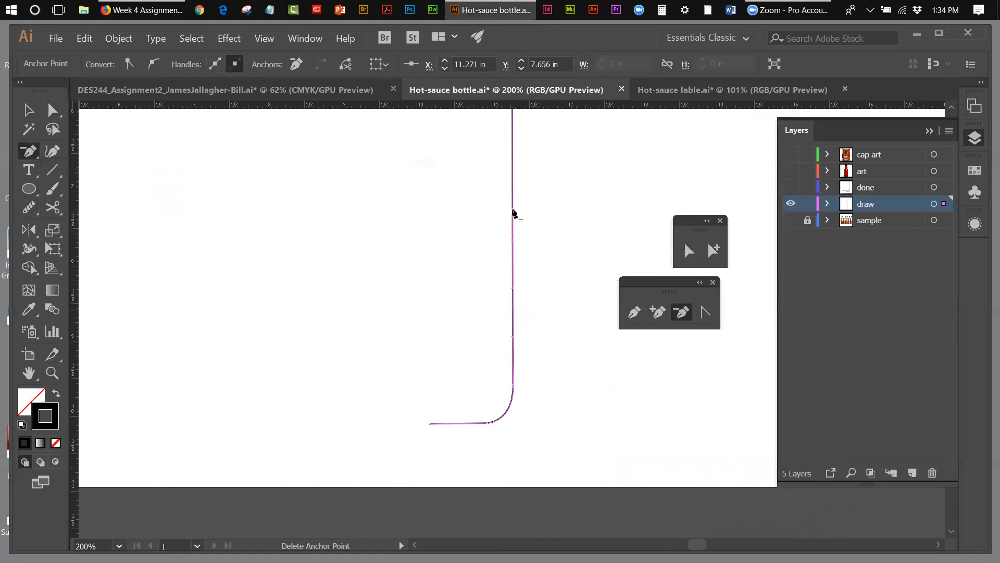
left_click(513, 245)
left_click(636, 316)
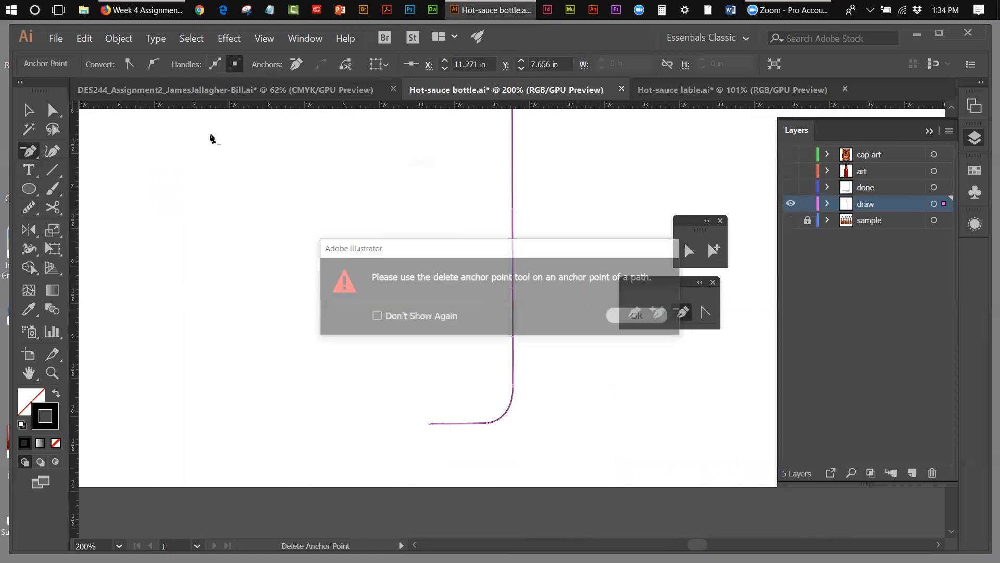
- Delete surplus anchor points along the straight side of the bottle body with the Delete Anchor Point tool
left_click(53, 110)
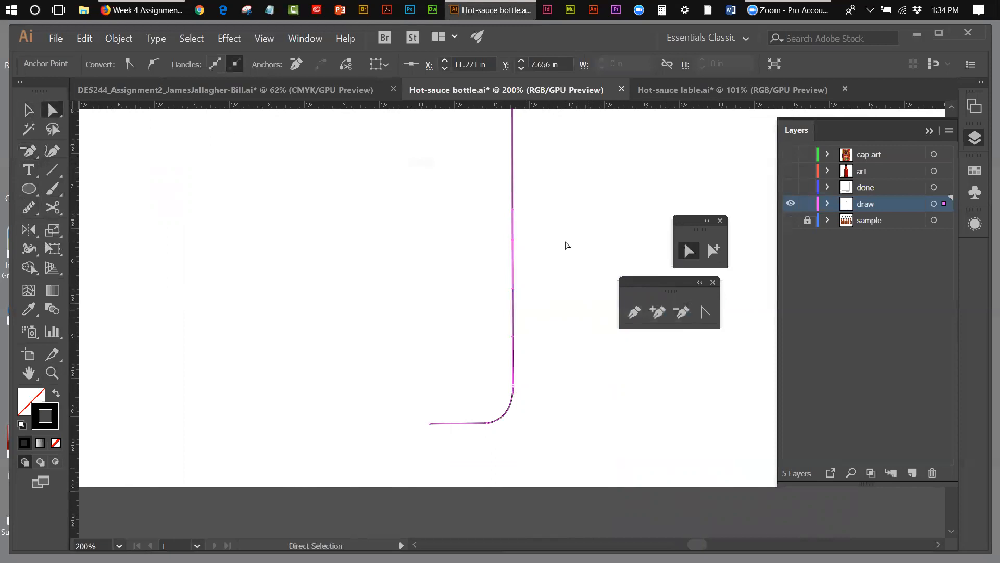
left_click(555, 250)
left_click(514, 255)
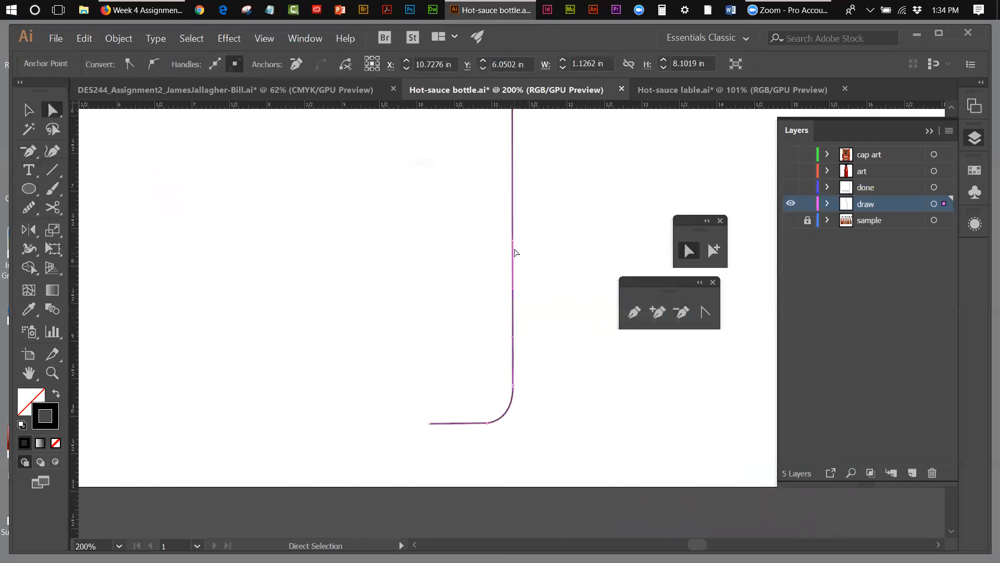
left_click(681, 313)
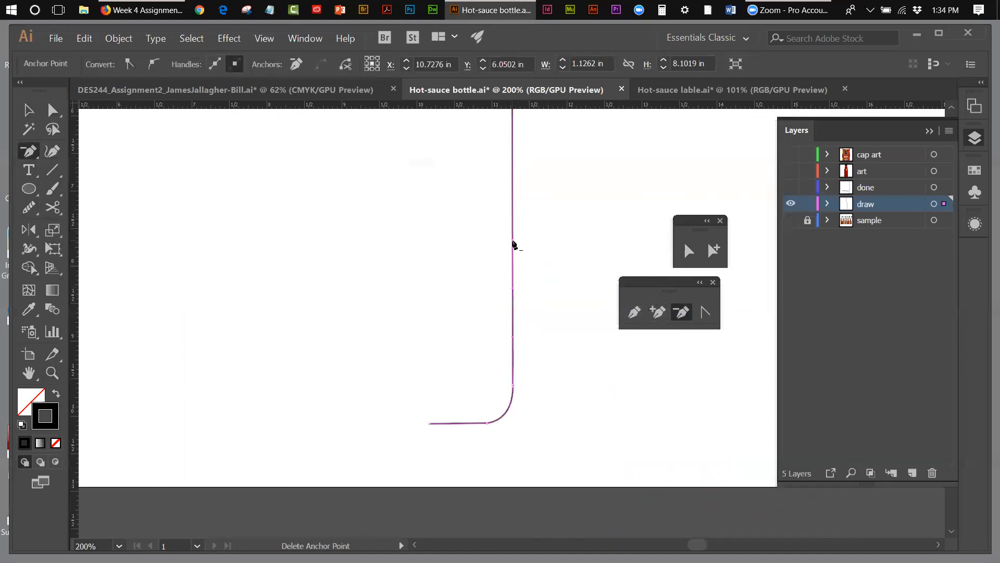
left_click(514, 245)
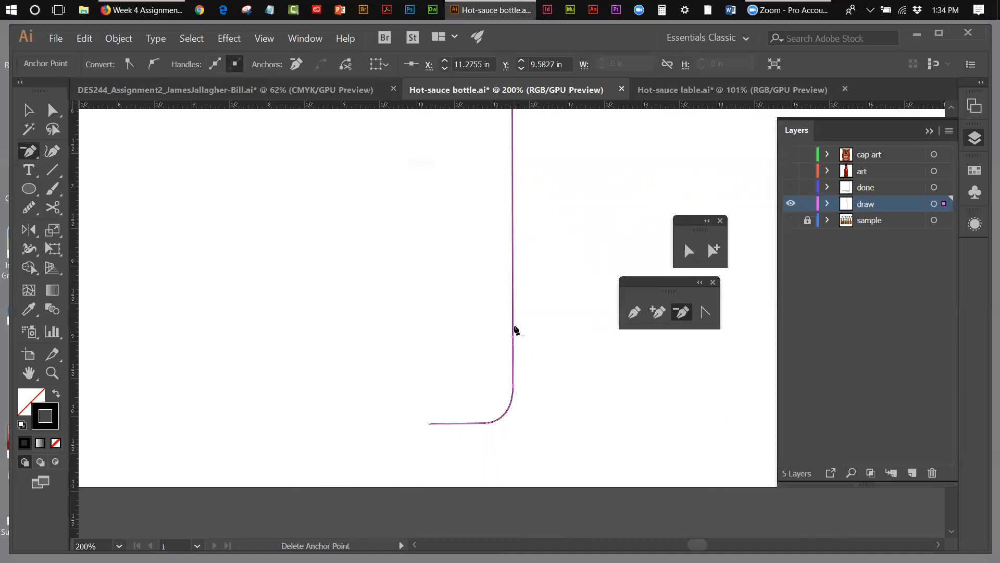
- Collapse the Layers panel and smooth the sharp corner between the bottle's shoulder and body side
left_click(930, 131)
left_click_drag(951, 325, 951, 323)
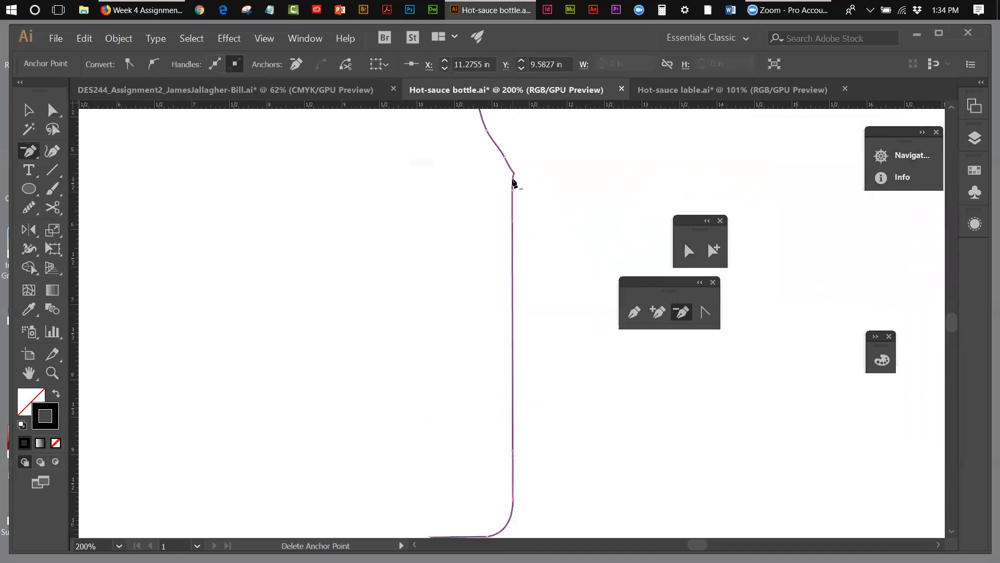
left_click(29, 208)
mouse_move(485, 128)
left_mouse_down()
mouse_move(511, 167)
mouse_move(515, 197)
left_mouse_up()
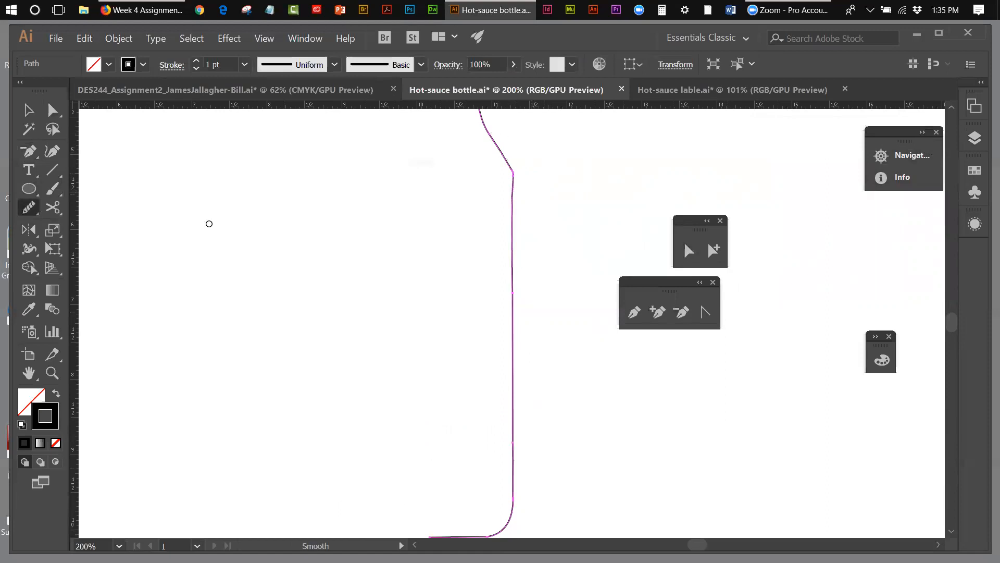
- Delete the anchor points at the shoulder corner and move the next body-side anchor up to form a tighter rounded shoulder
left_click(688, 312)
left_click(513, 178)
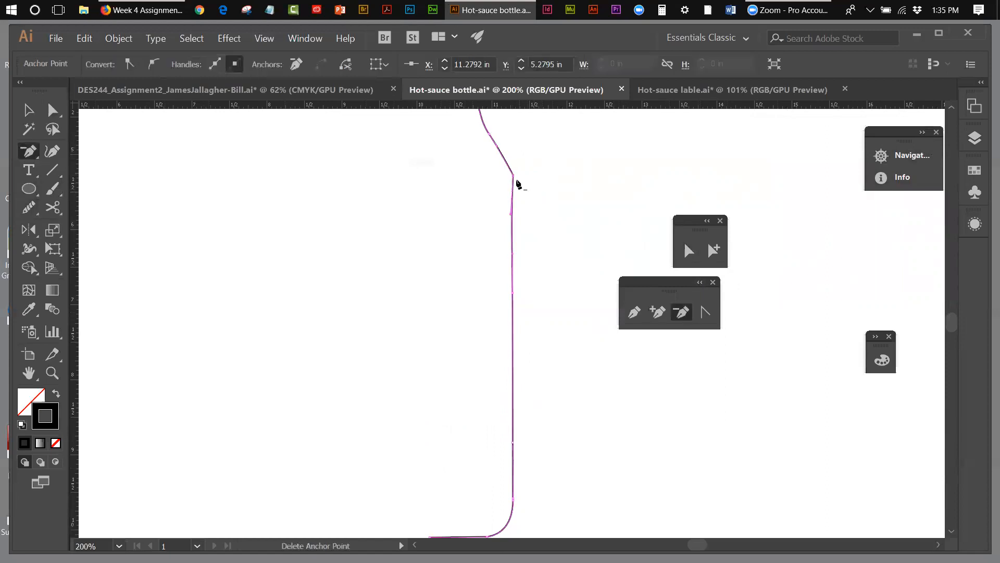
left_click(514, 178)
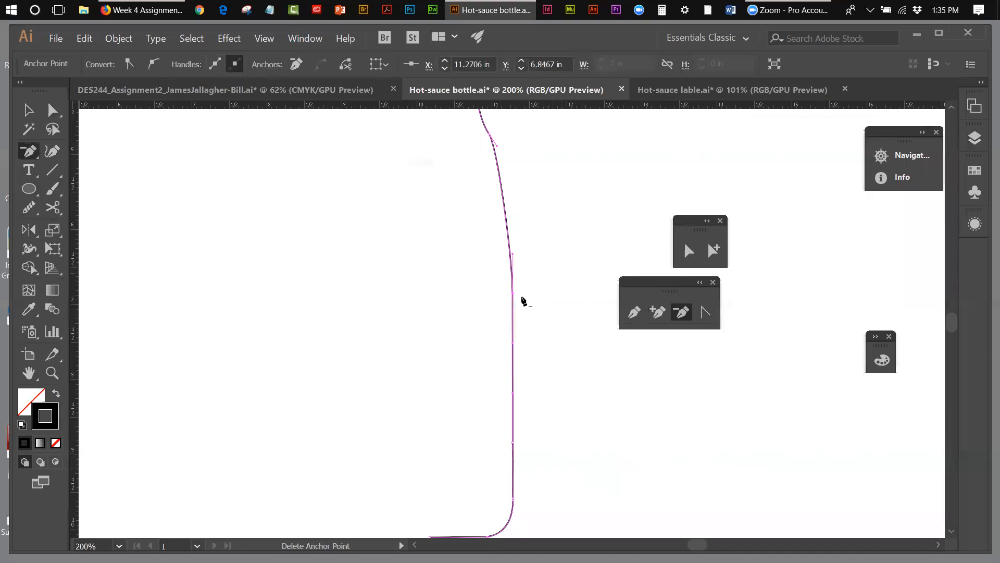
left_click(53, 109)
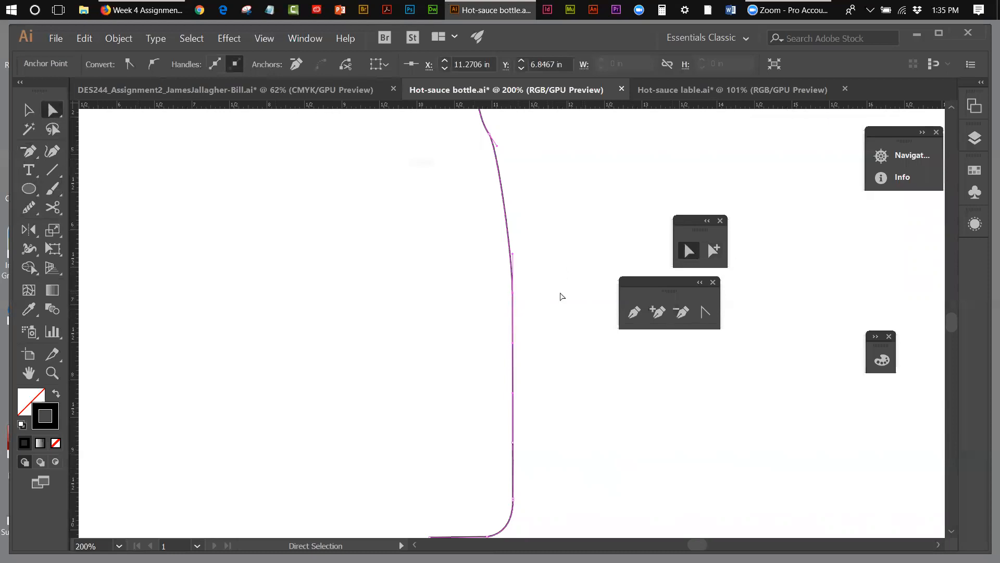
left_click_drag(515, 297, 513, 296)
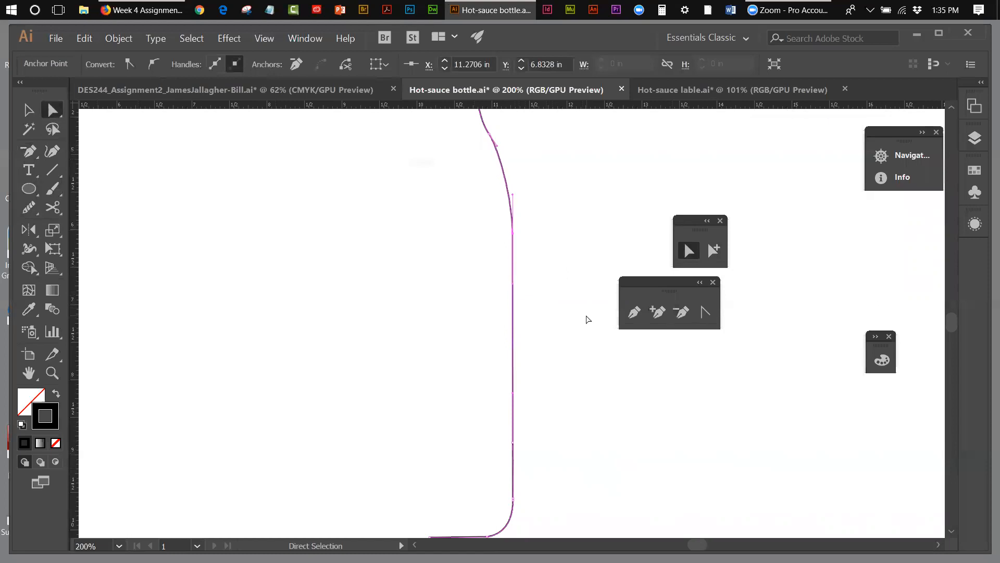
- Raise the selected body-side anchor to Y 5.6661 in, tightening the curve of the bottle's shoulder
key("shift+Up")
key("shift+Up")
key("shift+Up")
key("shift+Up")
key("shift+Up")
key("shift+Up")
key("shift+Up")
key("Up")
key("Up")
key("Up")
key("Up")
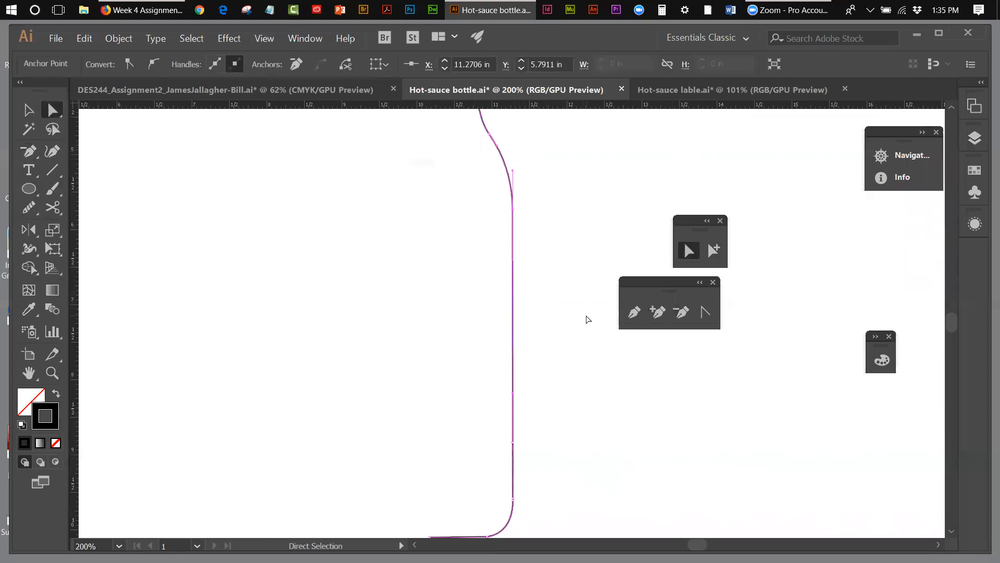
key("Up")
key("Up")
key("Up")
key("Up")
- Delete the surplus anchor on the lower straight body side and reselect the whole bottle profile
left_click(682, 312)
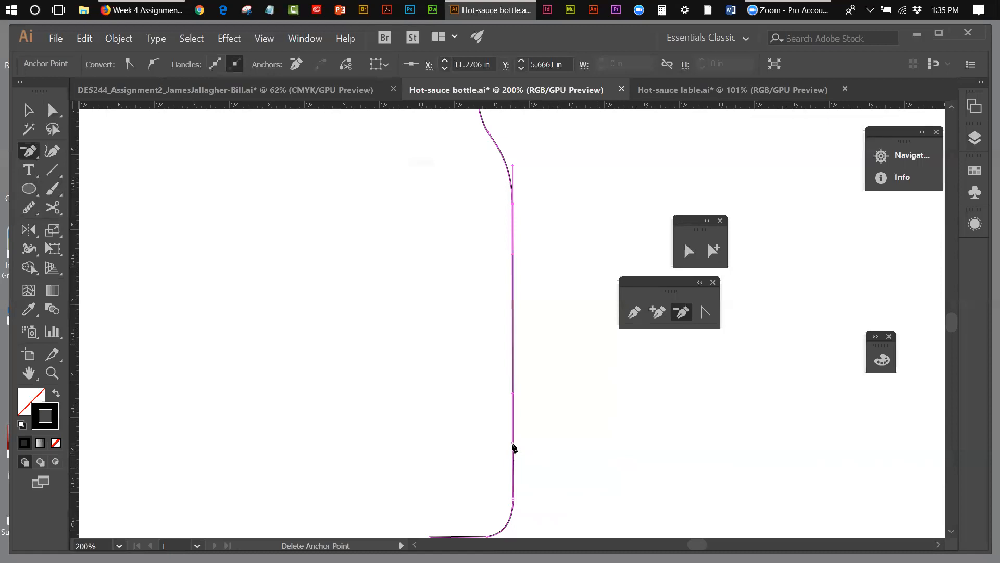
left_click(514, 446)
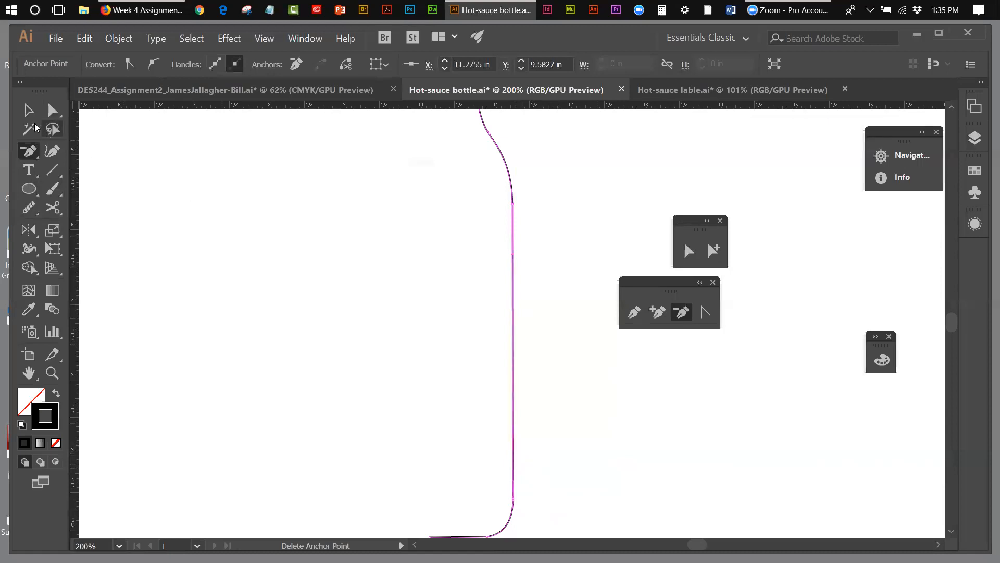
left_click(28, 111)
left_click(559, 241)
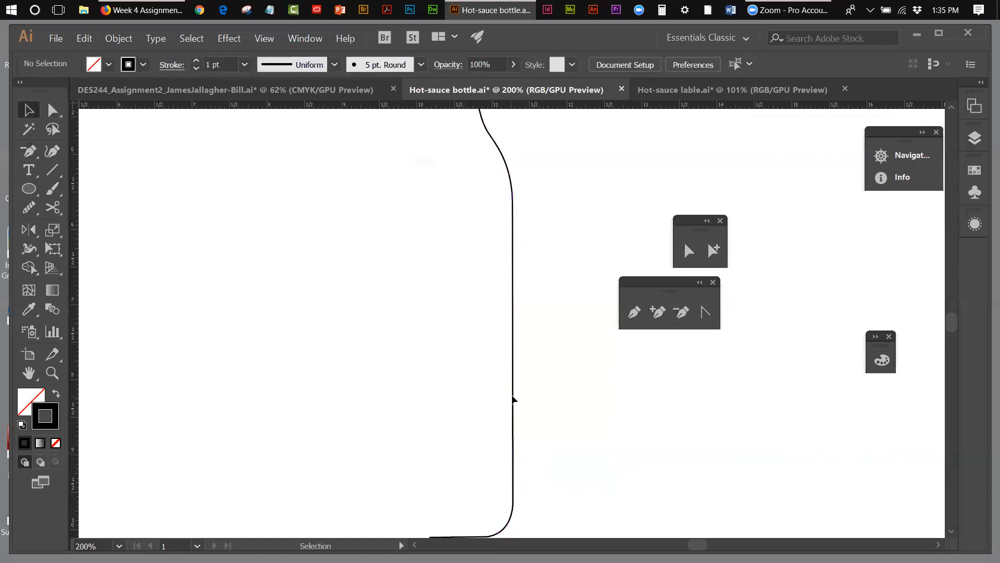
left_click(515, 241)
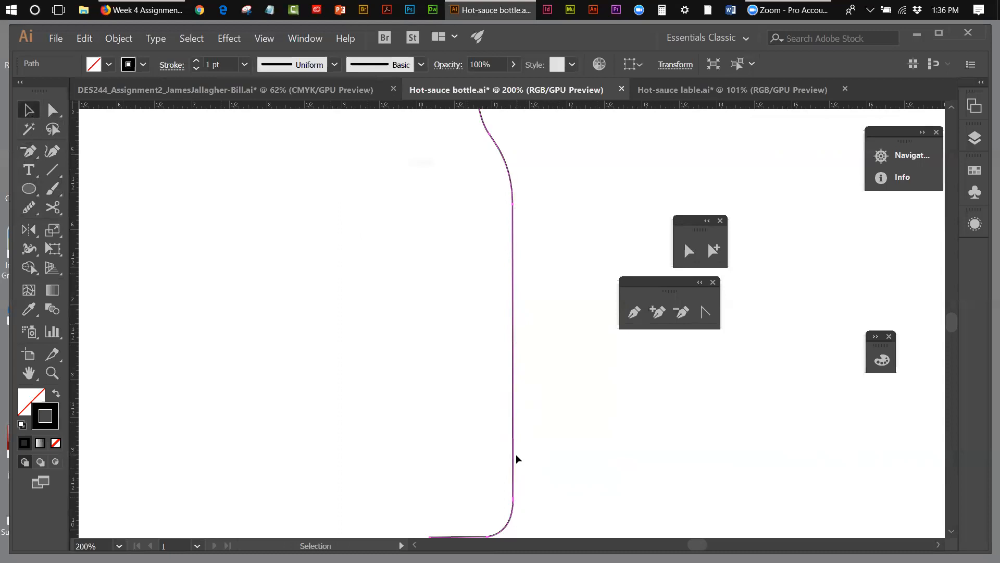
- Fit the artboard in the window, move both floating tool panels clear of the bottle profile and deselect it
left_click(267, 39)
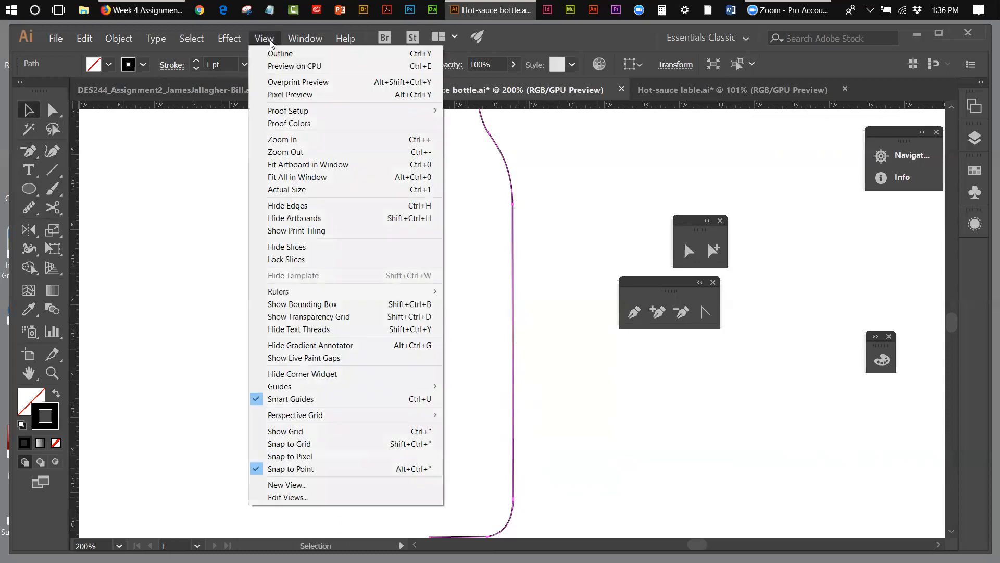
left_click(318, 164)
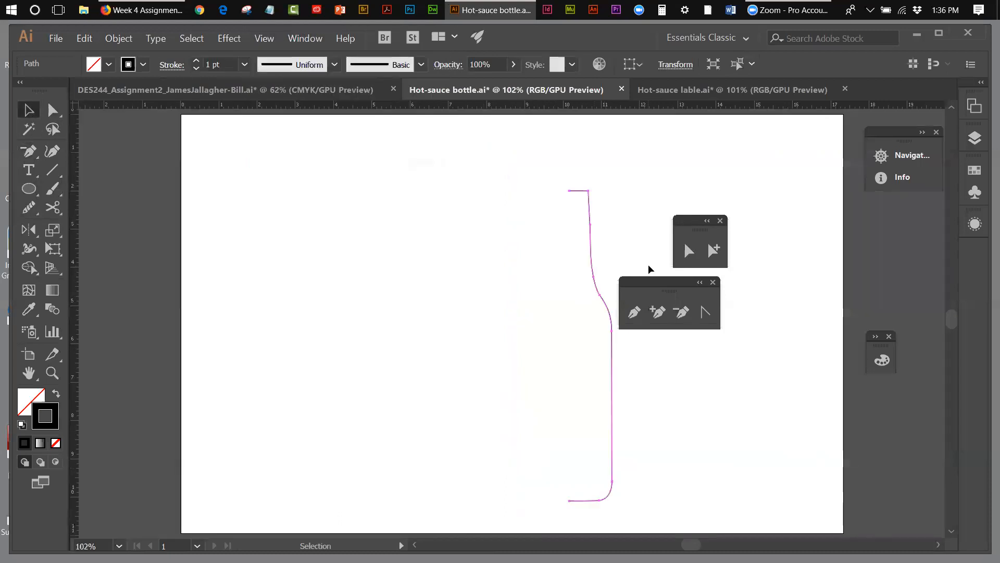
left_click_drag(708, 241, 800, 186)
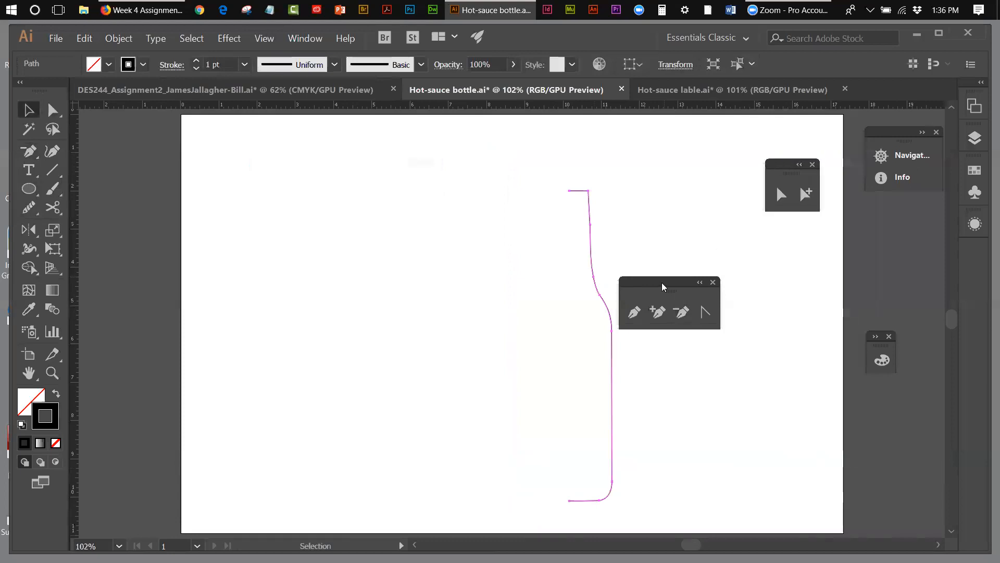
left_click_drag(663, 287, 767, 261)
left_click(646, 400)
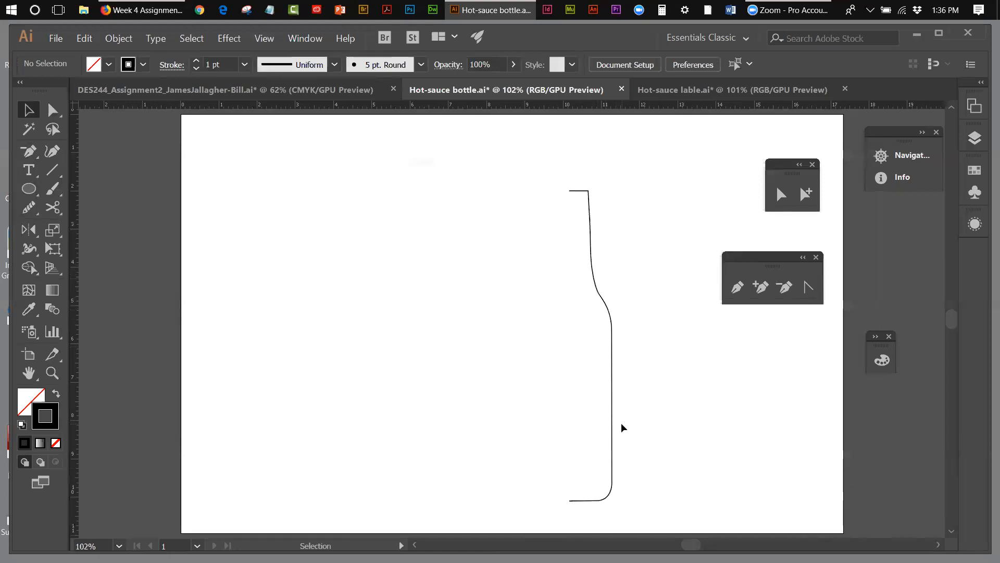
- Show the done layer so the cap and neck ring profiles appear with the bottle profile
left_click(975, 138)
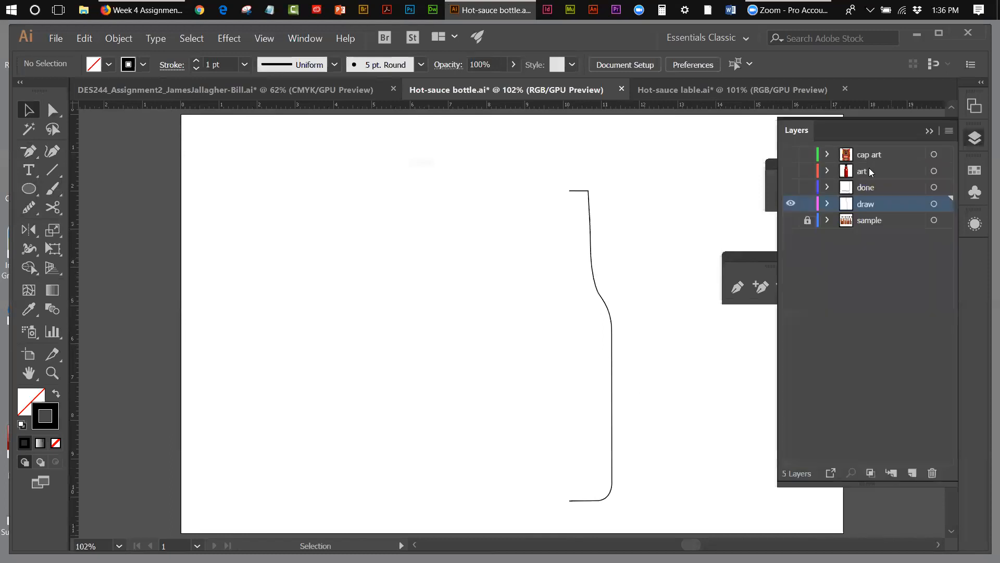
left_click(791, 188)
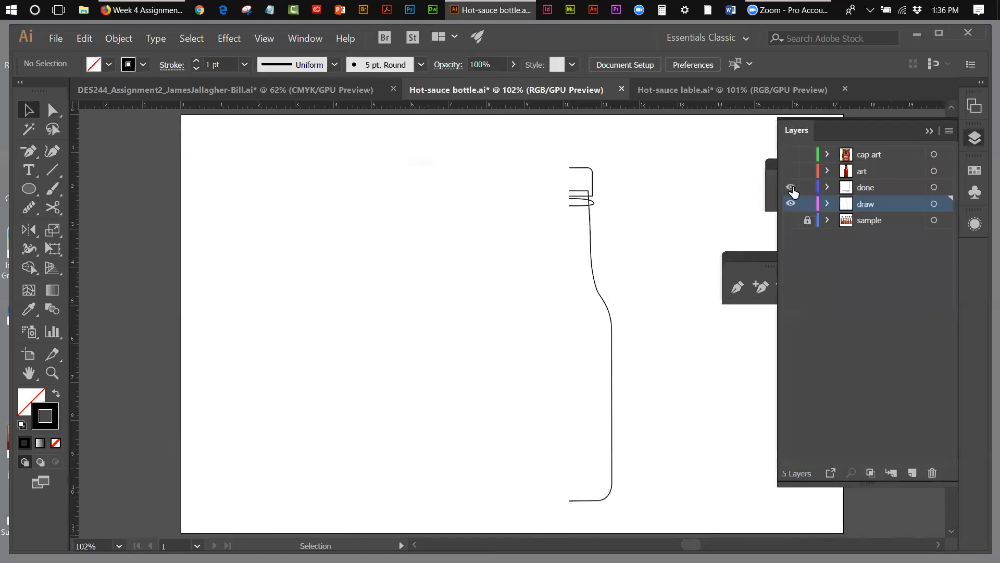
left_click(593, 204)
left_click(575, 228)
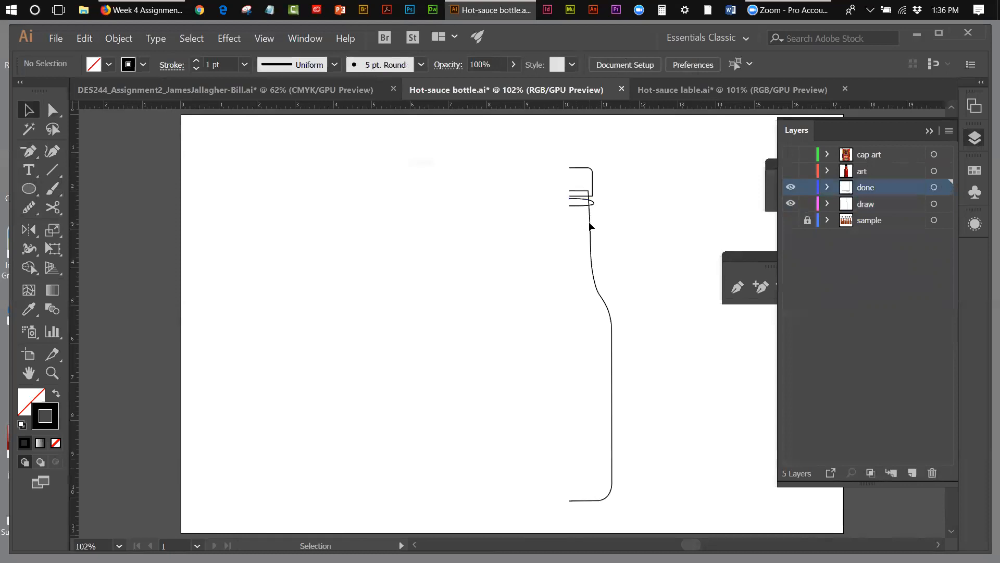
- Unite the bottle profile and the neck ring with Pathfinder, and move the Pathfinder panel clear of the drawing
left_click(590, 224)
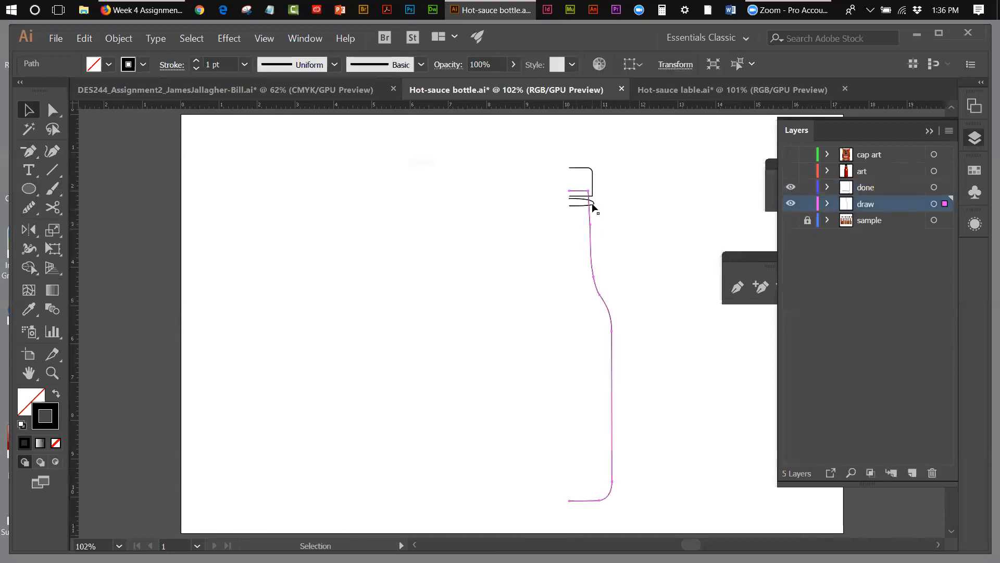
left_click(594, 205, "shift")
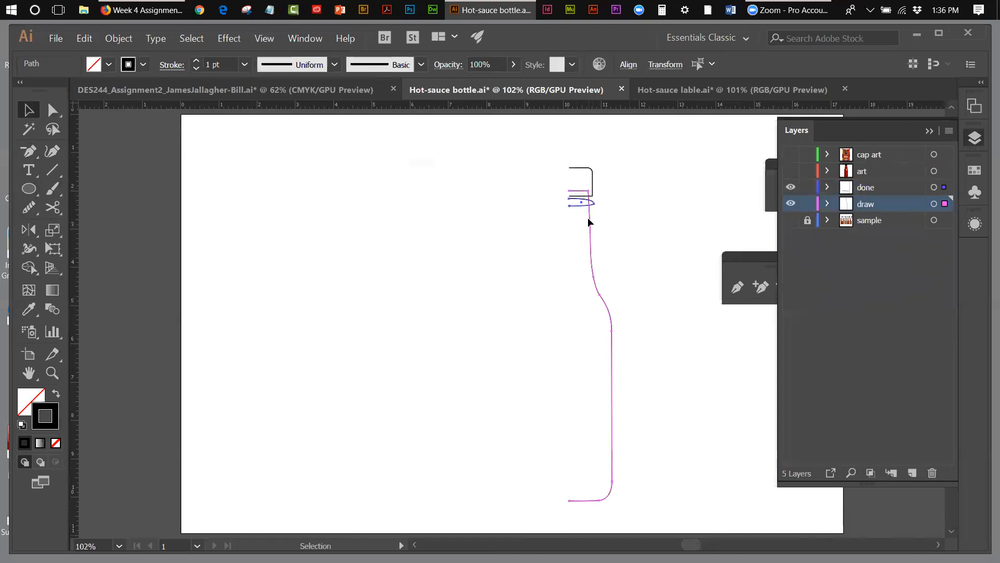
left_click(295, 39)
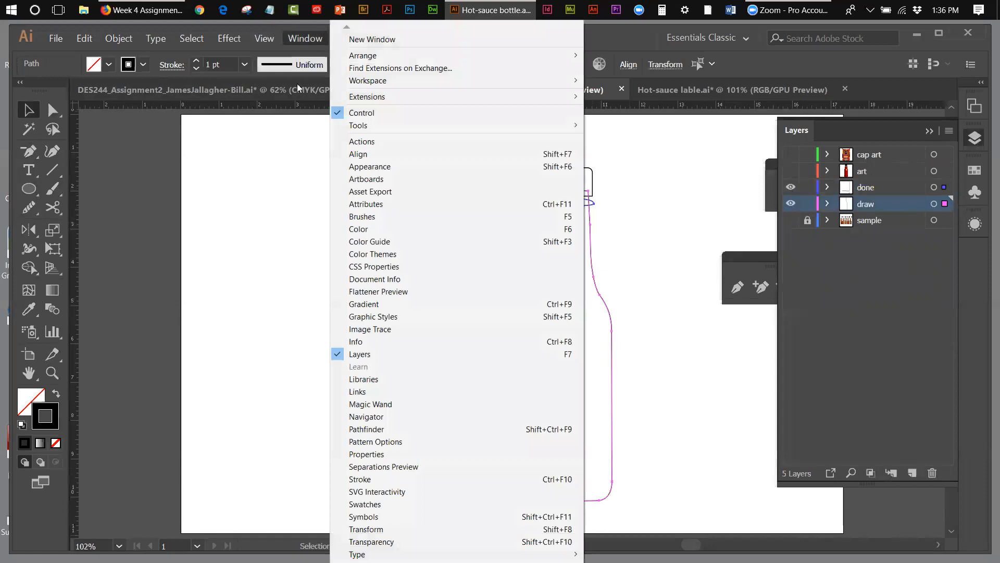
left_click(360, 429)
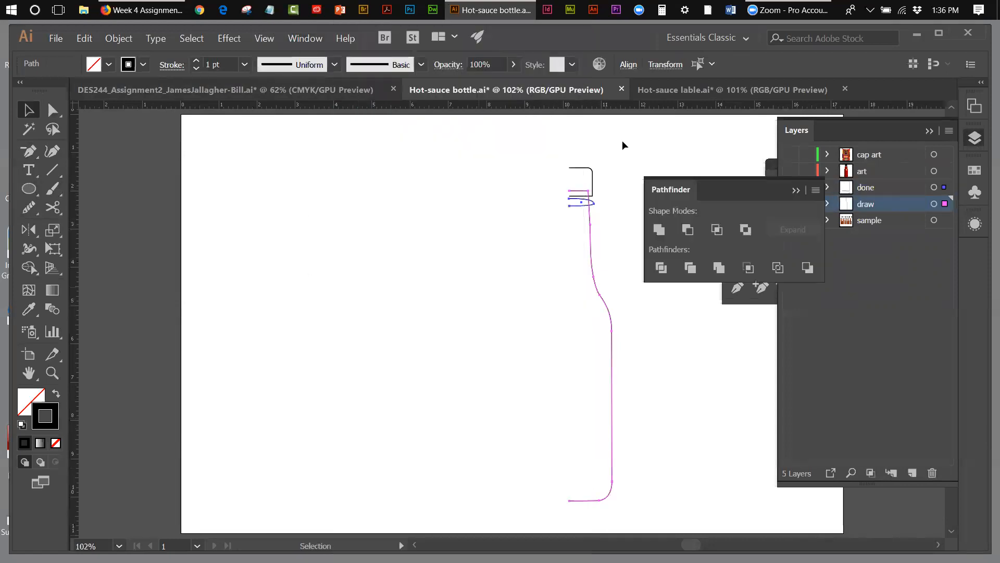
left_click(658, 229)
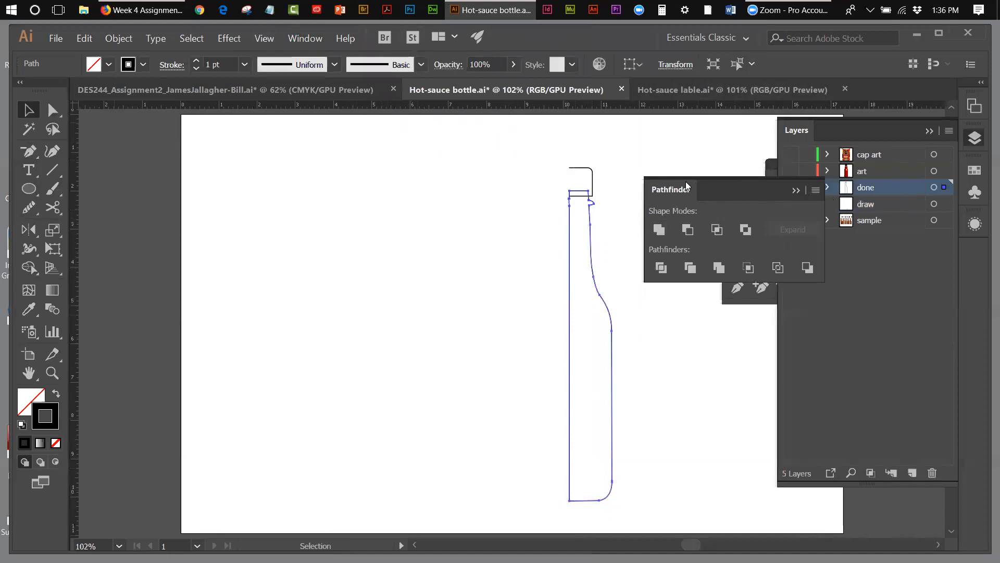
left_click_drag(686, 182, 298, 162)
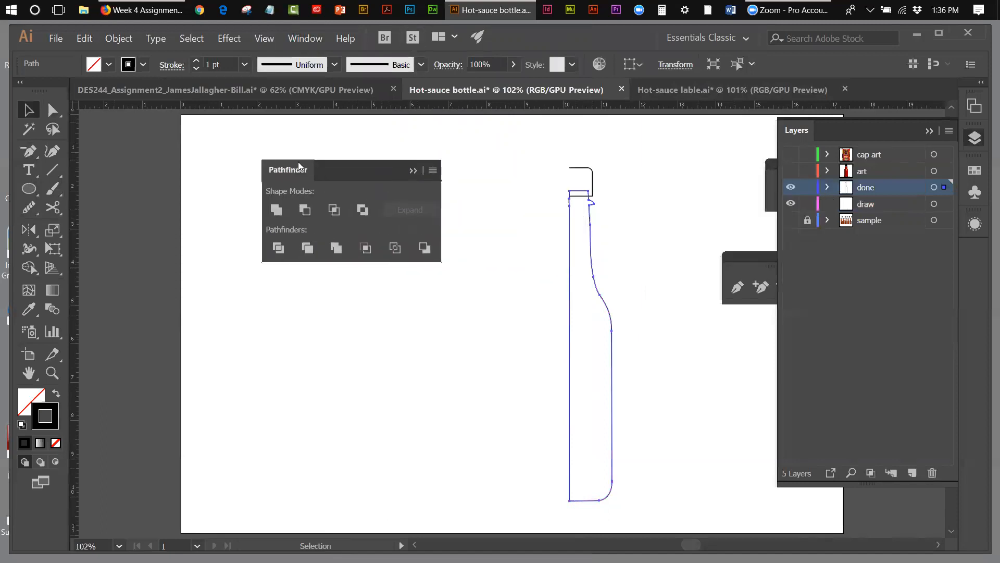
- Cut the united bottle outline at both ends of its centre line with the Scissors tool and delete the straight centre segment
left_click(52, 208)
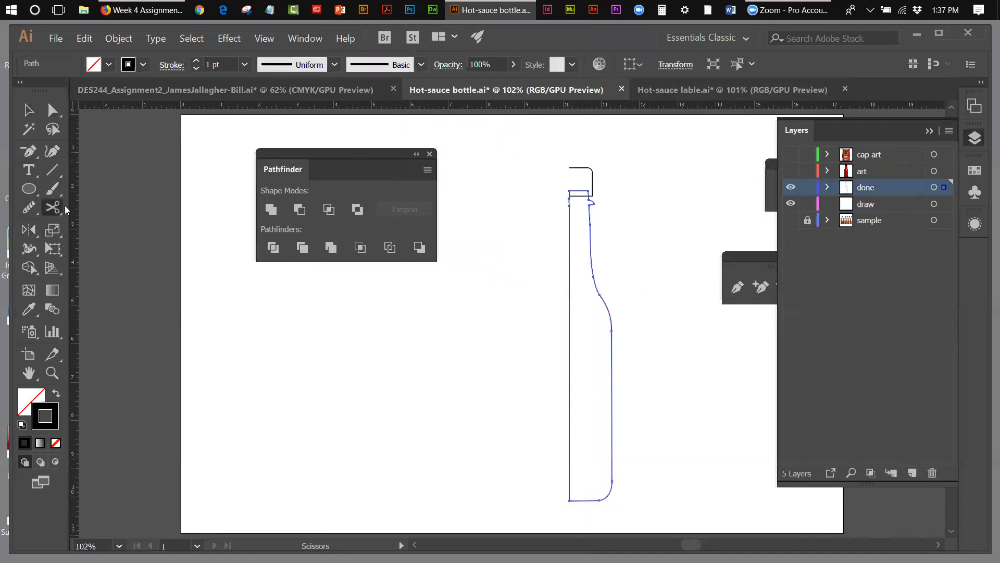
left_click(569, 190)
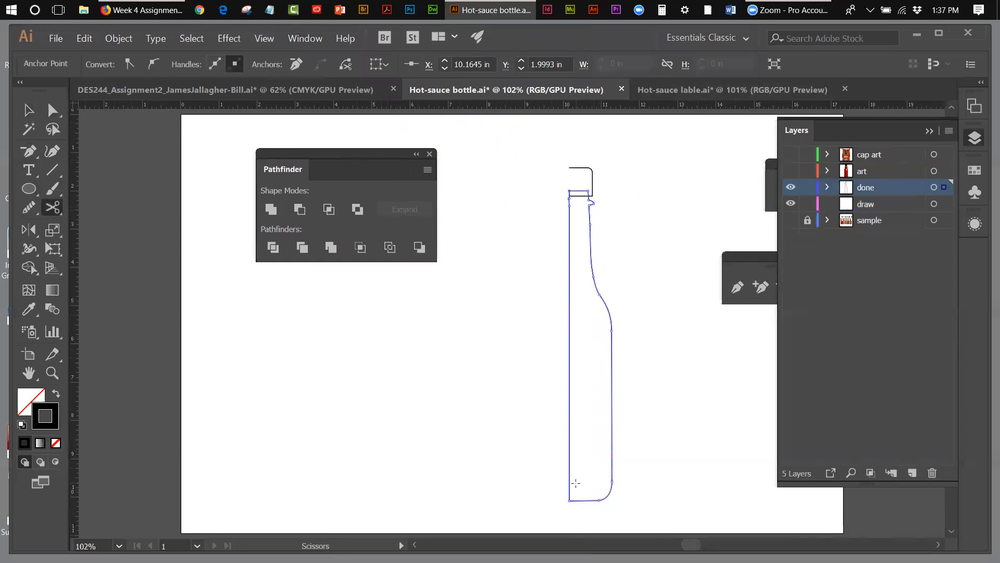
left_click(569, 501)
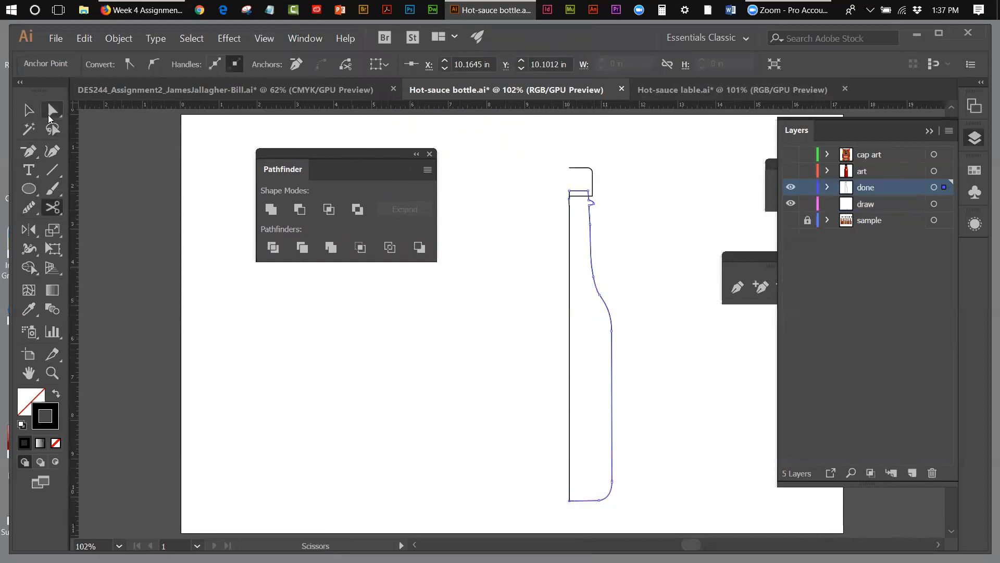
left_click(28, 110)
left_click(666, 274)
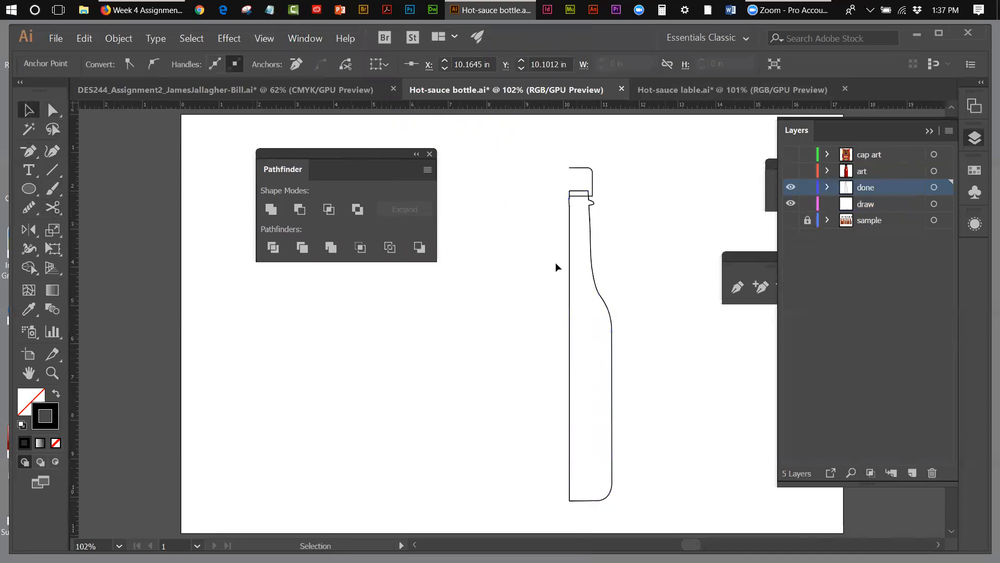
left_click(569, 250)
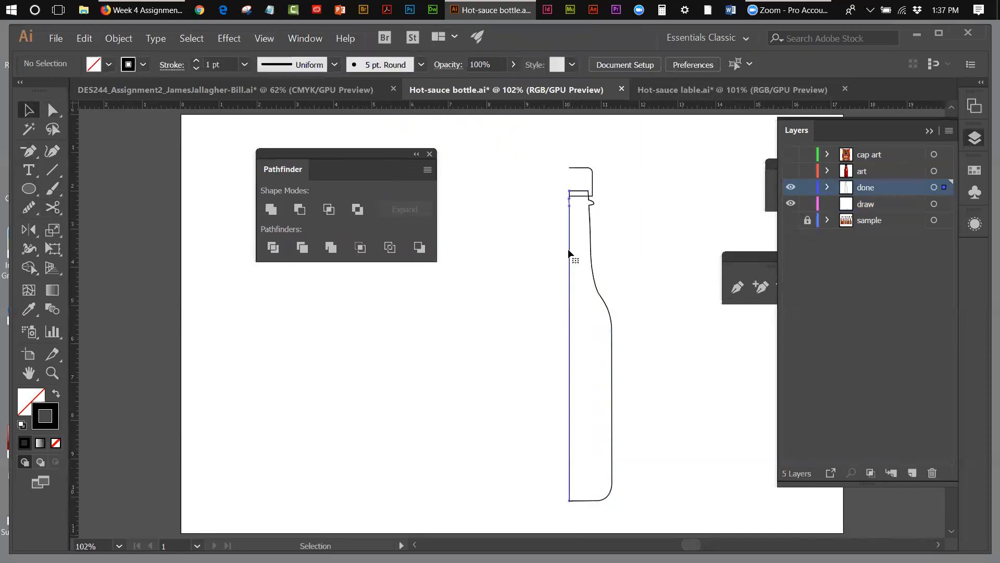
key("Delete")
- Show the sample layer, zoom to 300% and compare the half-profiles with the bottle photo from base to cap
left_click(791, 220)
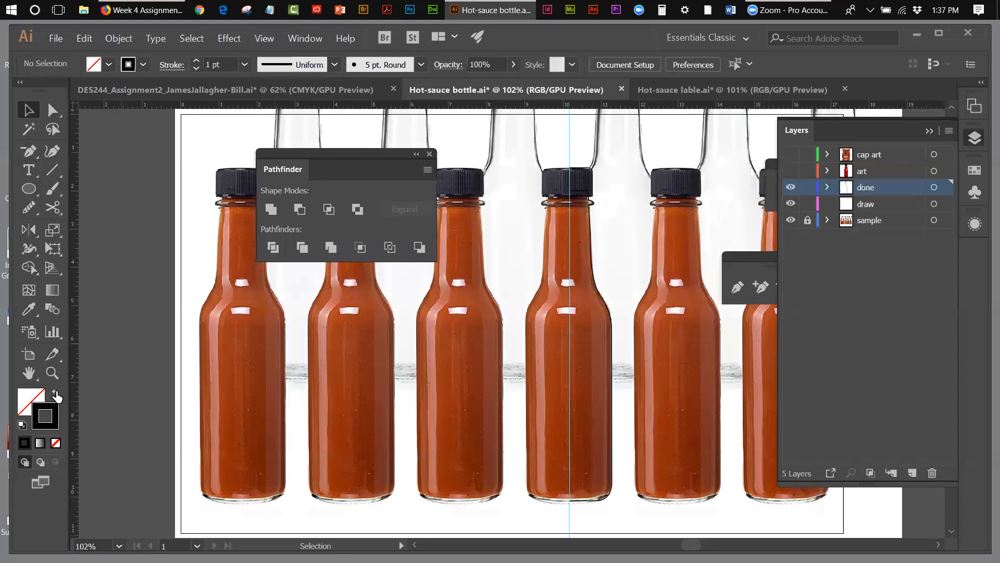
left_click(52, 373)
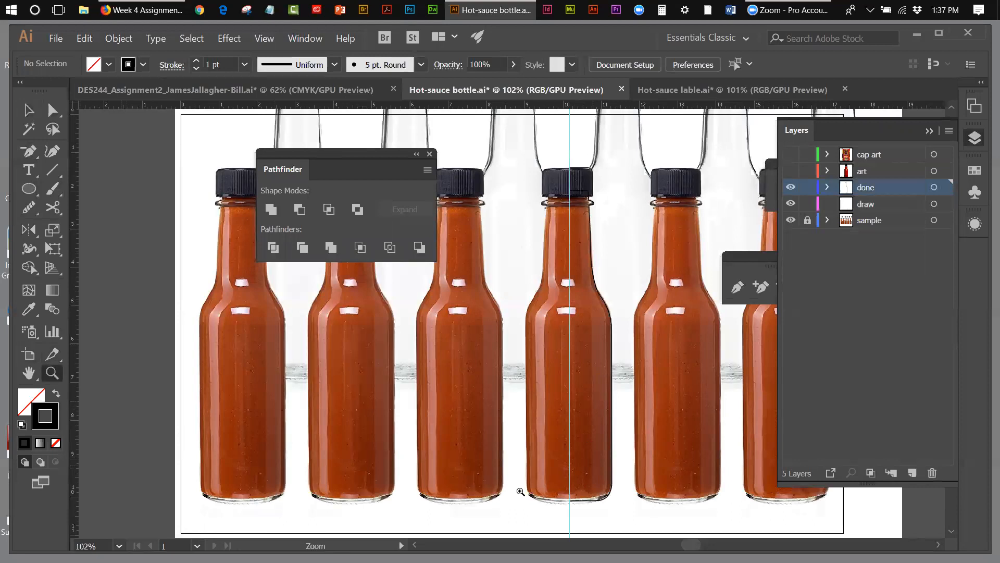
left_click(577, 507)
left_click(521, 315)
left_click(521, 316)
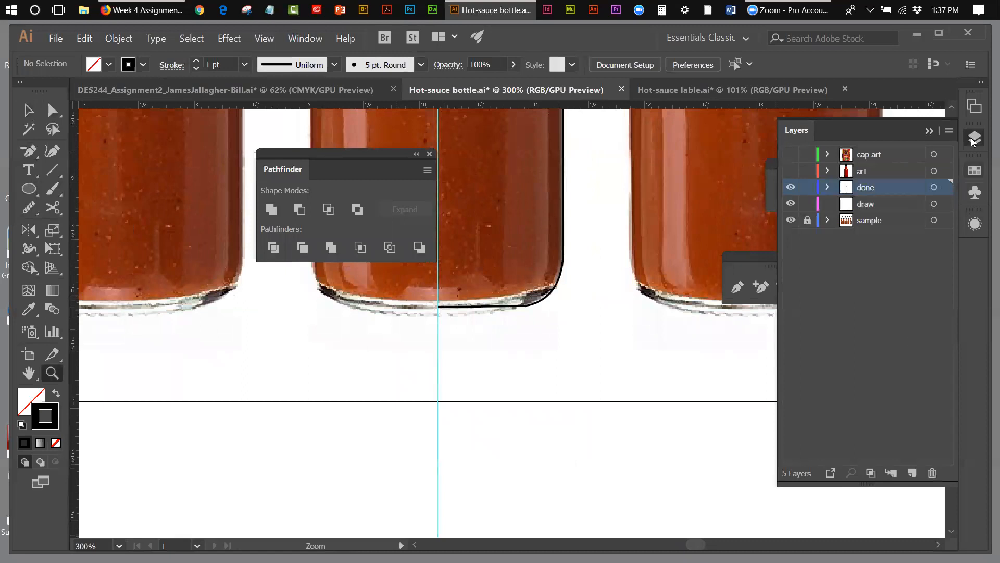
scroll(950, 105, "up", 5)
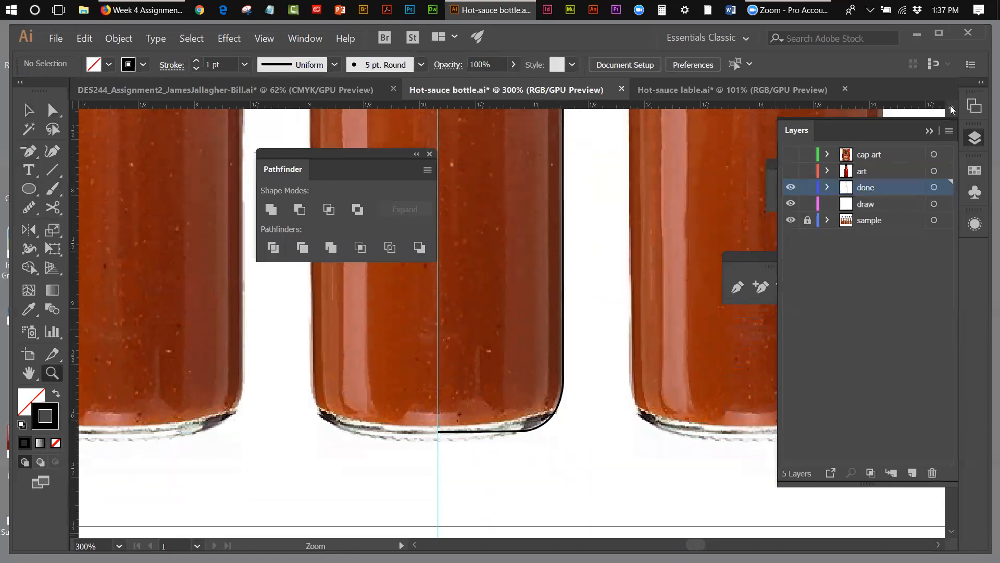
scroll(951, 105, "up", 5)
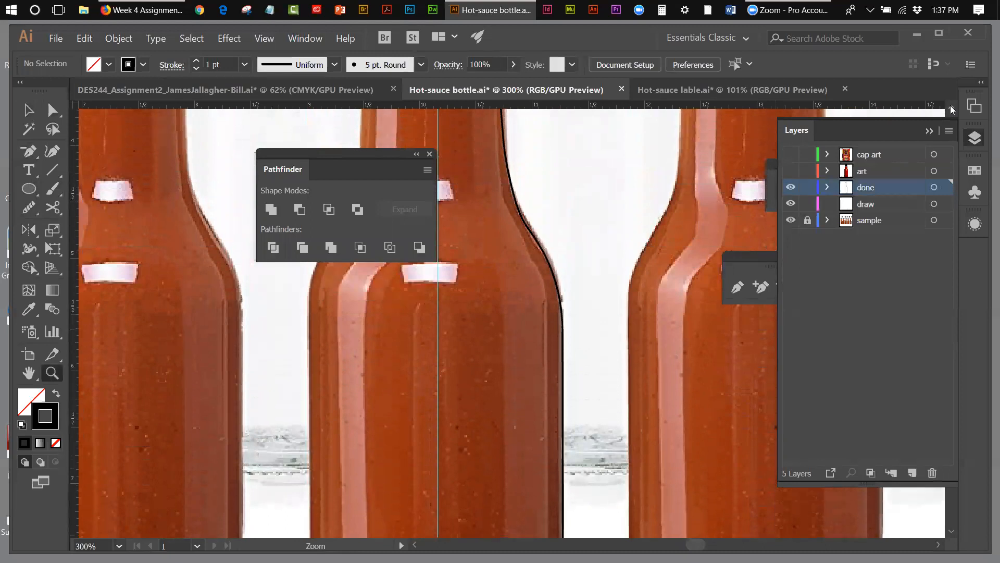
scroll(950, 106, "up", 3)
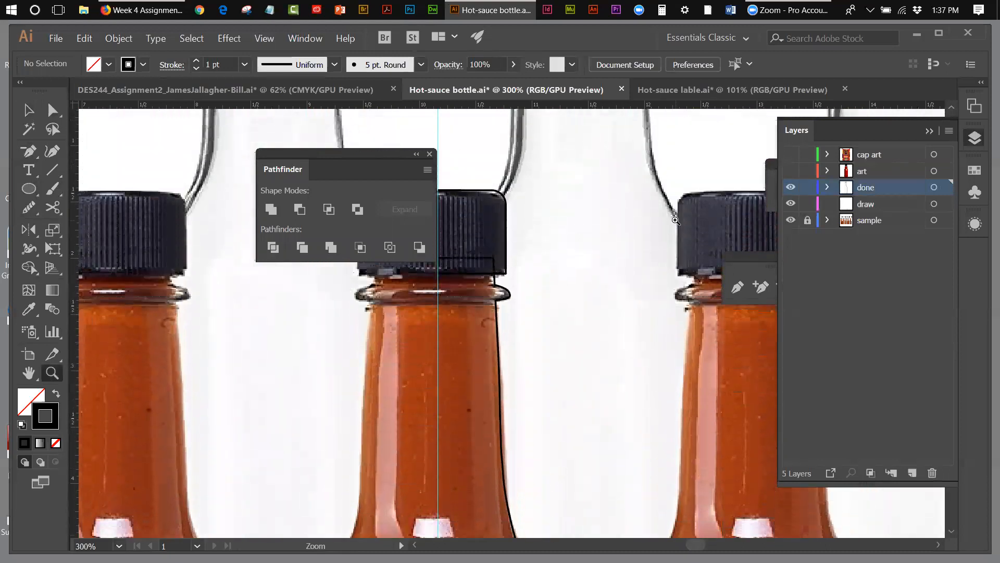
left_click_drag(335, 154, 234, 139)
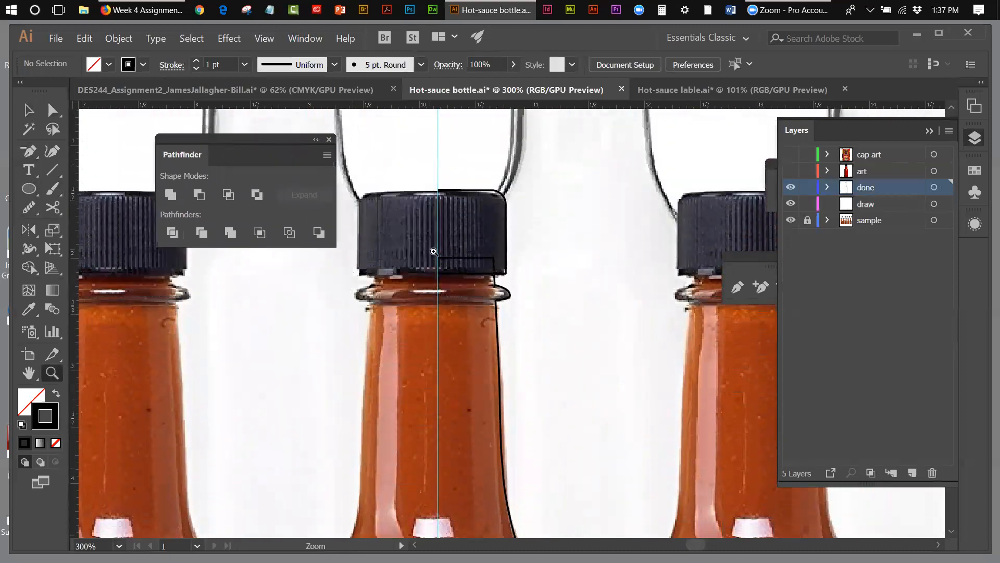
- Select the united bottle profile with Direct Selection and examine its fit to the photo from neck down to base
left_click(805, 221)
left_click(50, 110)
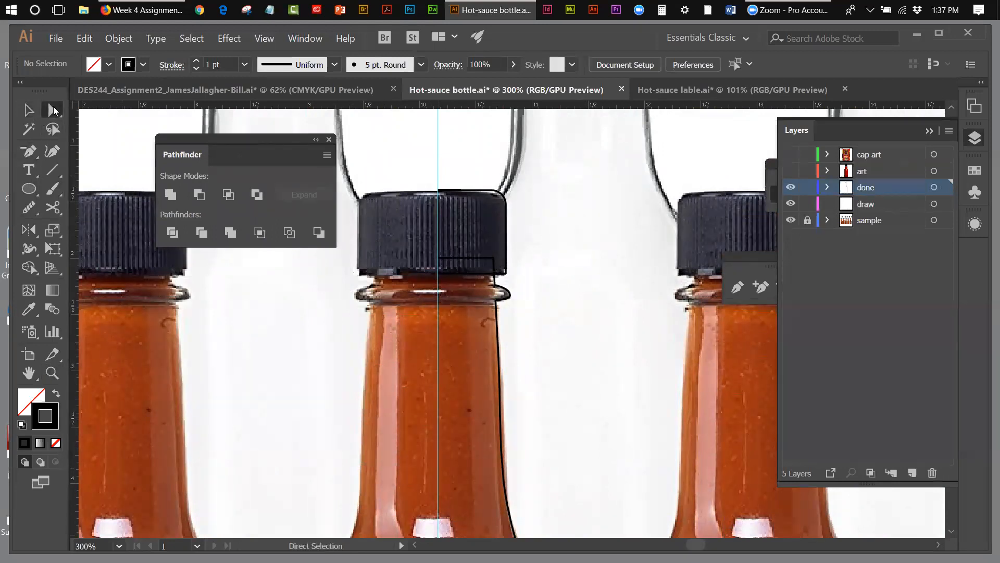
left_click(458, 259)
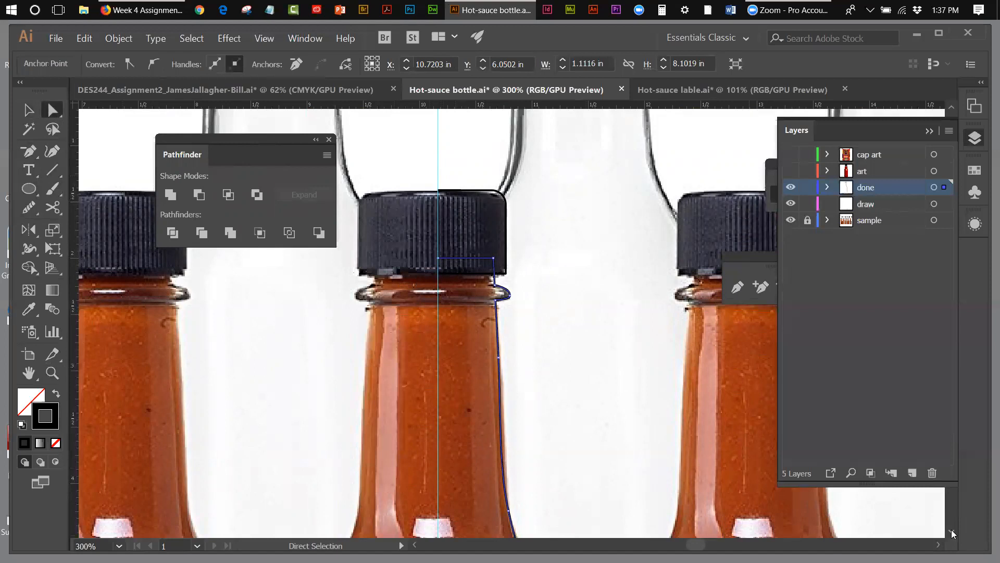
scroll(952, 532, "down", 10)
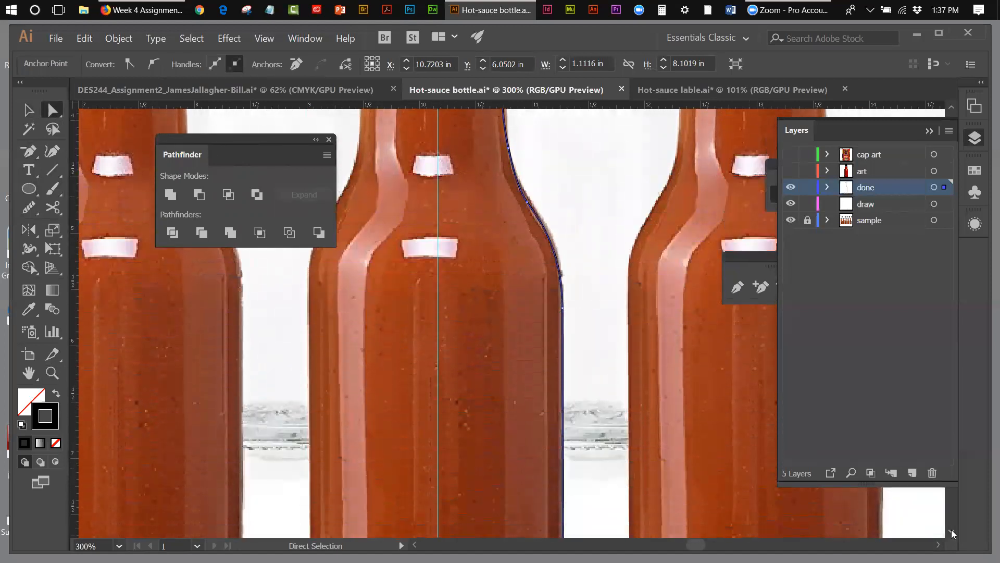
scroll(952, 533, "down", 10)
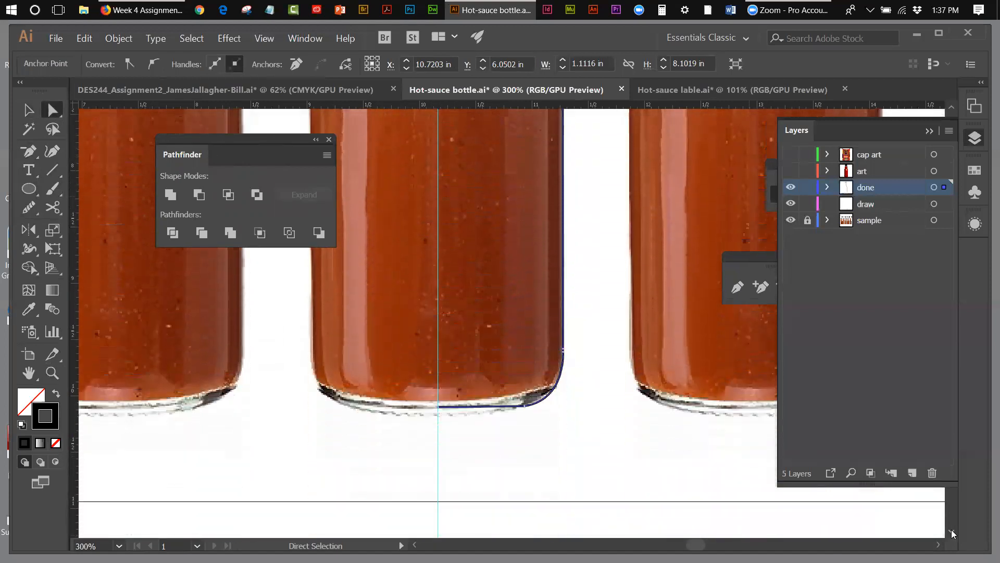
scroll(952, 532, "down", 1)
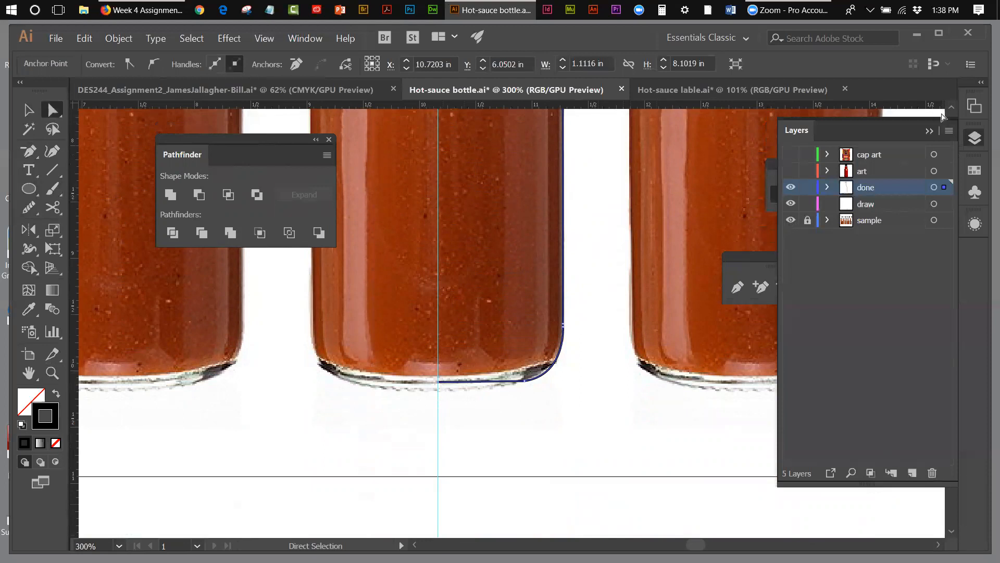
- Collapse the Layers panel and fit the whole artboard in the window
left_click(929, 131)
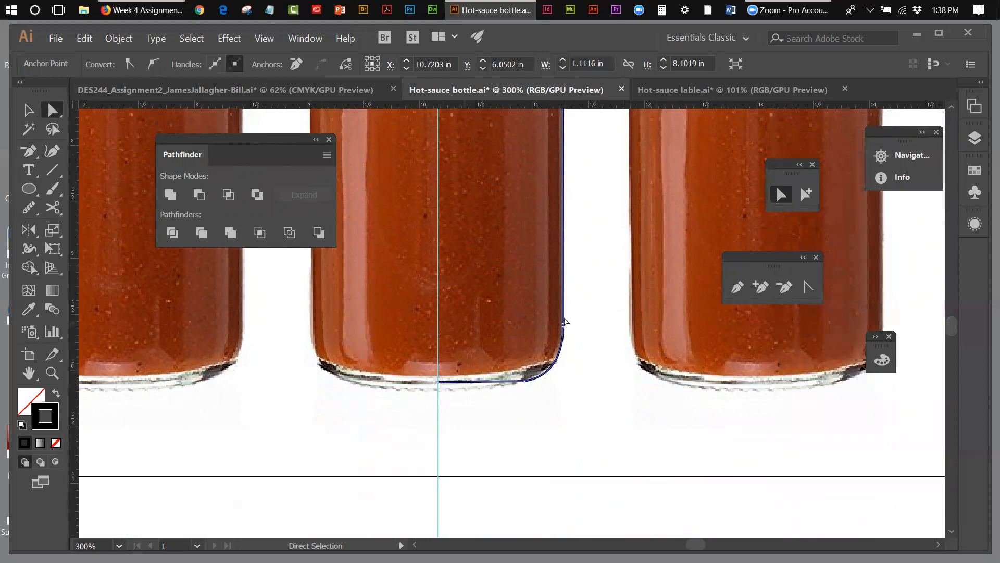
left_click_drag(954, 327, 954, 324)
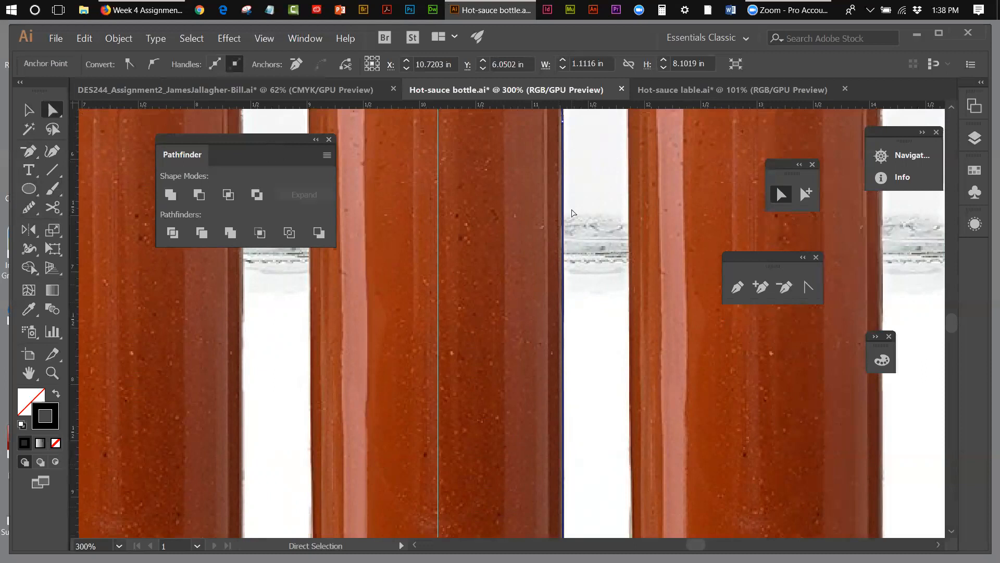
left_click(268, 38)
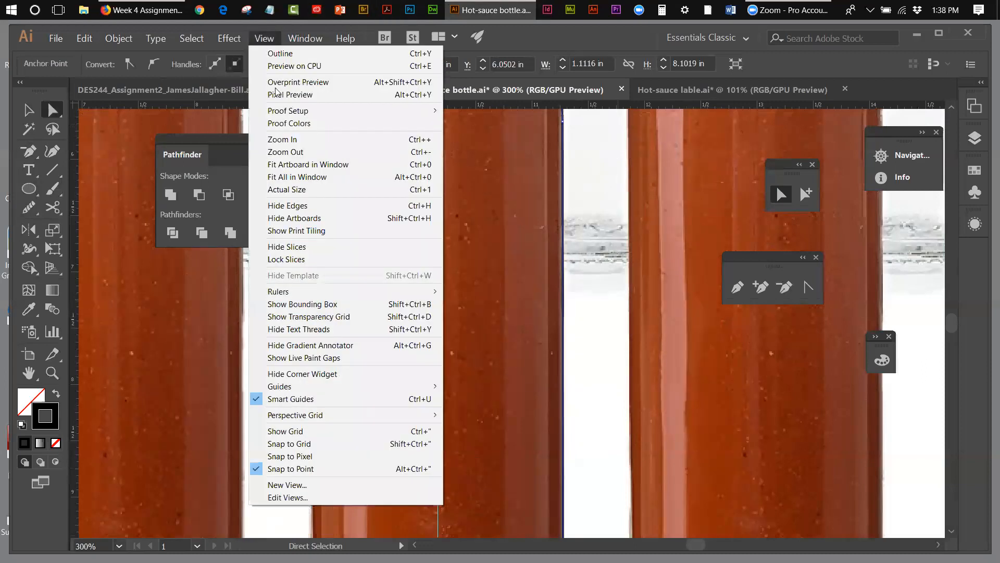
left_click(308, 164)
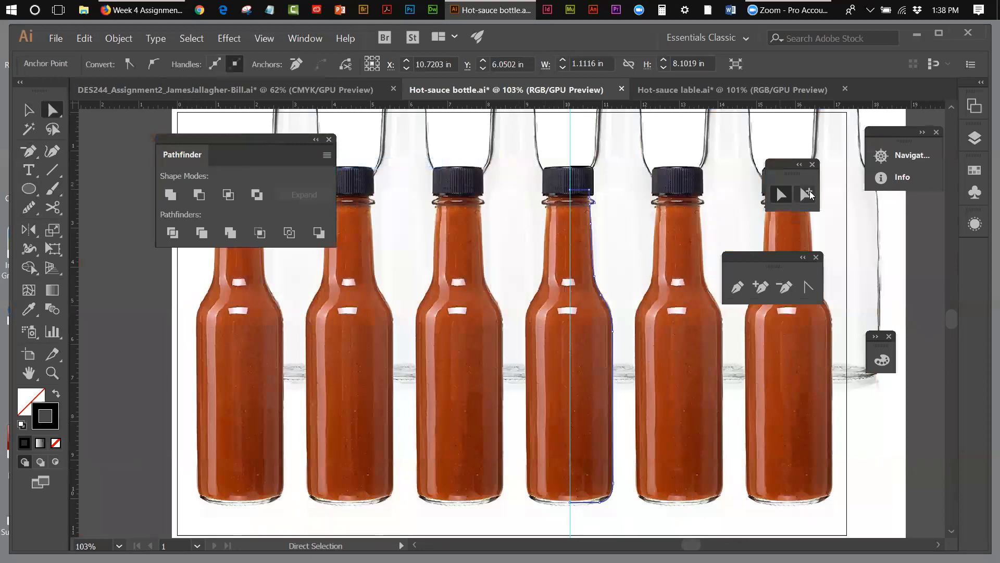
- Clear the artboard by closing all floating panels: the pen and selection tool strips, the palette panel, Navigator, Info and Pathfinder
left_click_drag(763, 258, 520, 265)
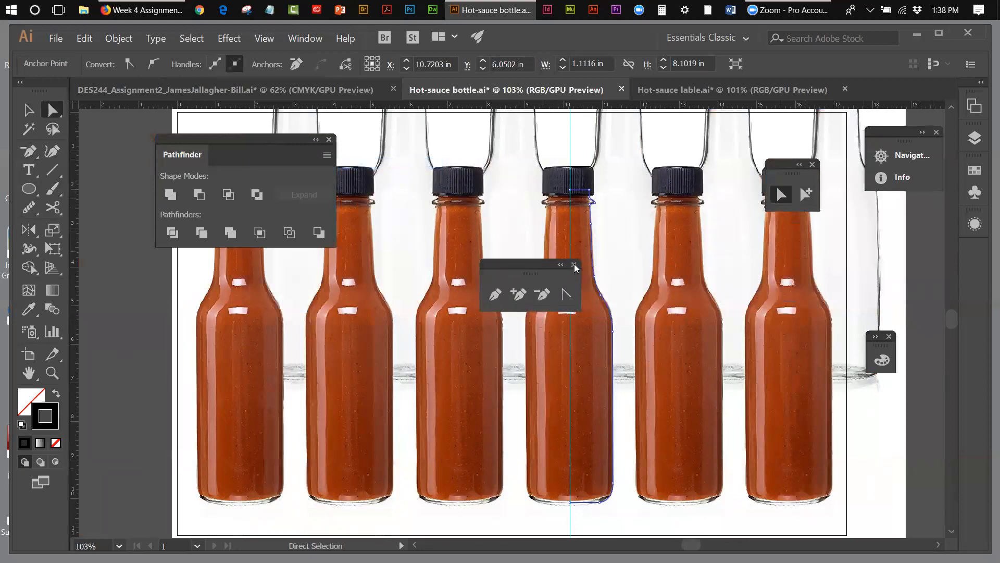
left_click(574, 265)
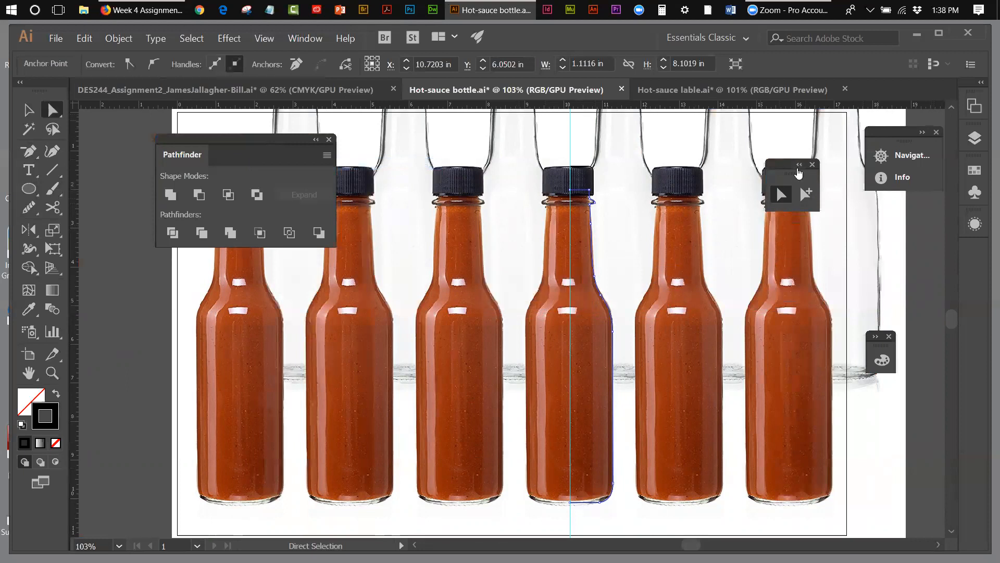
left_click(890, 338)
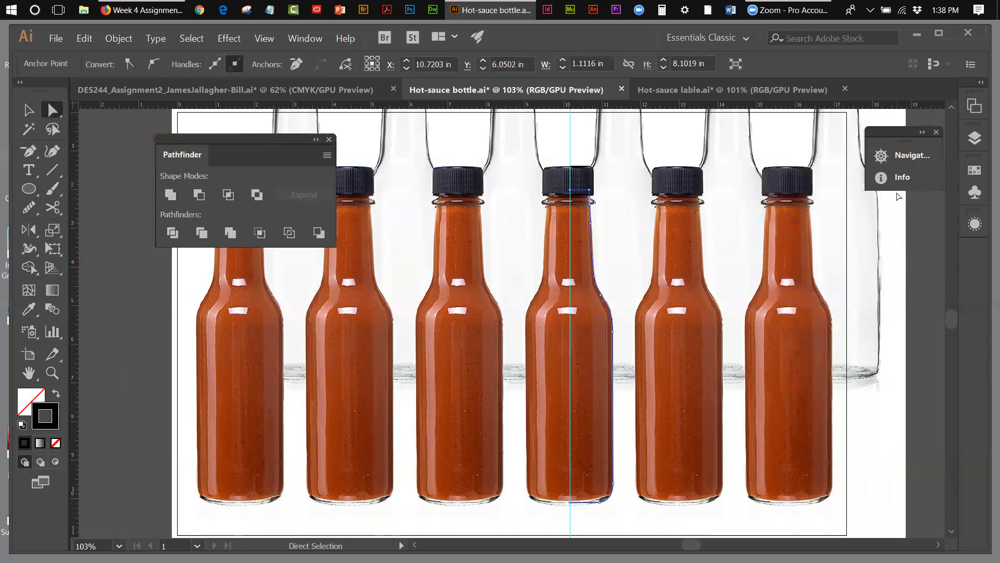
left_click(937, 133)
left_click(329, 139)
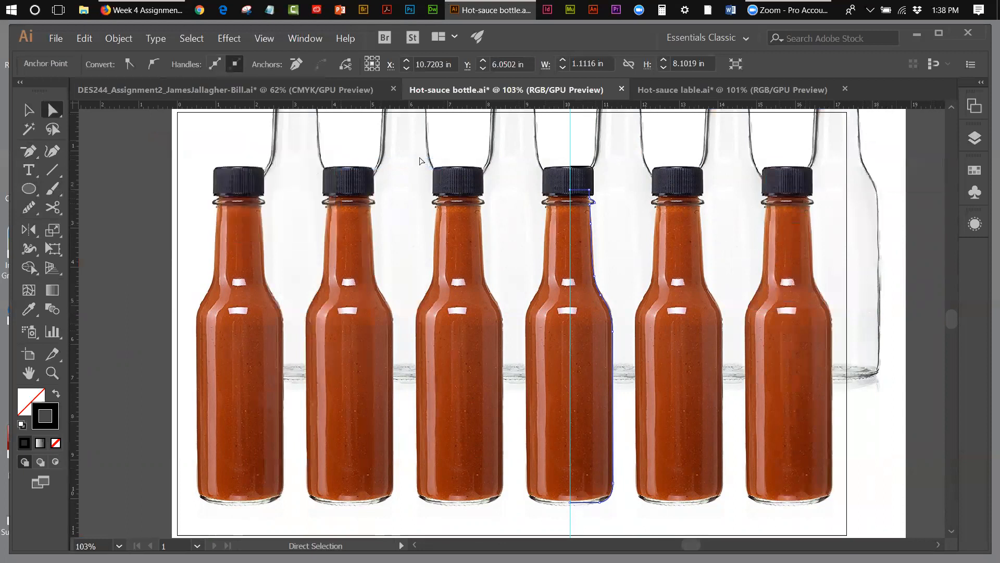
- Hide the sample layer with the reference bottle photo and deselect the traced bottle outline
left_click(970, 140)
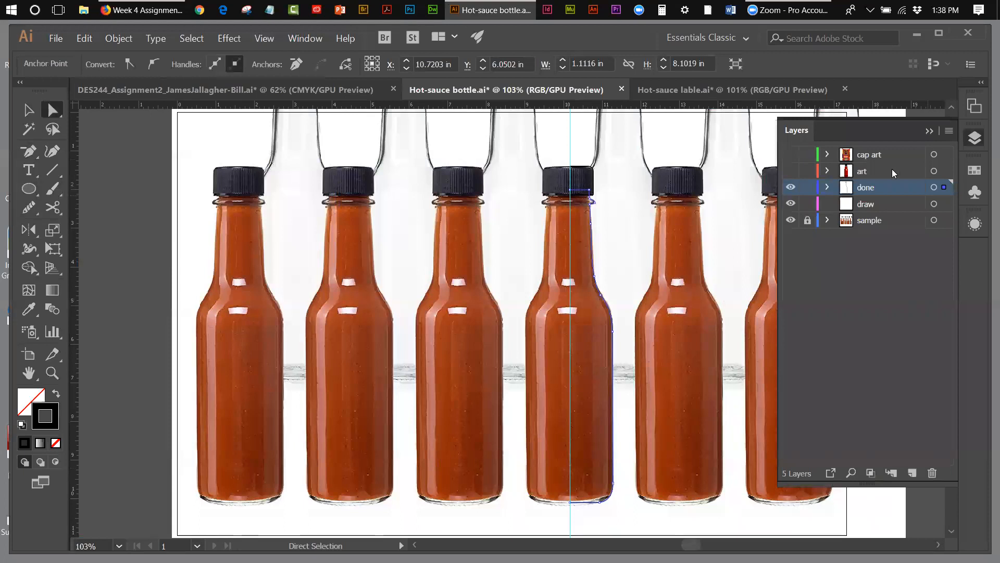
left_click(792, 221)
left_click(28, 111)
left_click(632, 208)
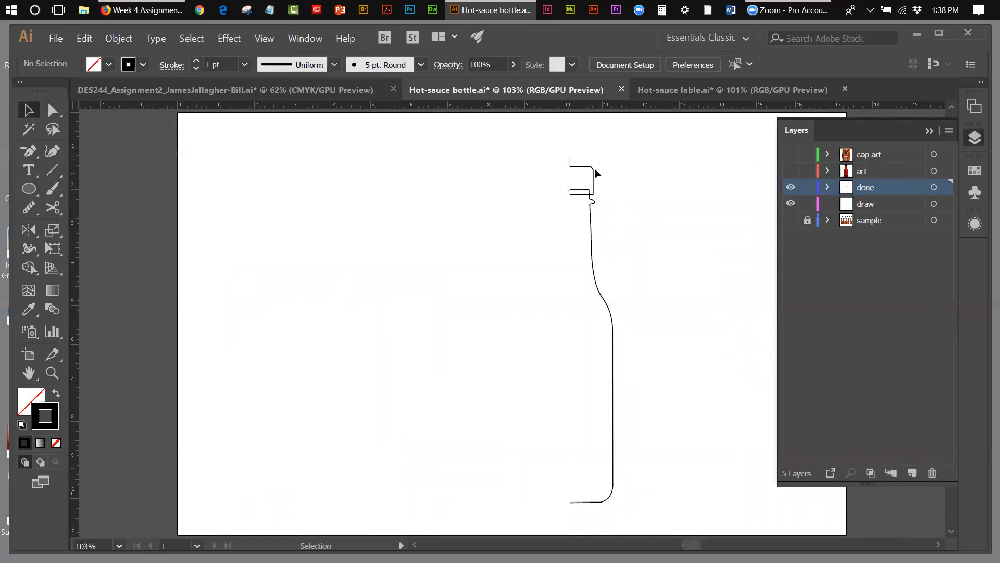
- Bring the cap outline to the front of the bottle outline
left_click(591, 226)
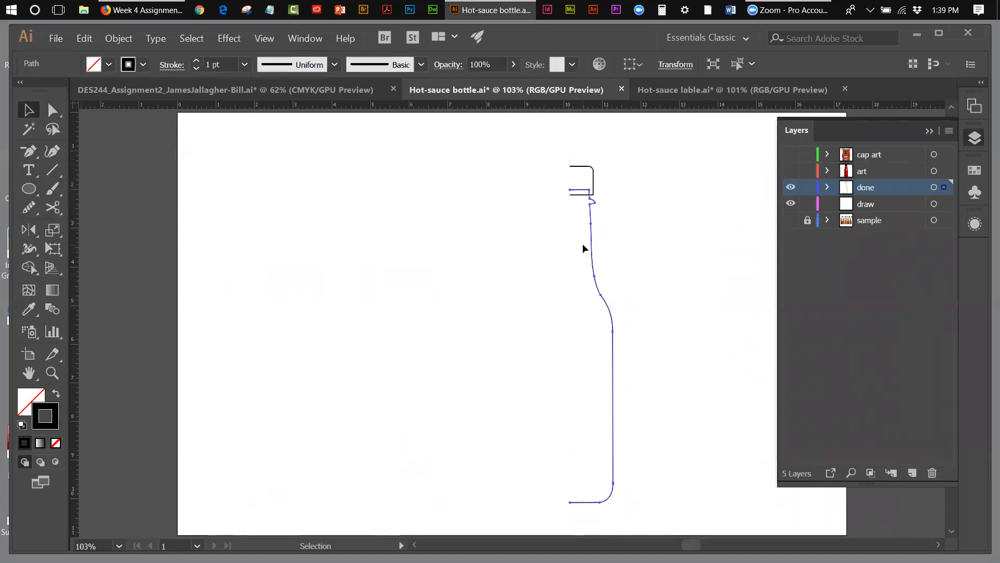
left_click(610, 183)
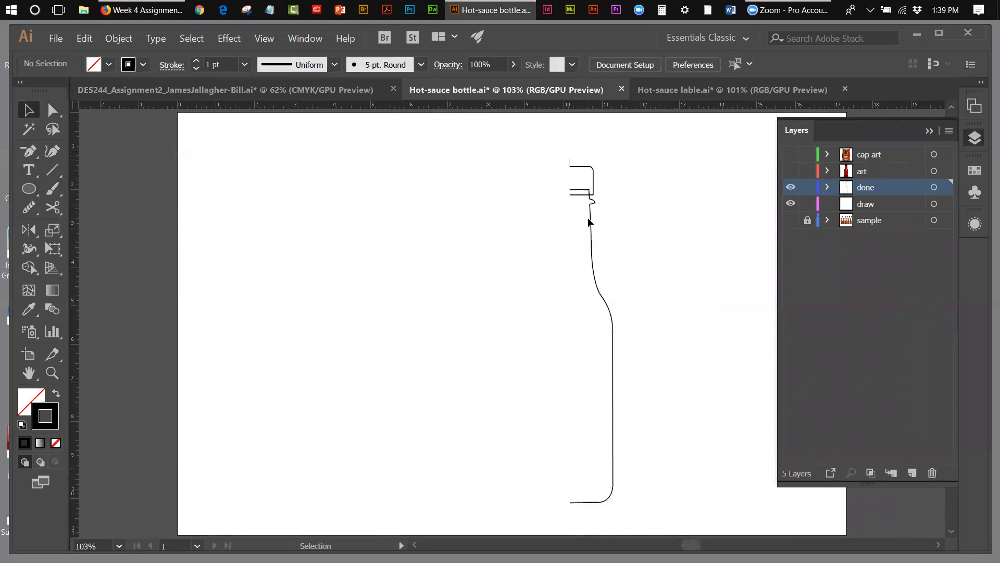
left_click(588, 166)
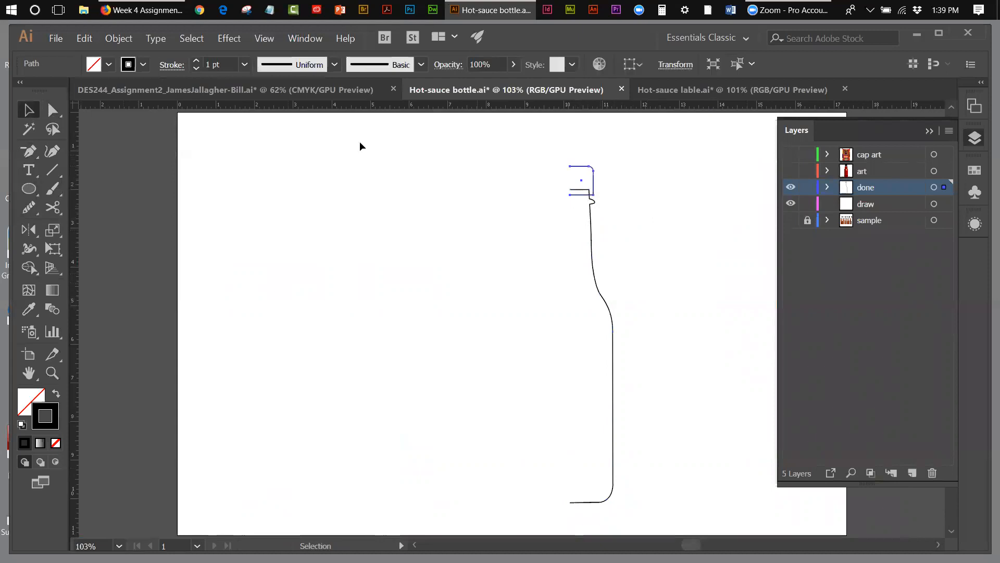
left_click(121, 38)
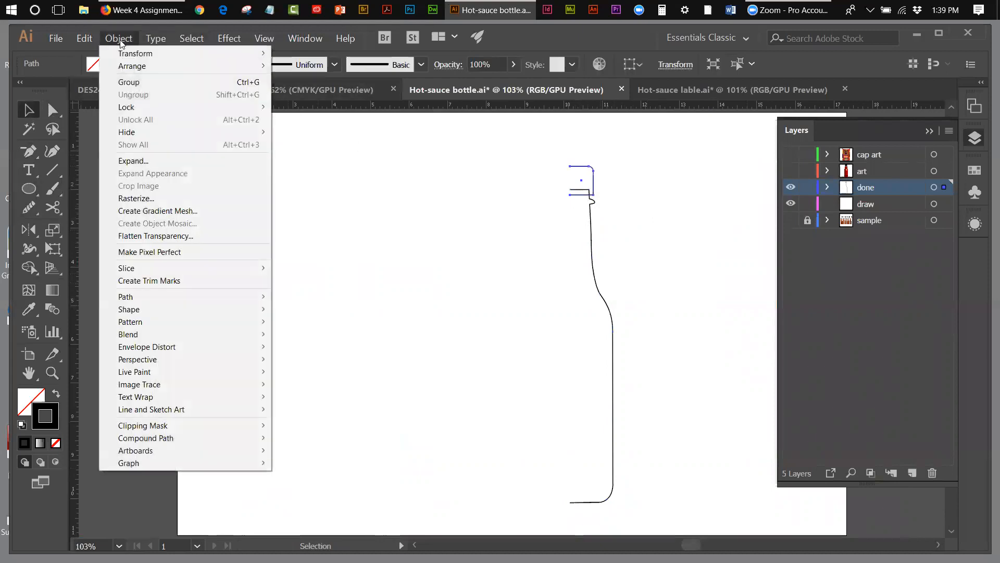
mouse_move(131, 65)
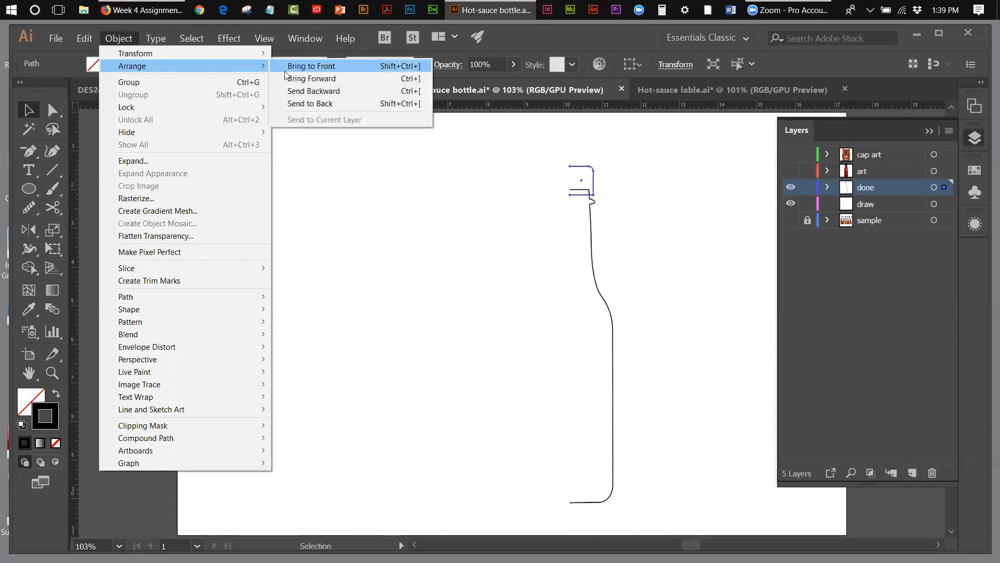
left_click(313, 66)
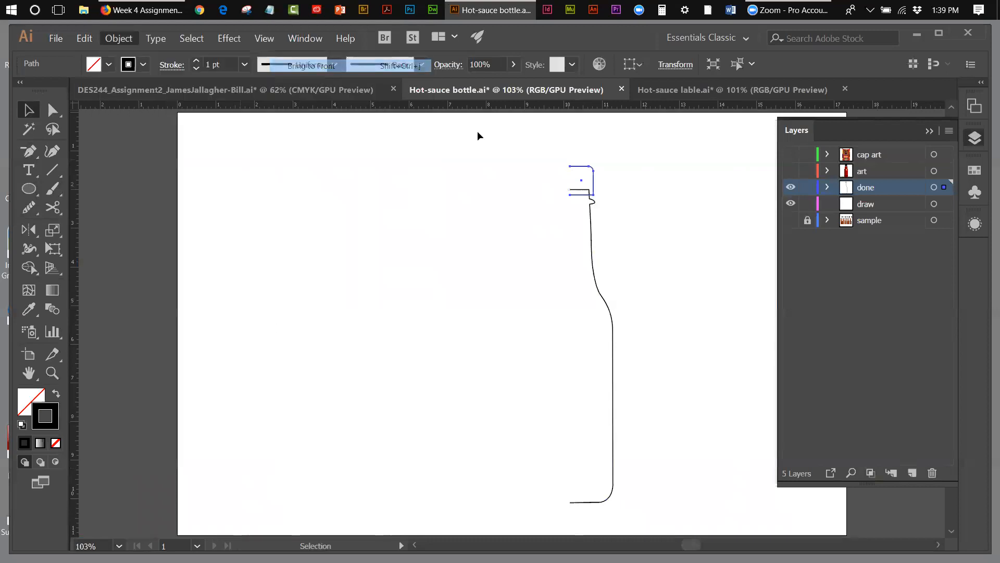
left_click(606, 189)
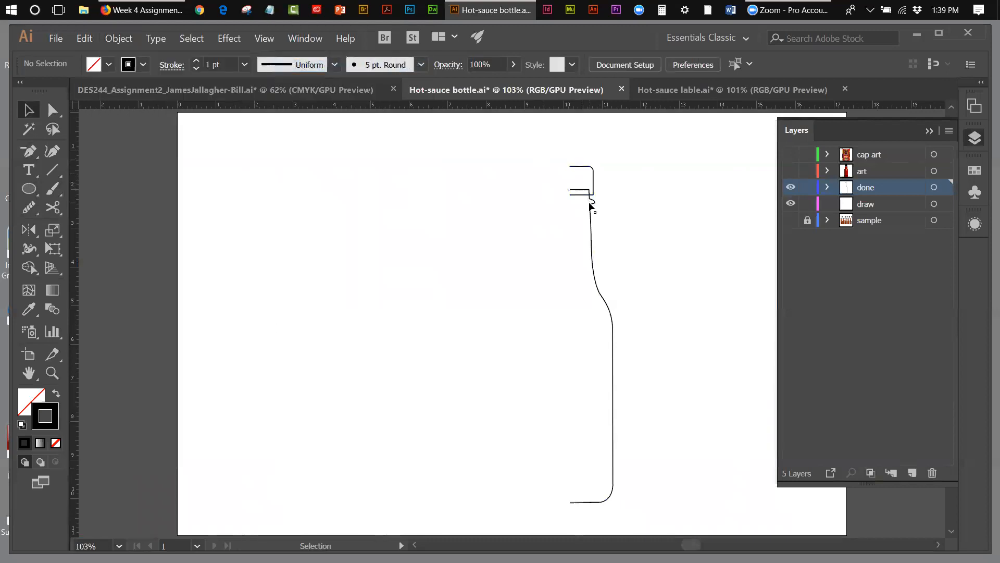
left_click(590, 204)
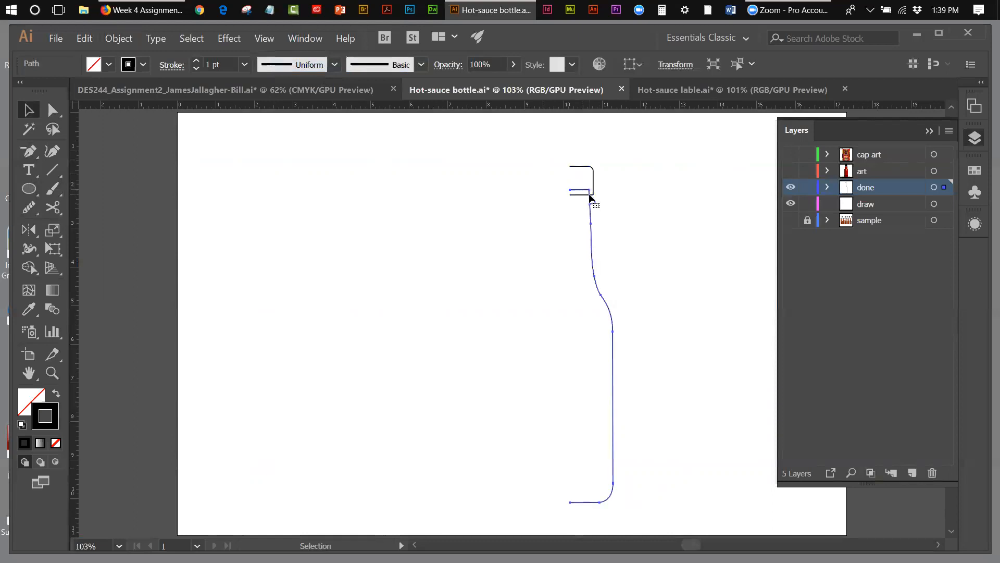
left_click(620, 176)
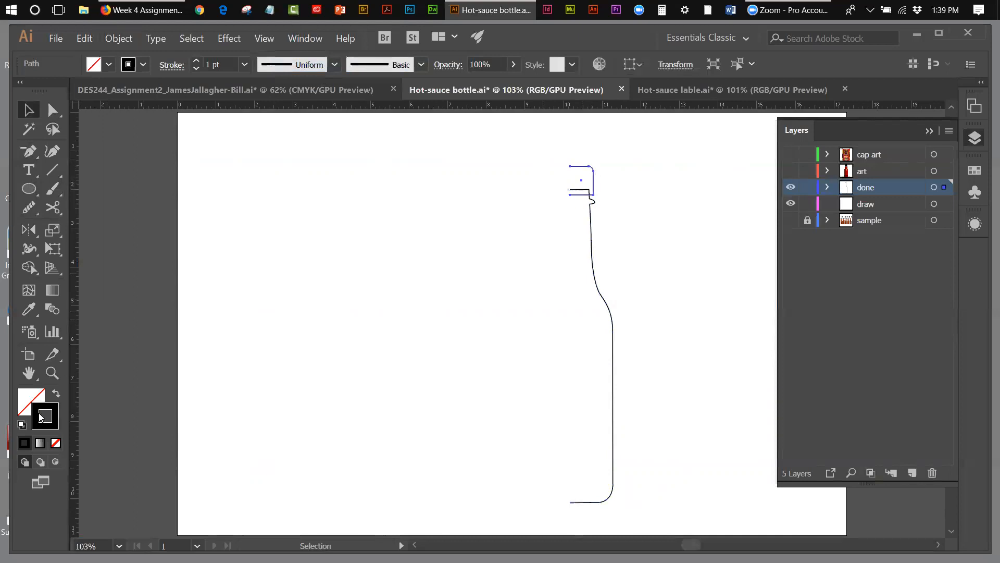
left_click(648, 324)
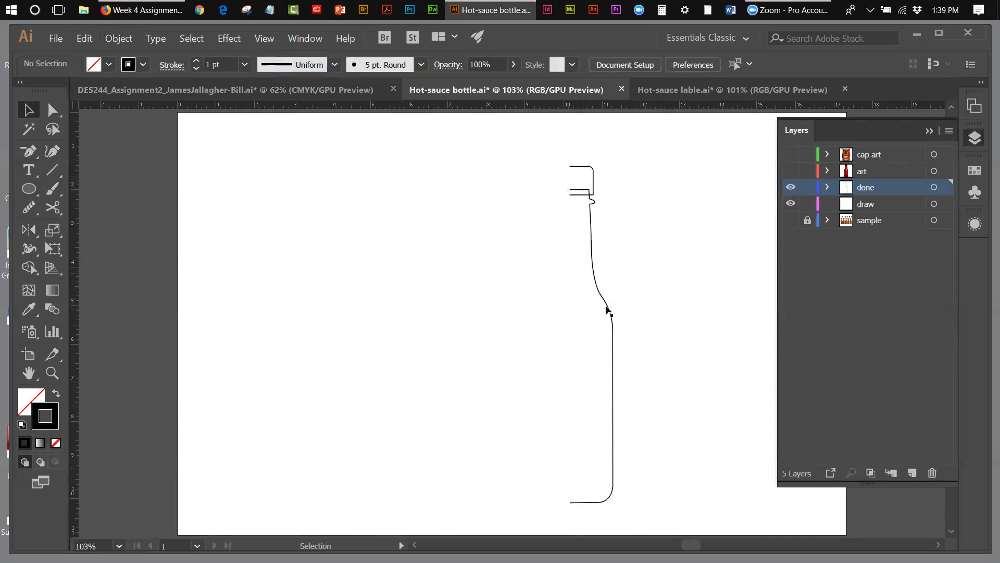
- Set the bottle outline's stroke colour to light blue cacfff
left_click(607, 307)
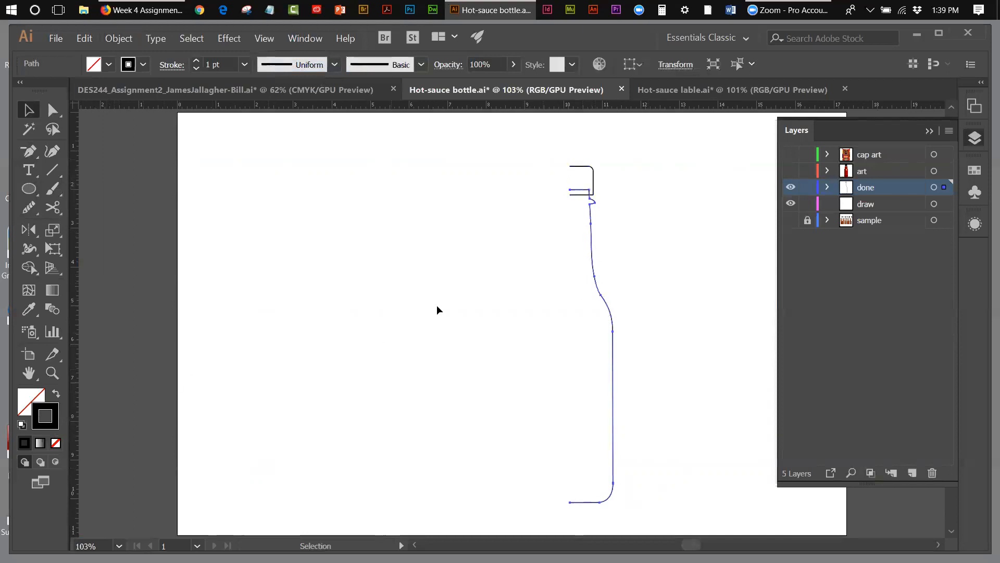
double_click(56, 416)
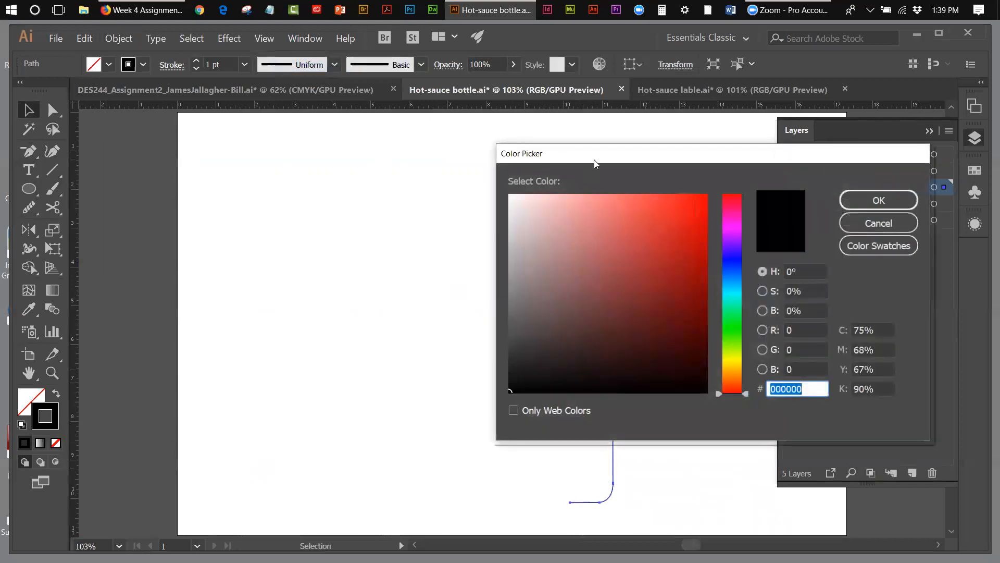
left_click_drag(591, 160, 205, 151)
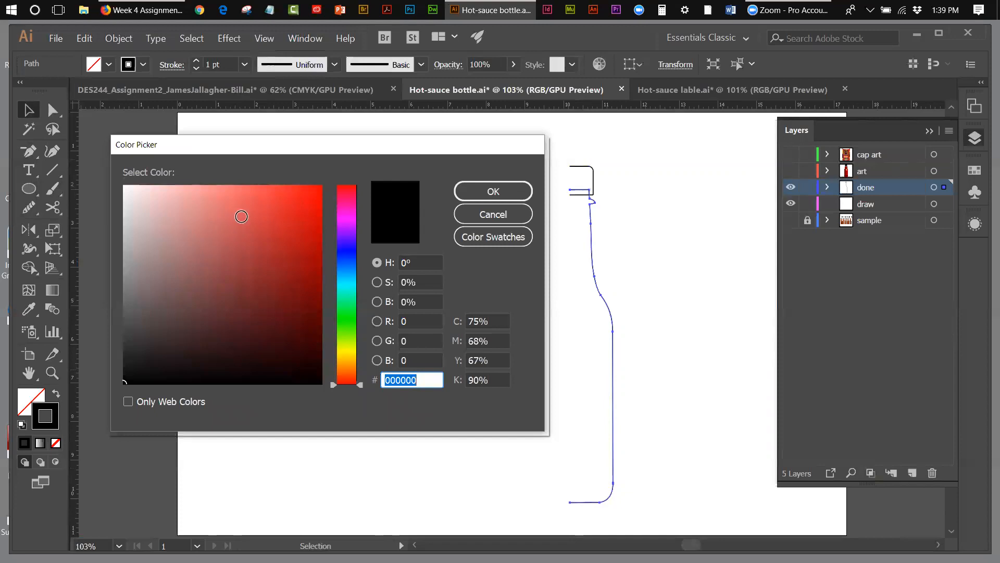
left_click_drag(123, 381, 125, 264)
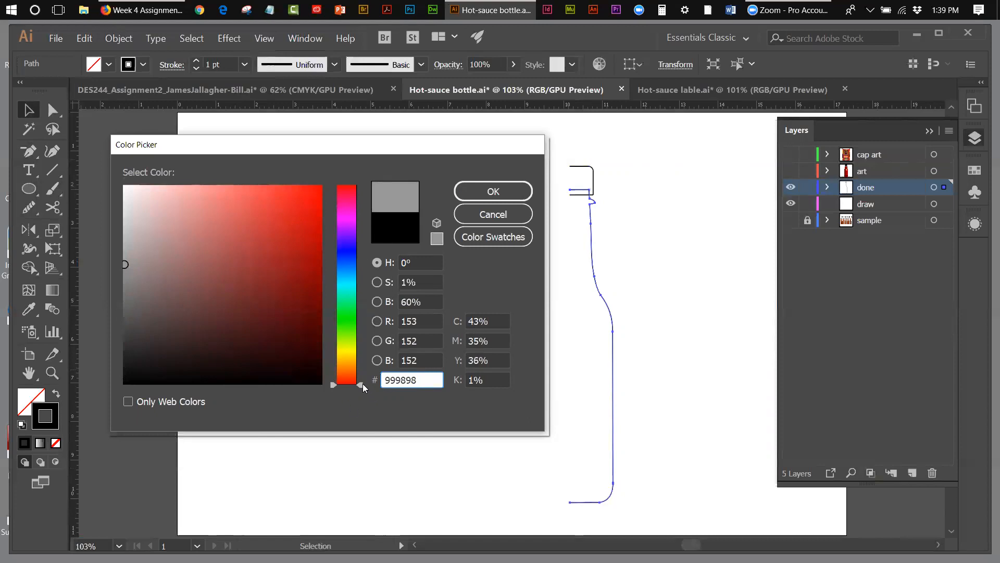
left_click_drag(361, 385, 364, 253)
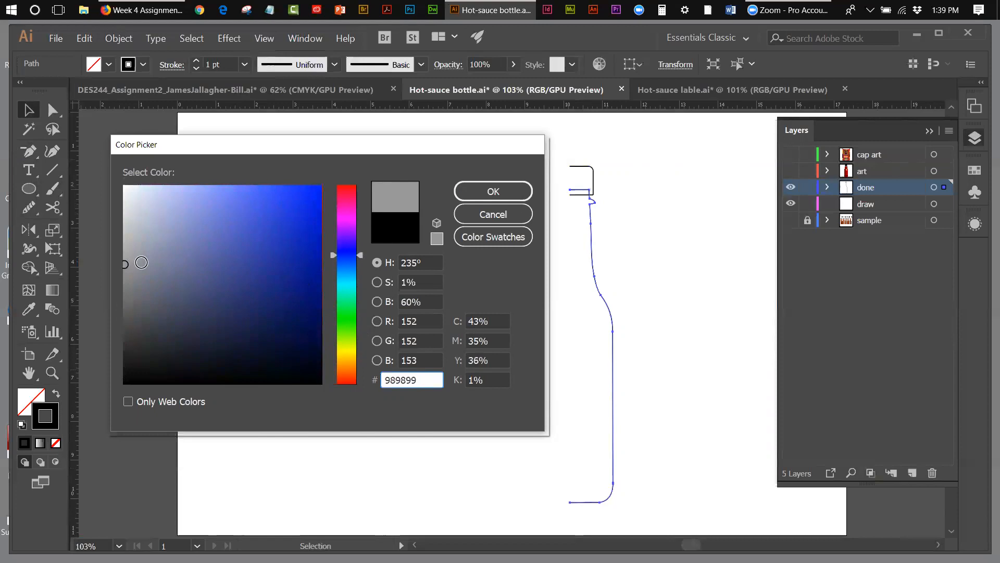
mouse_move(125, 265)
left_mouse_down()
mouse_move(155, 185)
mouse_move(206, 185)
mouse_move(179, 184)
left_mouse_up()
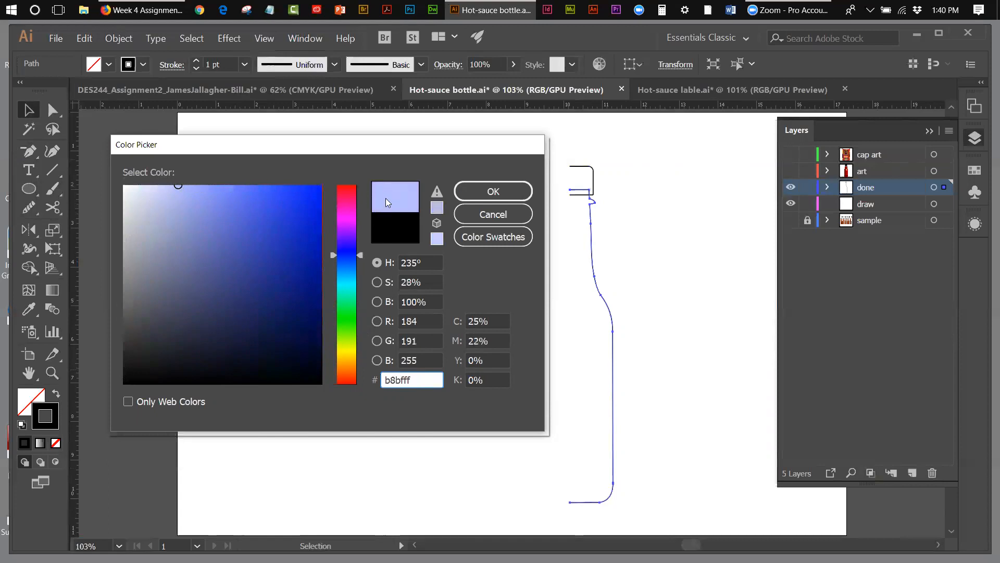
left_click_drag(179, 186, 164, 184)
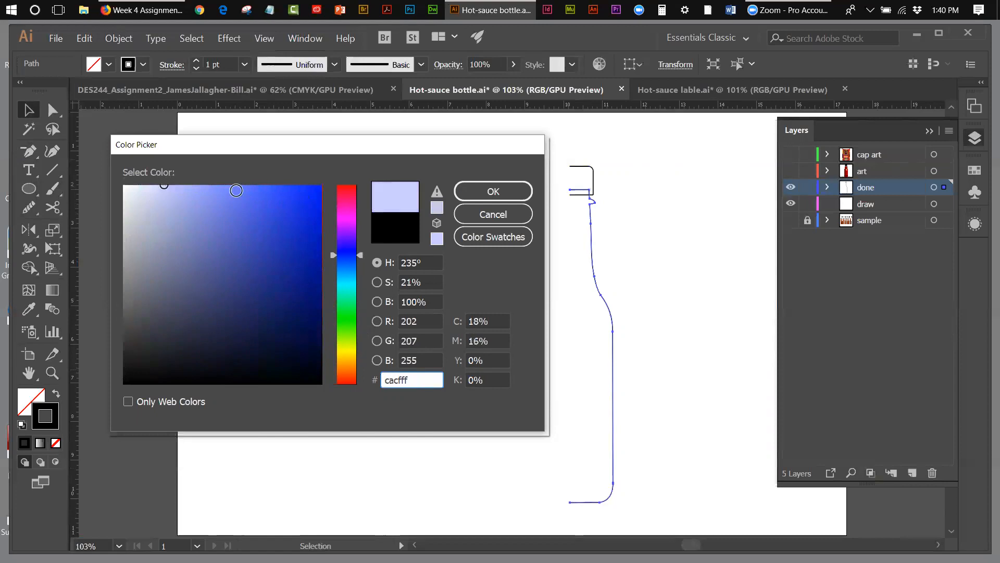
left_click(522, 194)
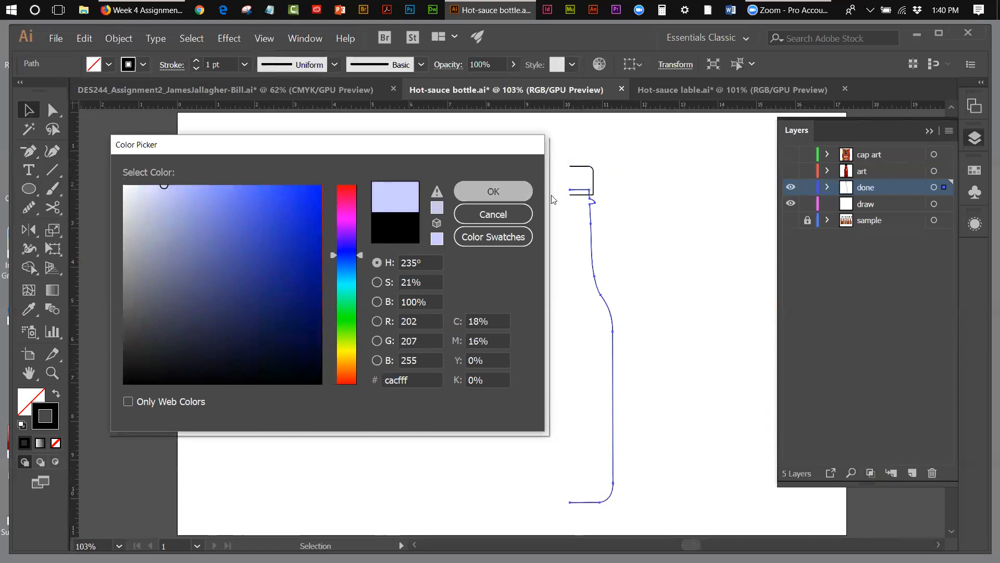
left_click(654, 222)
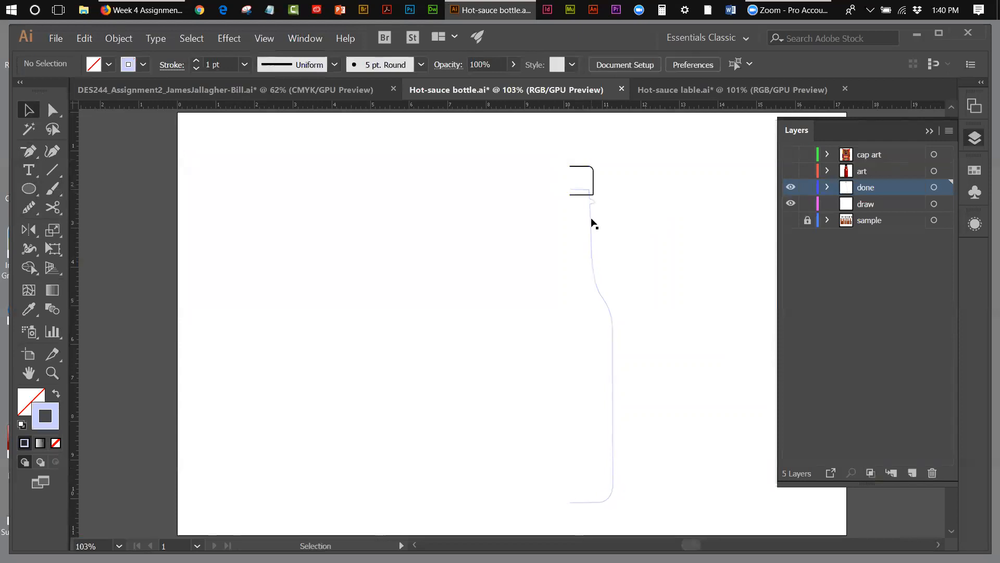
- With the cap and bottle outlines selected, rename the done layer to render and hide the draw layer
left_click_drag(556, 128, 597, 205)
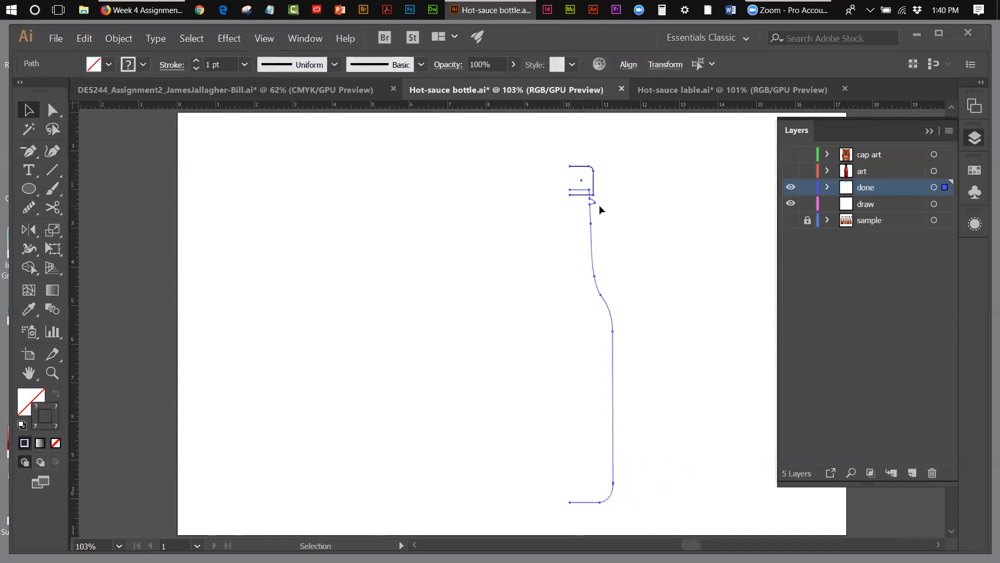
double_click(875, 188)
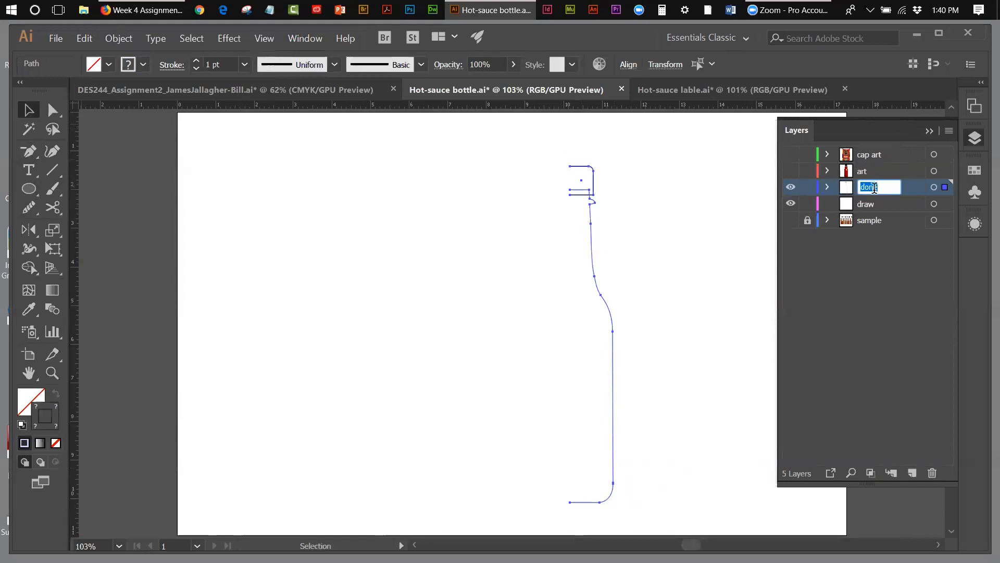
type("render")
left_click(905, 268)
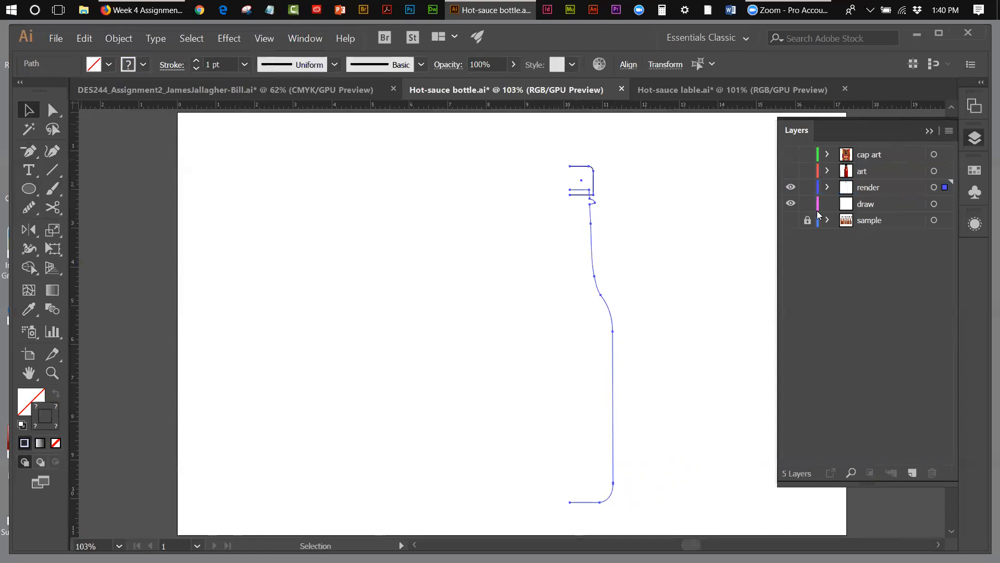
left_click(791, 204)
- Preview the cap and bottle outlines as a 360° 3D Revolve from the left edge without applying it
left_click(230, 39)
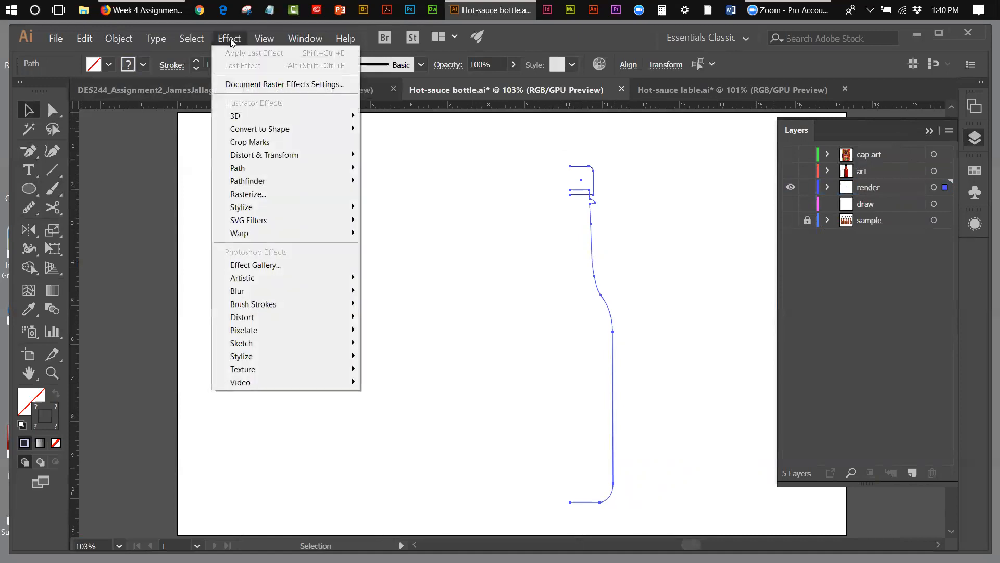
mouse_move(232, 116)
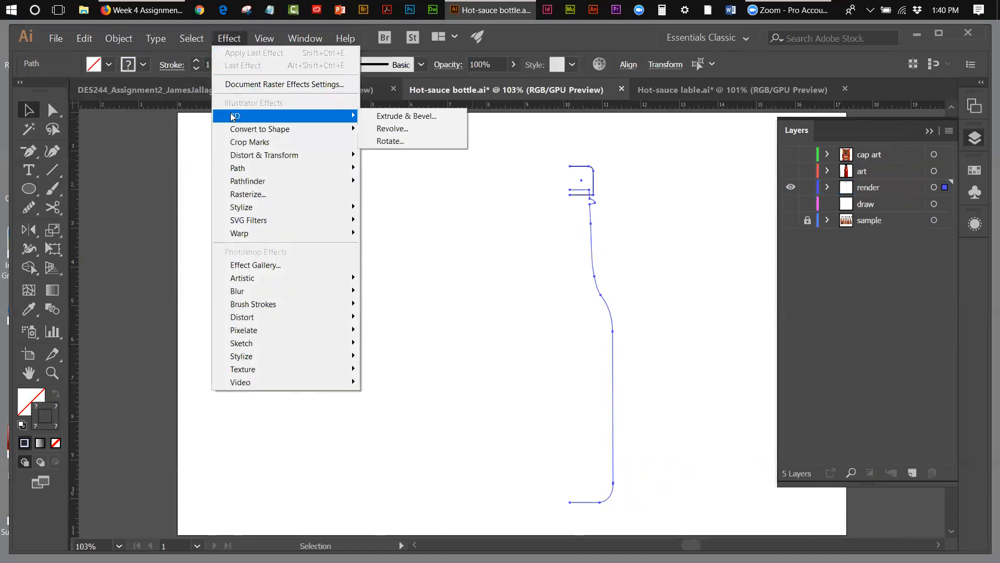
left_click(379, 130)
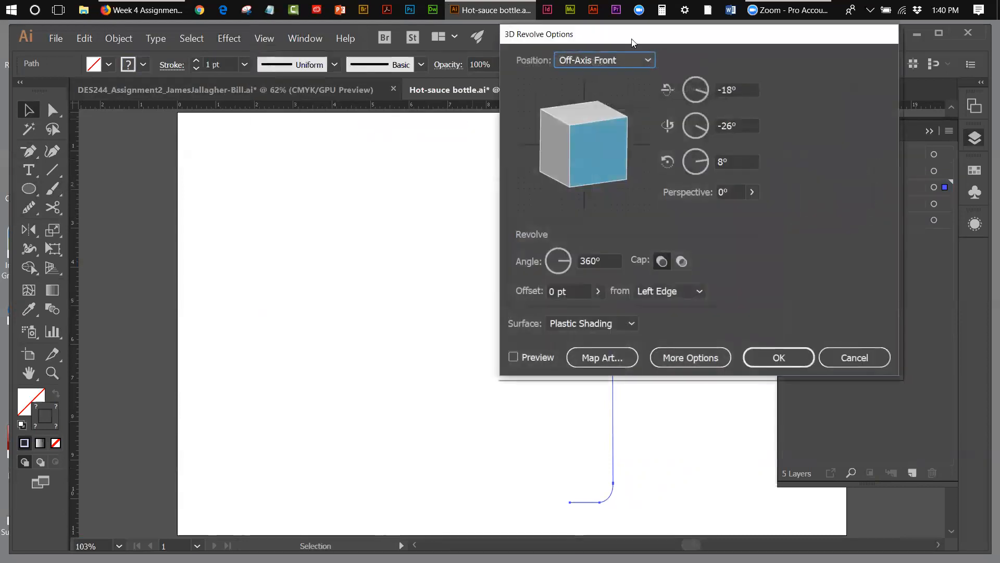
left_click_drag(631, 42, 193, 86)
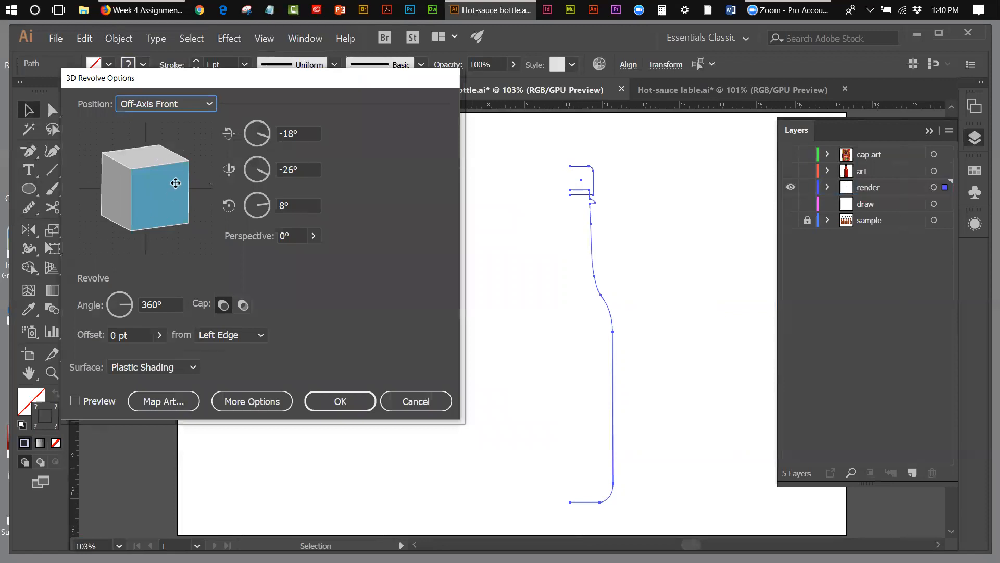
left_click(75, 400)
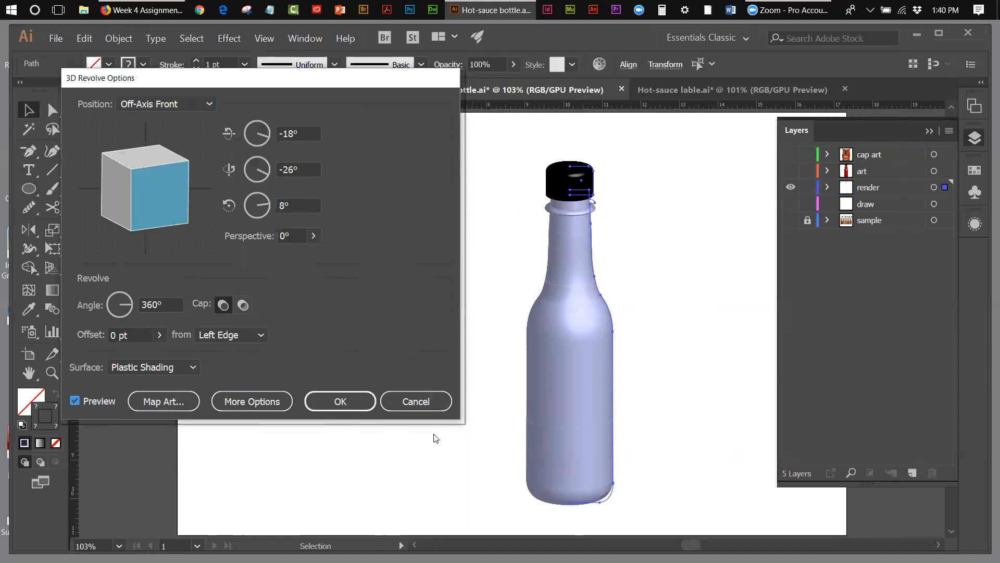
left_click(416, 401)
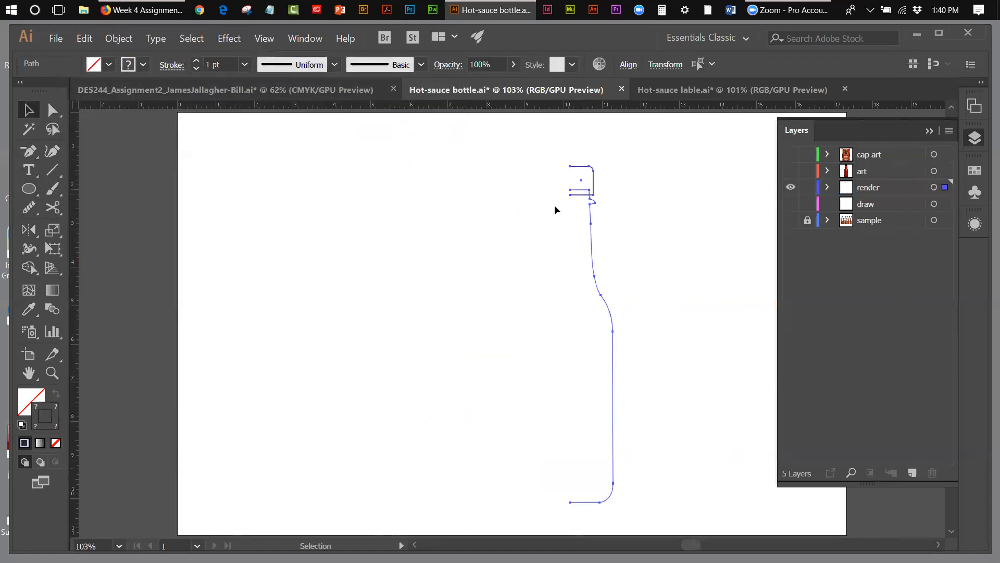
- Try to lighten the bottle's light blue stroke colour
left_click(615, 240)
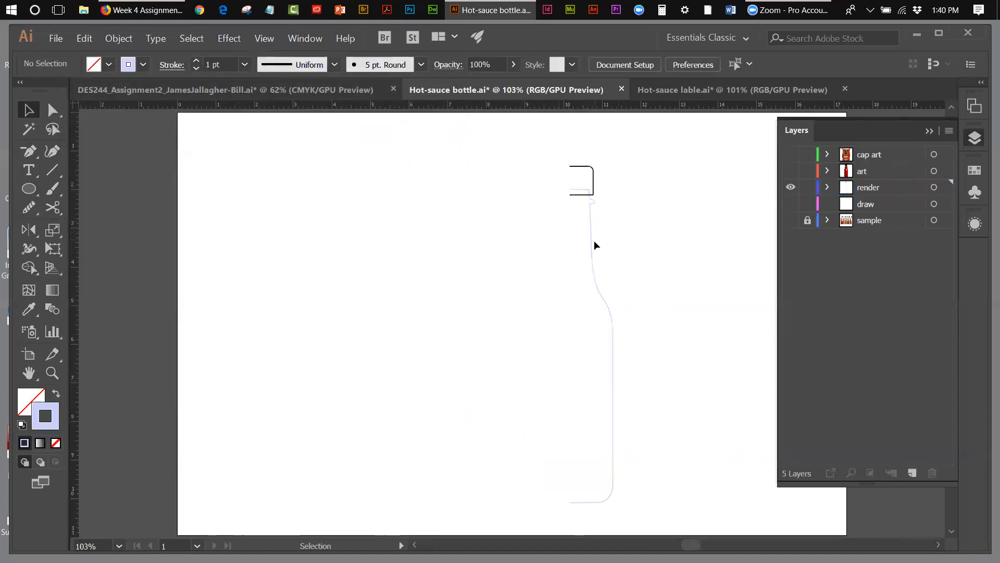
double_click(45, 416)
left_click_drag(159, 189, 149, 185)
left_click(469, 189)
- Set the bottle outline's stroke colour to the paler blue dce1ff and deselect it
left_click(596, 283)
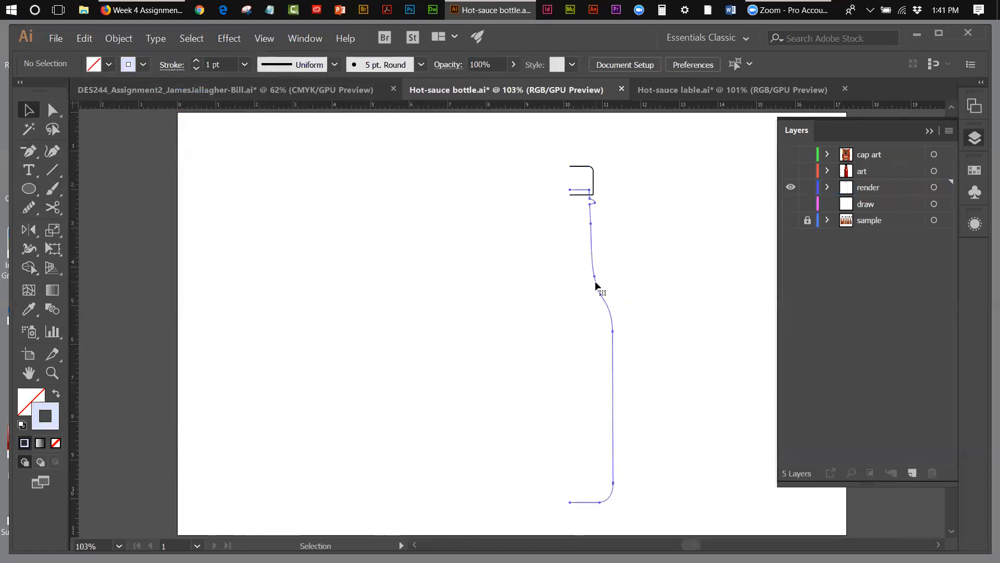
double_click(45, 416)
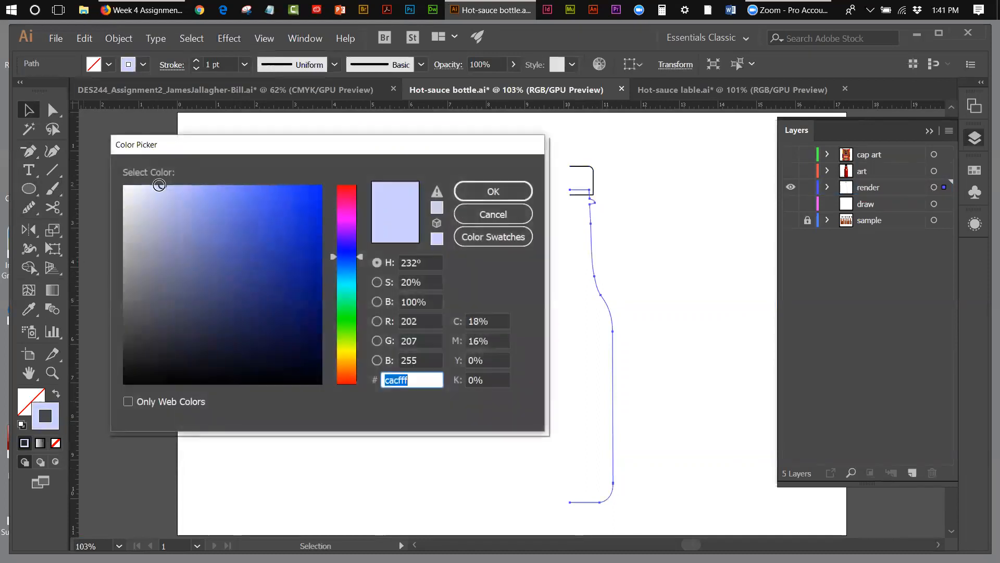
left_click(159, 185)
left_click(153, 183)
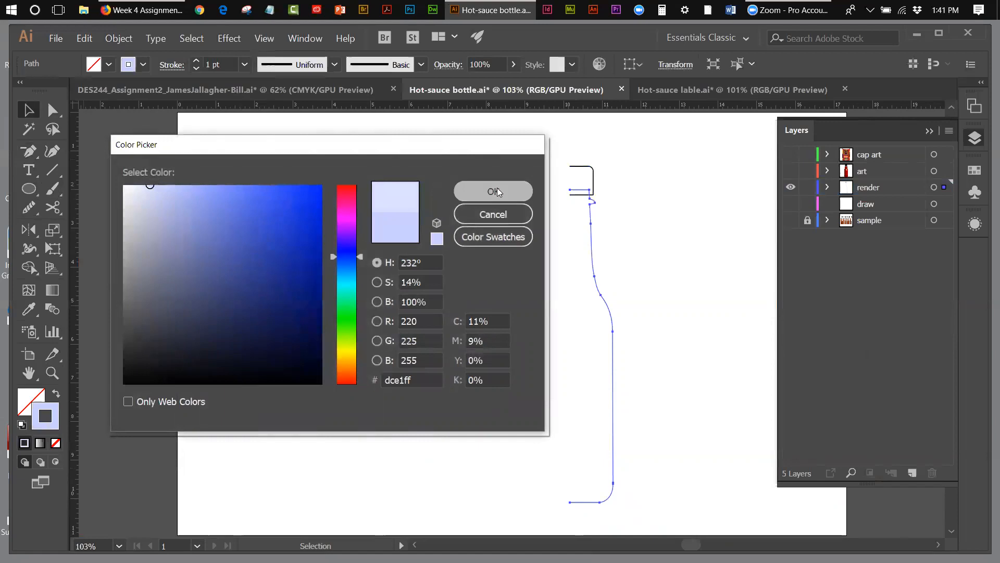
left_click(496, 190)
left_click(714, 223)
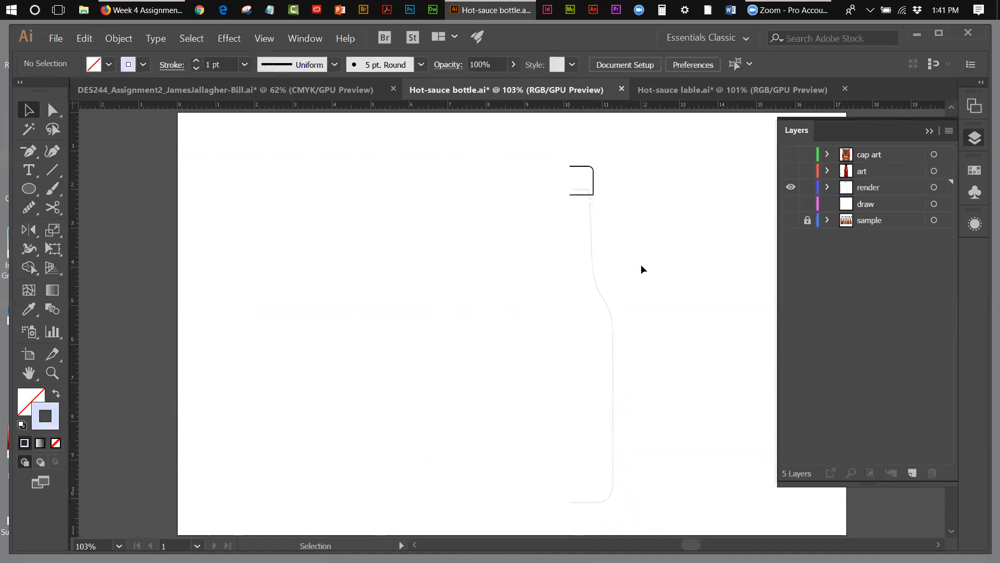
- Duplicate the pale blue bottle outline in place and nudge the copy slightly to the left
left_click(598, 291)
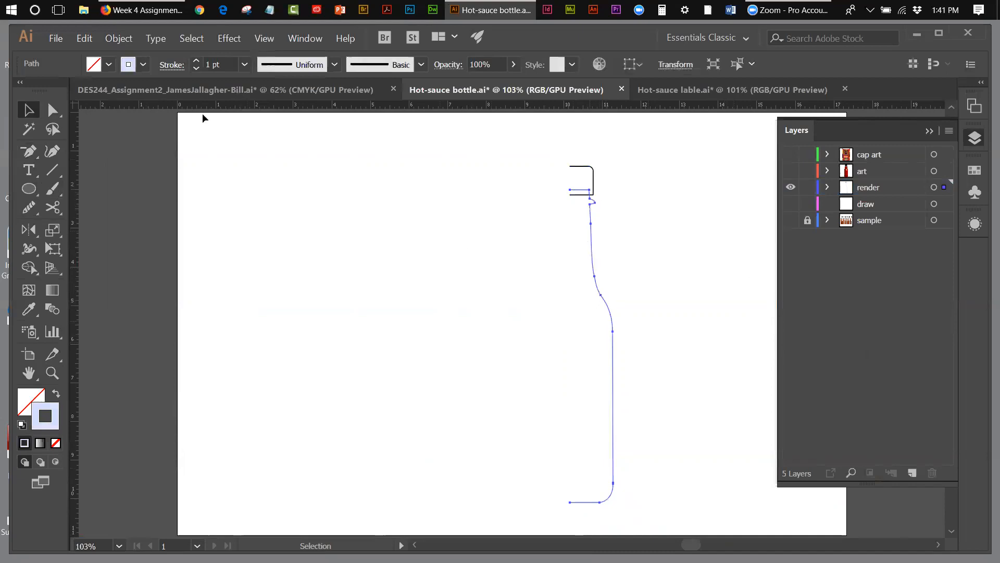
left_click(83, 40)
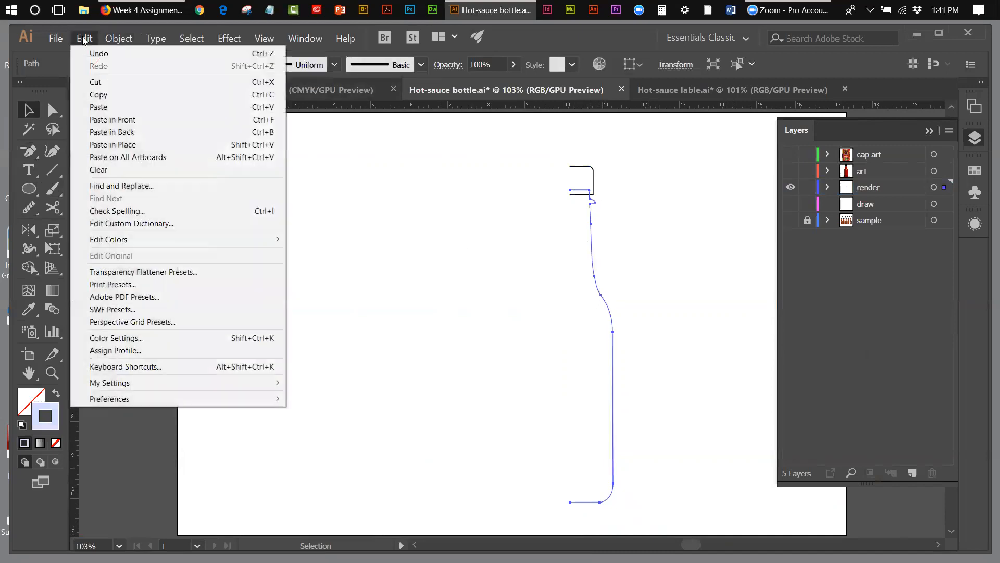
left_click(87, 94)
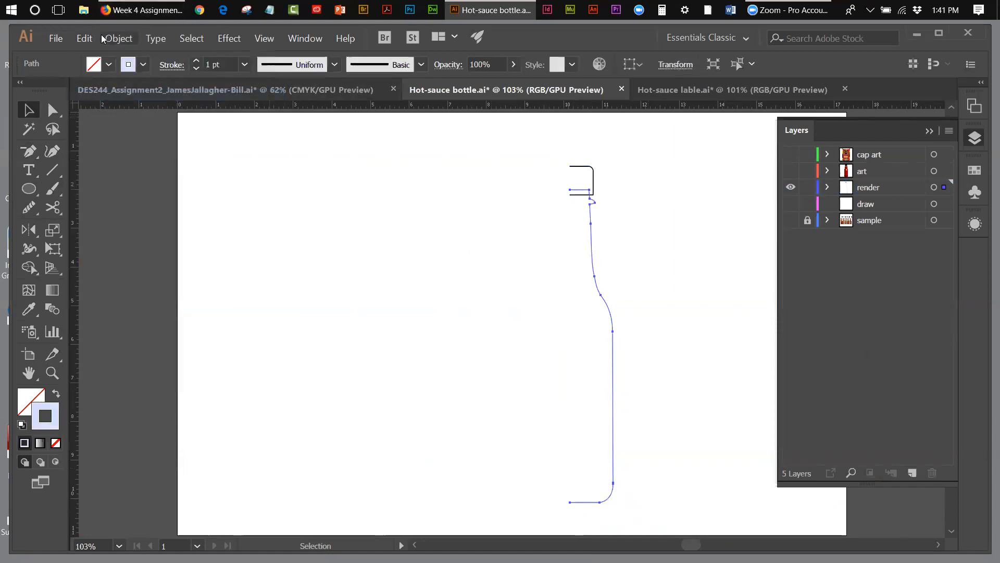
left_click(85, 38)
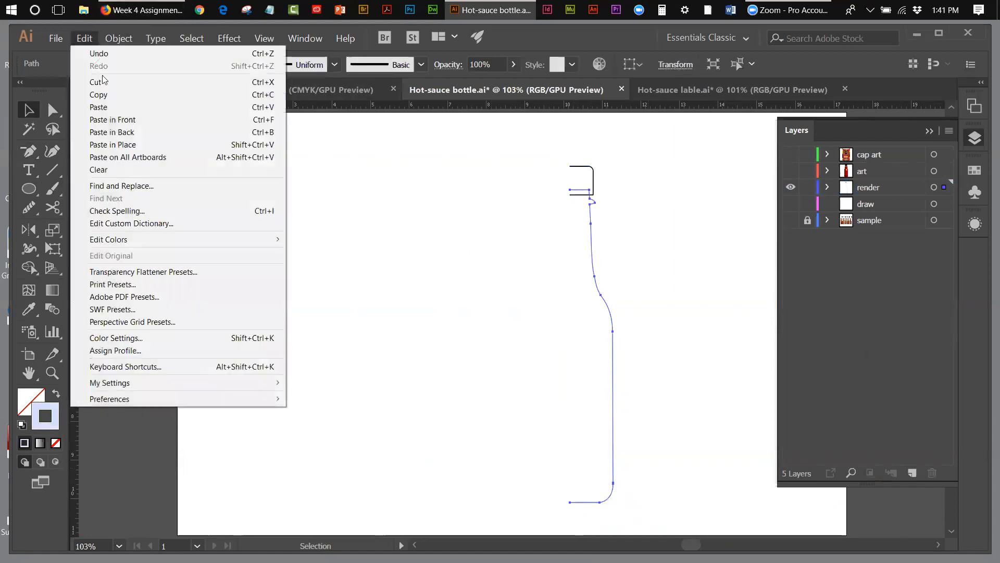
left_click(112, 144)
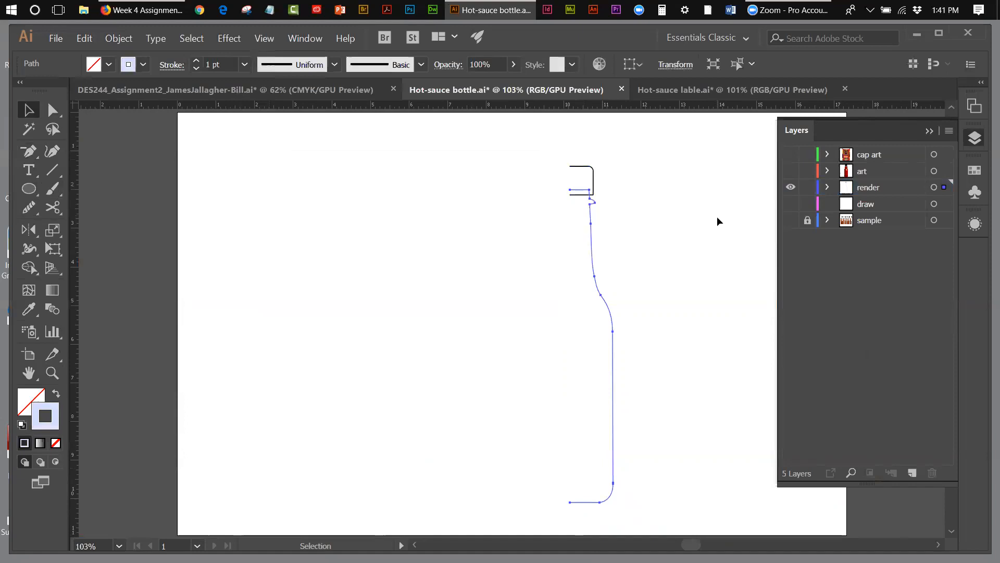
key("Left")
key("Left")
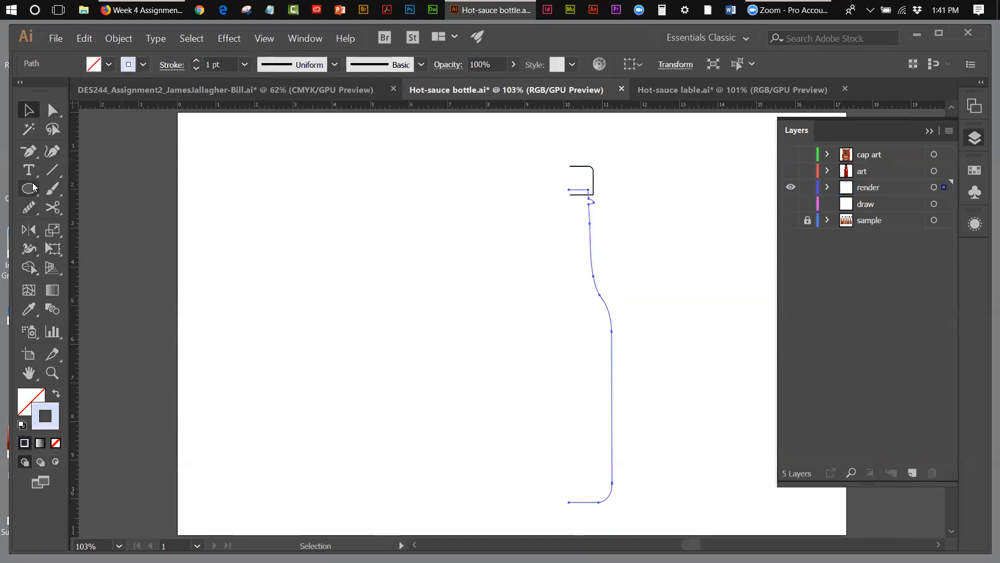
- Cut the copied bottle outline with the Scissors tool partway down the neck and delete its upper piece
left_click(56, 204)
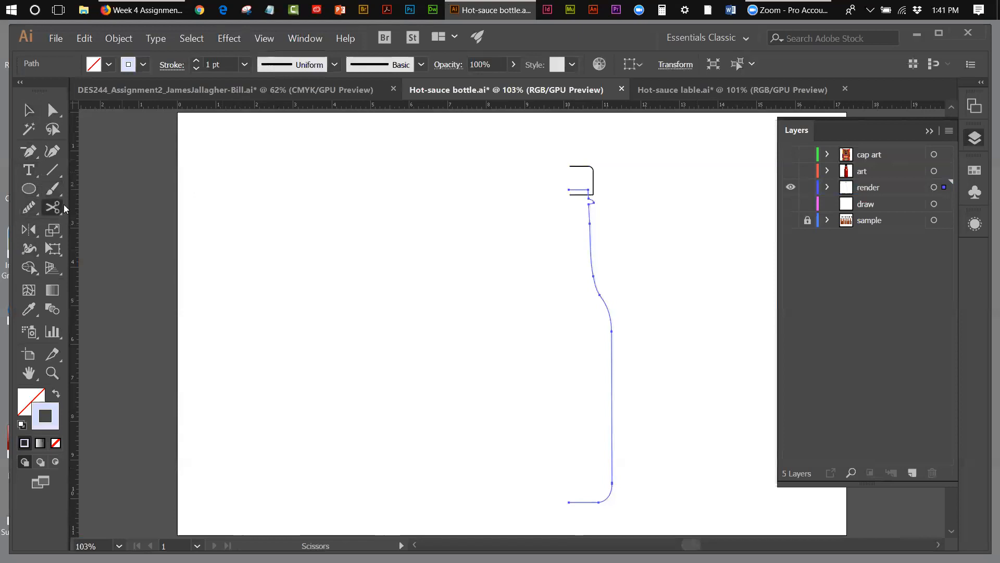
left_click(589, 230)
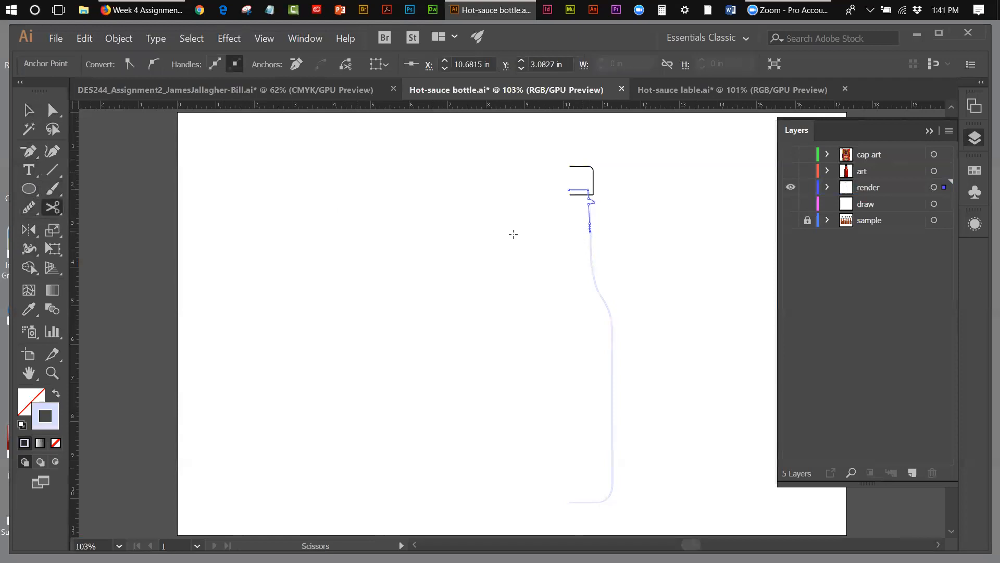
left_click(29, 111)
left_click(554, 195)
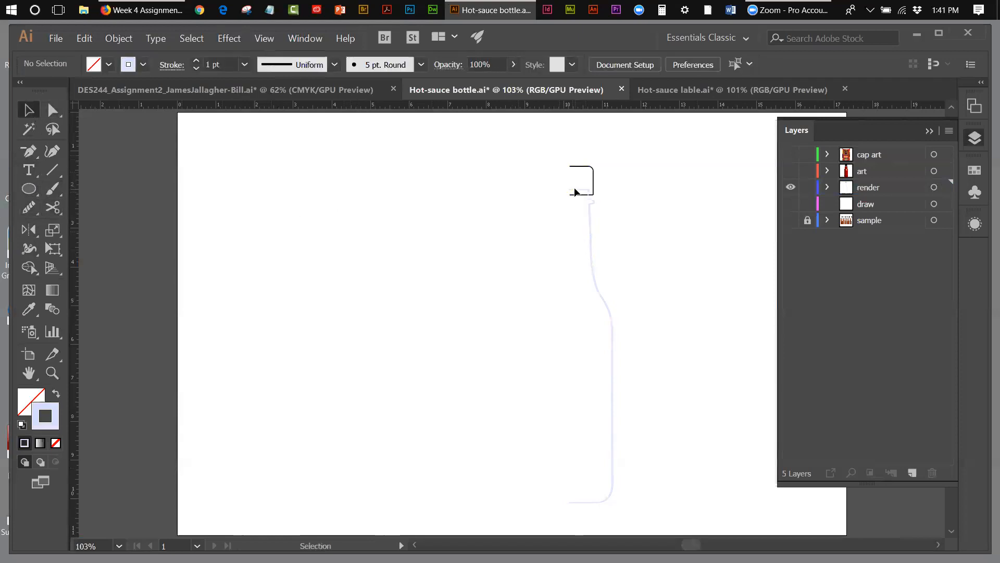
left_click(575, 191)
key("Delete")
- Set the stroke colour of the remaining lower piece to dark red a30000 and deselect it
left_click(592, 274)
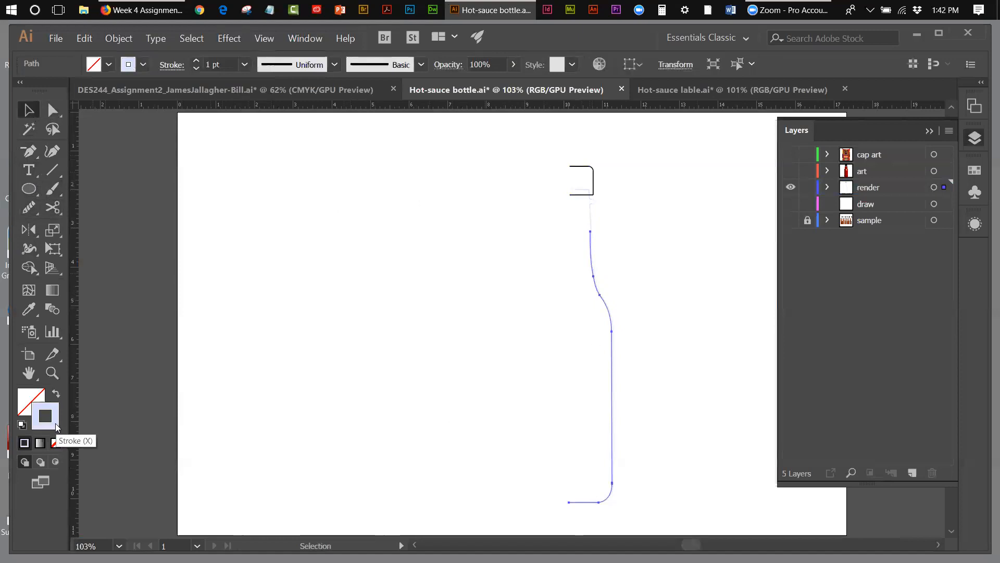
double_click(56, 426)
left_click_drag(362, 257, 354, 376)
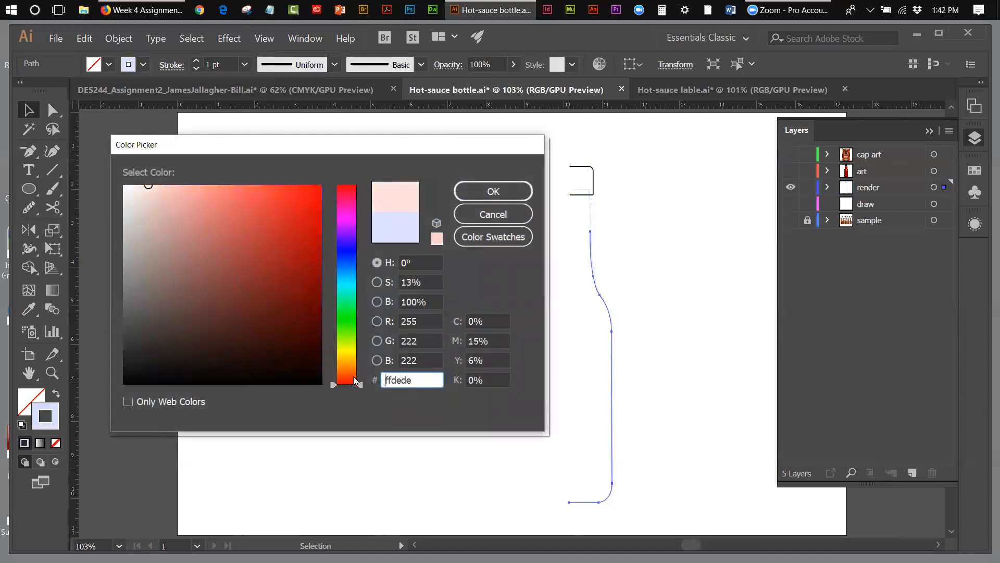
left_click(320, 262)
left_click_drag(319, 262, 323, 245)
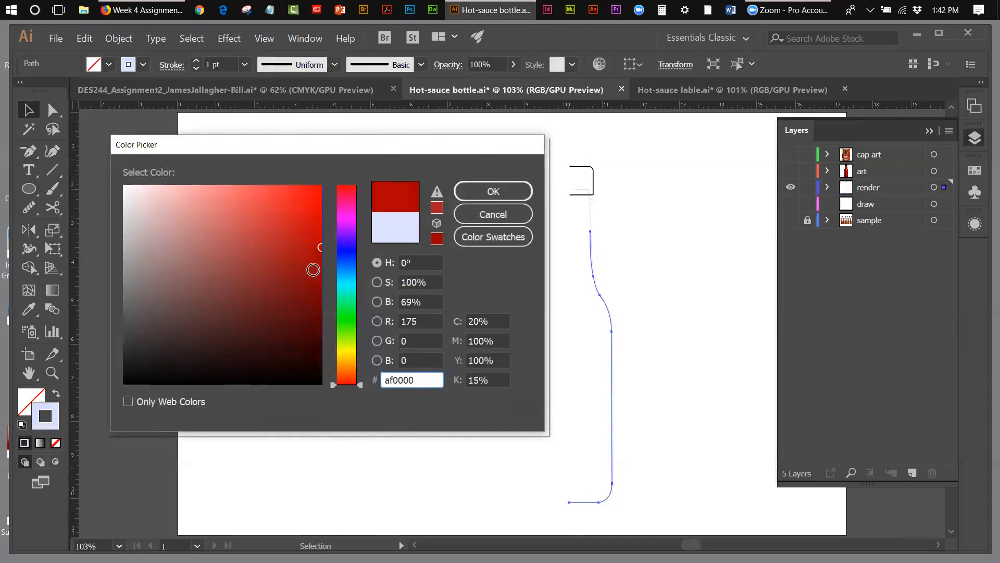
left_click_drag(320, 251, 324, 254)
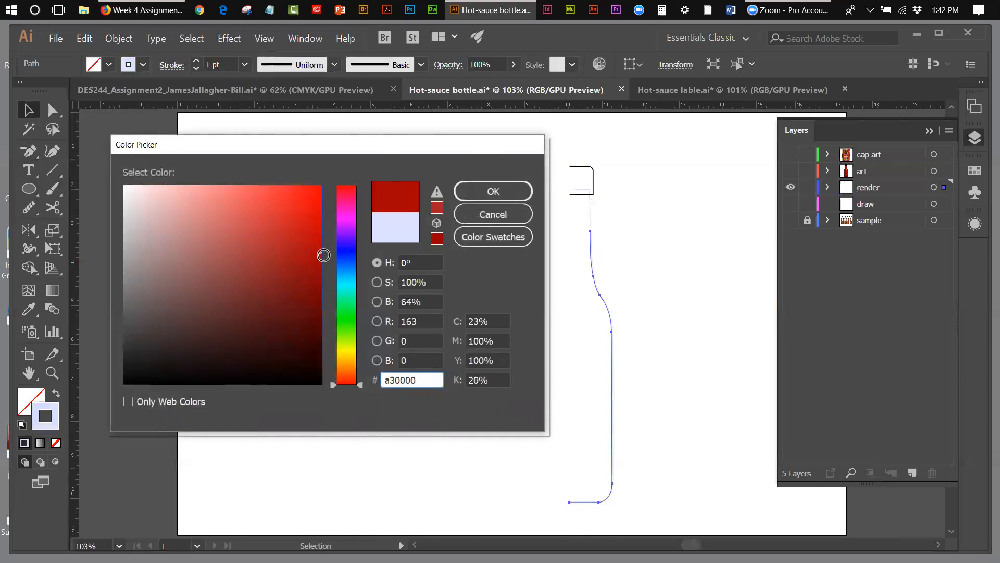
left_click(508, 192)
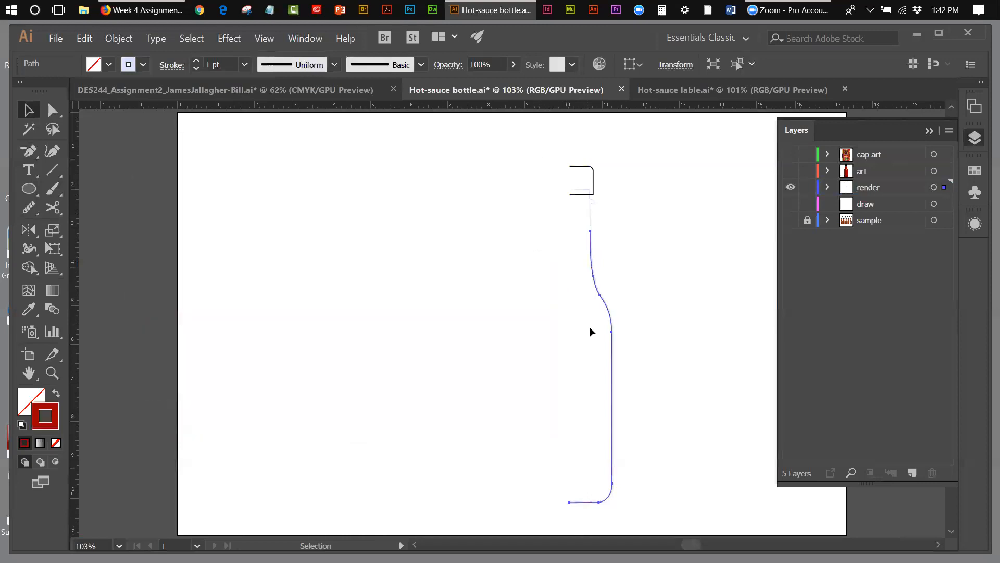
left_click(657, 326)
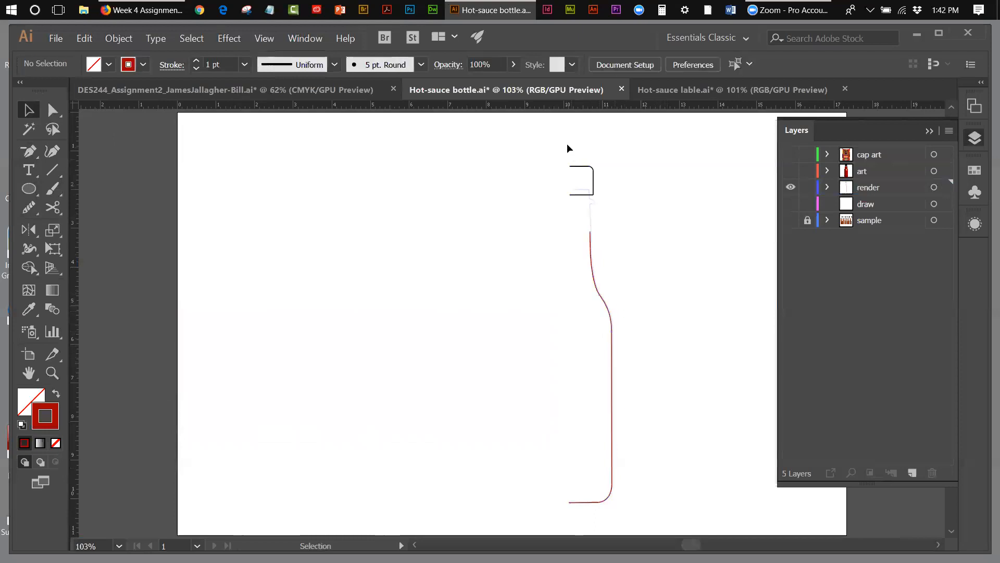
- With the sample layer shown for reference, extend the red path's top end horizontally to the centre guide using the Pen tool, and hide sample again
left_click_drag(566, 153, 604, 243)
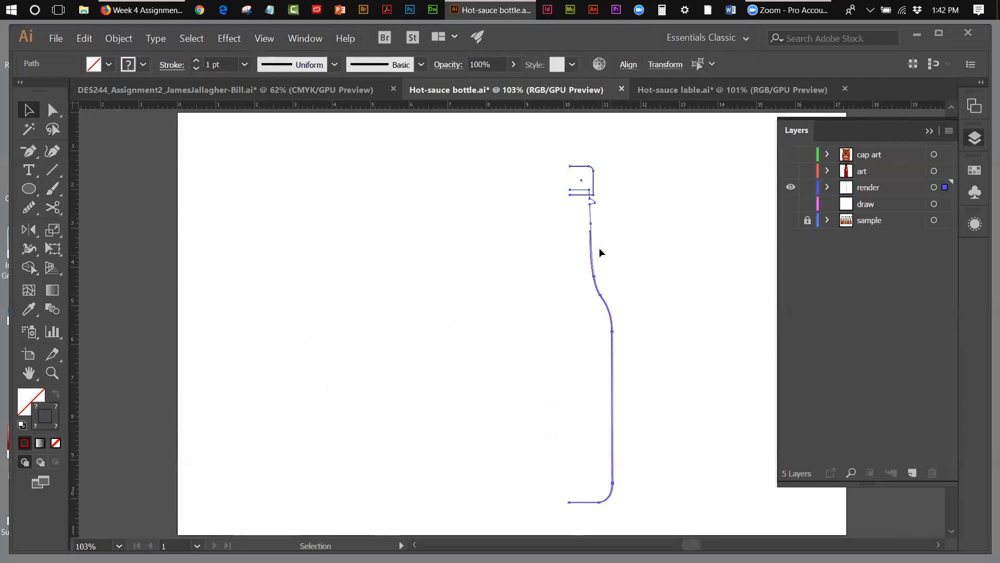
left_click(628, 230)
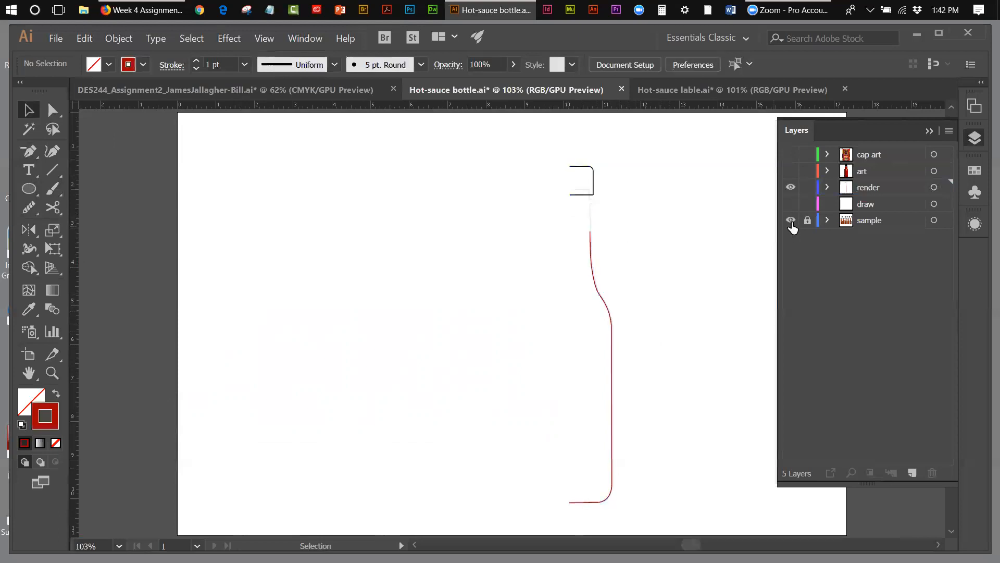
left_click(790, 220)
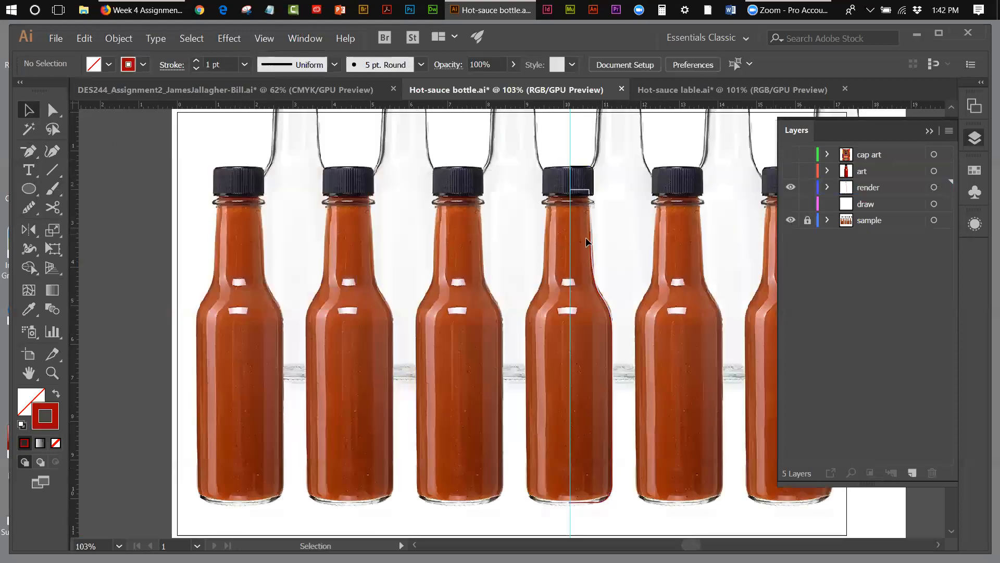
left_click(52, 373)
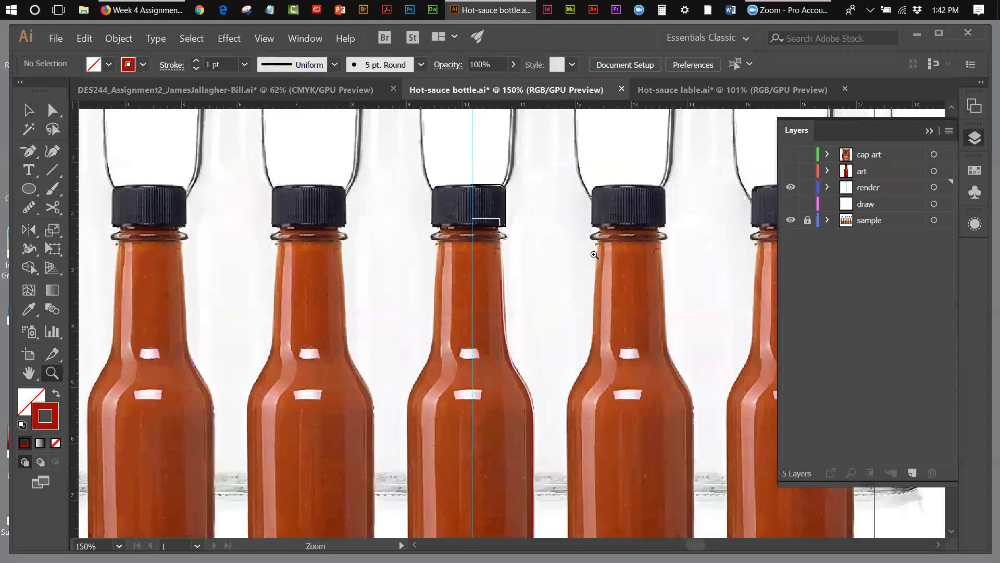
left_click(490, 327)
left_click(491, 328)
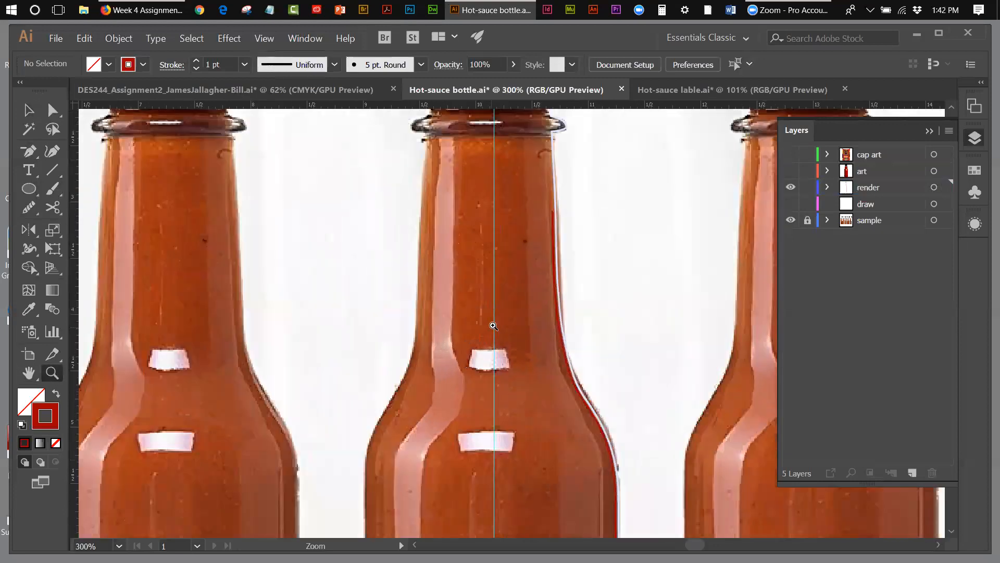
left_click(28, 150)
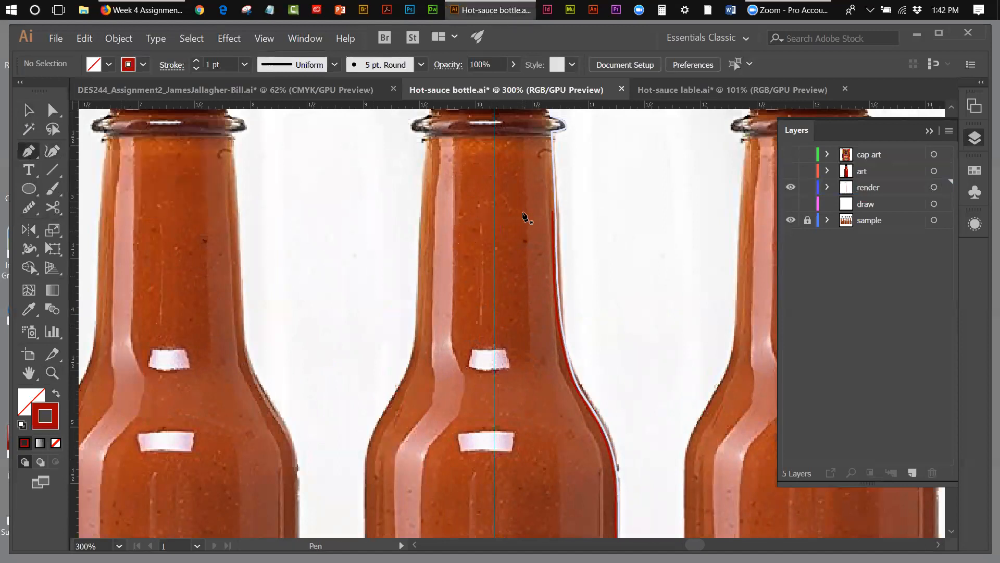
left_click(553, 212)
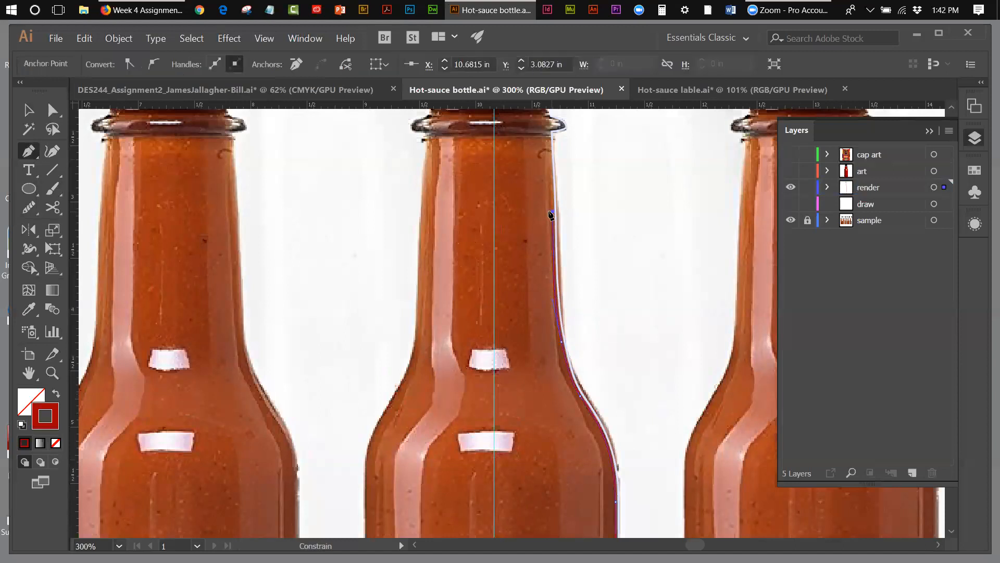
left_click(494, 212, "shift")
left_click(26, 109)
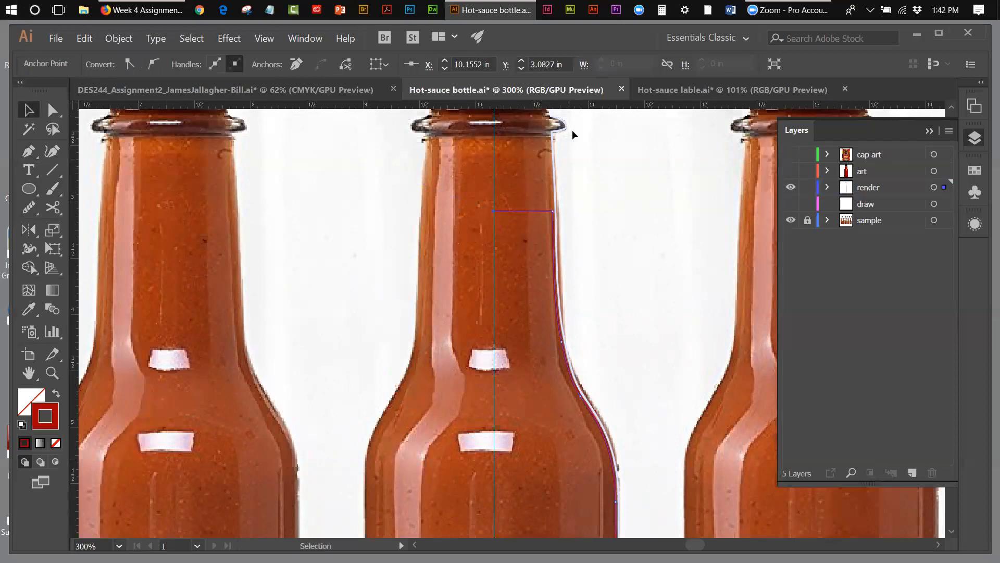
left_click(577, 149)
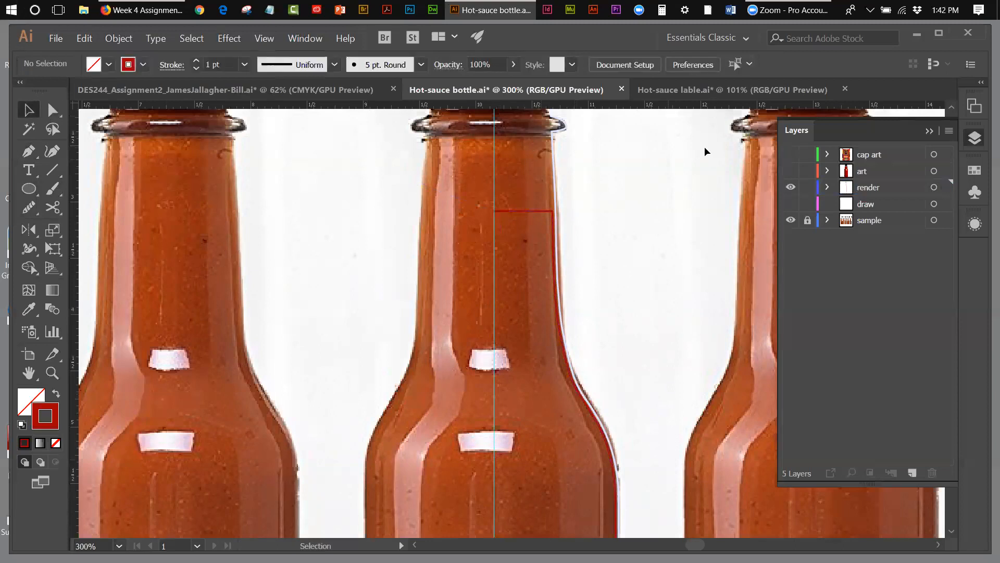
left_click(791, 220)
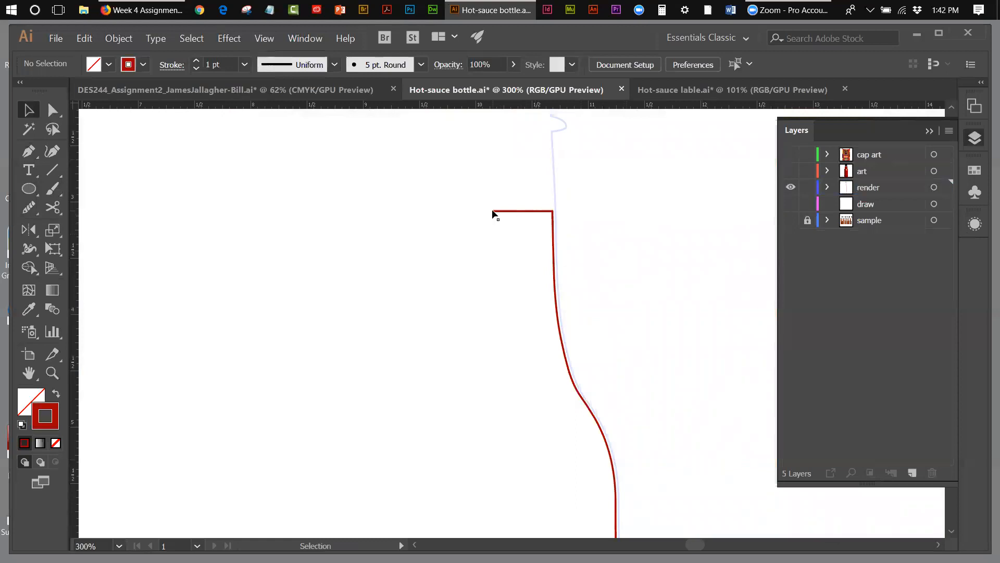
- Bring the pale blue bottle outline and the cap outline to the front of the red sauce path
left_click(553, 213)
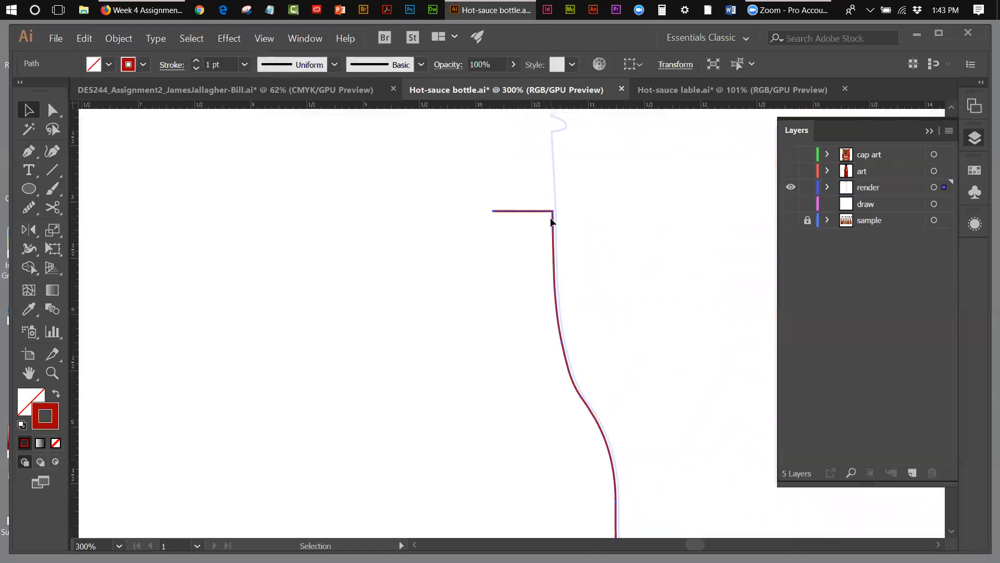
left_click(258, 39)
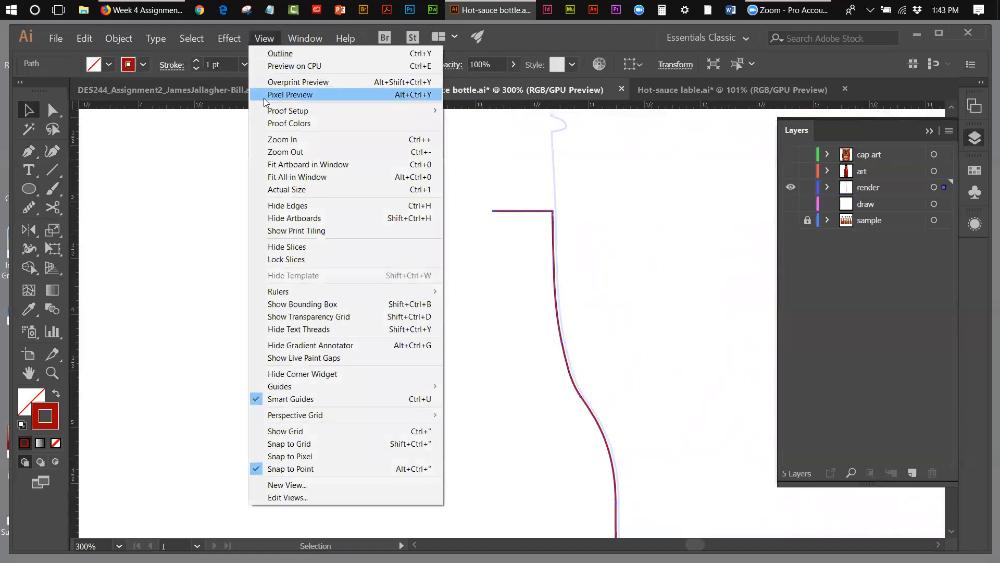
left_click(286, 165)
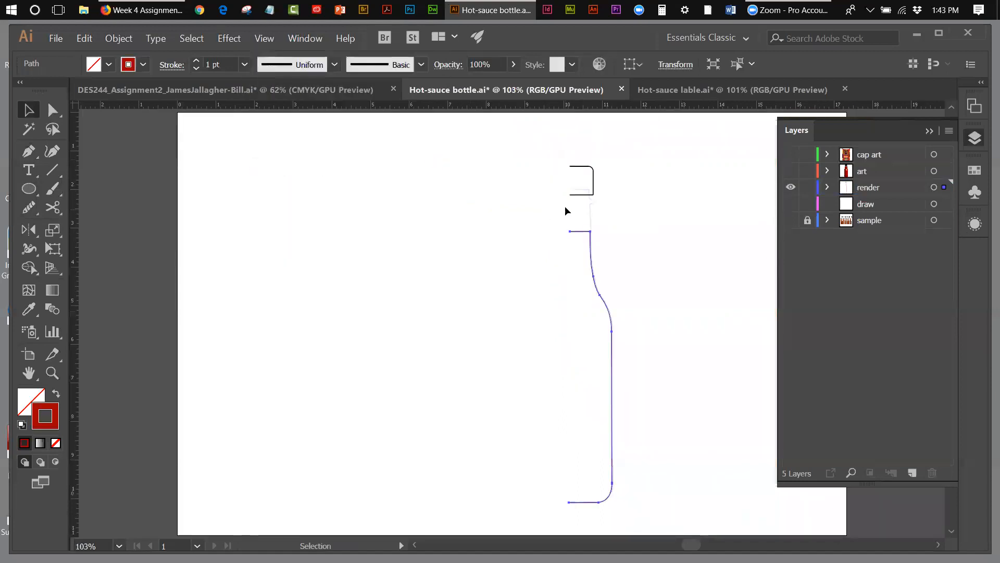
left_click(589, 210)
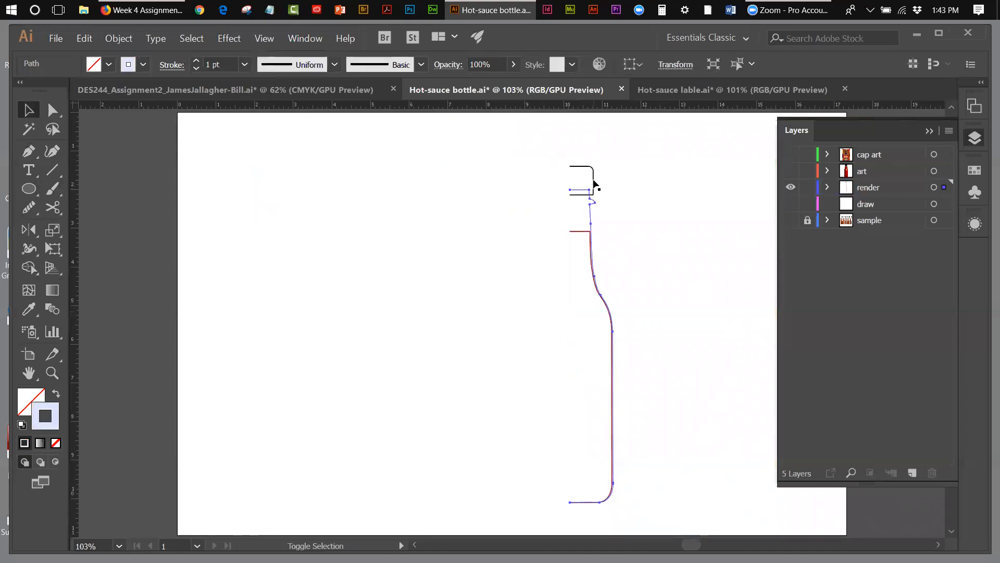
left_click(592, 189, "shift")
left_click(116, 39)
mouse_move(146, 66)
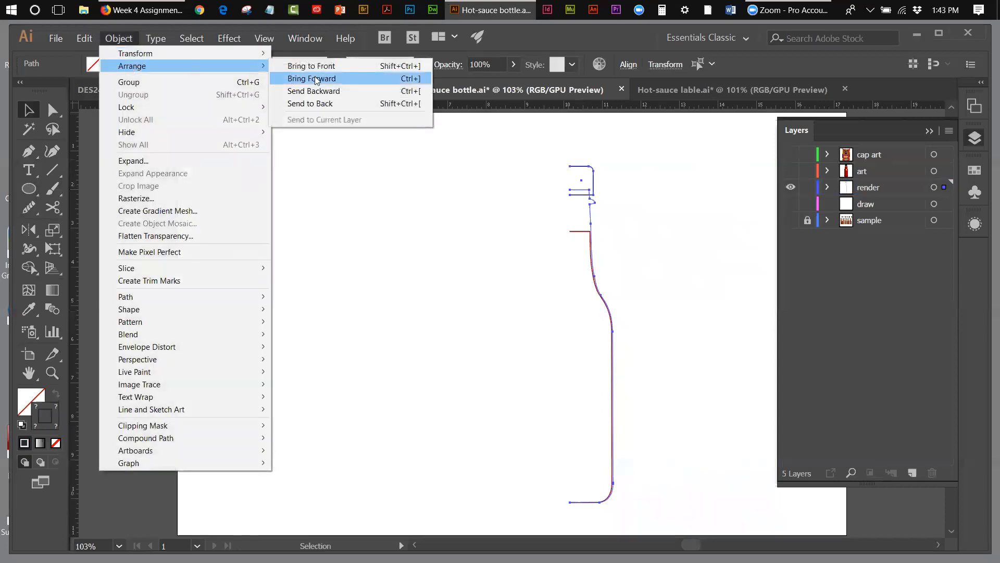
left_click(311, 66)
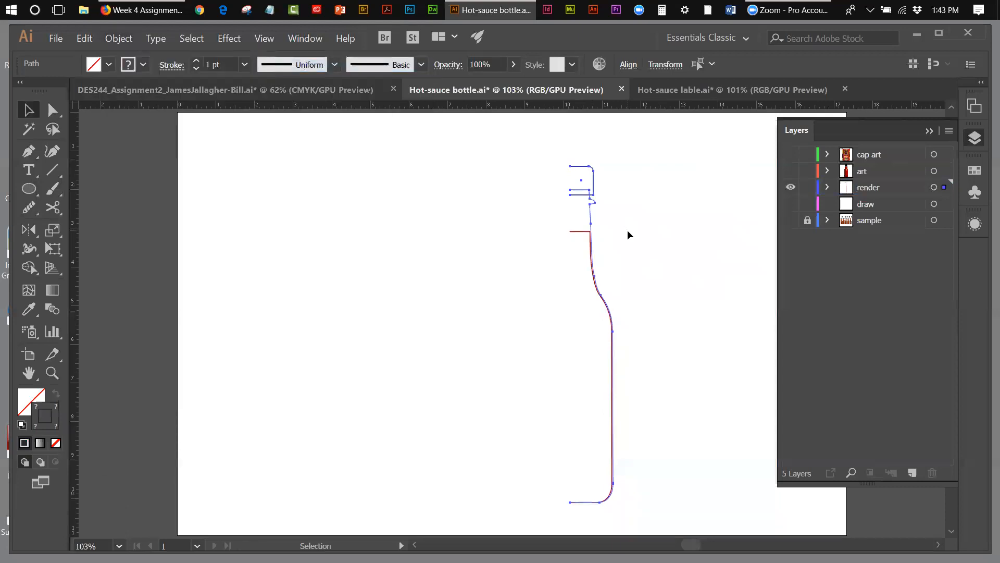
left_click(628, 231)
- Apply a 360° 3D Revolve from the left edge to the bottle, cap and sauce paths together, with preview on, and deselect them
left_click_drag(562, 158, 601, 242)
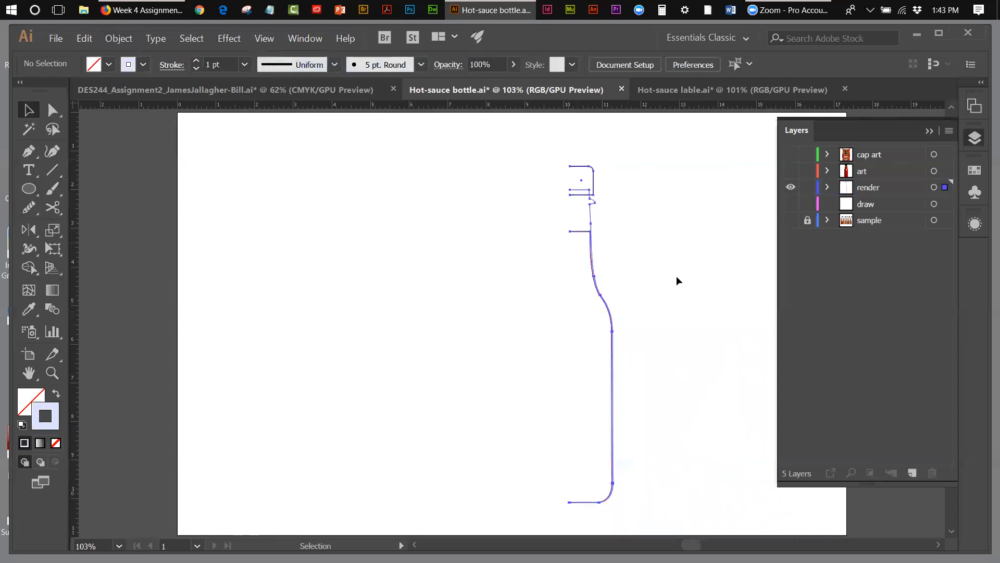
left_click(230, 40)
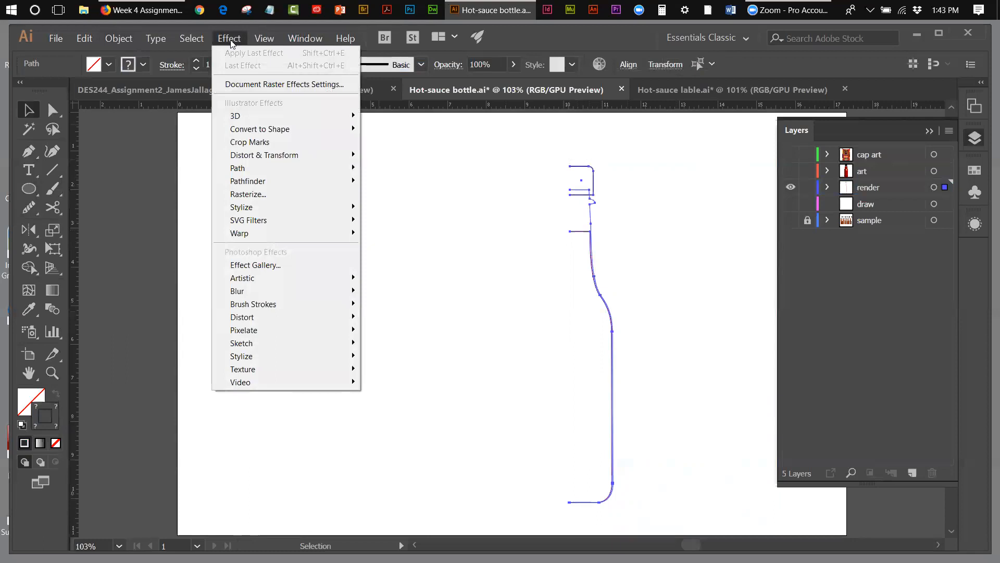
mouse_move(247, 184)
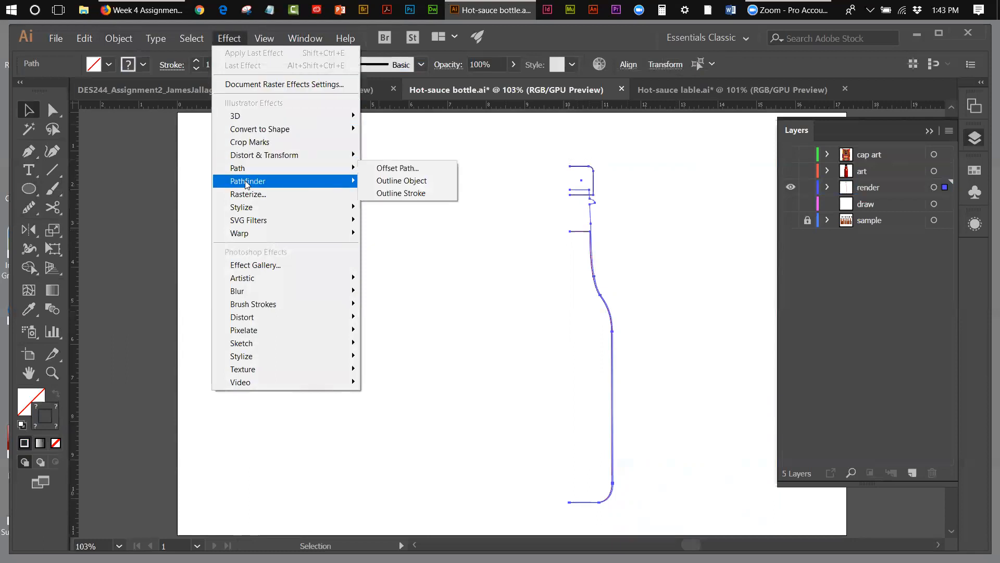
mouse_move(249, 121)
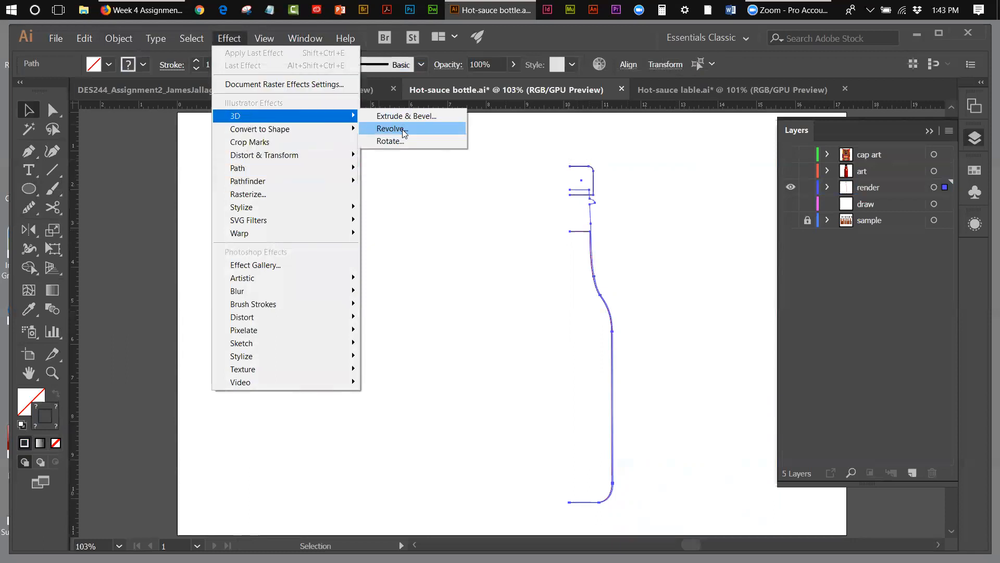
left_click(404, 134)
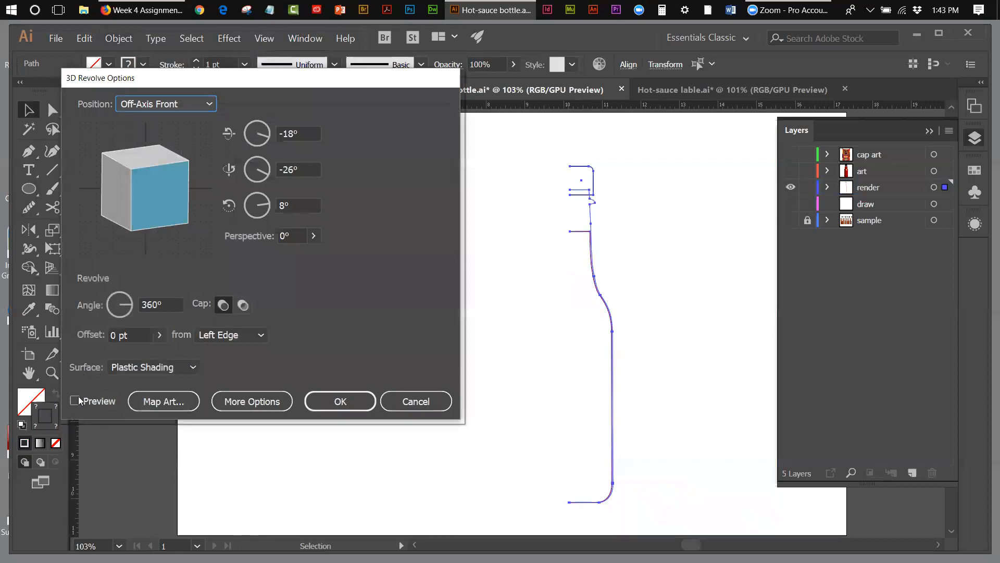
left_click(75, 400)
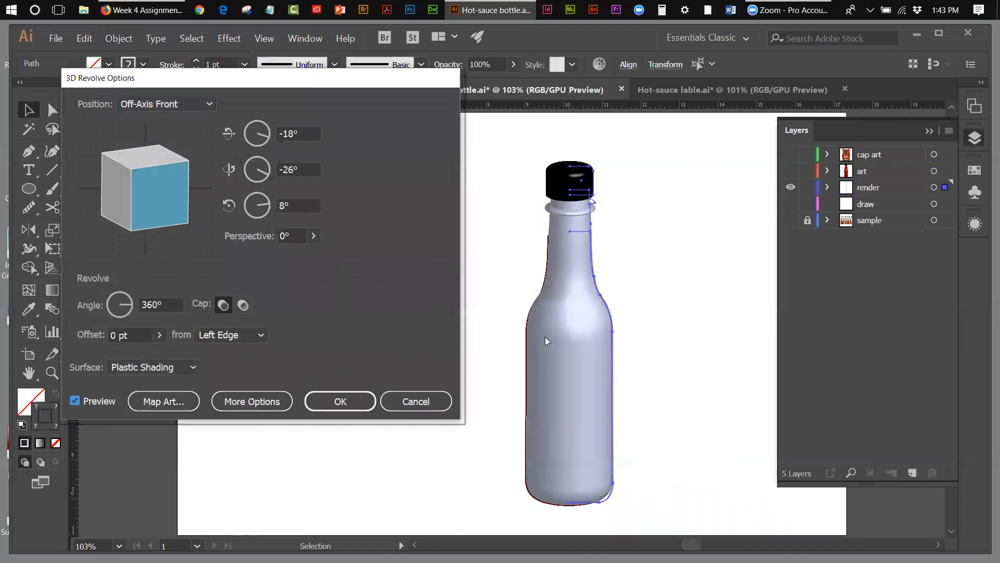
left_click(313, 405)
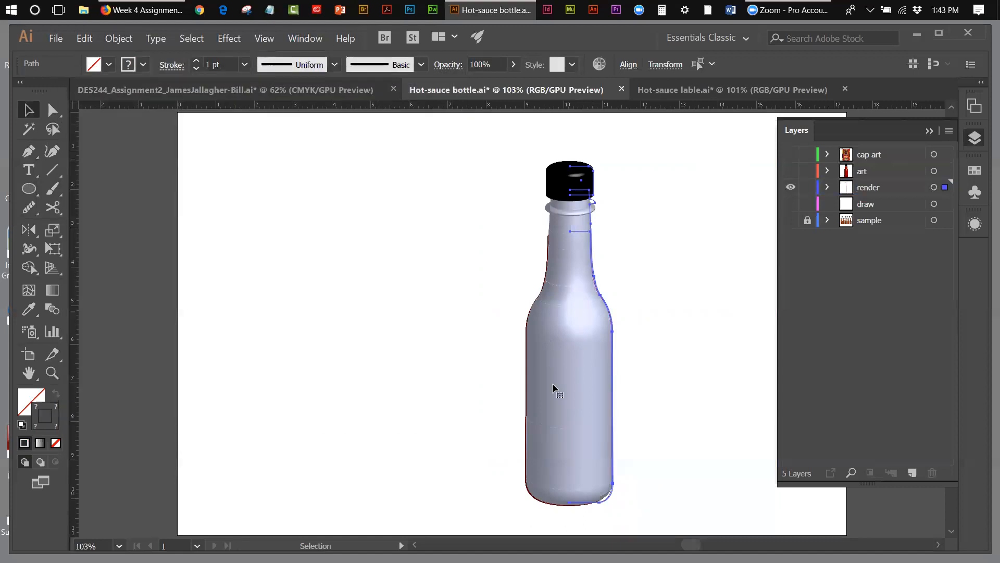
left_click(649, 265)
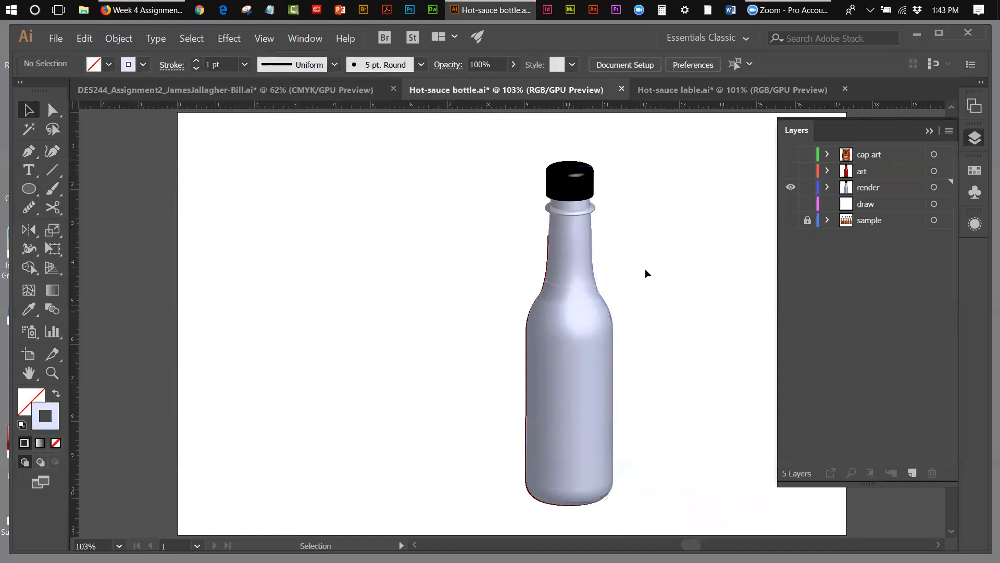
- Try the Darken blending mode on the pale blue revolved bottle, and set its blending mode to Soft Light
left_click(584, 354)
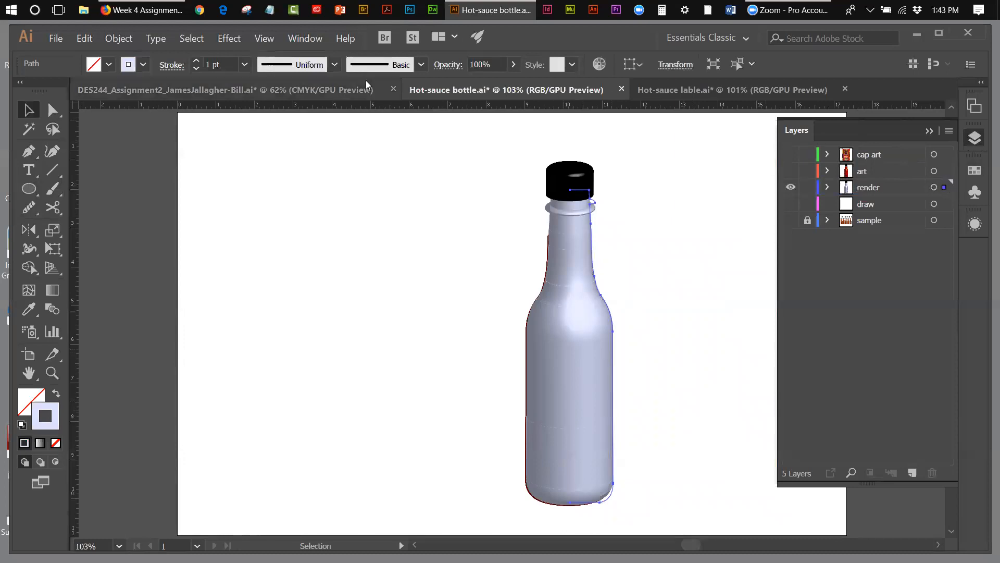
left_click(311, 39)
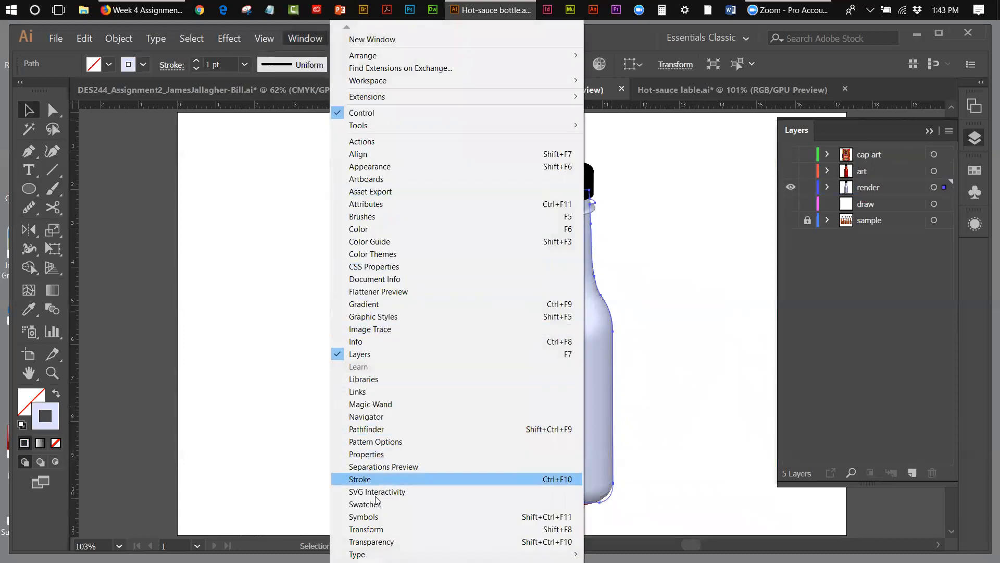
left_click(377, 540)
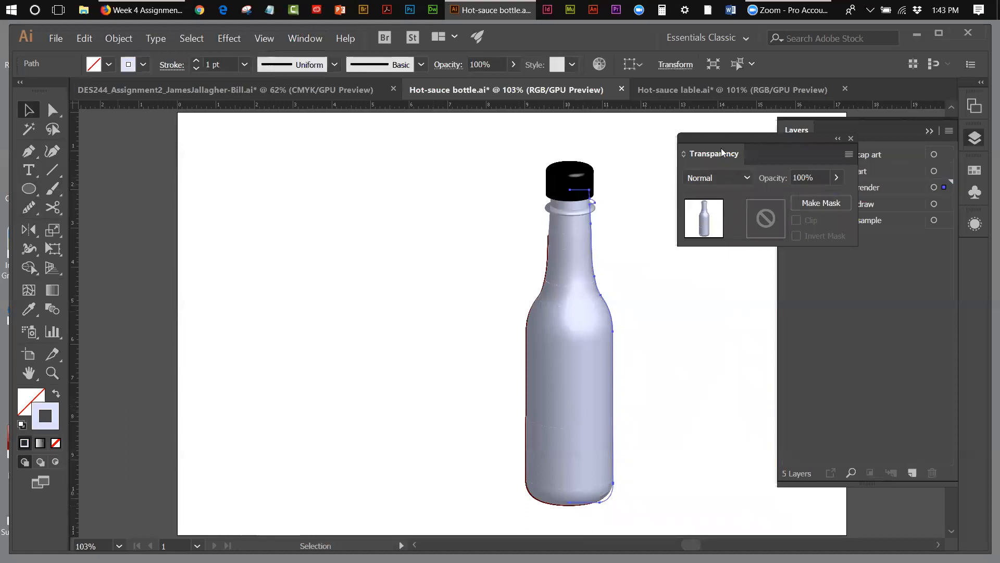
left_click_drag(719, 138, 153, 138)
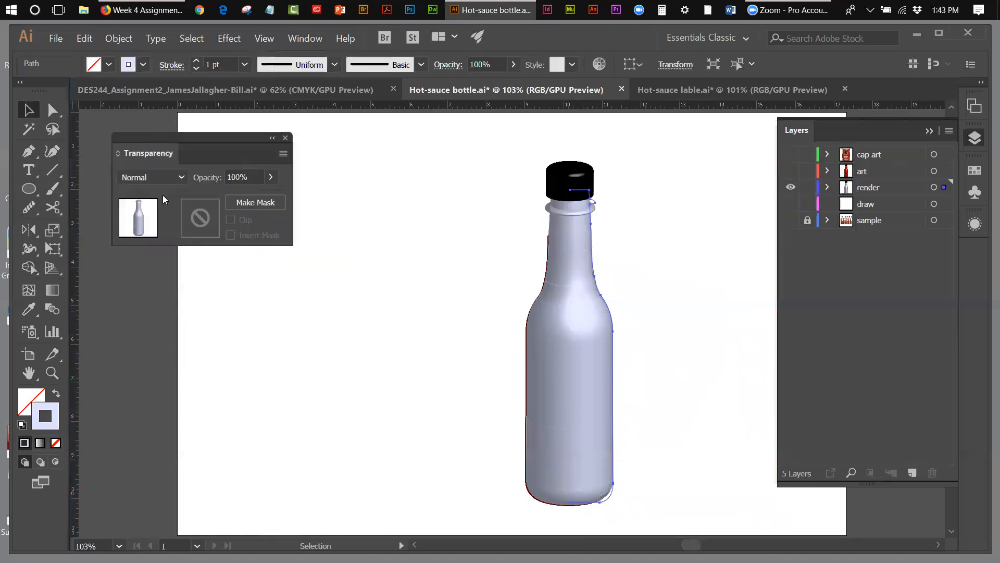
left_click(181, 176)
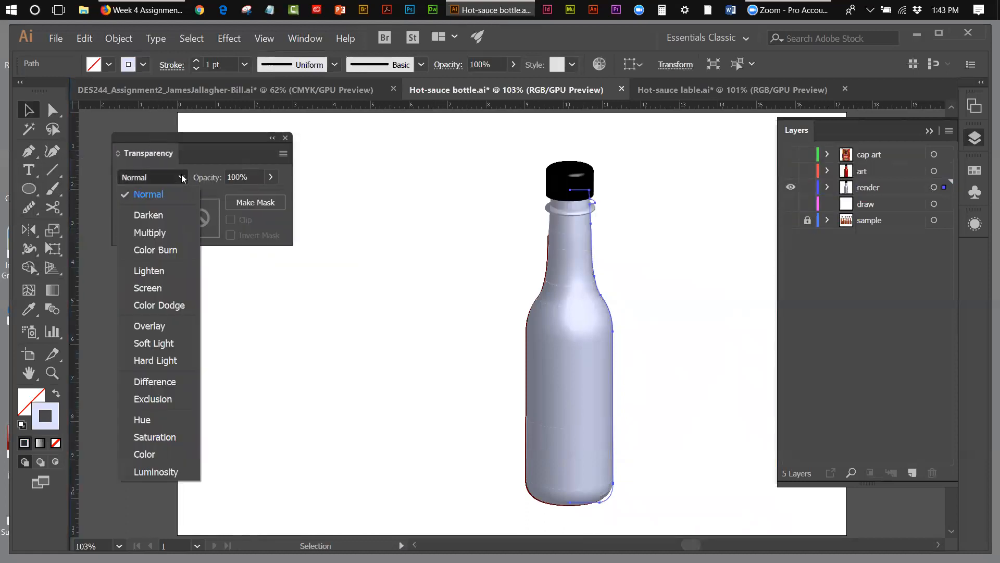
left_click(160, 217)
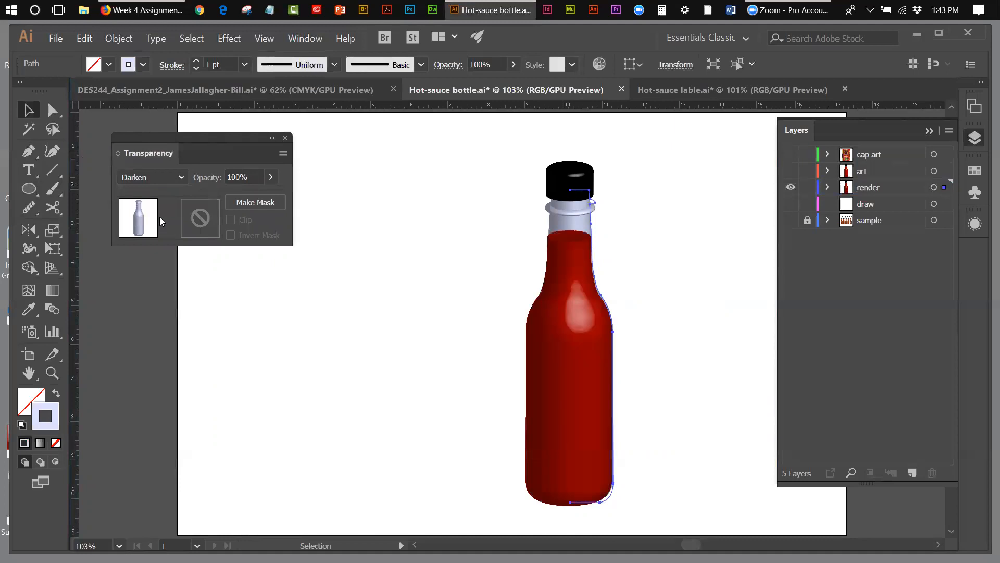
left_click(179, 178)
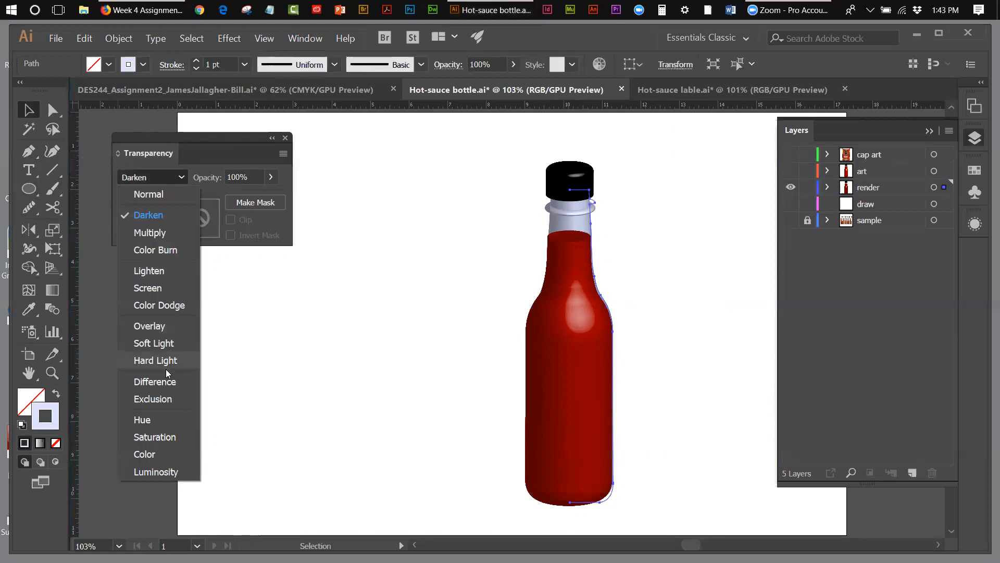
left_click(162, 349)
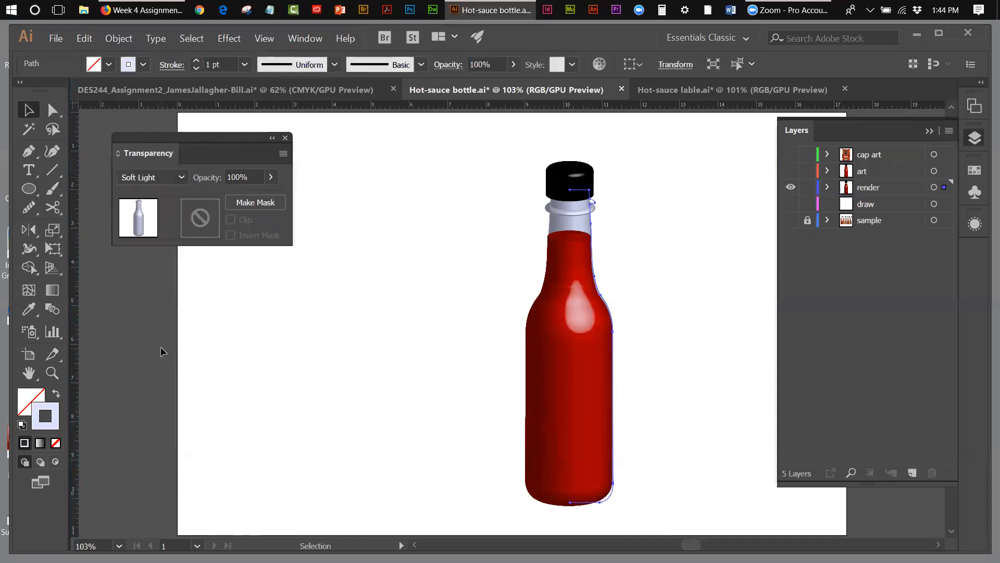
- Try the Overlay blending mode on the pale blue bottle, undo it, and deselect the bottle
left_click(180, 177)
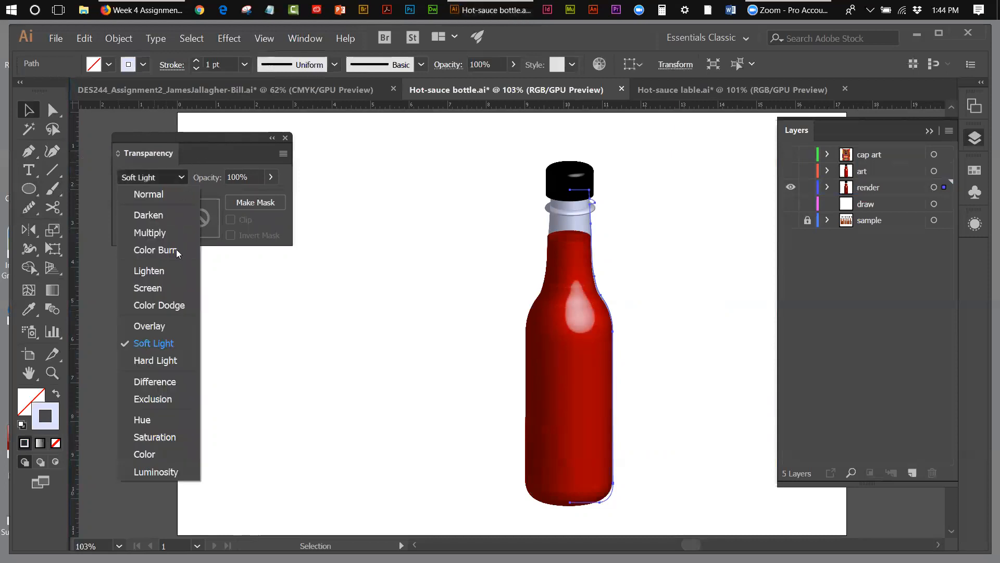
left_click(157, 328)
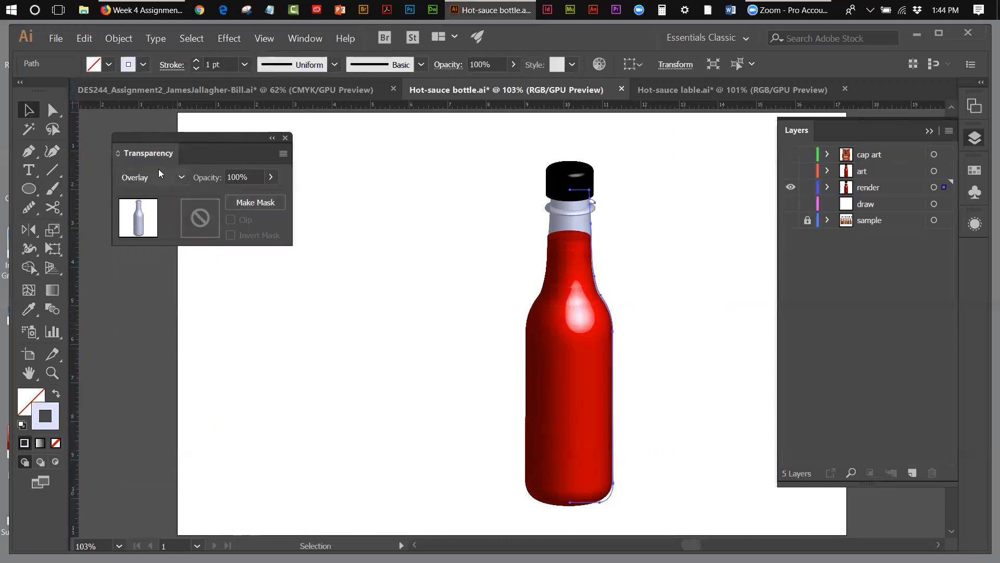
left_click(181, 175)
key("Escape")
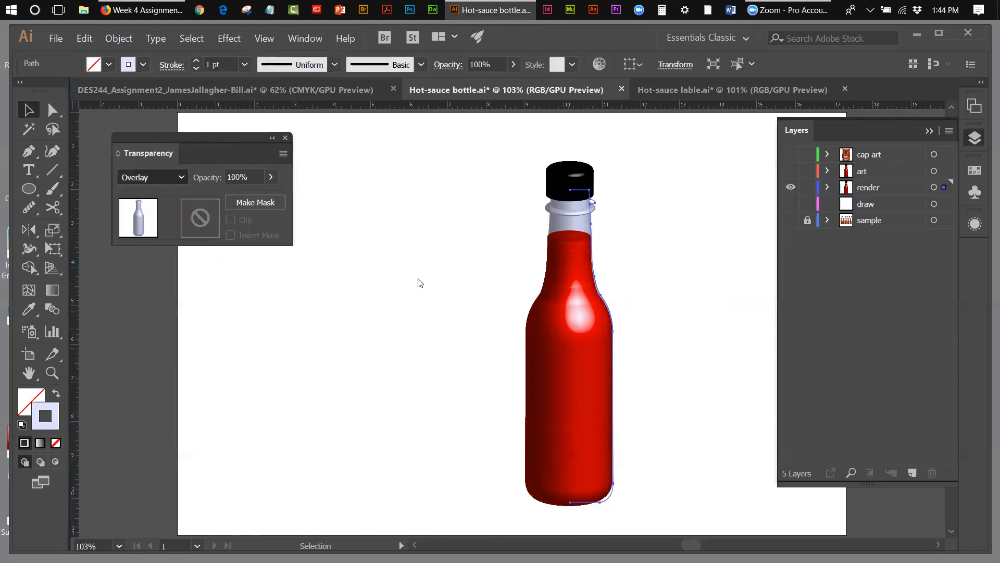
key("ctrl+z")
left_click(421, 275)
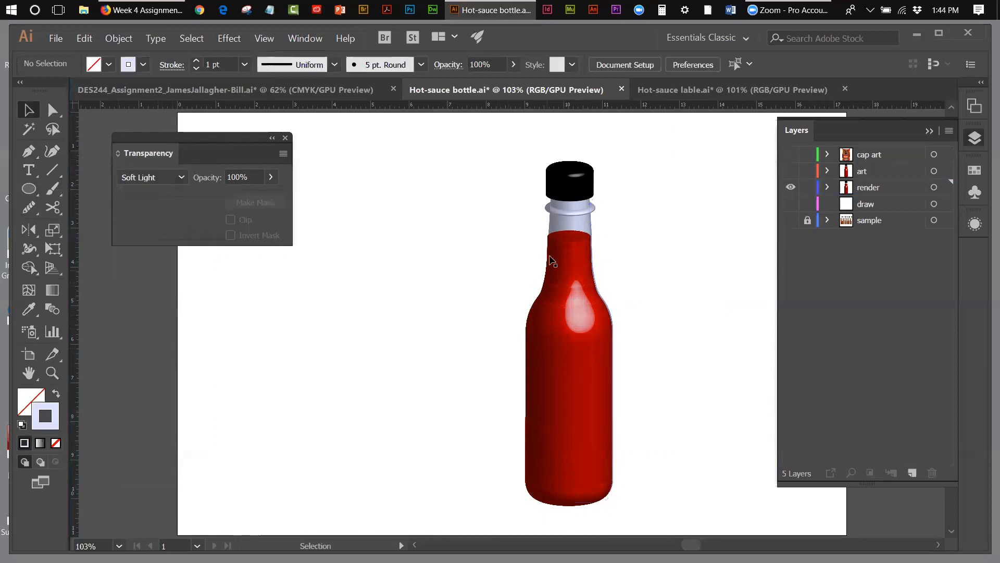
- Nudge the black cap down nine increments so it sits closer to the bottle's neck ring, and deselect it
left_click(539, 198)
key("Down")
key("Down")
key("Down")
key("Down")
key("Down")
key("Down")
key("Down")
key("Down")
key("Down")
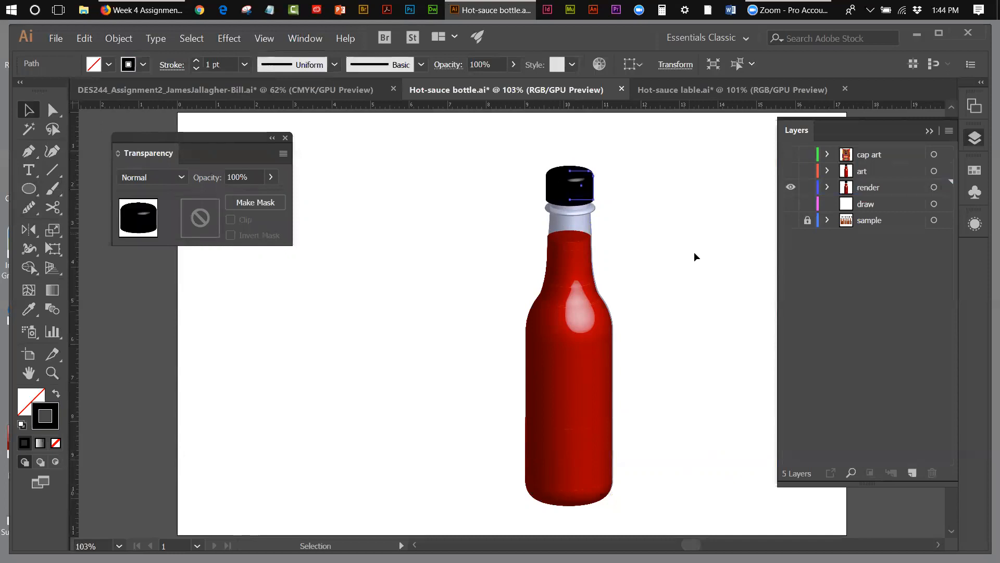
left_click(694, 256)
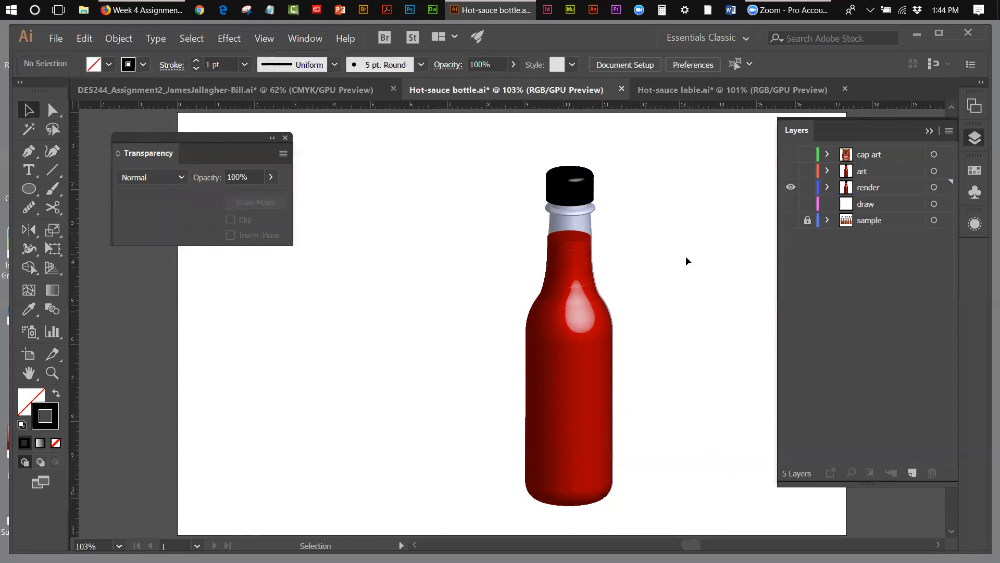
- Select the pale blue bottle together with the black cap, nudge both one increment to the left, and deselect them
left_click(580, 266)
left_click(579, 175, "shift")
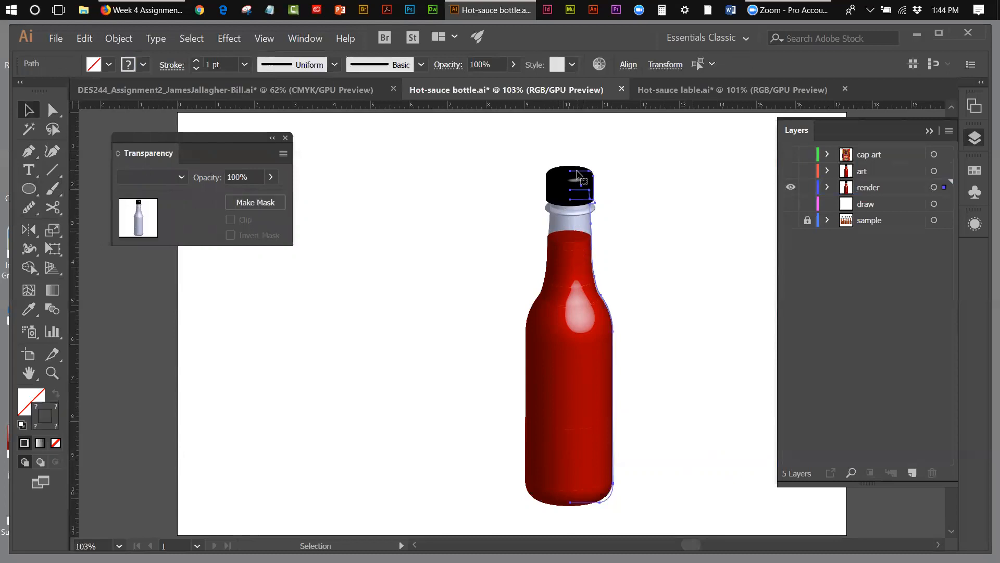
key("Left")
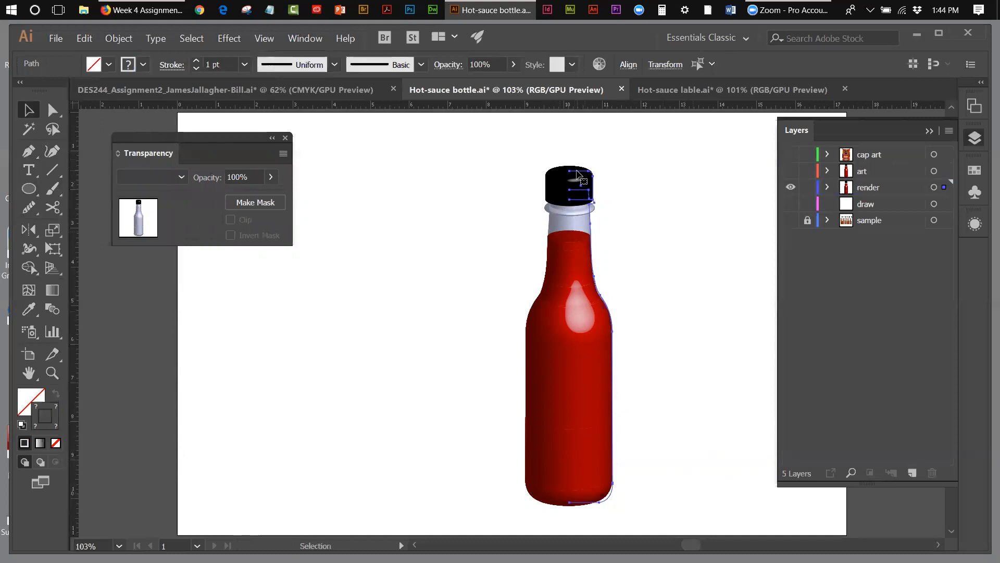
left_click(673, 280)
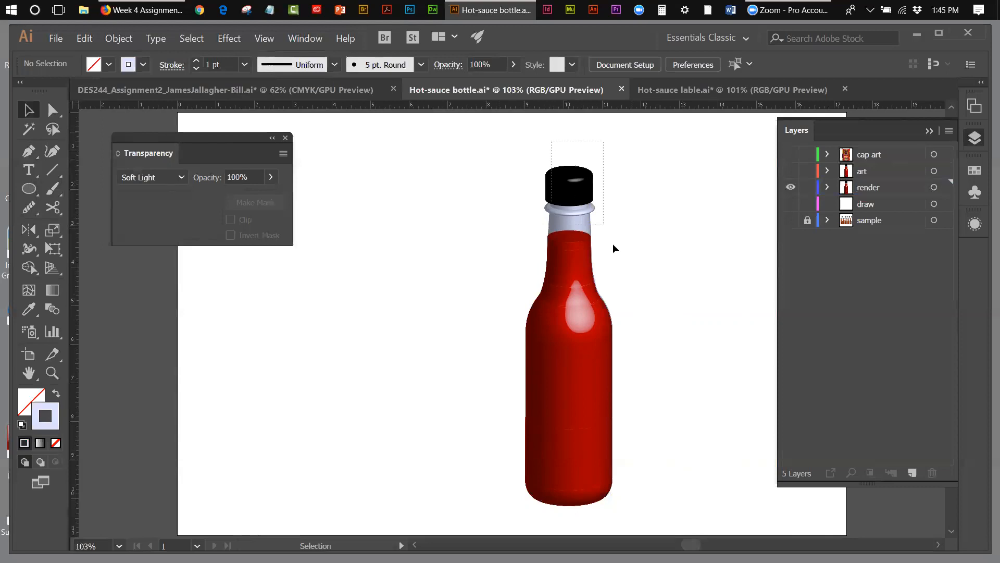
- Remove the 3D Revolve effect from the bottle, cap and sauce paths together, and deselect them
left_click(612, 292)
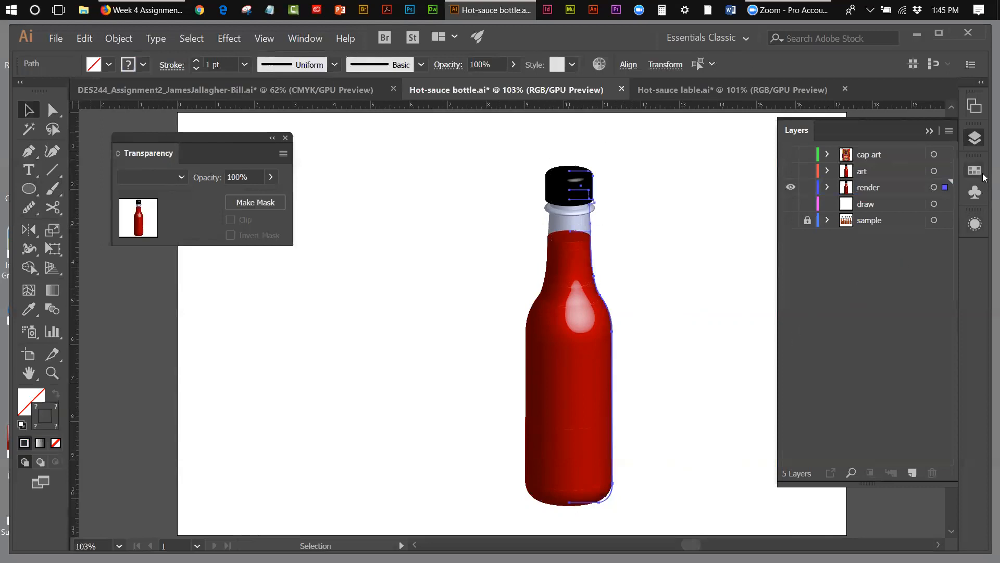
left_click(975, 224)
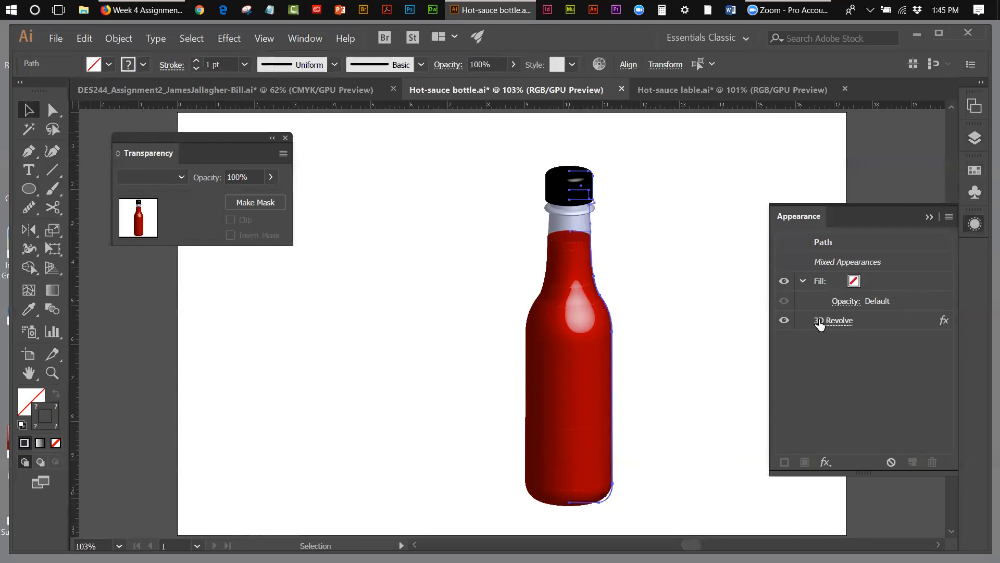
left_click(882, 321)
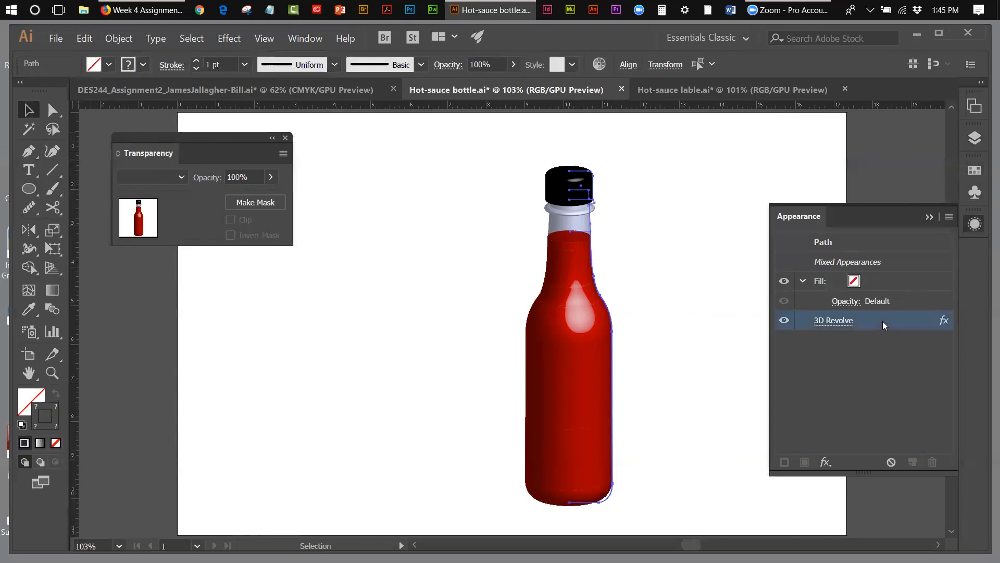
left_click(933, 463)
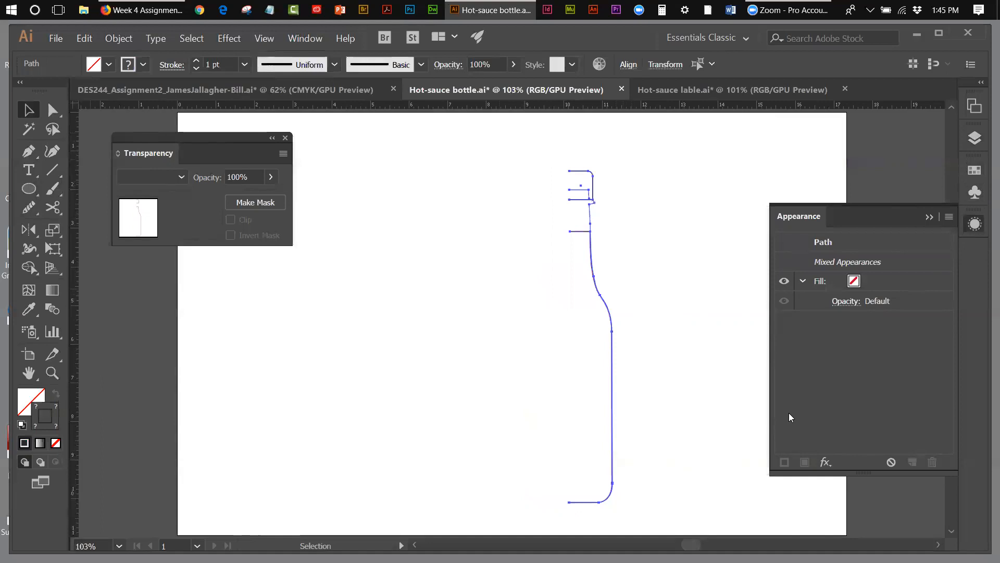
left_click(708, 287)
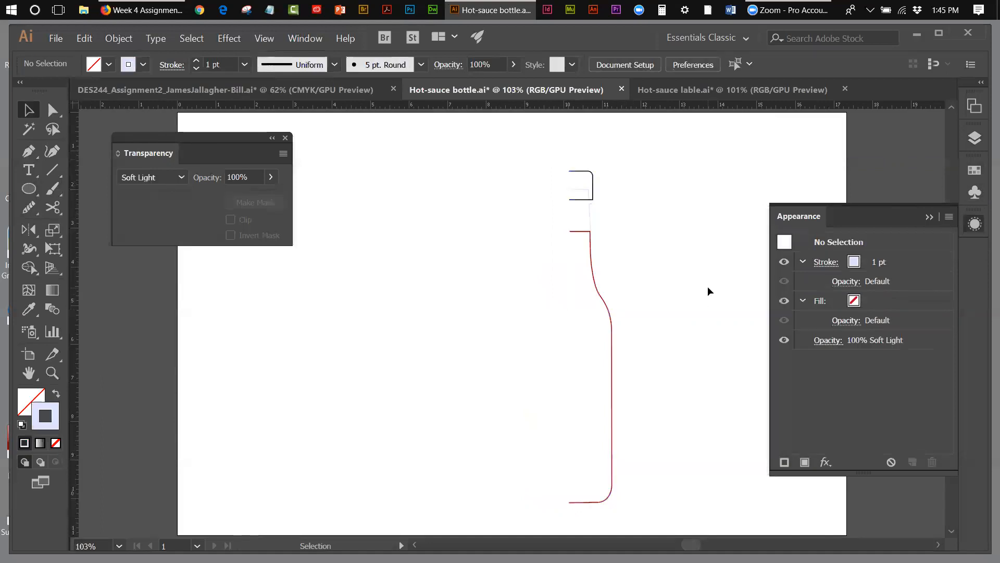
- Copy the pale blue bottle outline, paste it in place, and nudge the copy slightly to the right
left_click(590, 219)
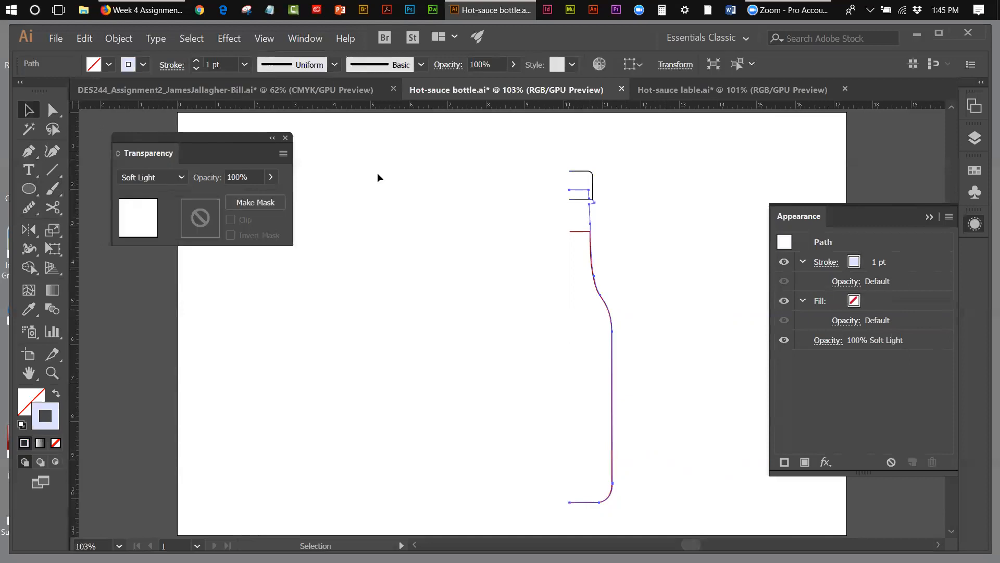
left_click(84, 38)
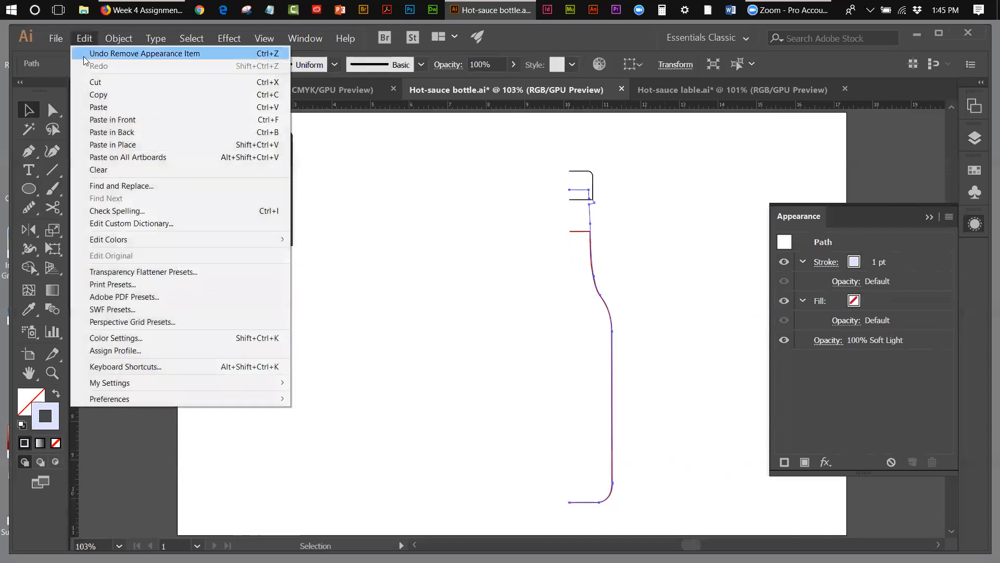
left_click(91, 97)
left_click(87, 39)
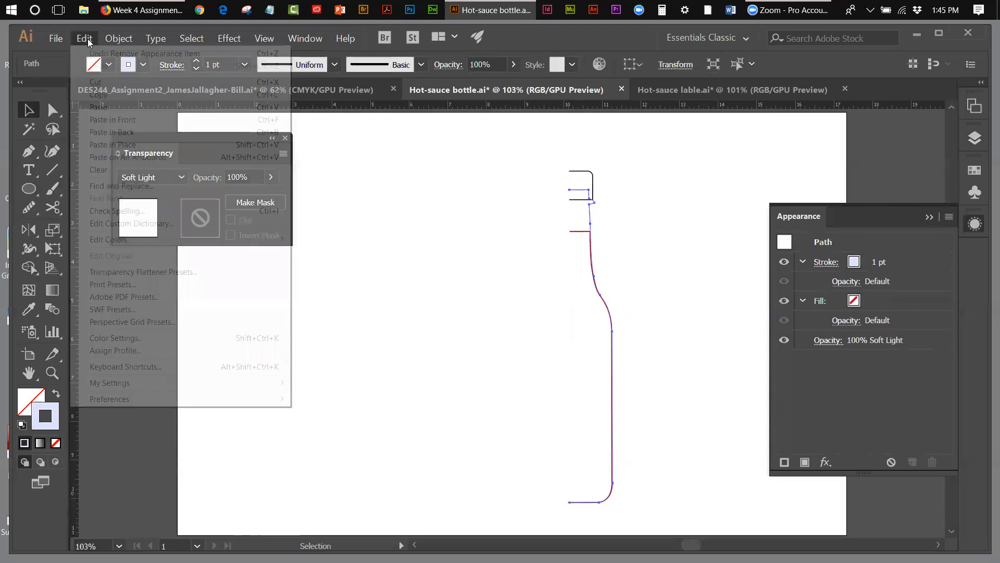
left_click(121, 145)
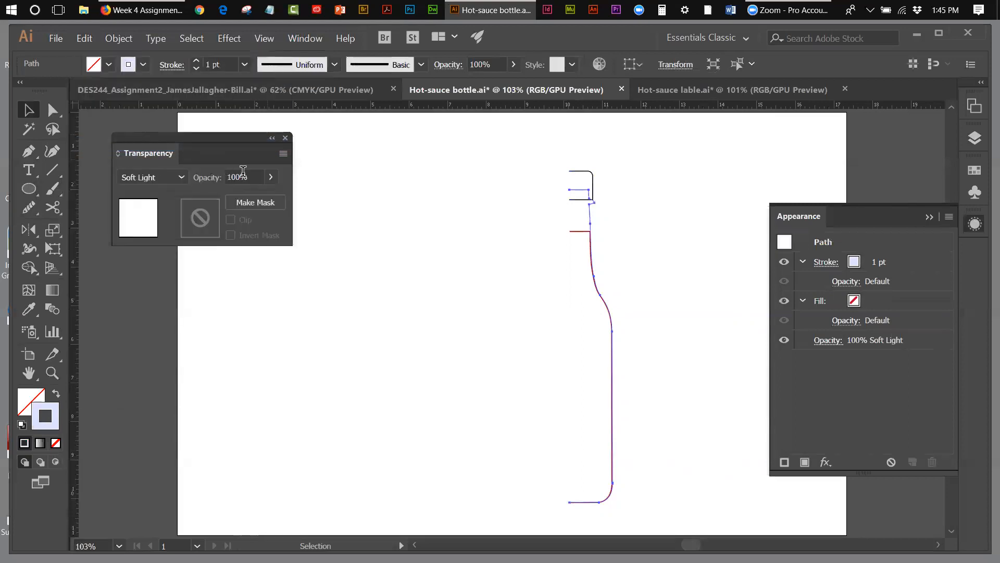
key("Right")
key("Right")
key("Right")
key("Right")
key("Right")
key("Right")
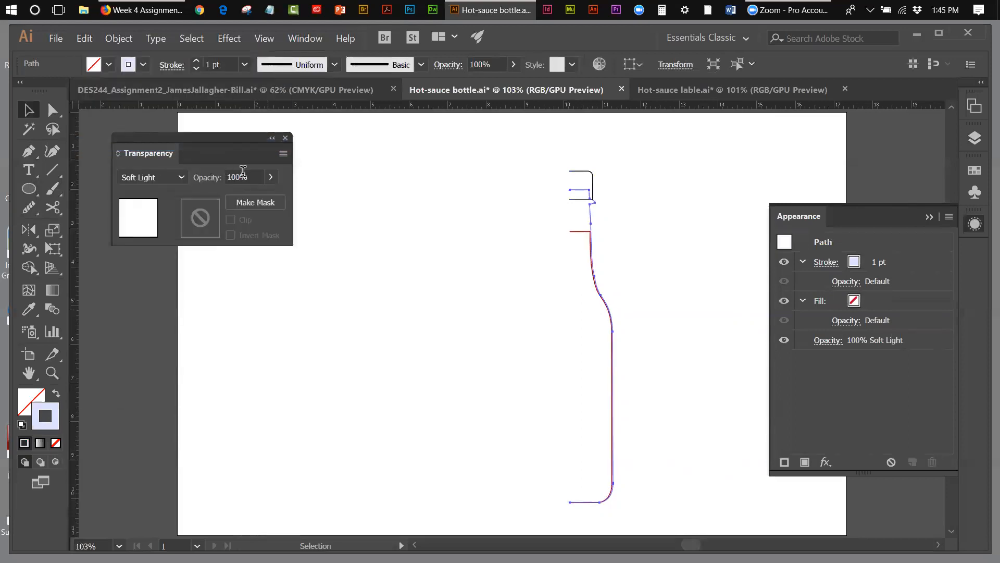
- Nudge the copied bottle outline 21 increments to the right so it stands clear of the original paths
key("Right")
key("Right")
key("Right")
key("Right")
key("Right")
key("Right")
key("Right")
key("Right")
key("Right")
key("Right")
key("Right")
key("Right")
key("Right")
key("Right")
key("Right")
key("Right")
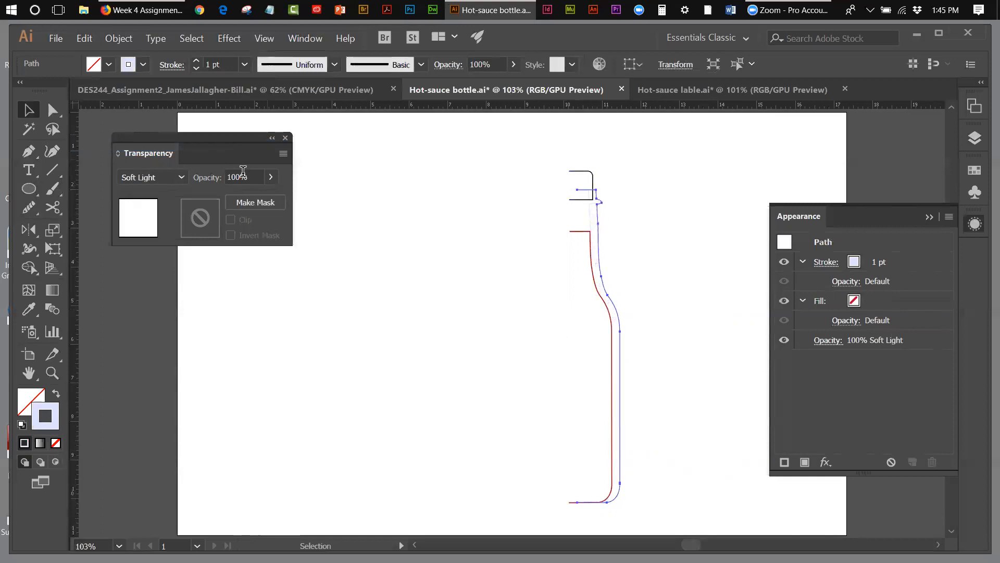
key("Right")
key("Right")
key("Right")
key("Right")
key("Right")
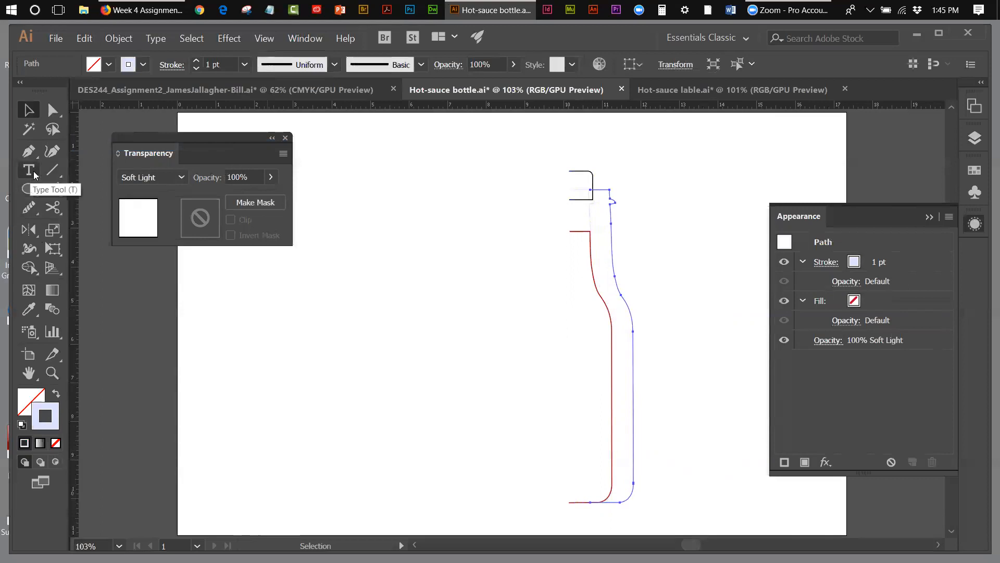
- Cut the copied outline at the anchor point below the shoulder with the Scissors tool and delete the upper neck part
left_click(52, 207)
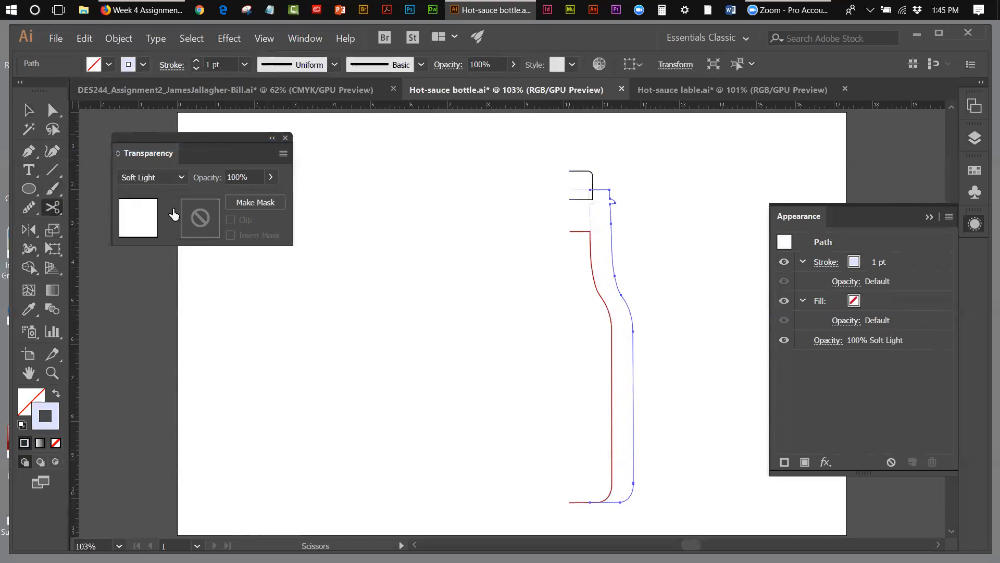
left_click(633, 330)
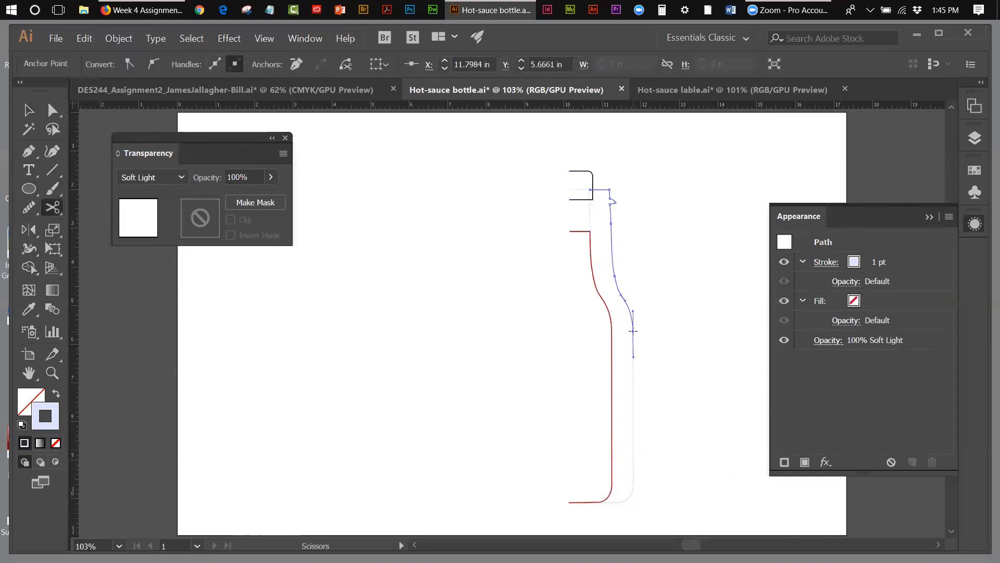
left_click(29, 110)
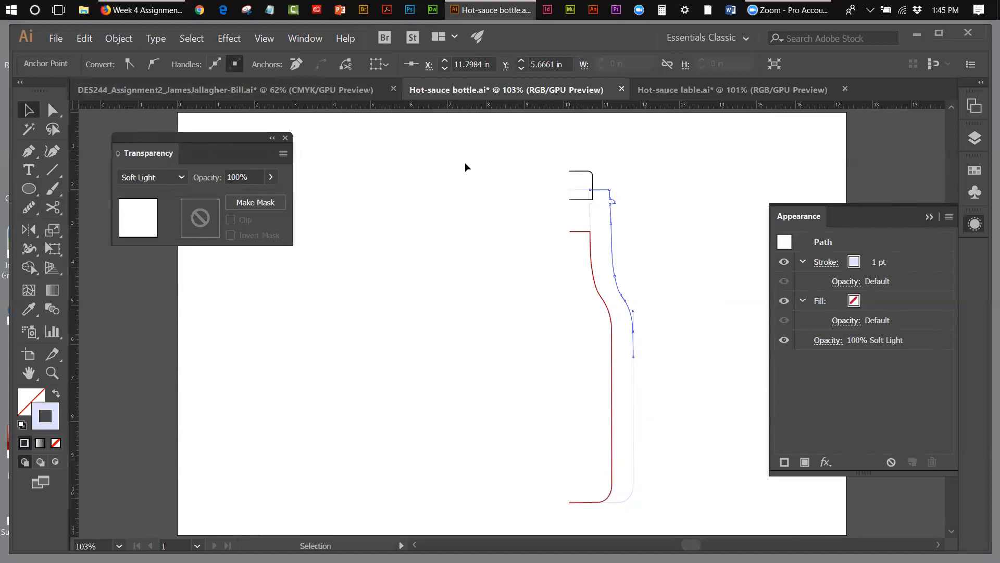
left_click(649, 183)
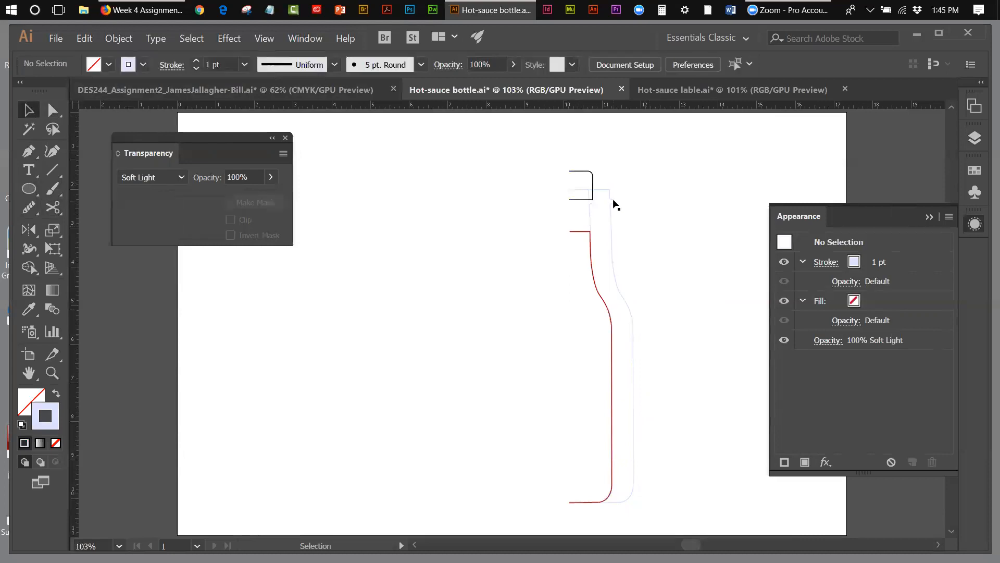
left_click(602, 192)
key("Delete")
- Cut the remaining copy where the straight side meets the base curve and delete the curved bottom piece
left_click(634, 364)
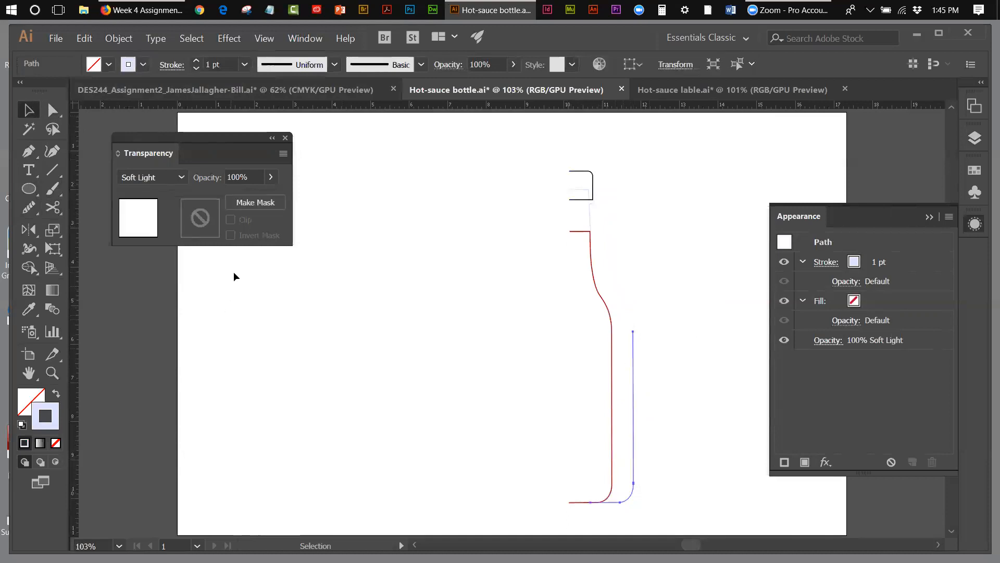
left_click(53, 207)
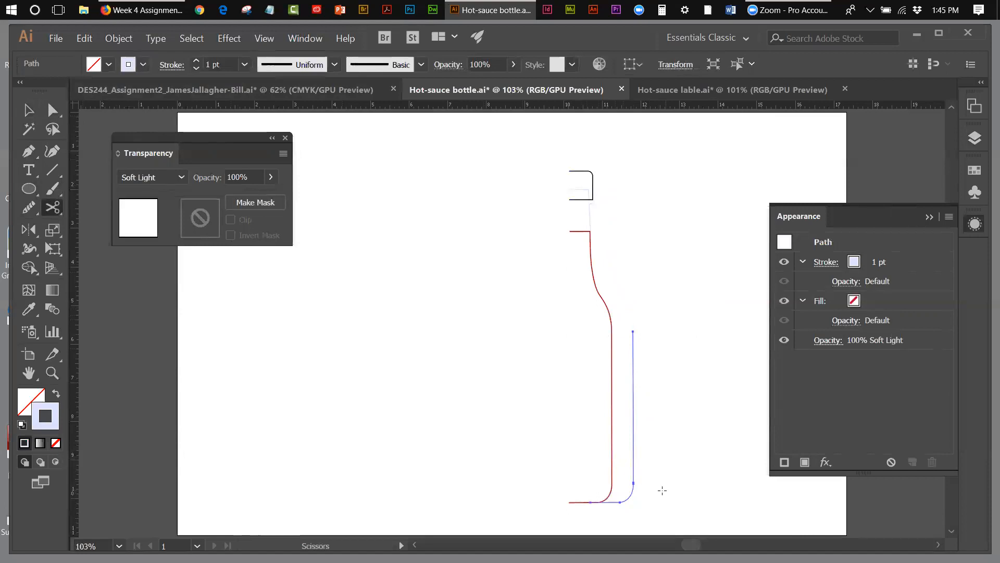
left_click(634, 483)
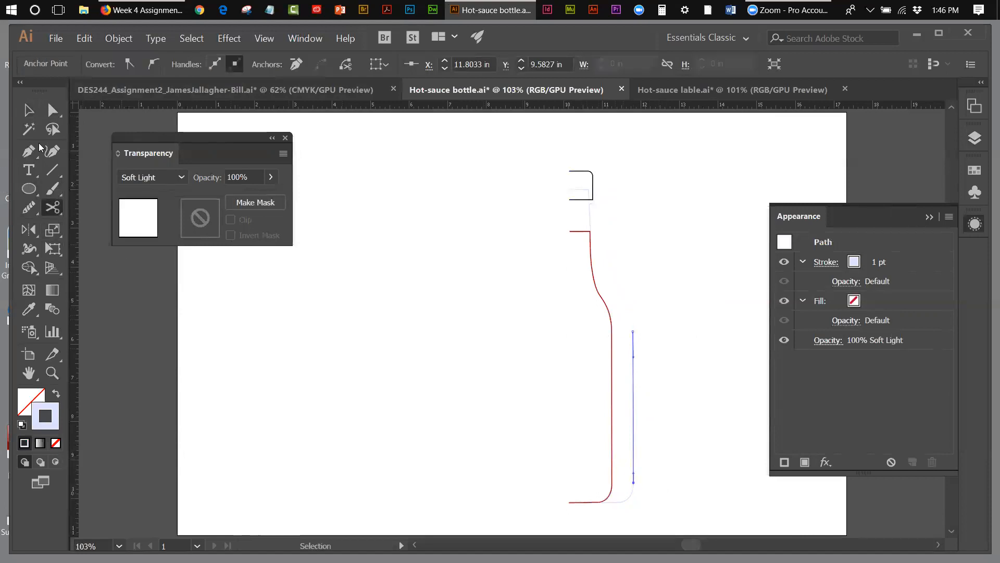
left_click(24, 110)
left_click(622, 502)
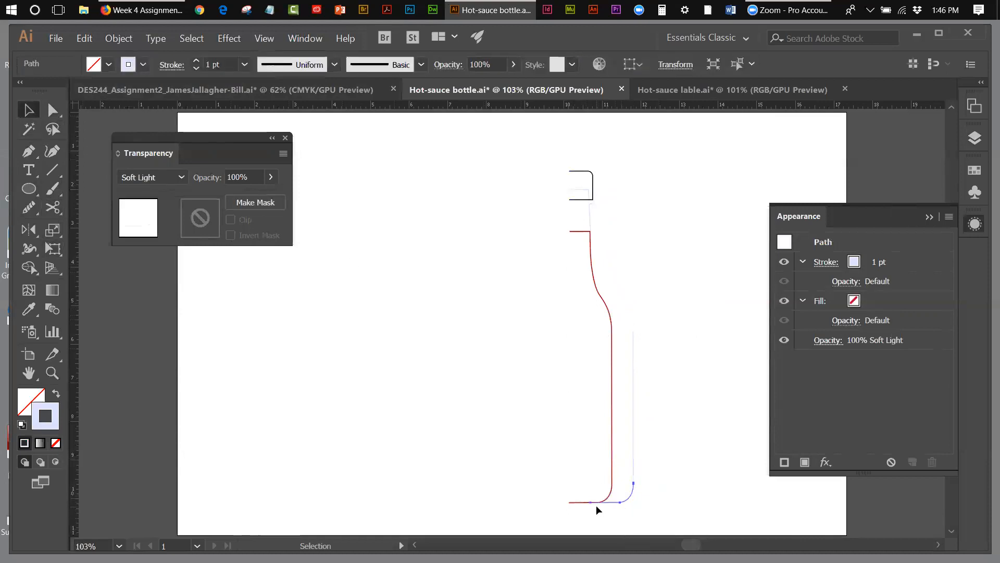
key("Delete")
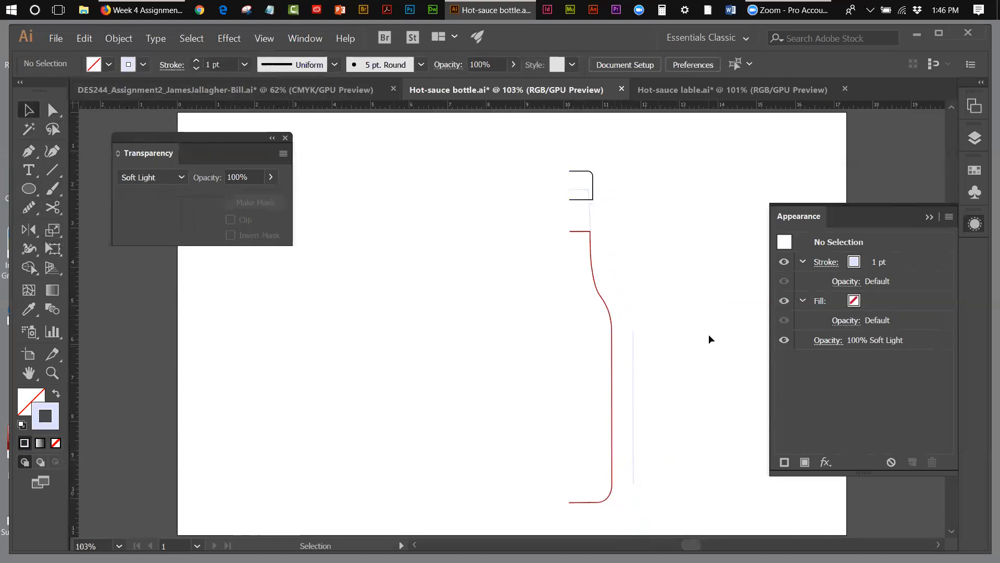
- With the sample photo shown as reference, nudge the straight line segment 22 increments left onto the bottle's side
left_click(972, 139)
left_click(790, 219)
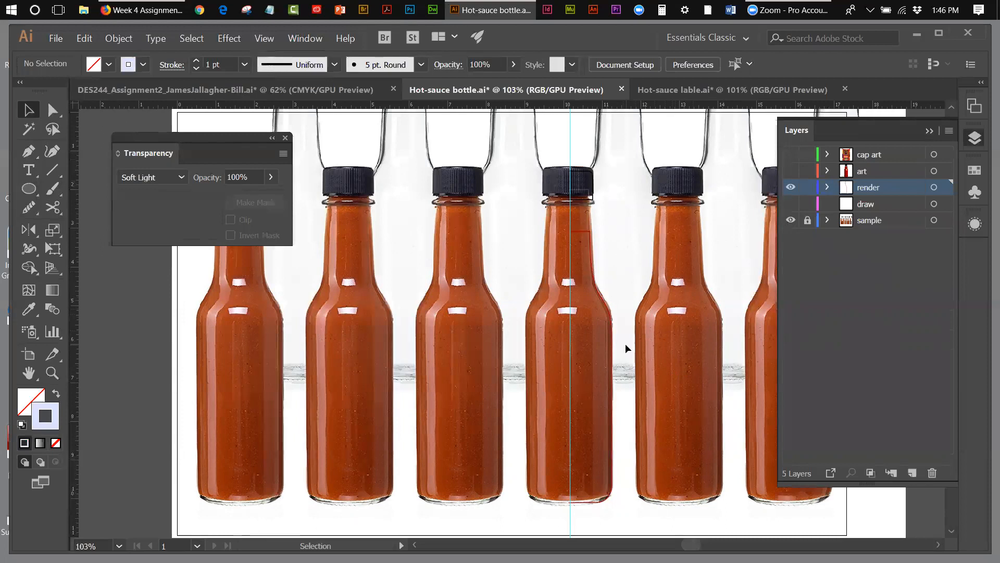
left_click(790, 220)
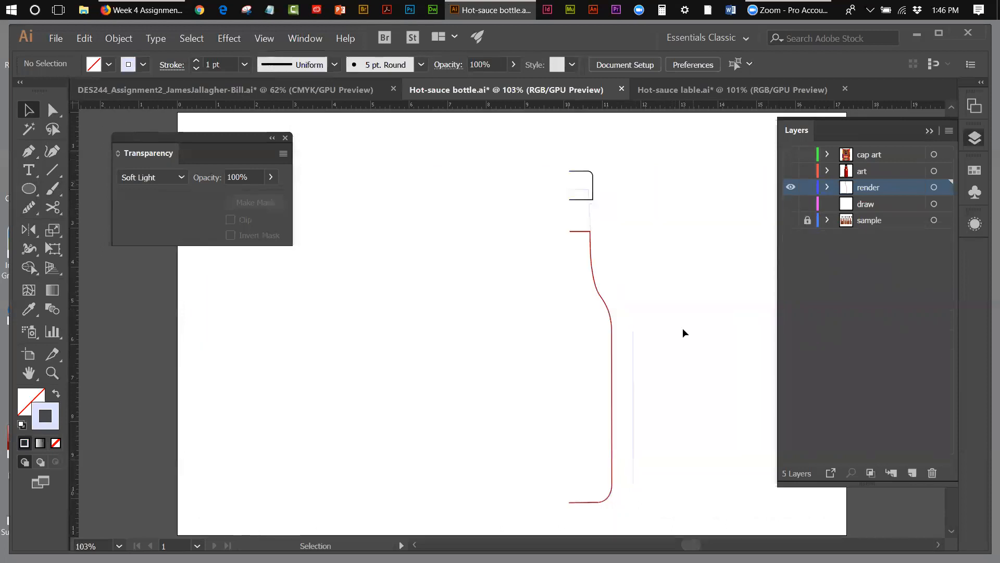
left_click(634, 358)
left_click(790, 220)
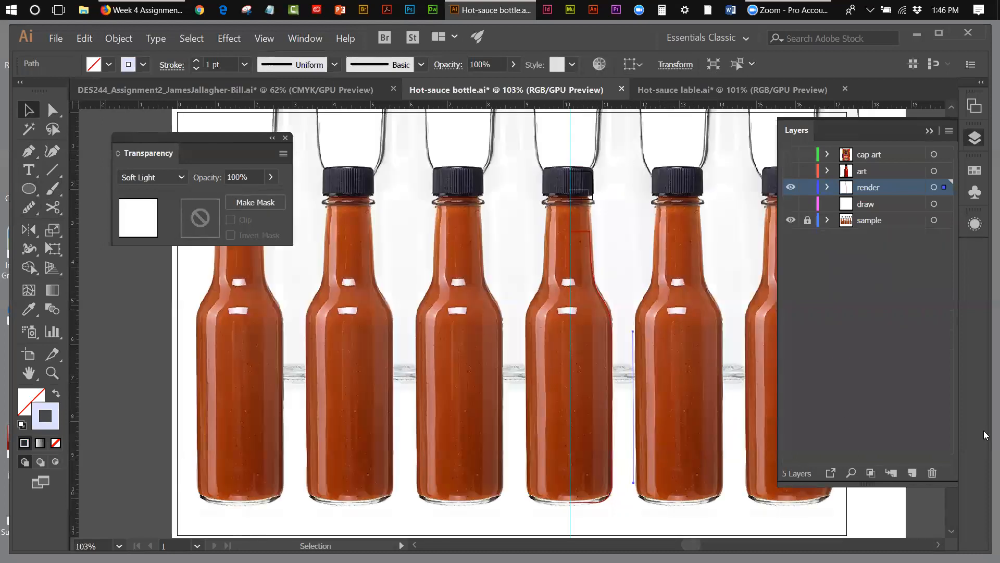
key("Left")
key("Left")
key("Left")
key("Left")
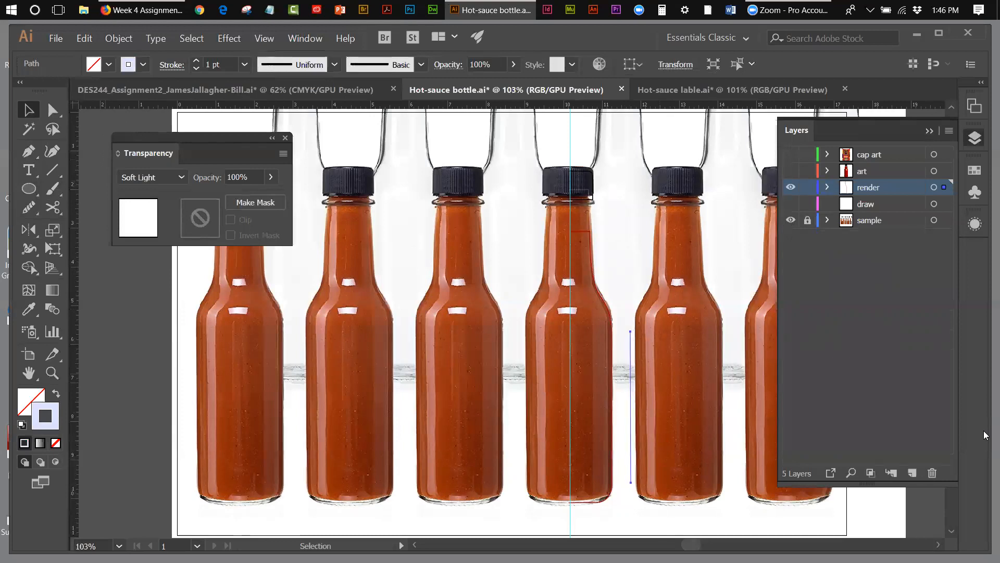
key("Left")
key("Left")
key("Left")
key("Left")
key("Left")
key("Left")
key("Left")
key("Left")
key("Left")
key("Left")
key("Left")
key("Left")
key("Left")
key("Left")
key("Left")
key("Left")
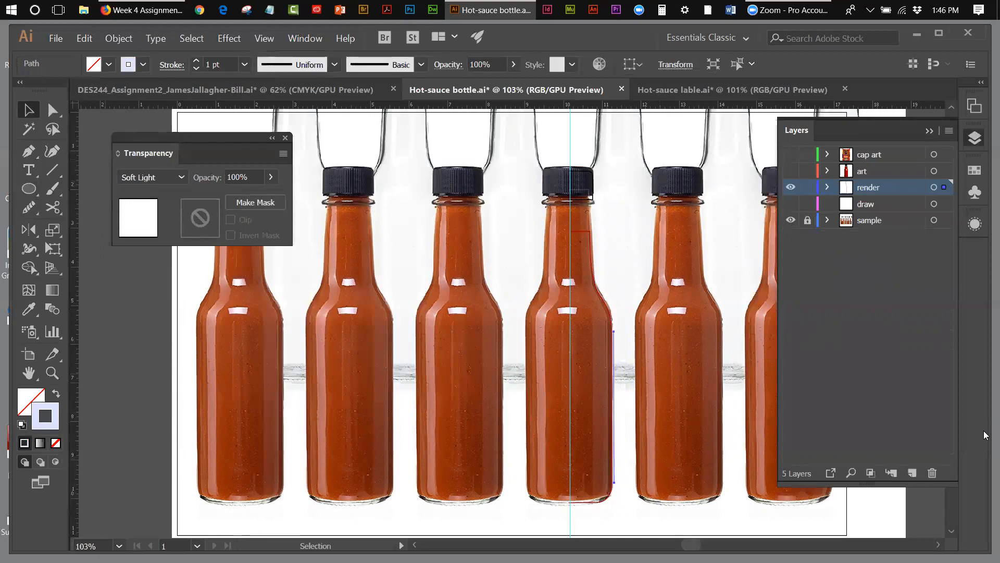
key("Left")
key("Left")
- Unlock the sample layer and unlock the guides so the vertical centre guide can be selected
left_click(792, 221)
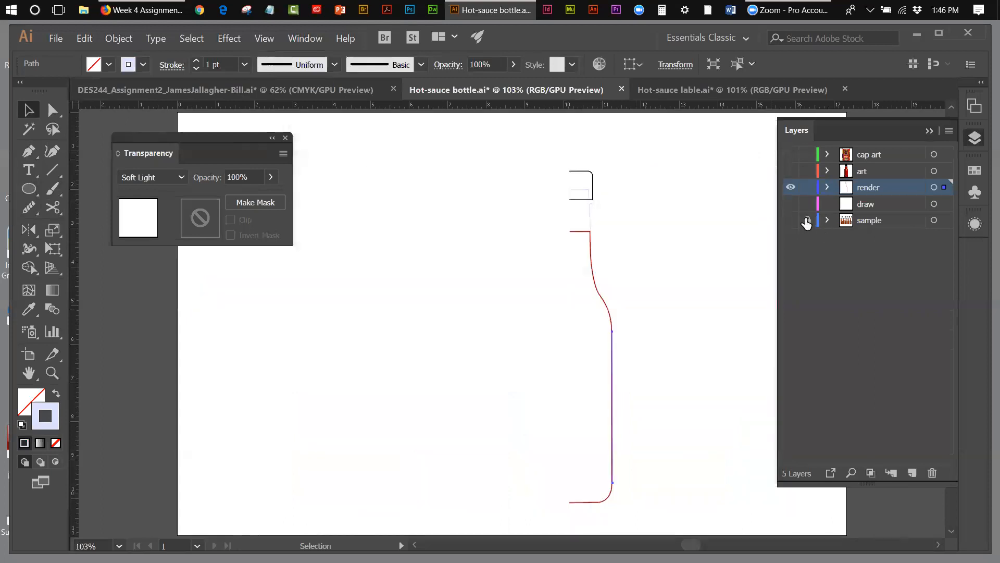
left_click(792, 220)
left_click(807, 220)
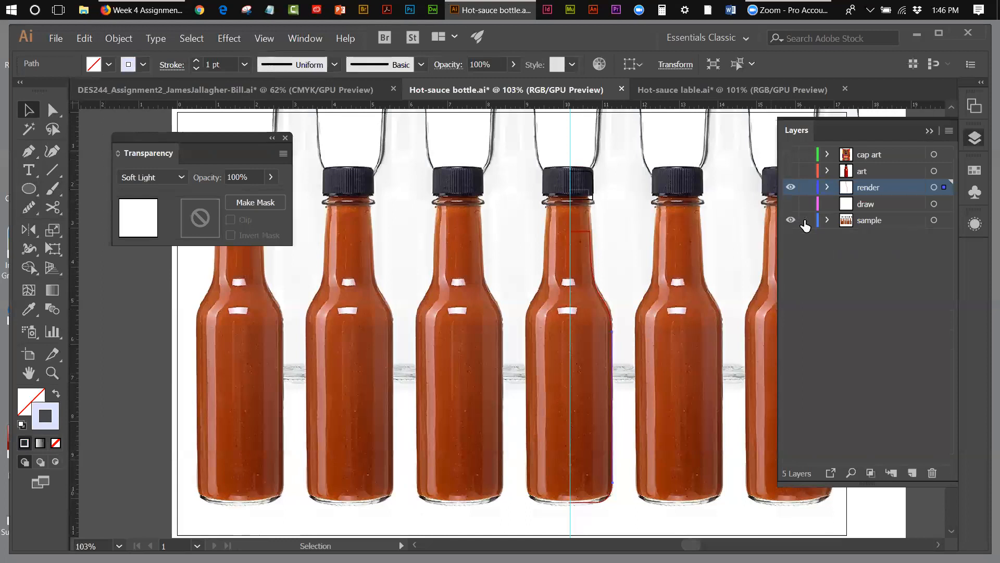
left_click(570, 139)
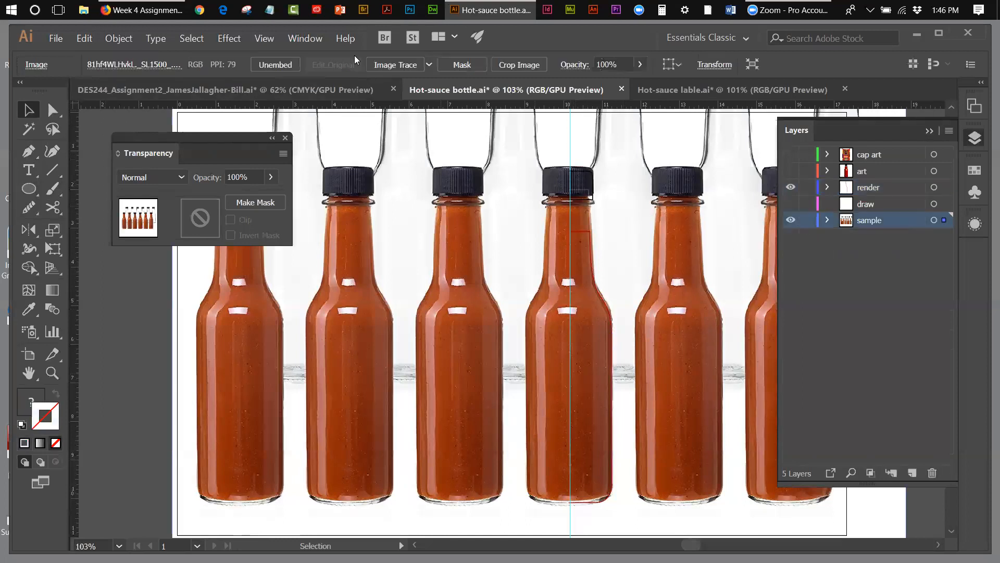
left_click(306, 38)
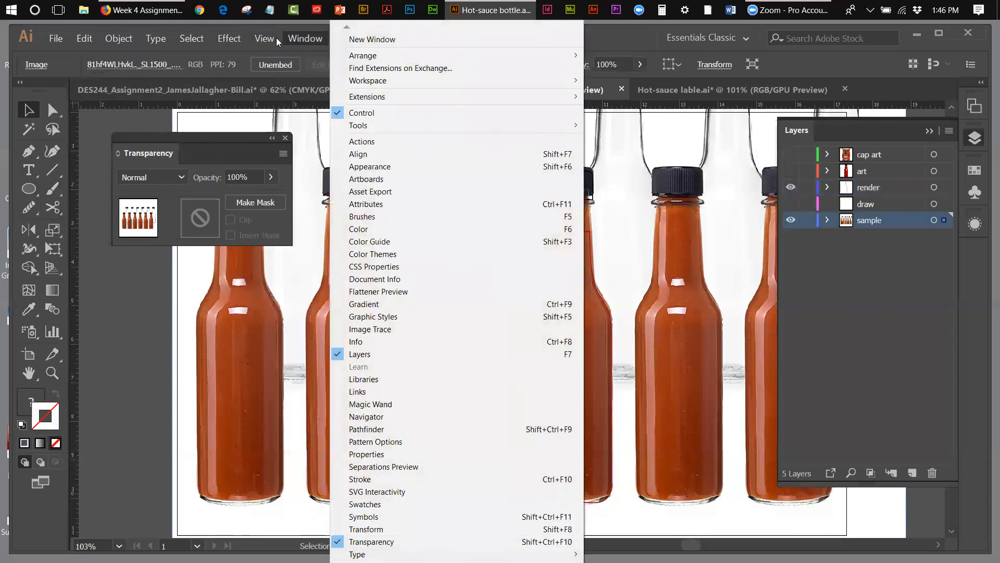
mouse_move(261, 37)
mouse_move(295, 388)
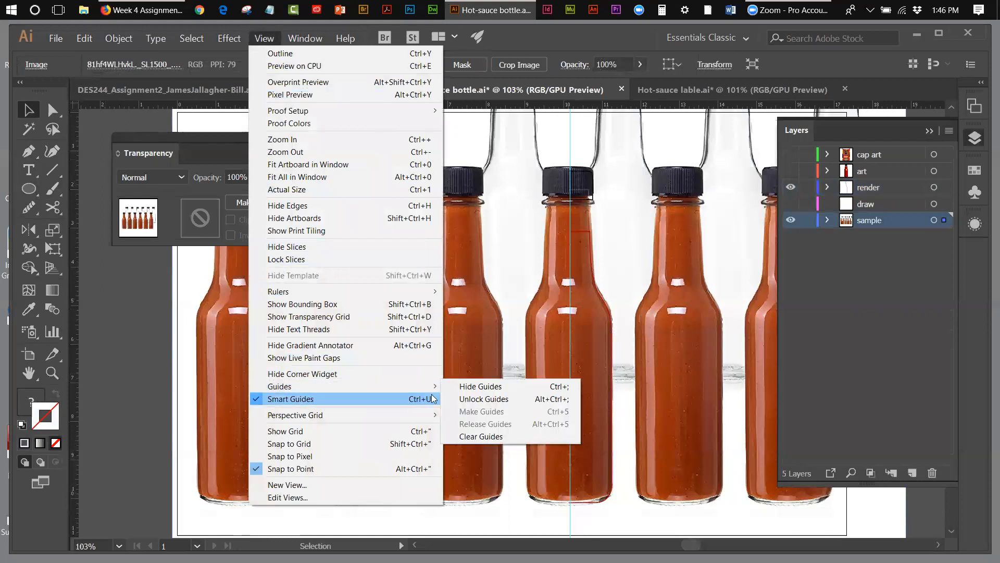
left_click(455, 400)
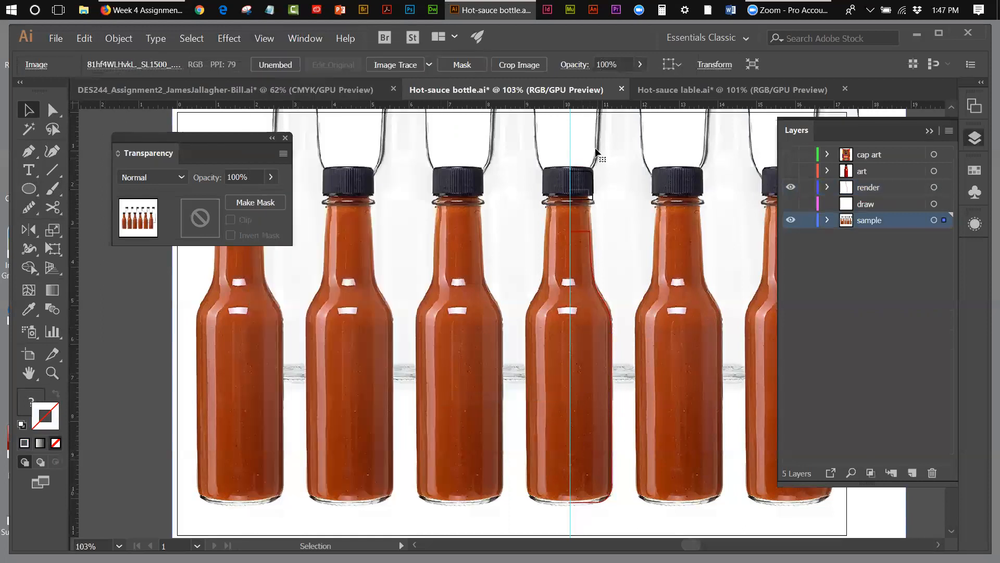
- Move the vertical centre guide to the draw layer, leaving the draw layer visible and the sample layer hidden
left_click(570, 128)
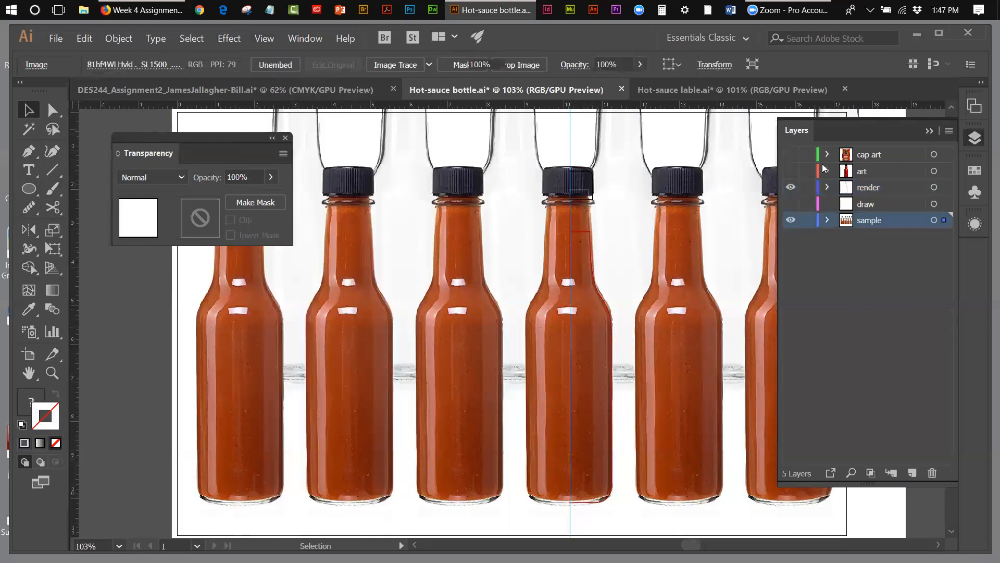
left_click_drag(945, 220, 944, 204)
left_click(791, 203)
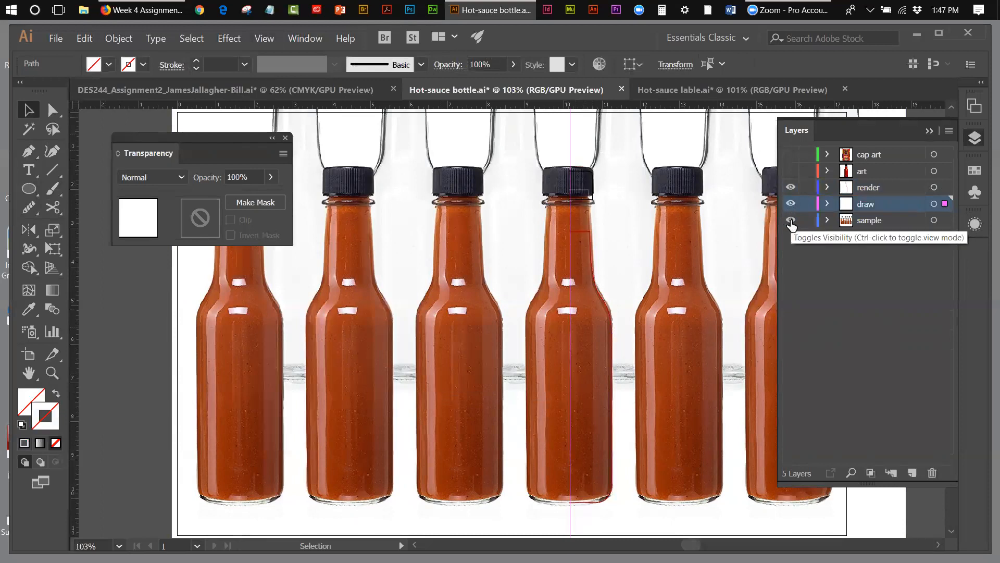
left_click(791, 220)
left_click(655, 327)
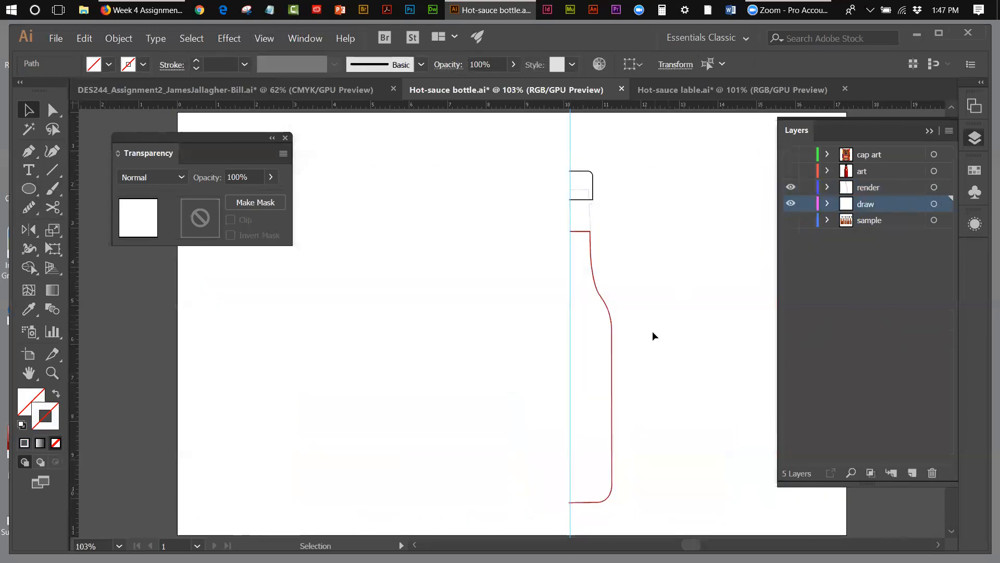
- Extend the straight side line from its upper end with a horizontal Pen segment to the centre guide
left_click(612, 354)
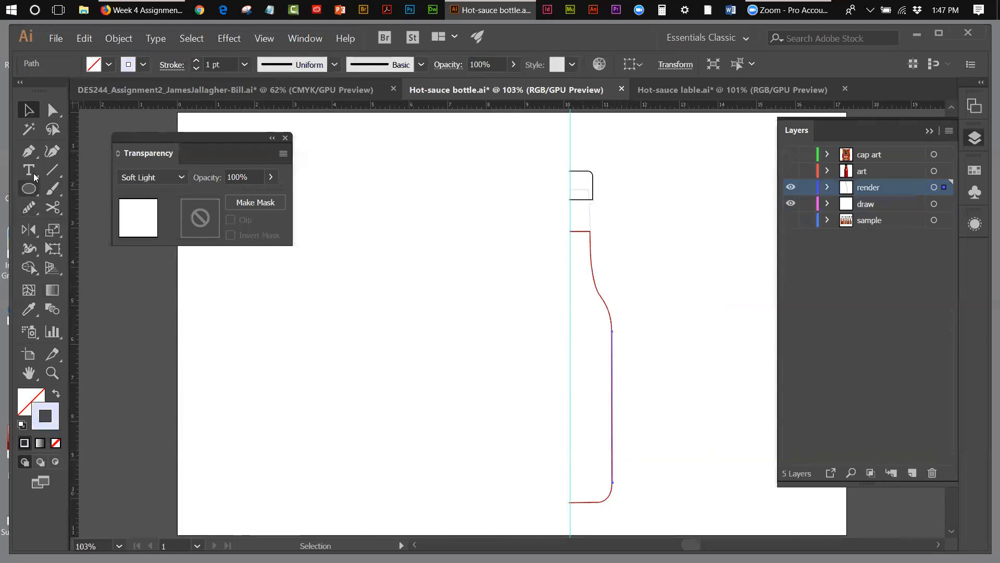
left_click(28, 151)
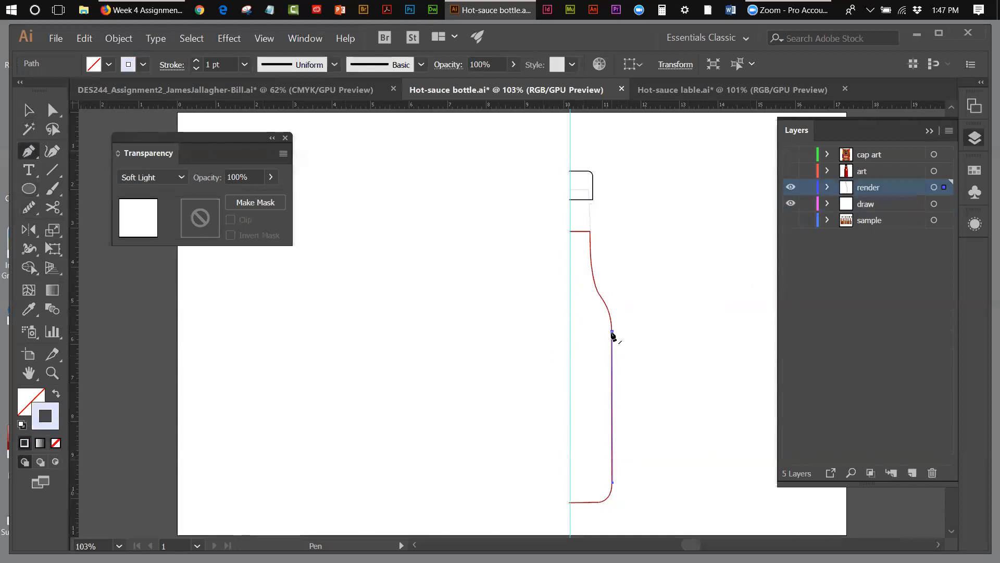
left_click(612, 332)
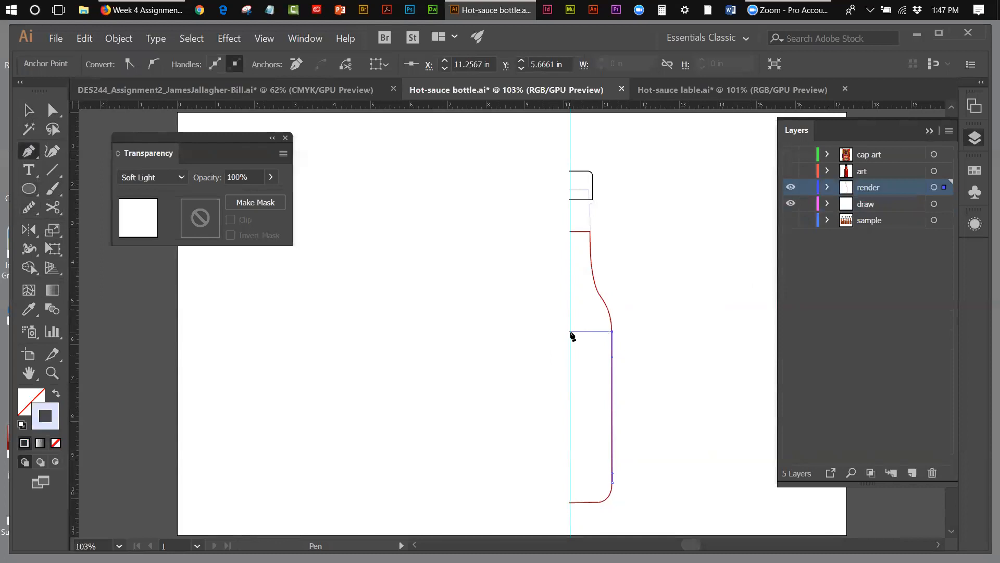
left_click(570, 332)
left_click(29, 112)
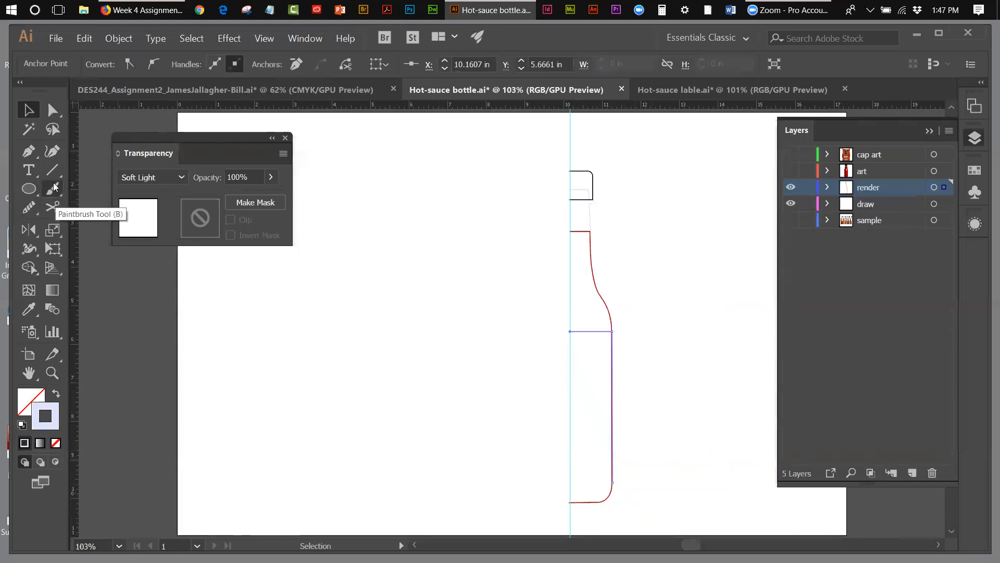
- Extend the line's lower end horizontally to the centre guide with the Pen tool, and select the finished three-sided profile
left_click(28, 151)
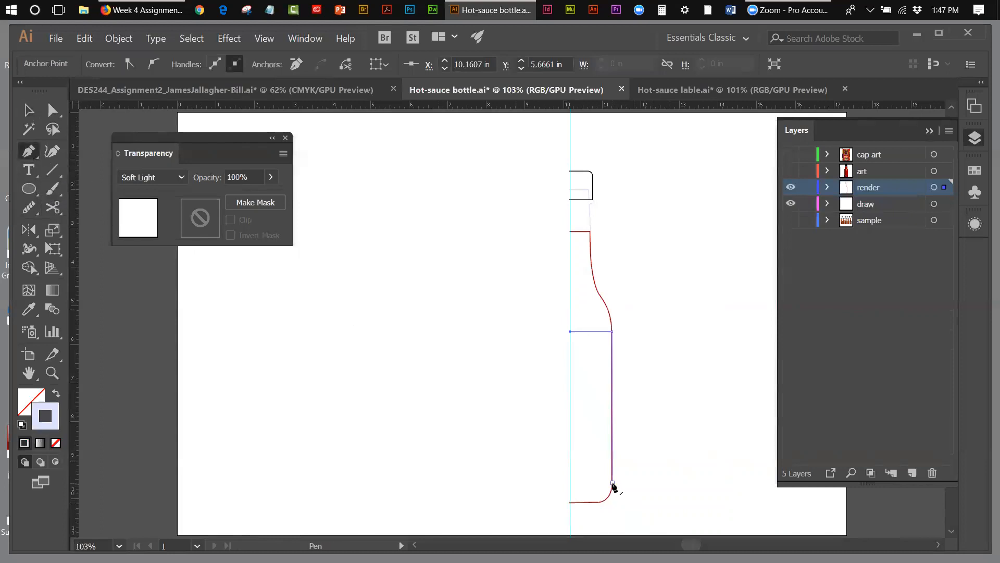
left_click(613, 483)
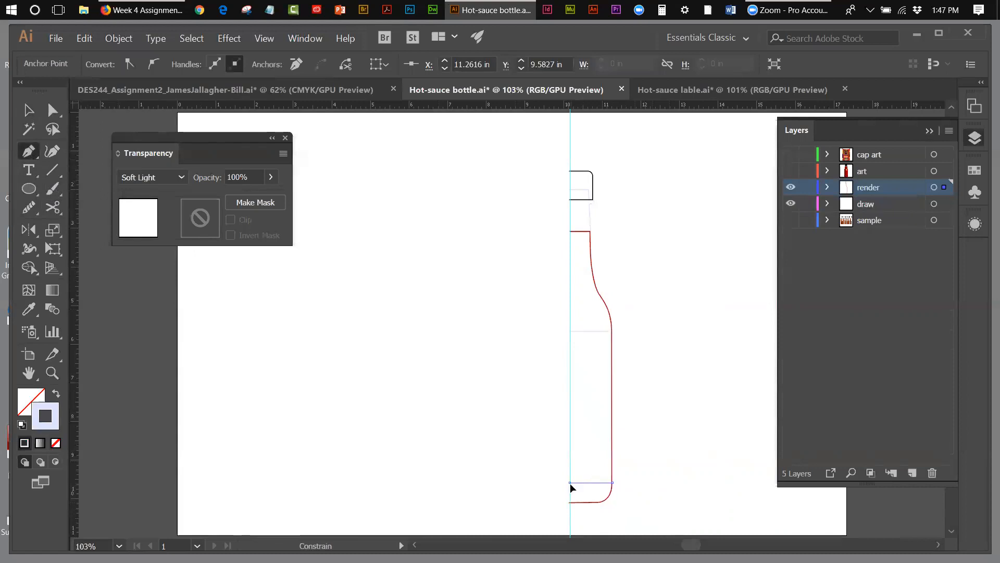
left_click_drag(571, 483, 564, 481)
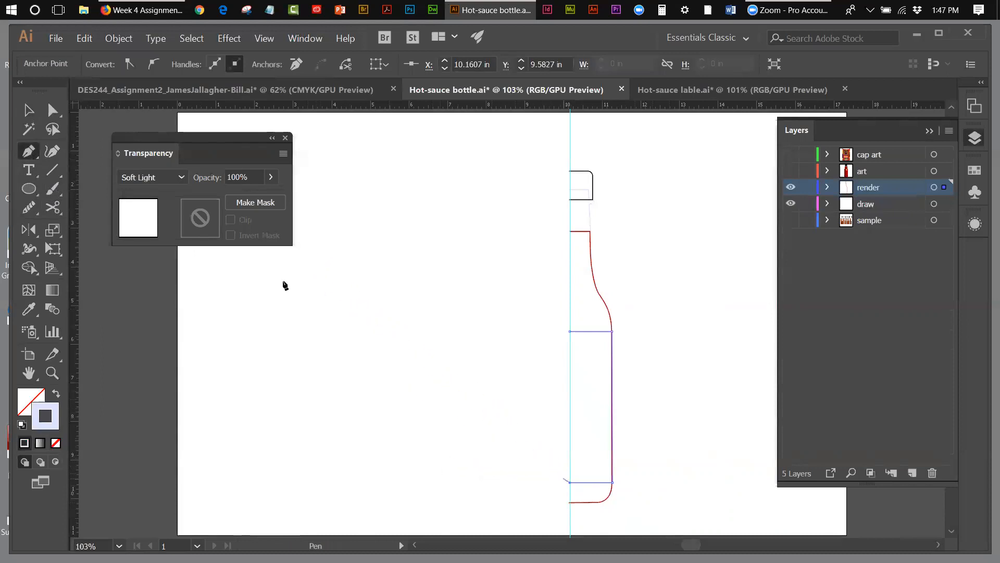
key("v")
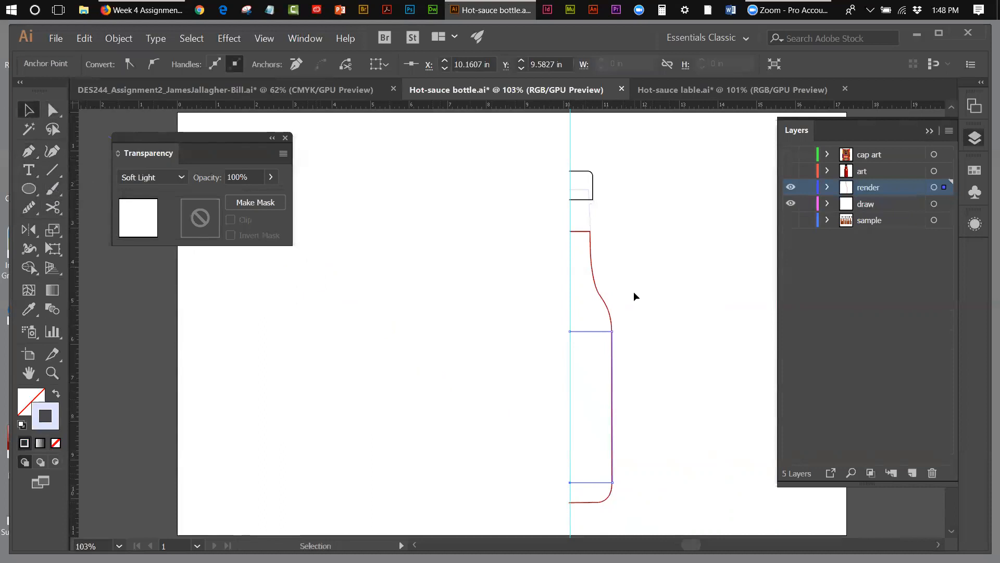
left_click(627, 342)
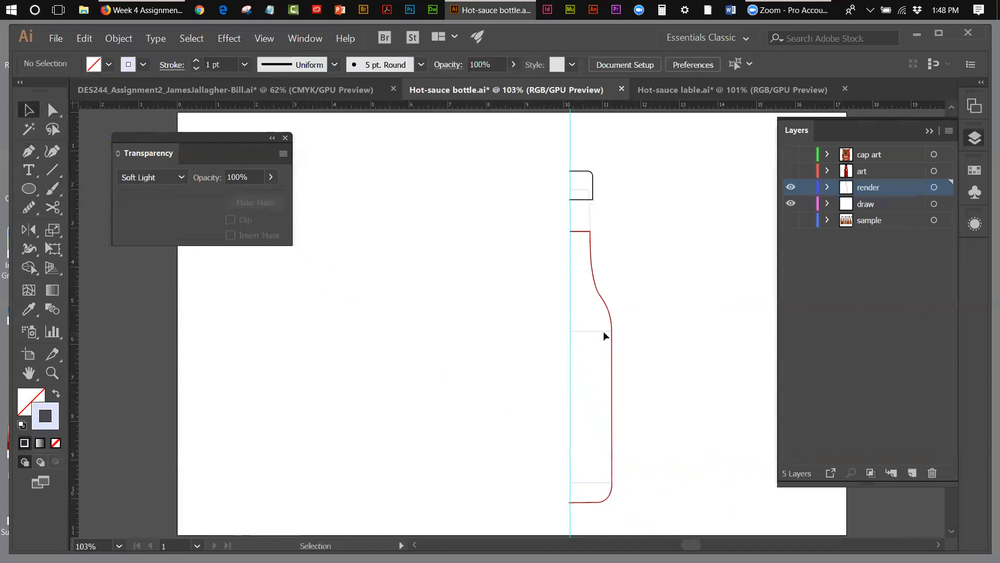
left_click(604, 332)
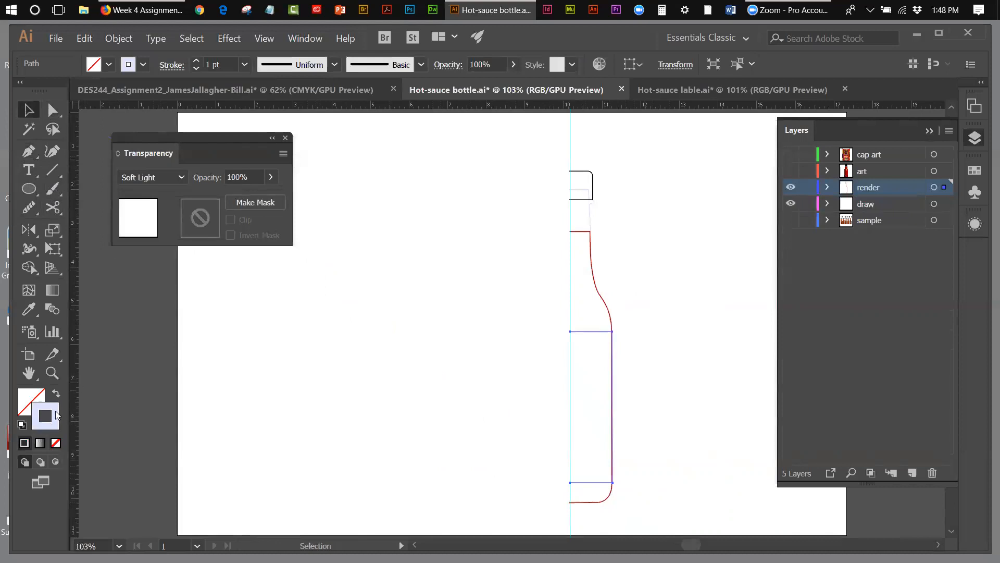
- Set the three-sided label profile's stroke colour to white (#ffffff) and deselect it
double_click(45, 415)
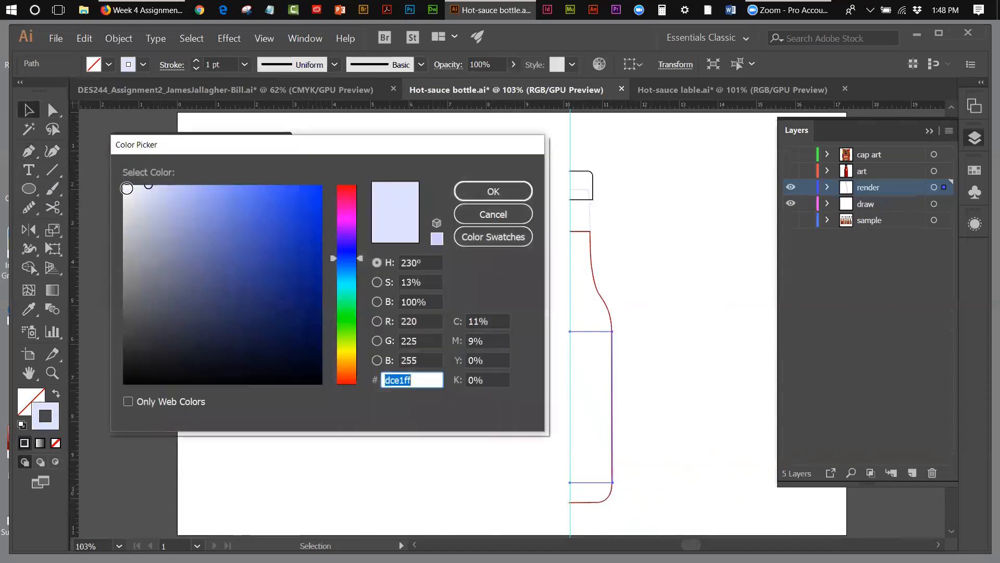
left_click(125, 186)
left_click(124, 185)
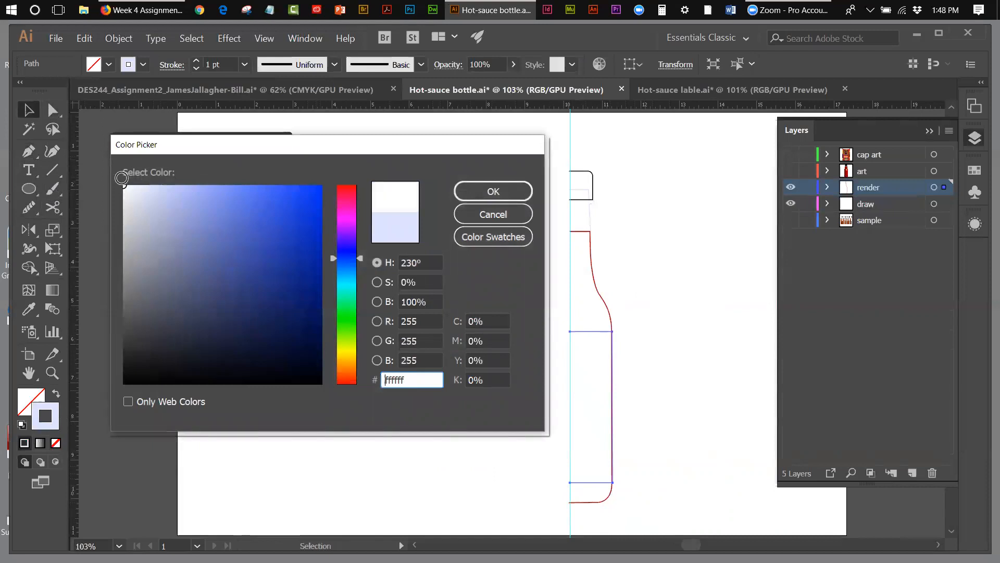
left_click(476, 196)
left_click(623, 151)
left_click_drag(583, 150, 631, 399)
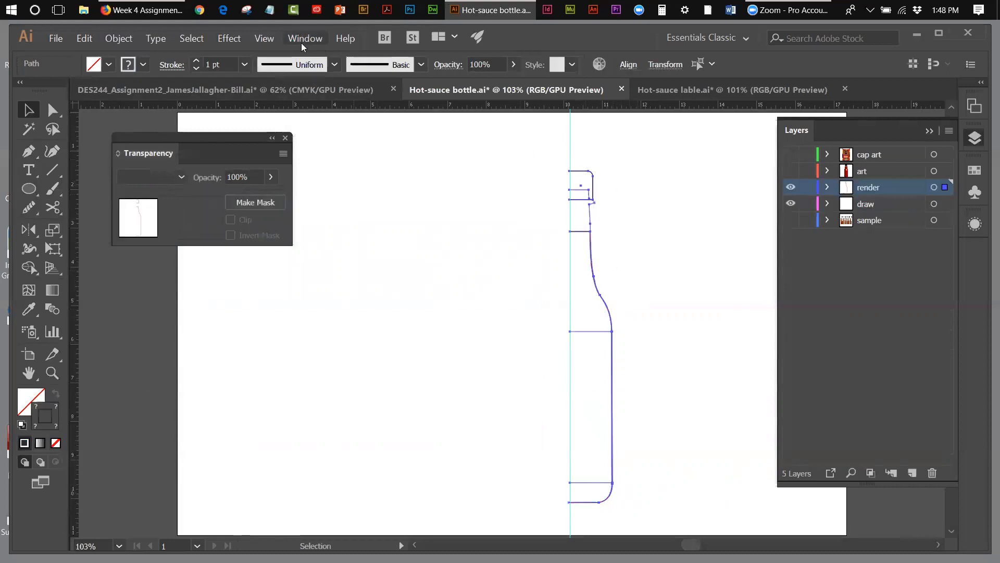
left_click(227, 39)
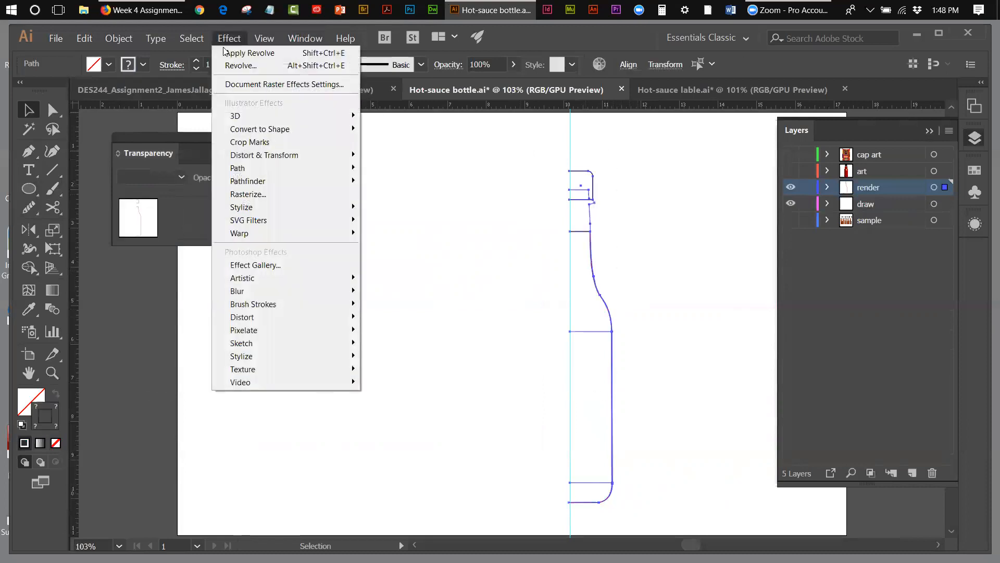
mouse_move(241, 117)
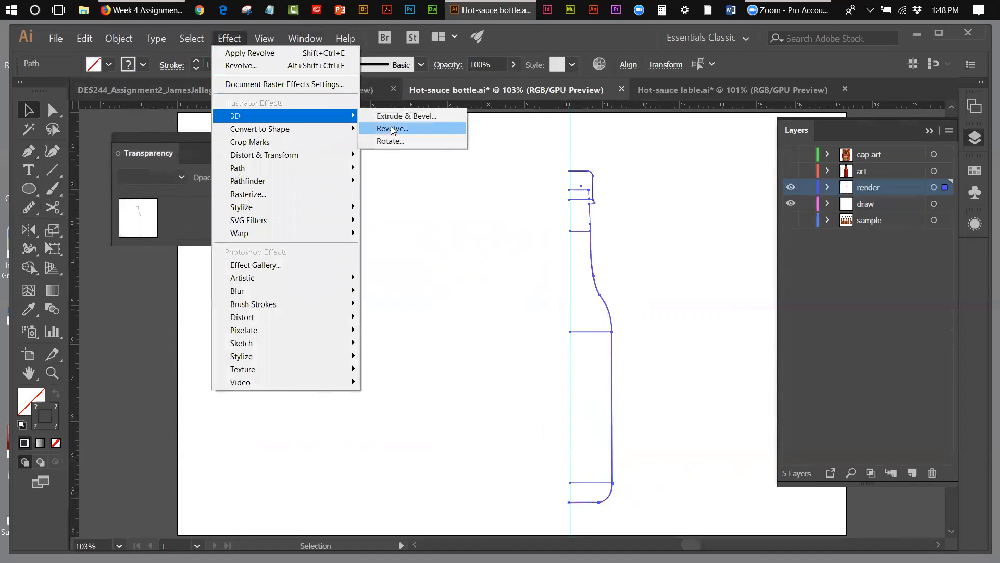
left_click(392, 129)
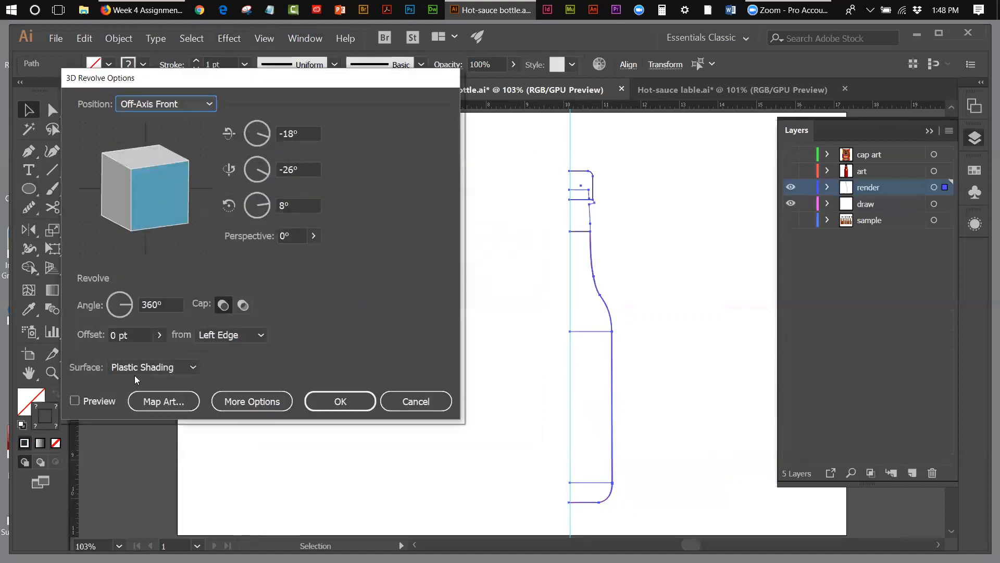
left_click(75, 400)
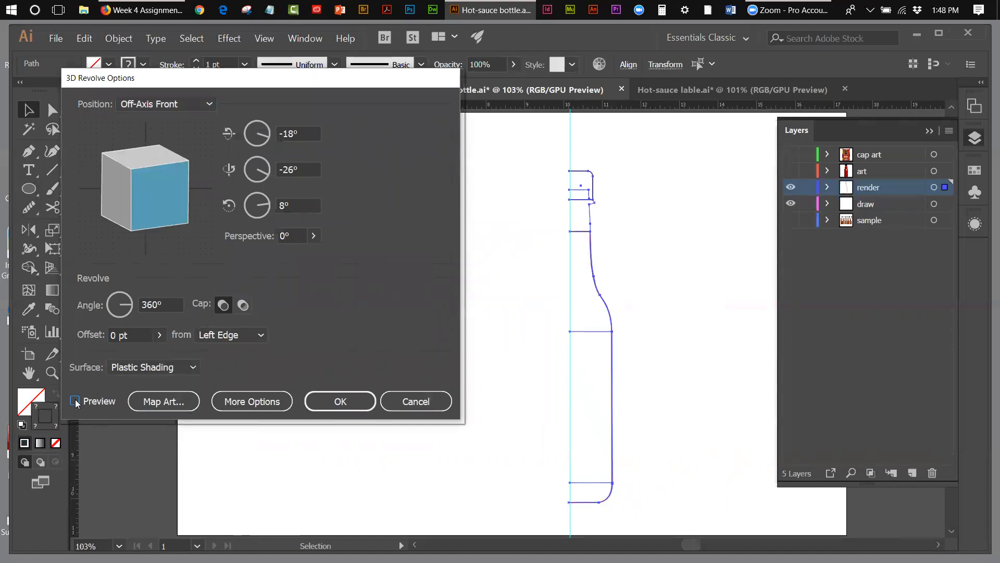
left_click(75, 400)
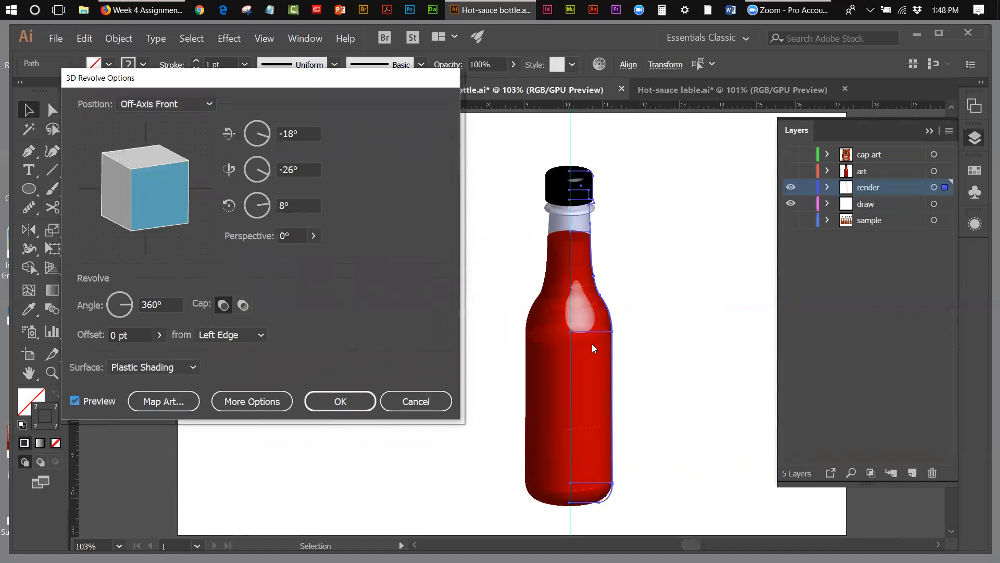
left_click(409, 402)
left_click(715, 358)
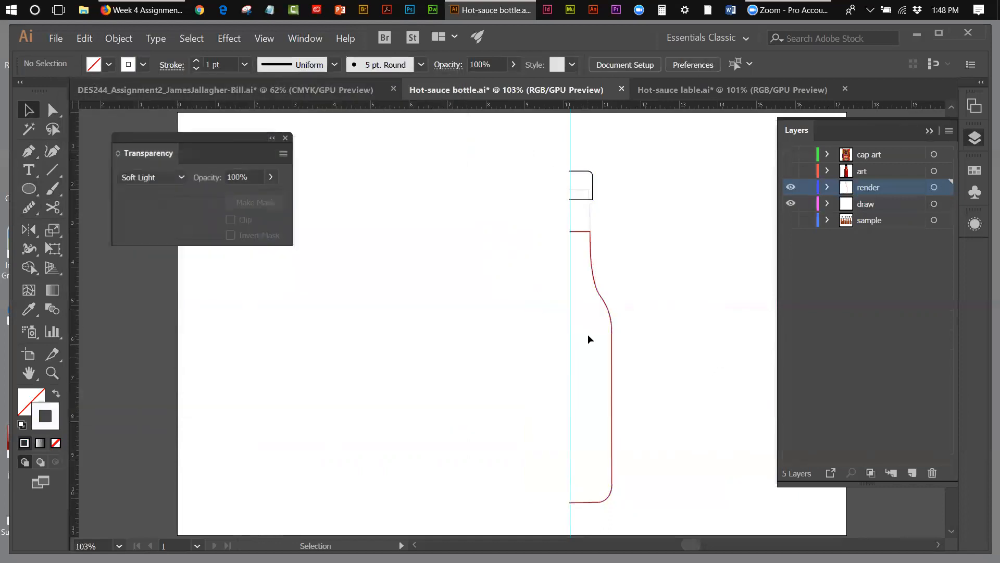
- Cut the white label profile and paste it in front of the bottle, cap and sauce profiles
left_click_drag(593, 347, 592, 349)
left_click(84, 39)
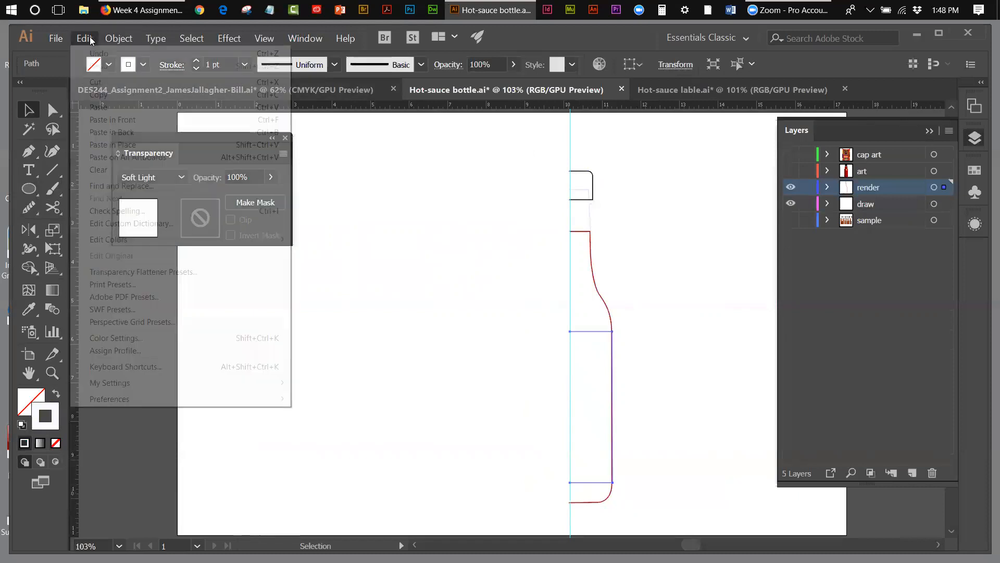
left_click(101, 82)
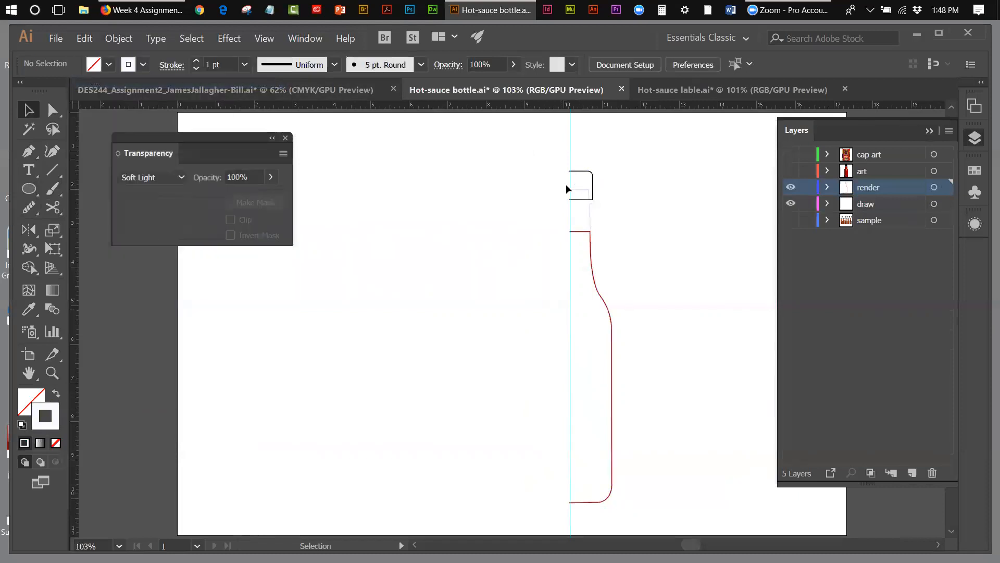
left_click_drag(585, 154, 635, 393)
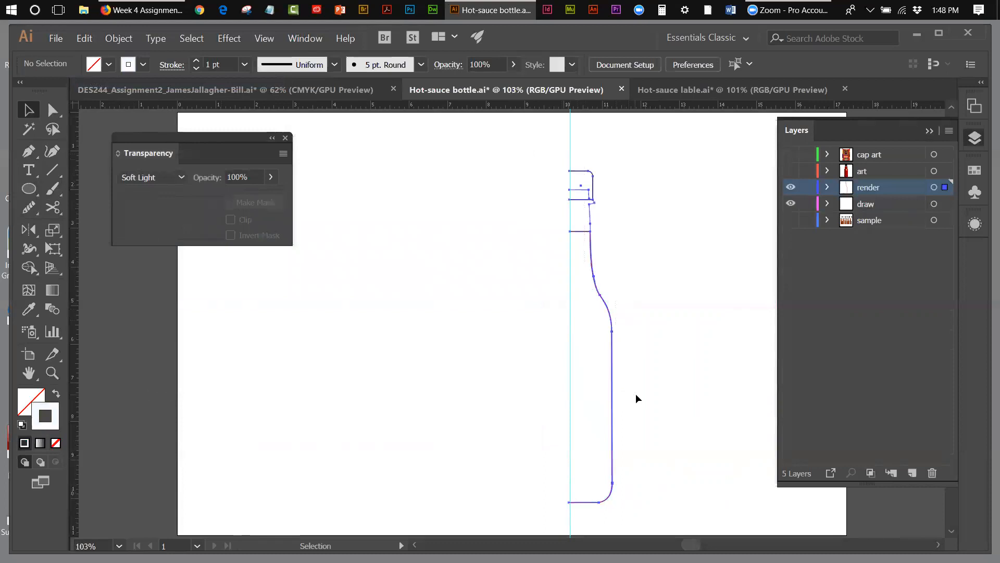
left_click(84, 38)
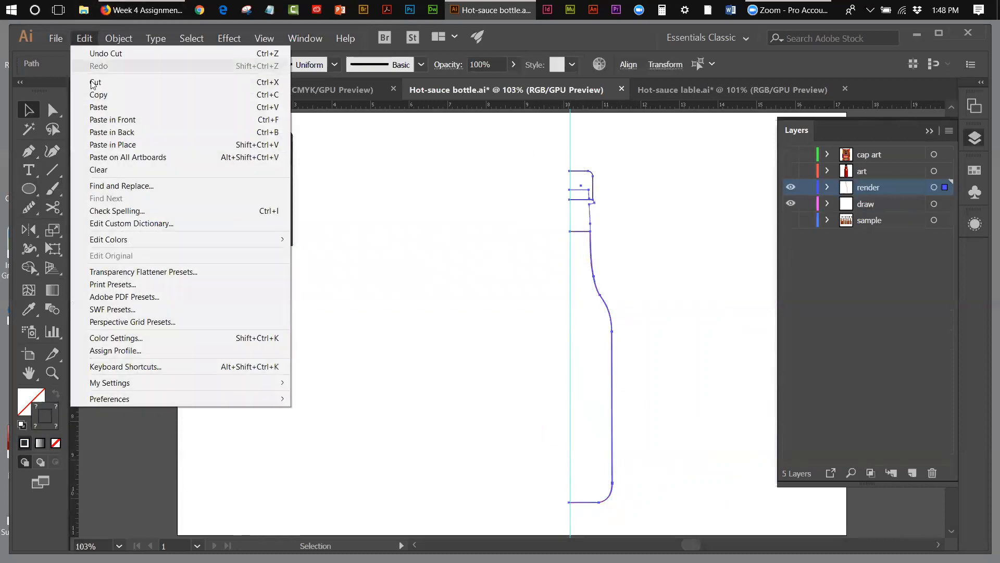
left_click(104, 119)
left_click(721, 201)
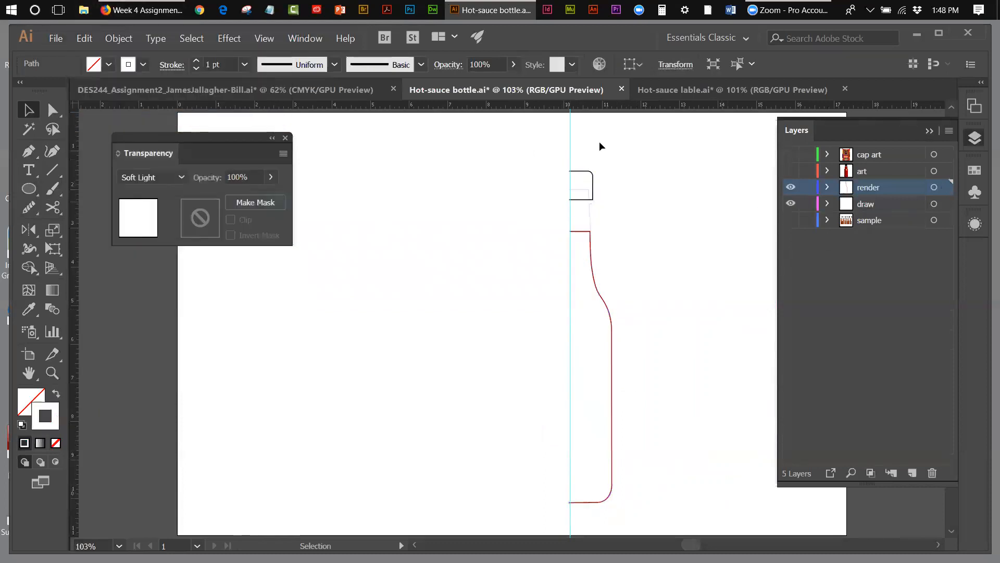
- Apply a 360° 3D Revolve to all the profiles, using Off-Axis Front, 0 pt offset from the left edge and Plastic Shading
left_click_drag(577, 138, 666, 327)
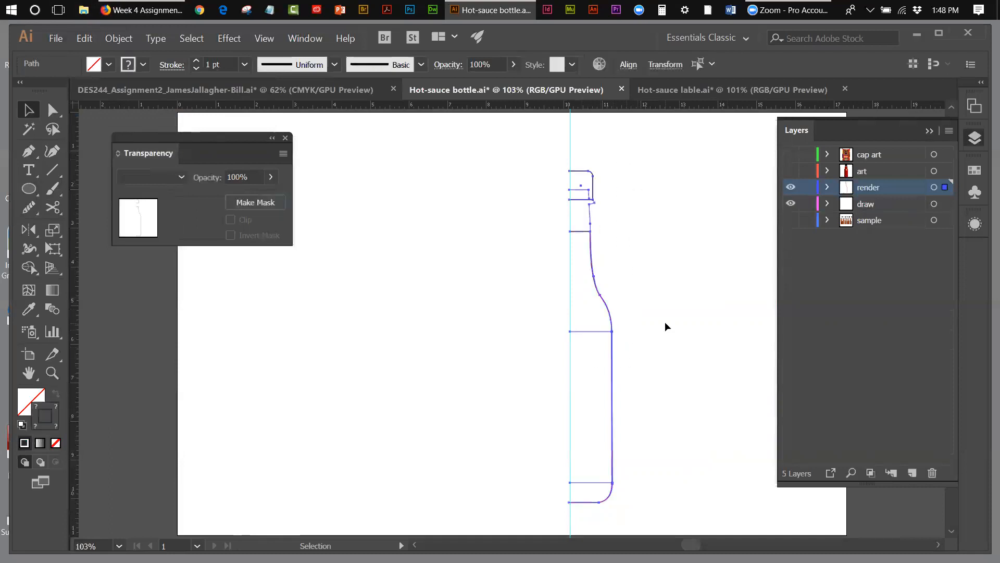
left_click(975, 225)
left_click(974, 227)
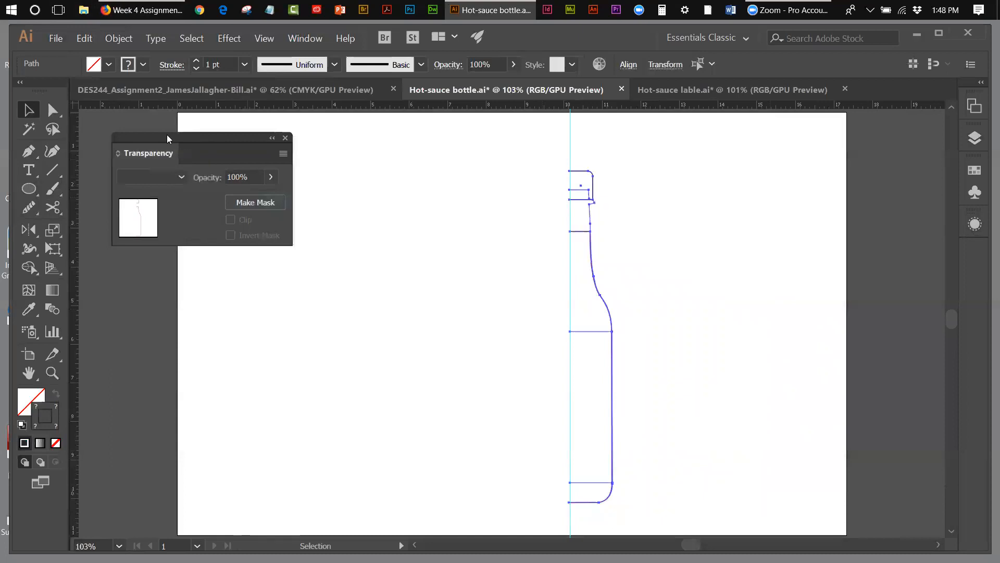
left_click_drag(167, 135, 137, 135)
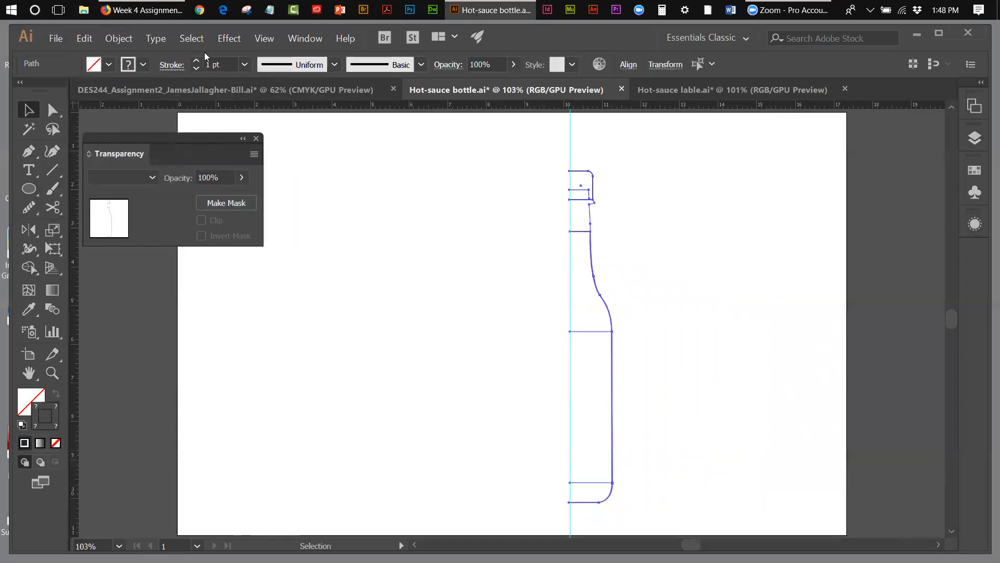
left_click(226, 39)
mouse_move(237, 115)
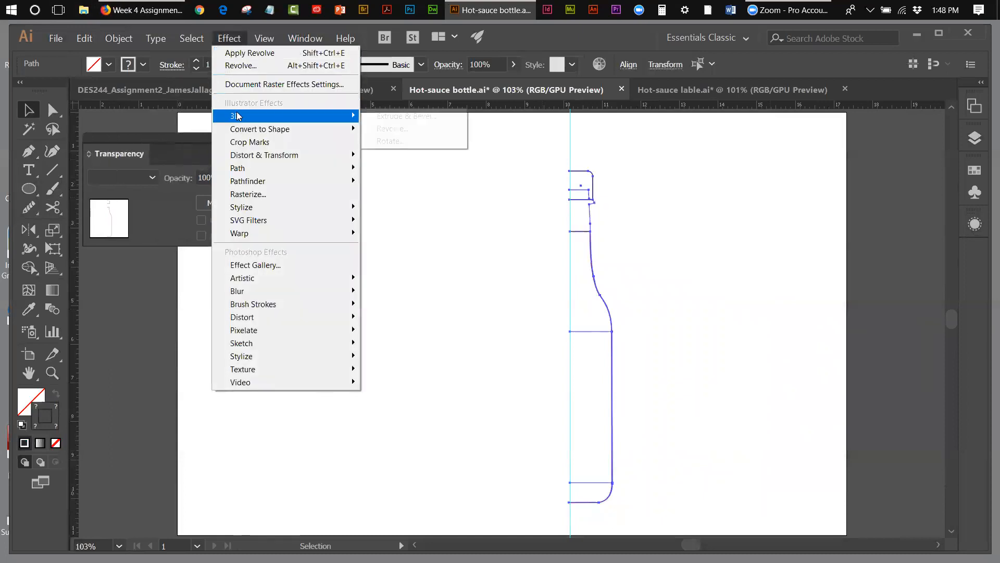
left_click(399, 129)
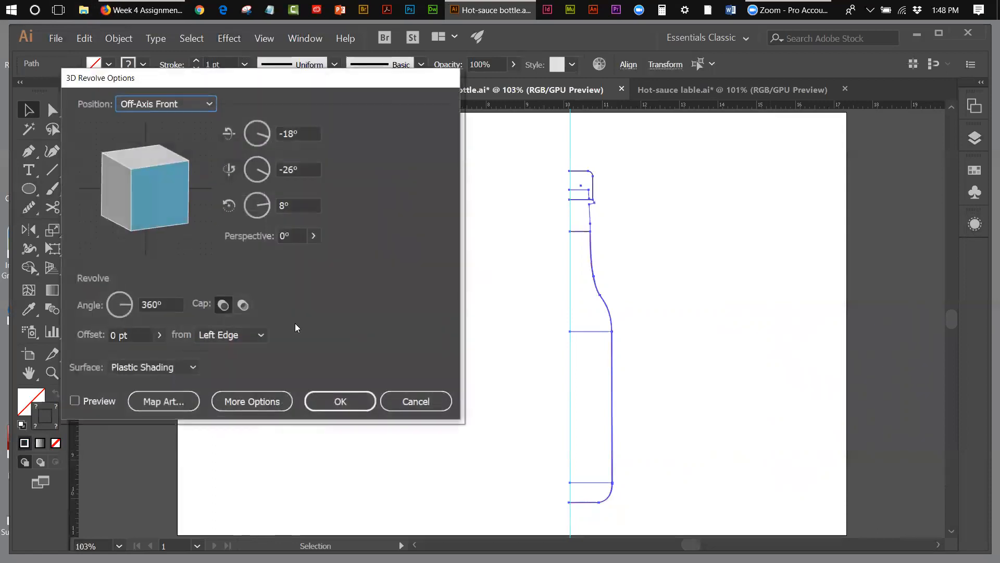
left_click(75, 400)
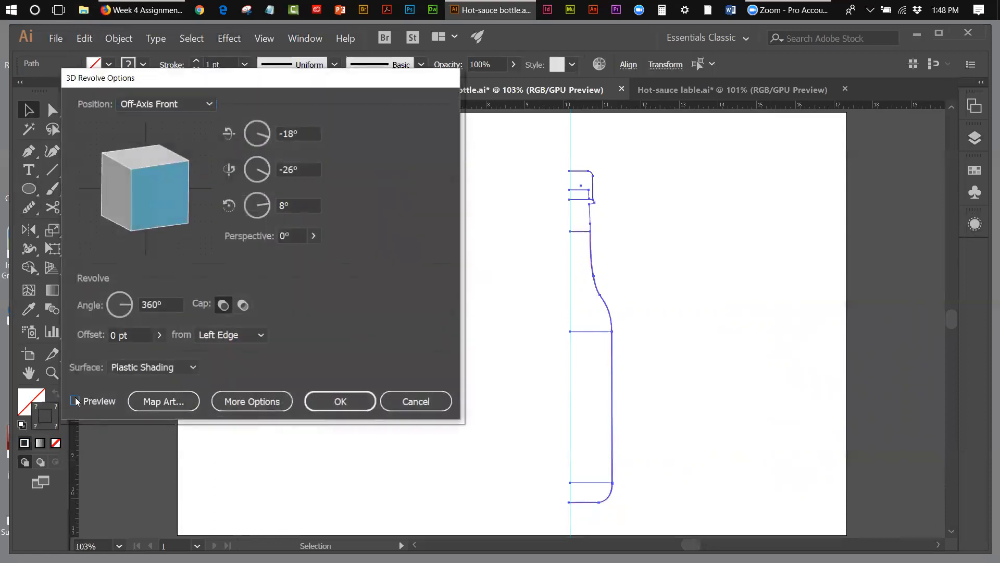
left_click(75, 400)
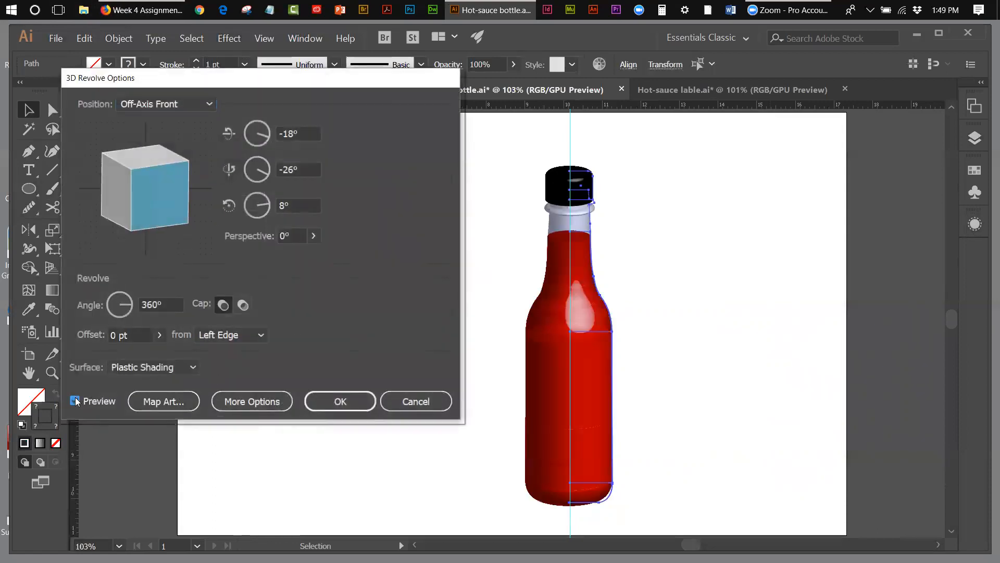
left_click(341, 400)
left_click(777, 364)
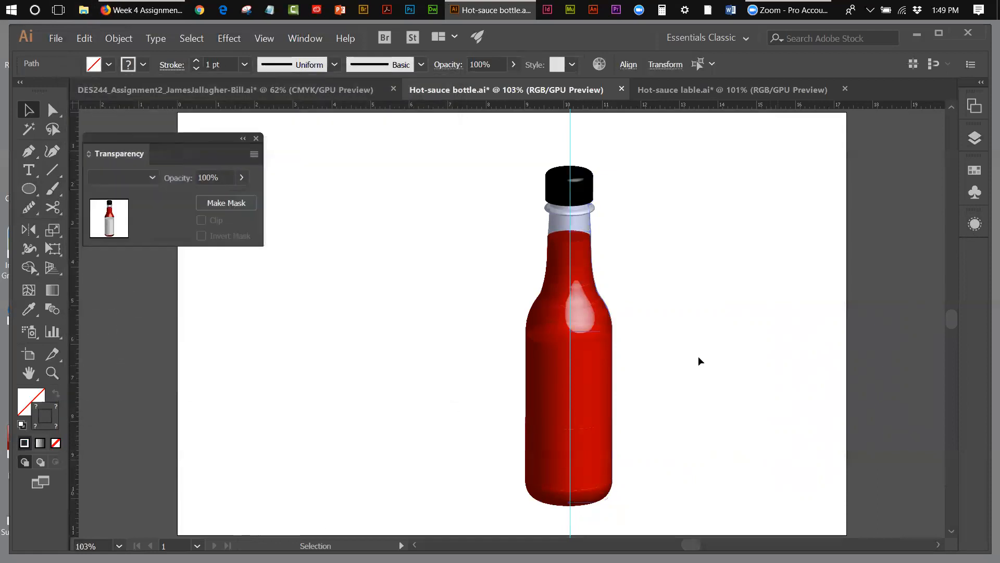
- Change the revolved label shape's blending mode to Normal and deselect it
left_click(604, 338)
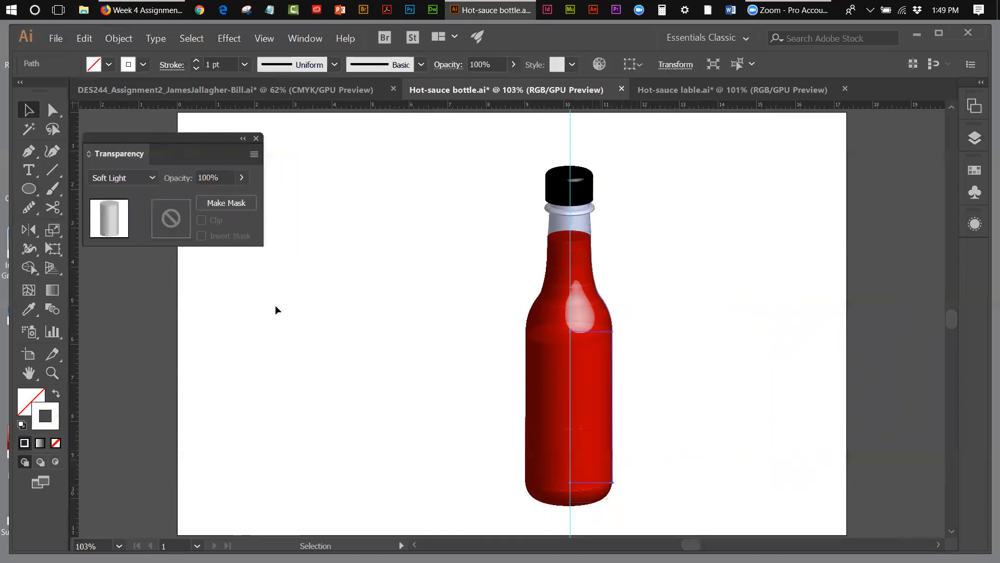
left_click(151, 176)
left_click(139, 194)
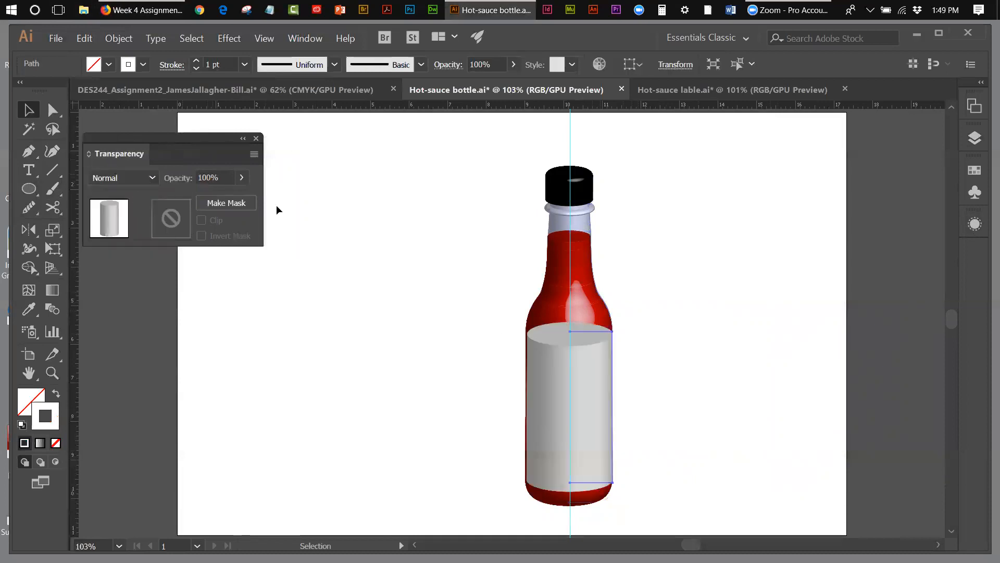
left_click(390, 214)
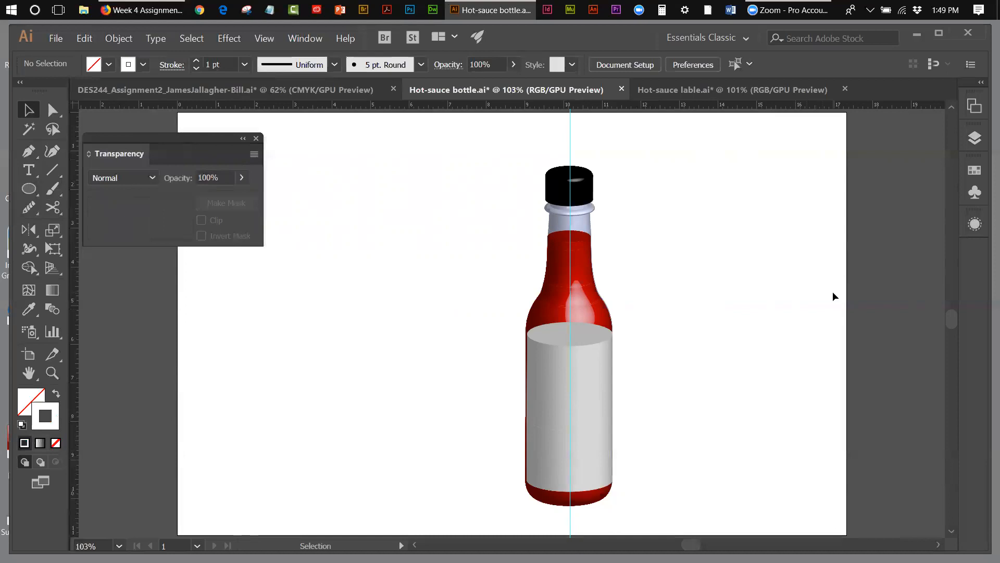
- Nudge only the label profile's upper anchor on the centre guide one increment left, to X 10.1468 in
left_click(536, 380)
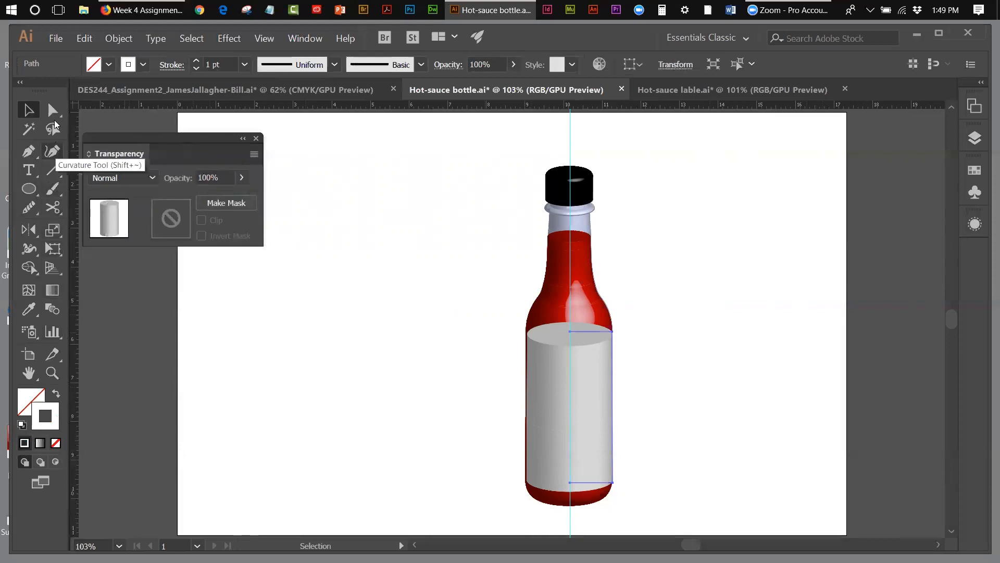
left_click_drag(53, 111, 85, 113)
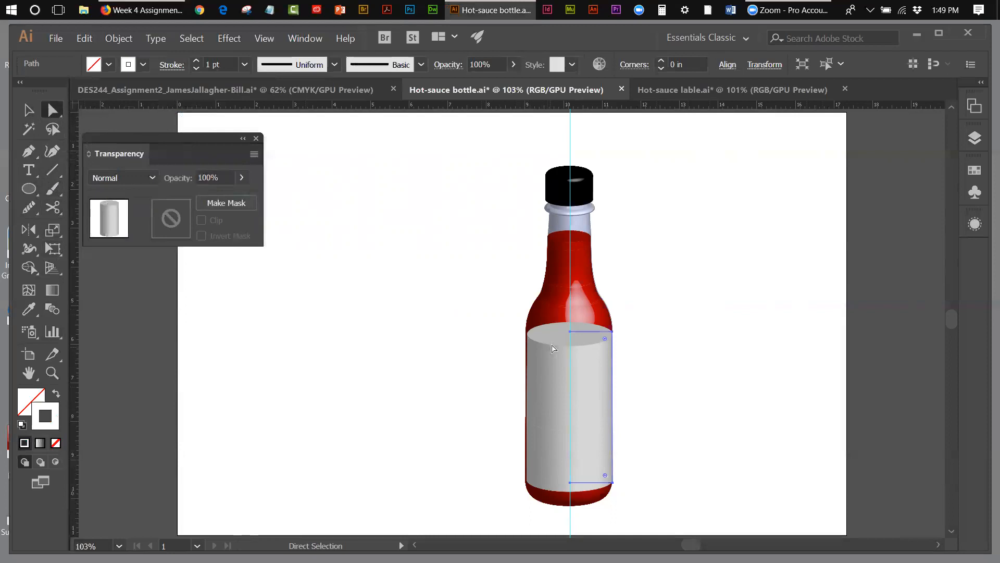
left_click(570, 333)
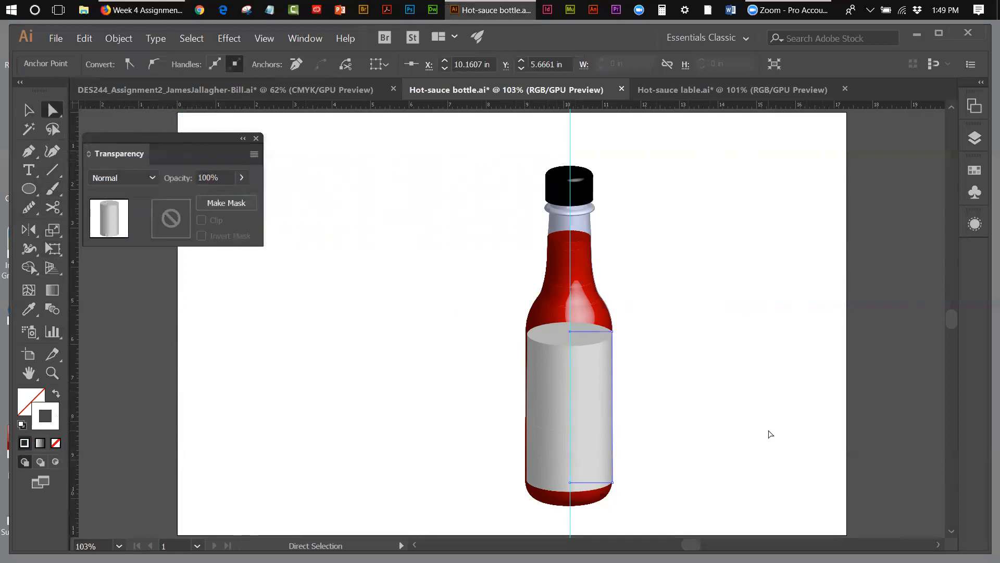
key("Left")
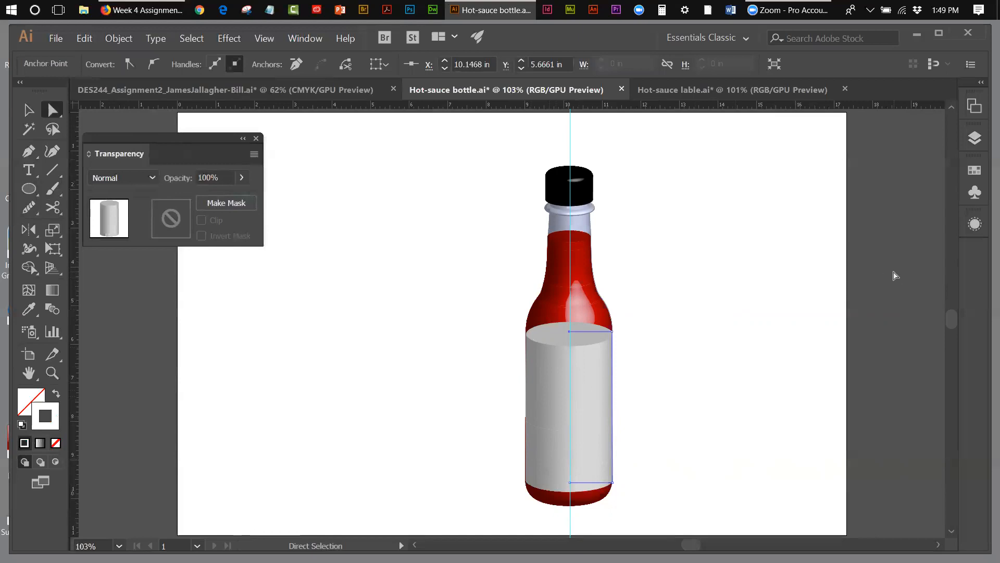
- Examine the label's 3D Revolve options with the preview on, the document's saved symbols, and the label's appearance attributes
left_click(976, 224)
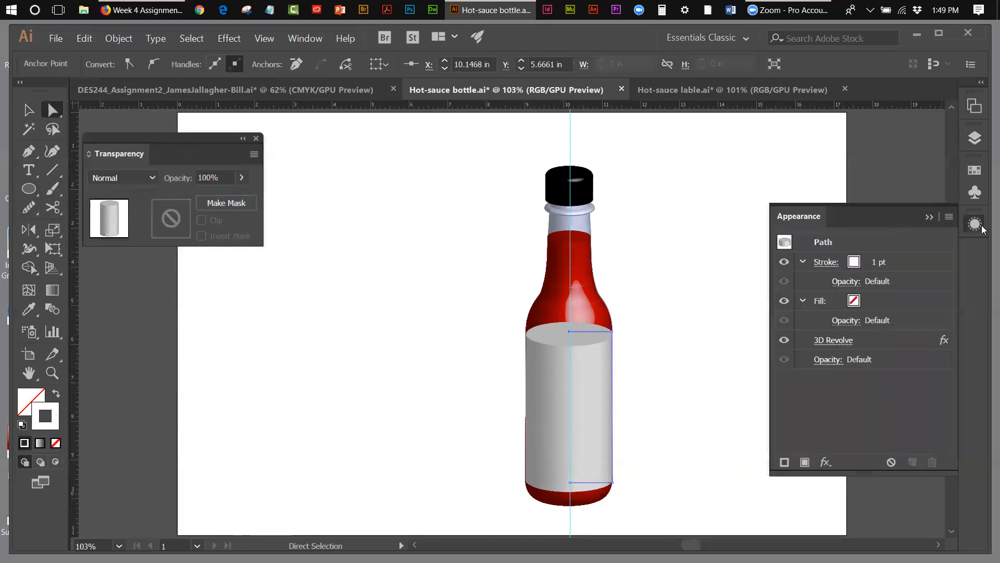
left_click(844, 340)
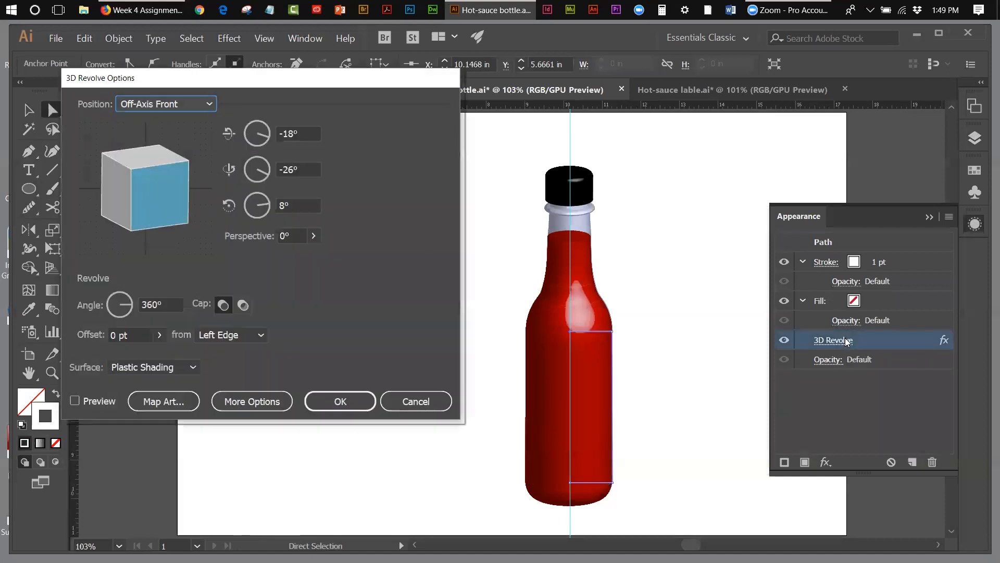
left_click(75, 401)
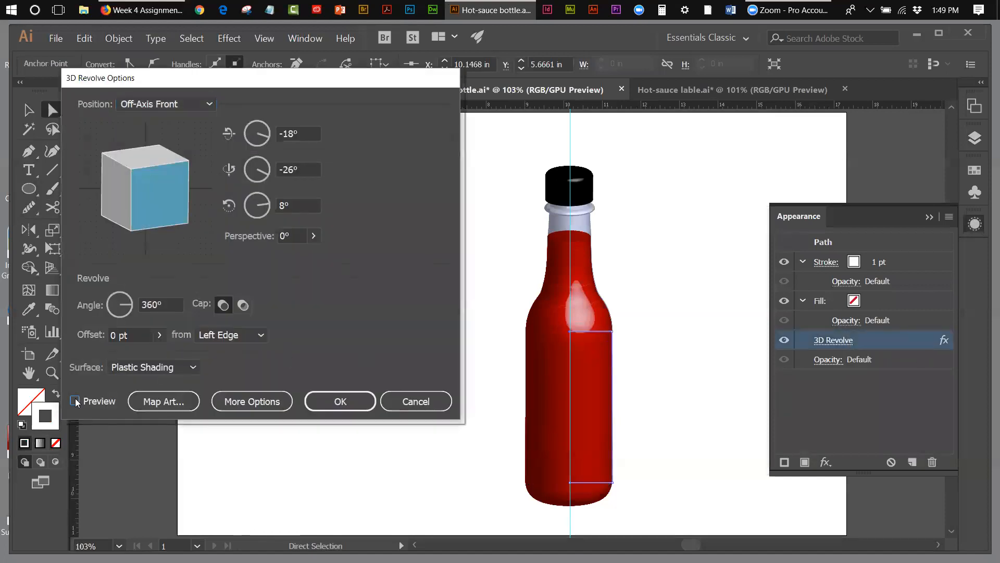
left_click(75, 401)
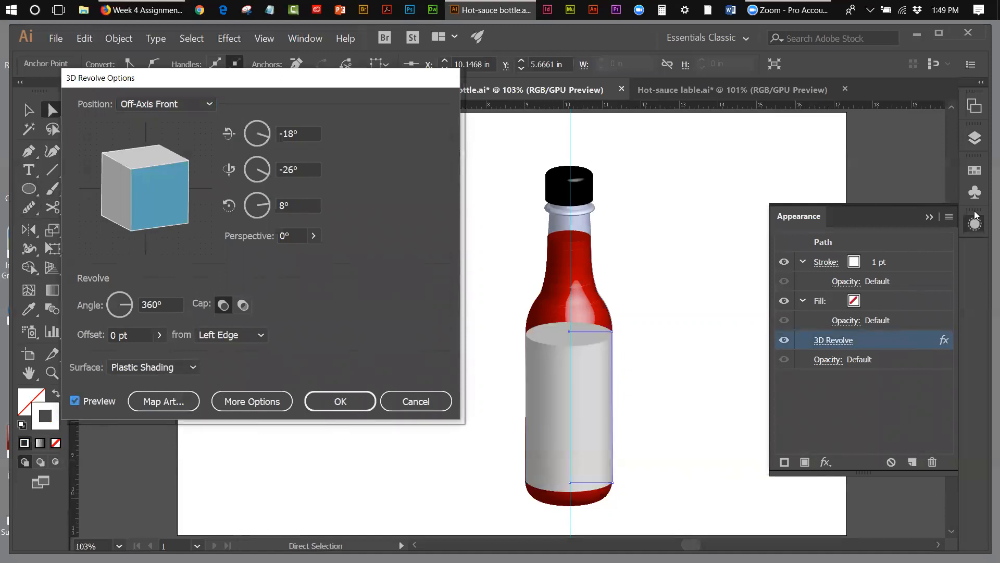
left_click(421, 398)
left_click(975, 189)
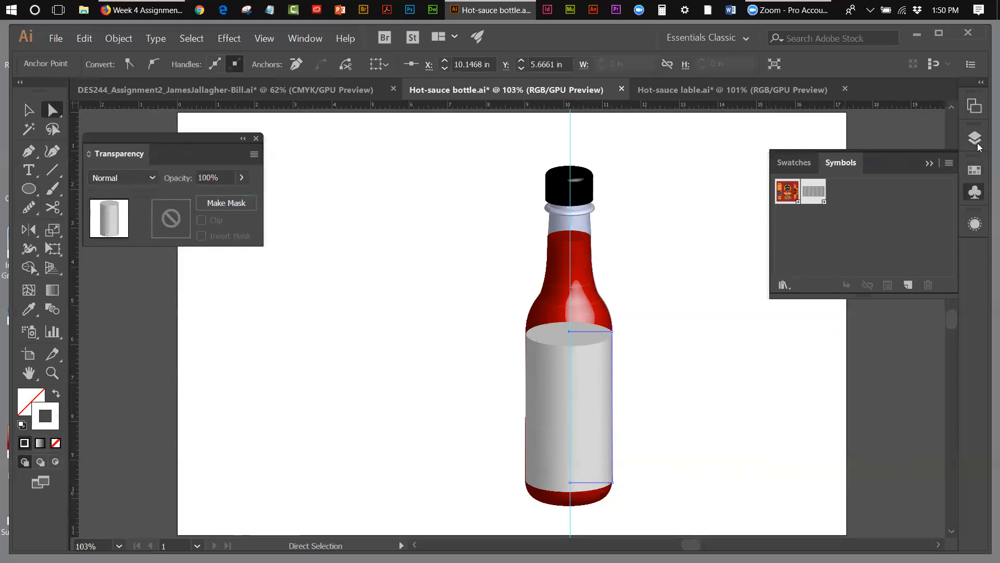
left_click(976, 226)
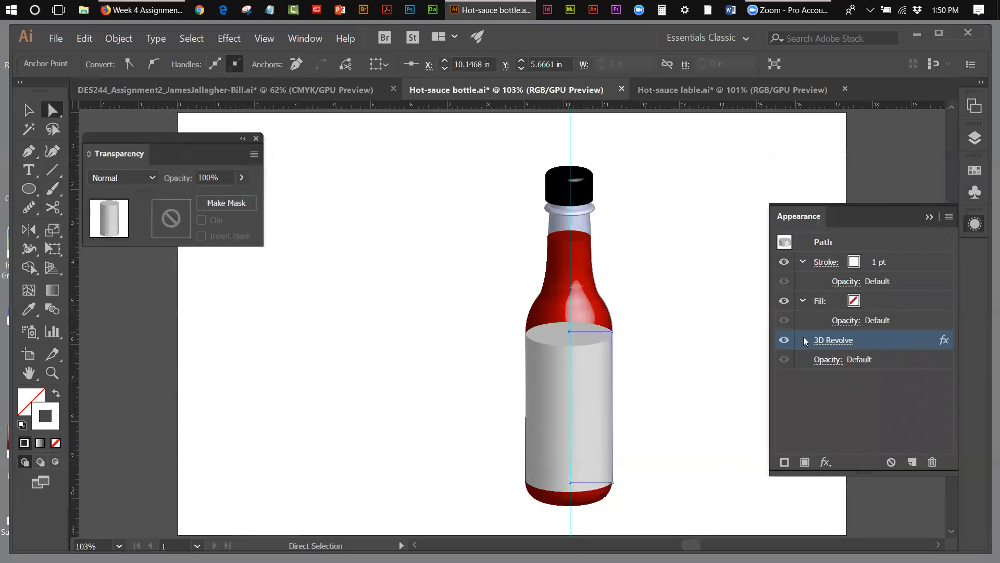
- Map the "lable" symbol onto surface 7 of 7 of the label cylinder's 3D Revolve, with the preview on
left_click(821, 341)
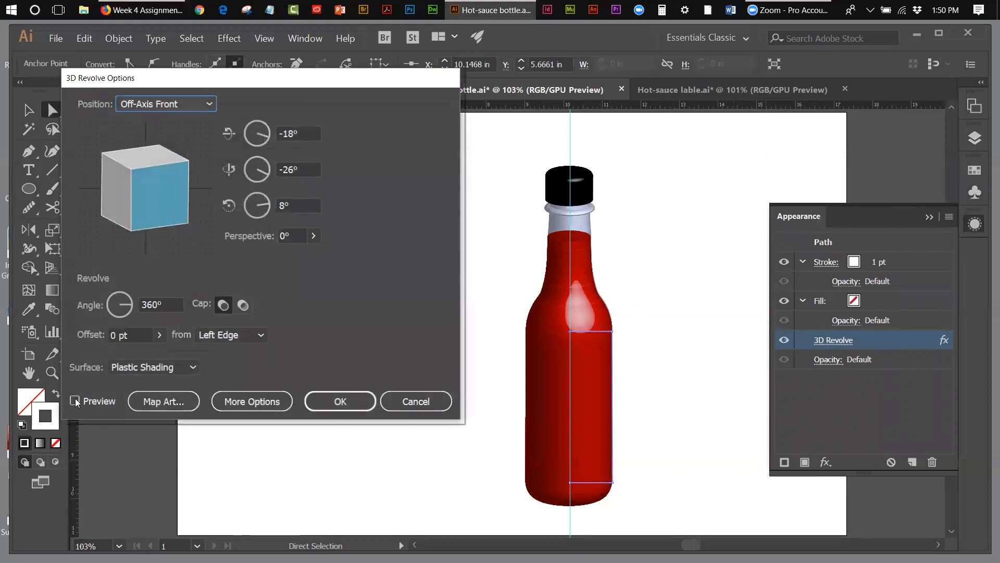
left_click(75, 399)
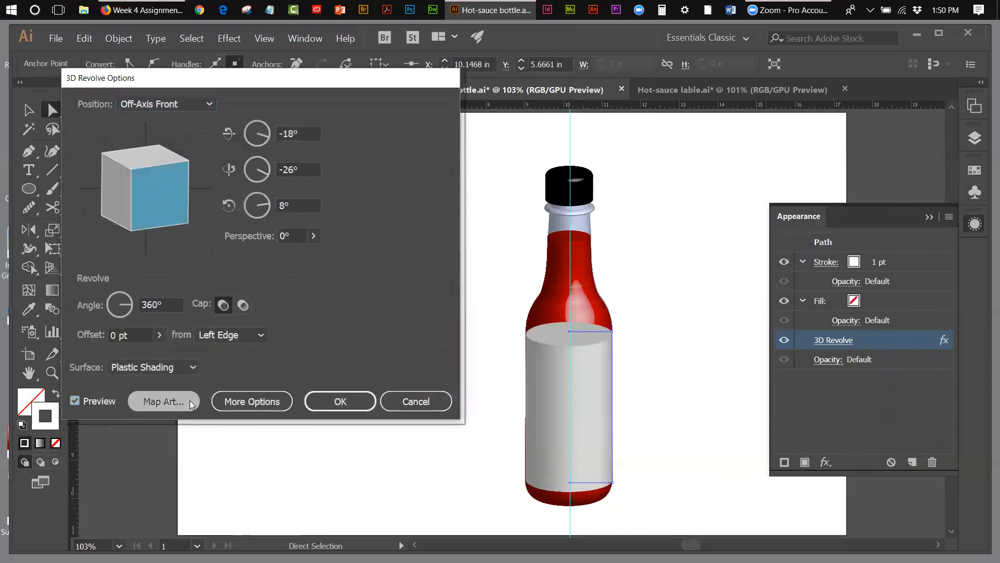
left_click(190, 402)
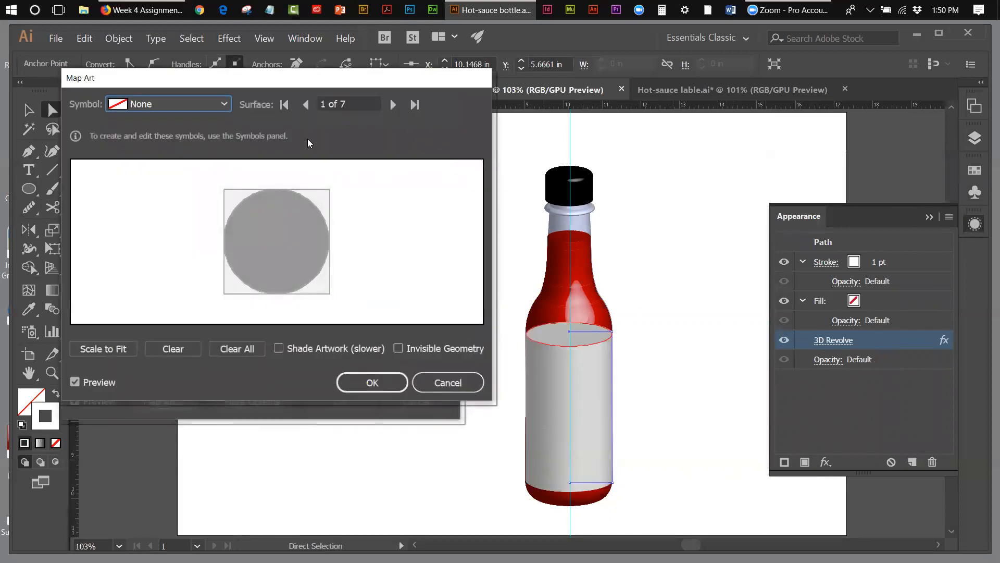
left_click(393, 105)
left_click(394, 105)
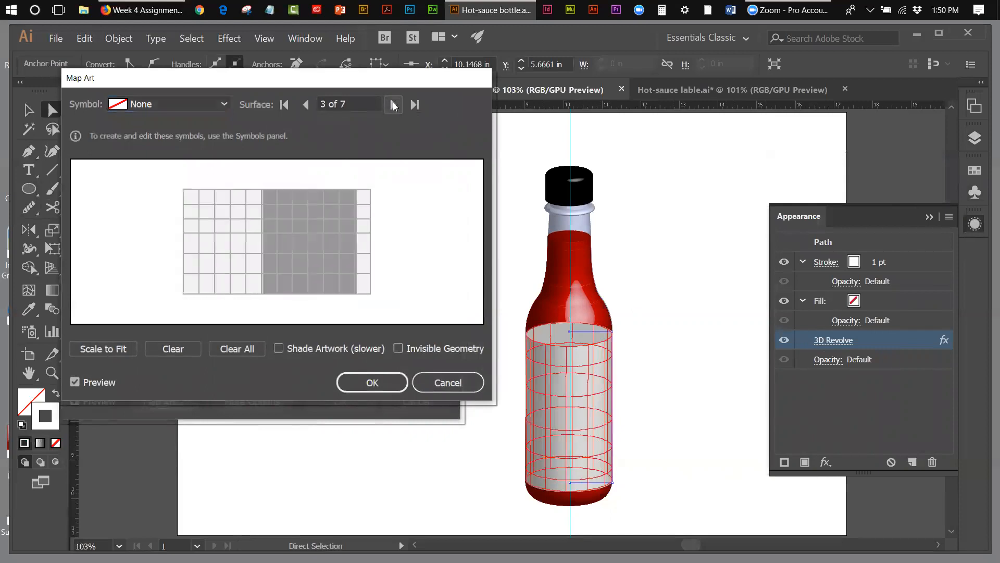
left_click(393, 105)
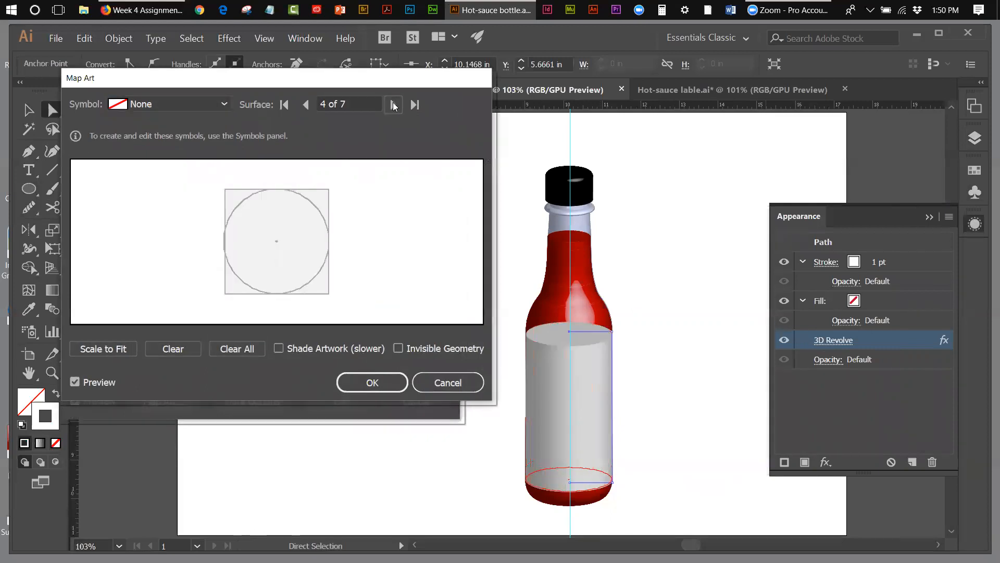
left_click(394, 104)
left_click(394, 105)
left_click(393, 105)
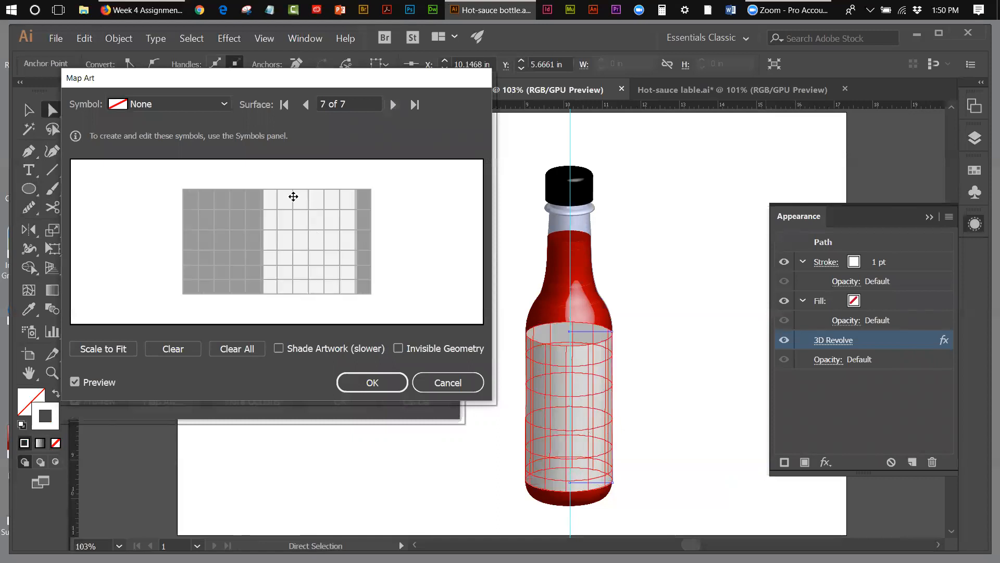
left_click(223, 104)
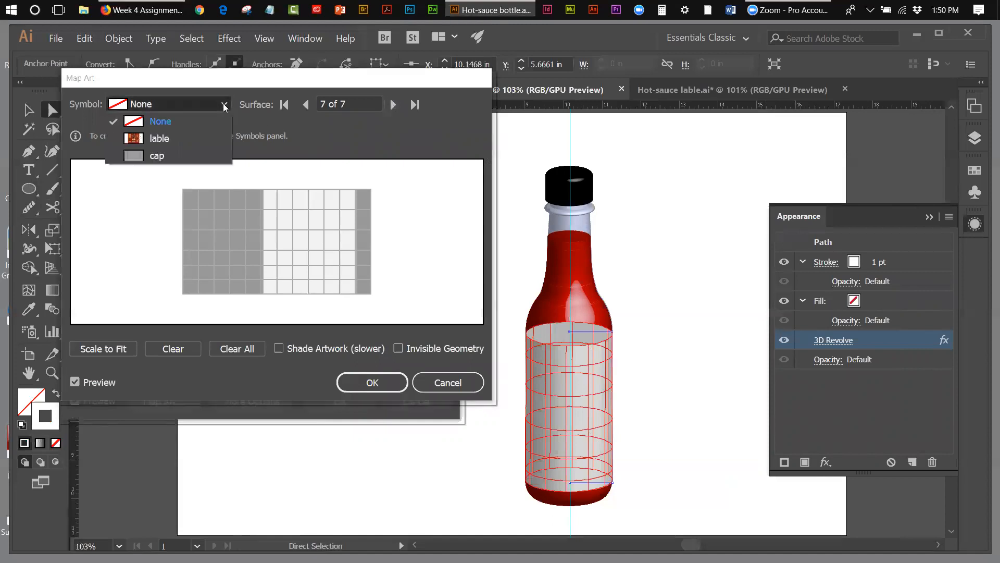
left_click(158, 139)
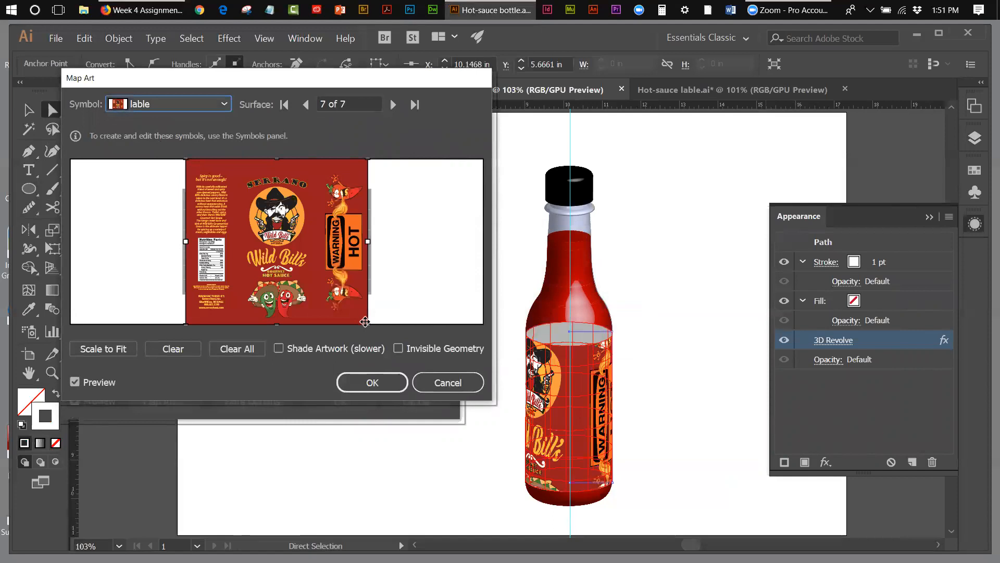
- Scale down the mapped label artwork proportionally until its height matches the cylinder surface's top and bottom edges
left_click_drag(365, 322, 386, 326)
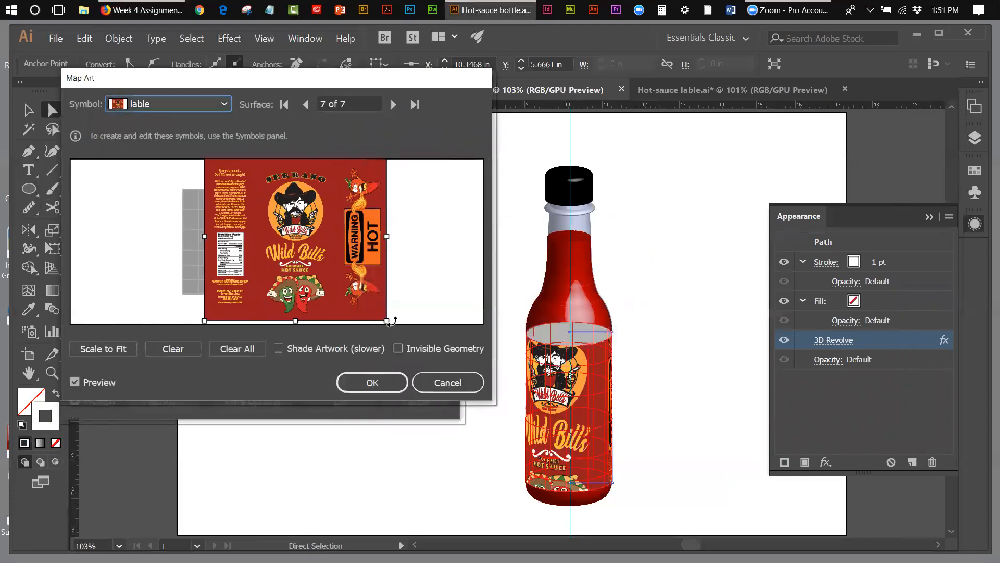
left_click_drag(386, 320, 362, 285)
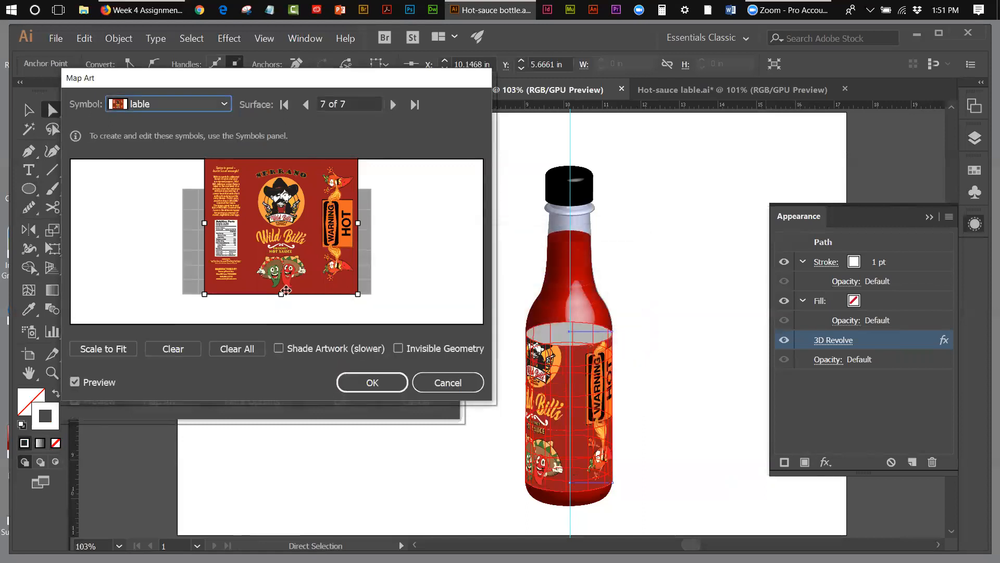
left_click_drag(287, 254, 287, 272)
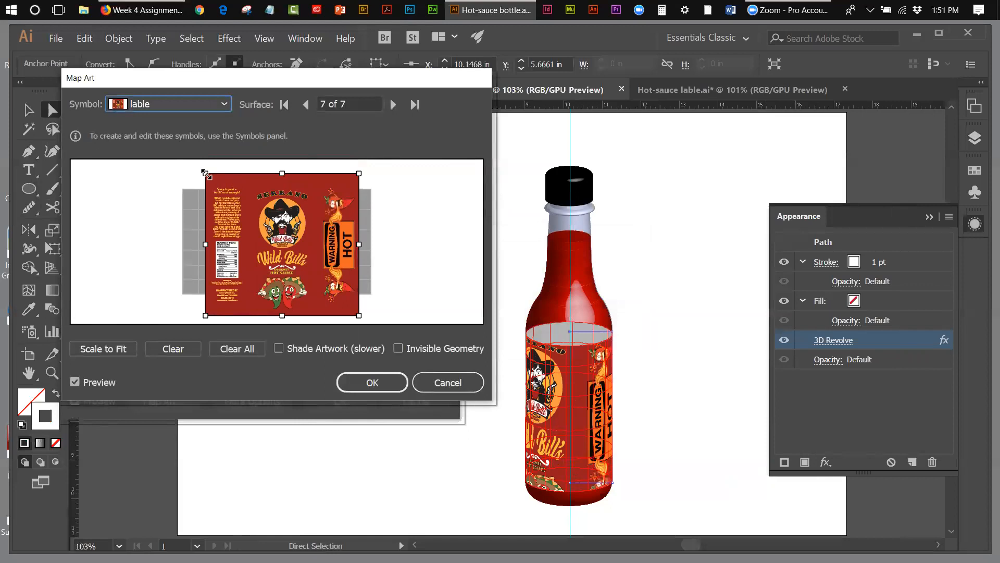
left_click_drag(205, 174, 221, 193)
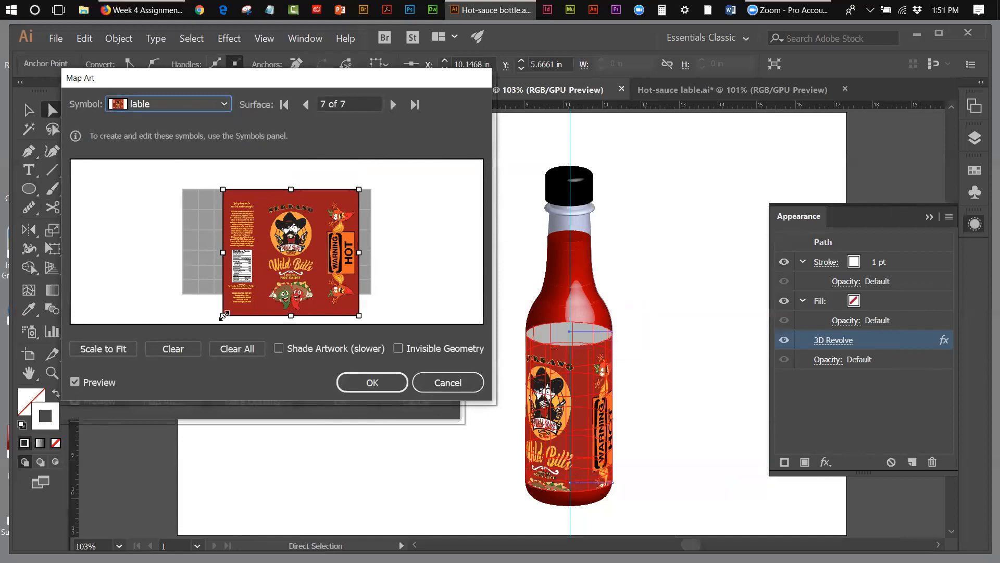
left_click_drag(224, 316, 254, 302)
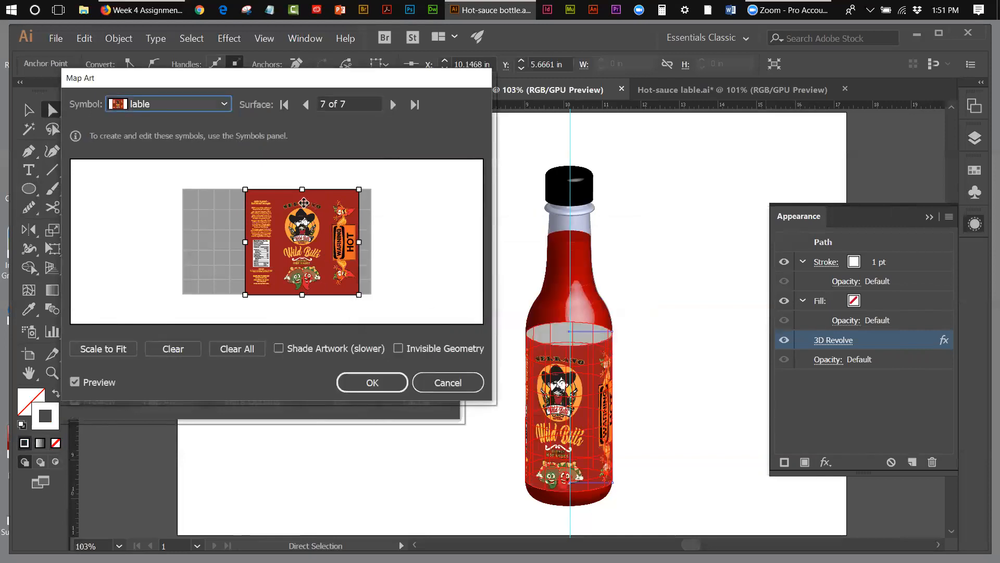
- Shift the label artwork sideways so the Wild Bill's logo is centred on the bottle's front, then apply the mapping and deselect
left_click_drag(283, 226, 293, 225)
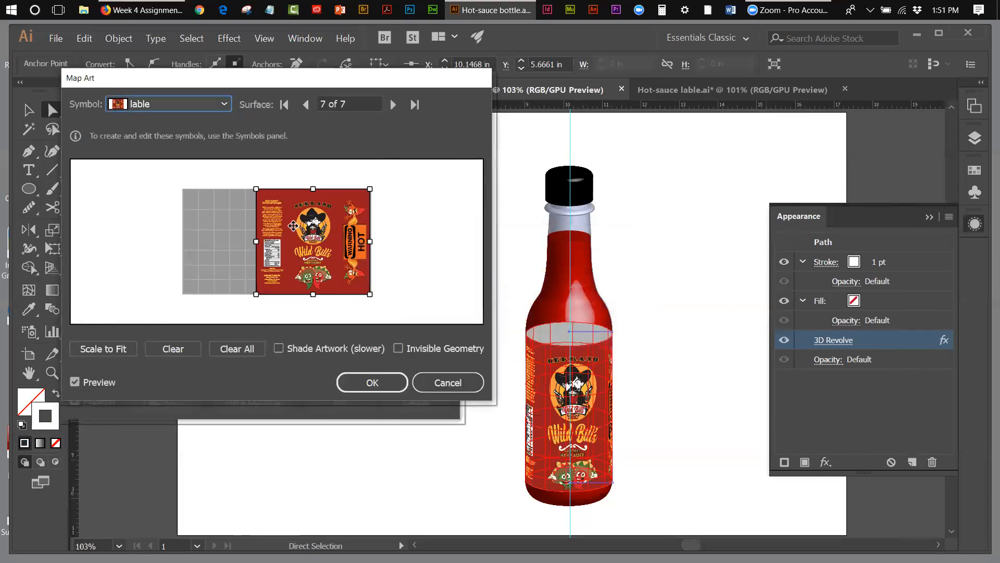
left_click_drag(293, 225, 292, 225)
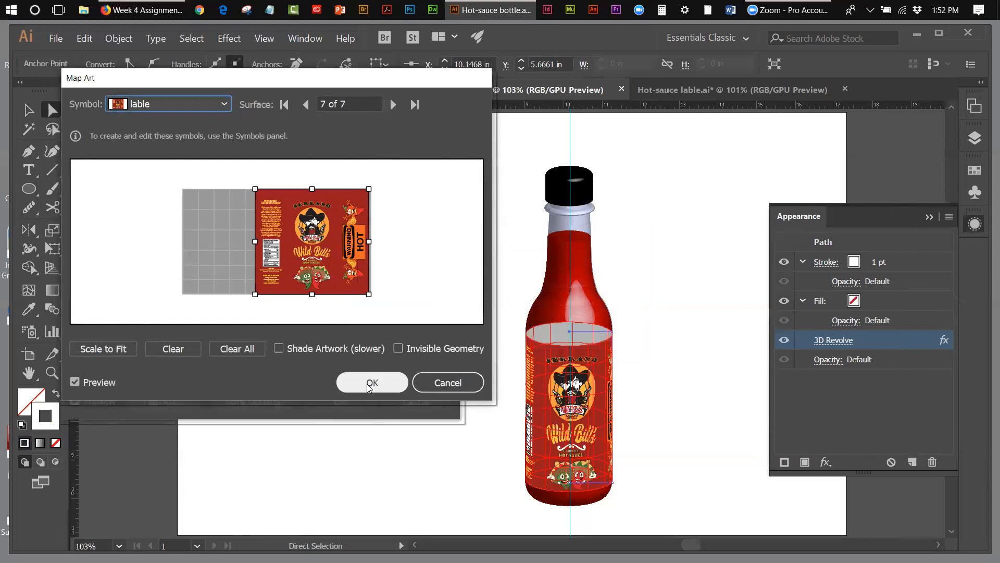
left_click(389, 385)
left_click(365, 398)
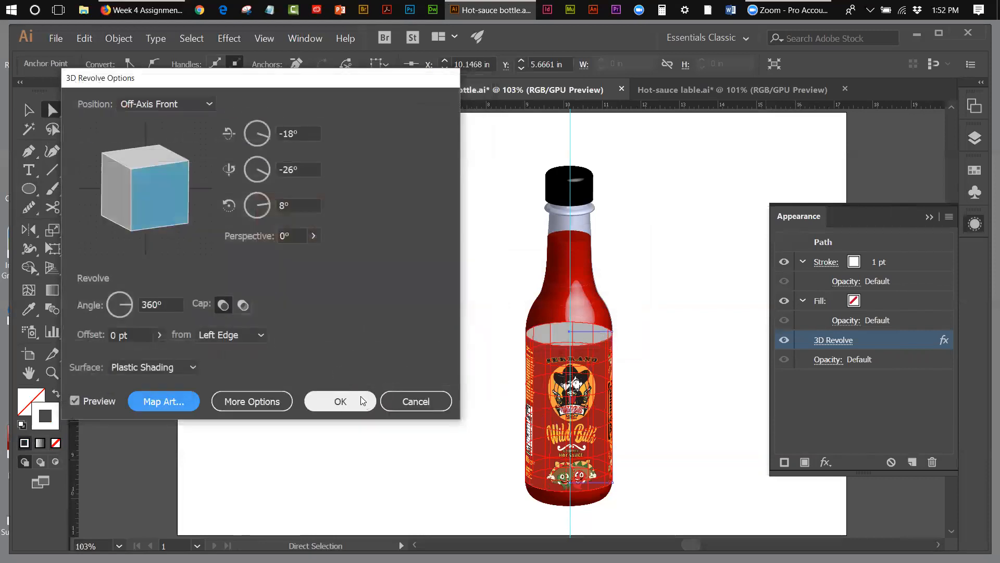
left_click(694, 404)
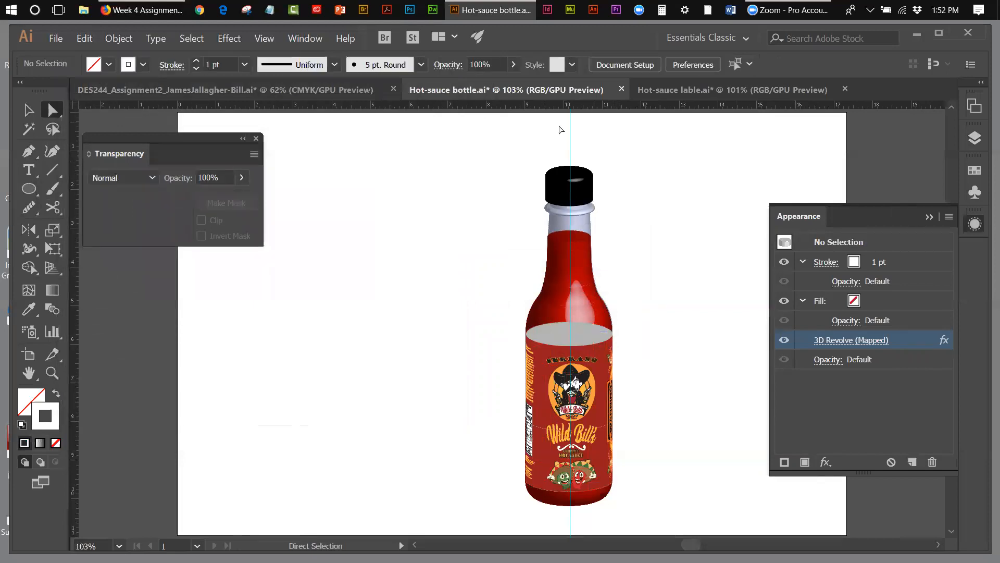
- Hide the vertical centre guide running through the bottle
left_click(570, 143)
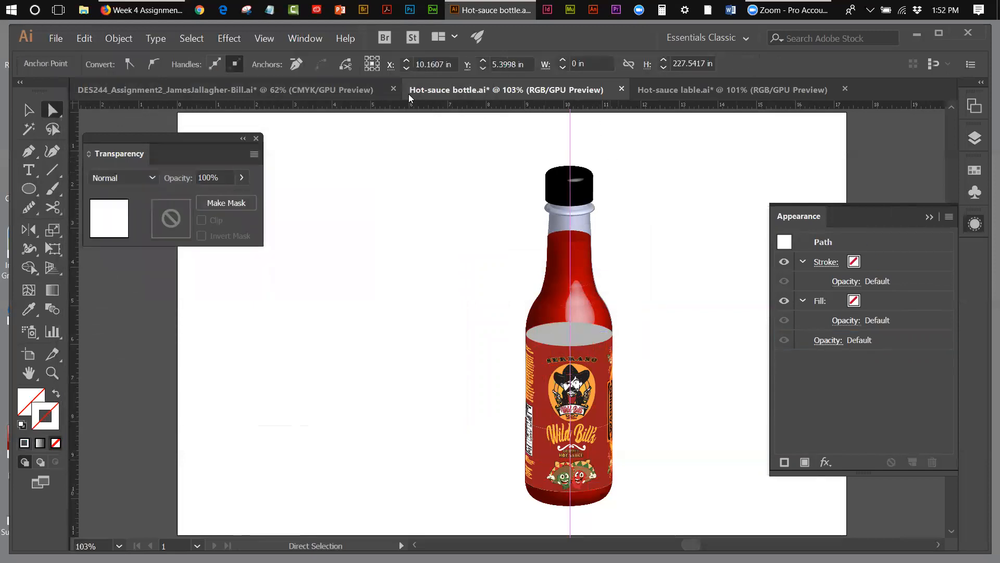
left_click(263, 40)
mouse_move(435, 390)
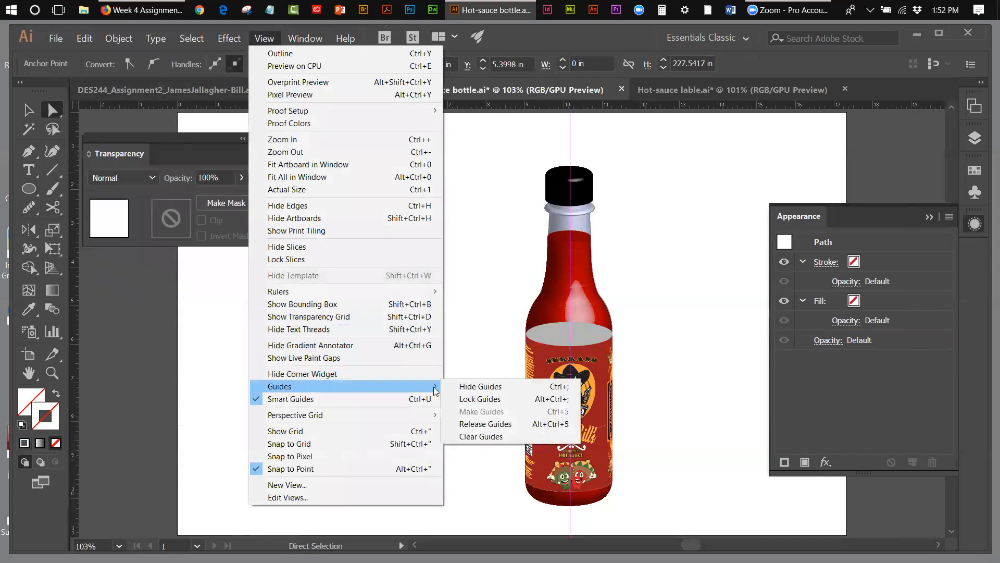
left_click(514, 386)
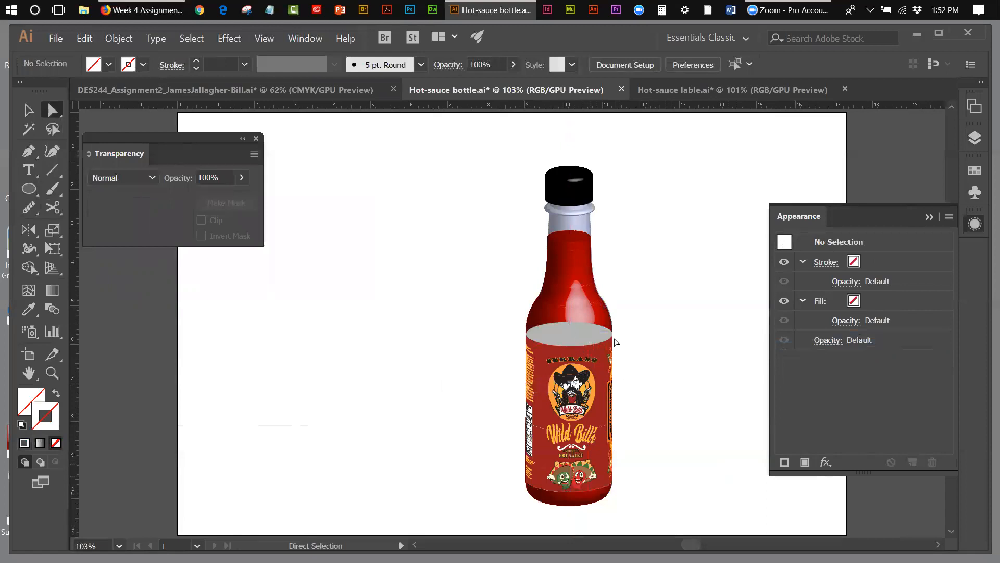
- Map the "cap" symbol onto surface 7 of 8 of the bottle cap's 3D Revolve, with the preview on
left_click(592, 192)
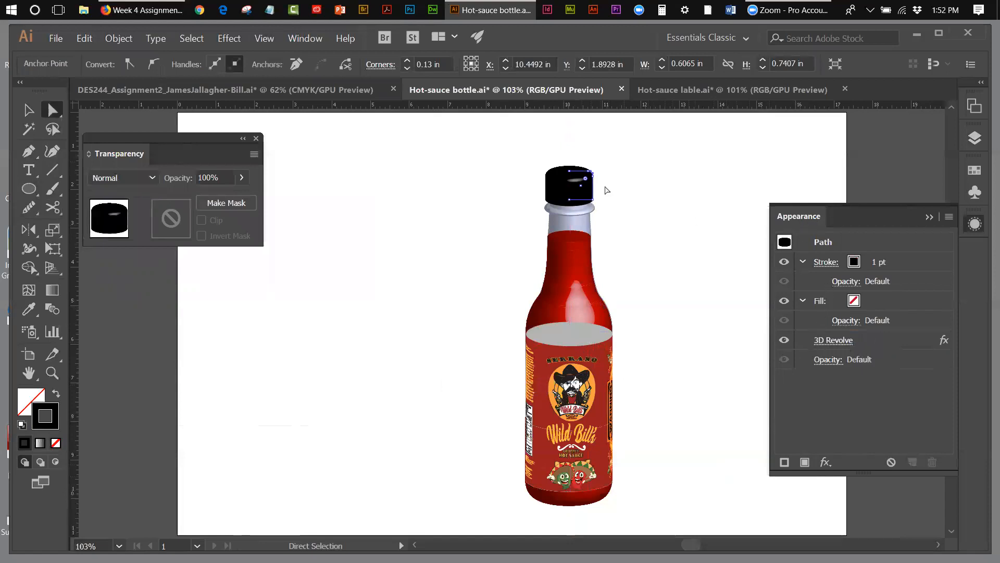
left_click(835, 341)
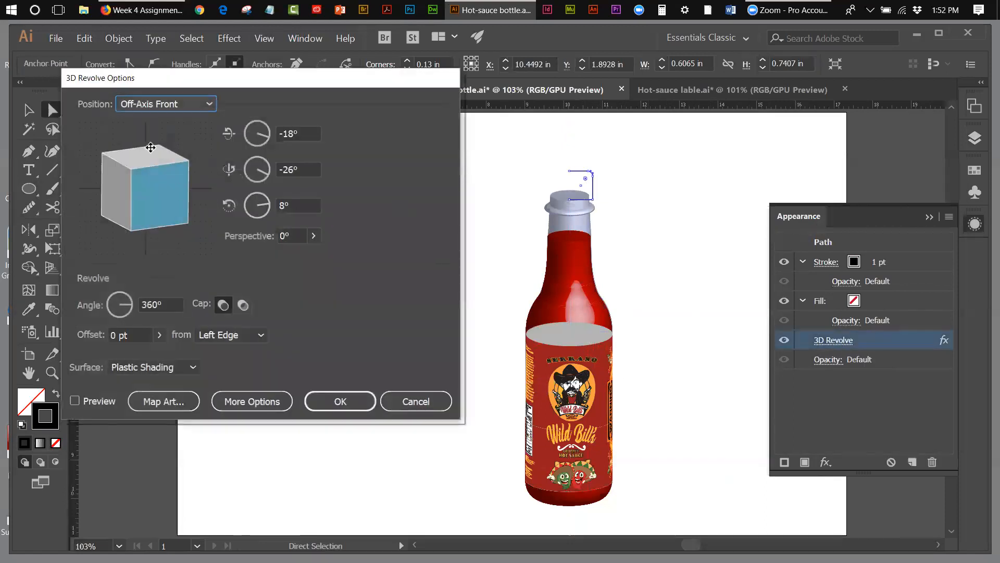
left_click(75, 400)
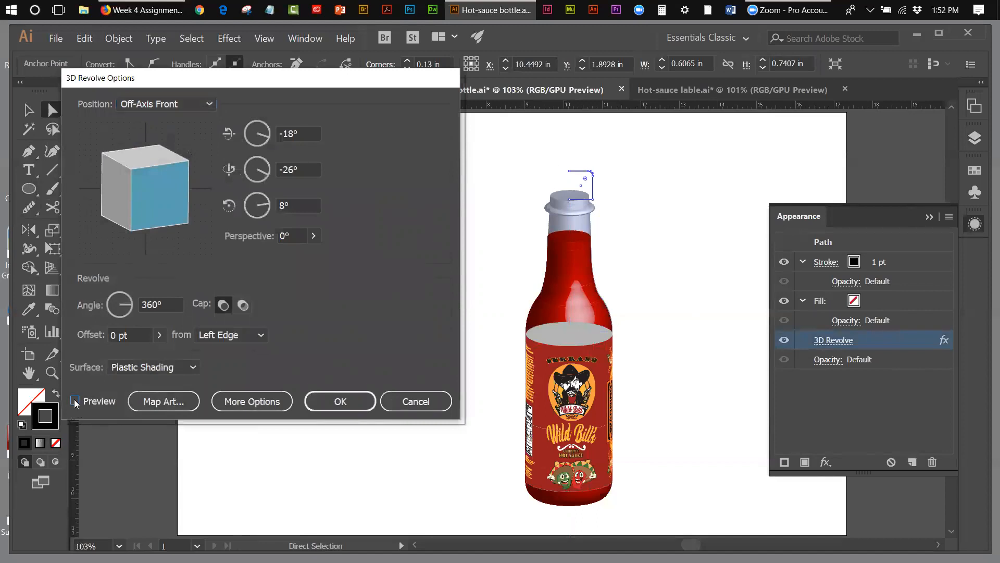
left_click(155, 401)
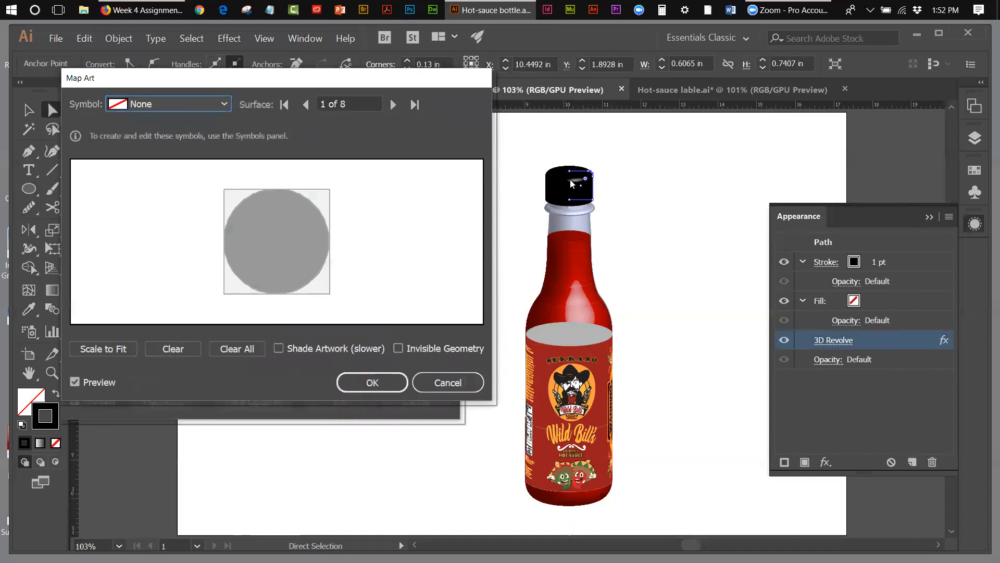
left_click(392, 106)
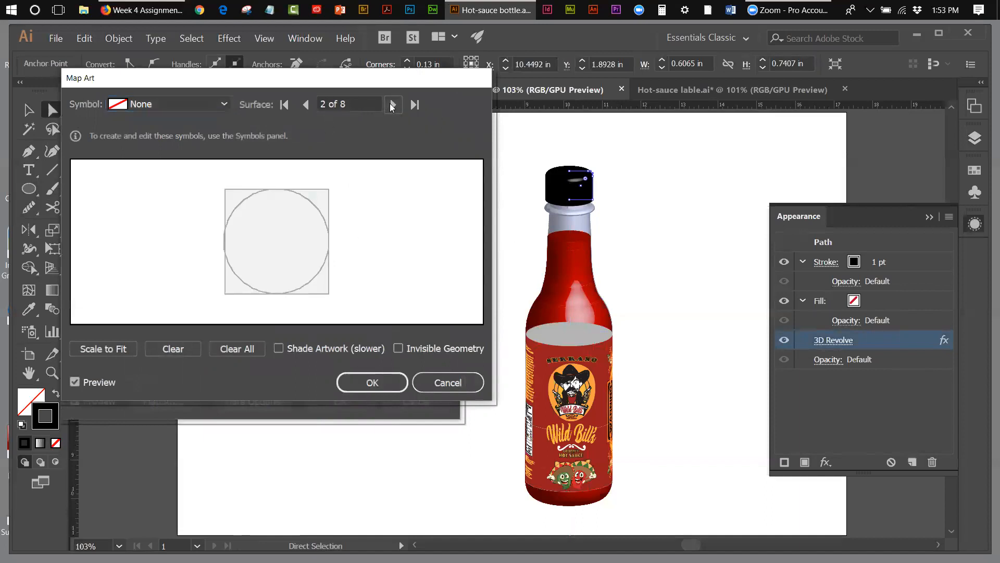
left_click(391, 106)
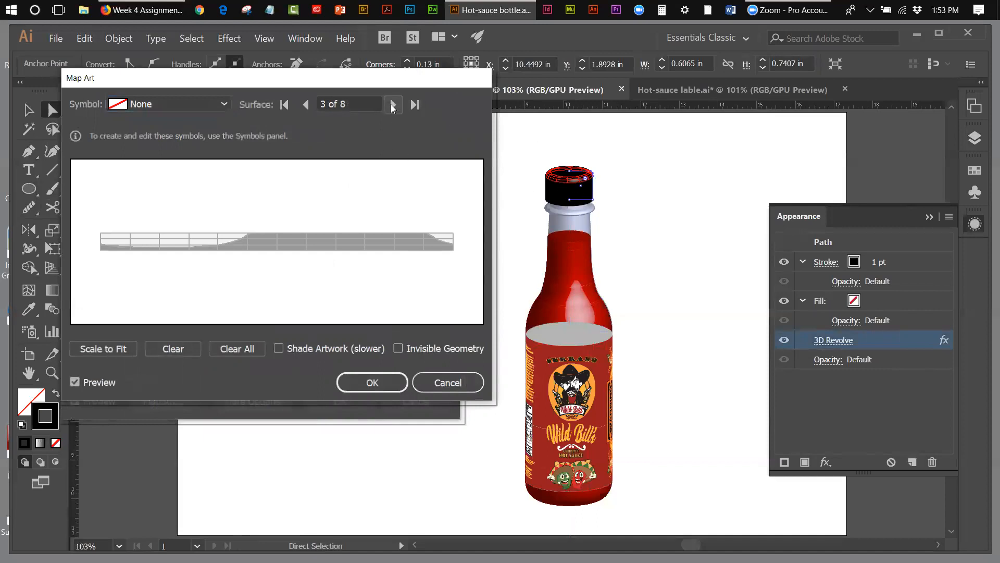
left_click(392, 106)
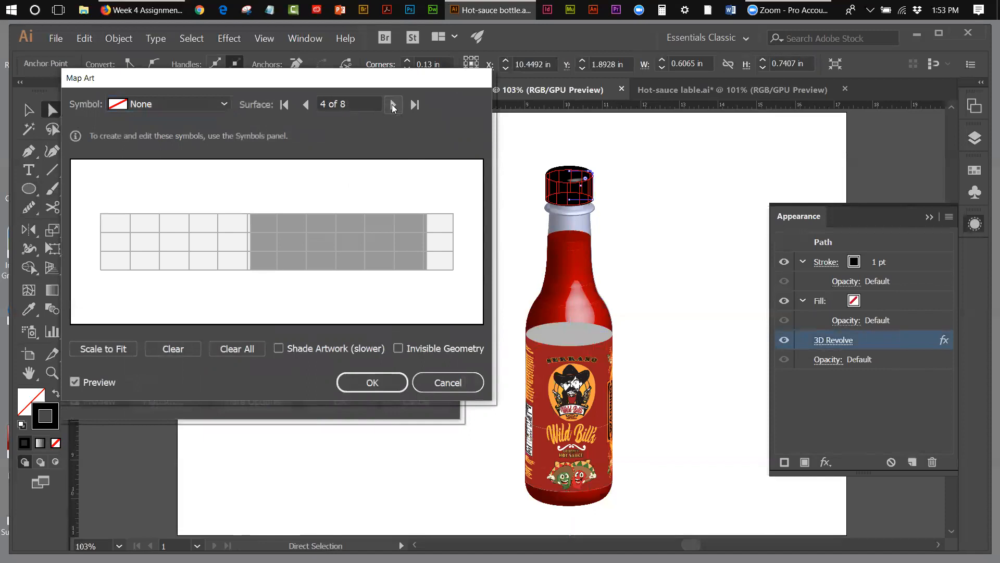
left_click(393, 106)
left_click(393, 107)
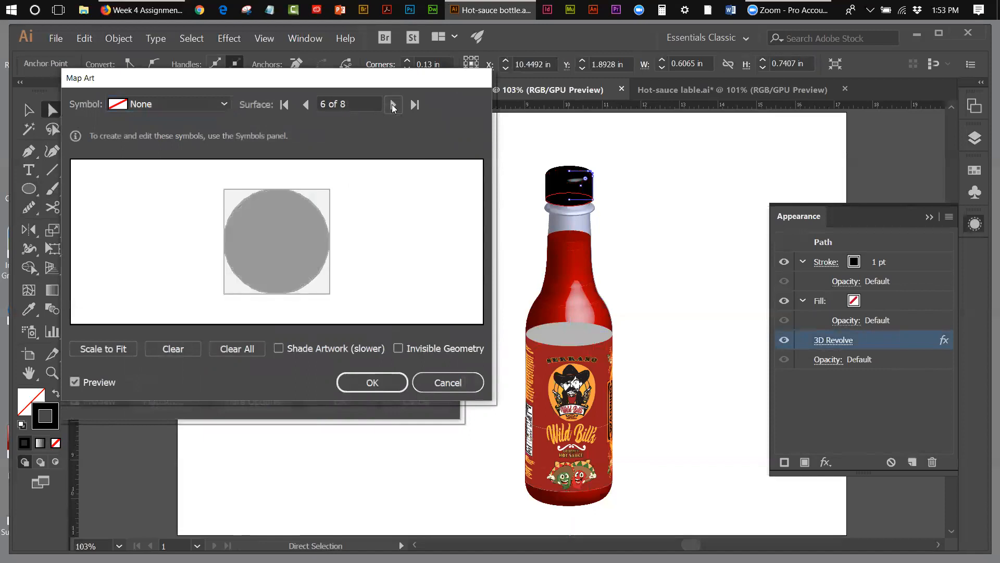
left_click(393, 107)
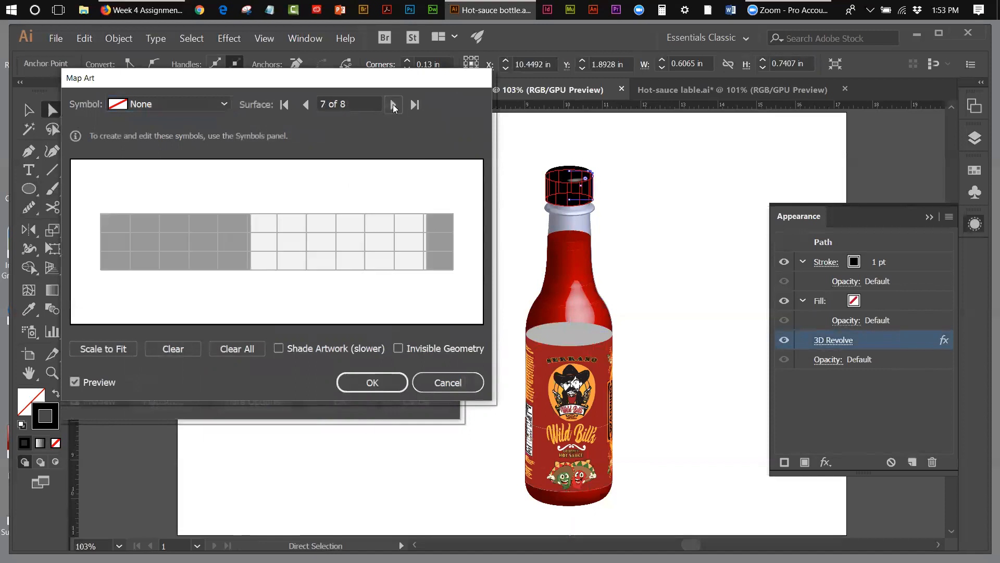
left_click(393, 107)
left_click(306, 105)
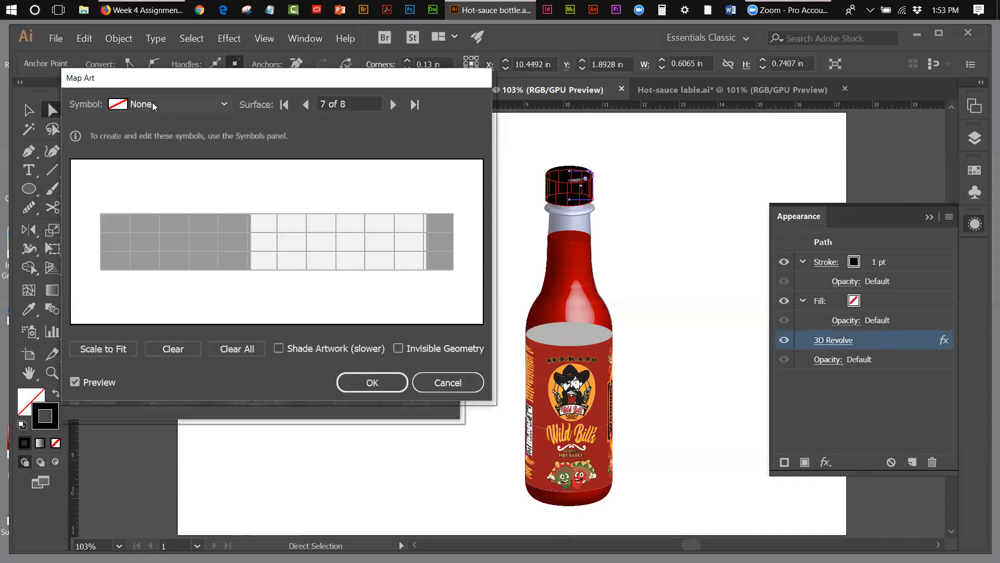
left_click(224, 105)
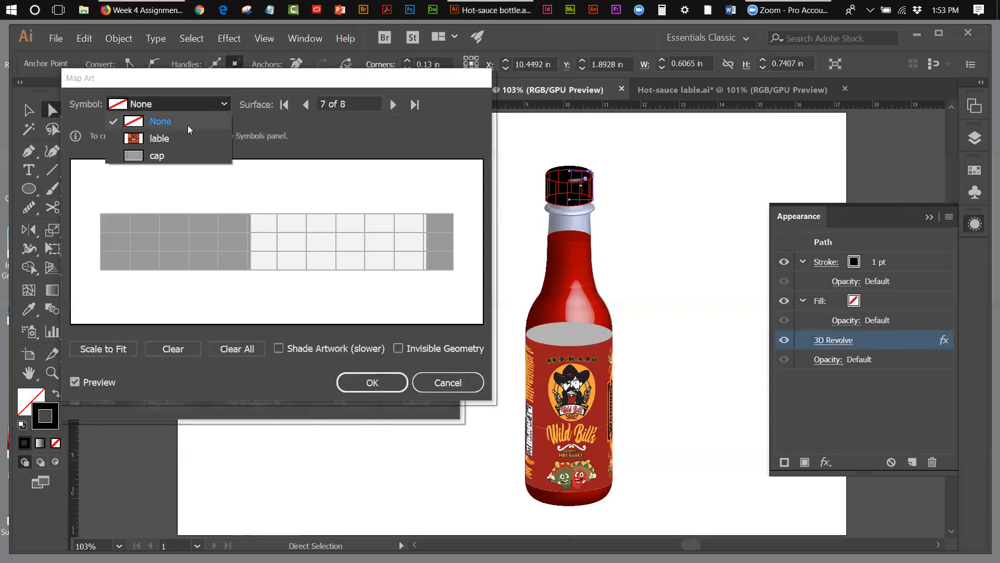
left_click(153, 156)
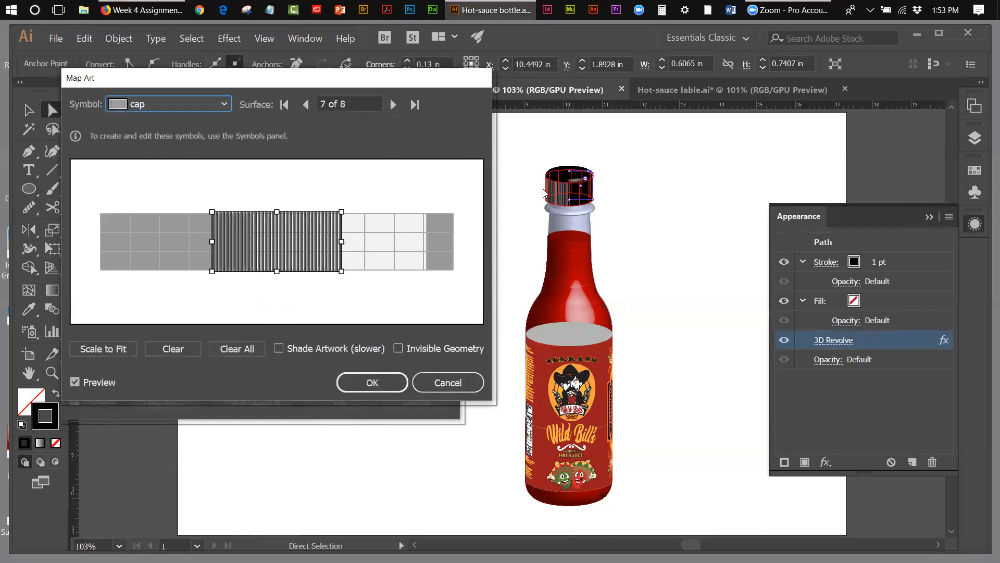
- Reposition the ribbed cap artwork over the visible light area of the surface and stretch it to that area's full width
left_click_drag(282, 237, 340, 237)
left_click_drag(341, 237, 343, 237)
left_click_drag(404, 241, 414, 241)
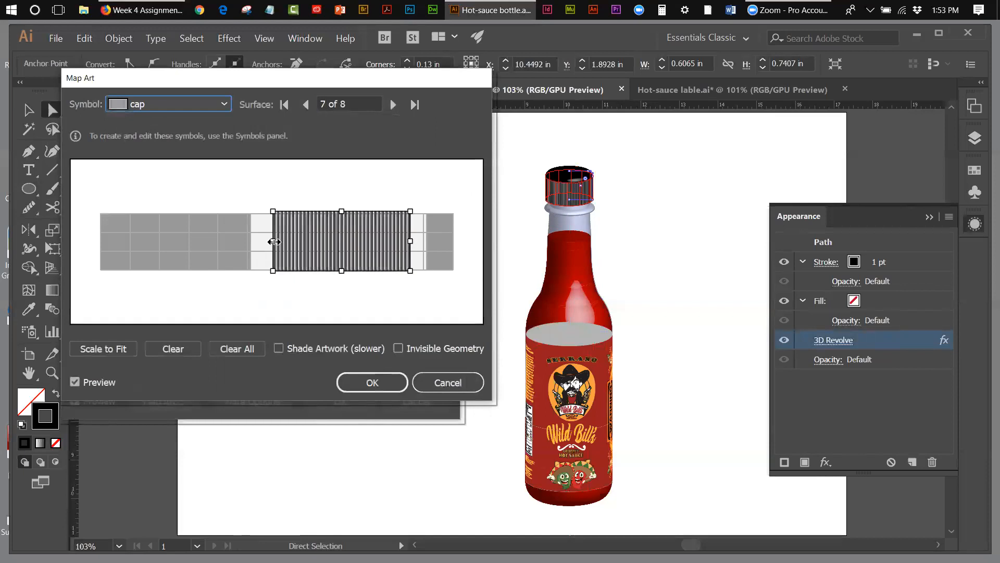
left_click_drag(273, 240, 252, 240)
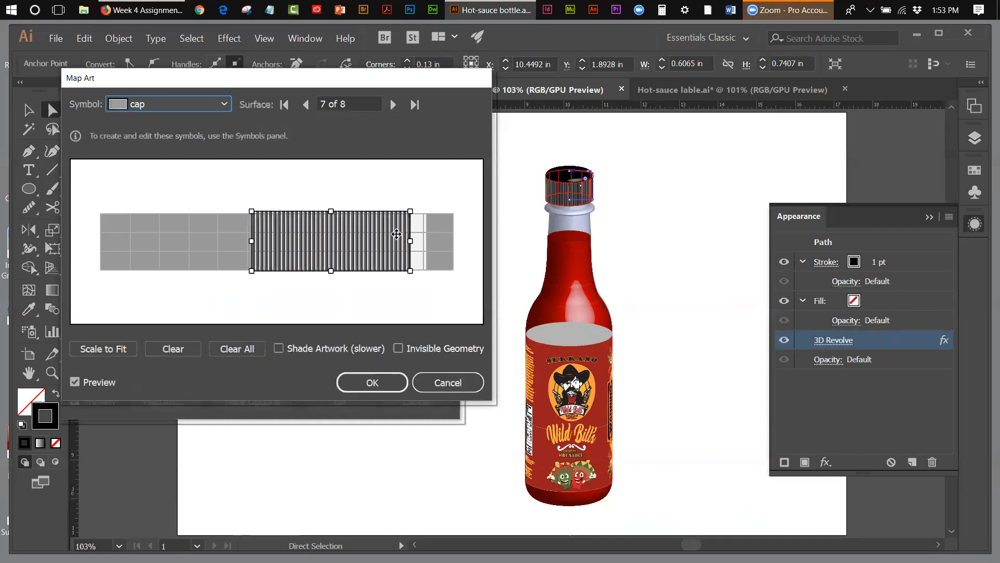
left_click_drag(411, 239, 426, 240)
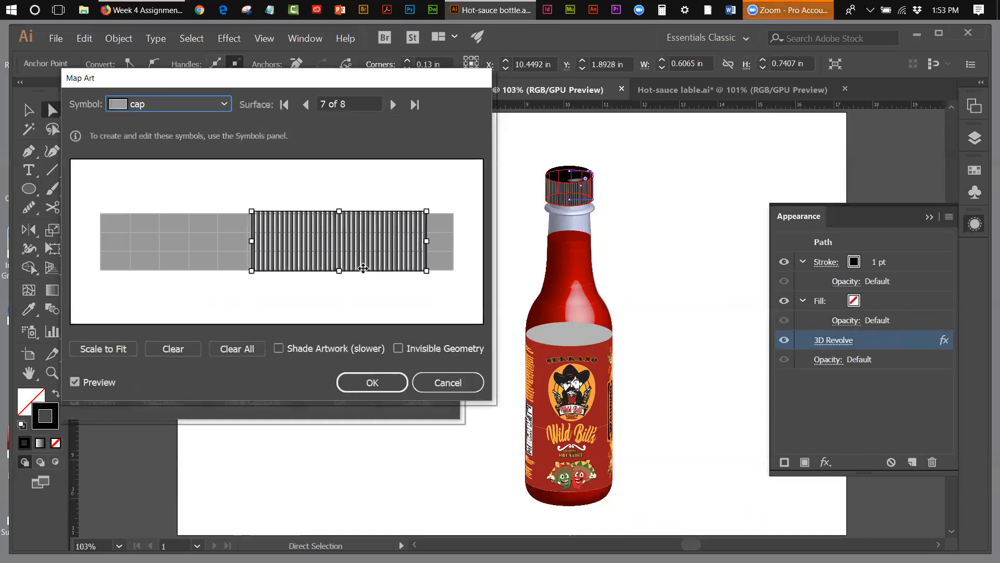
- Shorten the ribbed cap artwork from its lower edge so it stops above the surface's base, then apply the mapping and deselect
left_click_drag(340, 269, 344, 263)
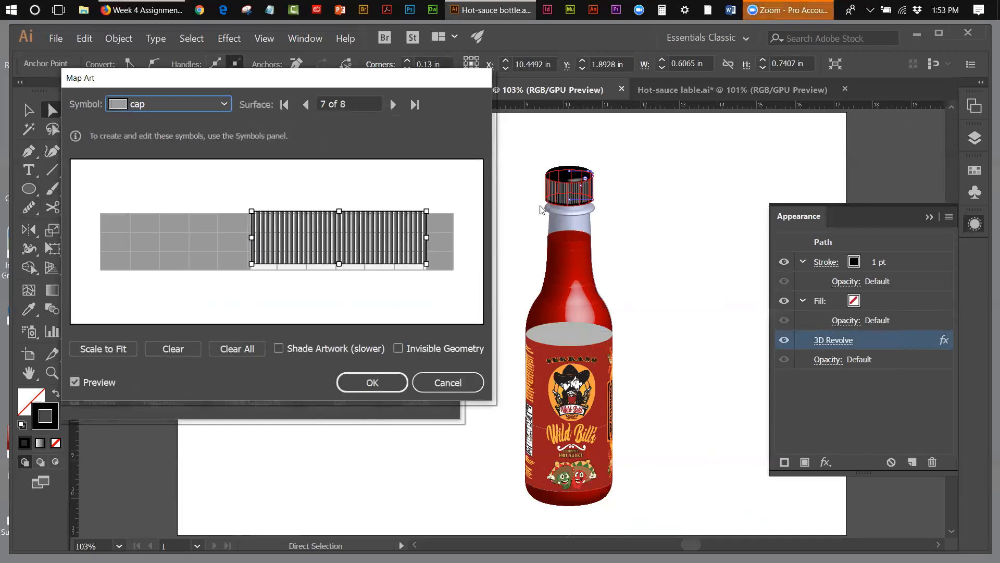
left_click_drag(339, 264, 340, 261)
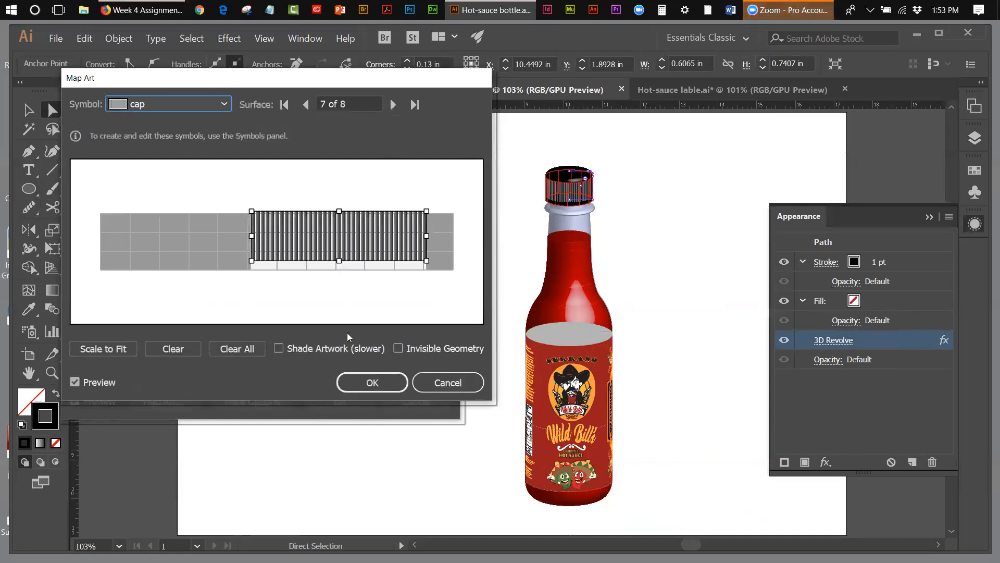
left_click(402, 381)
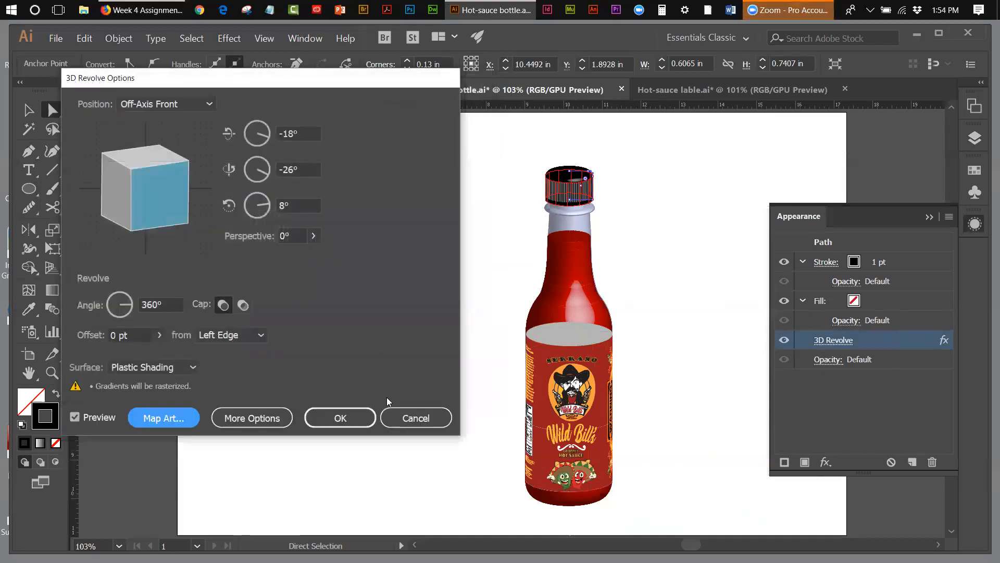
left_click(340, 417)
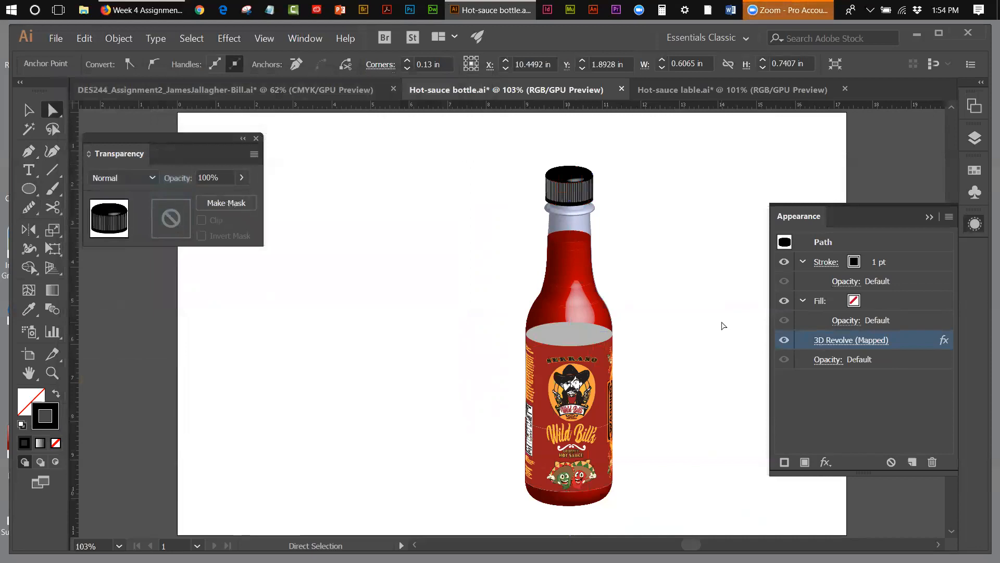
left_click(723, 328)
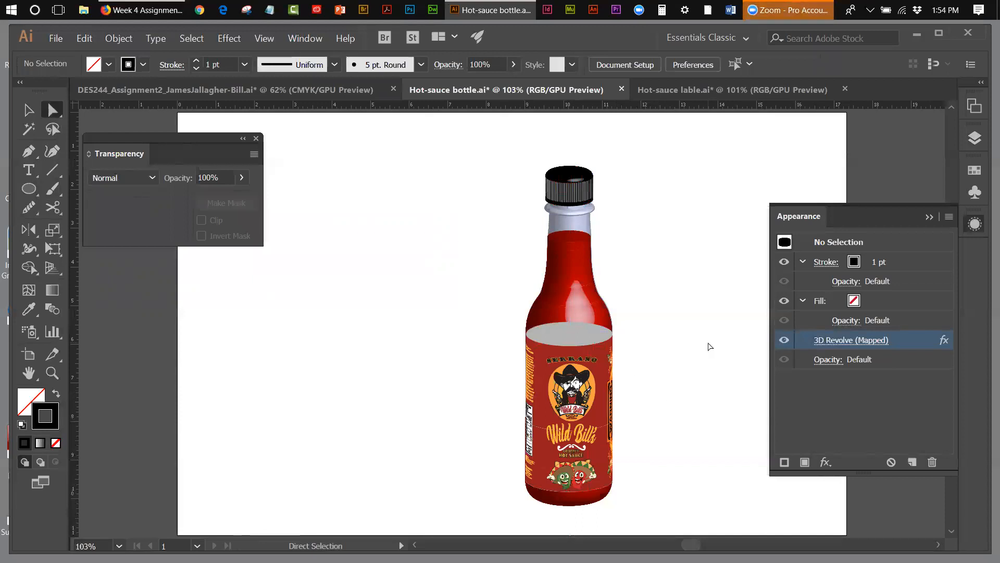
- Expand the appearance of the label's mapped 3D Revolve into editable artwork
left_click(567, 350)
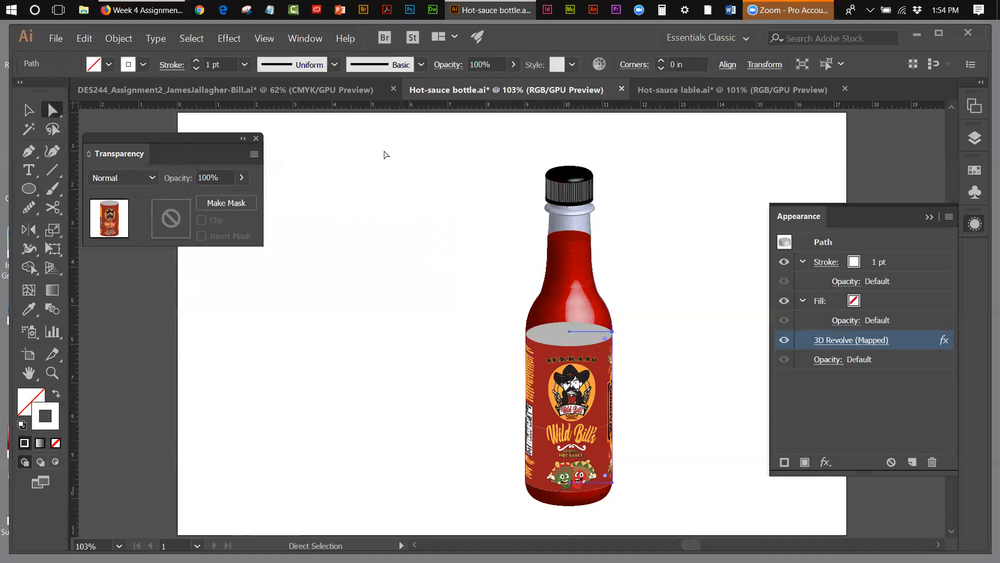
left_click(127, 42)
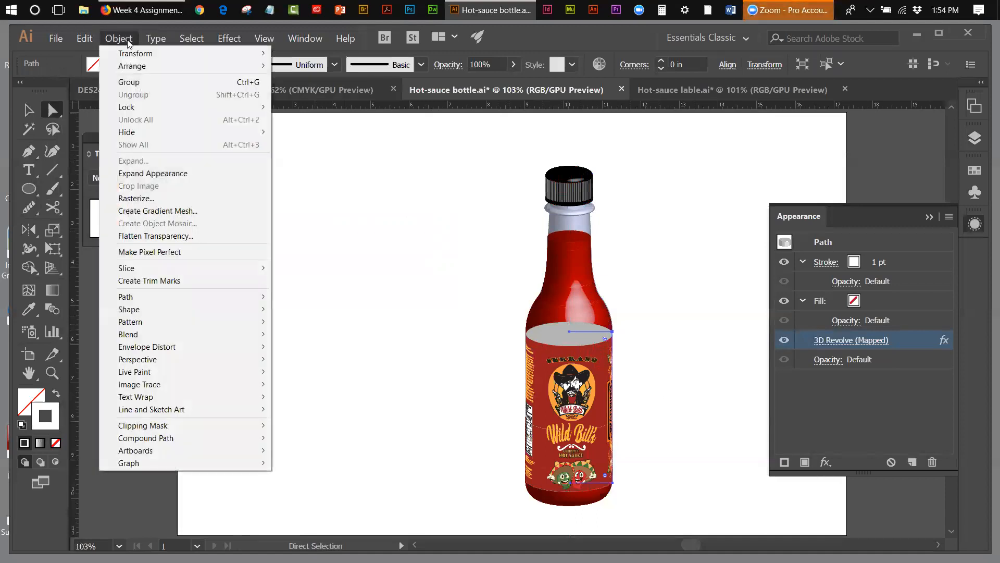
left_click(154, 177)
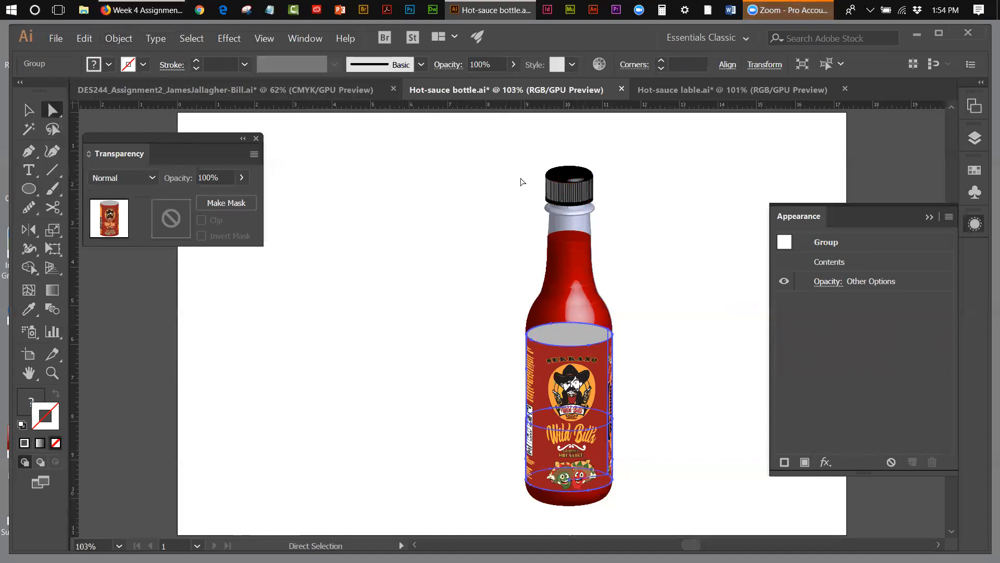
- Move the bottle and cap paths from the "render" layer to the "draw" layer and hide that layer
left_click_drag(527, 158, 620, 295)
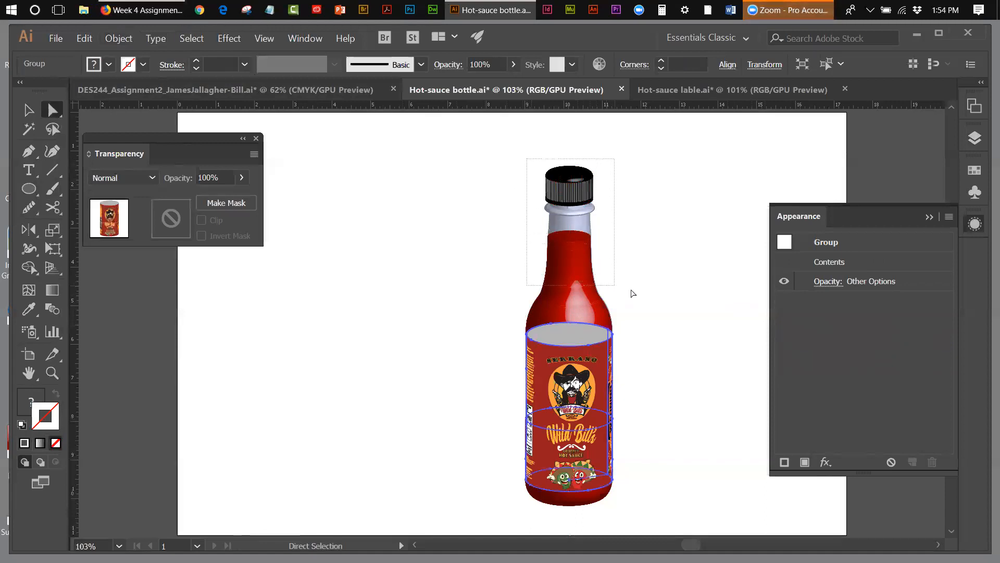
left_click(28, 110)
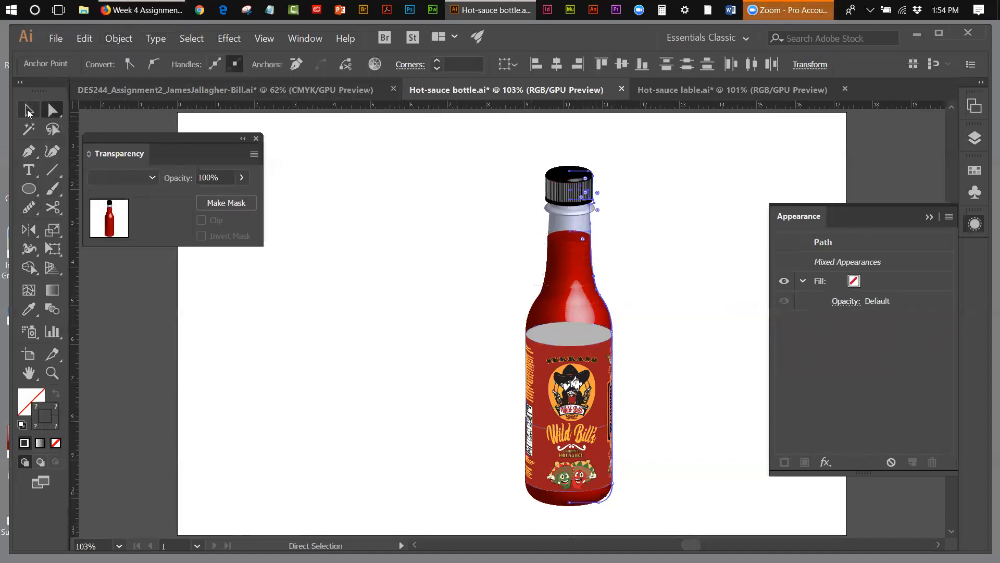
left_click_drag(549, 152, 620, 307)
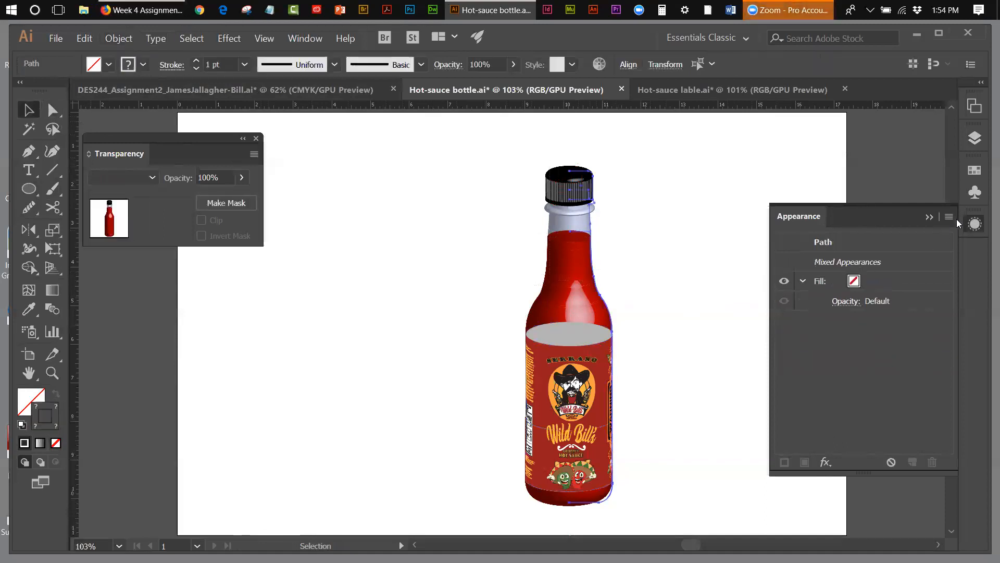
left_click(975, 138)
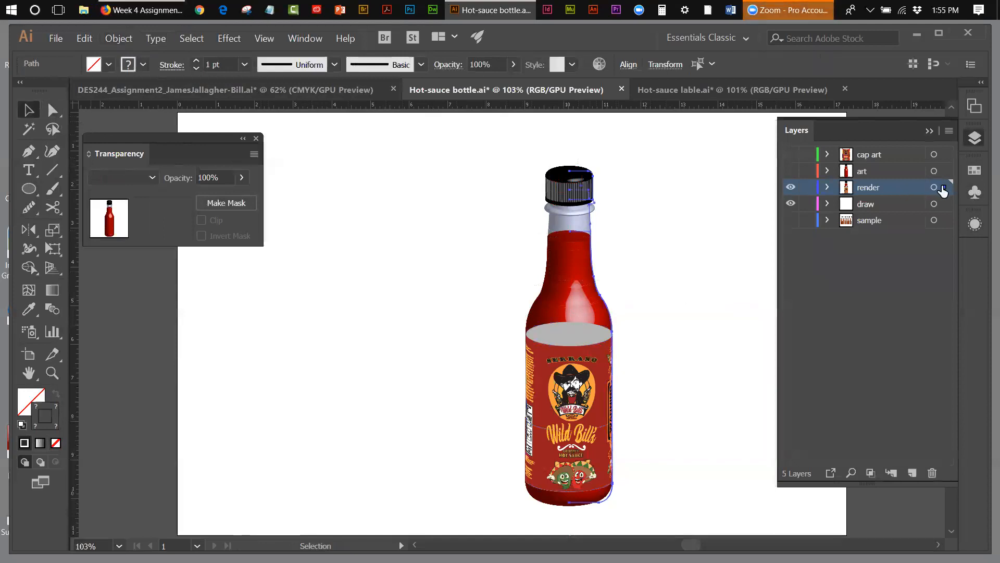
left_click_drag(944, 206, 943, 207)
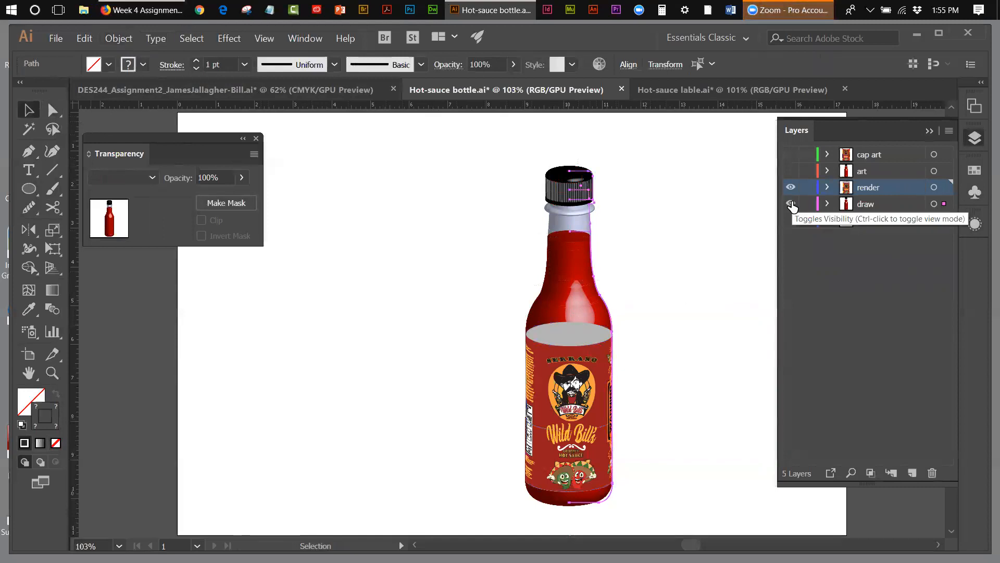
left_click(792, 204)
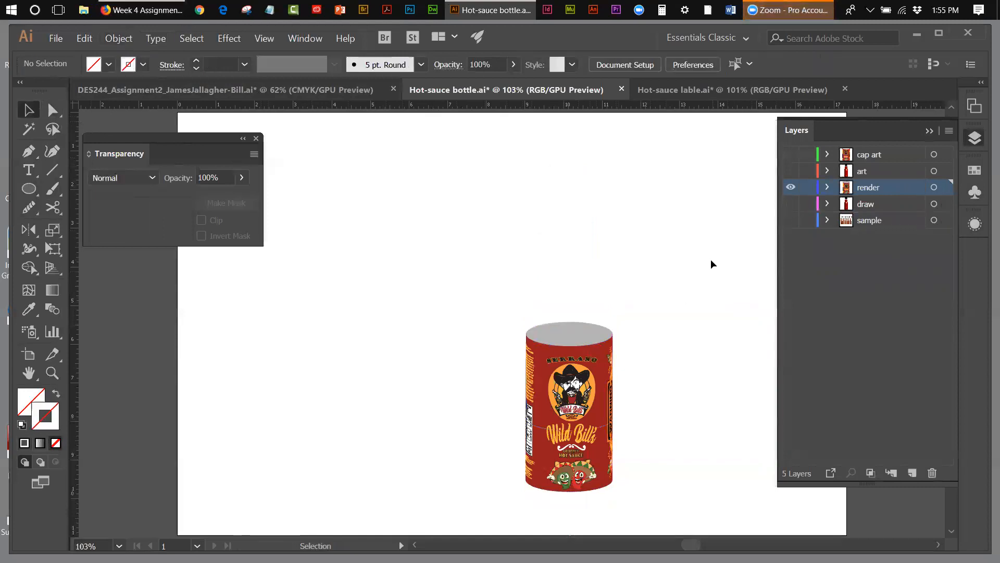
- Detach the Direct Selection tool group as a floating palette, deselect the label, and activate the Group Selection tool
left_click(598, 332)
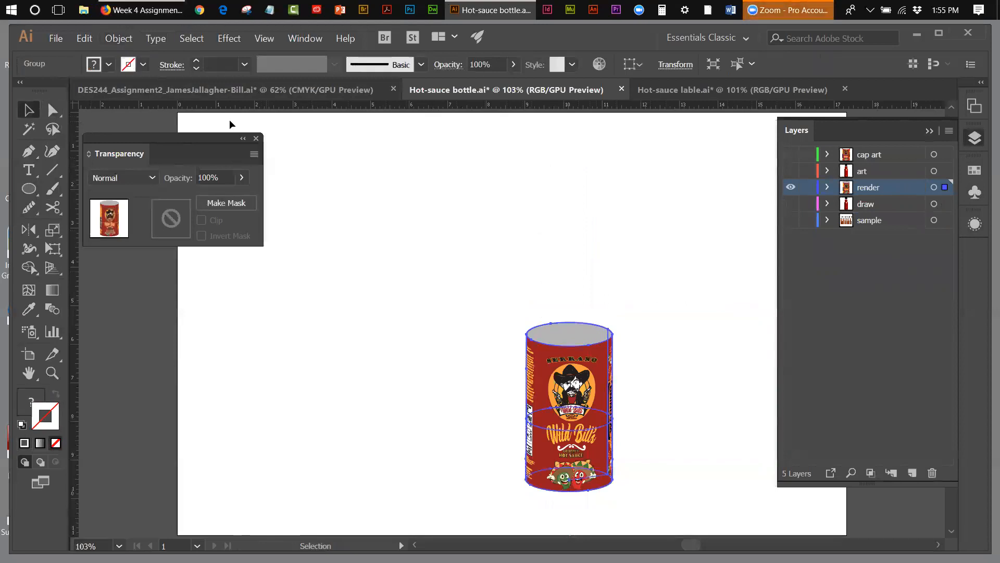
left_click_drag(59, 118, 217, 125)
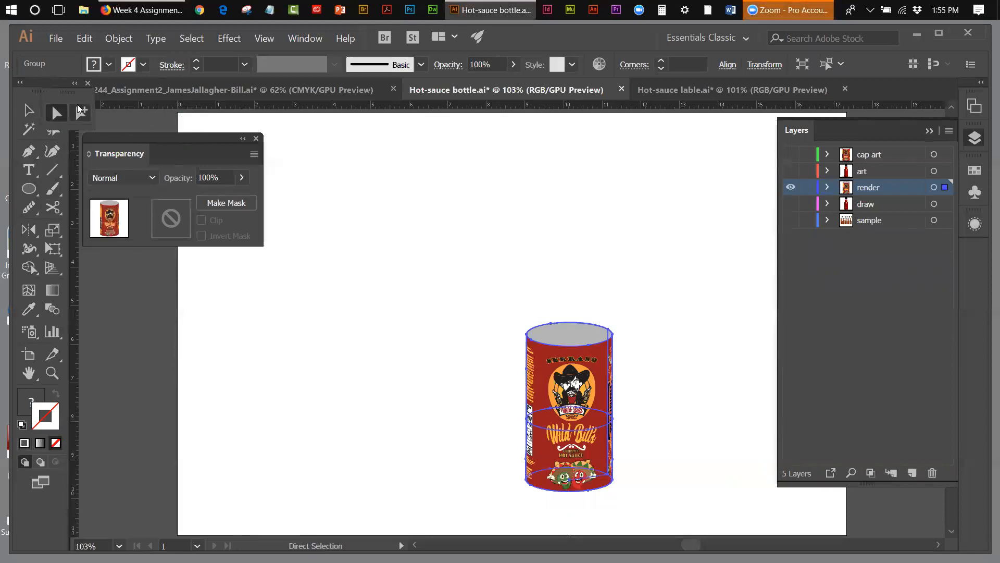
left_click_drag(58, 81, 634, 222)
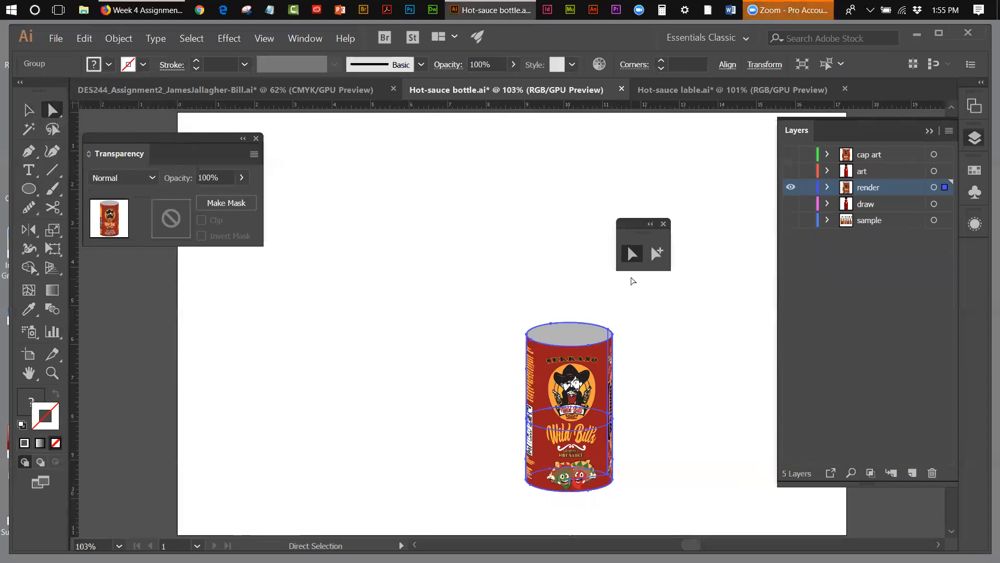
left_click(675, 278)
left_click(656, 254)
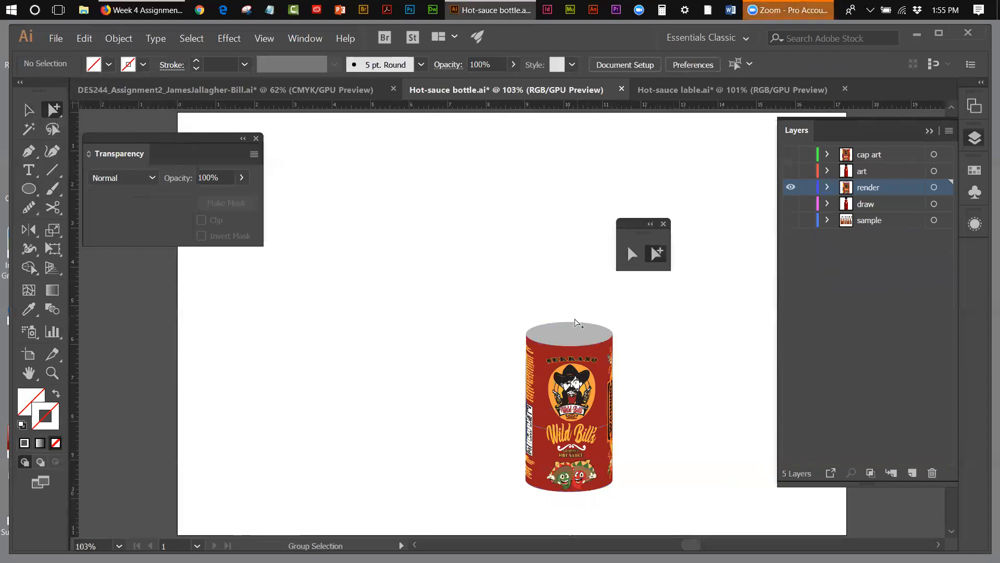
- Delete the two stacked grey ellipses covering the top of the expanded label cylinder
left_click(571, 330)
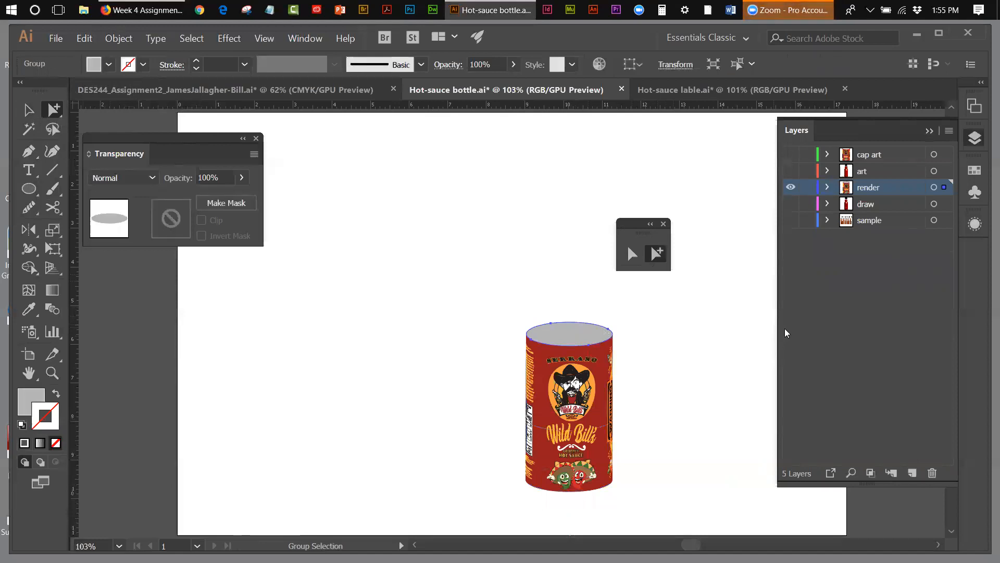
key("Delete")
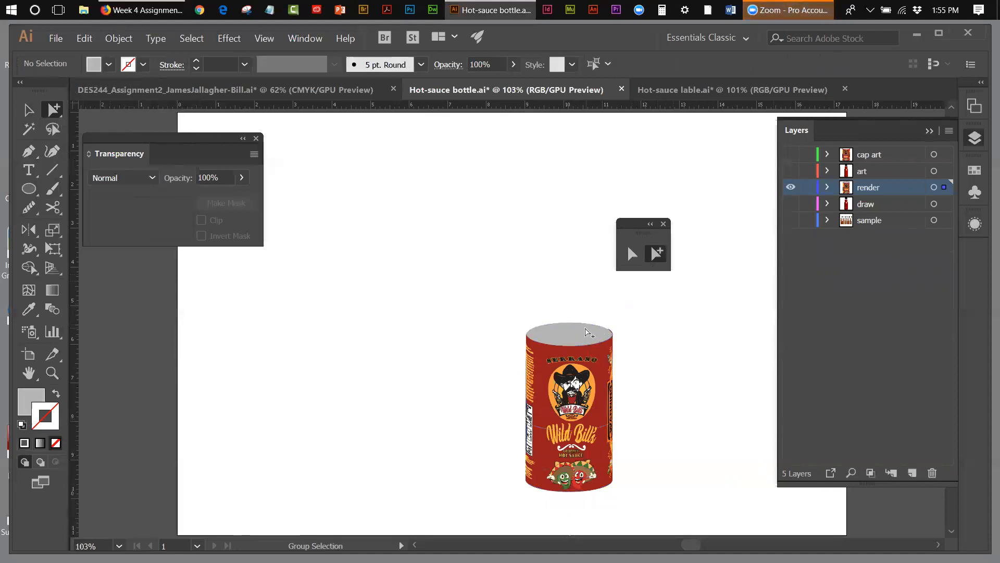
left_click(585, 329)
key("Delete")
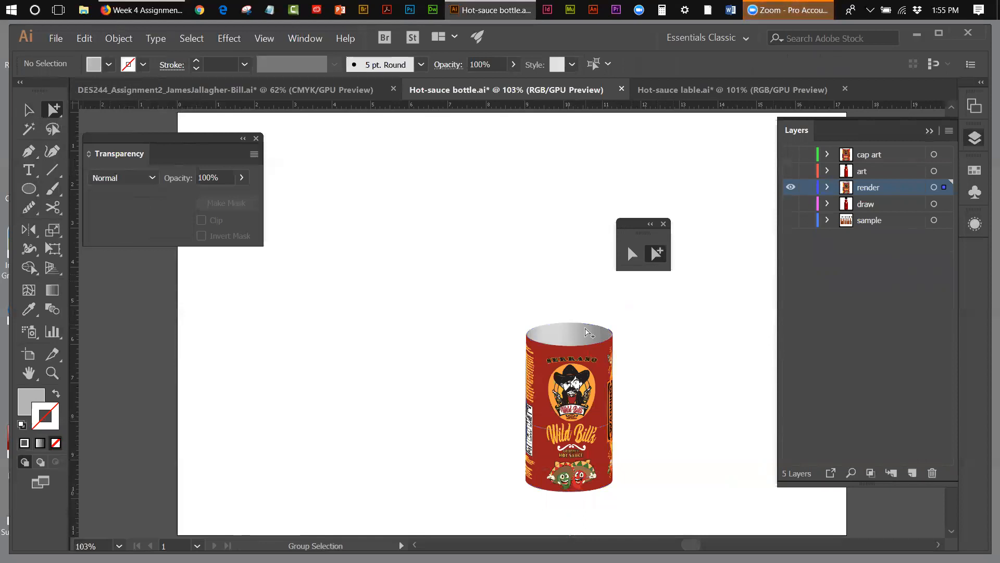
- Delete the middle strips of the grey inner back wall showing above the label's front edge
left_click(578, 323)
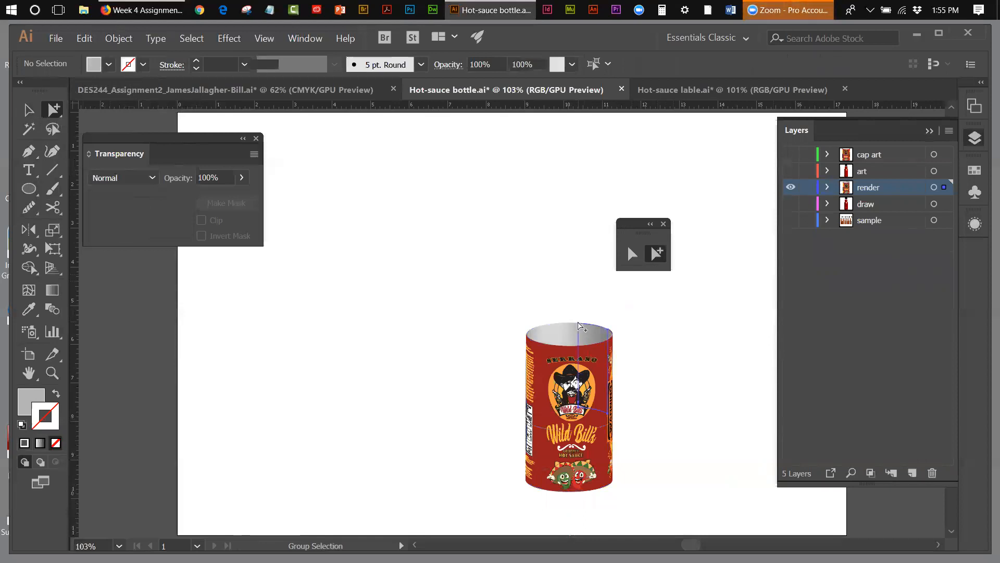
key("ctrl+shift+a")
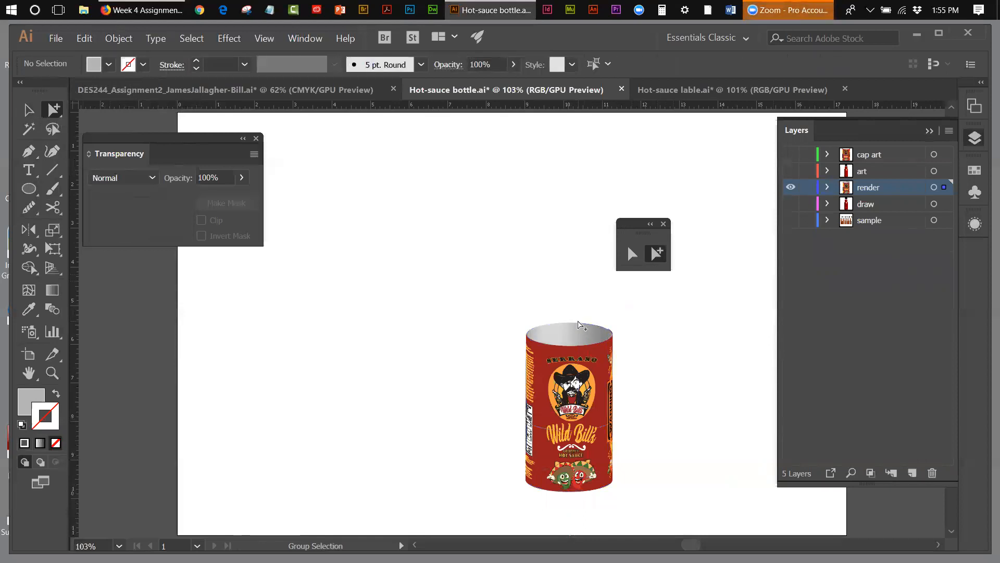
left_click_drag(540, 320, 600, 338)
key("Delete")
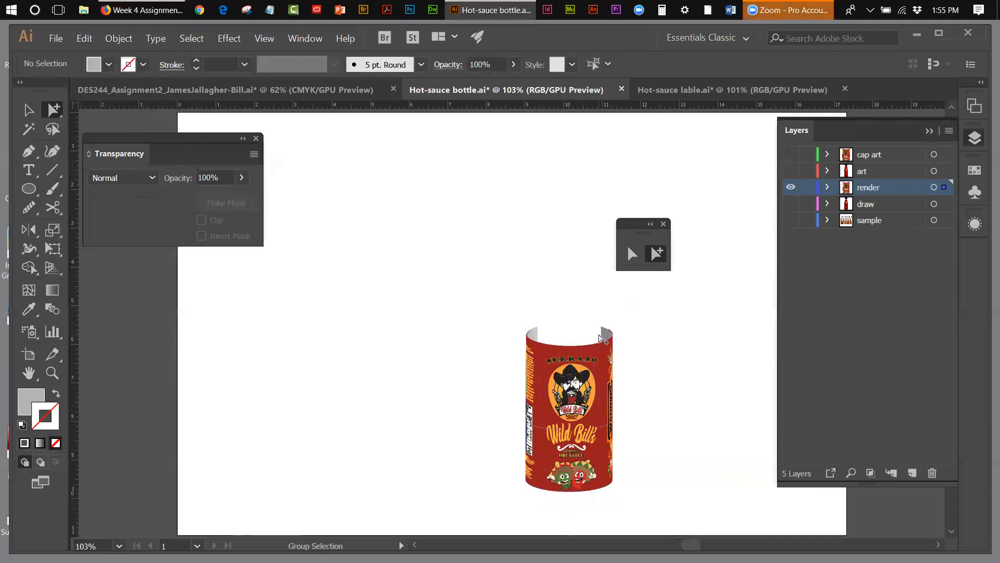
- Delete the larger leftover grey back wall strips at both sides of the label's open top
left_click_drag(559, 334, 531, 336)
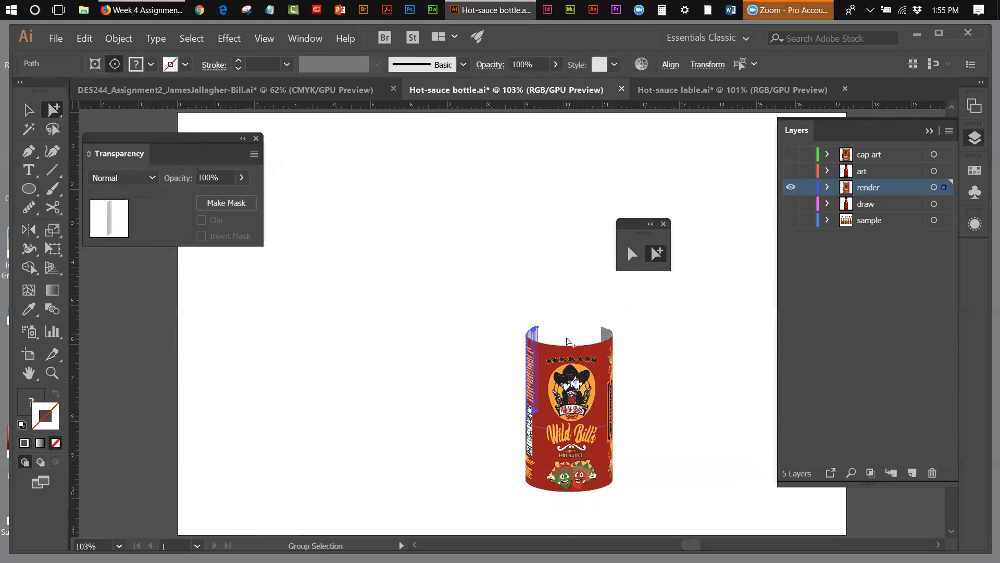
key("Delete")
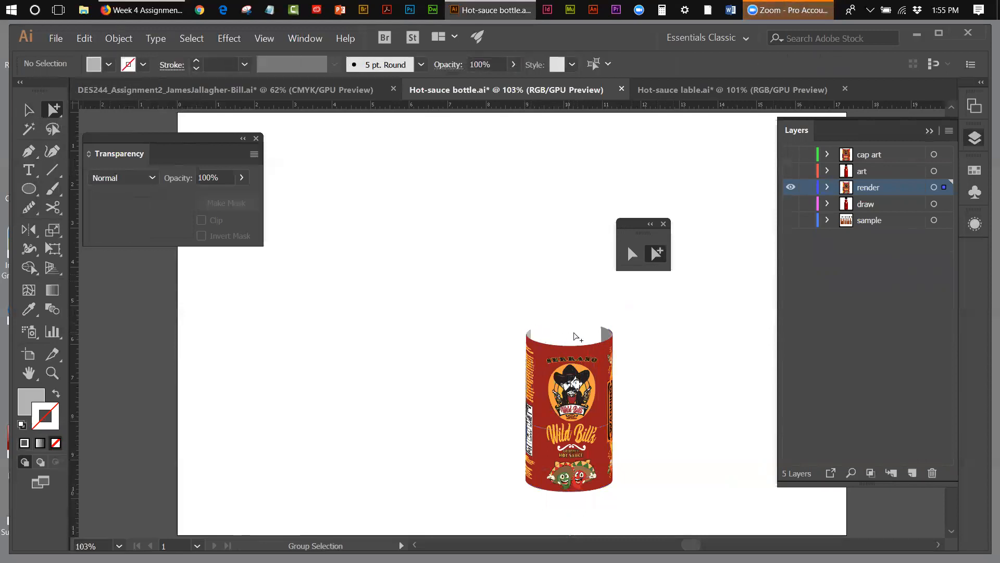
left_click_drag(584, 326, 610, 343)
key("Delete")
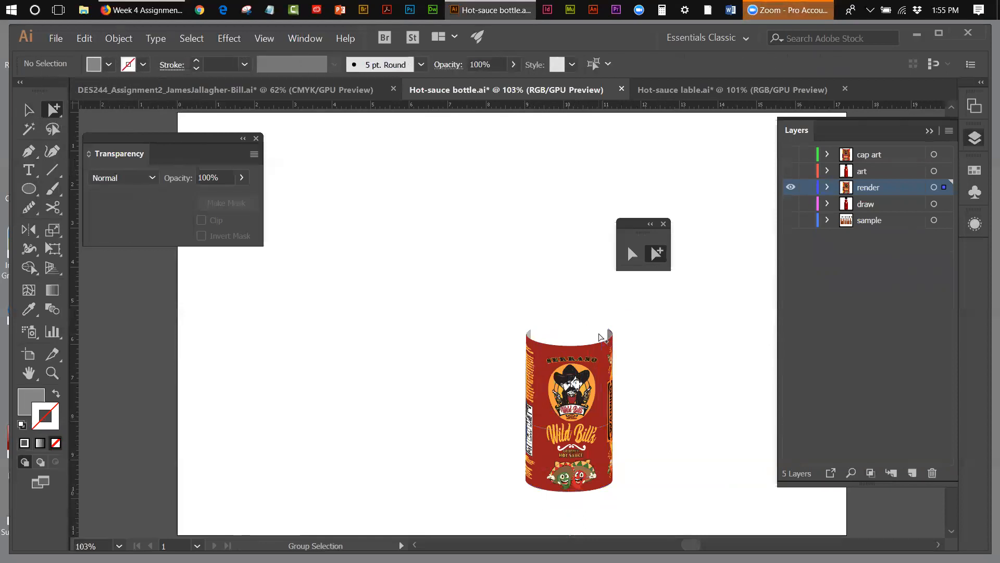
left_click_drag(526, 334, 535, 343)
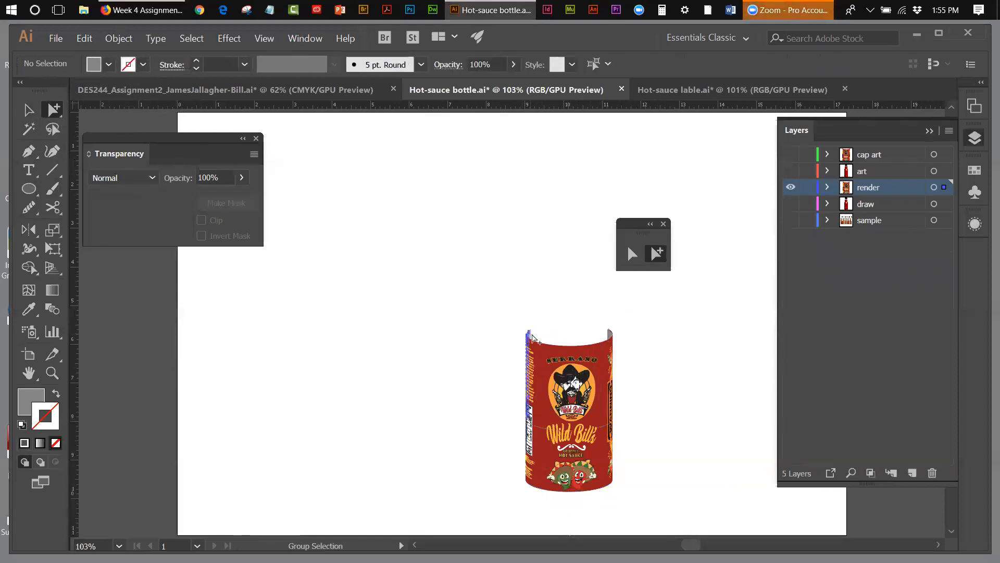
key("Delete")
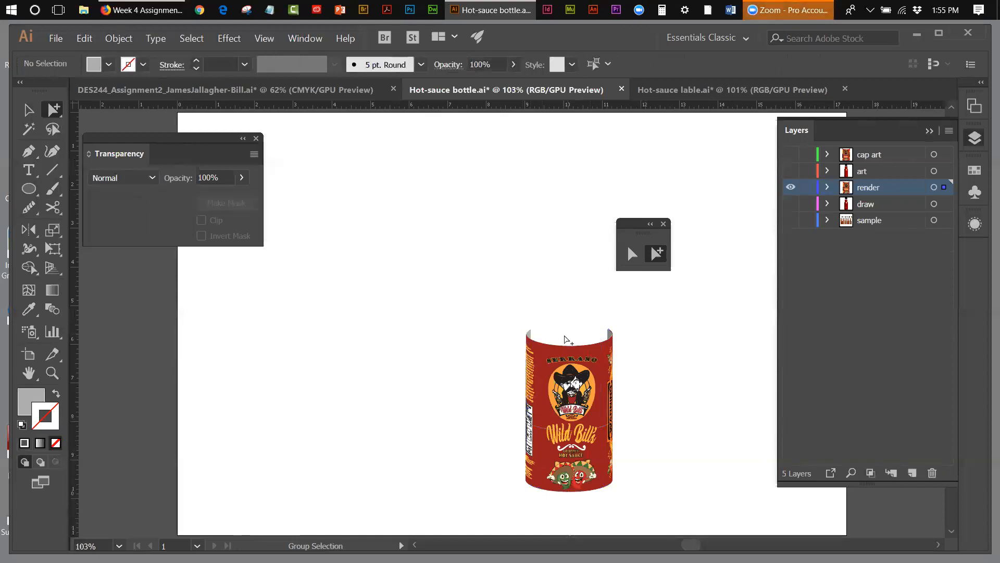
- Delete the widest remaining grey back wall strip above the label's upper-left edge with the Group Selection tool
left_click(52, 373)
left_click(547, 344)
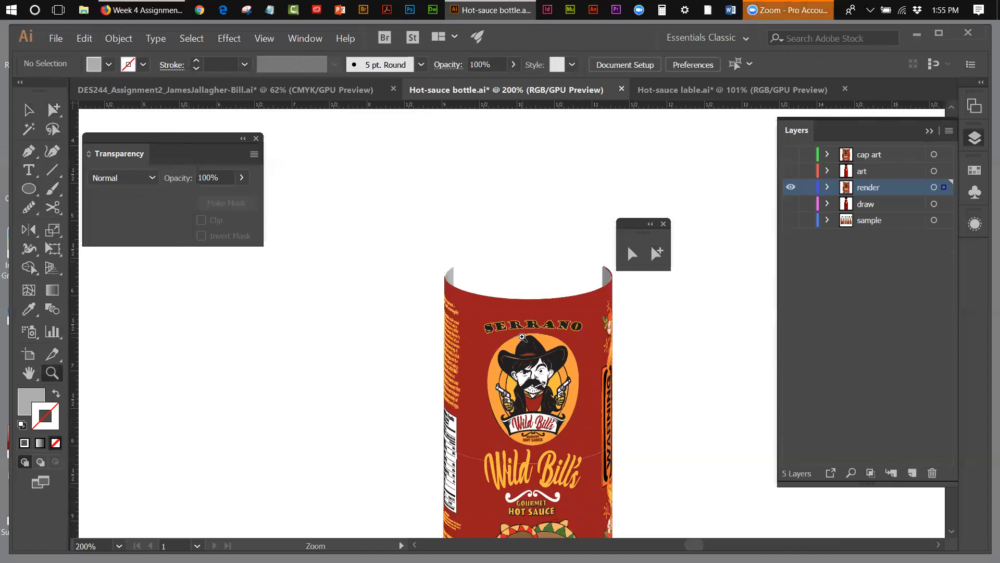
left_click(53, 111)
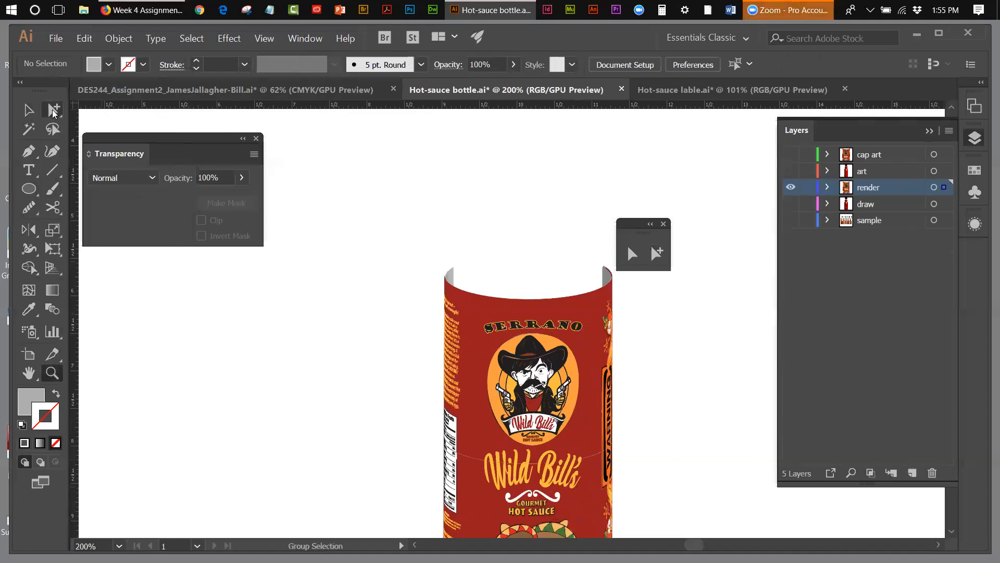
left_click(657, 254)
left_click(450, 275)
left_click(599, 281)
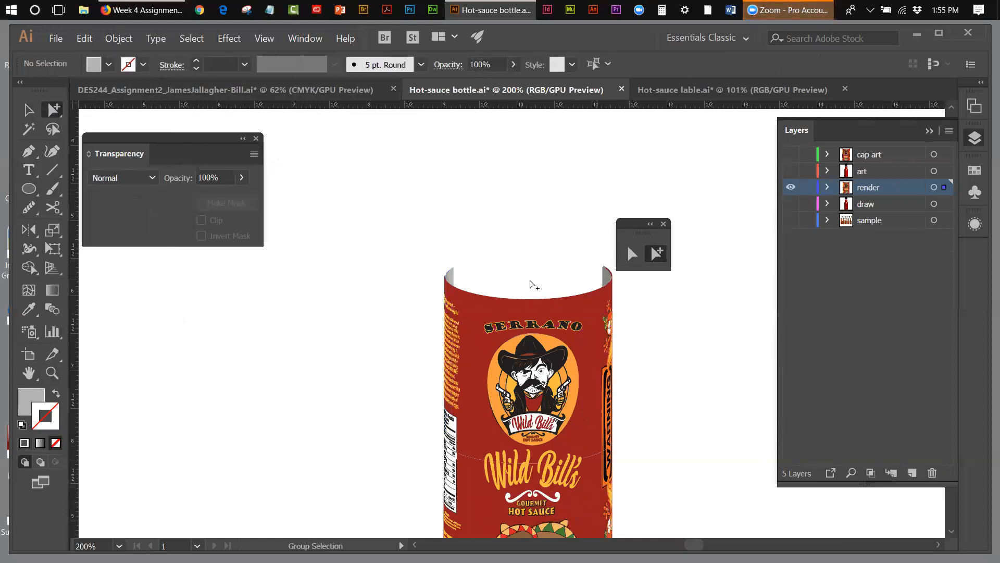
left_click(451, 275)
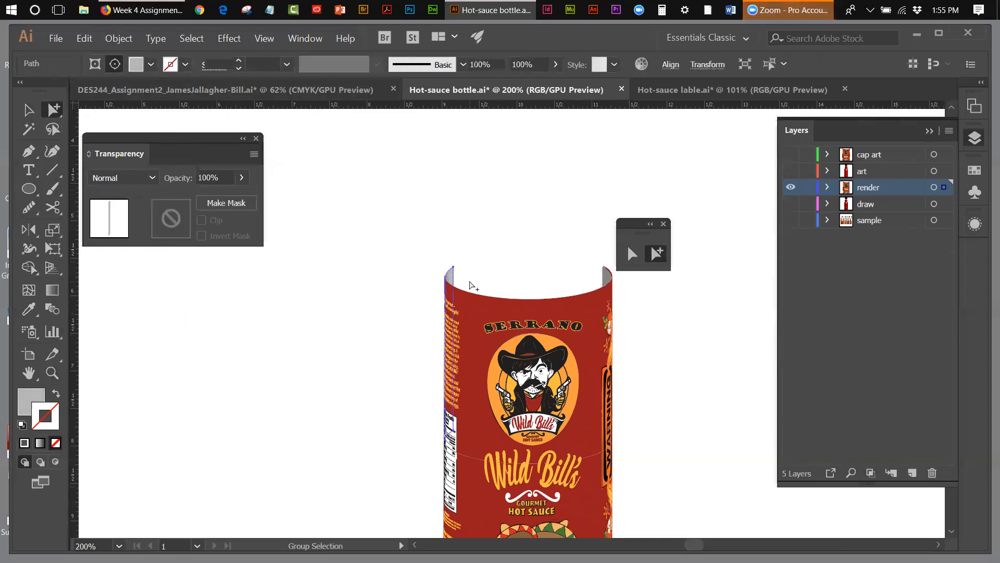
key("Delete")
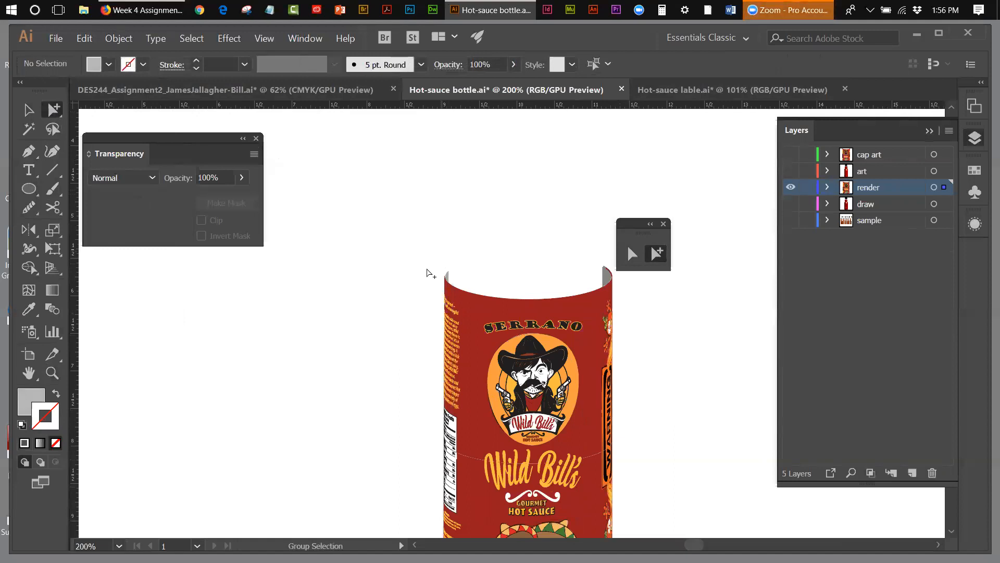
- Delete the thin leftover back wall slivers at the label's upper-left corner, including the red one, until the edge is clean
left_click(448, 276)
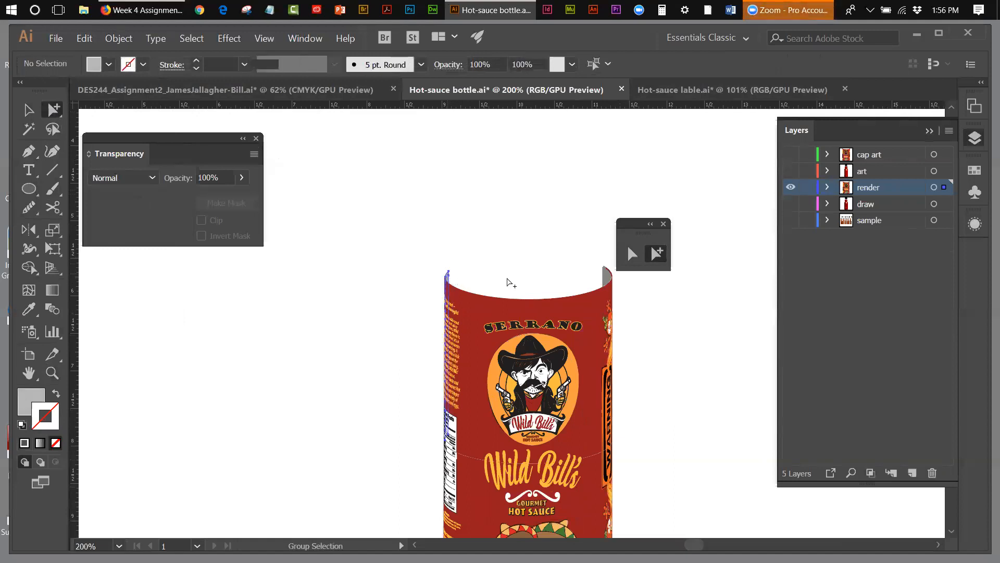
key("Delete")
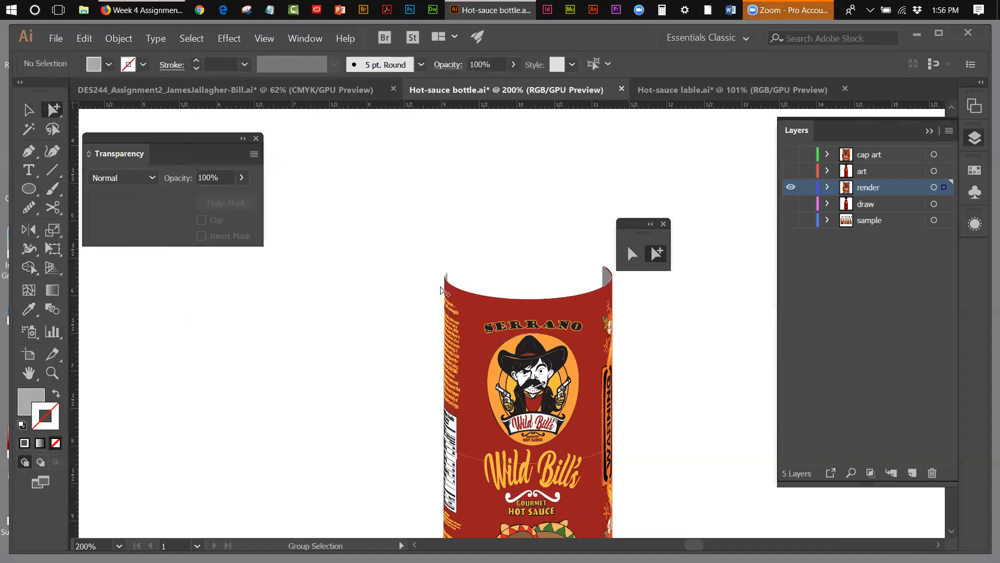
left_click(447, 279)
left_click(447, 280)
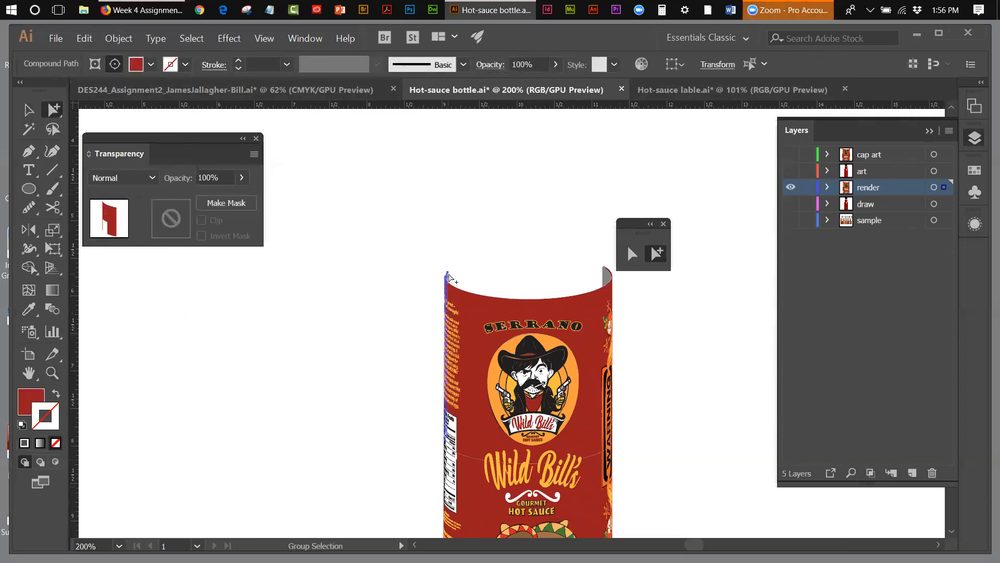
left_click(448, 275)
key("Delete")
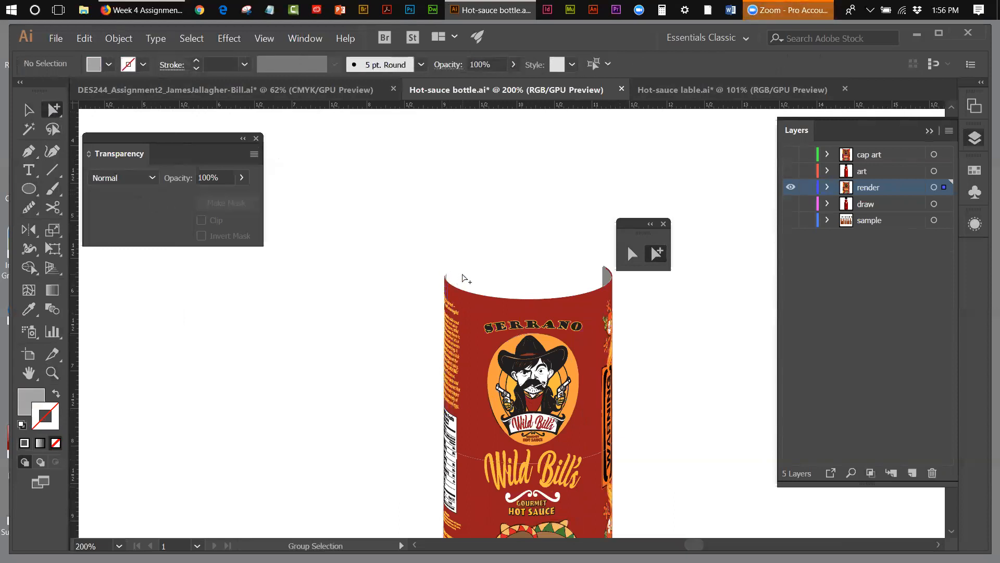
left_click(447, 280)
left_click(535, 288)
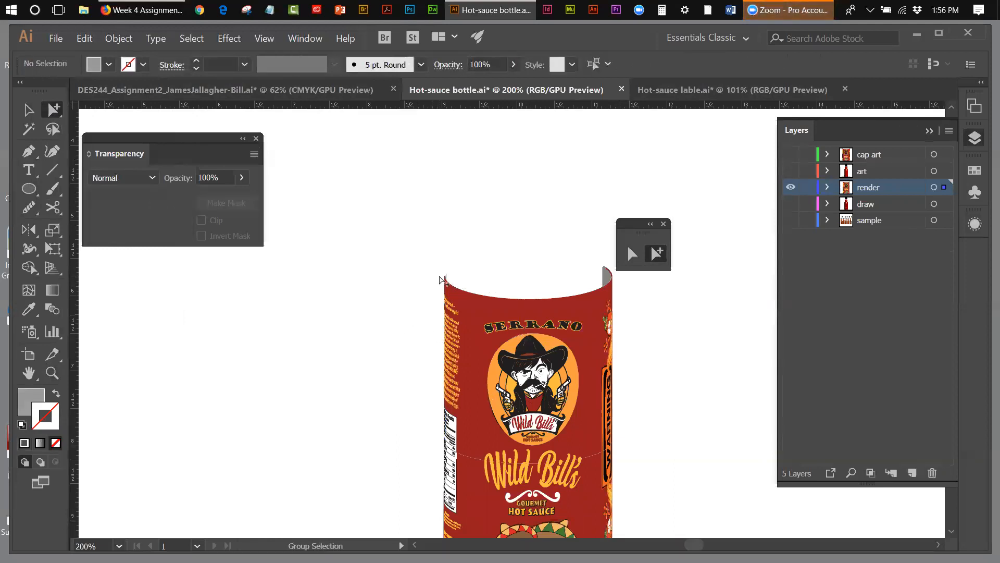
left_click(446, 280)
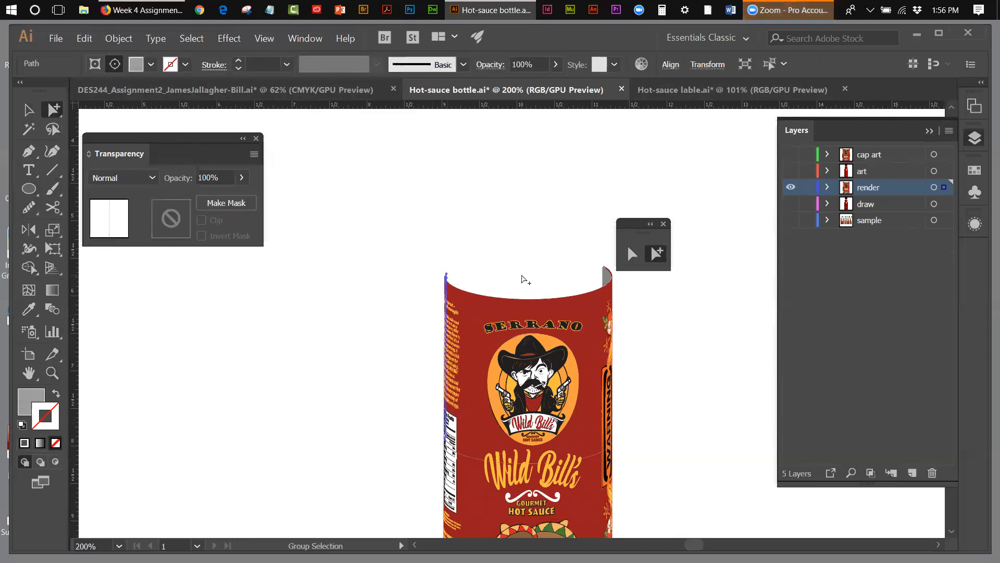
left_click(523, 279)
- Delete all the stacked back wall pieces protruding above the label's upper-right corner
left_click(606, 274)
left_click(624, 289)
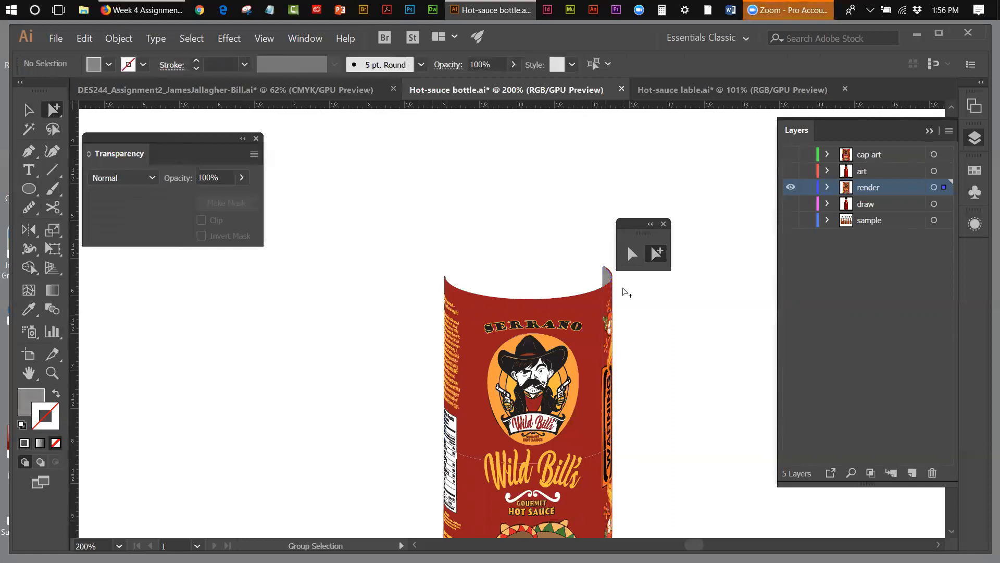
left_click(609, 276)
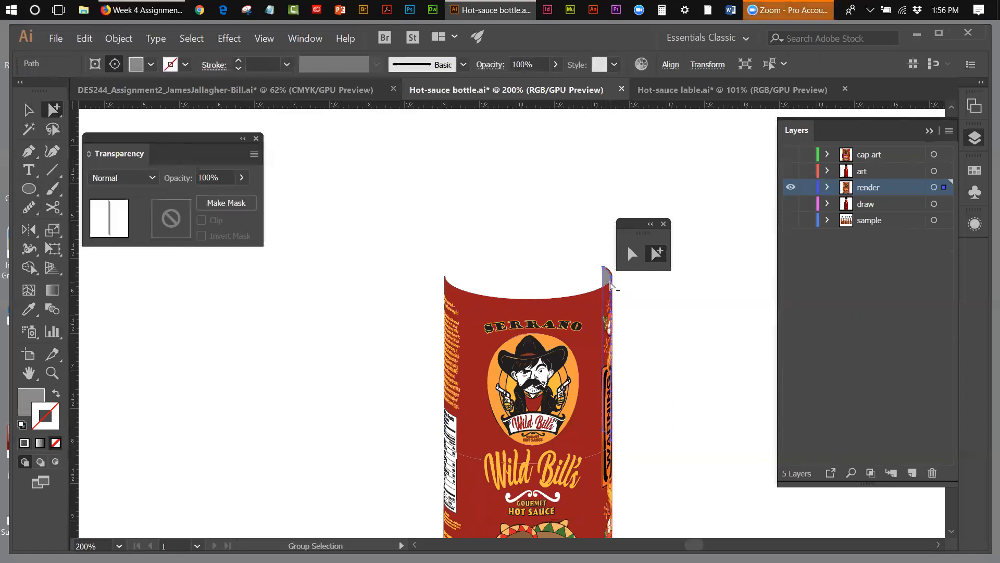
key("Delete")
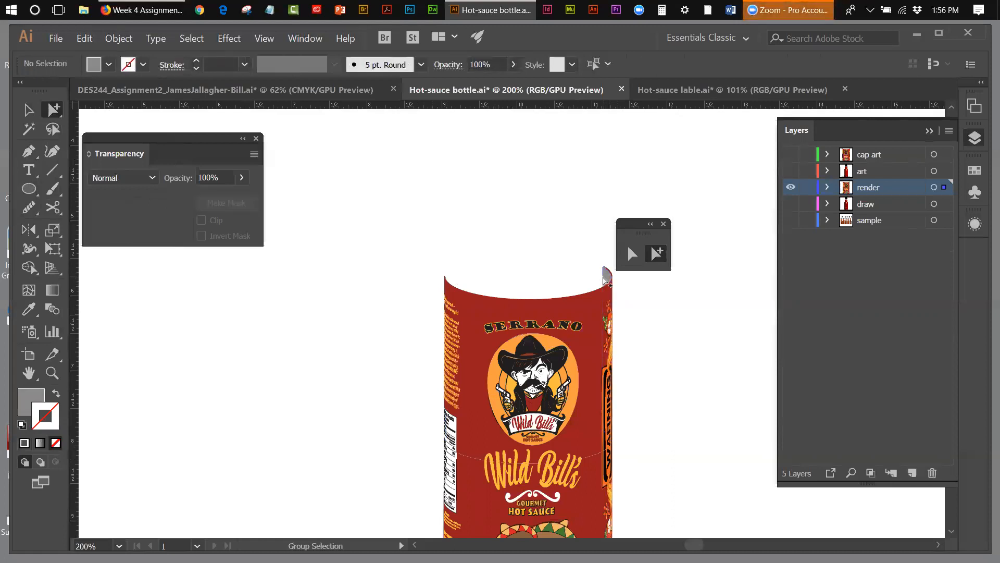
left_click(603, 282)
key("Delete")
left_click(603, 281)
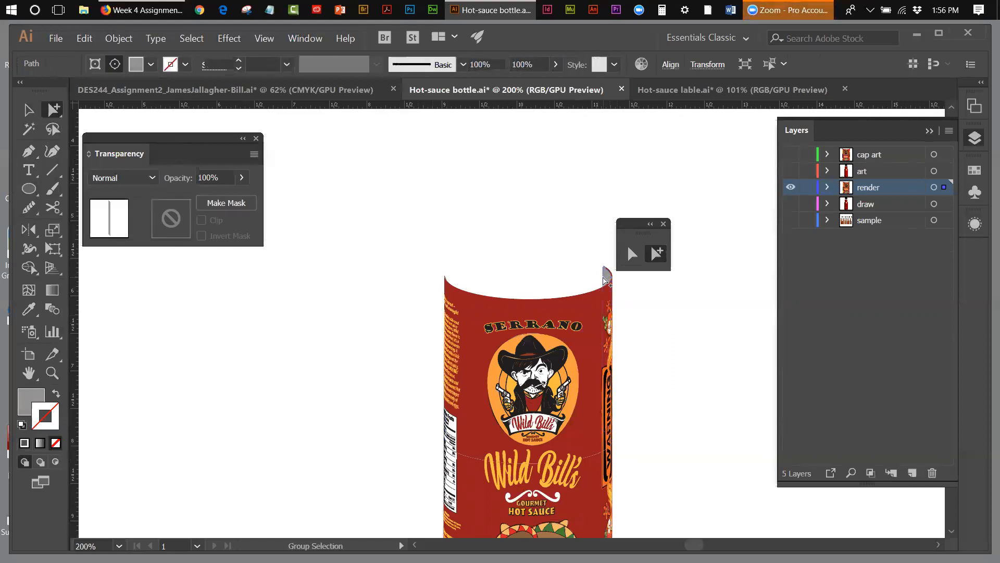
key("Delete")
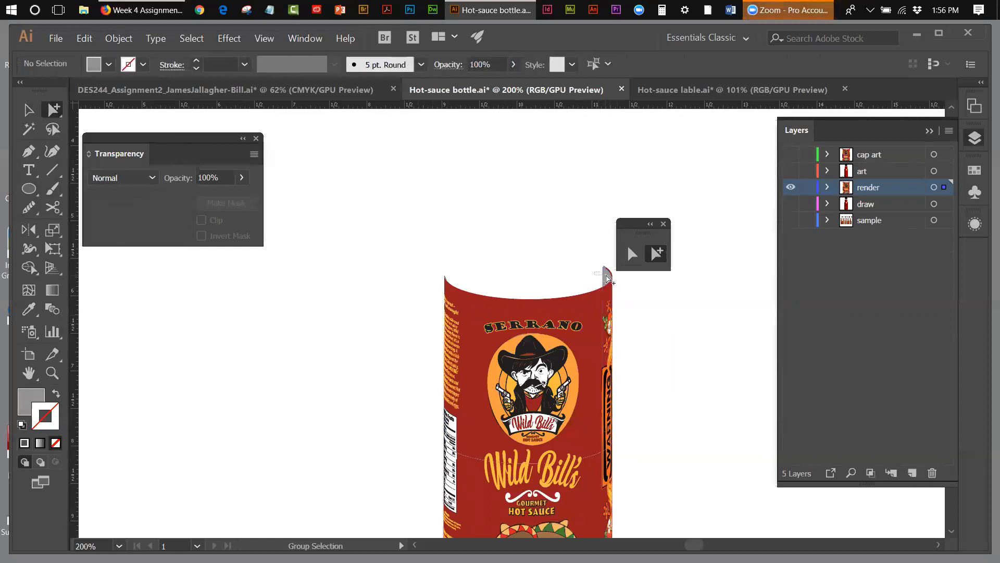
left_click(599, 276)
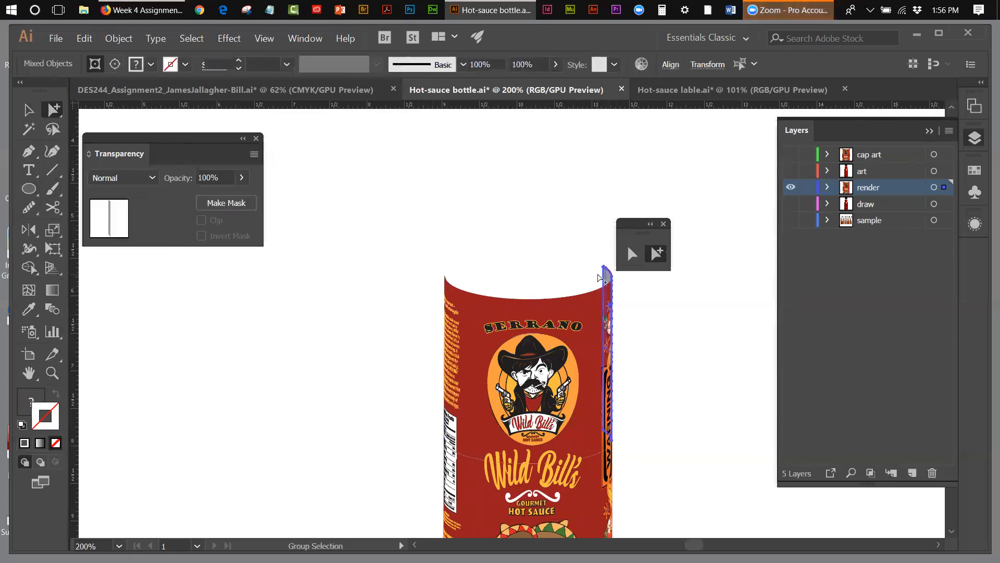
key("Delete")
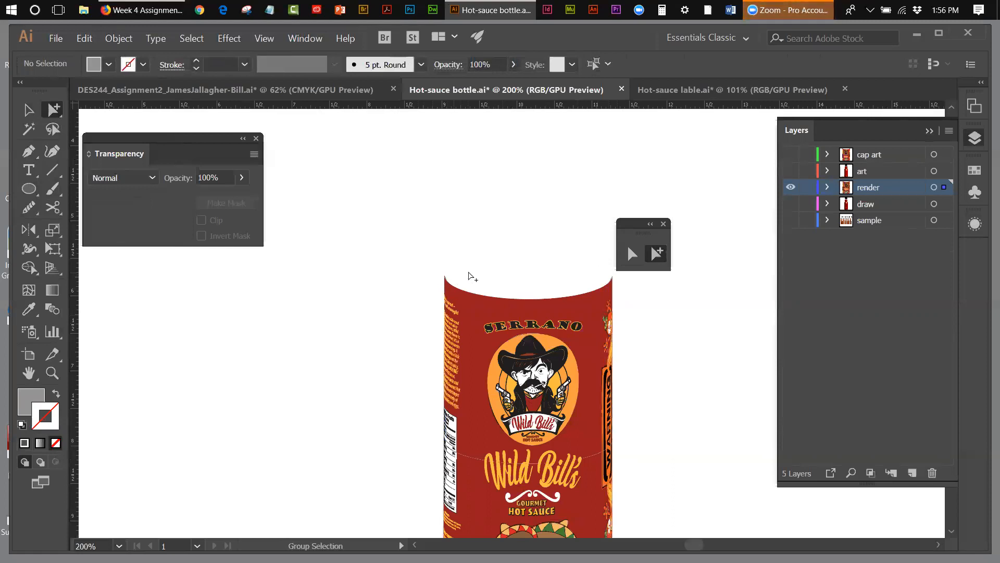
- Fit the artboard in the window, show the draw layer, and move the floating selection tool palette away from the bottle
left_click(261, 38)
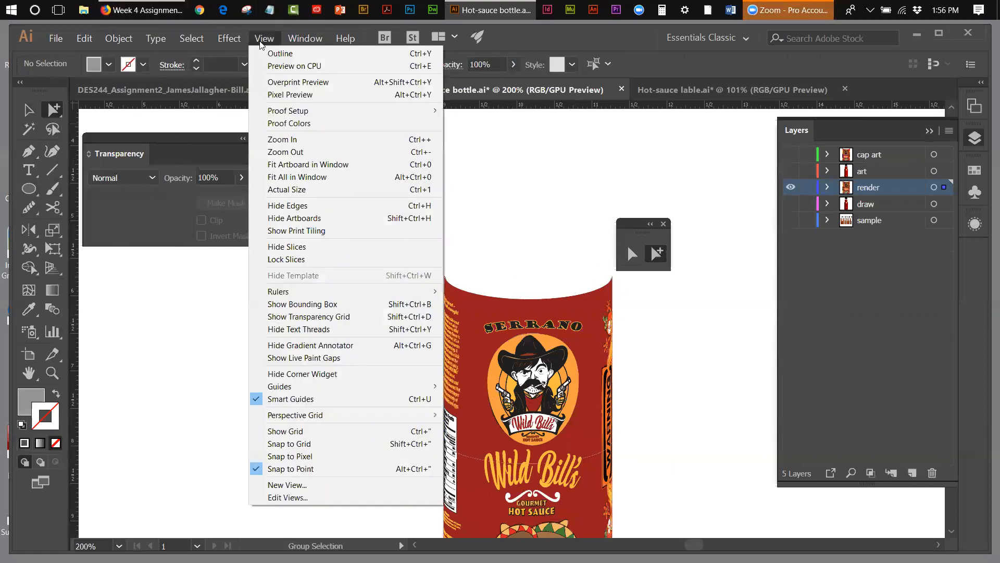
left_click(276, 164)
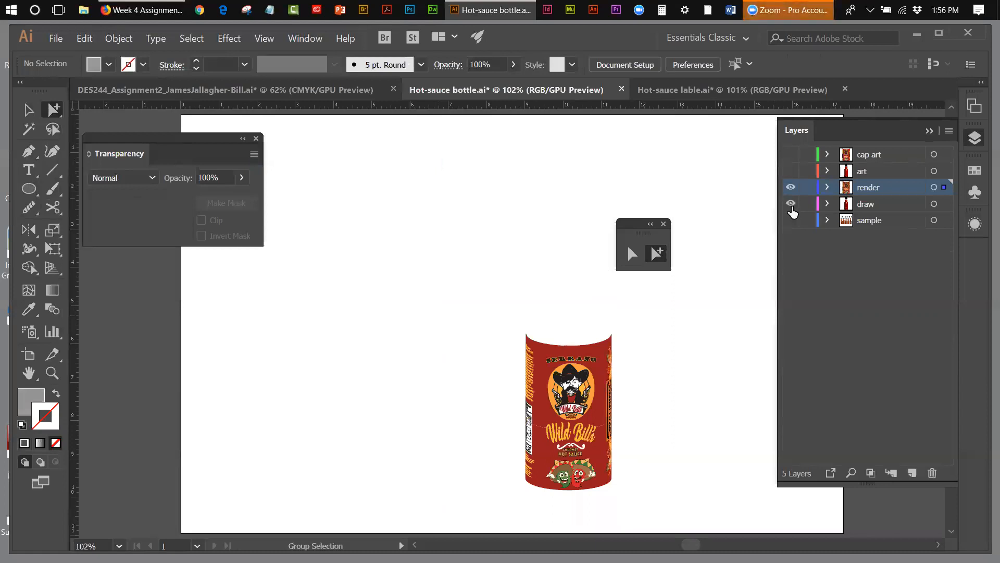
left_click(791, 204)
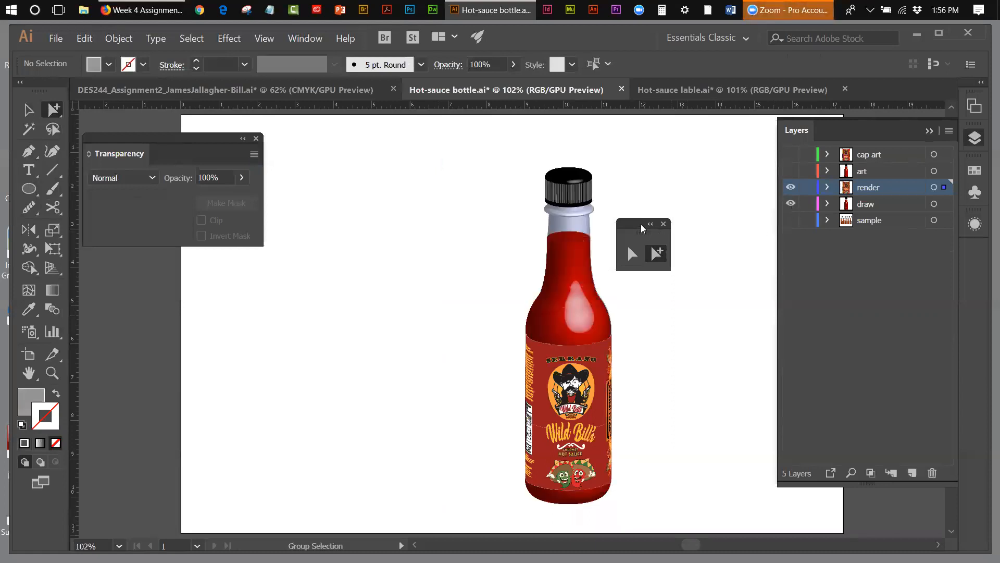
left_click_drag(642, 228, 693, 181)
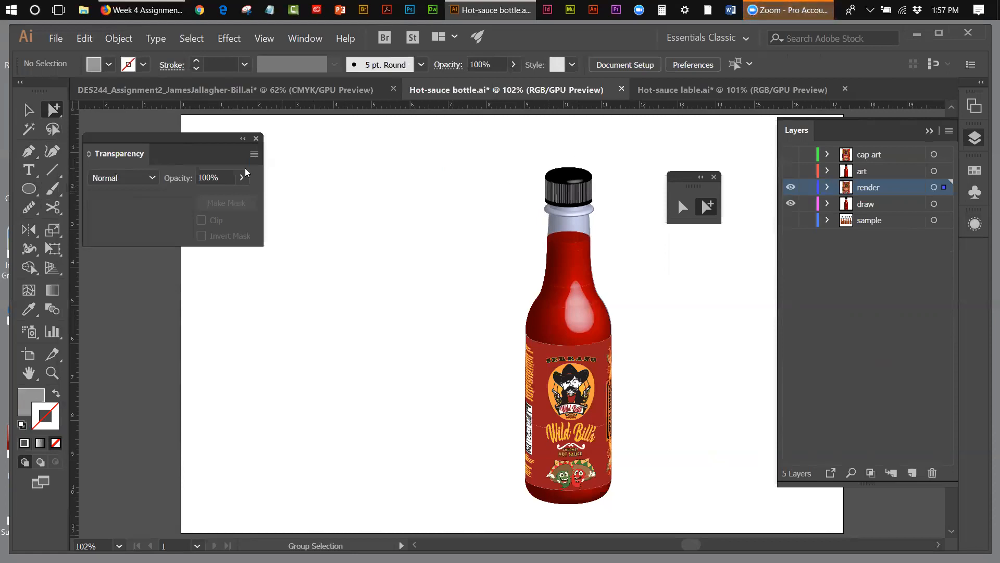
- Save the document in the Week 4 folder as an Adobe Illustrator file named Hot-sauce bottle_complete, with the default Illustrator CC options
left_click(29, 110)
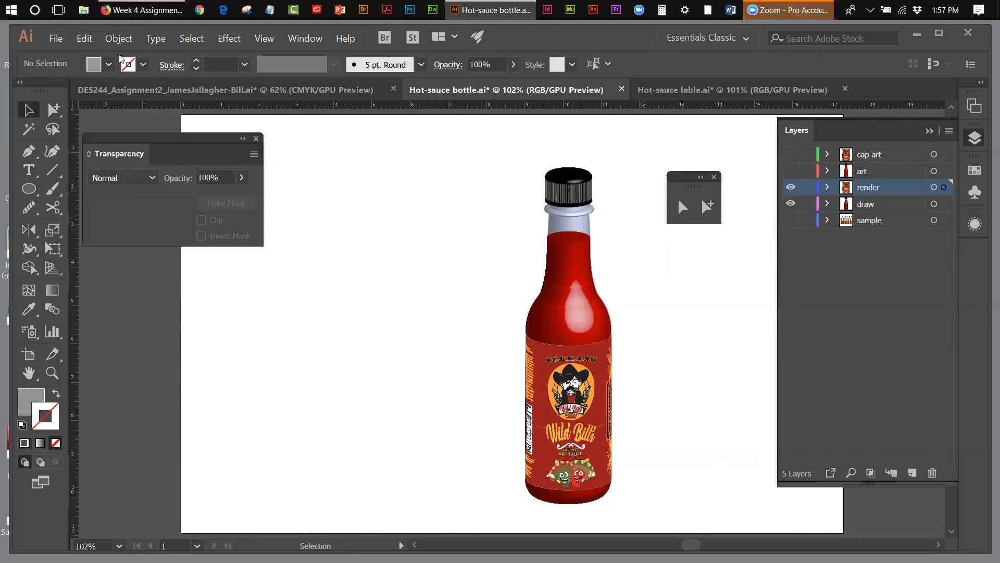
left_click(56, 38)
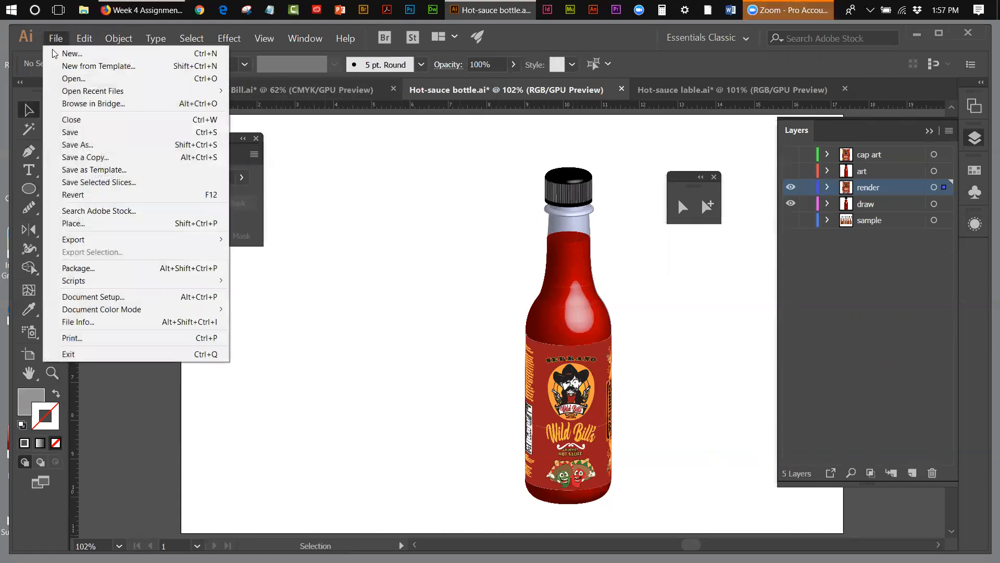
left_click(73, 147)
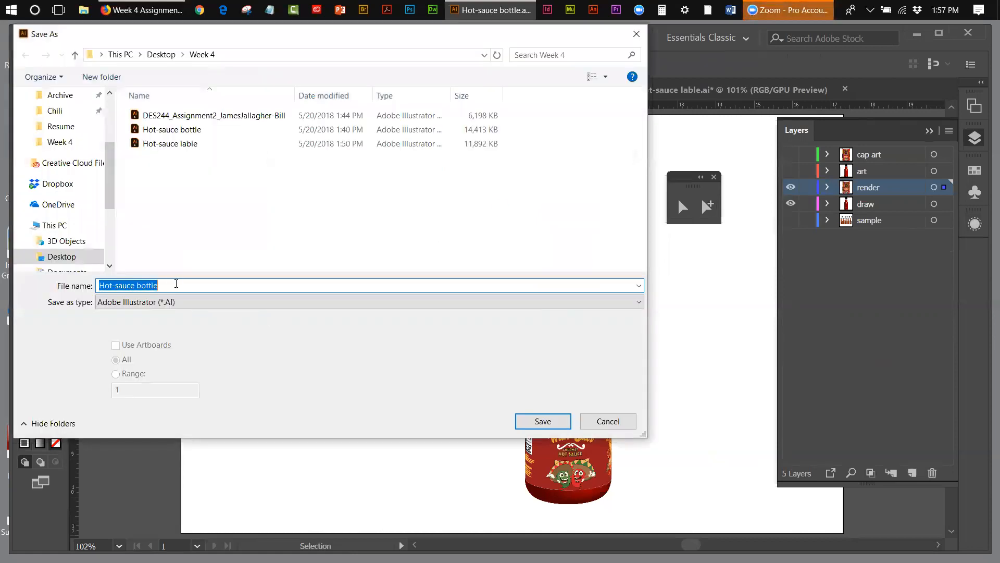
left_click(173, 285)
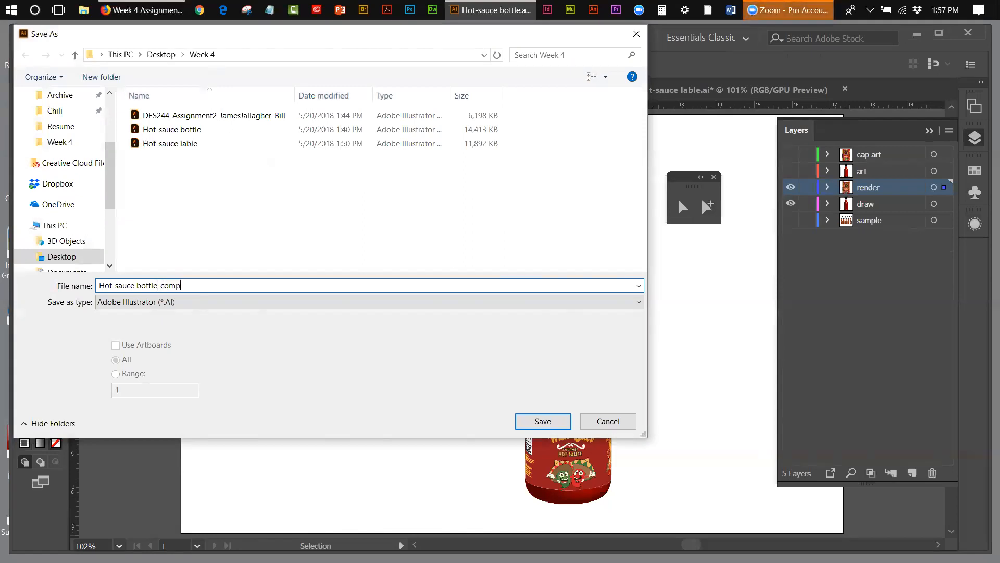
type("_complete")
left_click(558, 416)
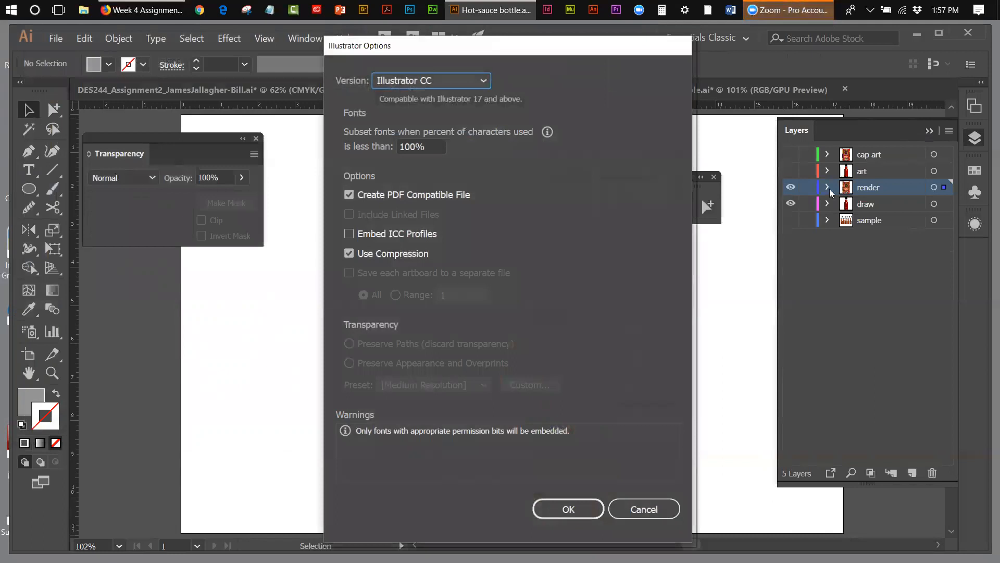
left_click(559, 509)
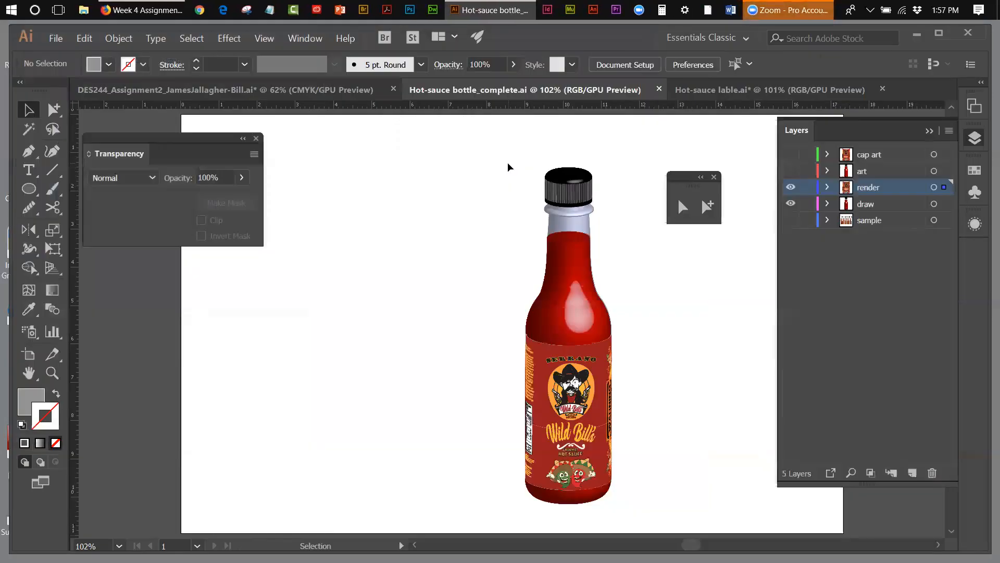
- Select the whole bottle with its label and cap, move it to the artboard's right side, and deselect it
left_click_drag(509, 166, 735, 490)
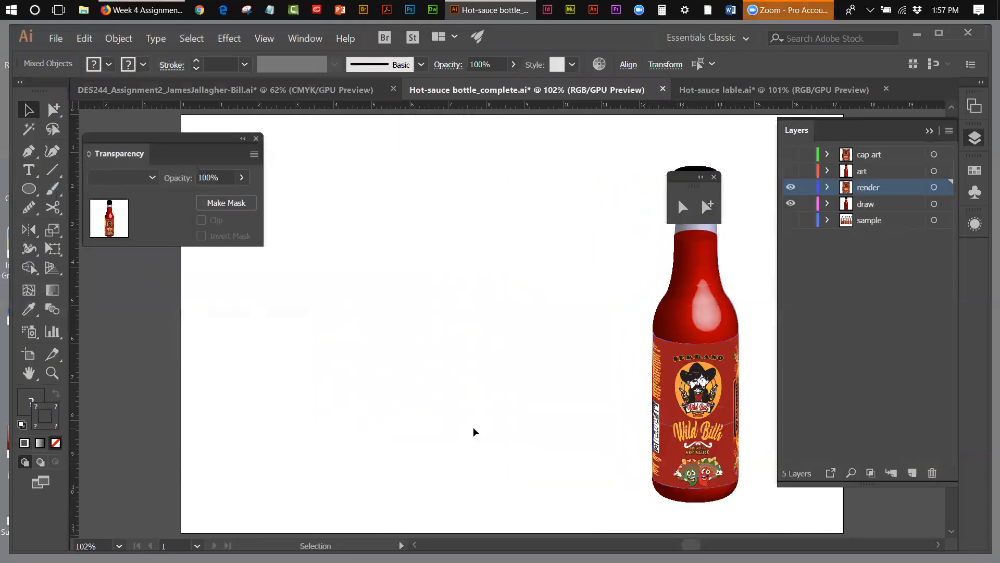
left_click(474, 431)
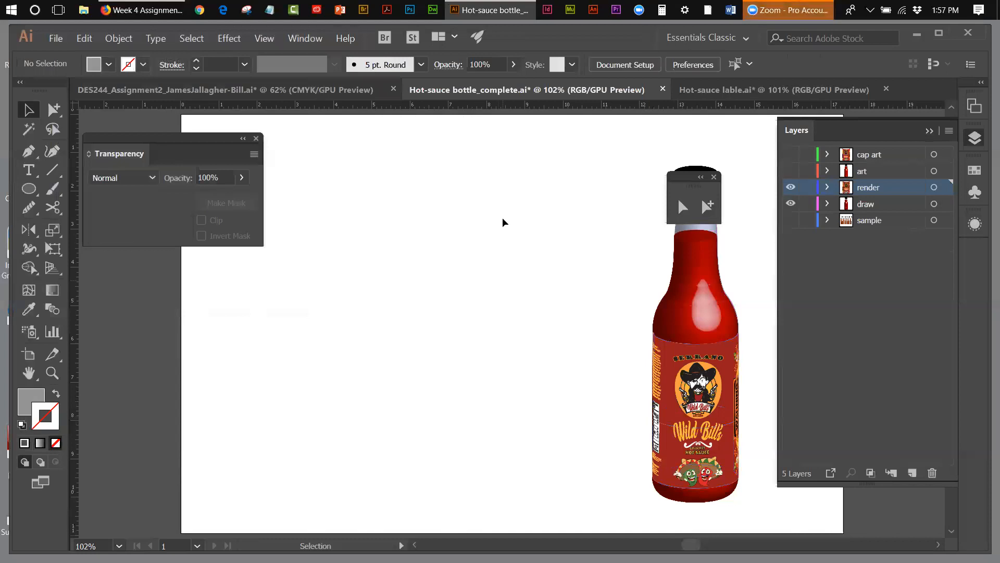
- In the Hot-sauce lable.ai document, delete the whole bottle with its cap and mapped label from the first artboard
left_click(687, 97)
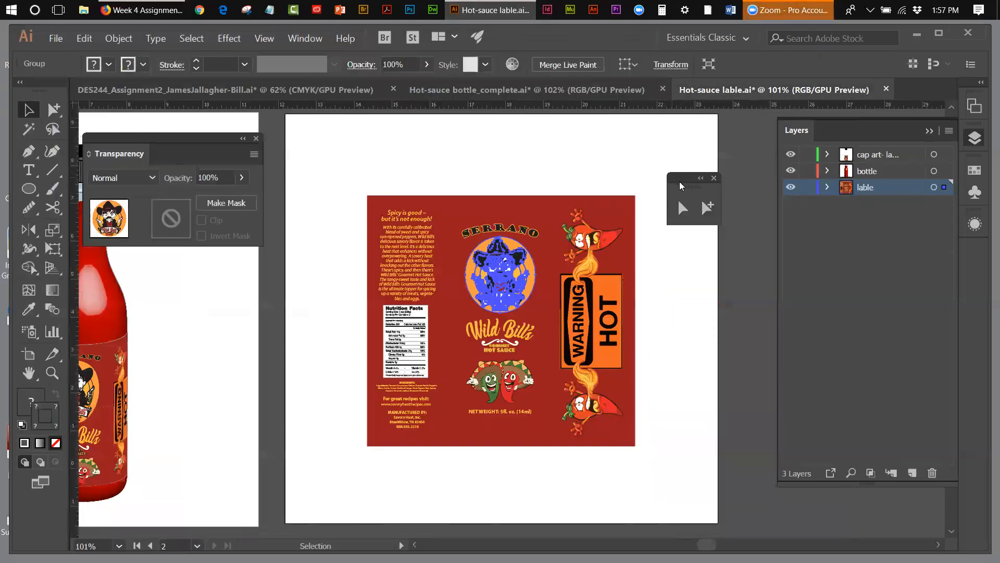
left_click_drag(680, 182, 698, 264)
left_click(406, 183)
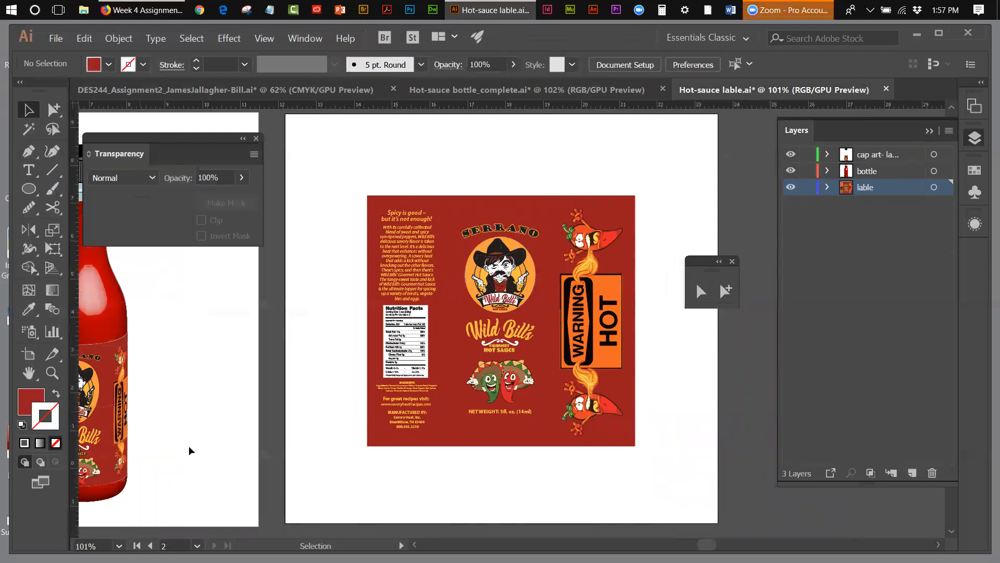
scroll(389, 392, "left", 5)
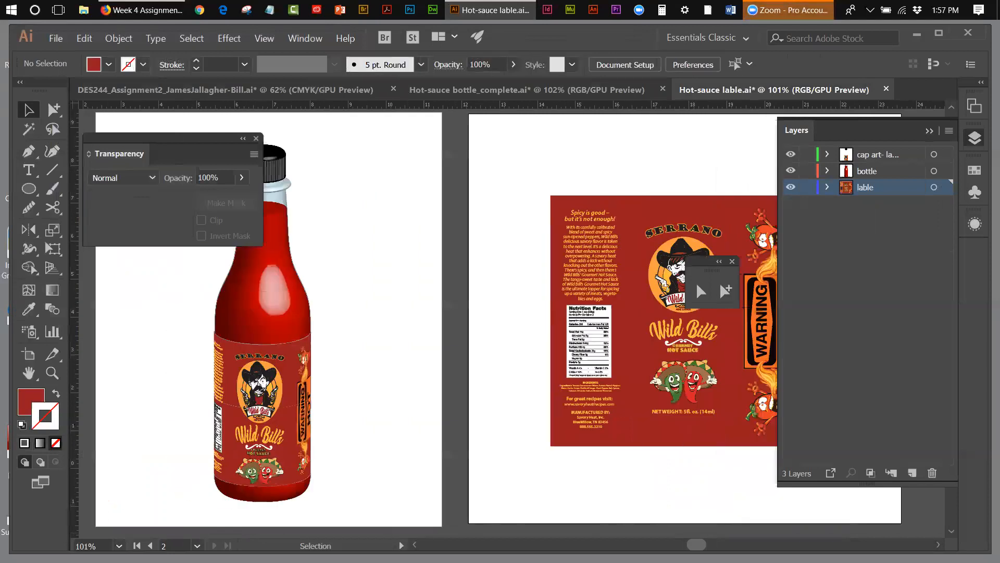
left_click(337, 375)
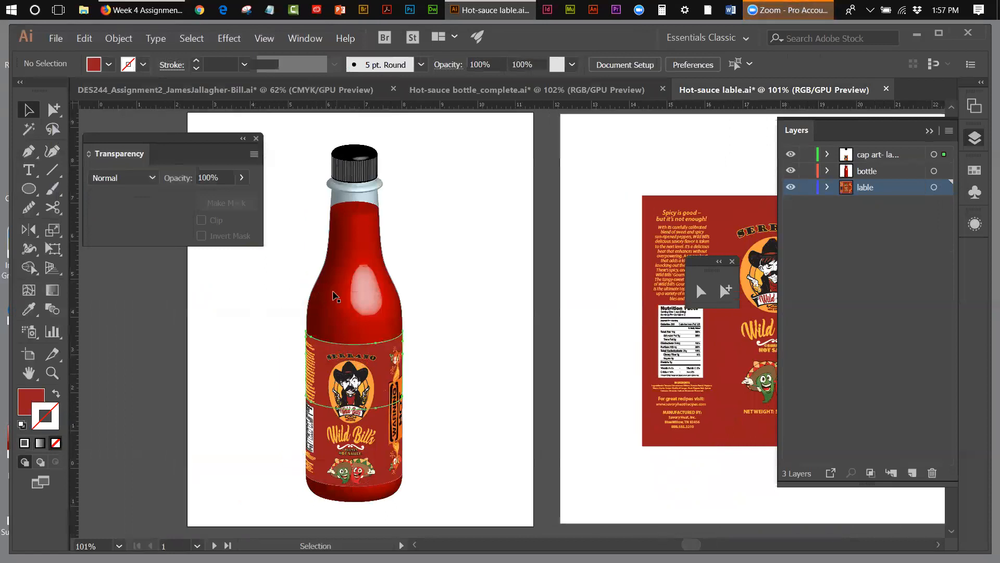
left_click(400, 488, "shift")
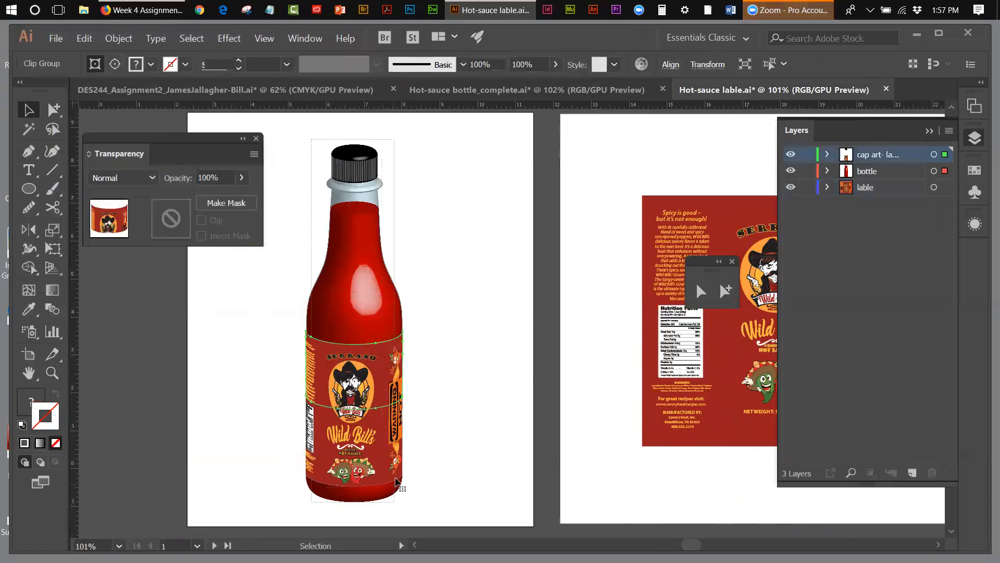
key("Delete")
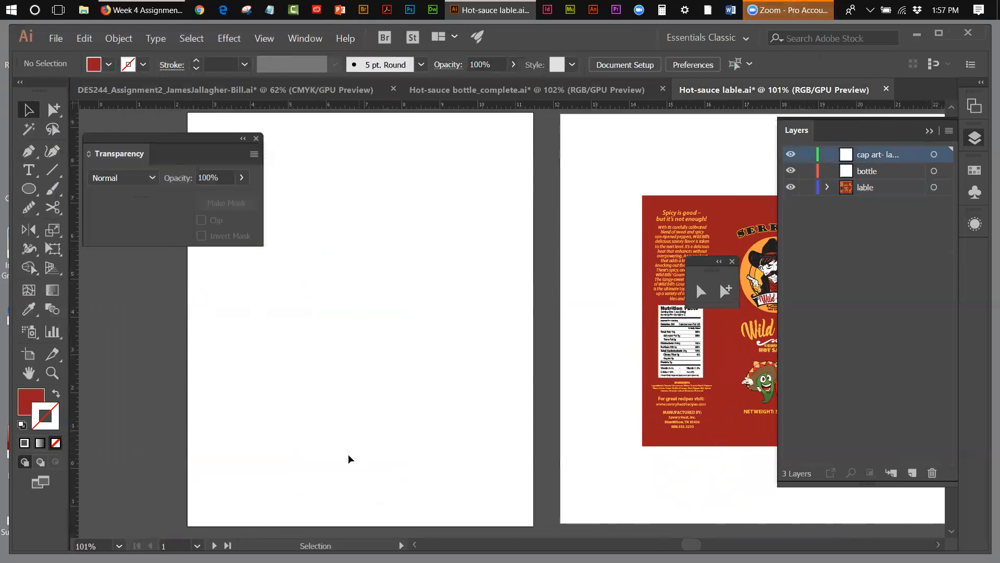
- Delete the empty first artboard and center the remaining label artboard in view
left_click(34, 356)
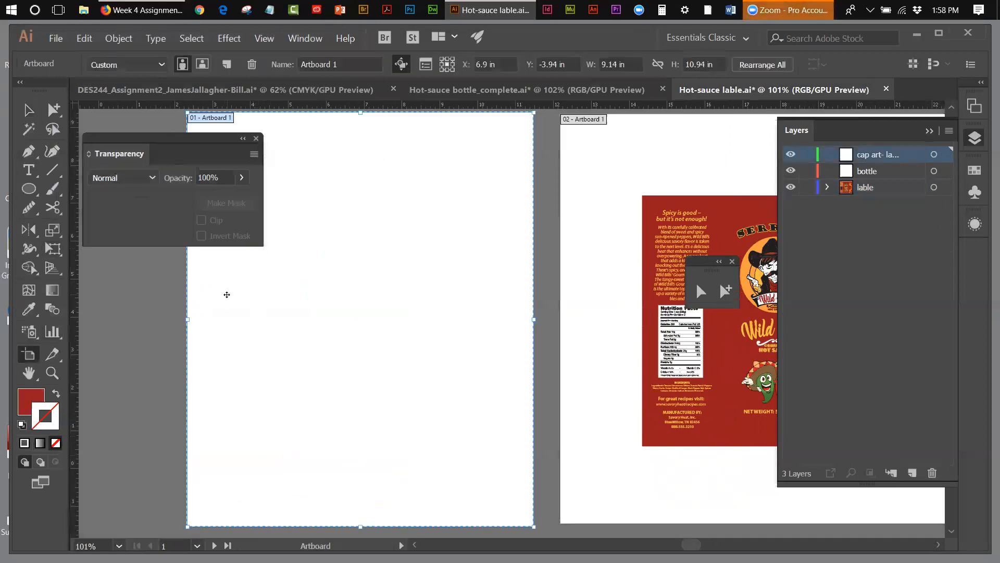
key("Delete")
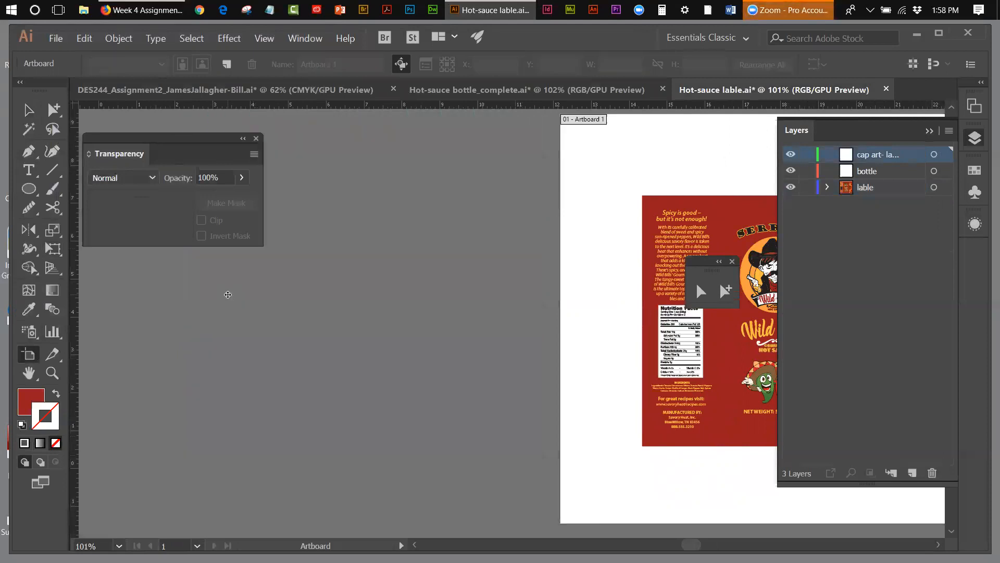
left_click_drag(693, 544, 712, 545)
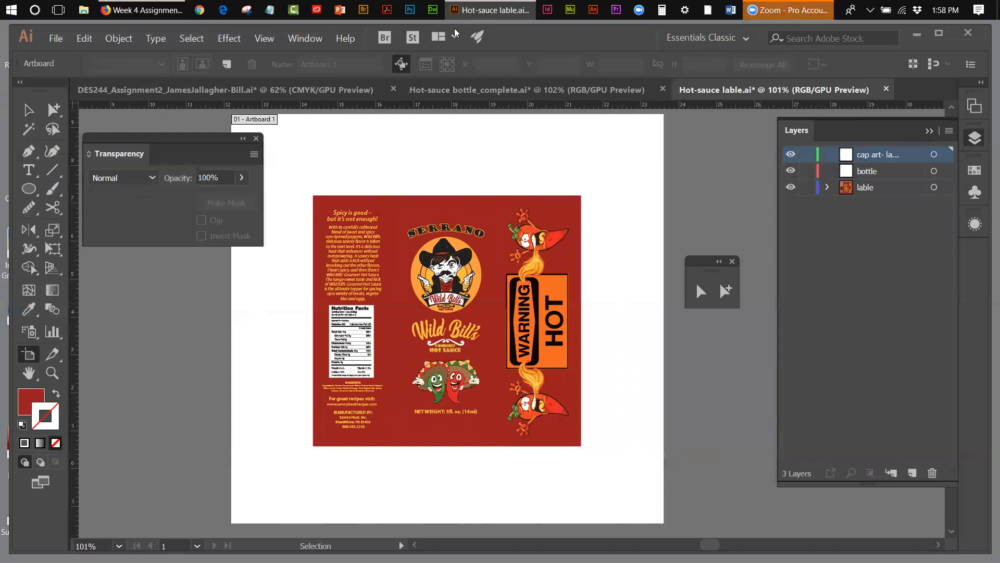
- Show the document's guides around the flat label
left_click(263, 38)
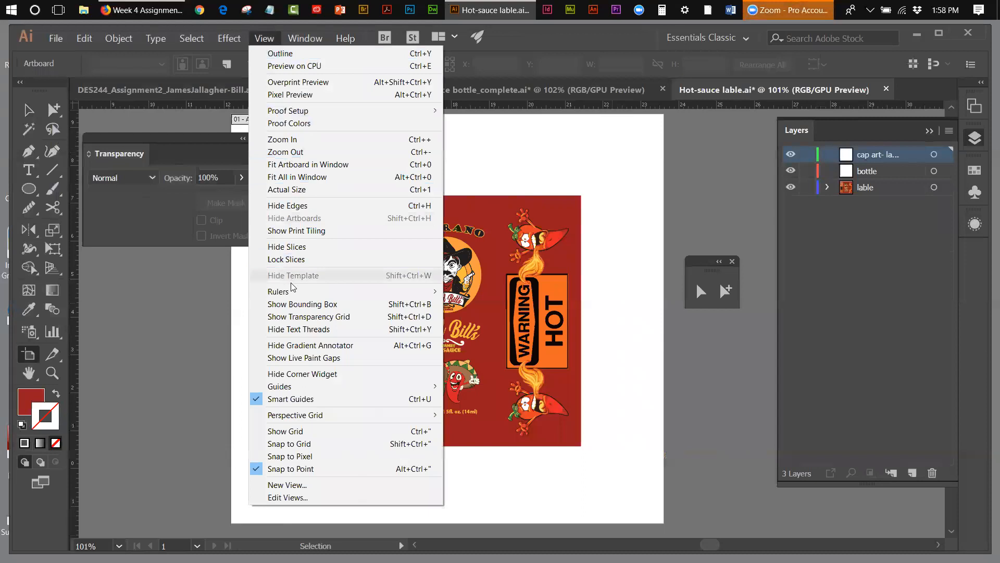
mouse_move(289, 388)
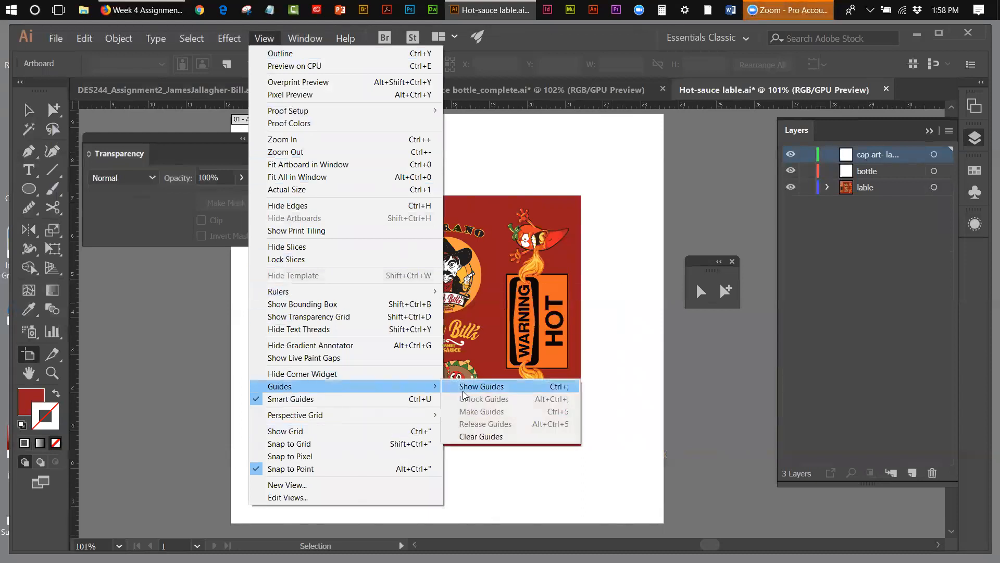
left_click(484, 386)
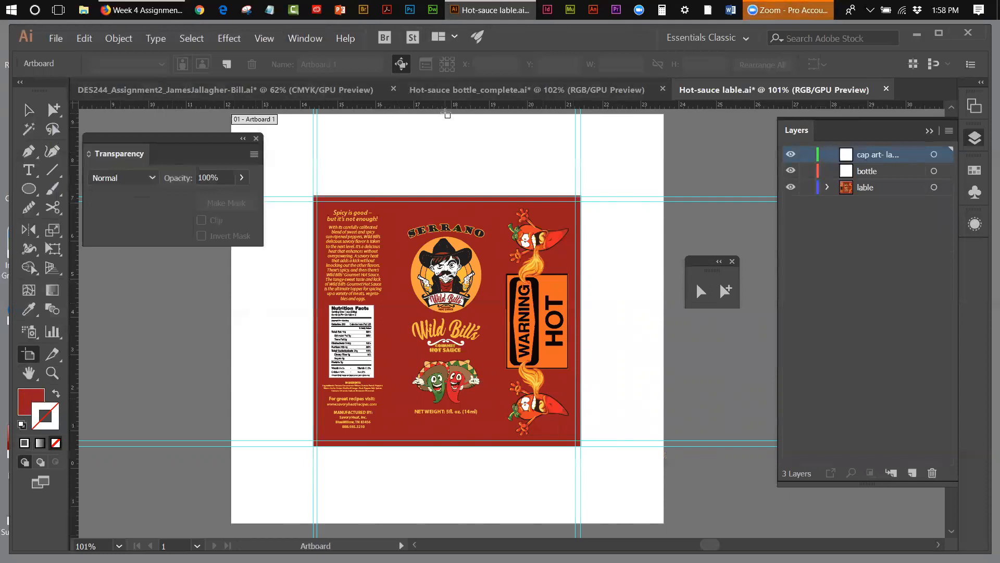
- Crop the label's artboard on all four sides to just outside the red label, about 7.17 in wide
left_click_drag(444, 115, 446, 132)
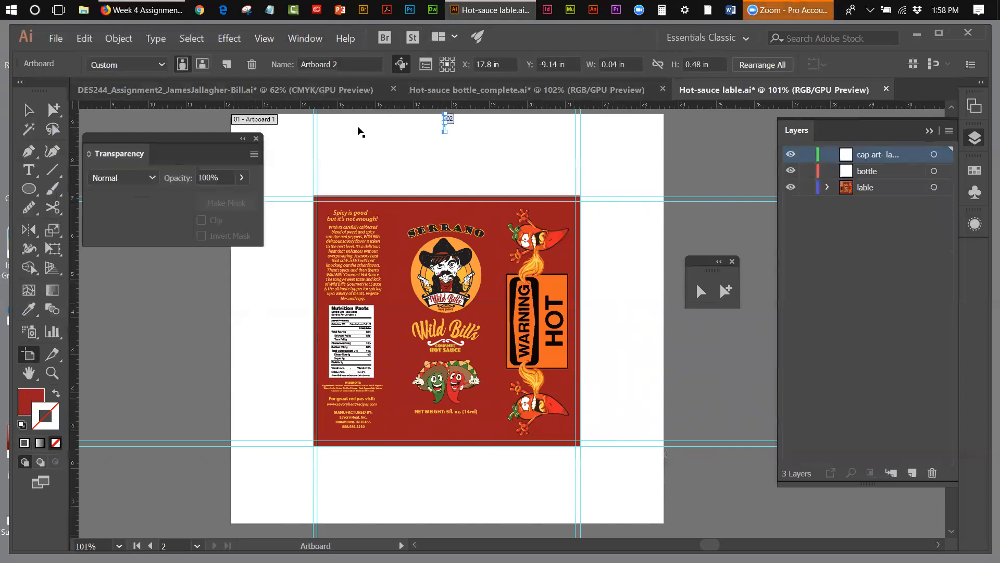
key("Delete")
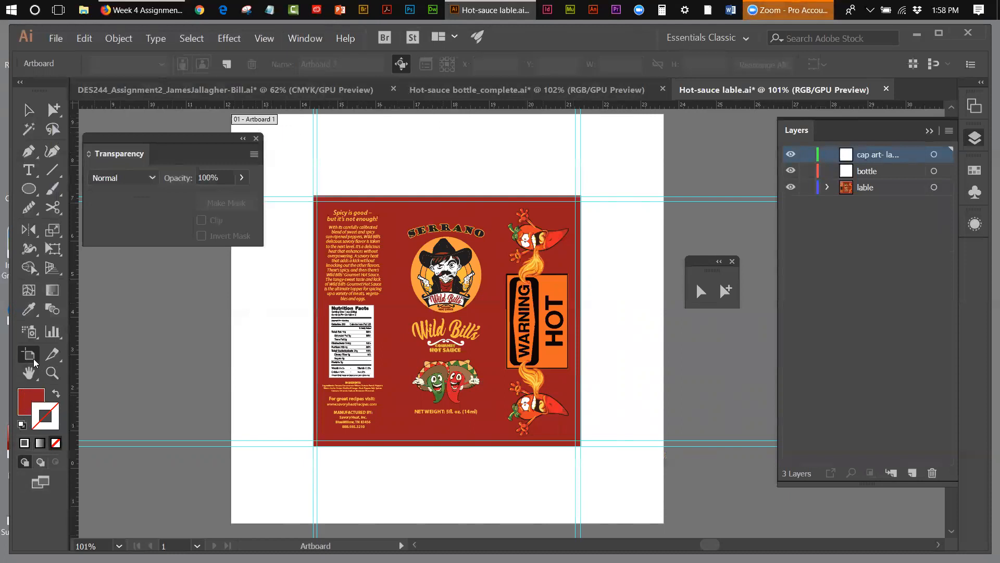
left_click(275, 344)
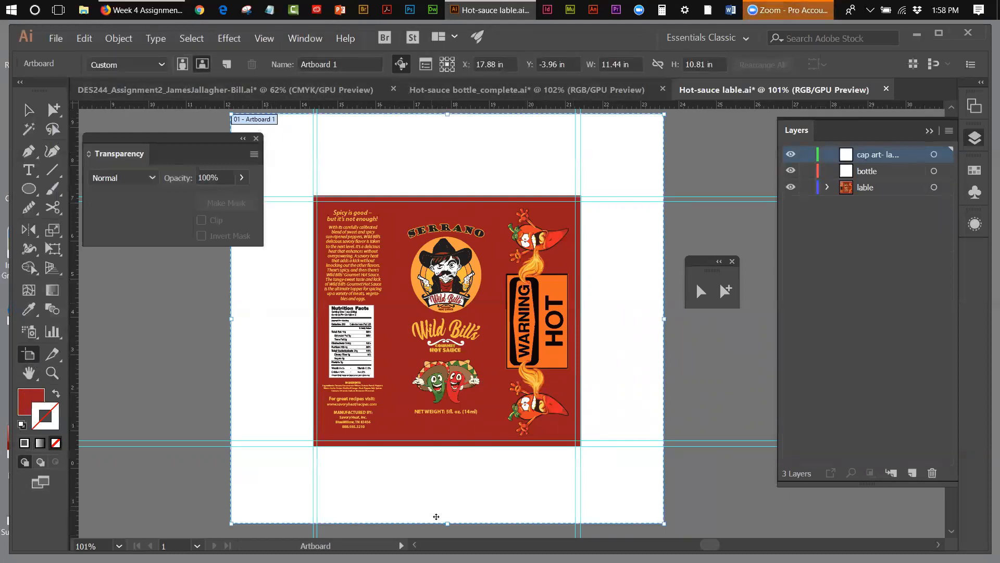
left_click_drag(447, 523, 451, 448)
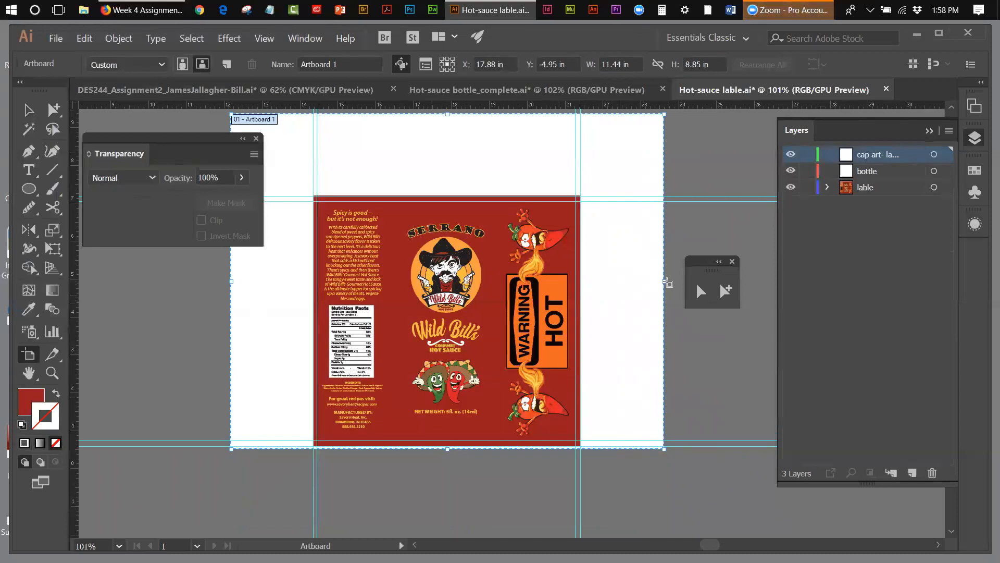
left_click_drag(664, 281, 583, 277)
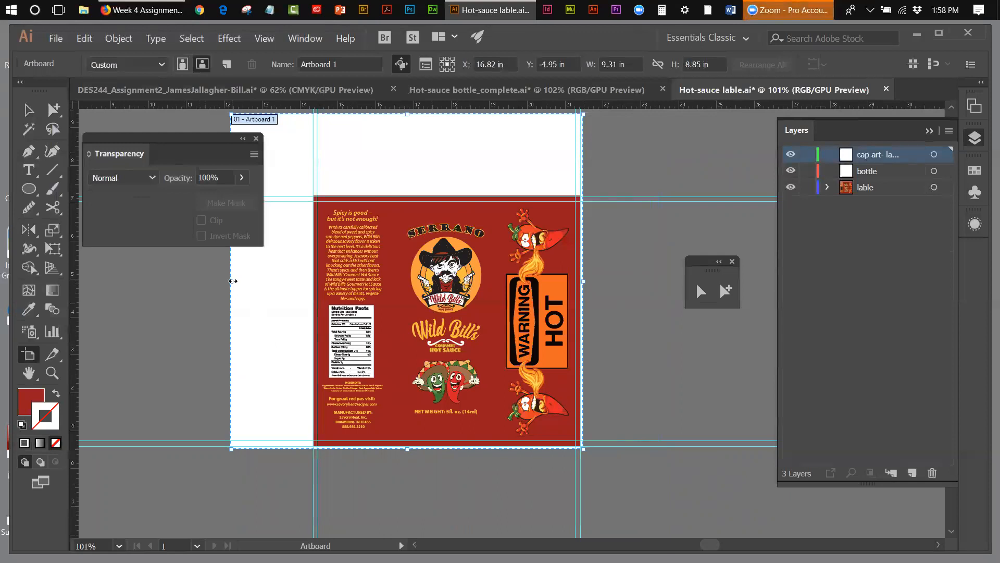
left_click_drag(231, 279, 312, 278)
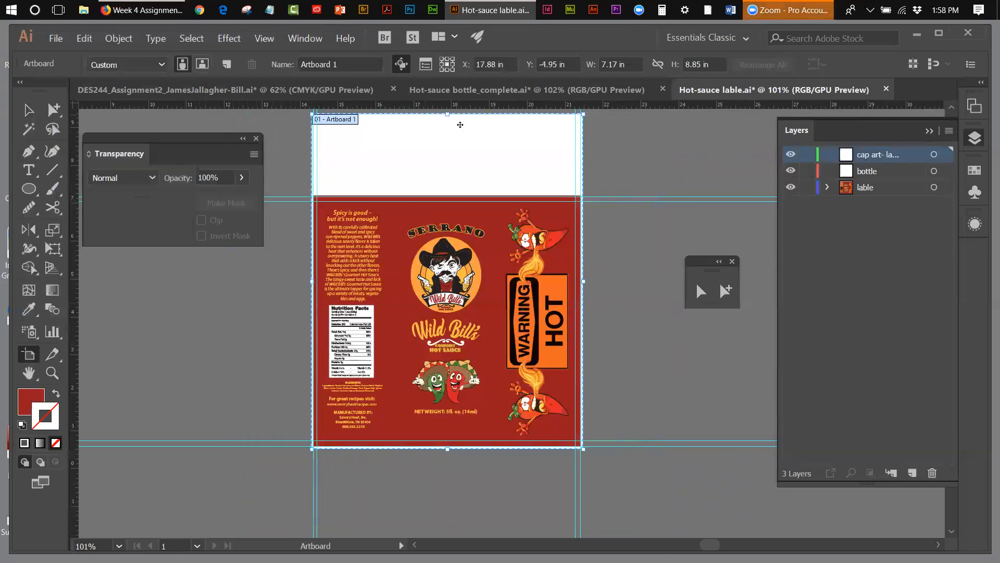
left_click_drag(449, 116, 444, 194)
left_click(21, 118)
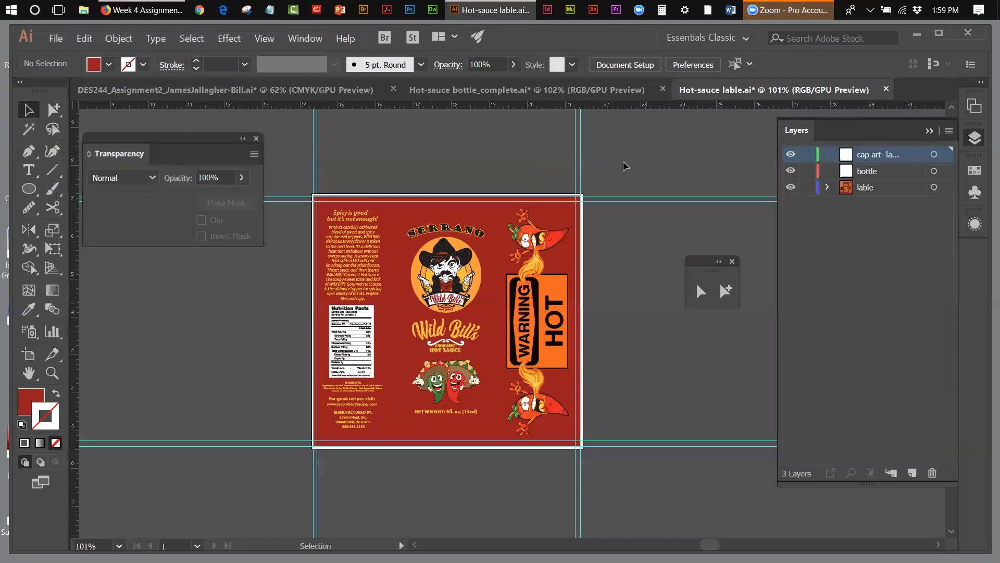
- Hide the guides and move the floating selection tool palette up and away from the label
left_click(264, 38)
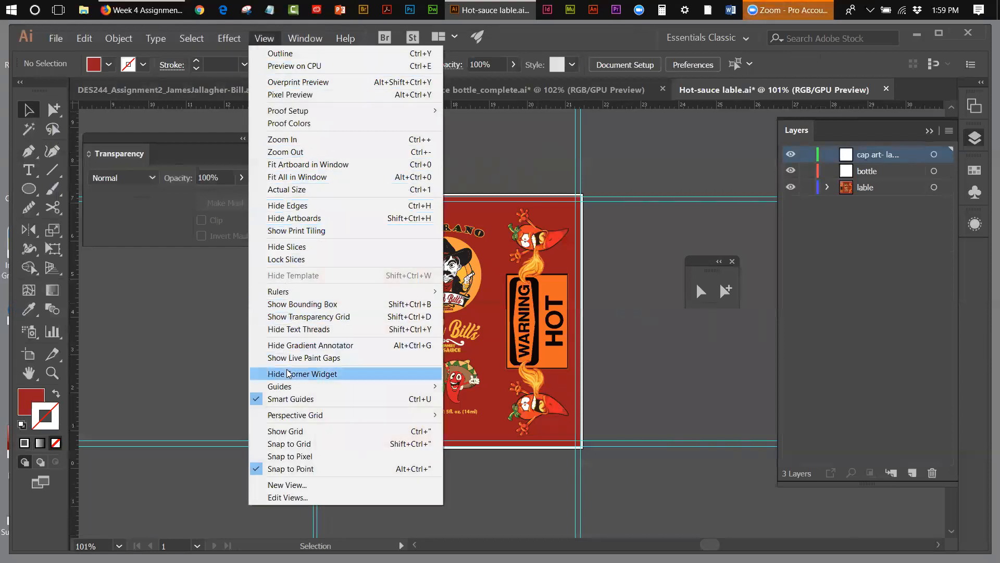
mouse_move(290, 388)
left_click(463, 387)
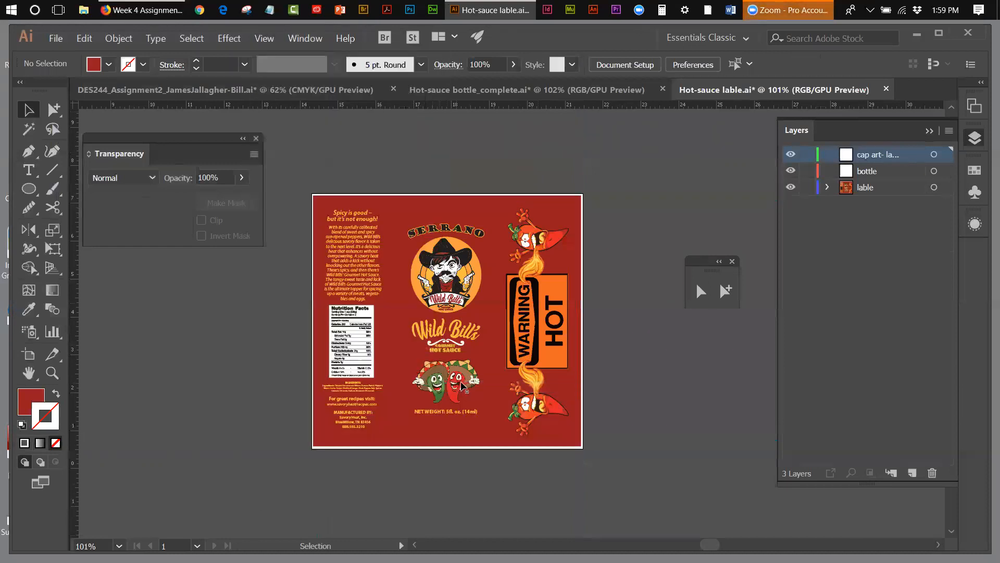
left_click_drag(707, 269, 691, 139)
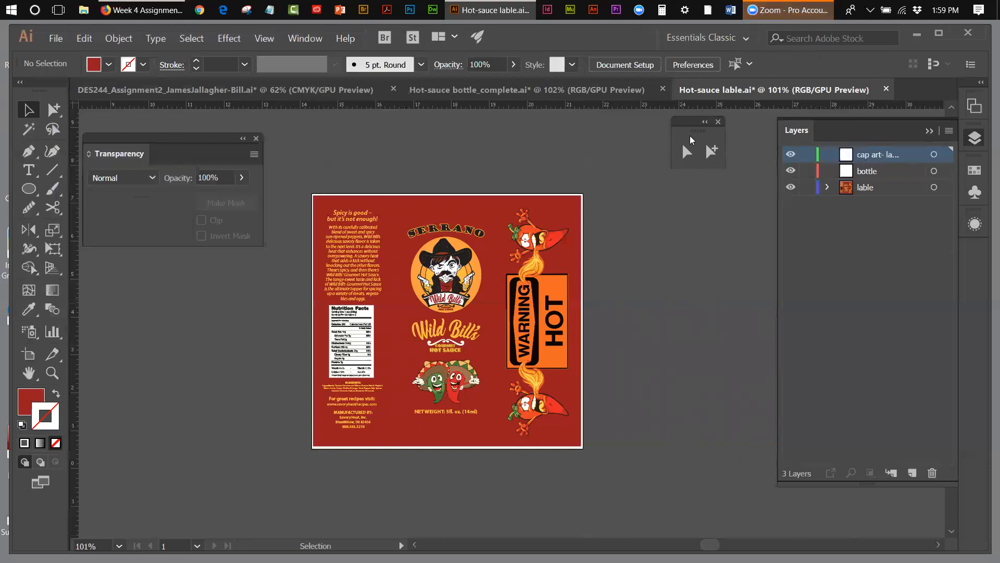
- Set the yellow-orange global swatch's color mode to CMYK and accept the swatch options
left_click(973, 171)
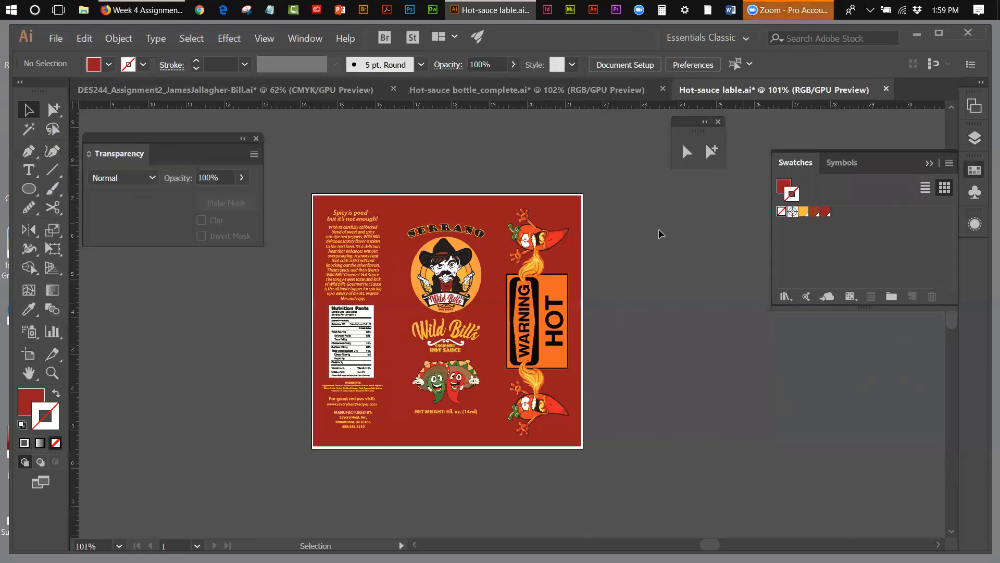
double_click(802, 213)
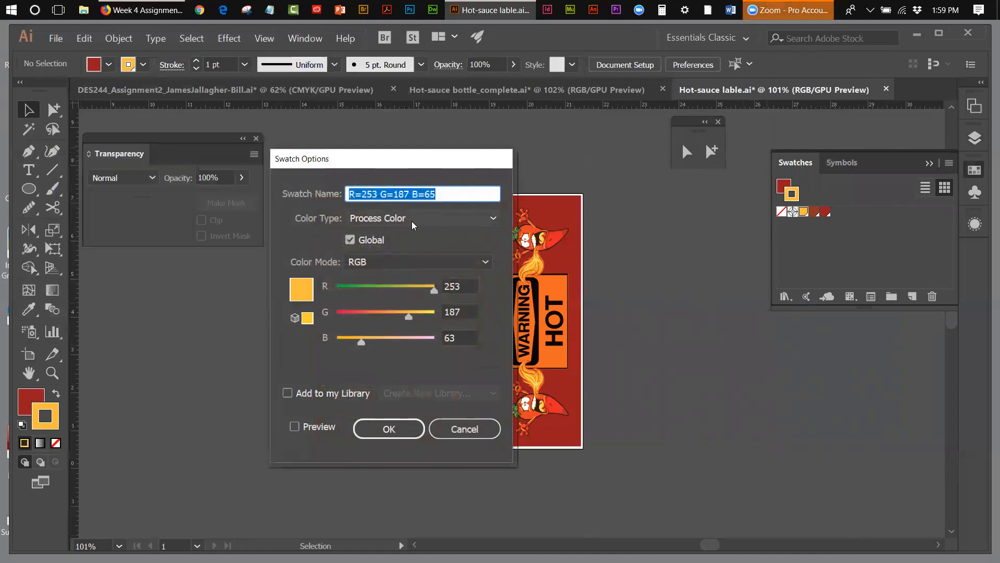
left_click(488, 264)
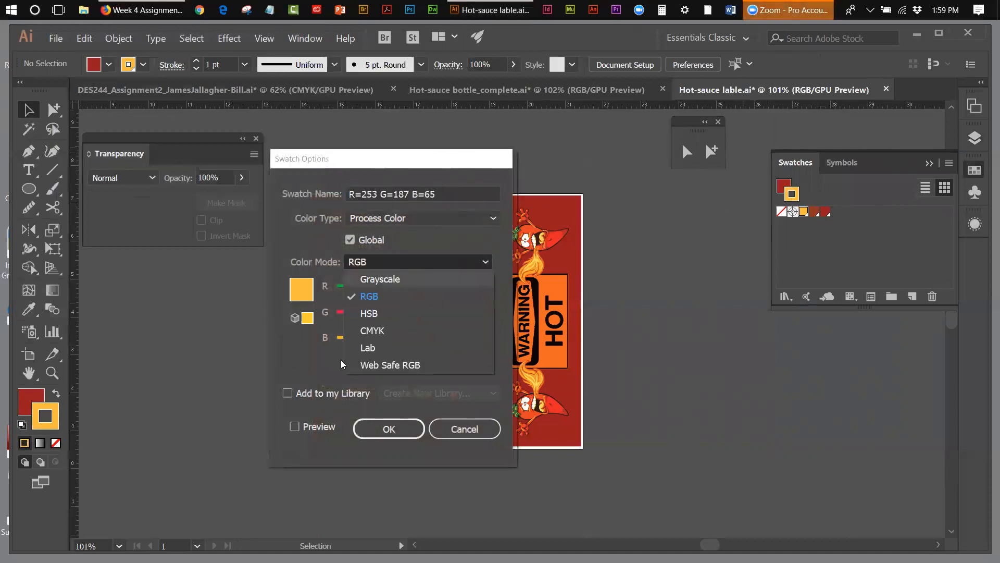
left_click(449, 329)
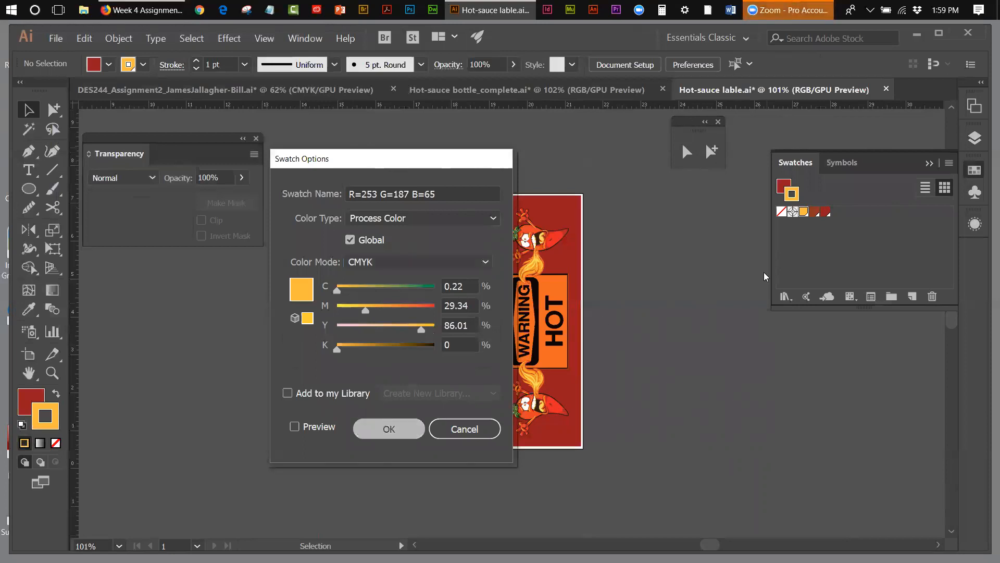
left_click(388, 428)
- Set the brown global swatch's color mode to CMYK and accept the swatch options
double_click(814, 213)
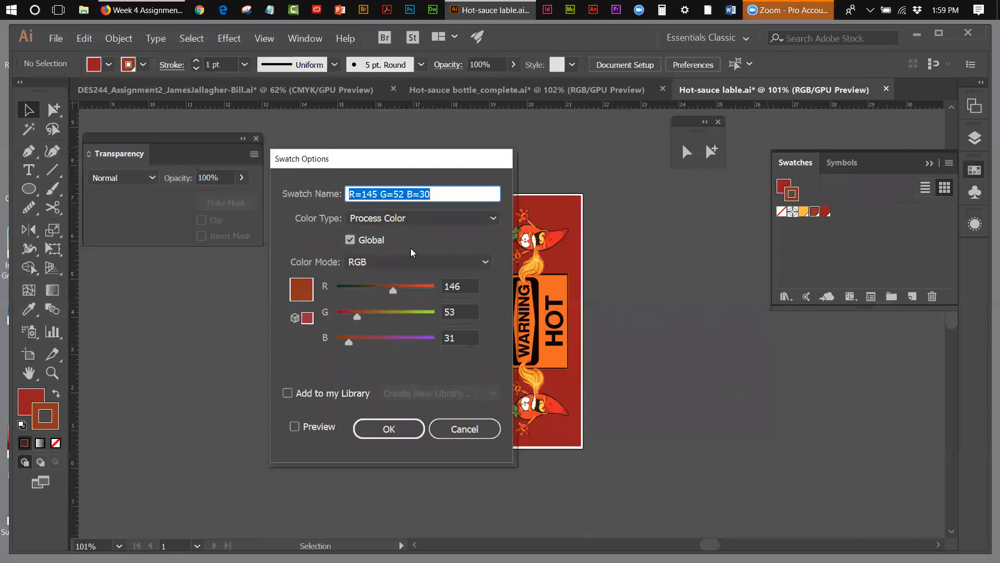
left_click(484, 262)
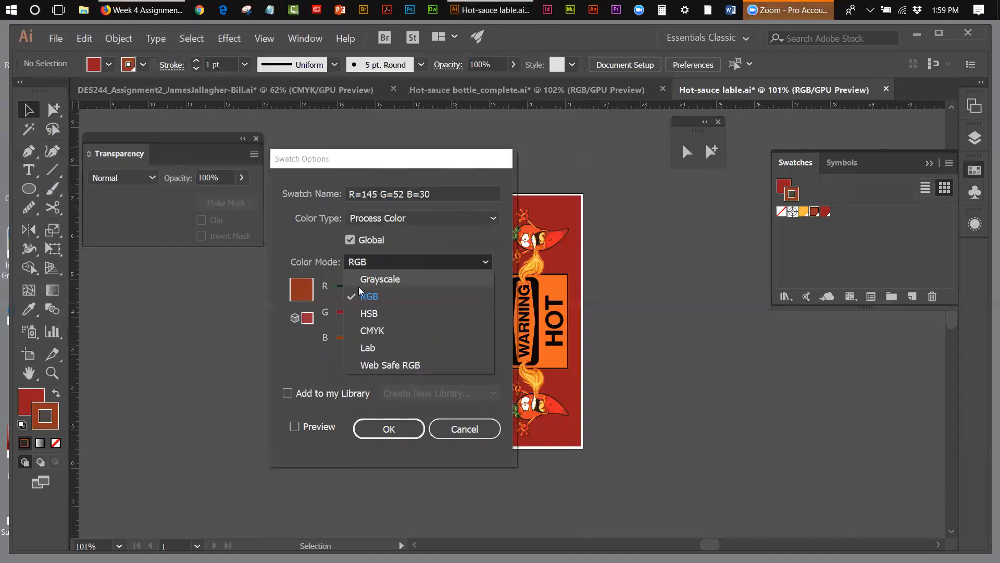
left_click(365, 330)
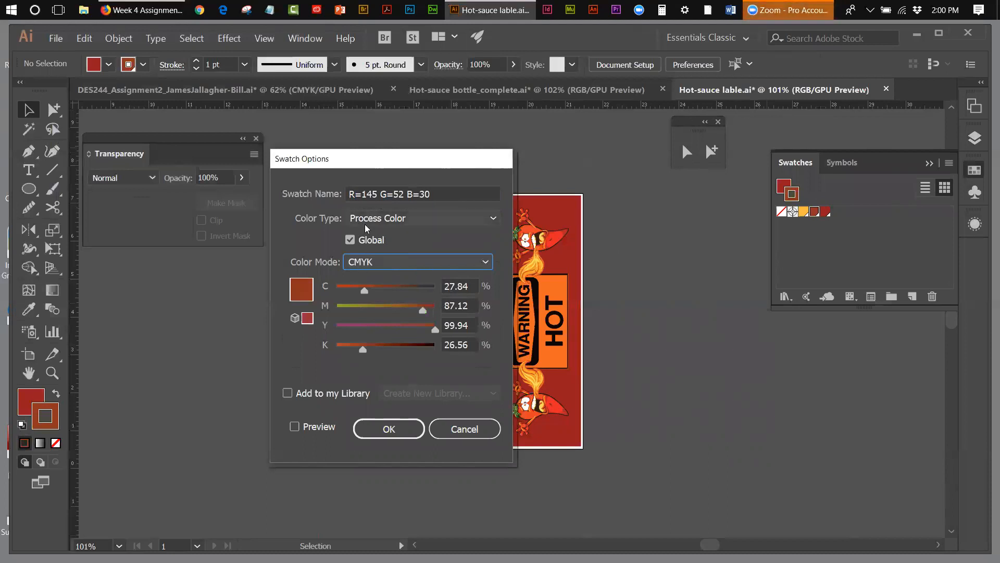
left_click(391, 429)
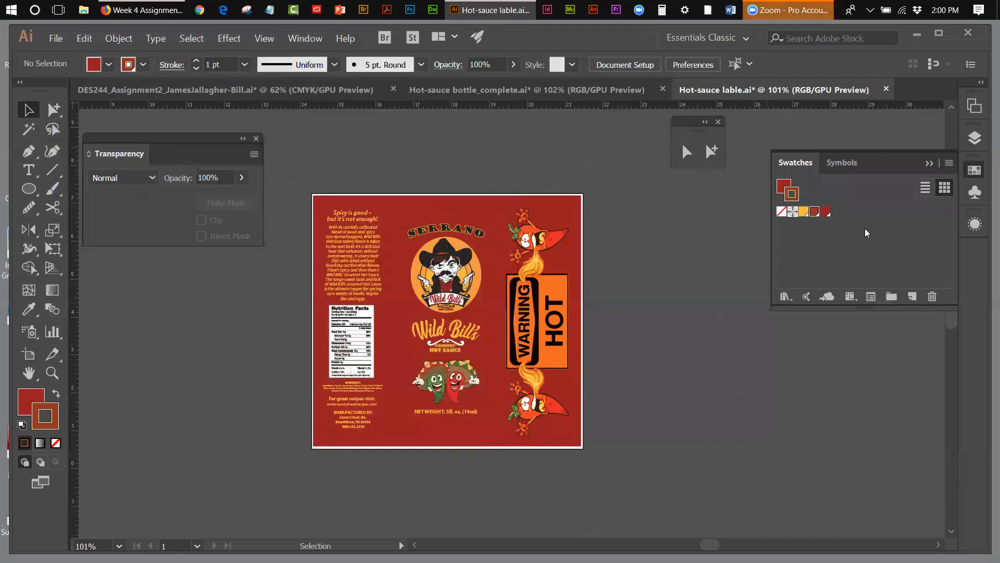
- Set the dark red global swatch's color mode to CMYK and accept the swatch options
double_click(827, 211)
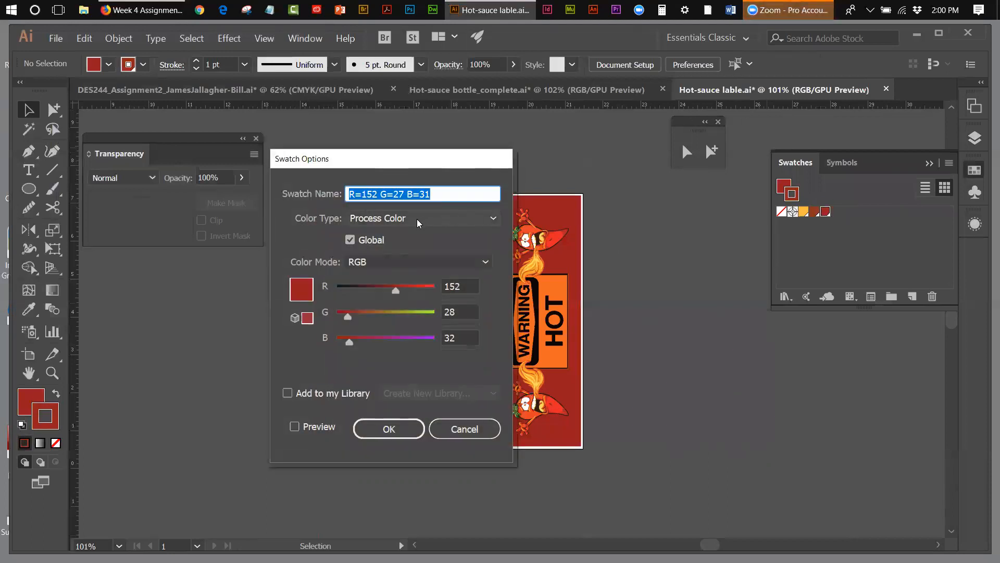
left_click(394, 263)
left_click(390, 333)
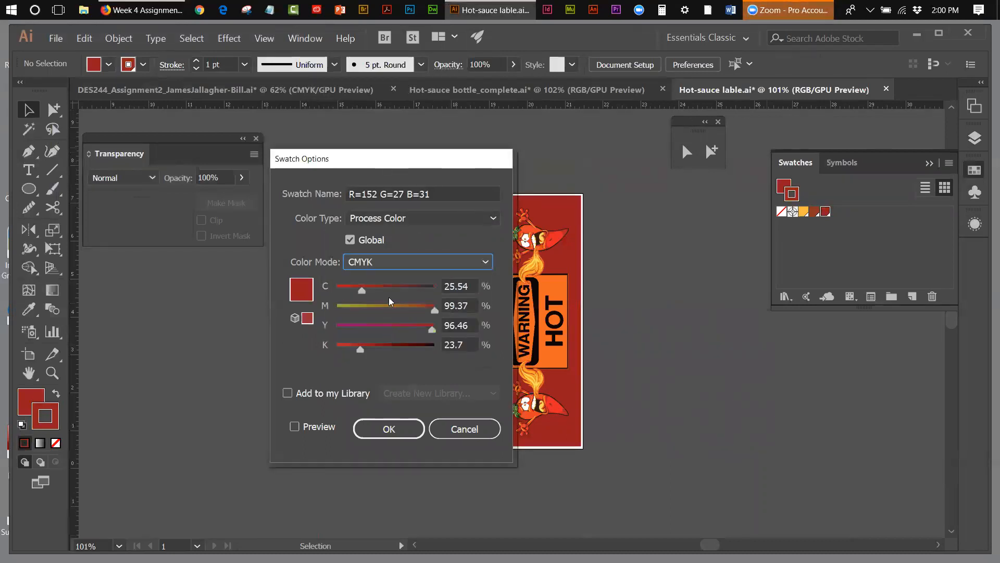
left_click(418, 433)
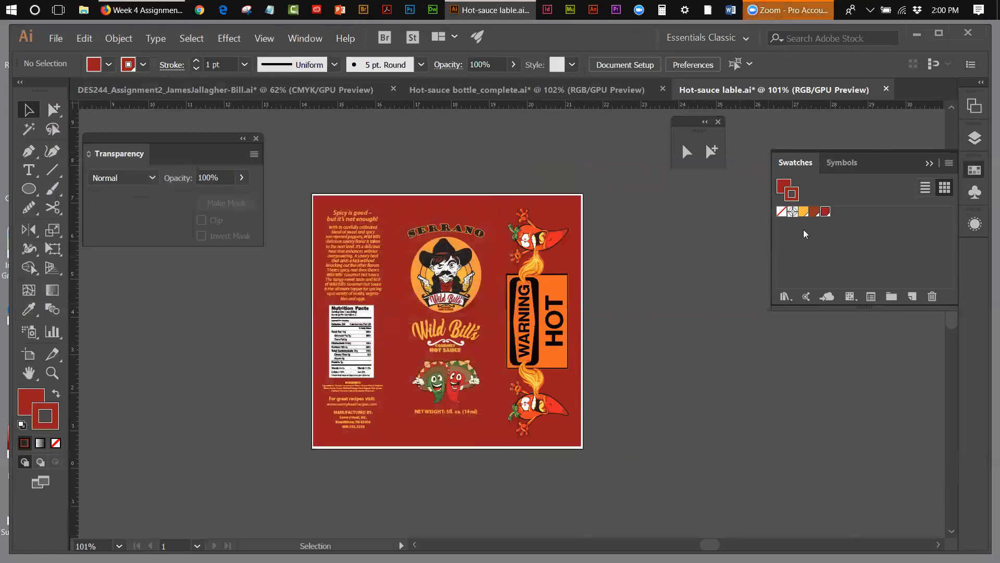
- Review the color type choices for the yellow-orange swatch, then accept its options as Process Color
double_click(804, 211)
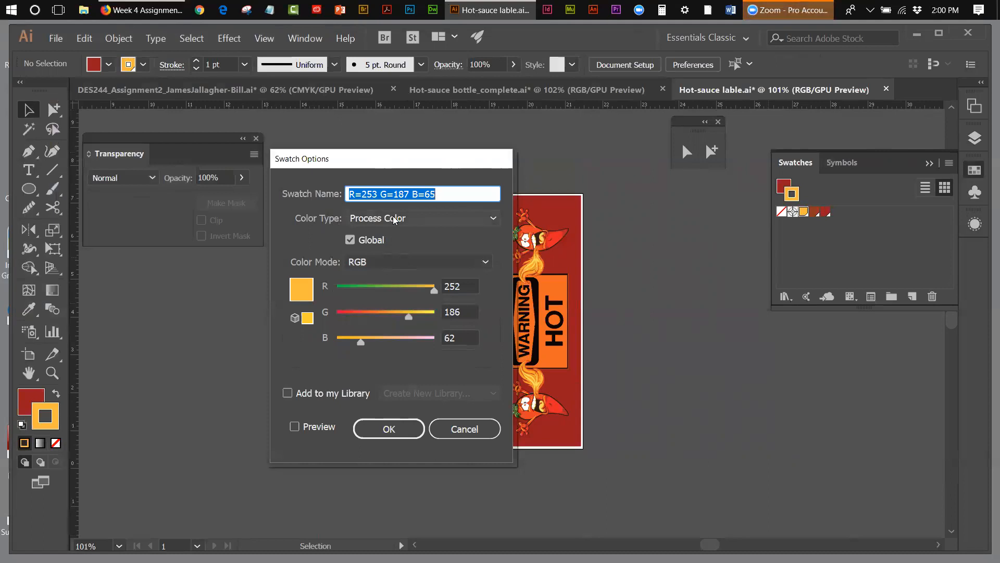
left_click(496, 217)
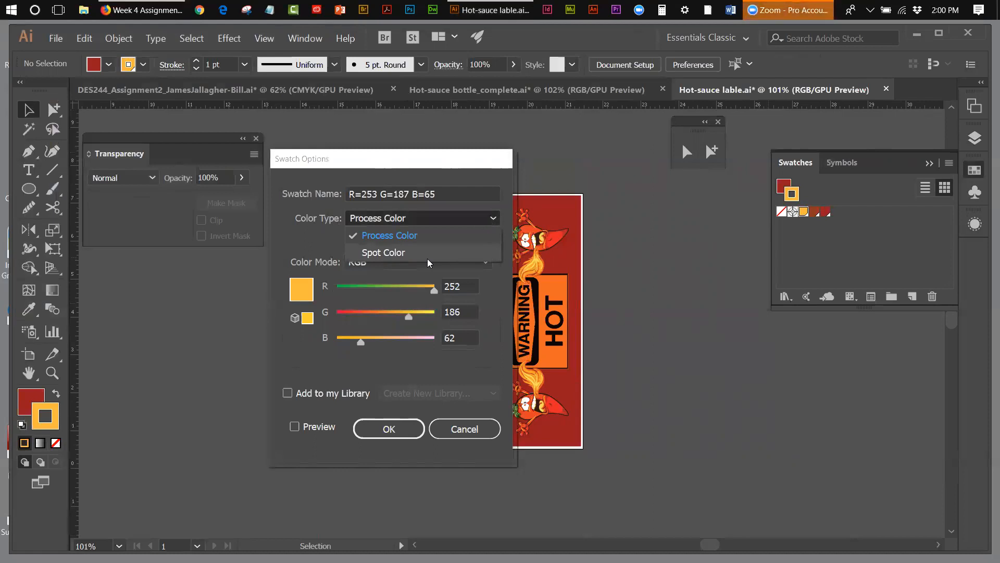
left_click(459, 241)
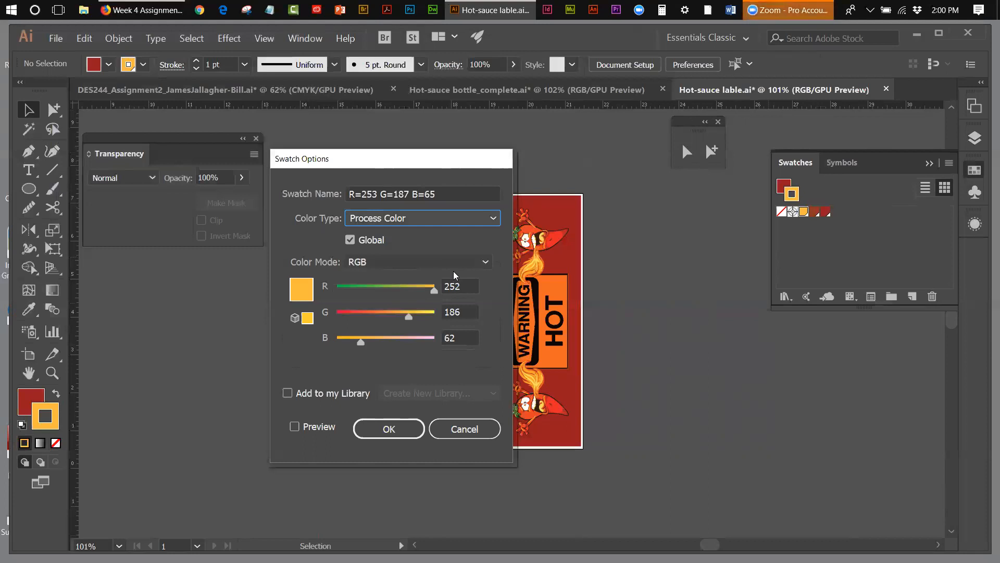
left_click(390, 434)
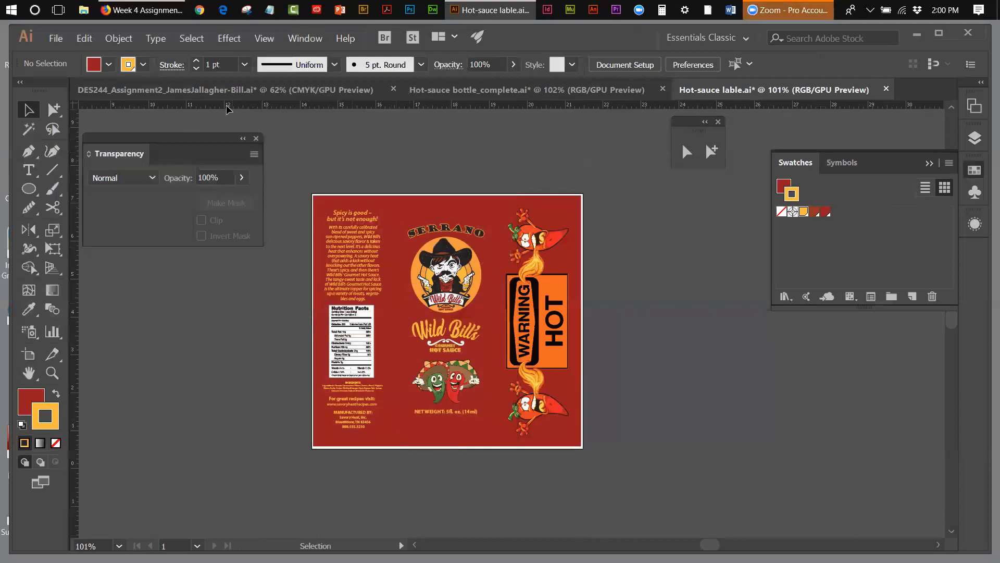
- Save a copy of the label in the Week 4 folder as an Adobe PDF named "Hot-sauce lable"
left_click(56, 39)
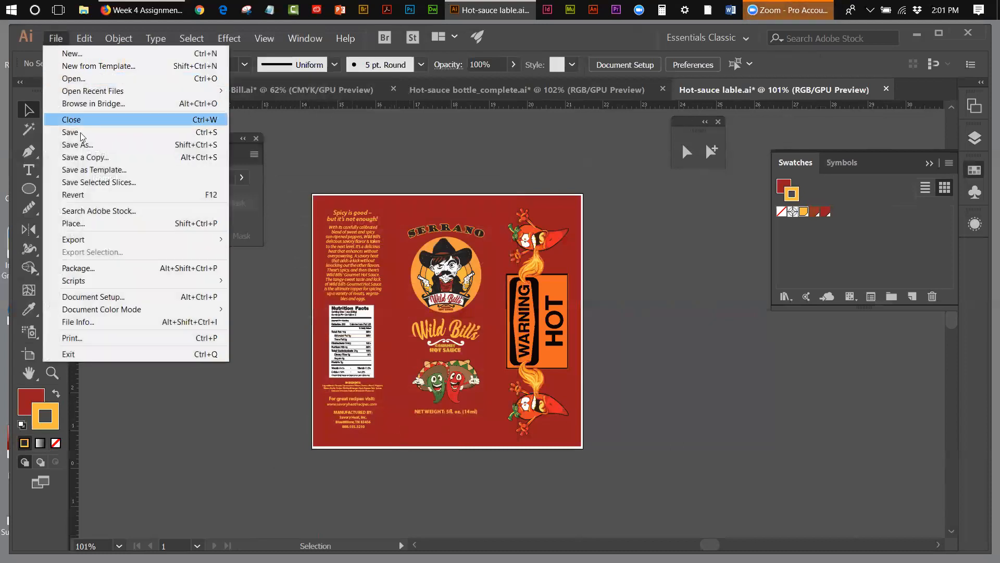
left_click(85, 159)
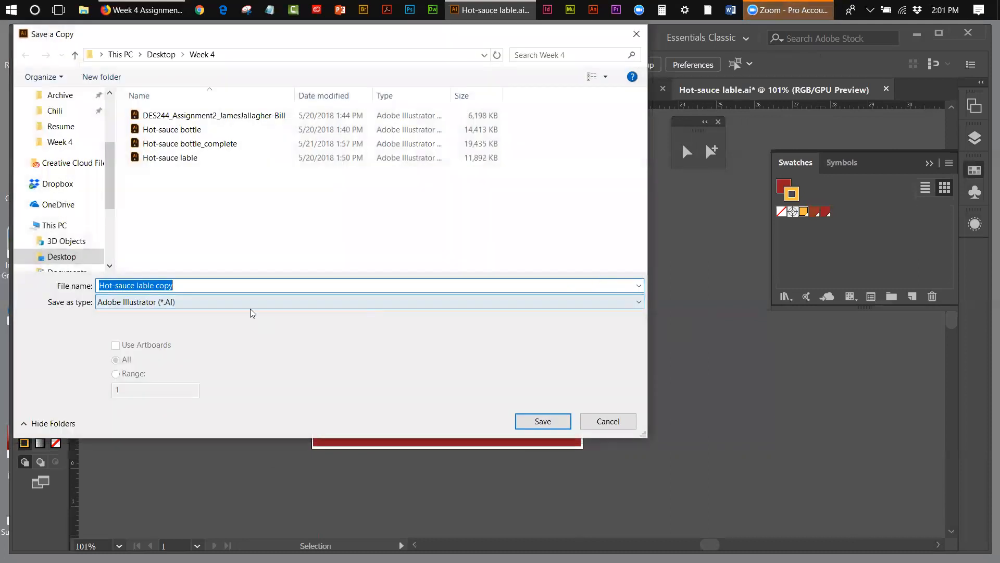
left_click(191, 302)
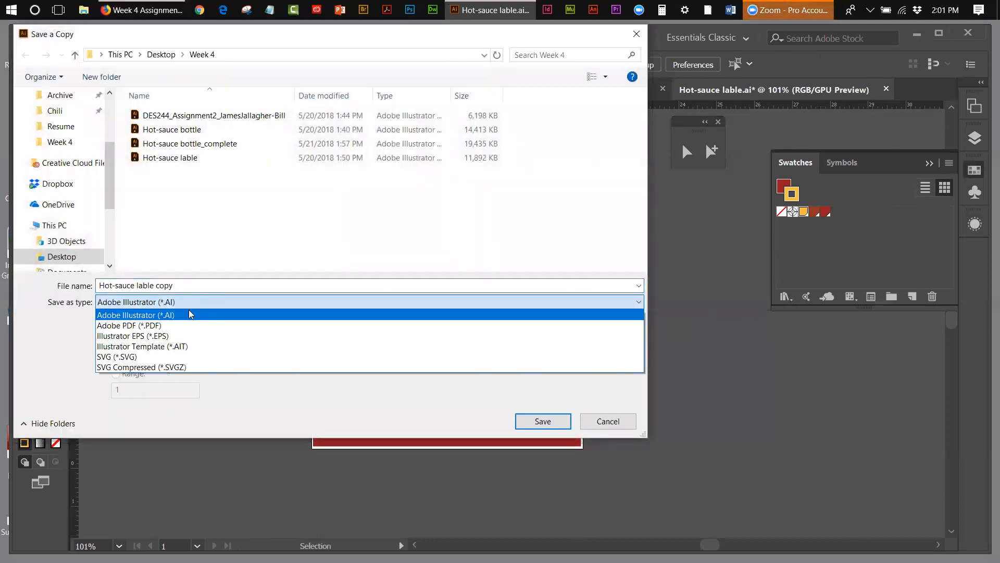
left_click(126, 326)
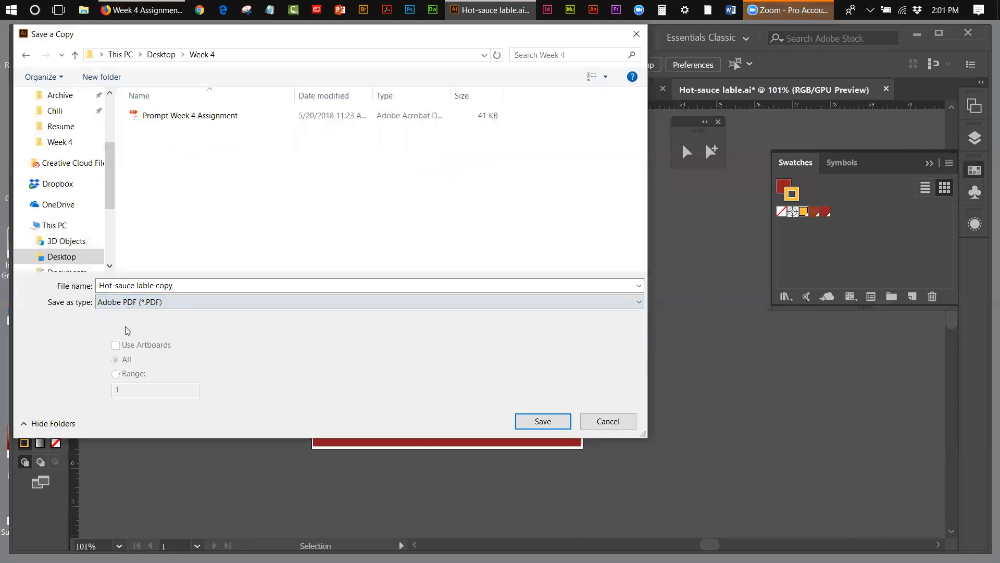
left_click(176, 286)
left_click_drag(157, 286, 184, 297)
key("BackSpace")
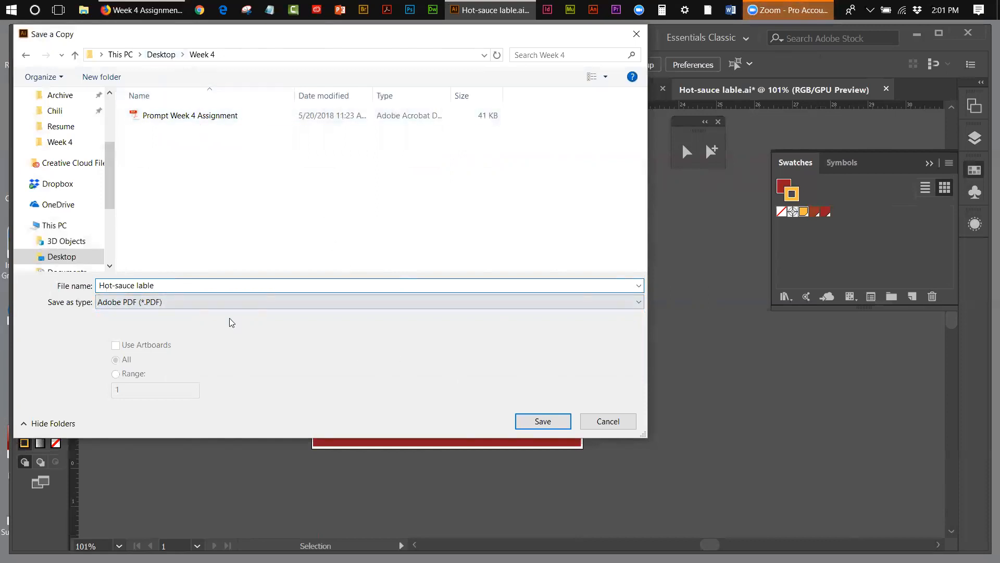
left_click(543, 421)
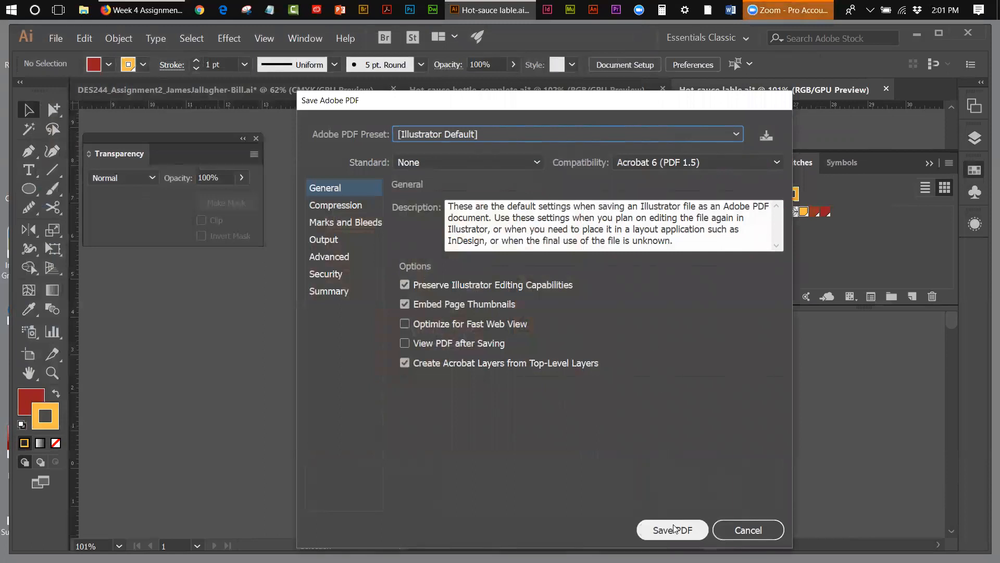
- Review the Adobe PDF presets and save the PDF copy with the [Illustrator Default] preset
left_click(468, 134)
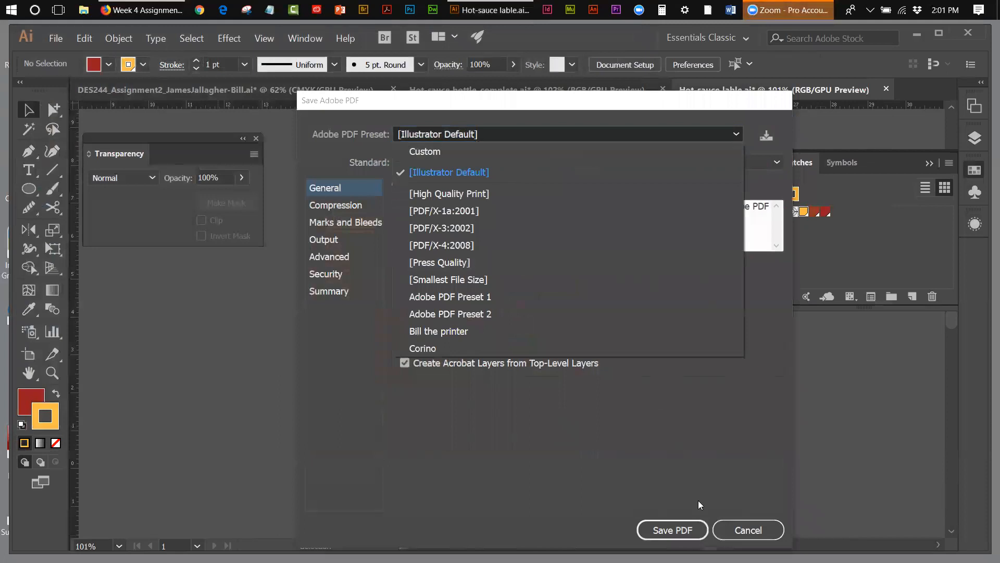
left_click(685, 530)
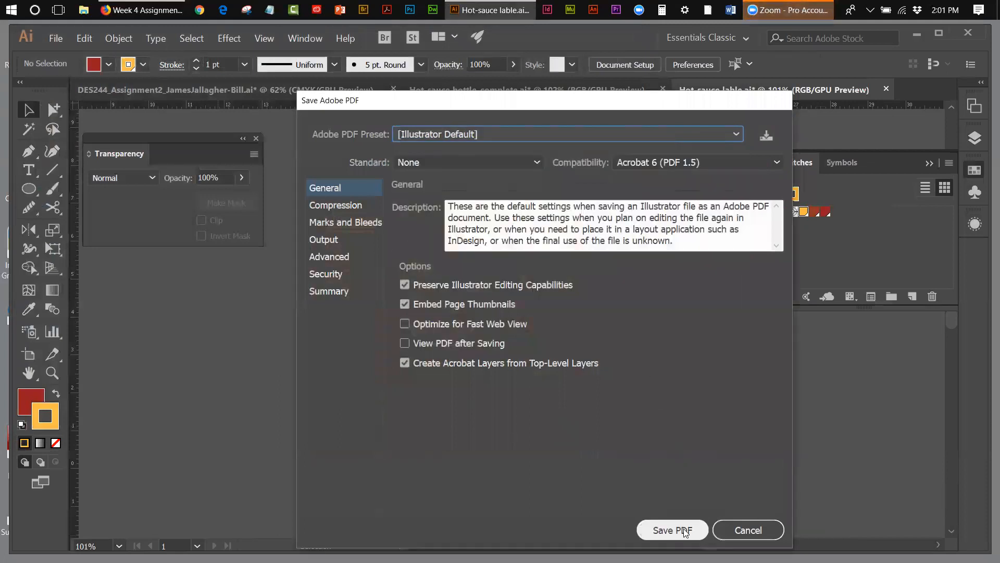
left_click(685, 532)
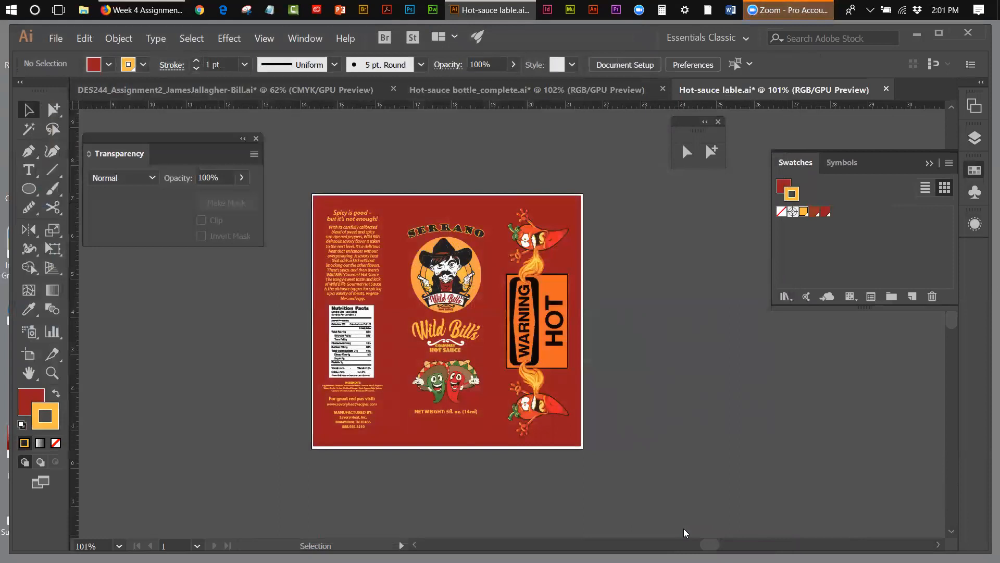
- Save the label as an Illustrator EPS file named "Hot-sauce lable", using the Illustrator CC EPS version with default options
left_click(56, 38)
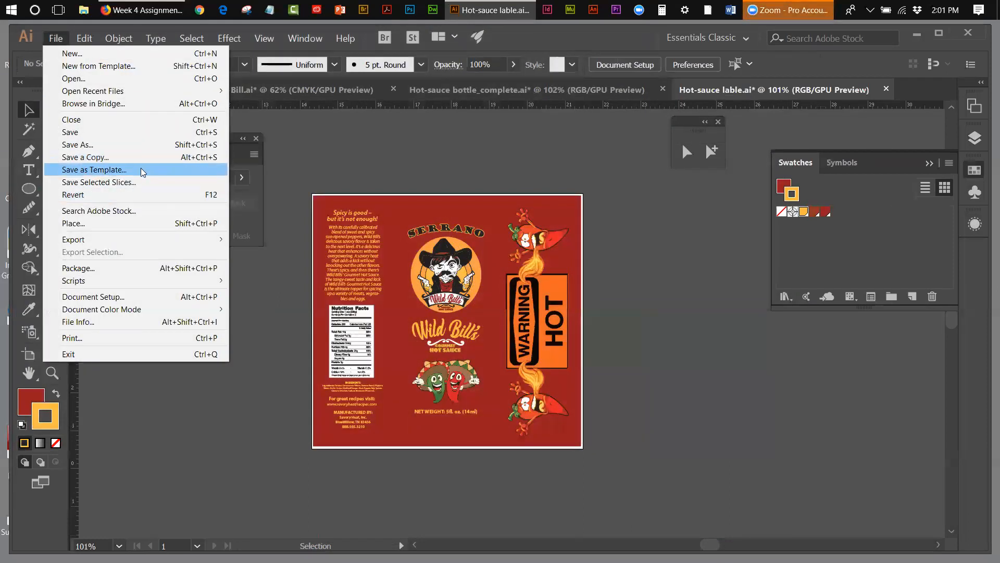
left_click(91, 145)
left_click(159, 302)
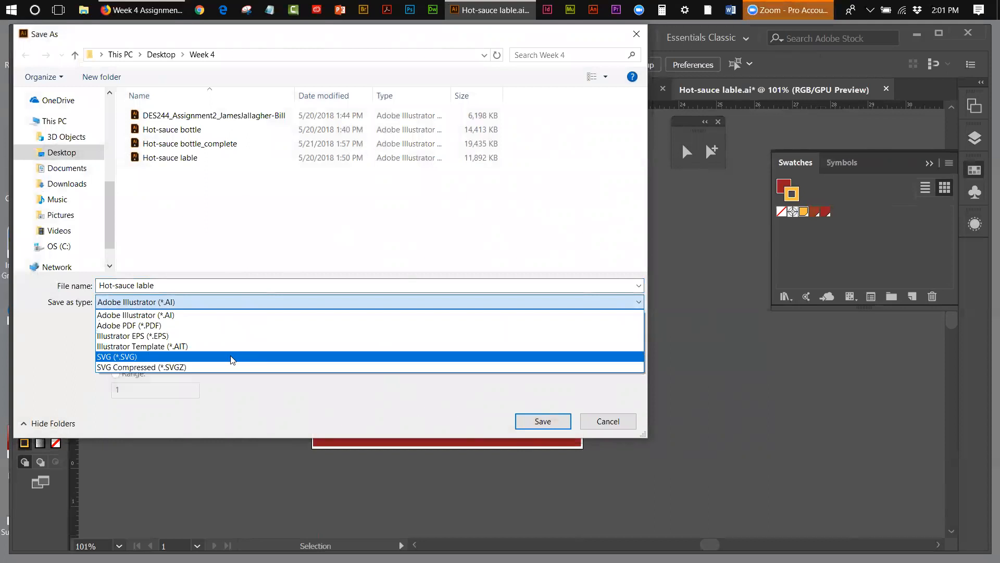
left_click(148, 338)
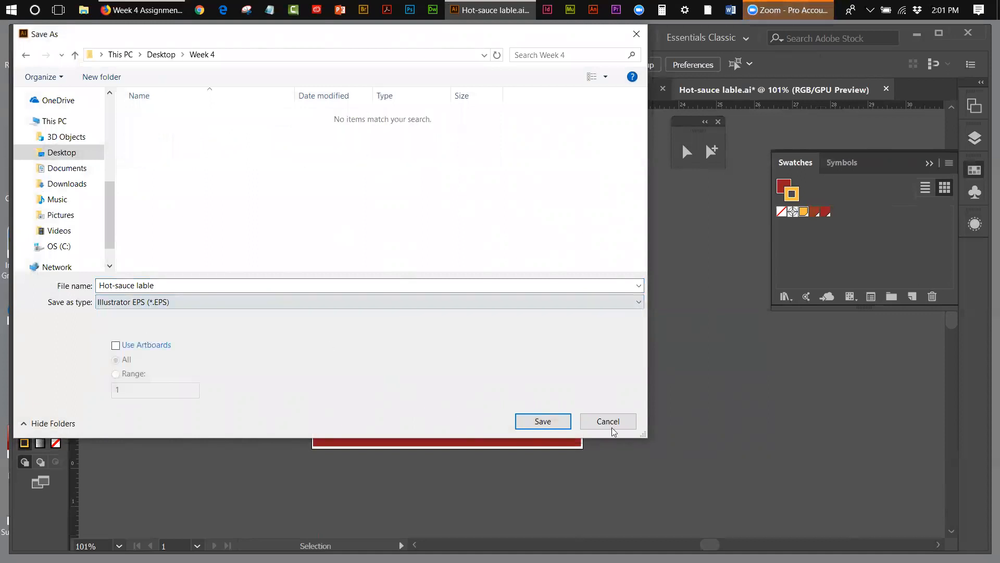
left_click(535, 421)
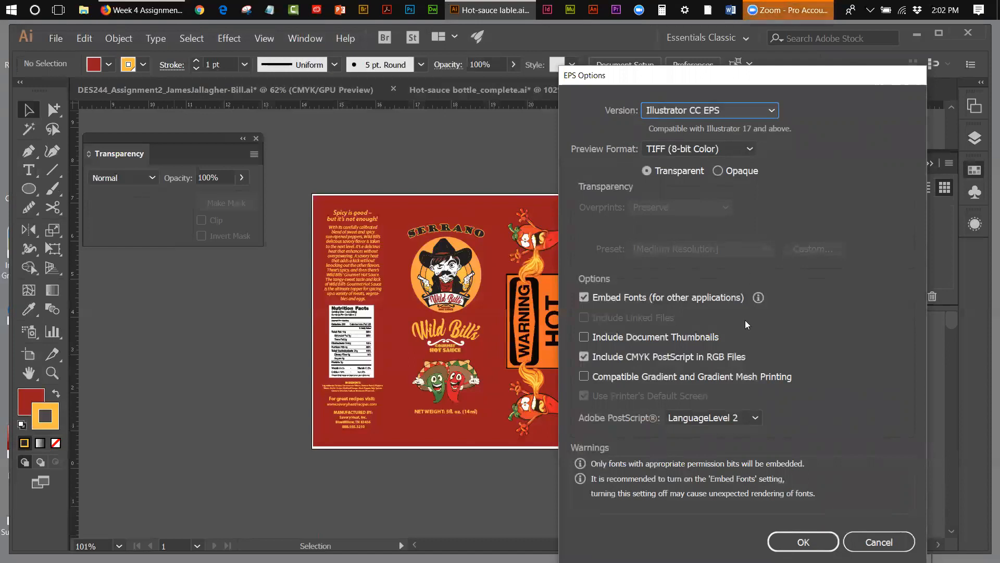
left_click(803, 541)
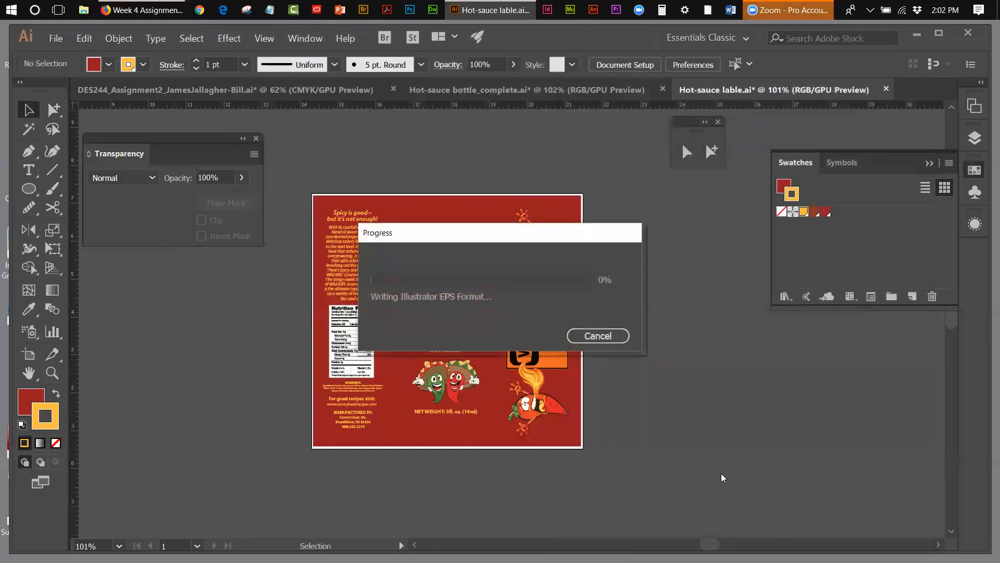
- Go to the desktop and open the Week 4 folder to check the saved label files
left_click(921, 33)
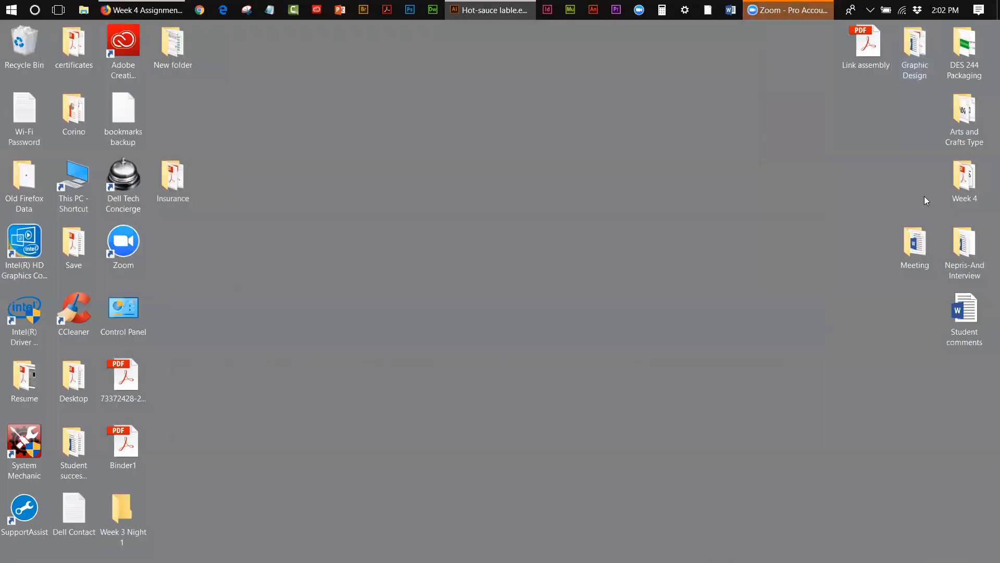
left_click(961, 180)
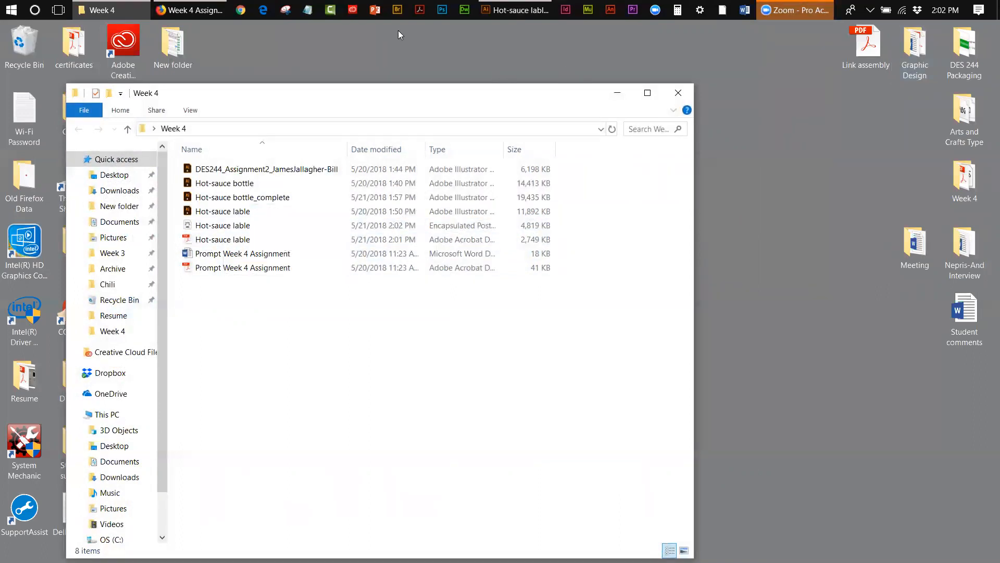
- Launch InDesign, check the label in Illustrator while it loads, and return to InDesign
left_click(565, 13)
left_click(515, 12)
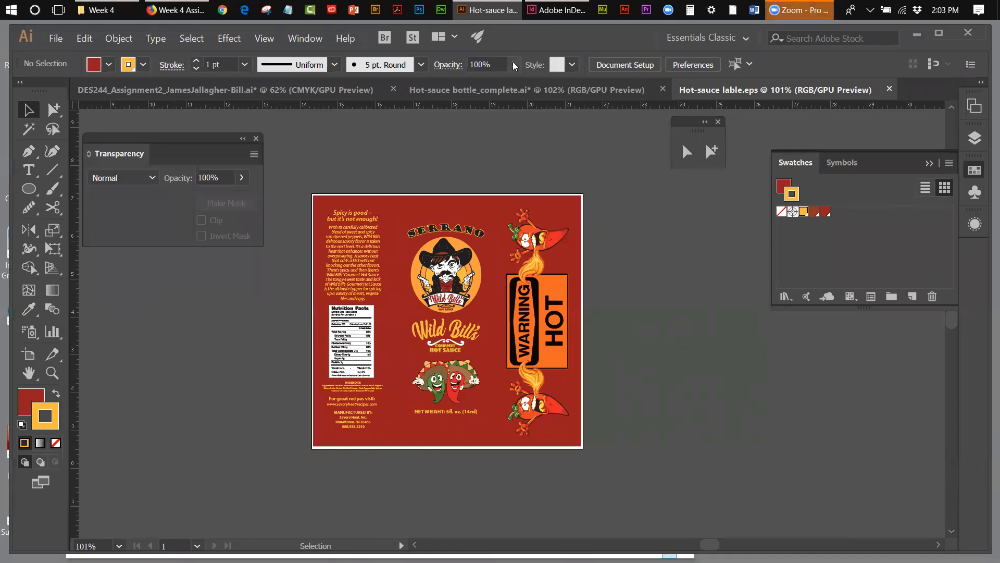
left_click(572, 11)
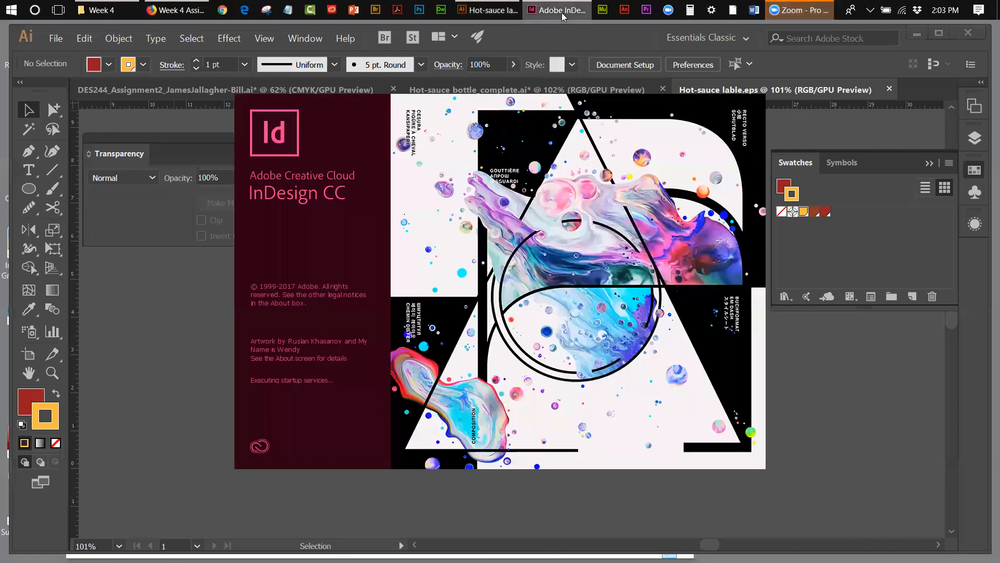
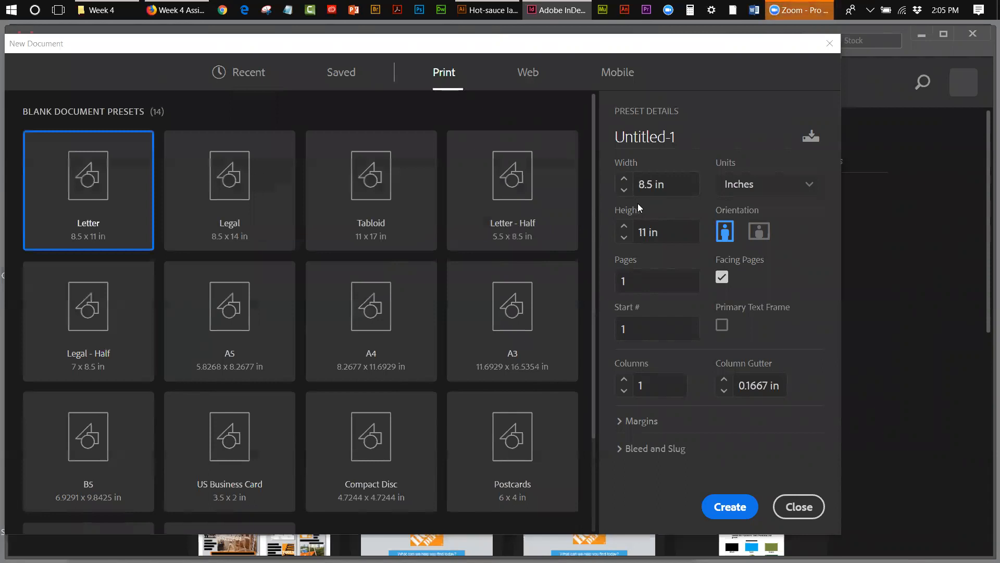
- Set the new print document's width to 6.8211 in and height to 6.3205 in, and turn off facing pages
left_click_drag(653, 188, 642, 187)
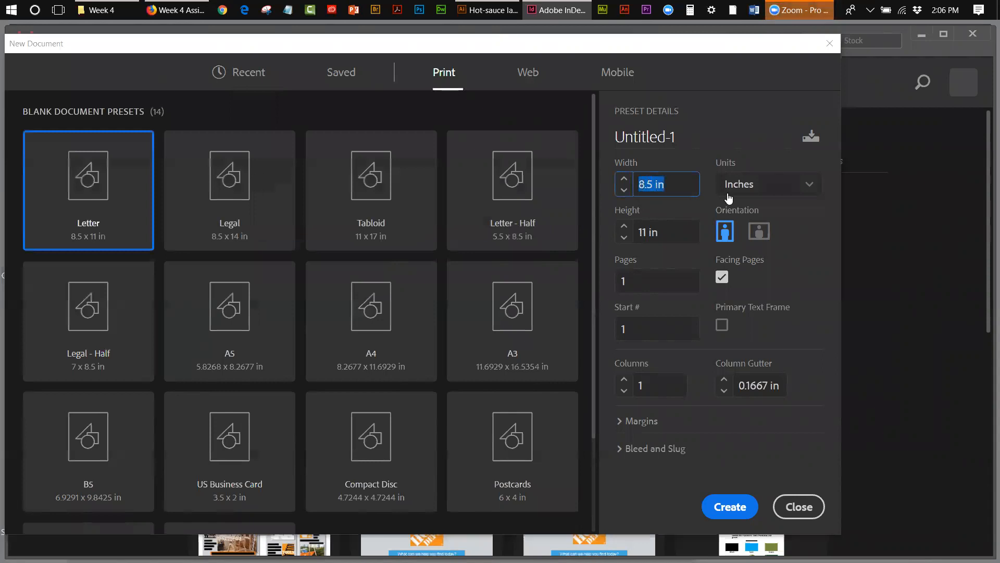
type("6.8211")
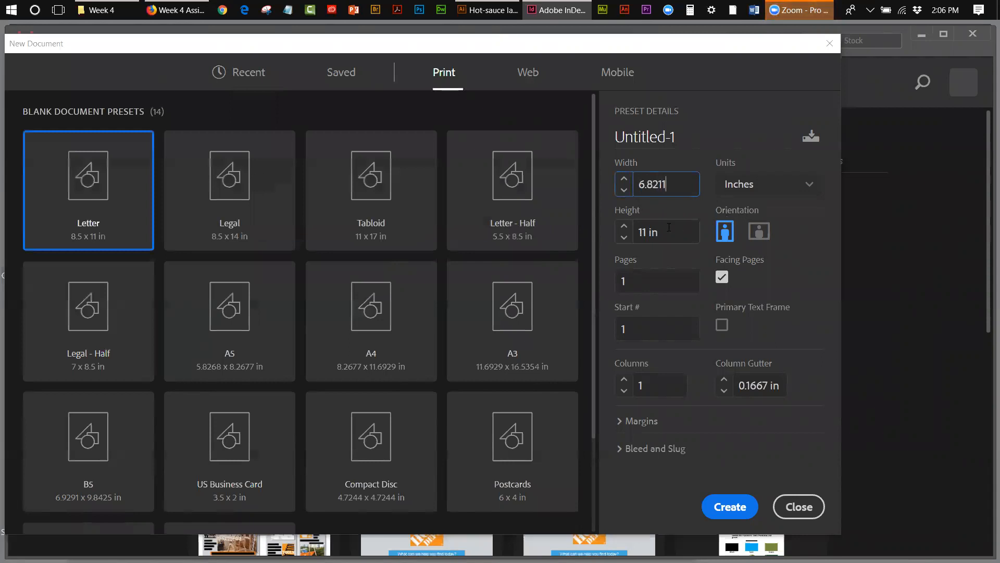
left_click(642, 236)
double_click(647, 232)
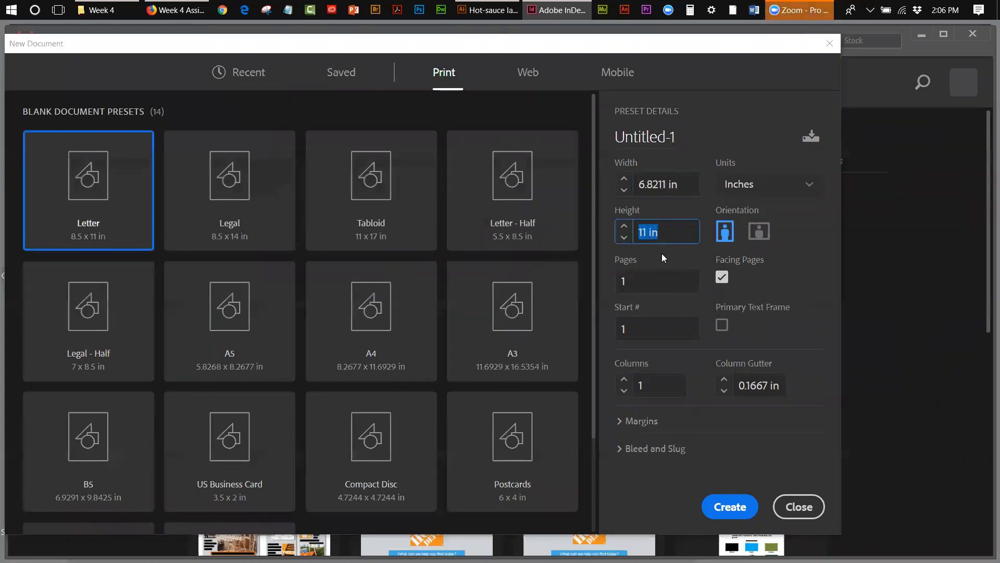
type("6.3205")
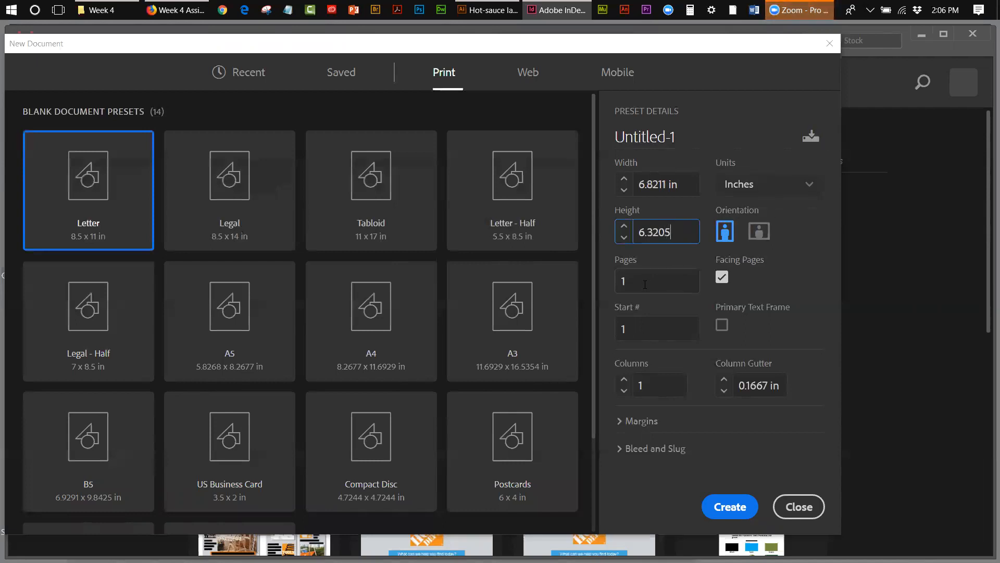
left_click(722, 279)
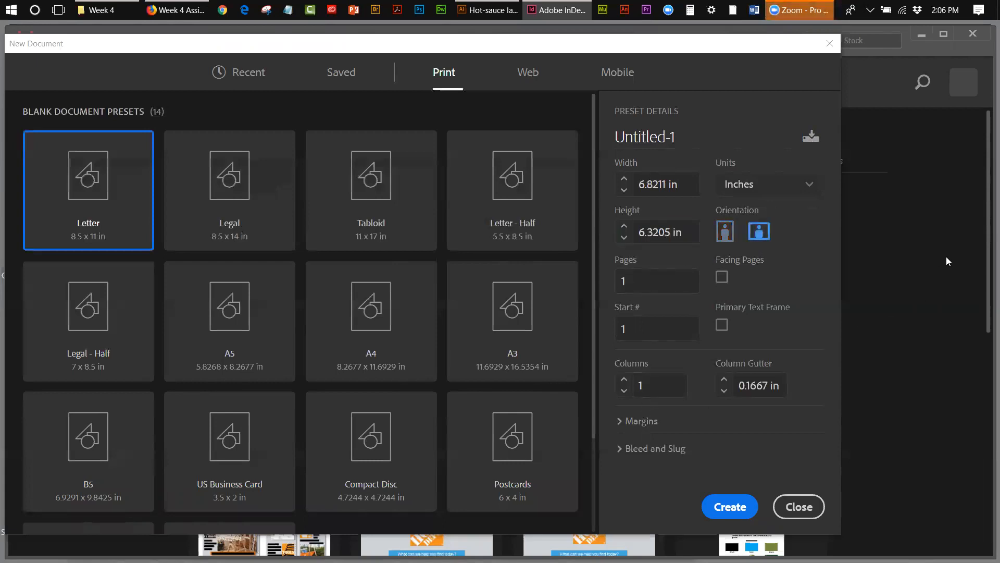
- Set the new document's linked margins to 0 in on all four sides
left_click(620, 422)
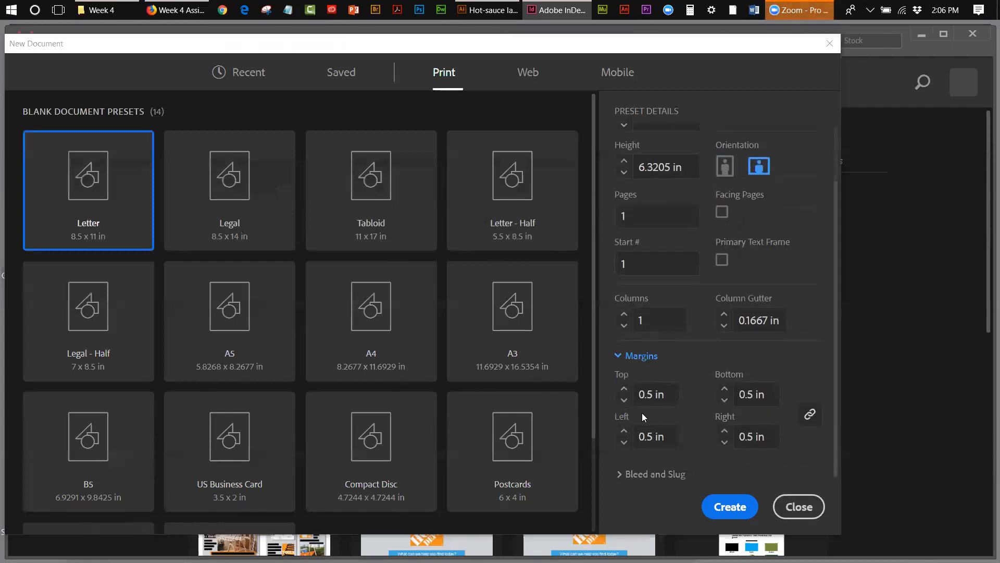
left_click(648, 395)
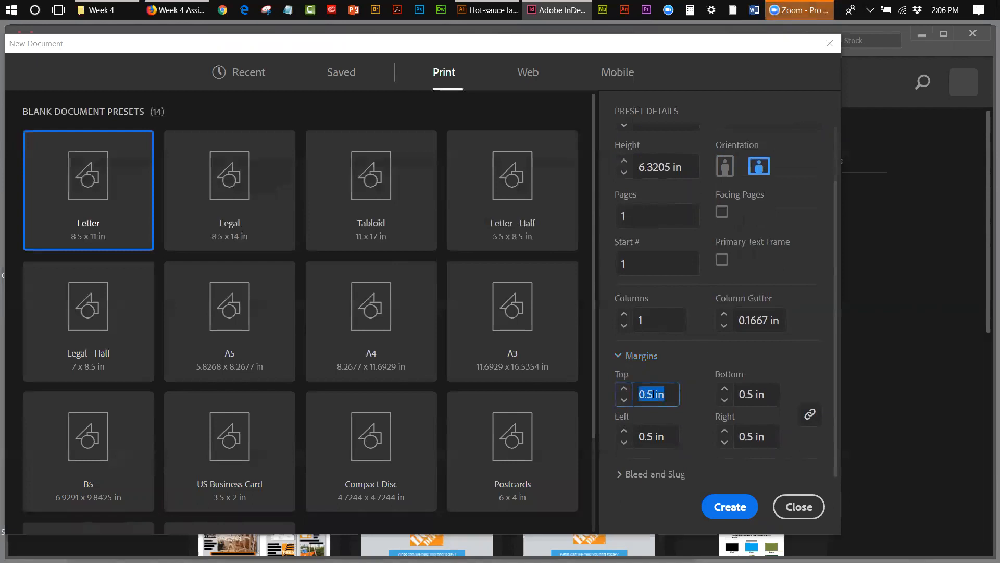
left_click_drag(654, 395, 631, 397)
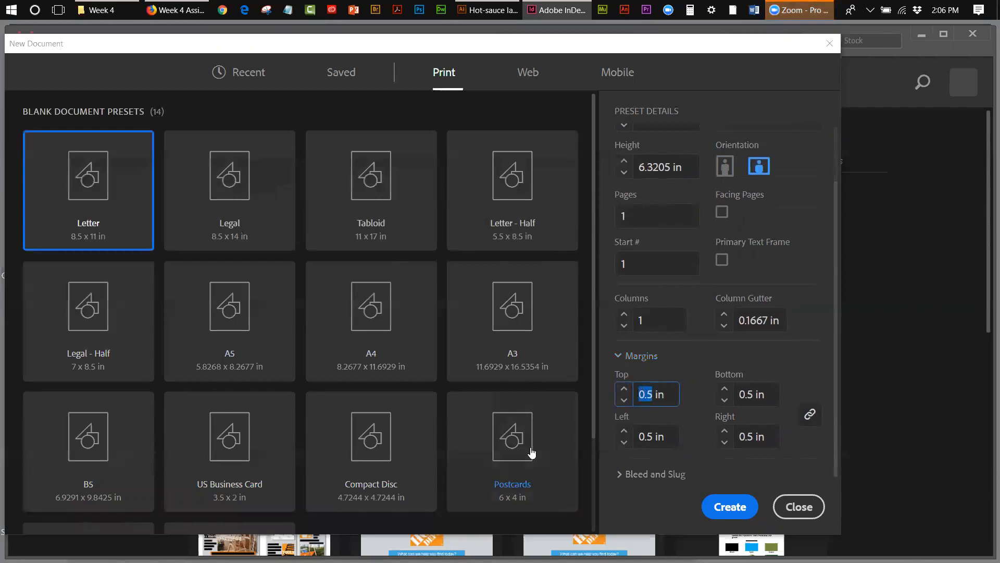
type("0")
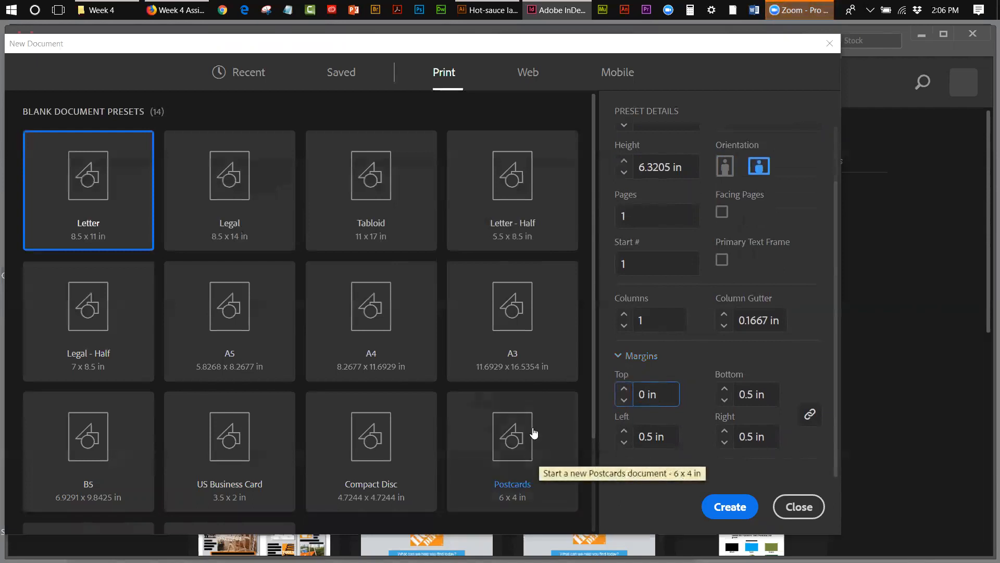
left_click(685, 426)
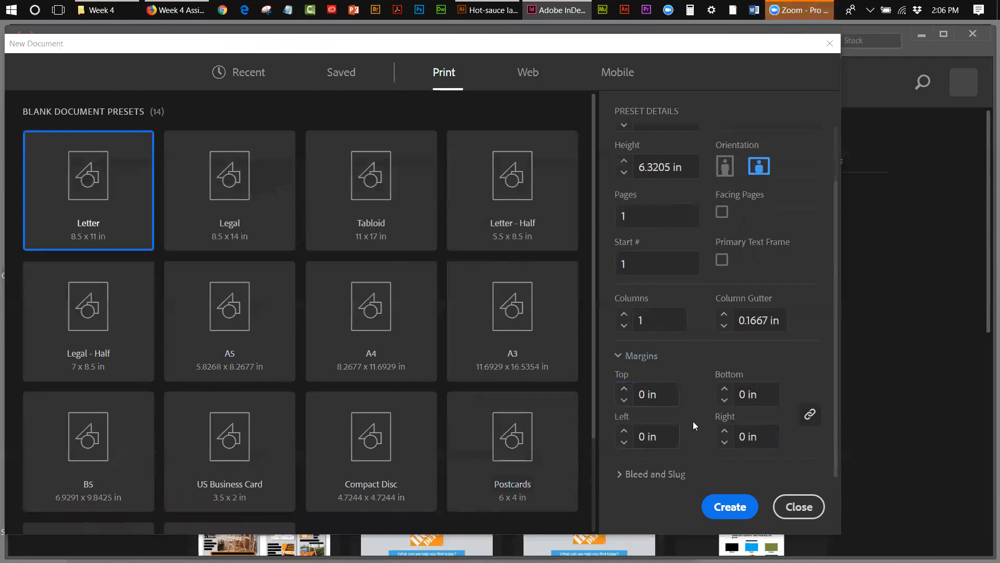
- Expand the new document's bleed and slug settings and set the top slug to 0.5 in
left_click(620, 474)
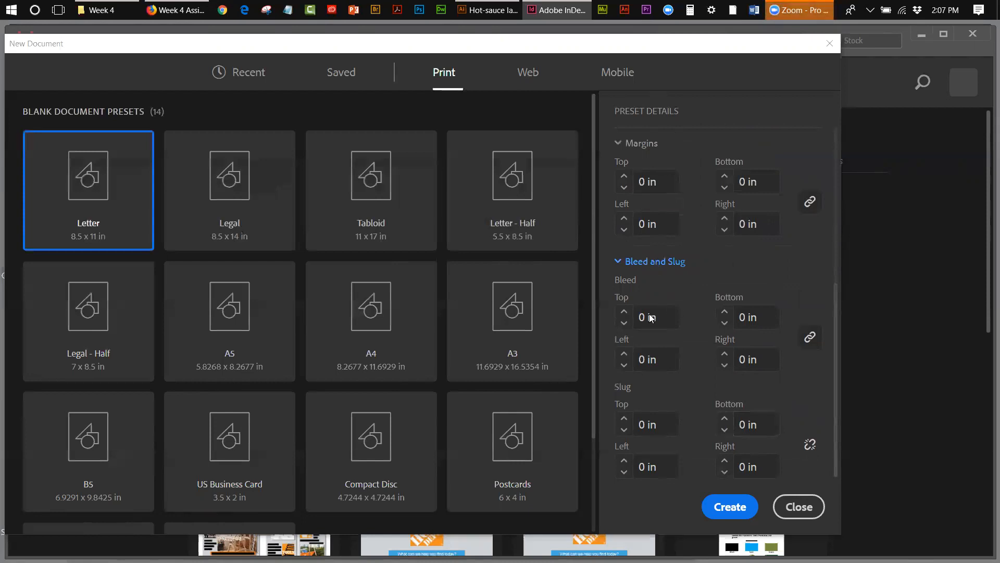
double_click(644, 425)
type(".5")
- Set the linked bleed to 0.125 in on all four sides and create the document
left_click(641, 316)
left_click(644, 317)
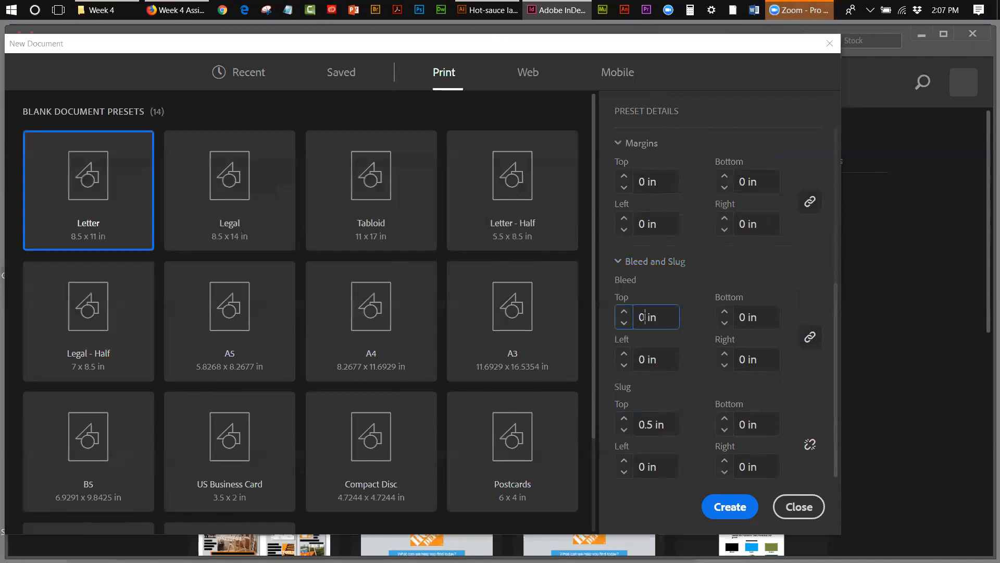
double_click(640, 317)
type(".125")
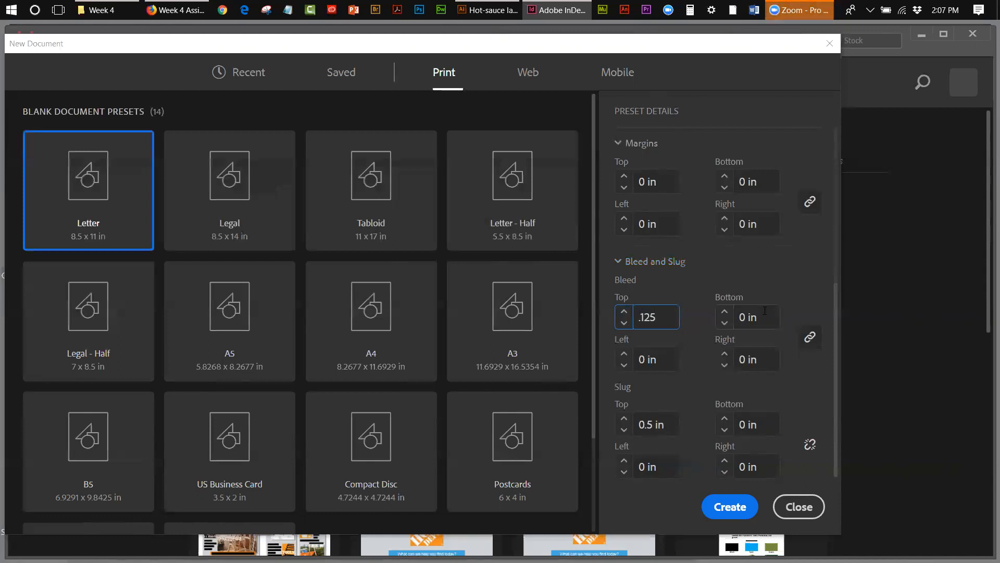
key("Tab")
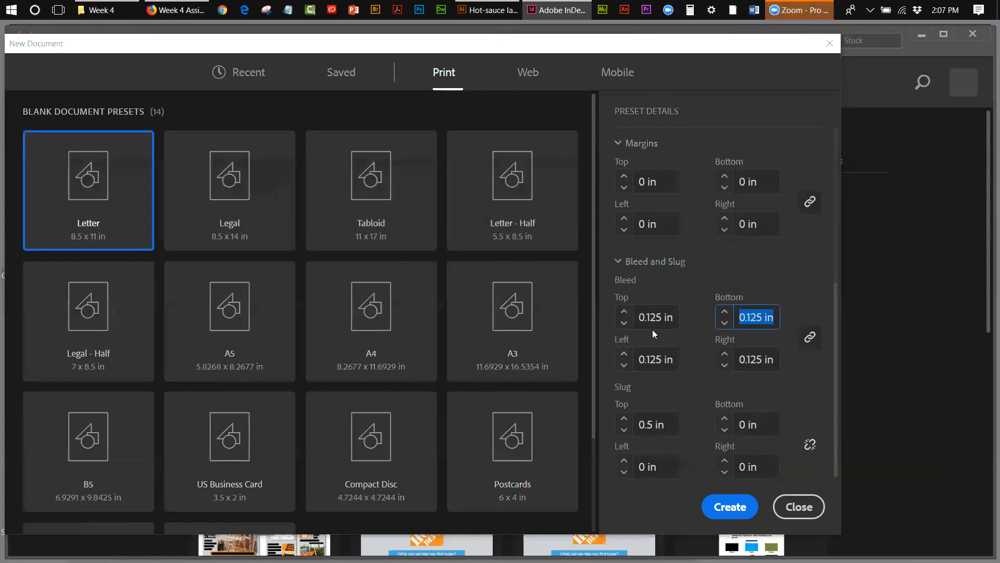
left_click(749, 512)
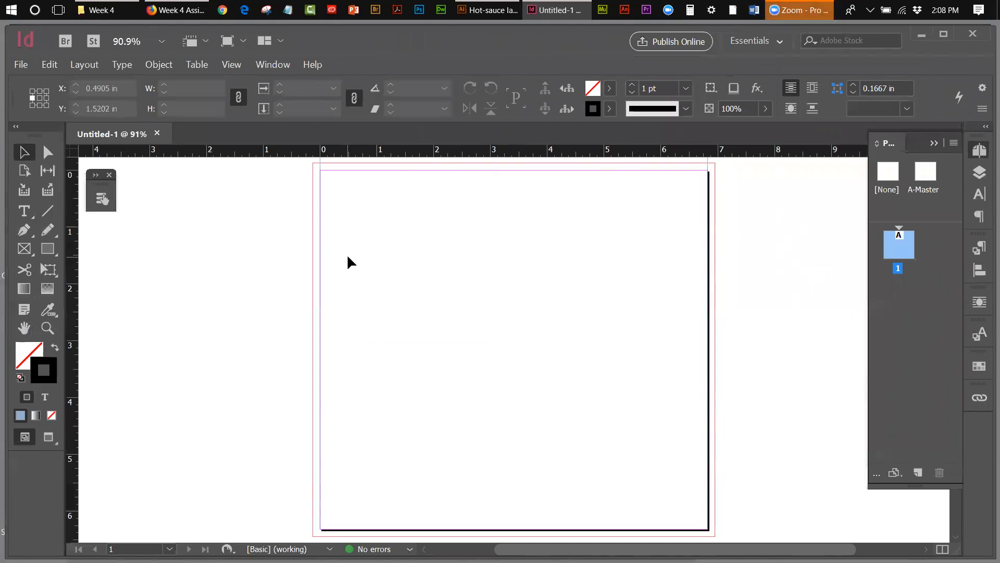
- Hide the document's guides and show them again to compare the page edge with the bleed lines
left_click(231, 65)
mouse_move(286, 292)
left_click(456, 293)
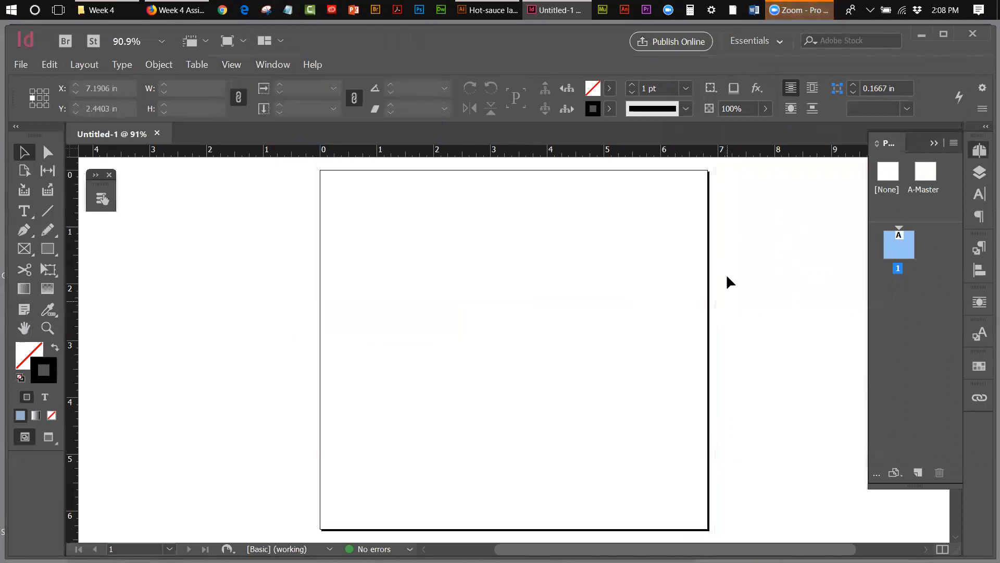
left_click(232, 65)
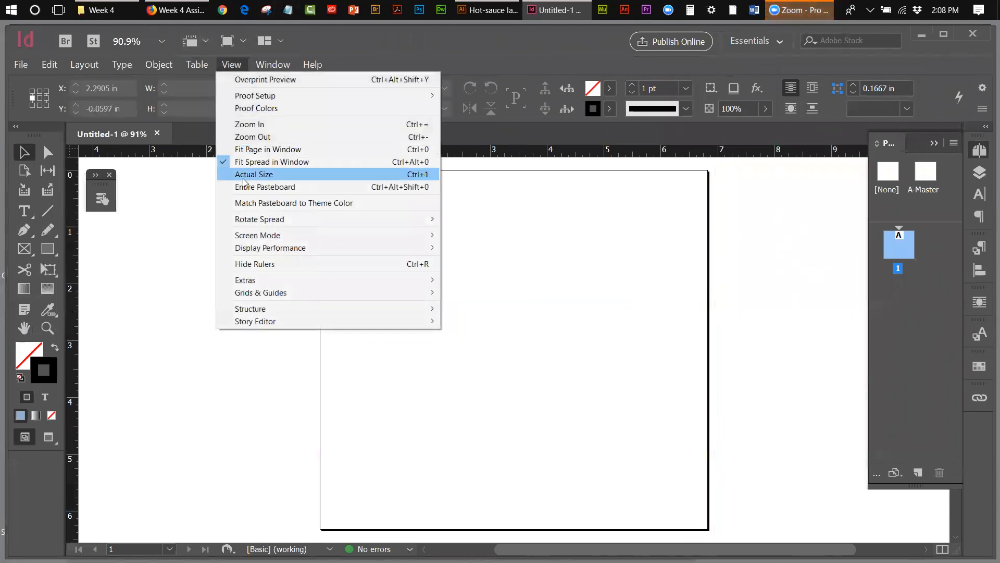
mouse_move(252, 293)
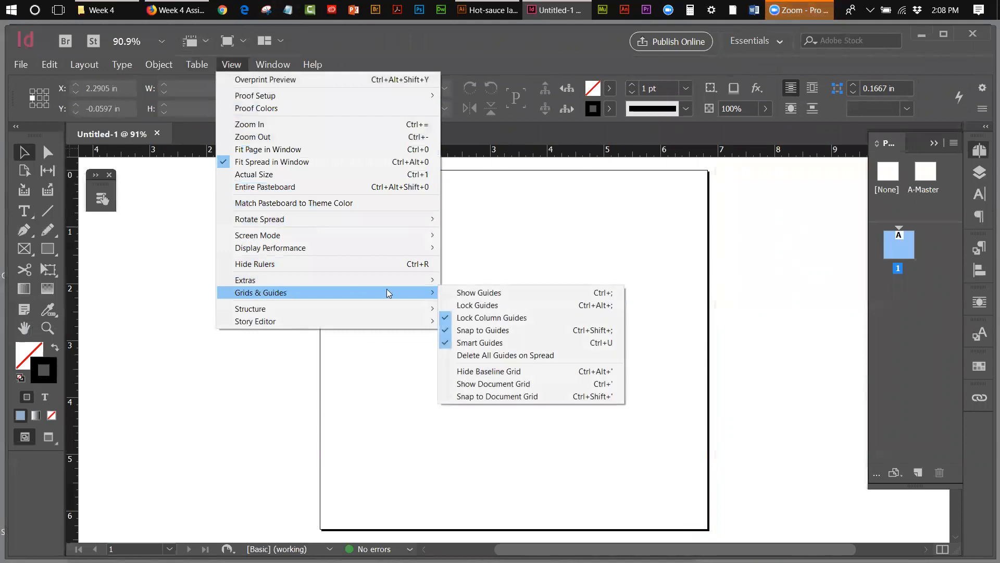
left_click(528, 291)
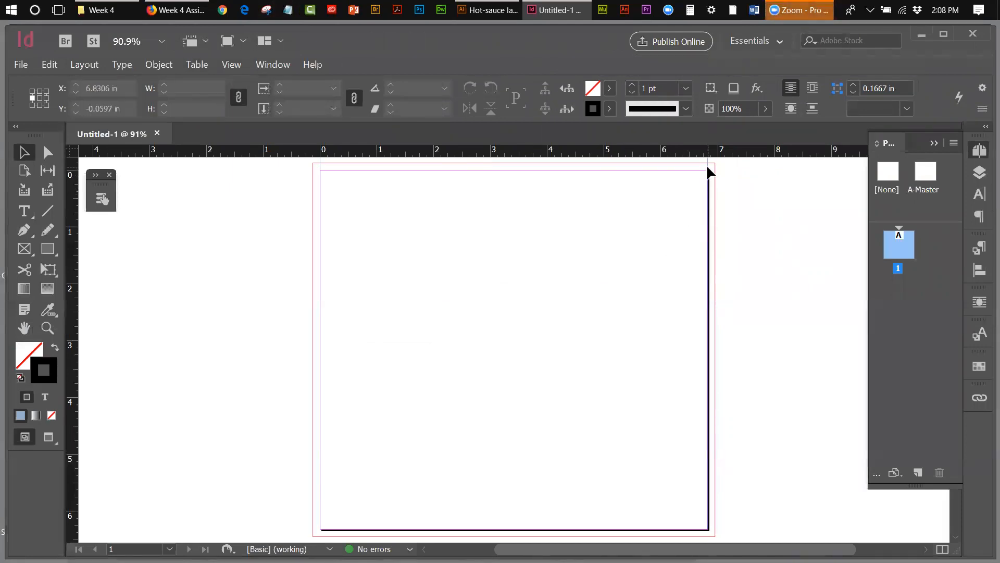
- Link the slug values in the document setup to apply the 0.5 in top slug to all four sides
left_click(21, 64)
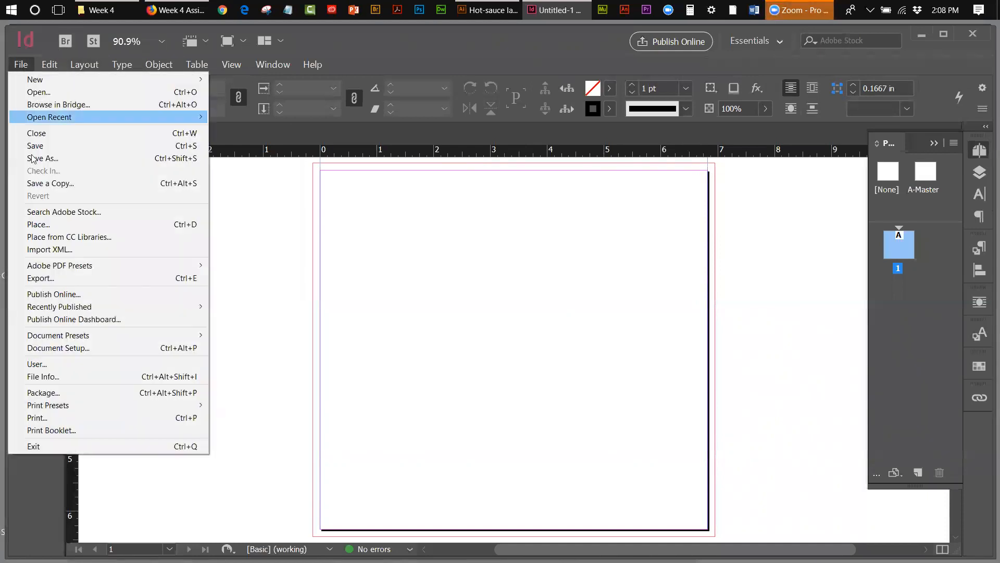
left_click(46, 347)
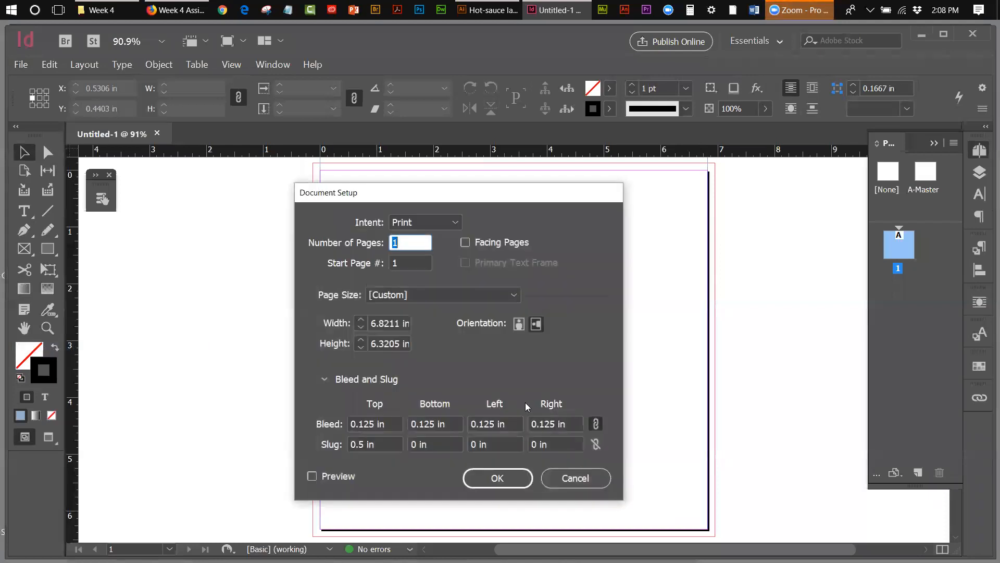
left_click(596, 443)
left_click(499, 483)
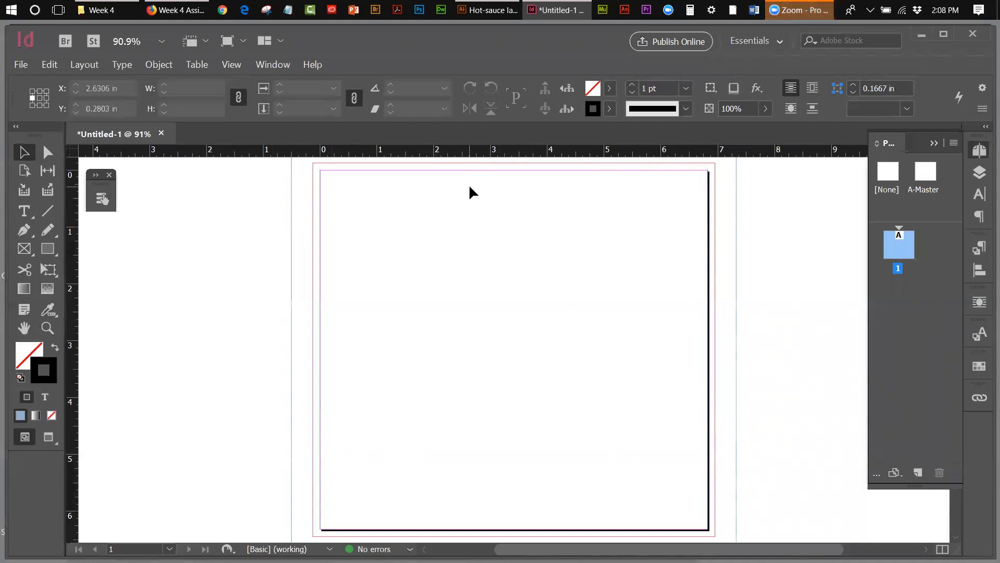
- Switch to the box packaging document in Illustrator and move the Transparency panel clear of the box artwork
left_click(487, 10)
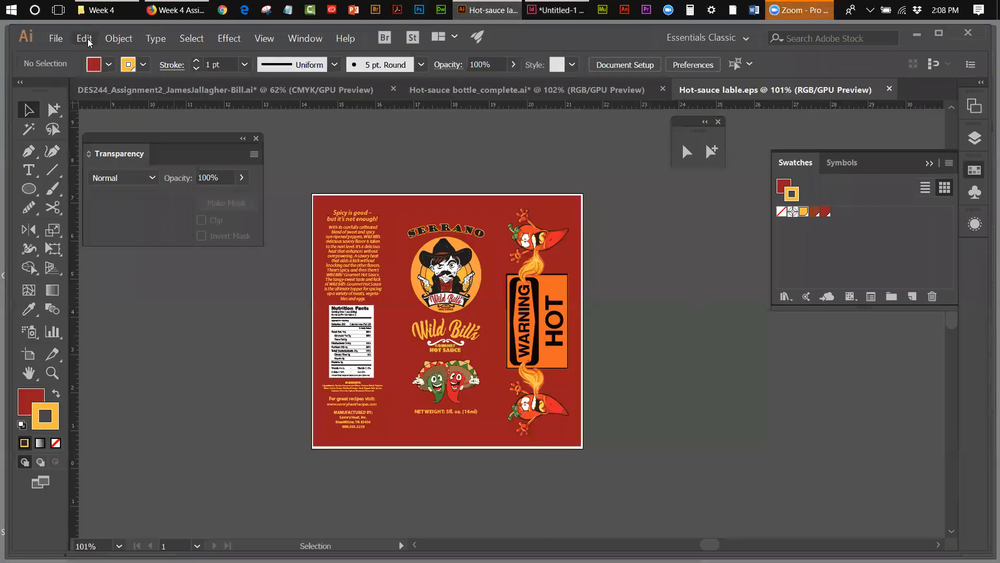
left_click(161, 89)
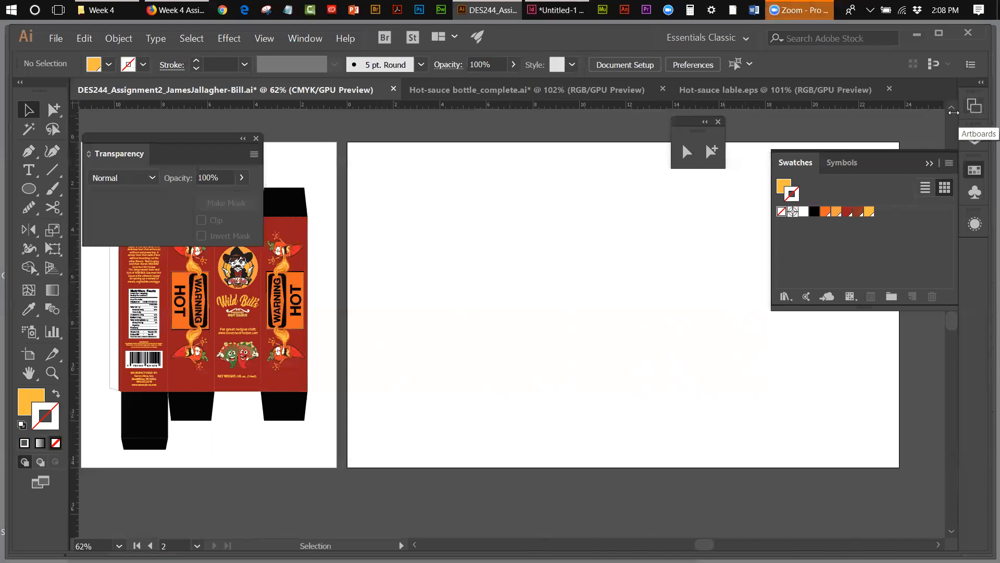
left_click_drag(156, 138, 471, 148)
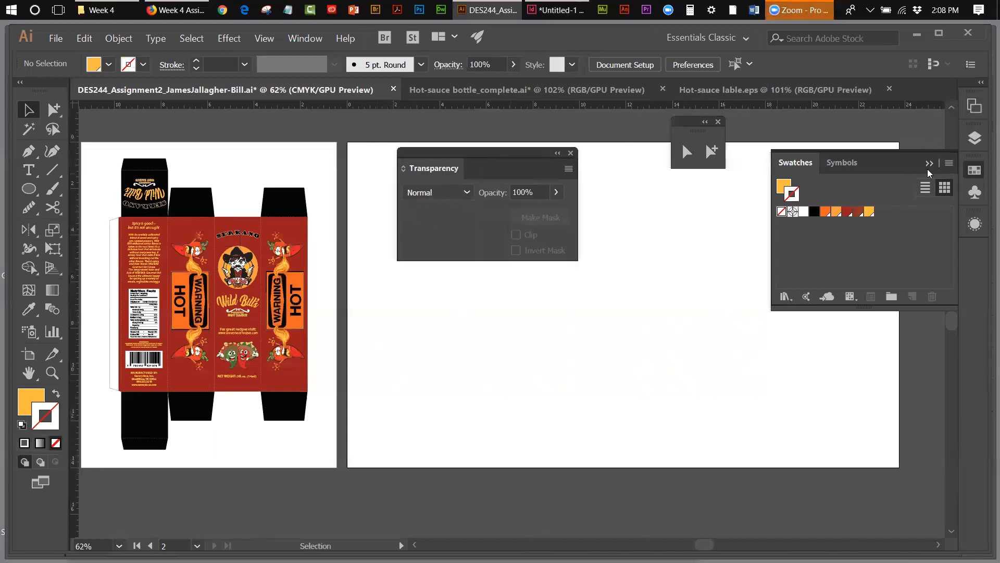
- Hide the graphics and background layers of the box document, keeping the folds and DIELINE layers shown
left_click(975, 138)
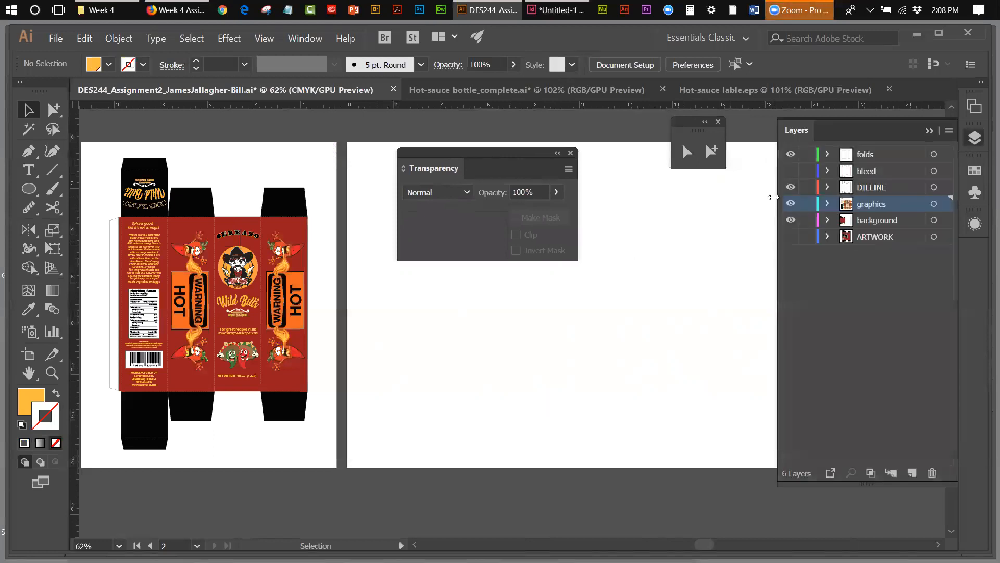
left_click(791, 203)
left_click(791, 220)
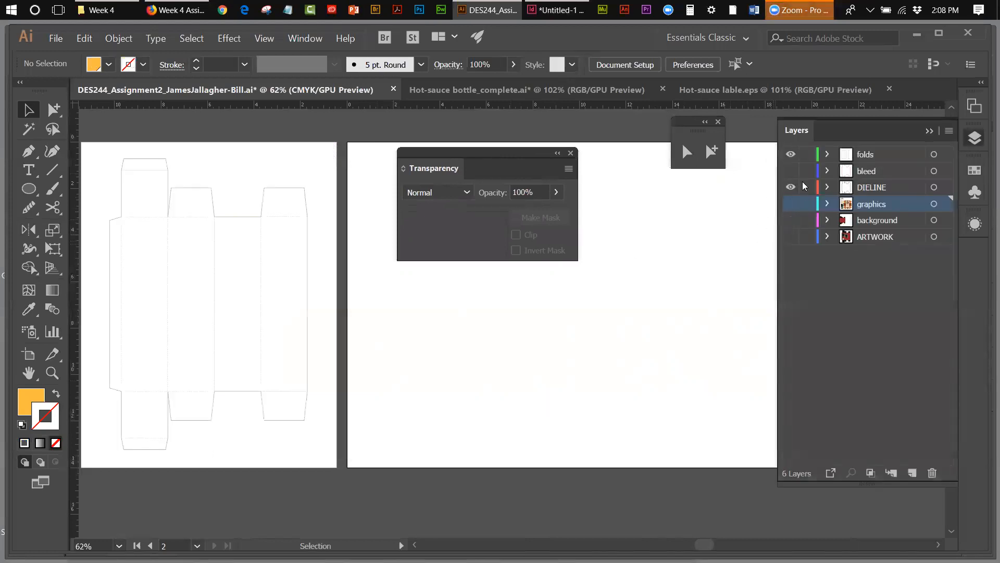
- Show the bleed layer and move its outline from the blank artboard onto the box dieline so it surrounds the dieline
left_click(791, 171)
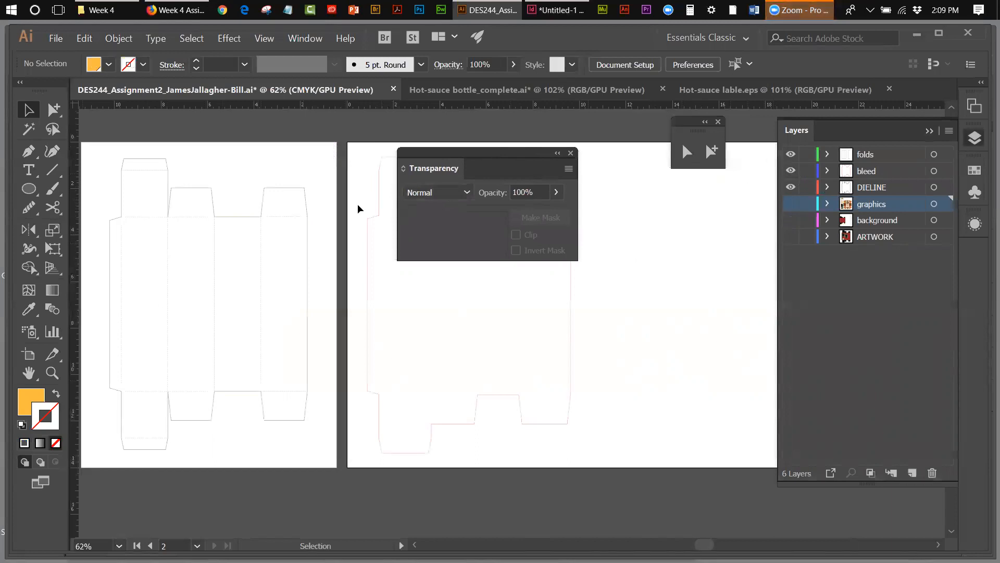
left_click_drag(460, 165, 673, 215)
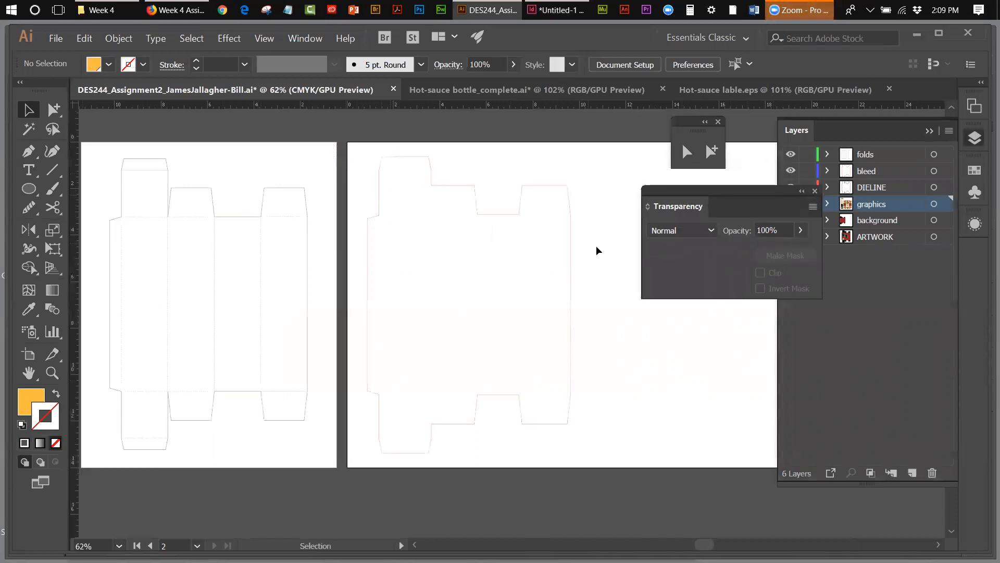
left_click(519, 214)
left_click_drag(520, 214, 259, 213)
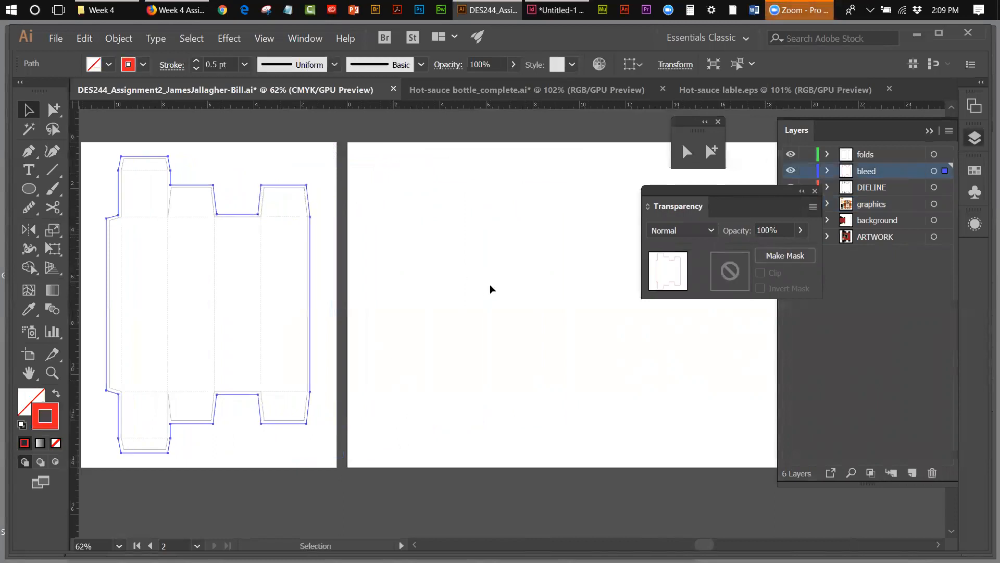
left_click(467, 238)
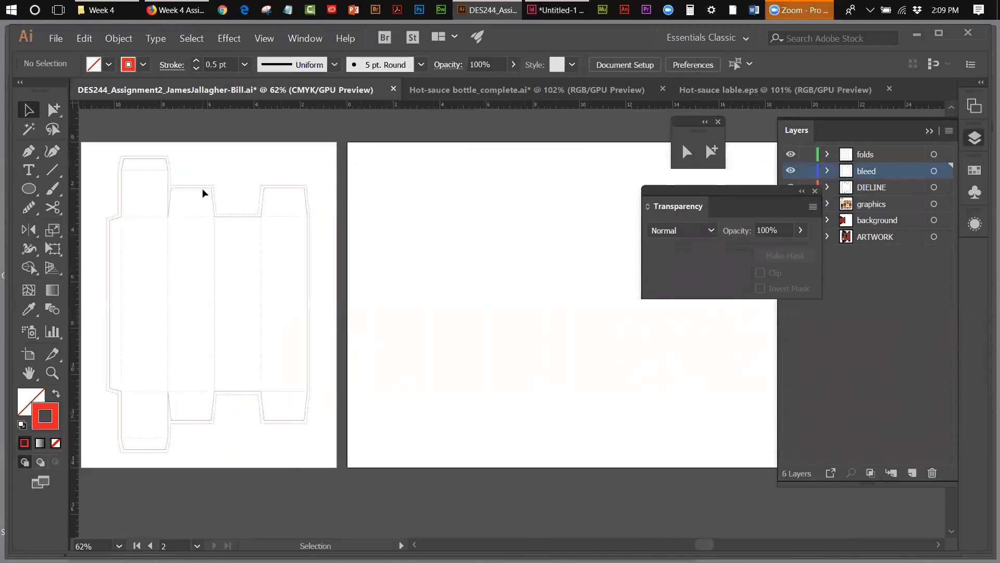
- Switch to InDesign and draw a rectangle frame about 7.07 by 6.57 in that covers the page out to the bleed guides
left_click(554, 12)
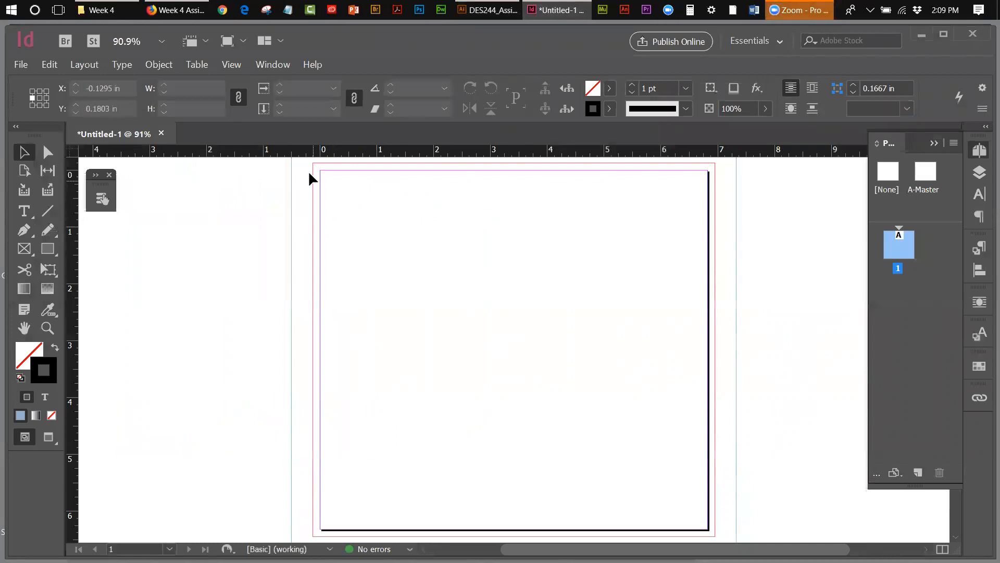
left_click(229, 65)
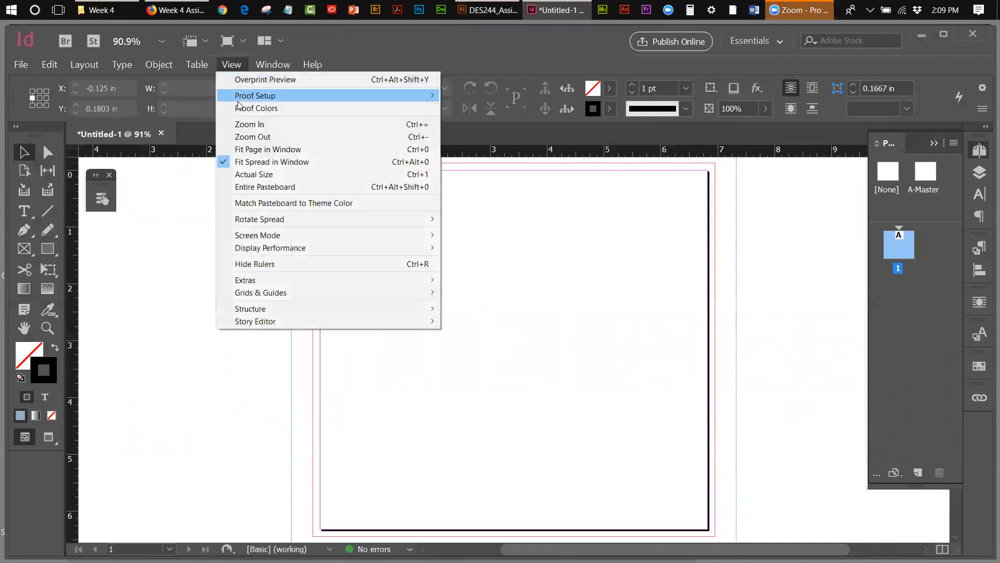
left_click(244, 137)
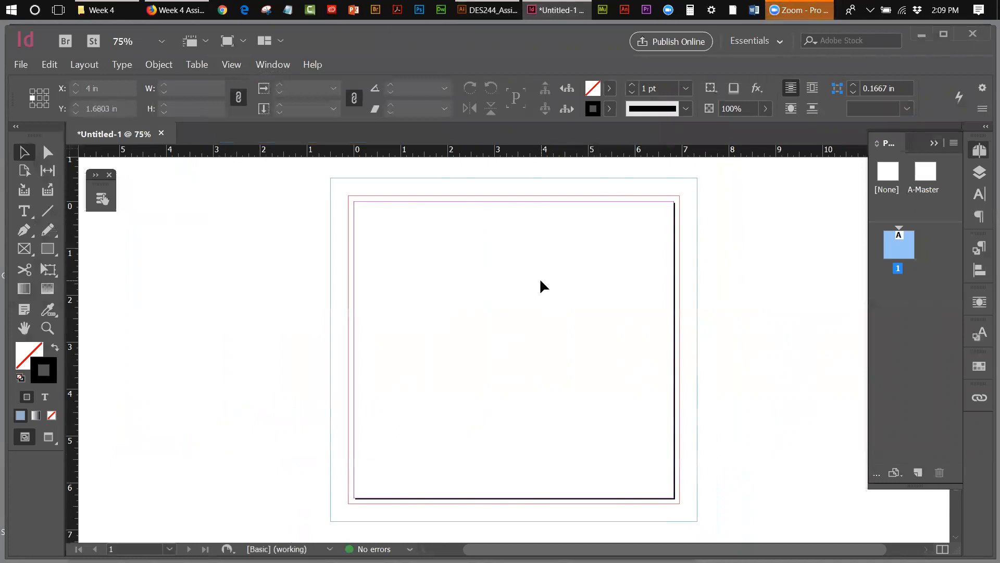
left_click(24, 249)
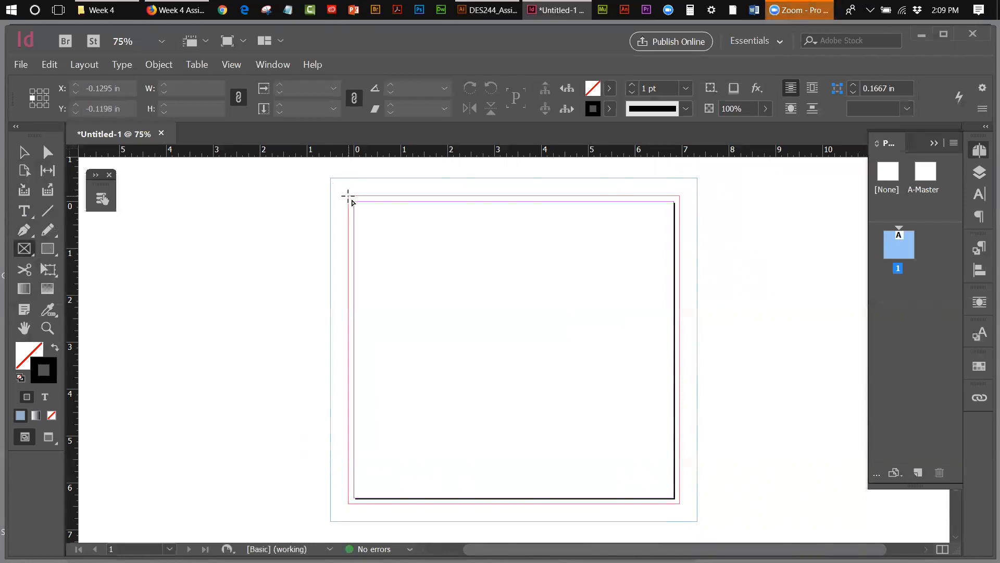
left_click_drag(348, 196, 680, 505)
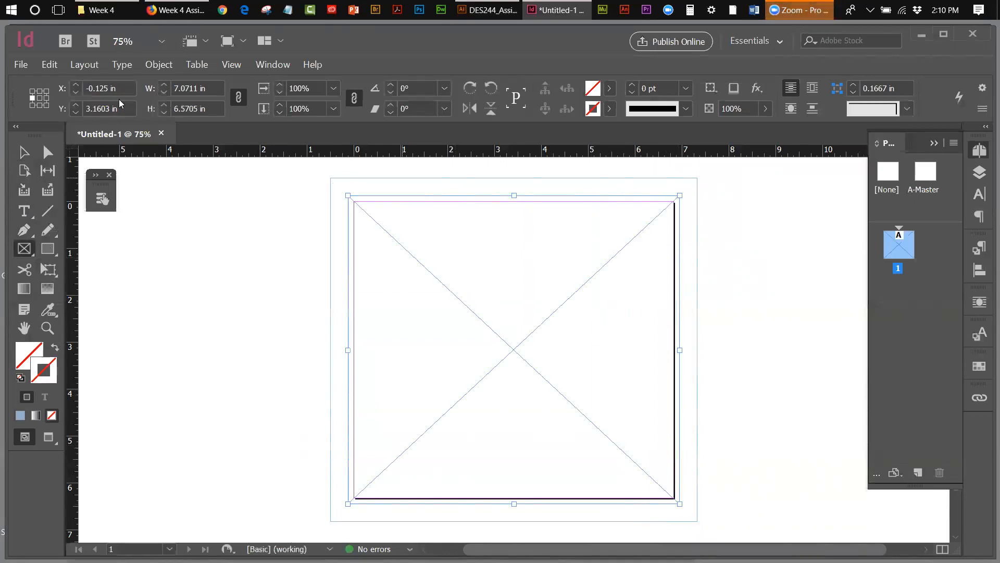
left_click(23, 151)
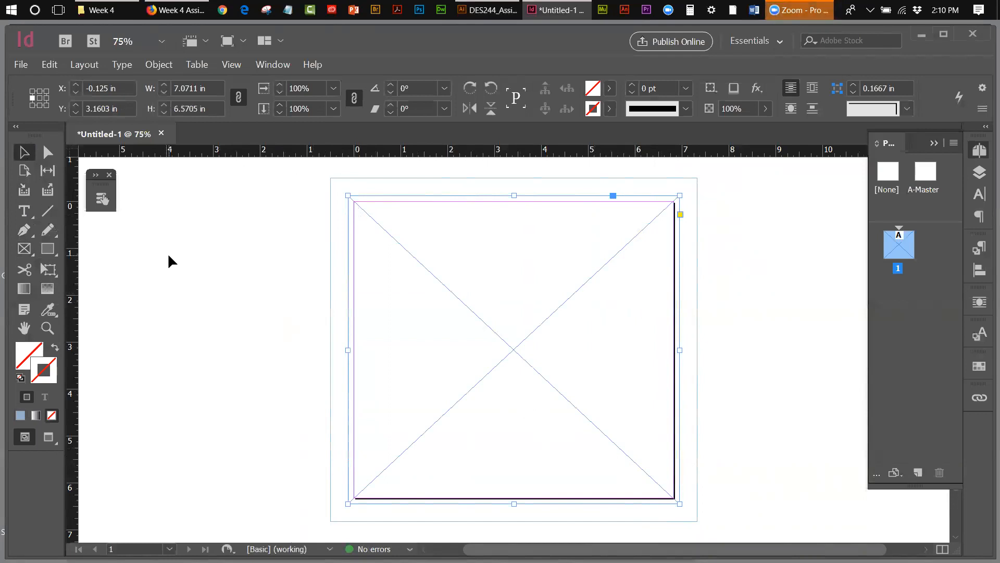
- Place the Hot-sauce lable EPS file from the Desktop's Week 4 folder into the frame
left_click(20, 67)
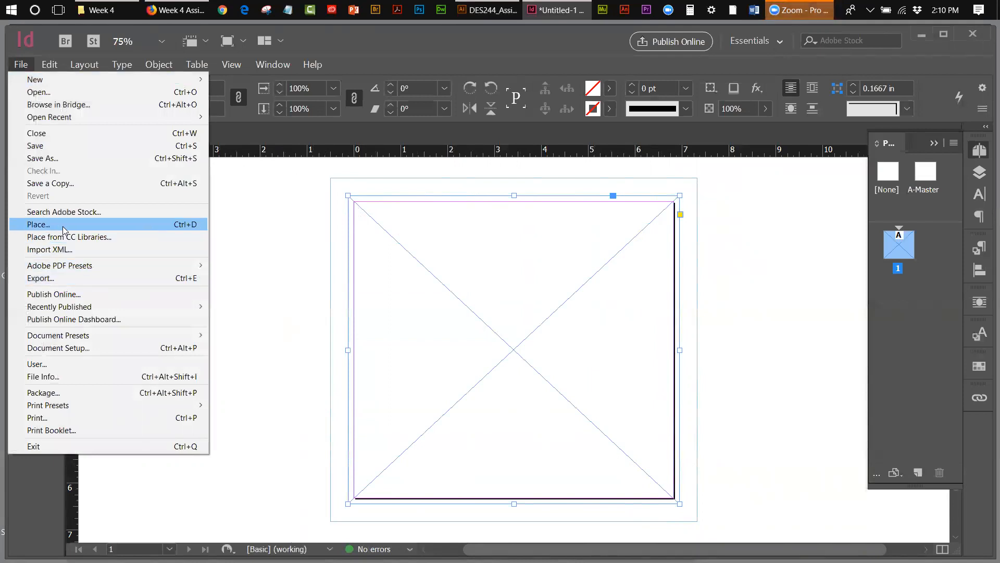
left_click(88, 224)
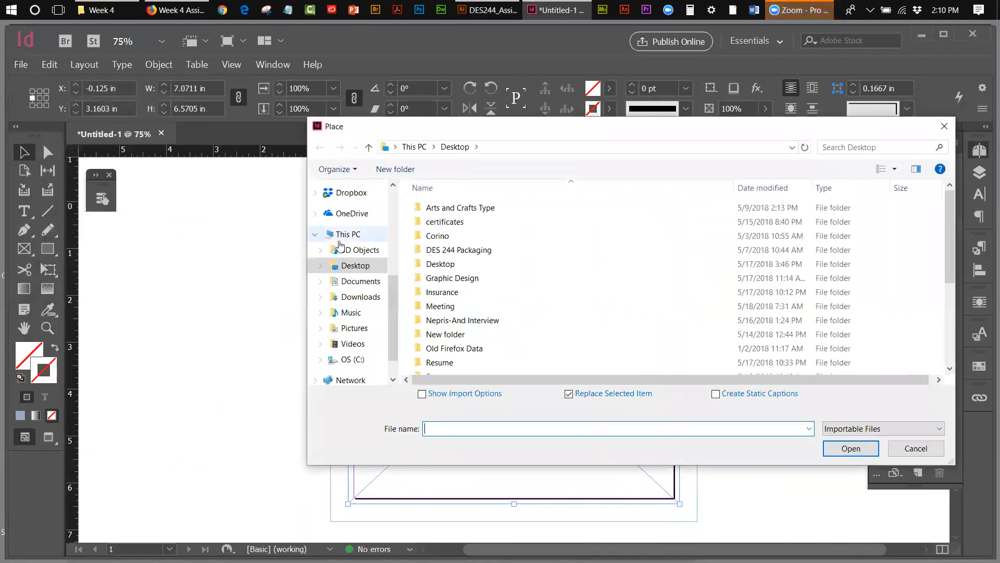
scroll(387, 284, "up", 8)
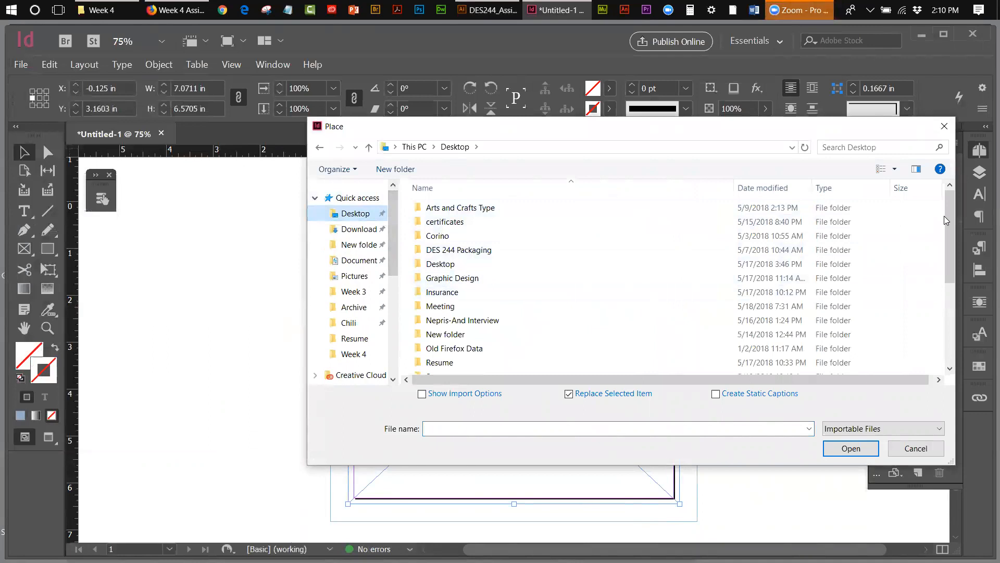
left_click_drag(949, 216, 949, 262)
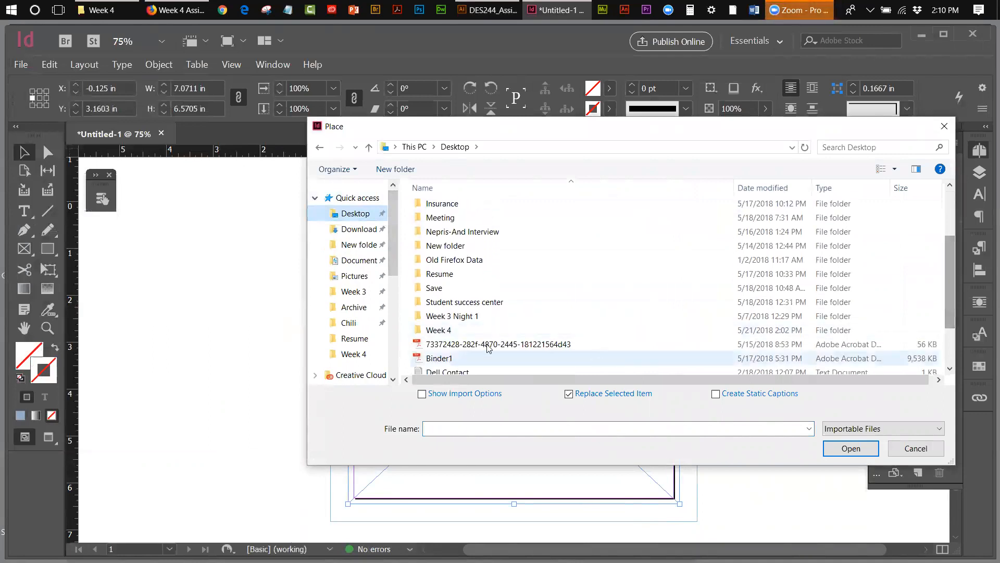
double_click(447, 332)
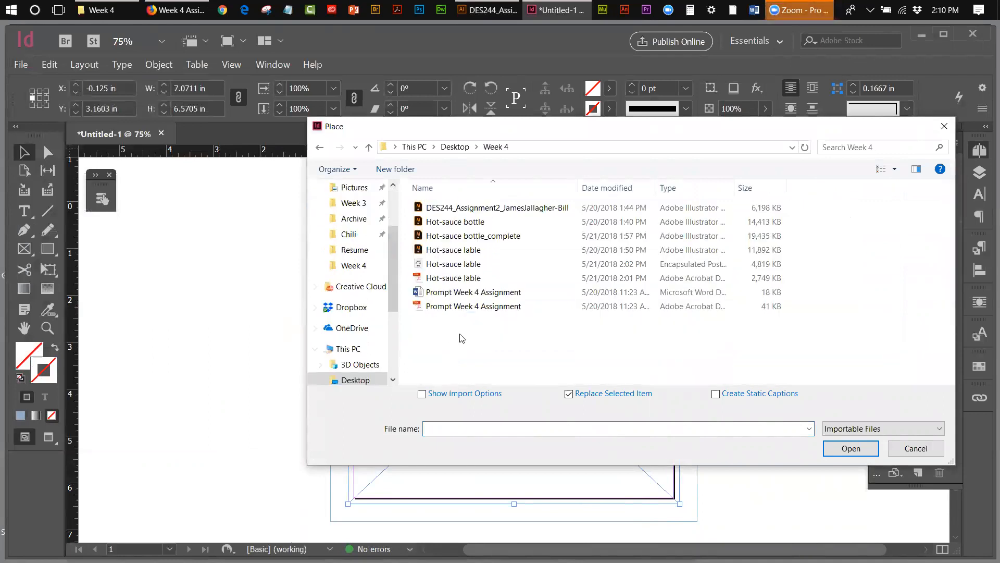
left_click(467, 266)
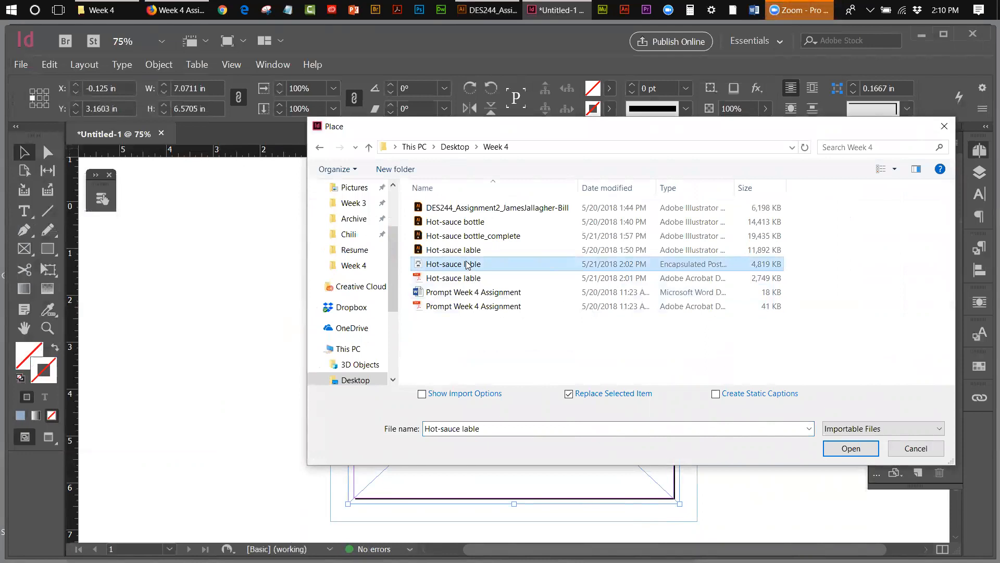
left_click(838, 448)
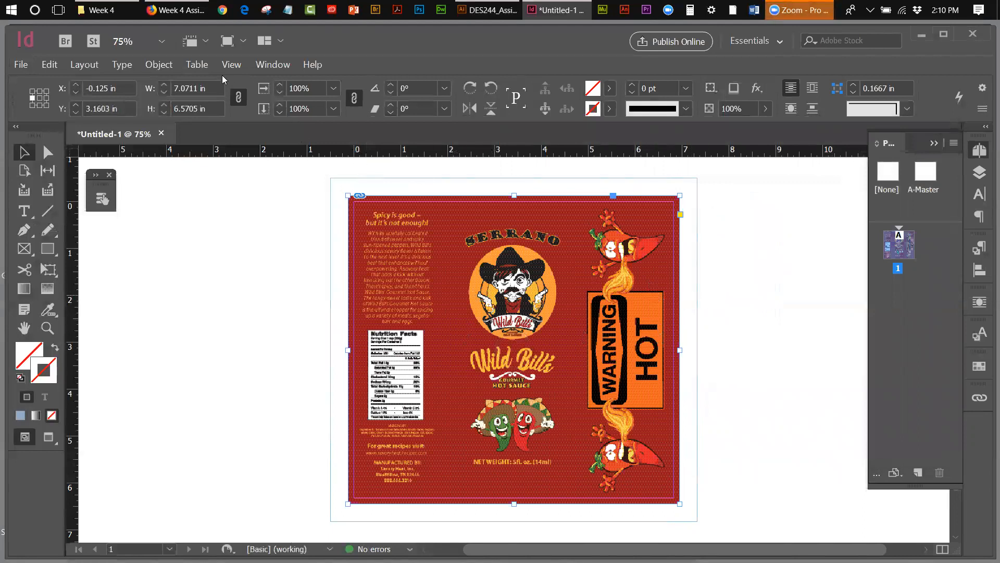
- Fit the placed label artwork proportionally within its frame
left_click(159, 64)
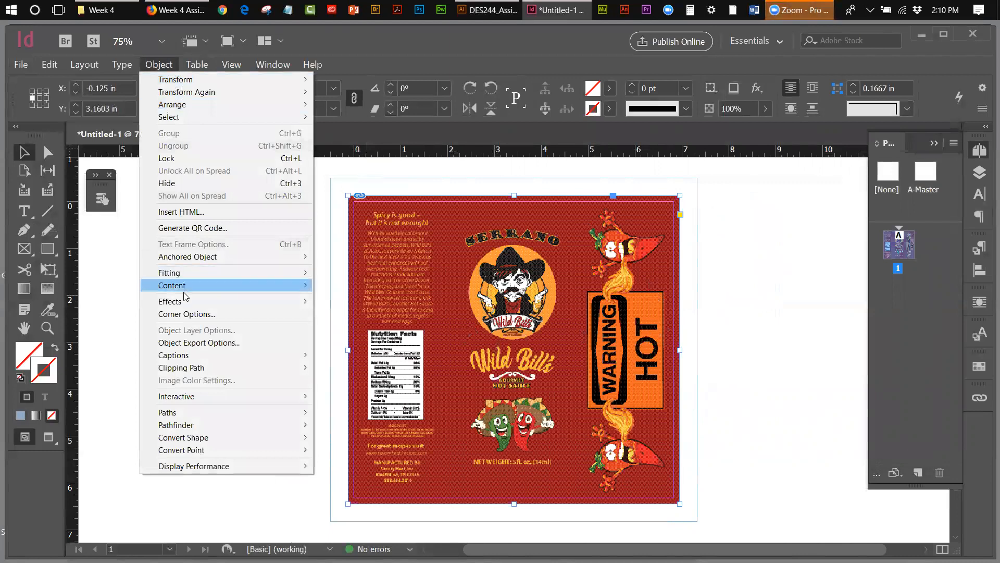
mouse_move(182, 276)
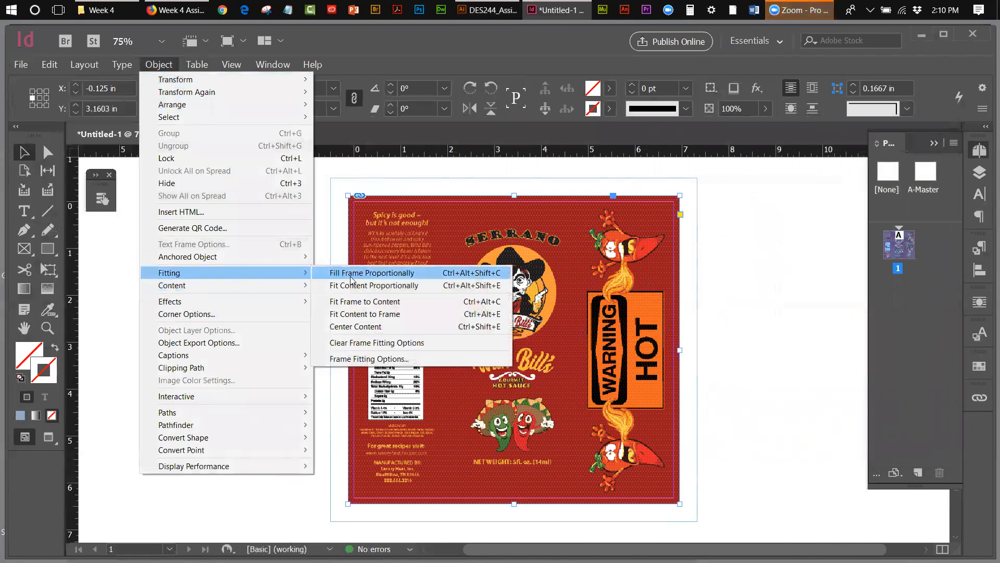
left_click(353, 285)
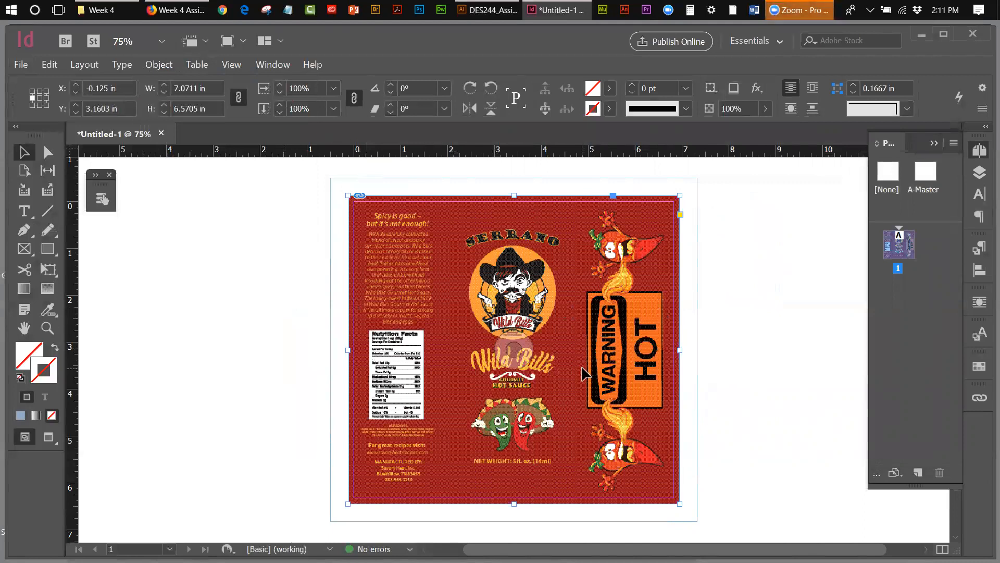
- Set the document's display performance to High Quality Display
left_click(225, 66)
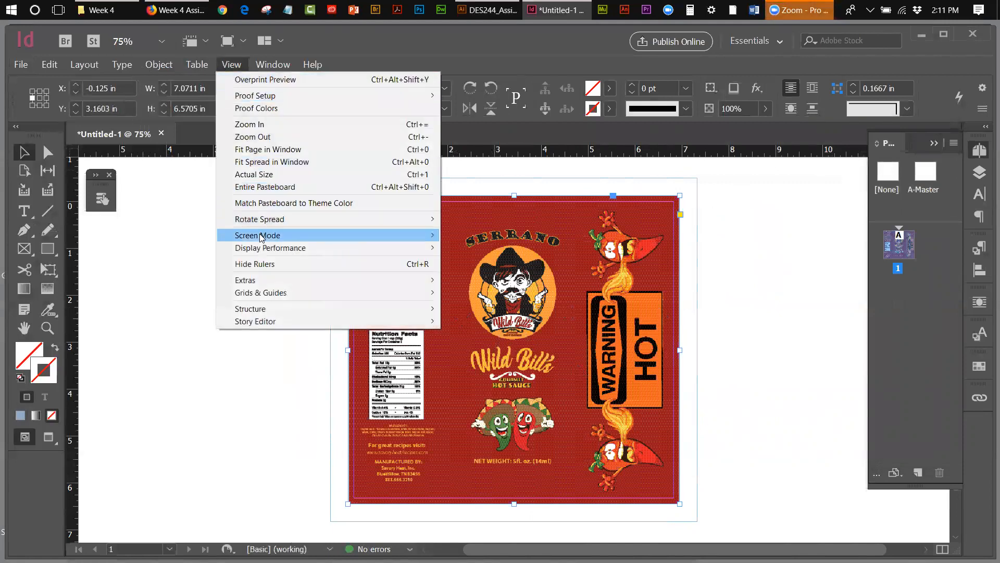
mouse_move(261, 238)
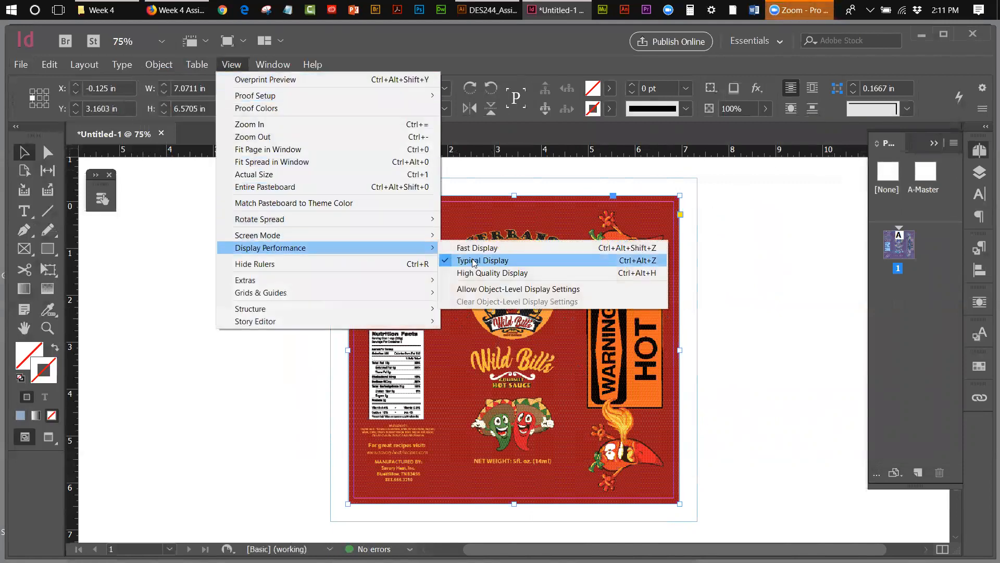
left_click(477, 274)
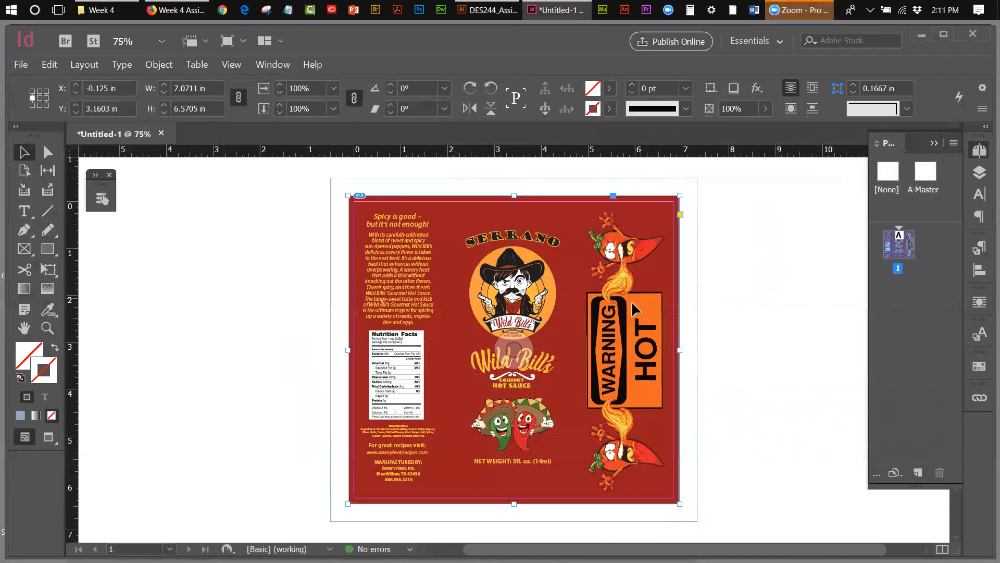
- Check the label's trimmed appearance in Preview screen mode, and return to Normal mode
left_click(229, 65)
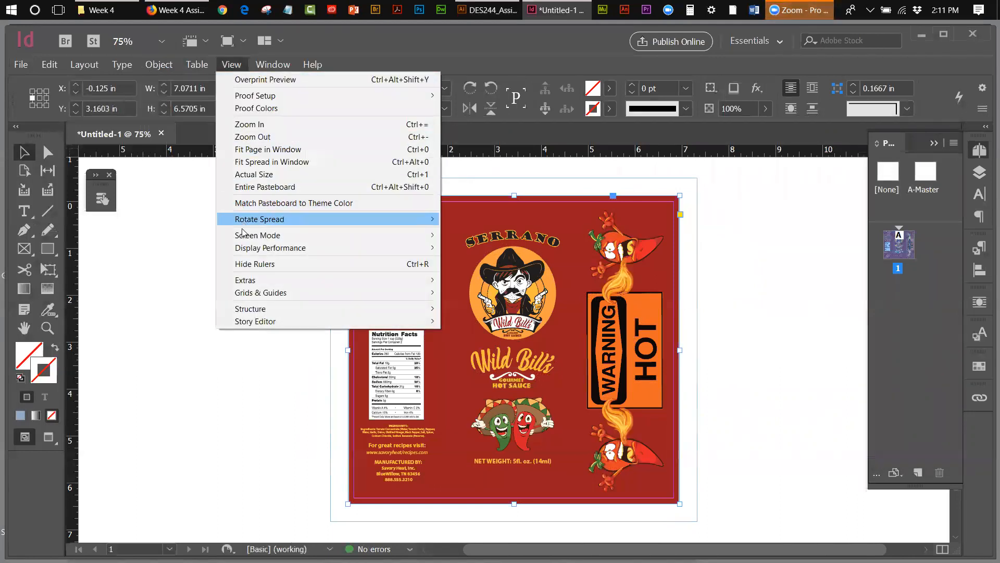
mouse_move(310, 238)
left_click(469, 248)
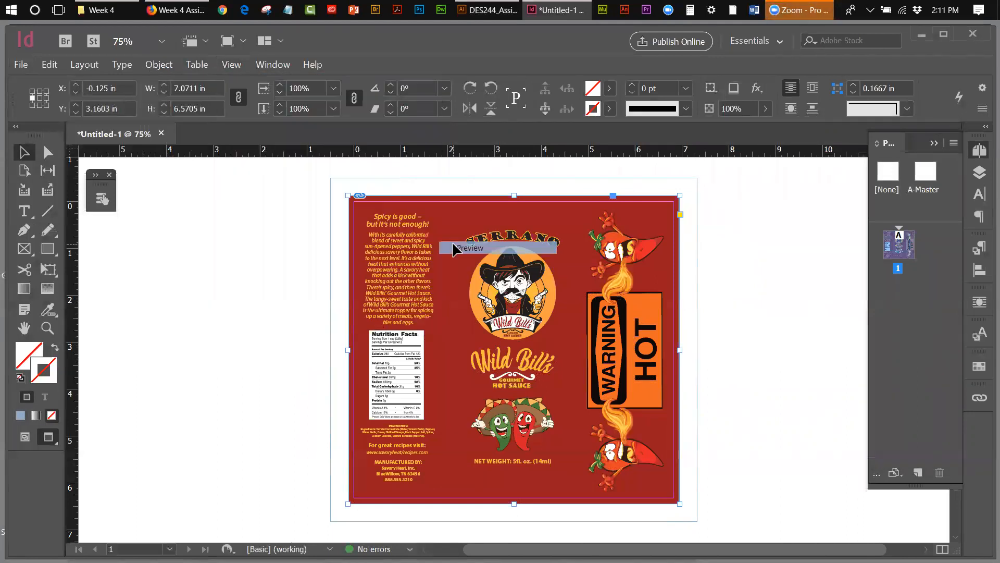
left_click(745, 252)
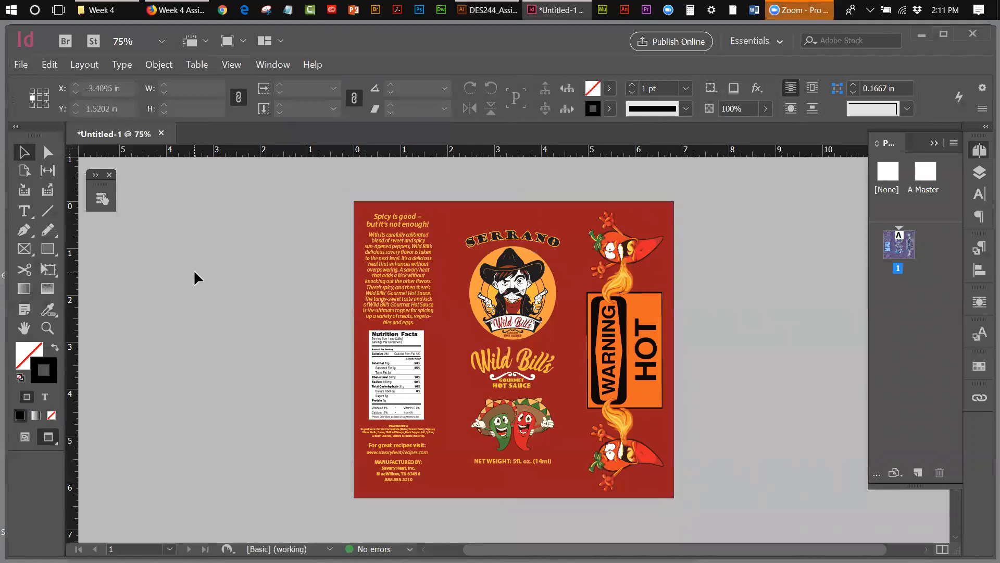
left_click(225, 65)
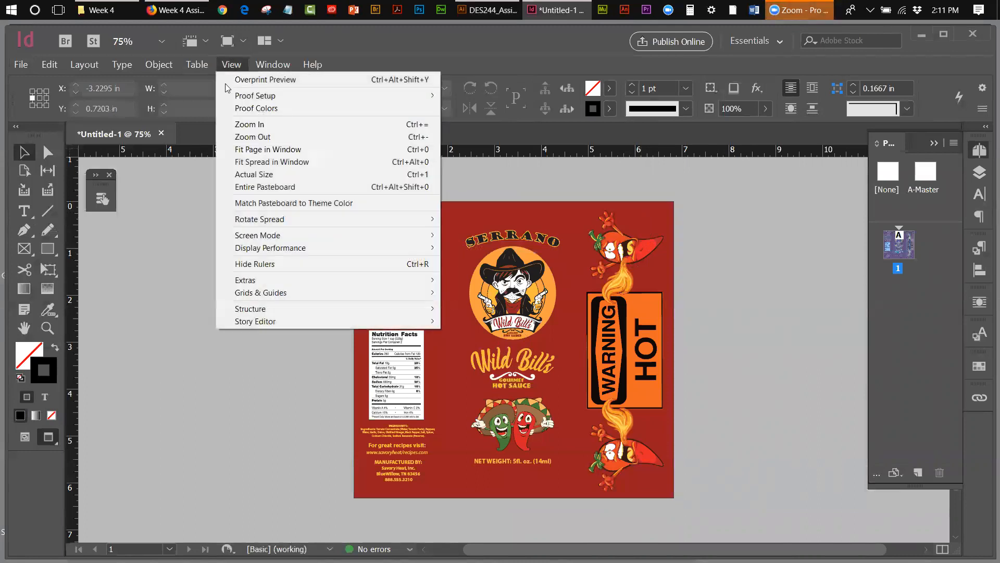
mouse_move(250, 235)
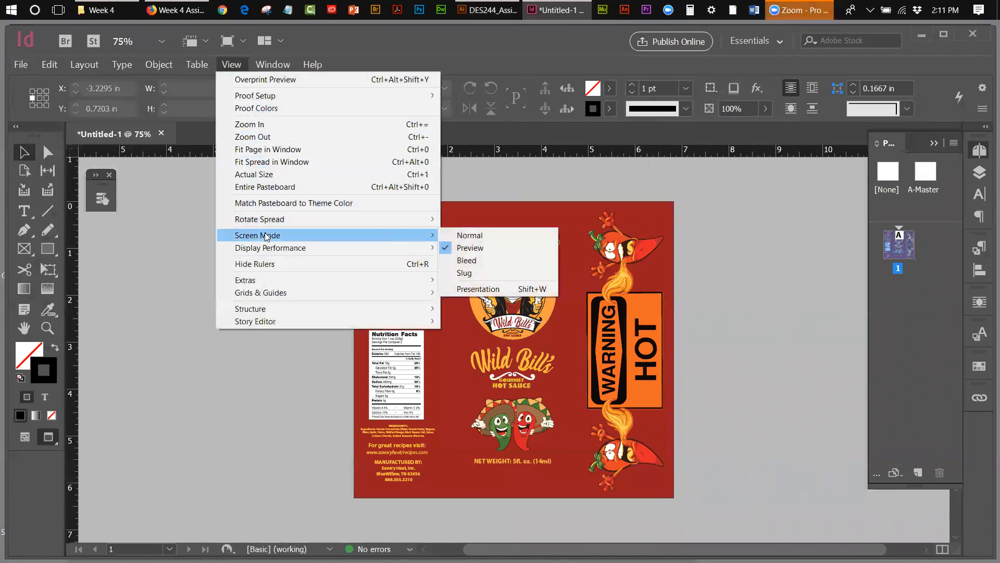
left_click(448, 235)
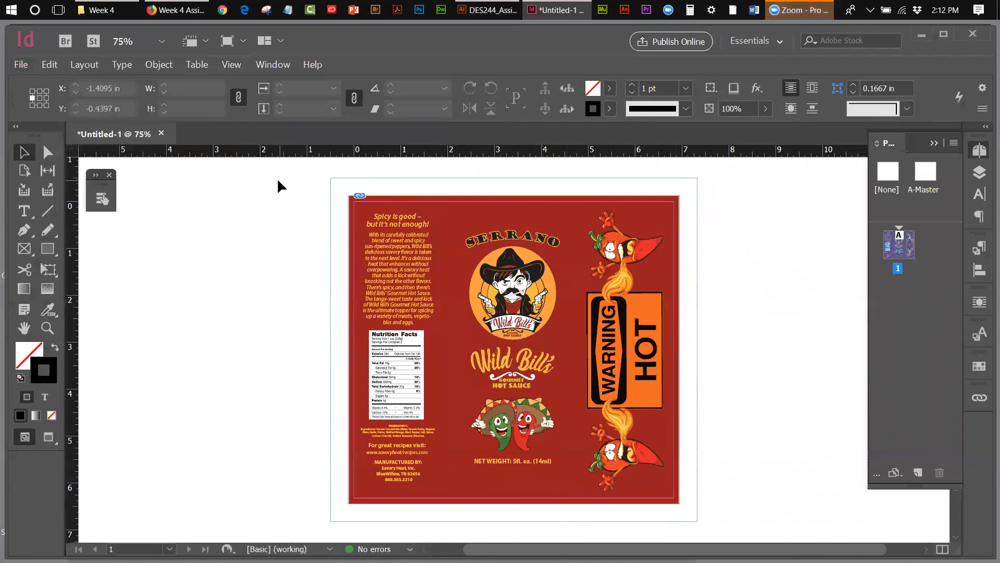
- Start an Adobe PDF (Print) export of the label document, named Final Lable, in the Desktop's Week 4 folder
left_click(23, 65)
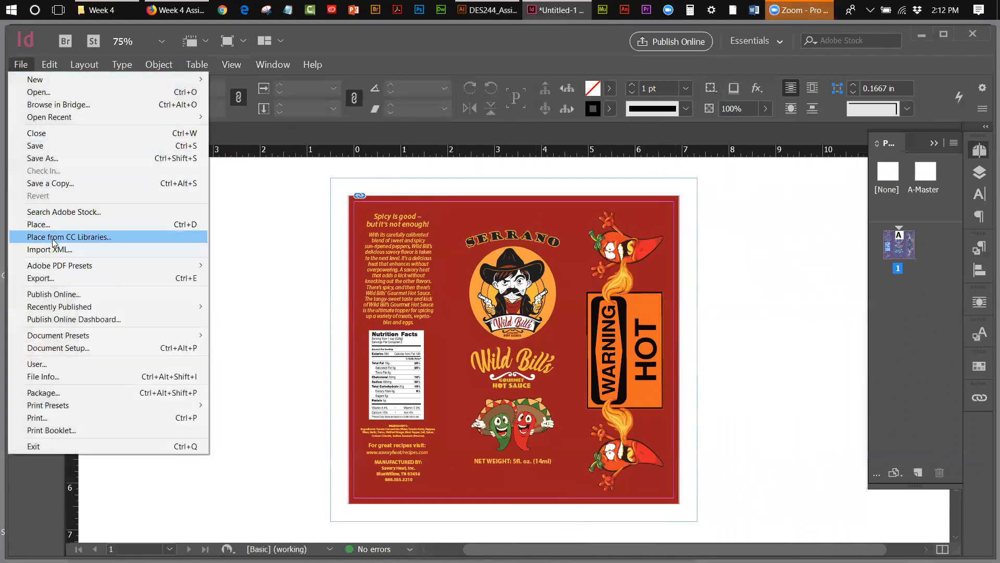
left_click(66, 277)
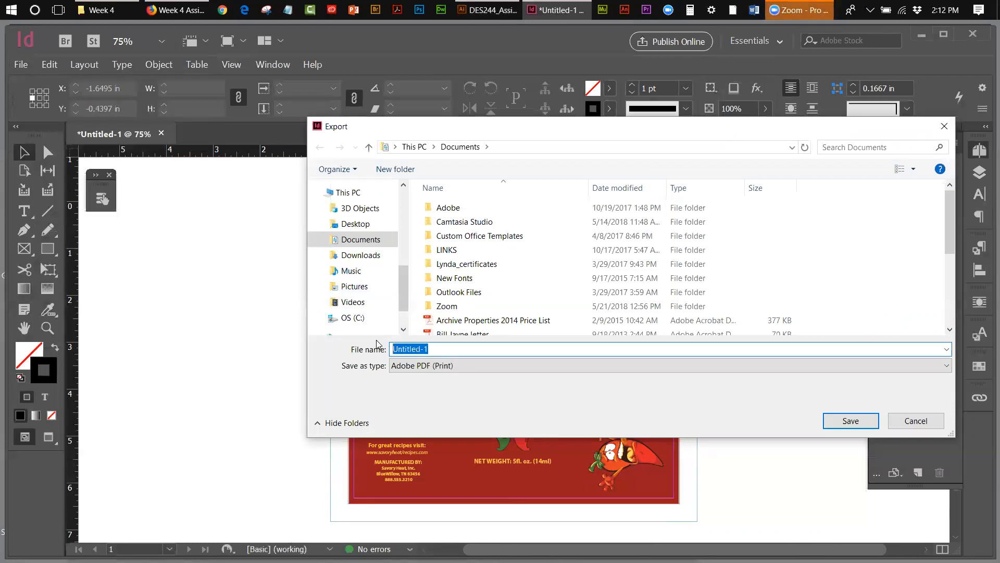
type("Final Lavle")
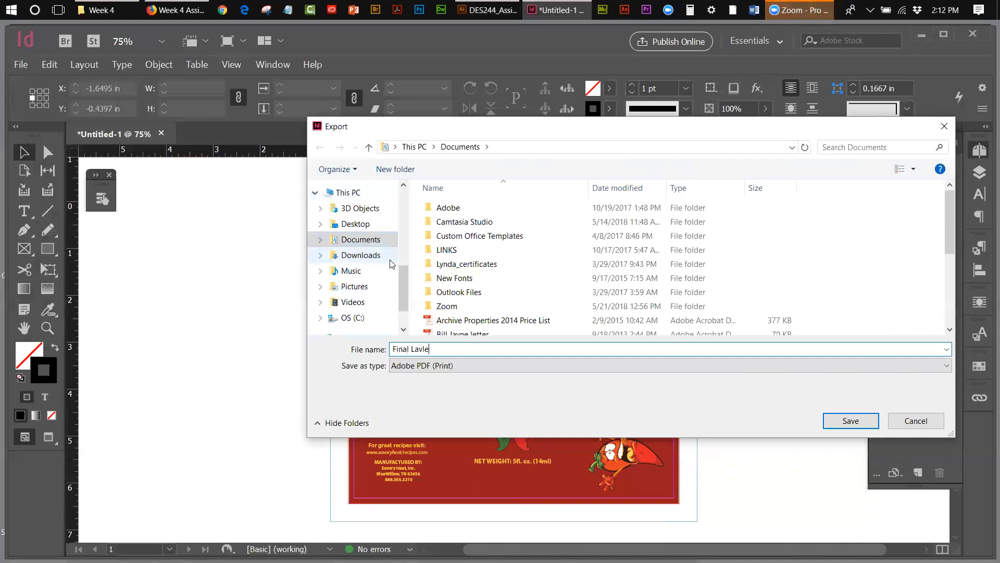
left_click_drag(404, 297, 407, 182)
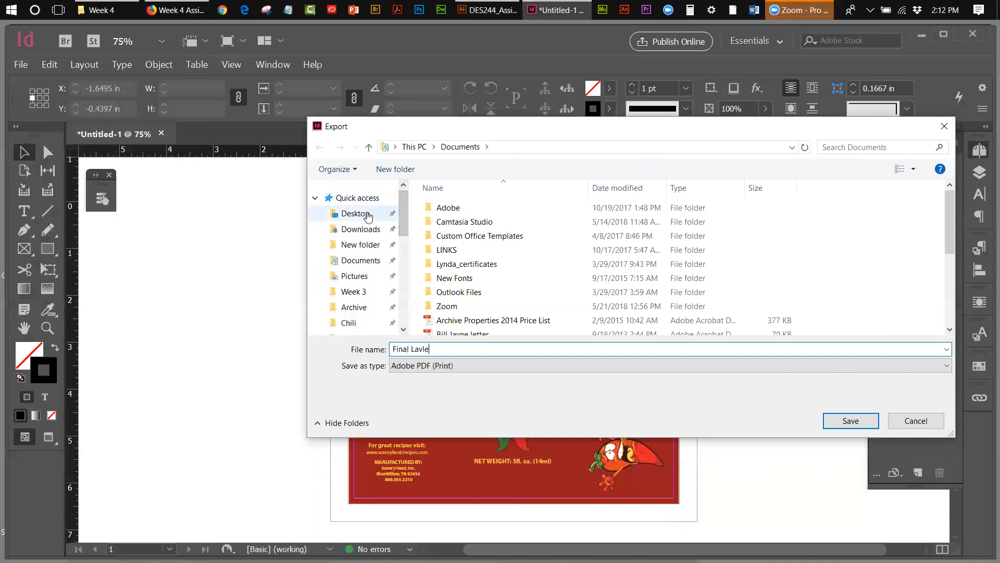
left_click(356, 213)
left_click_drag(948, 204, 952, 259)
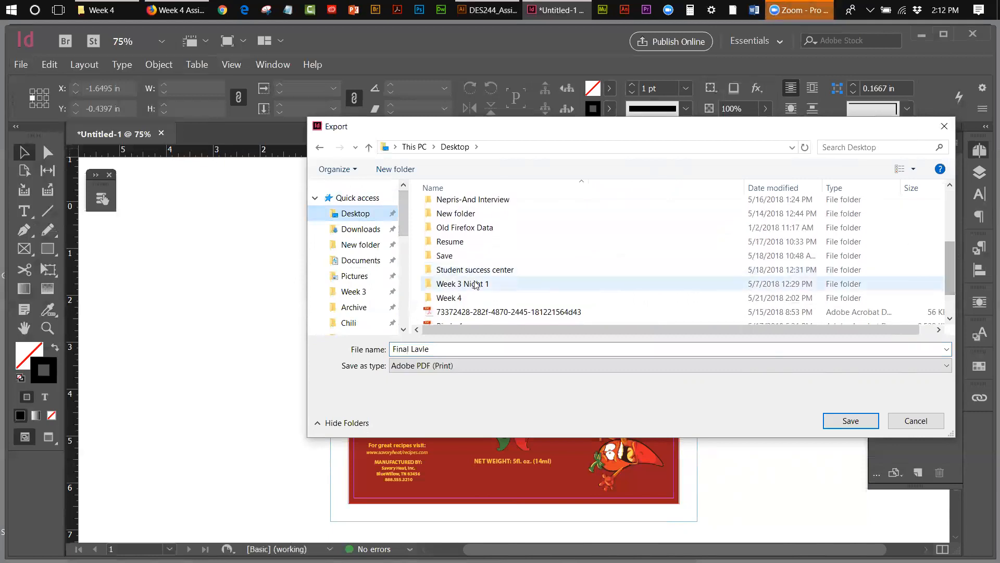
left_click(447, 298)
double_click(447, 298)
left_click(433, 349)
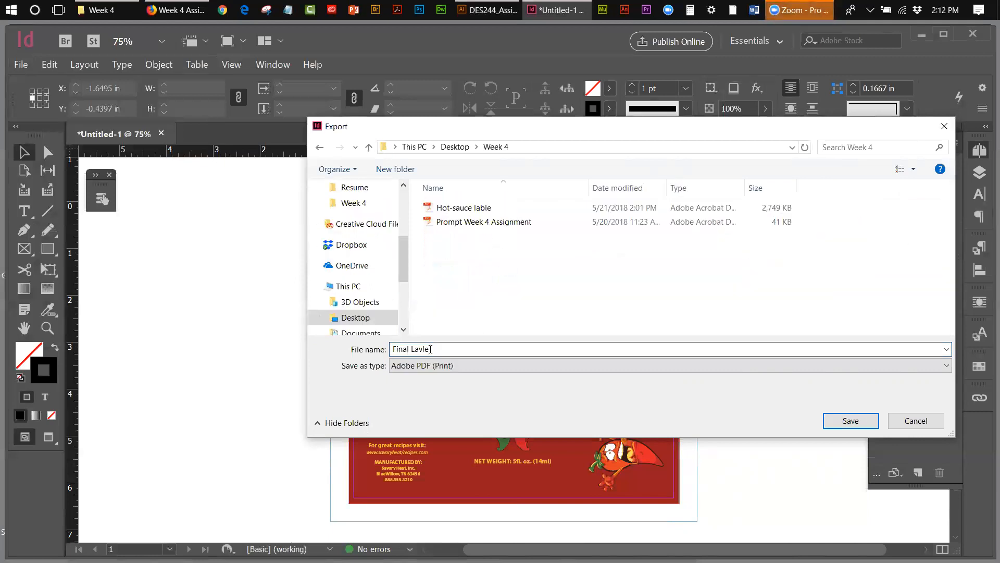
key("ctrl+a")
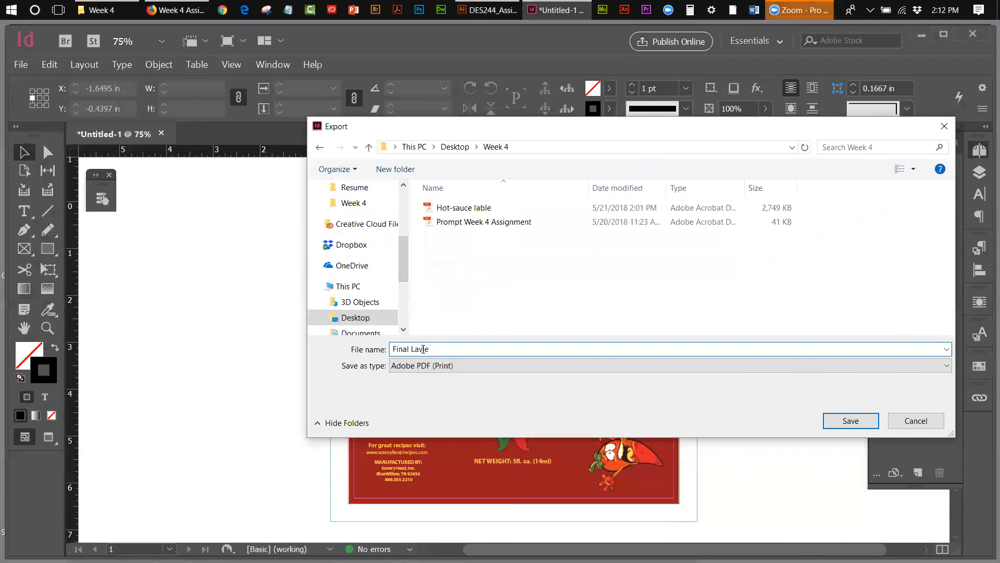
left_click_drag(425, 349, 419, 349)
type("b")
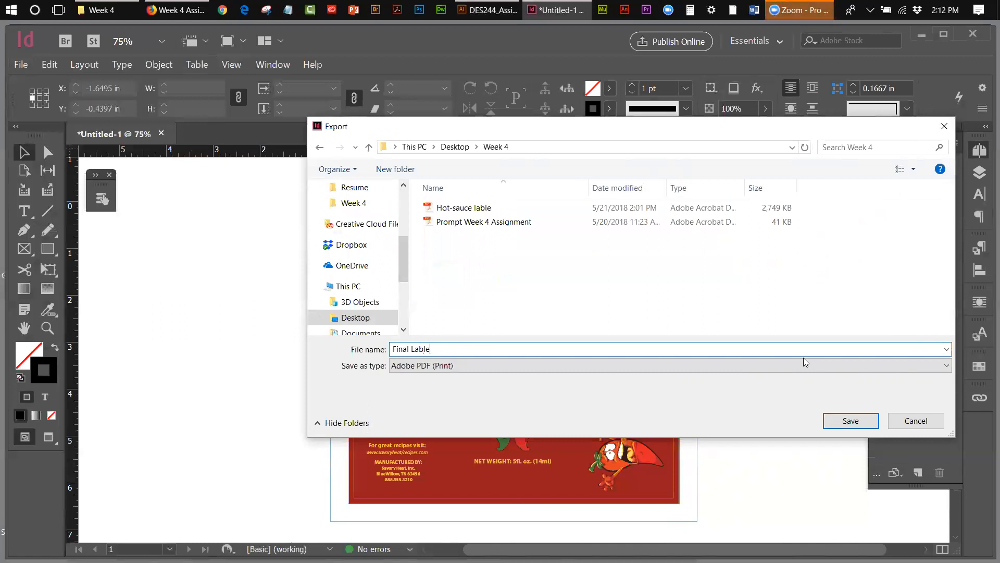
left_click(841, 421)
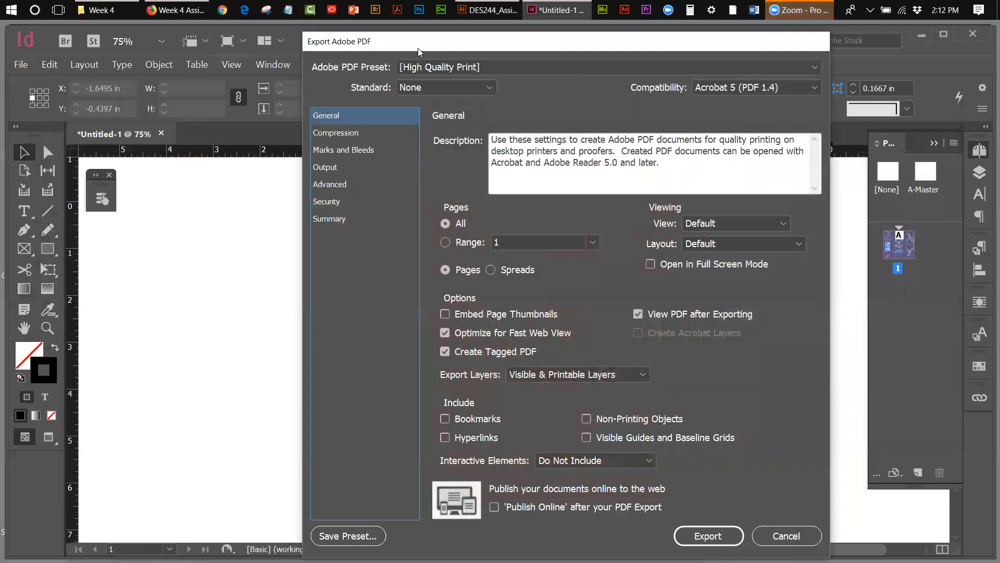
- Choose the Press Quality preset for the PDF export
left_click_drag(417, 48, 350, 51)
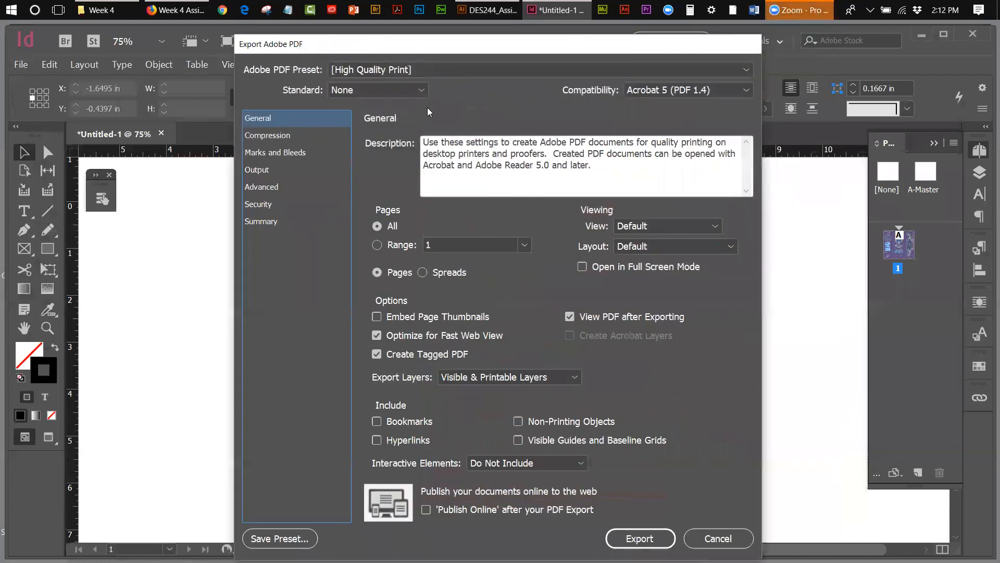
left_click(744, 70)
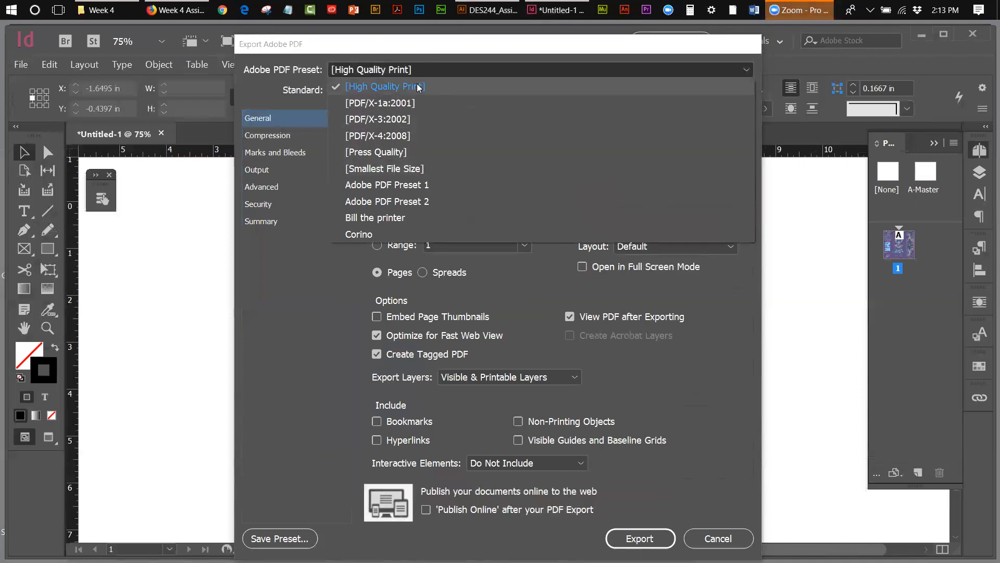
left_click(402, 151)
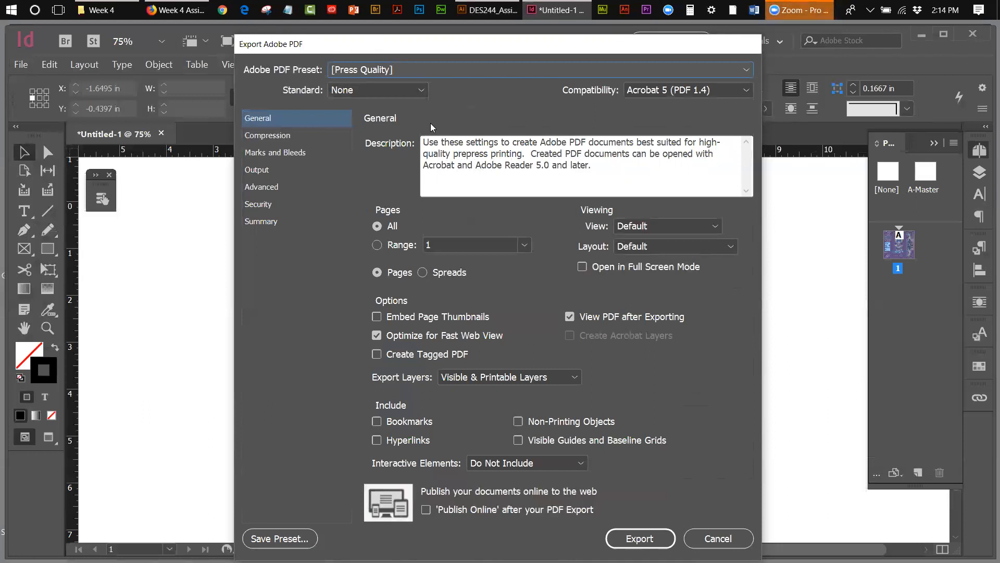
- Include all printer's marks and use the document bleed settings, and export the PDF
left_click(284, 158)
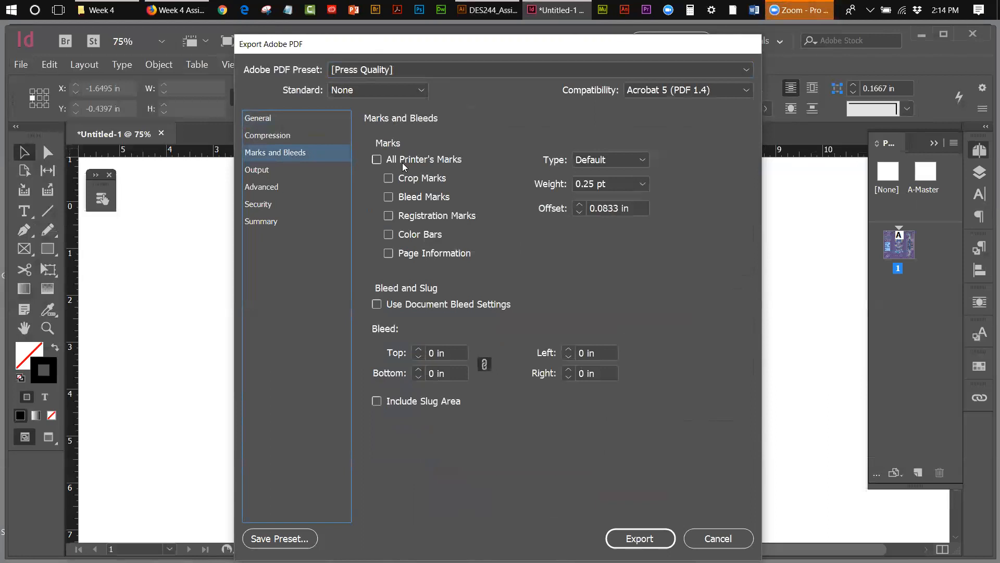
left_click(377, 160)
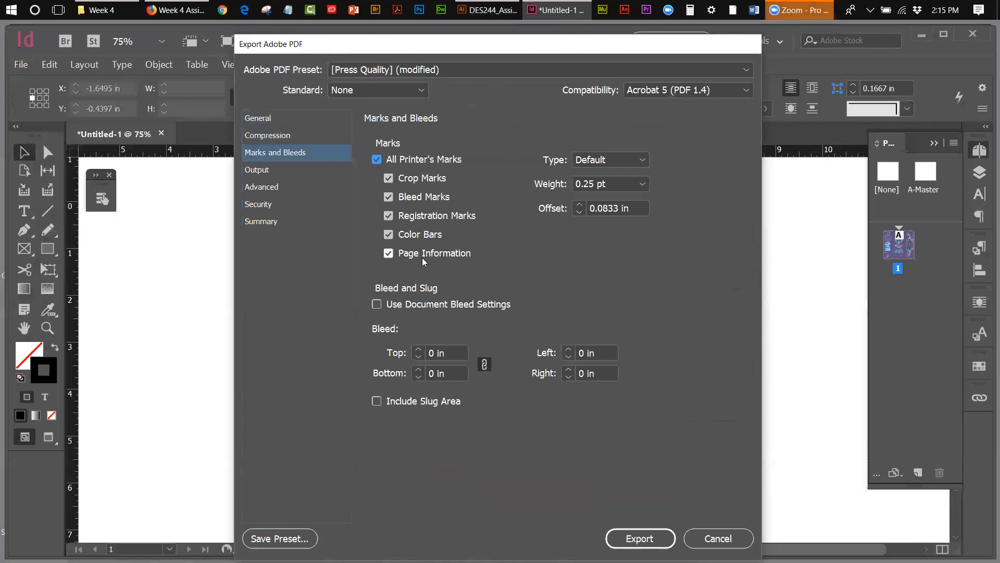
left_click(388, 196)
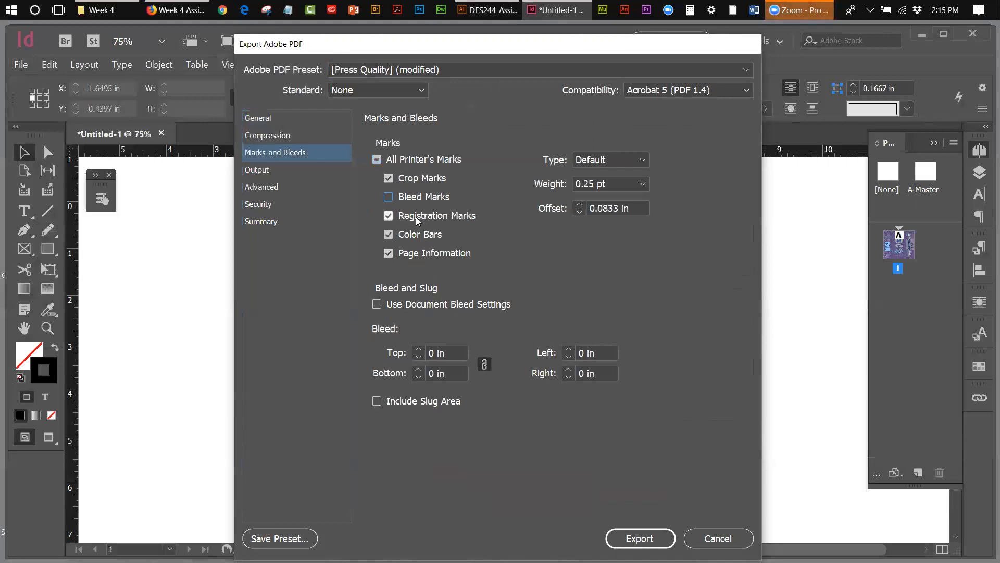
left_click(389, 235)
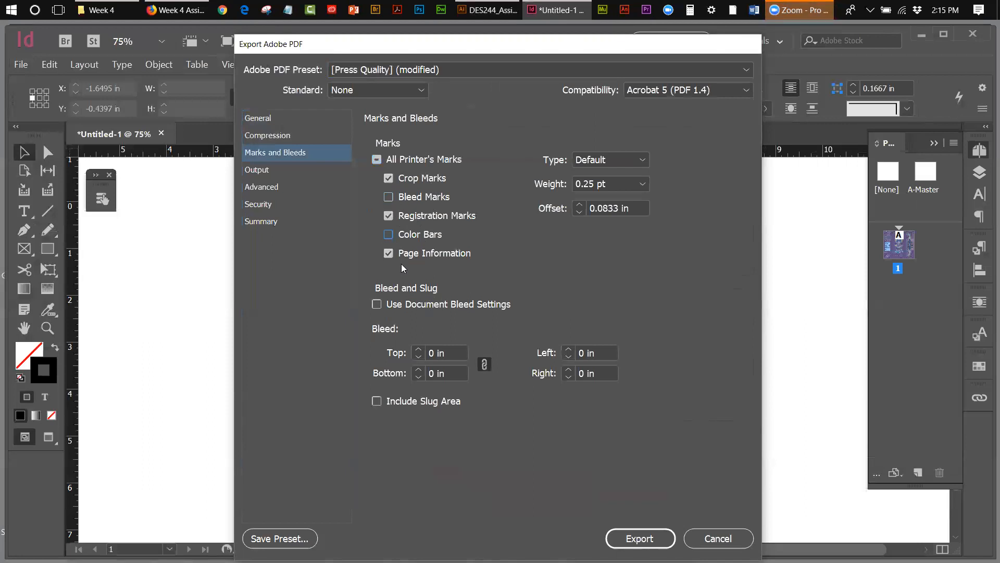
left_click(389, 253)
left_click(388, 253)
left_click(389, 198)
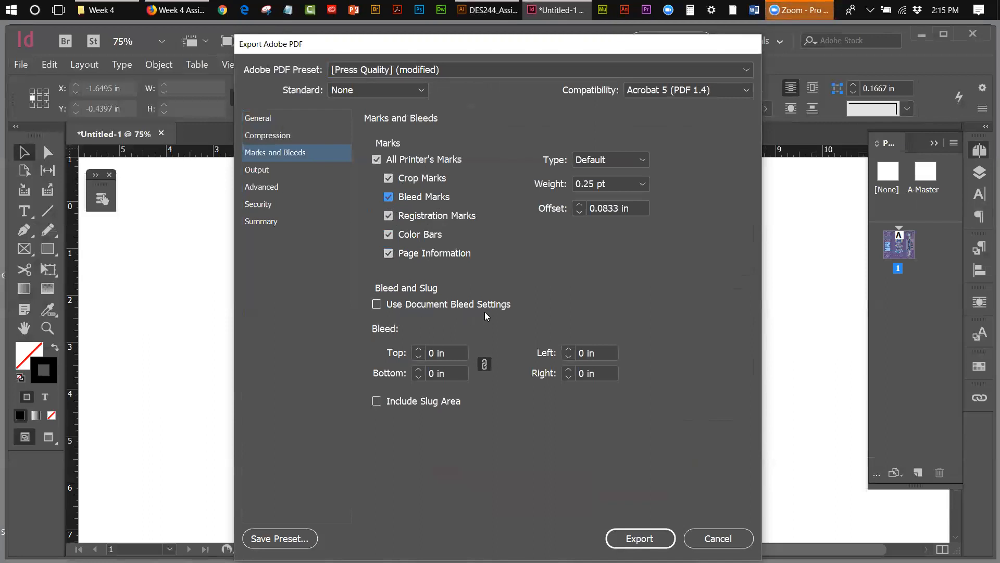
left_click(376, 305)
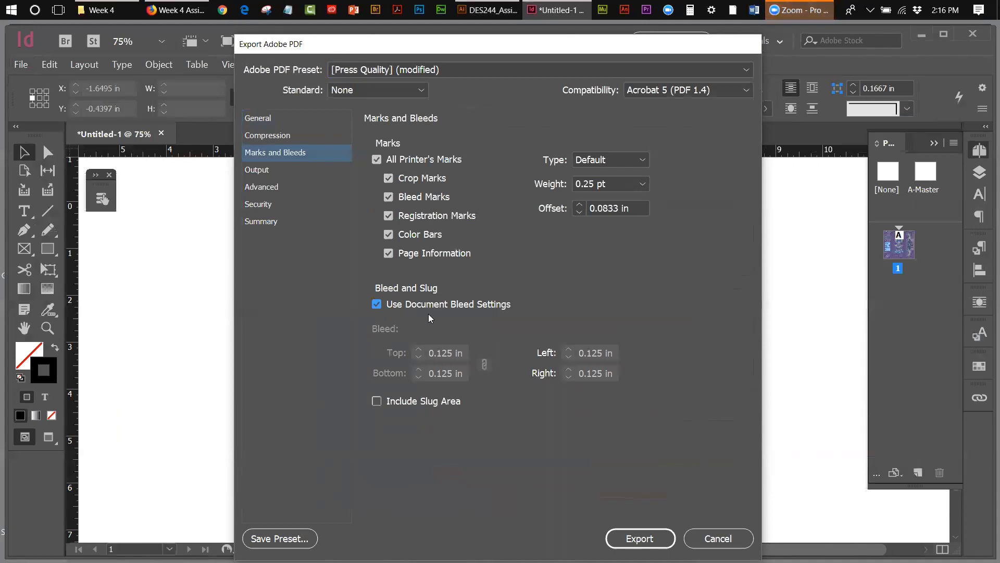
left_click(633, 537)
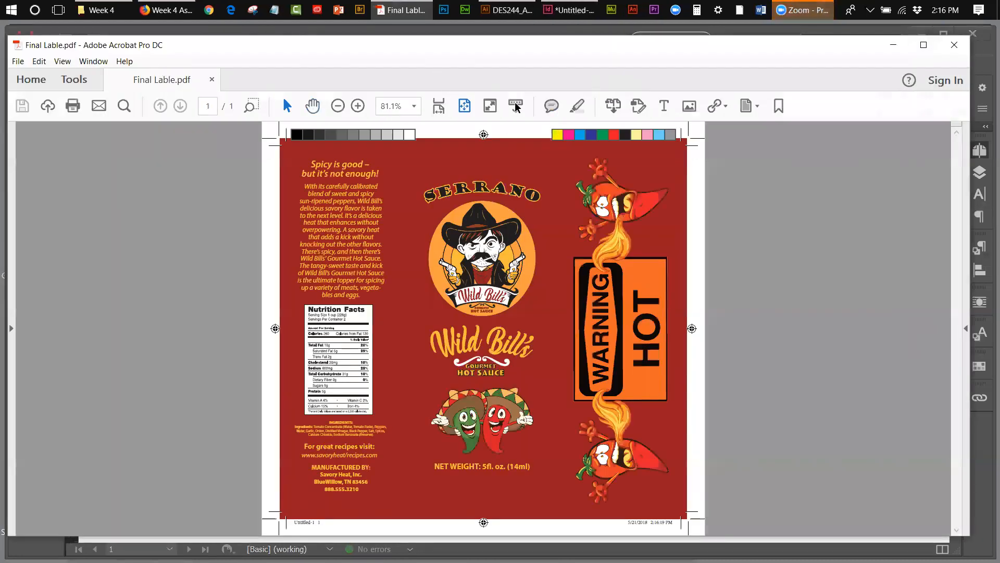
- Inspect the exported label PDF with its printer's marks at 75% zoom, and close it
left_click(414, 107)
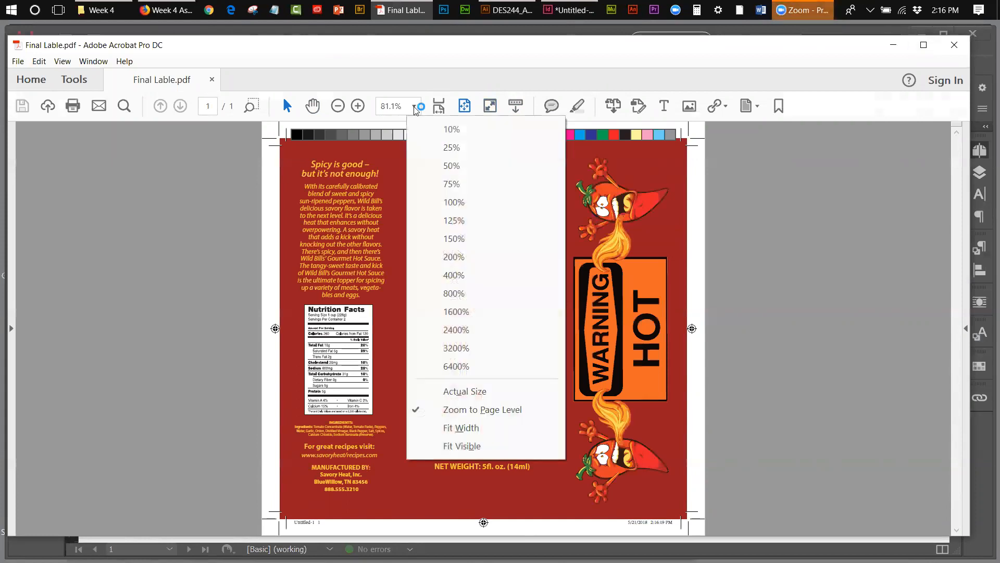
left_click(451, 184)
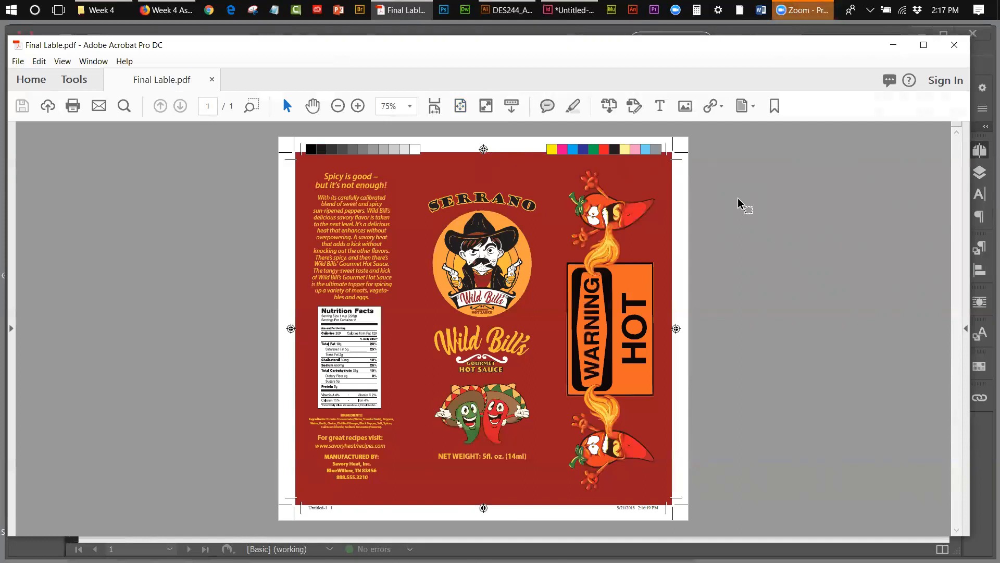
left_click(956, 46)
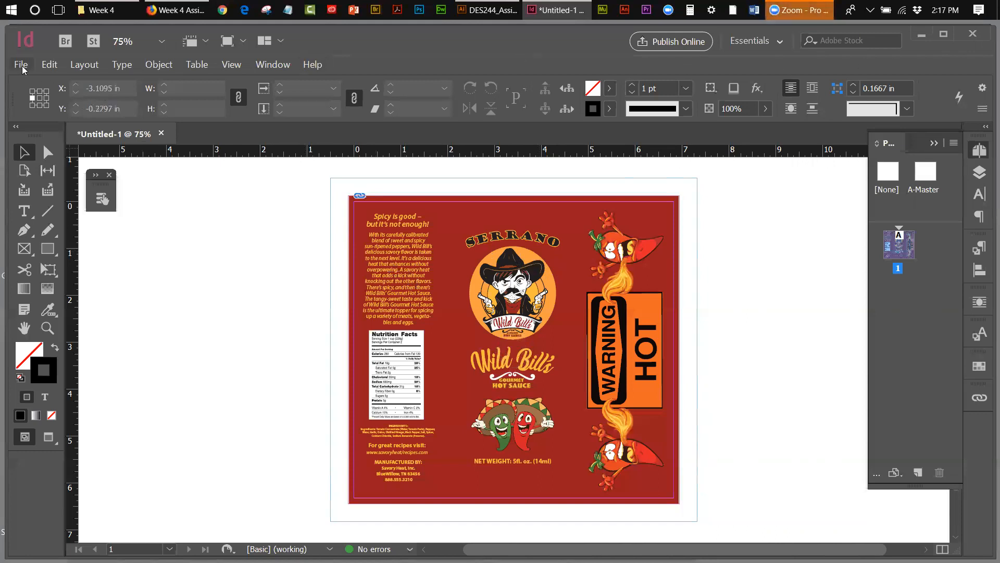
- Save the InDesign document as Final-lable-production in the Desktop's Week 4 folder, and close it
left_click(22, 65)
left_click(34, 158)
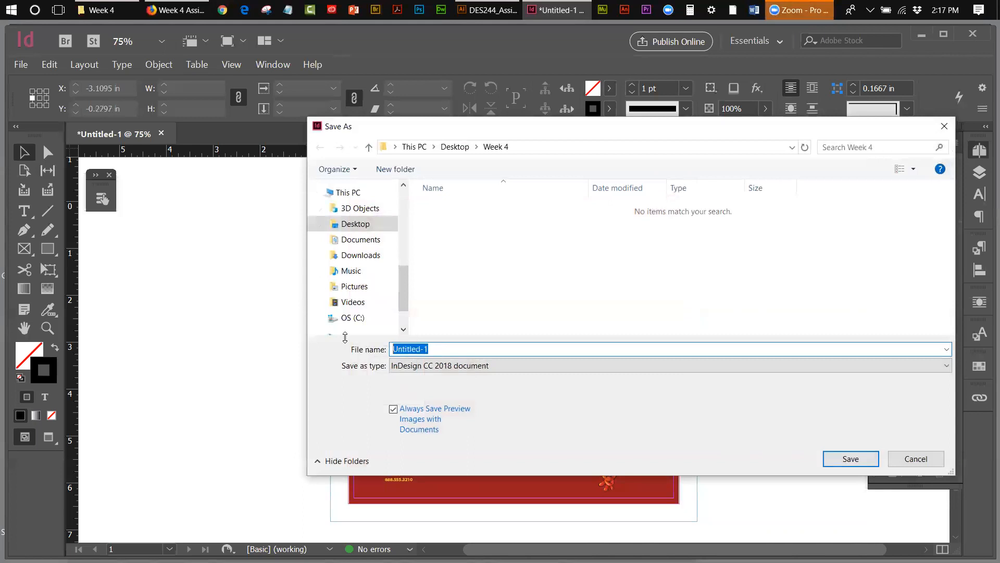
type("Final-lable-production")
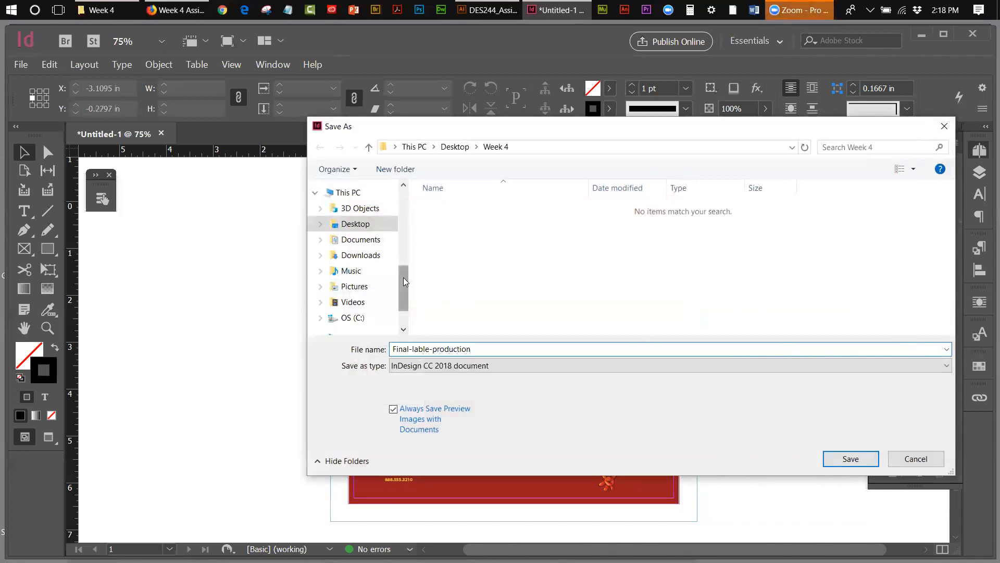
scroll(405, 281, "up", 5)
left_click(360, 213)
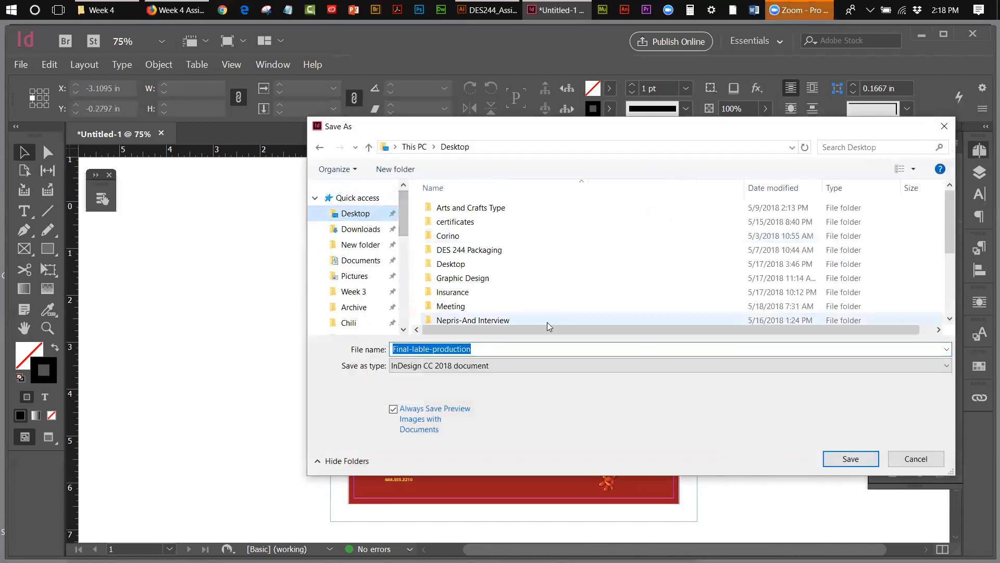
scroll(949, 259, "down", 2)
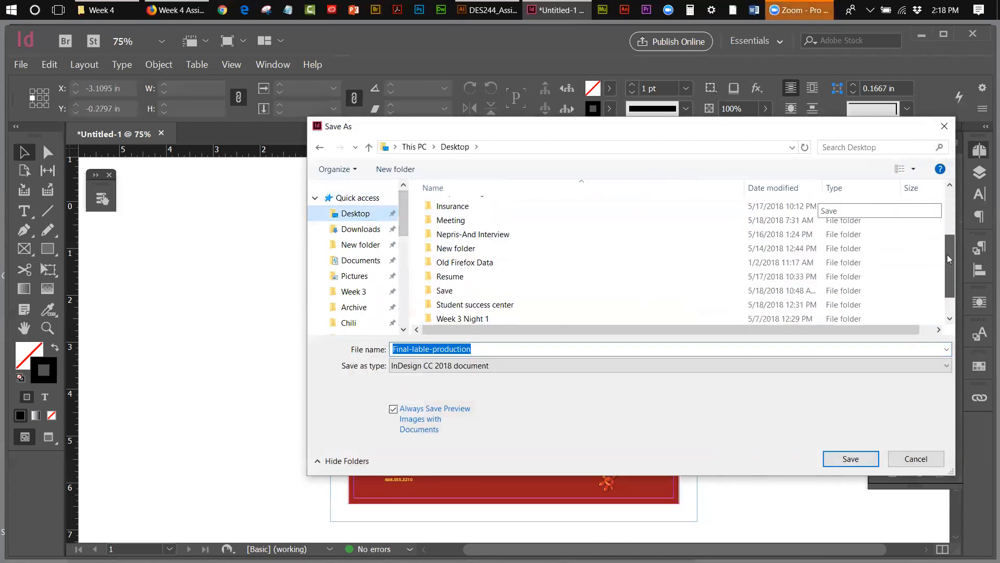
scroll(950, 259, "down", 1)
double_click(448, 317)
left_click(851, 458)
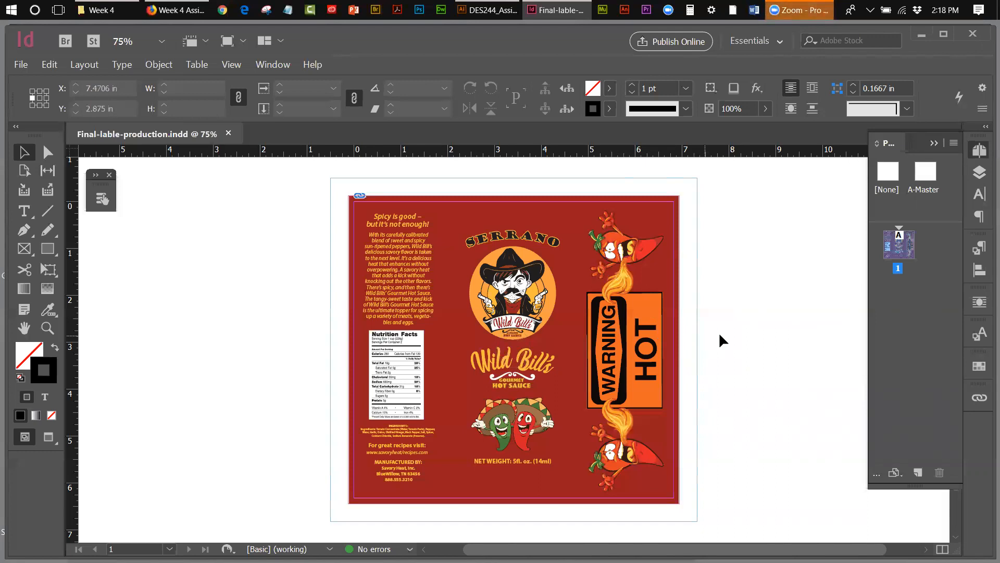
left_click(229, 135)
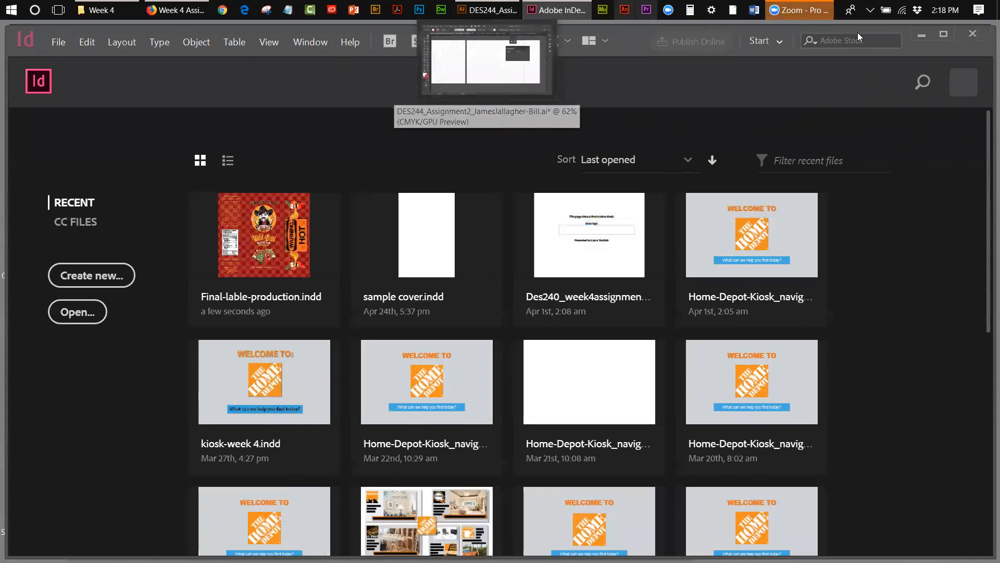
- Switch to Illustrator, show the Hot-sauce lable.eps document, and move the floating Transparency panel clear of the artwork
left_click(490, 13)
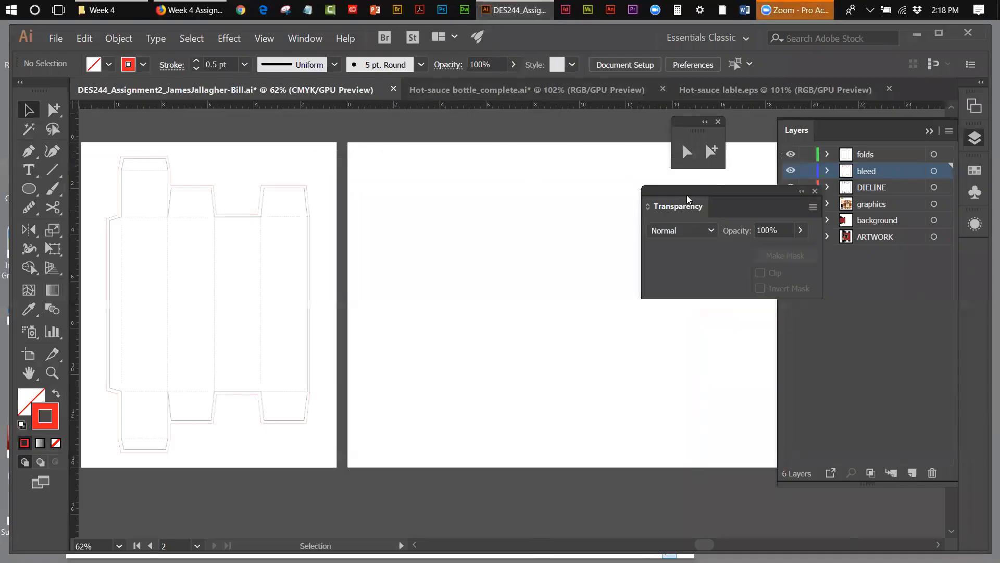
left_click_drag(687, 198, 507, 282)
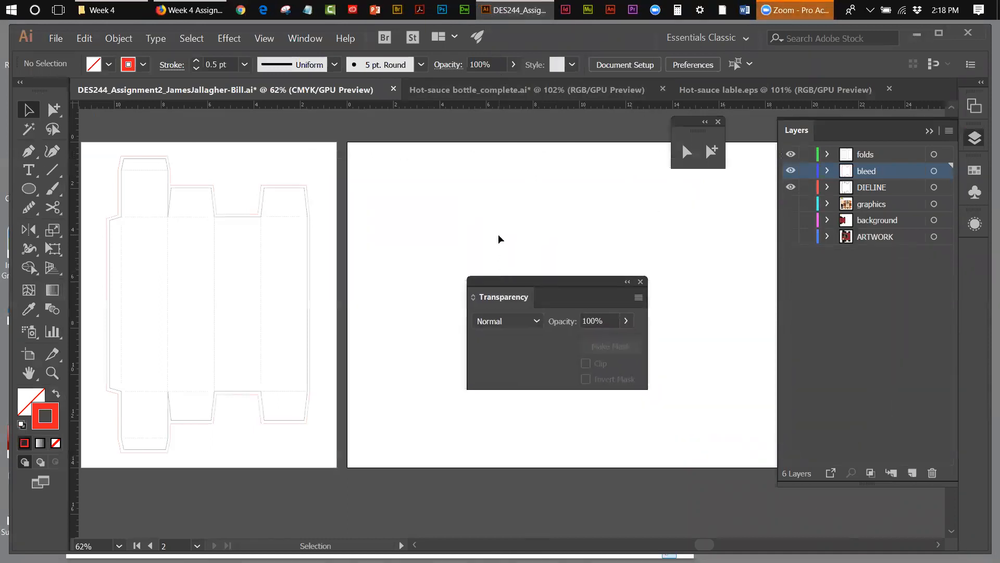
left_click(722, 99)
left_click_drag(529, 288, 810, 268)
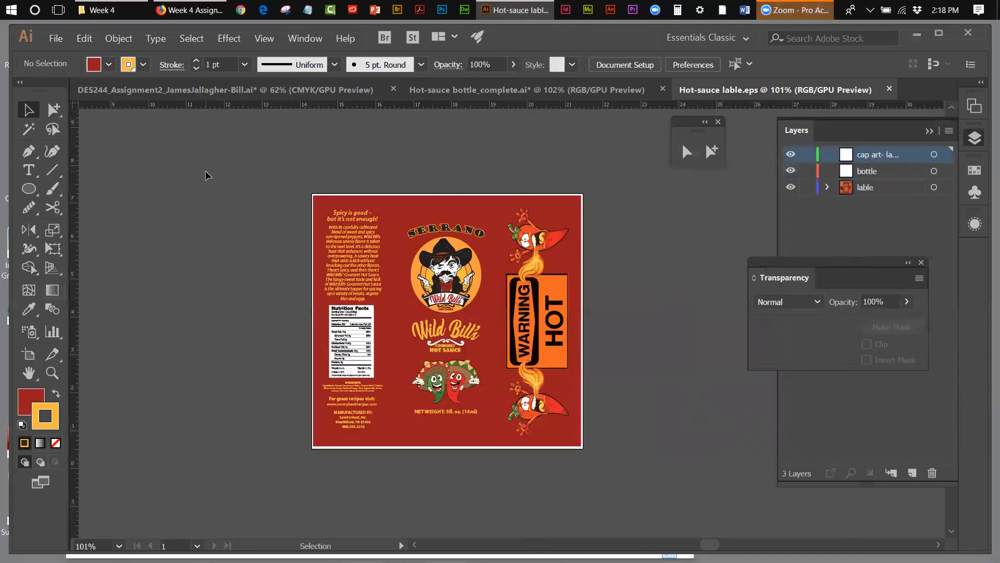
left_click(56, 40)
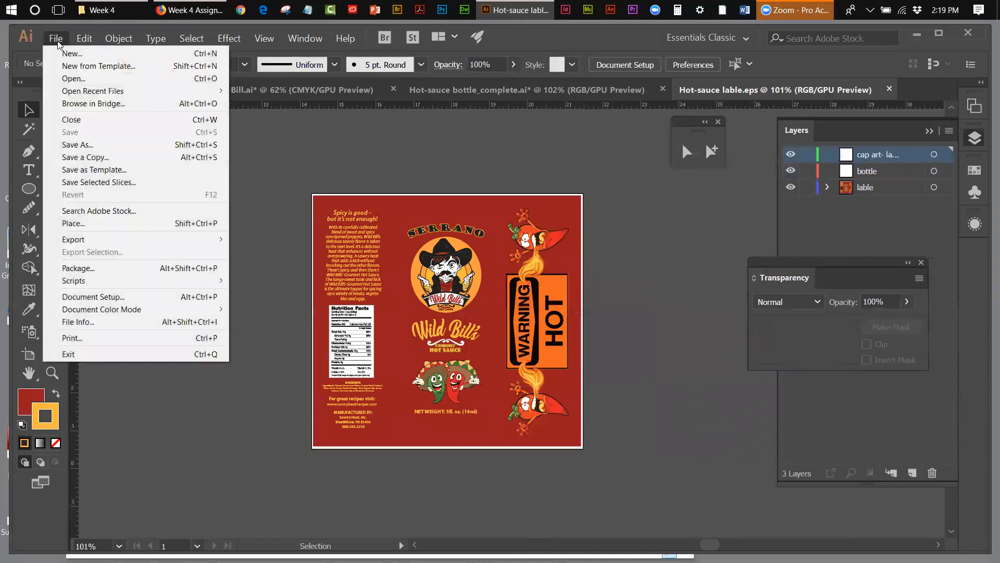
left_click(65, 145)
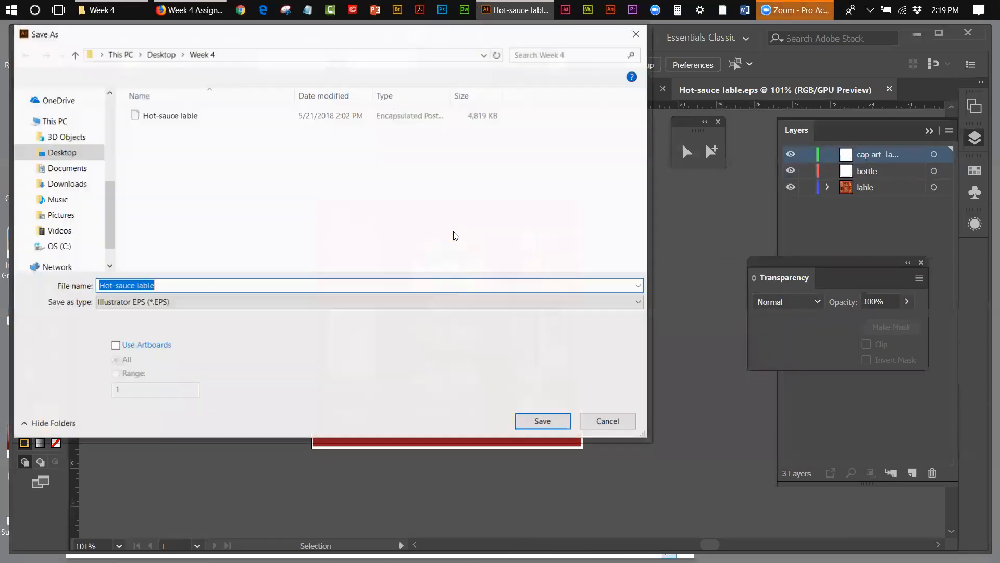
left_click(146, 306)
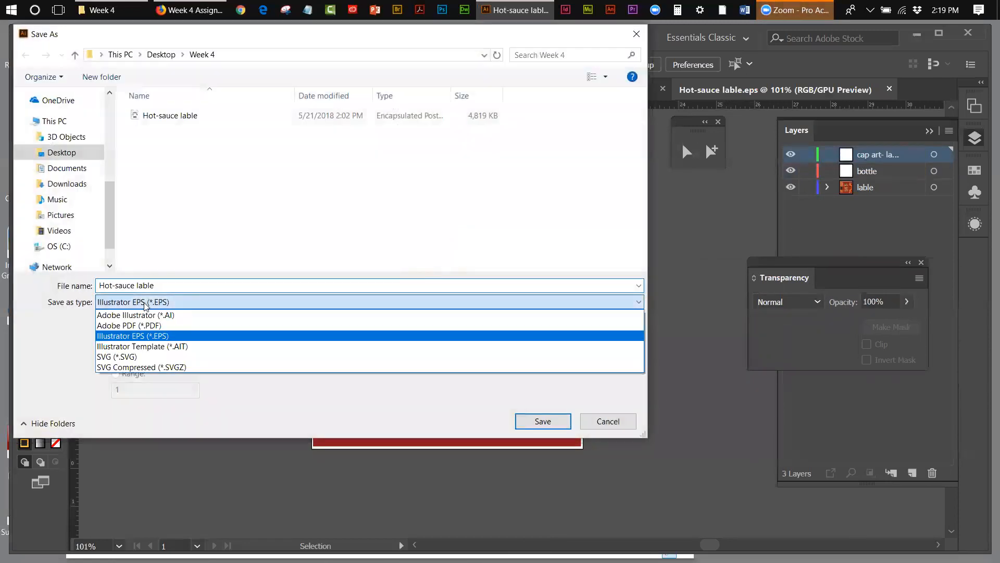
left_click(139, 326)
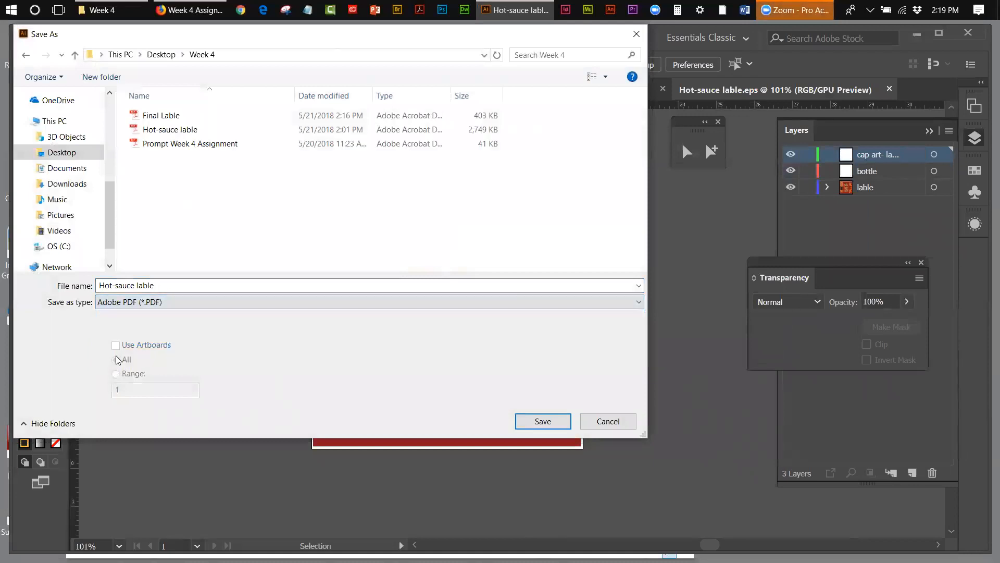
left_click_drag(172, 287, 84, 285)
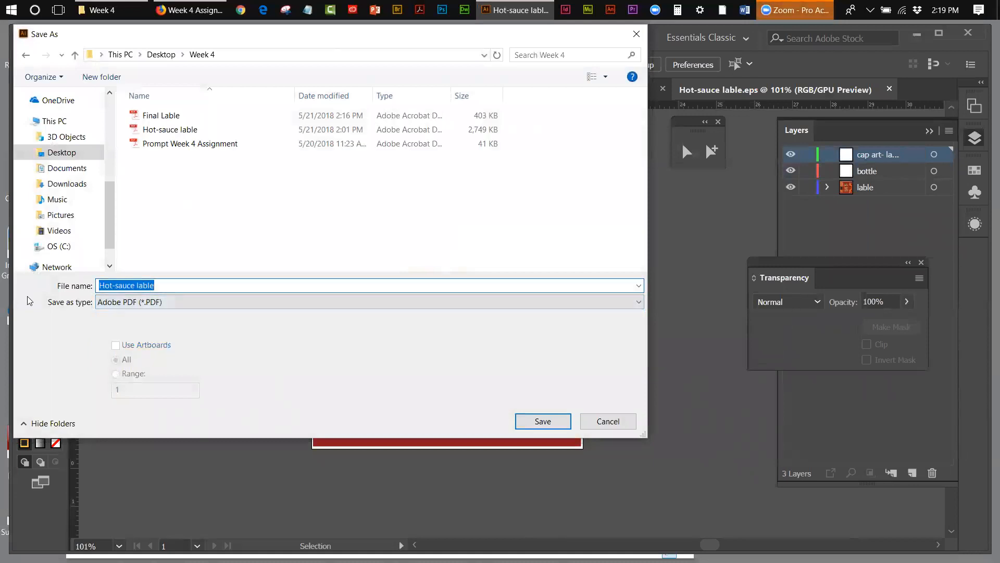
type("Bl")
type("ll Sweeney-DES-")
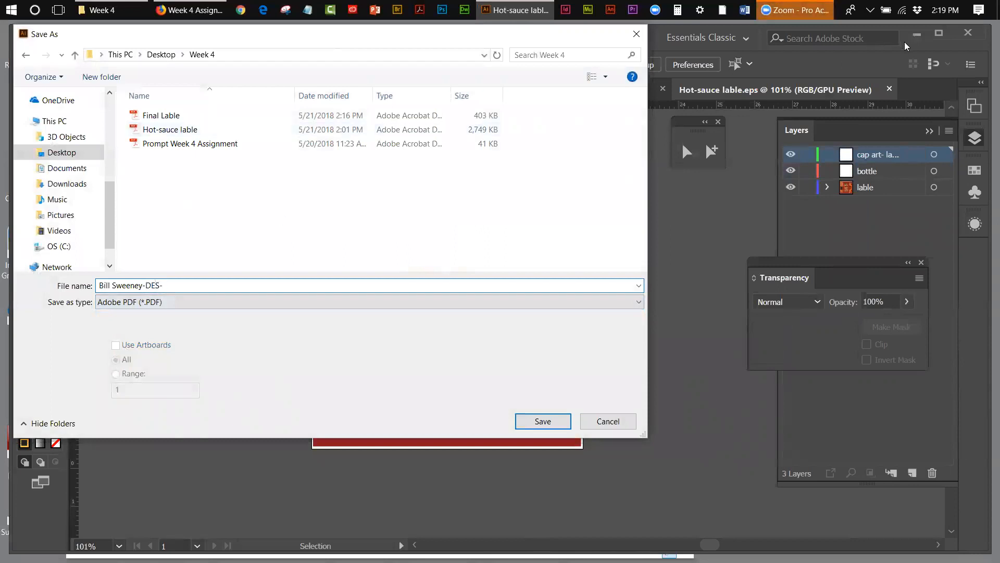
left_click(633, 36)
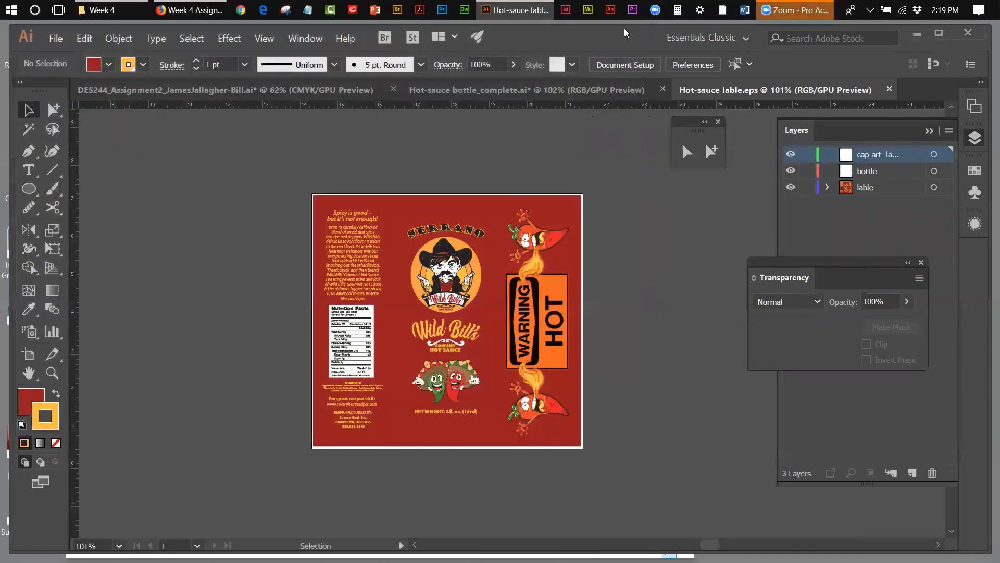
- Shift the Illustrator window slightly, and start saving the label in Adobe PDF format in the Desktop's Week 4 folder
left_click_drag(625, 33, 586, 34)
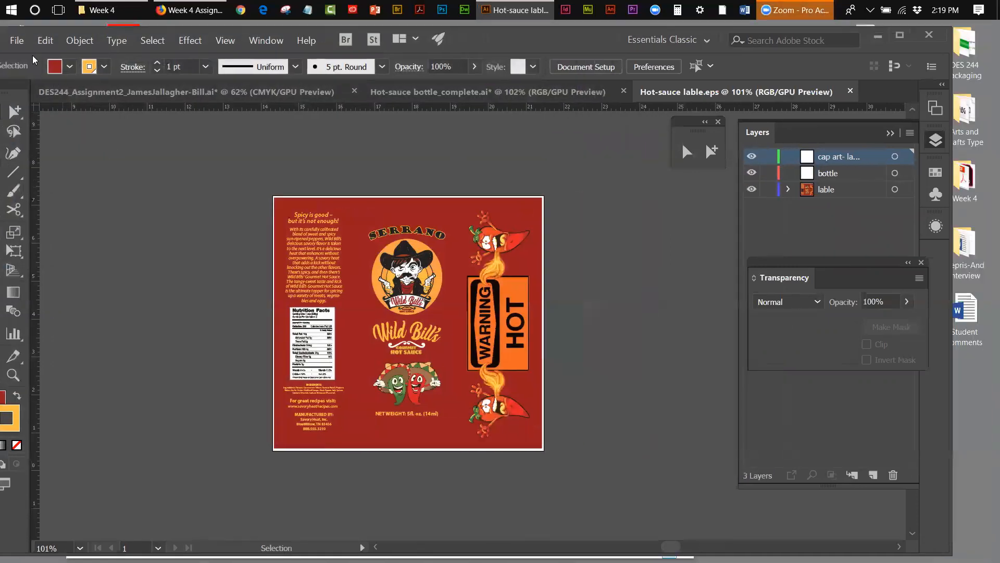
left_click(17, 40)
left_click(31, 145)
left_click(125, 306)
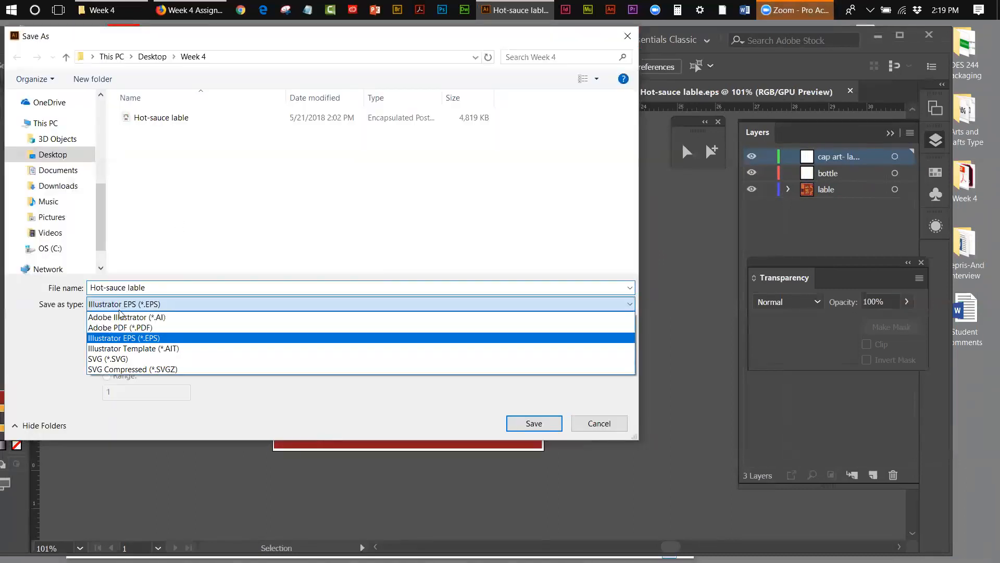
left_click(117, 327)
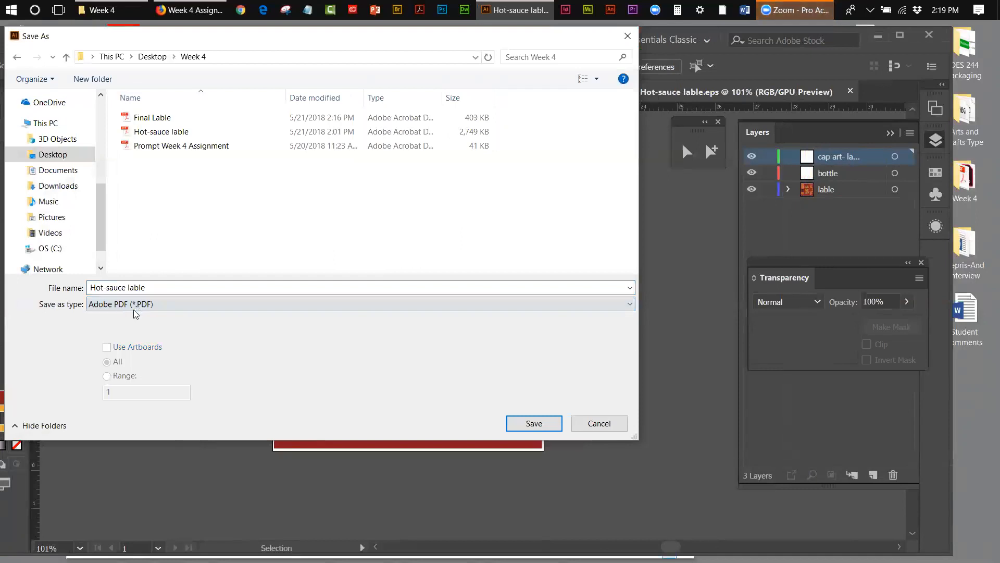
left_click(154, 293)
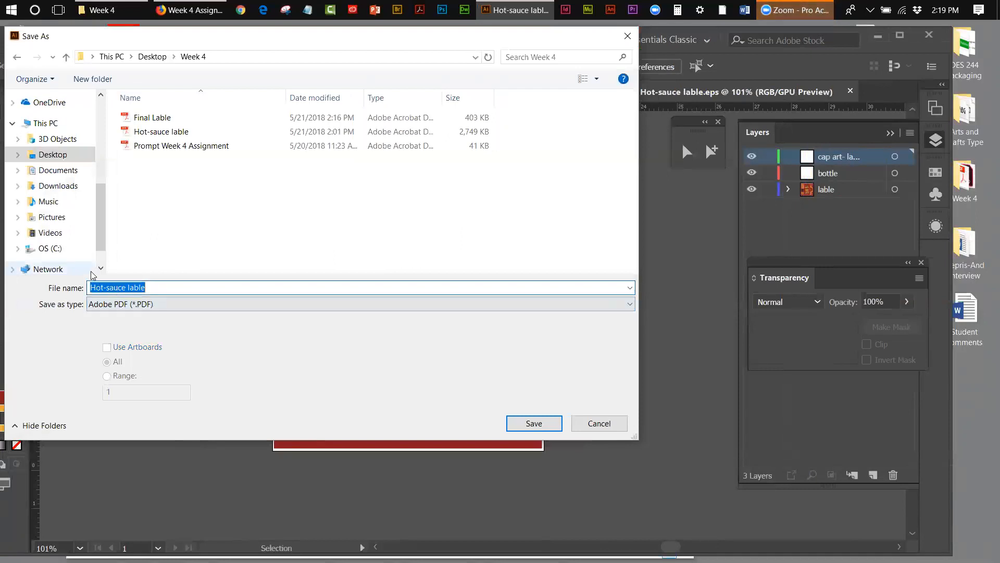
type("Bill")
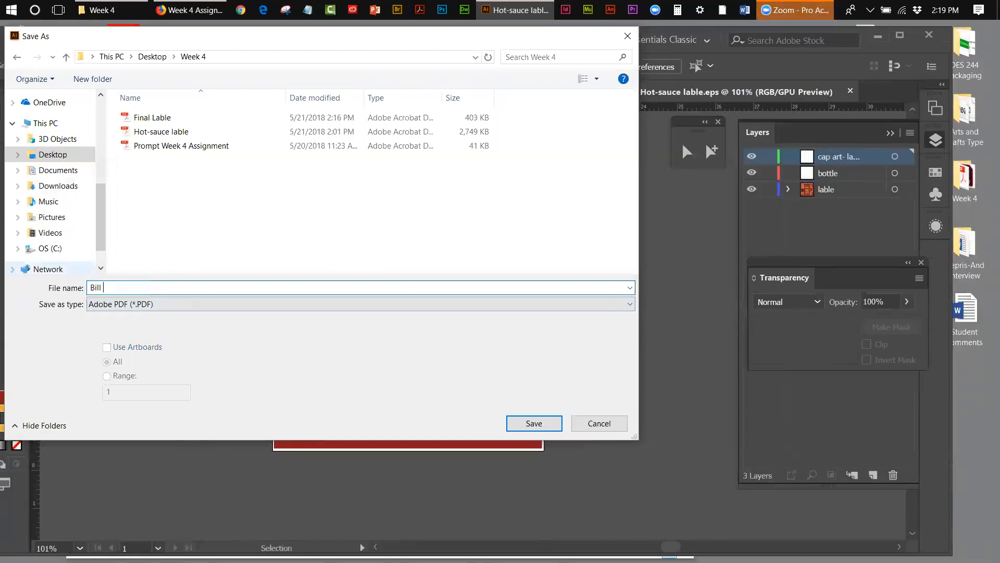
type(" Sweene")
- Check the assignment's file-naming rule in Firefox, and save the PDF as "DES-244-final assignment-" plus the author's full name using the Illustrator Default preset
left_click(202, 10)
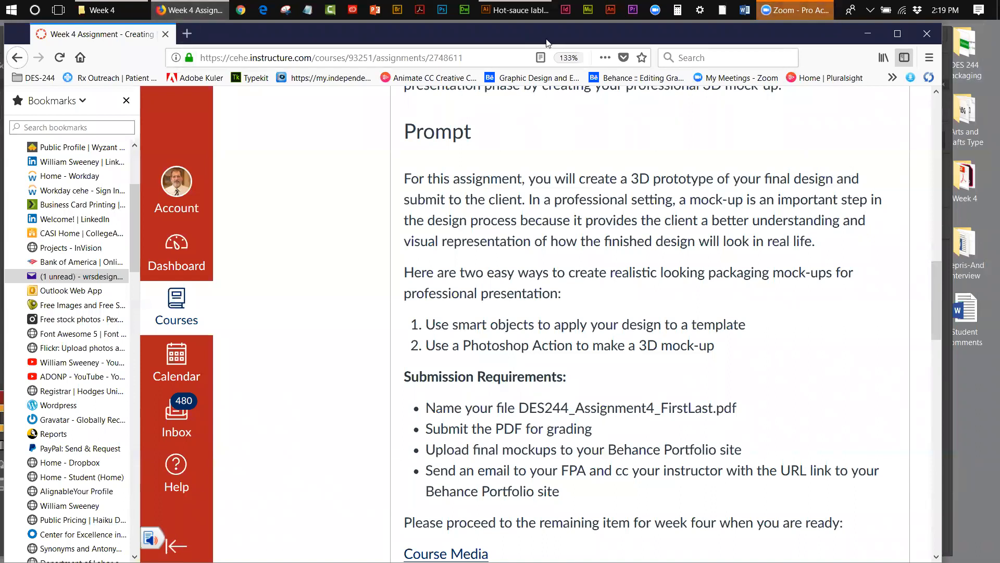
left_click(537, 12)
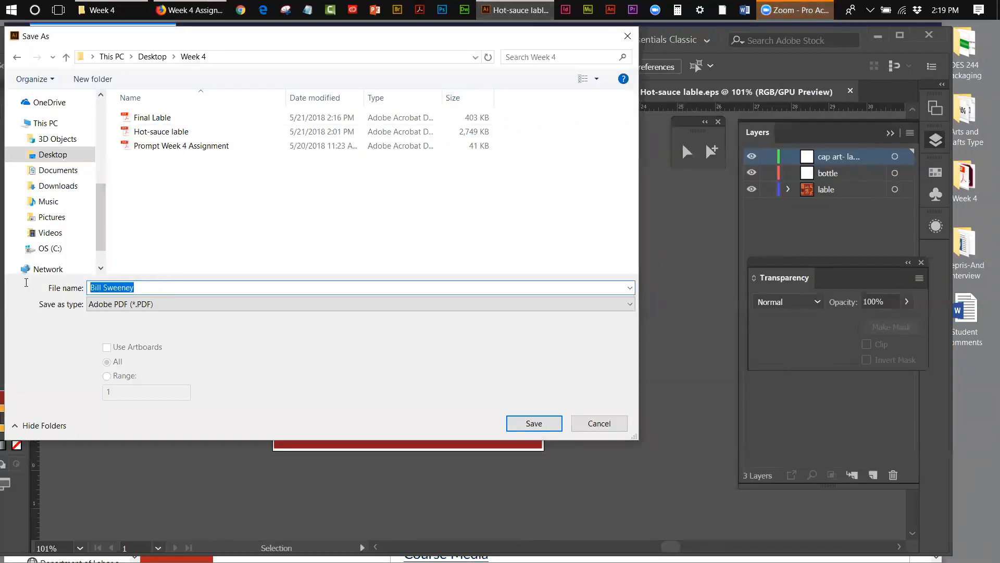
type("DES-244")
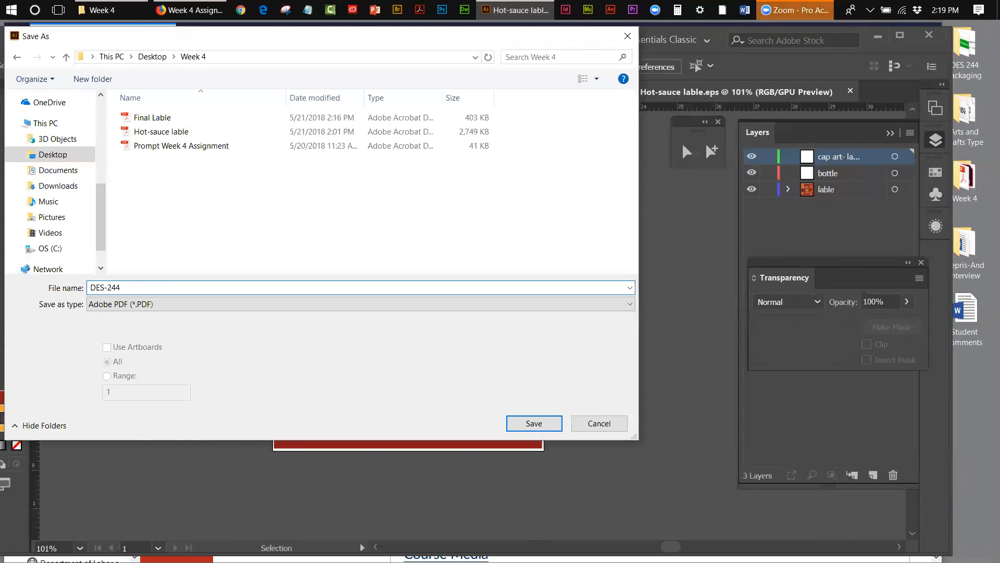
type("-final assignment-Bill")
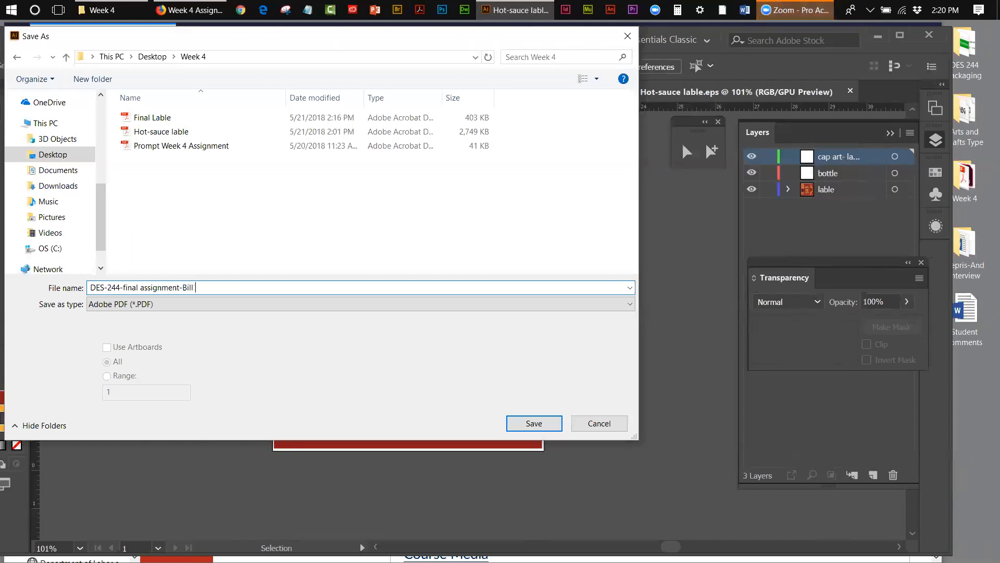
type(" Sweeney")
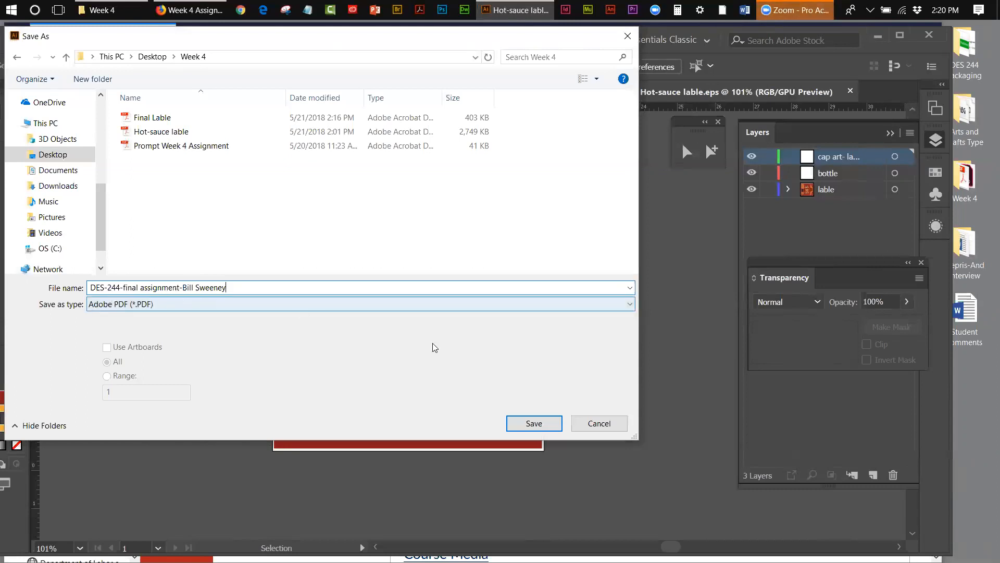
left_click(543, 423)
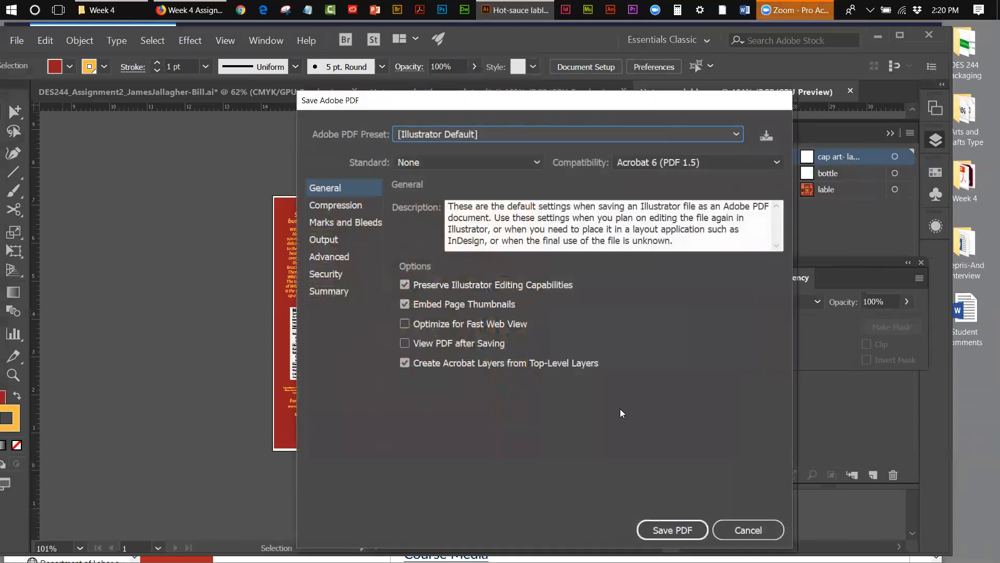
left_click(672, 530)
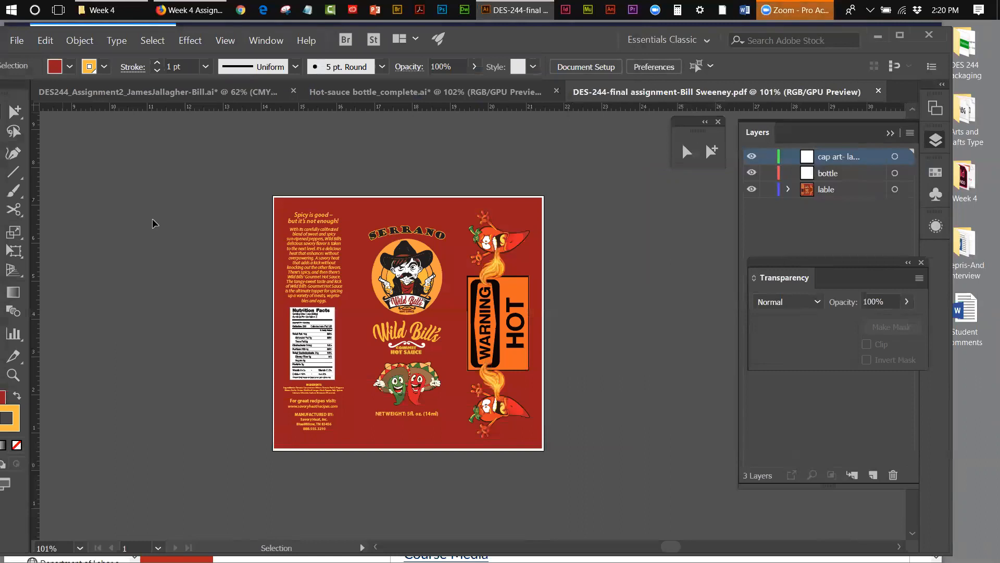
- Switch to Firefox and review the prompt and submission requirements on the Week 4 Assignment page
left_click(190, 10)
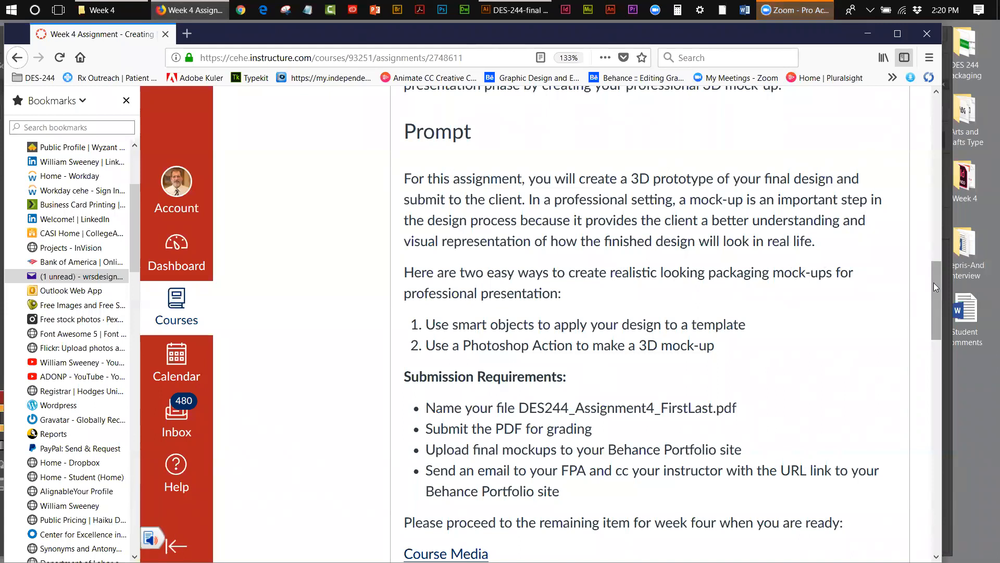
left_click_drag(934, 282, 944, 323)
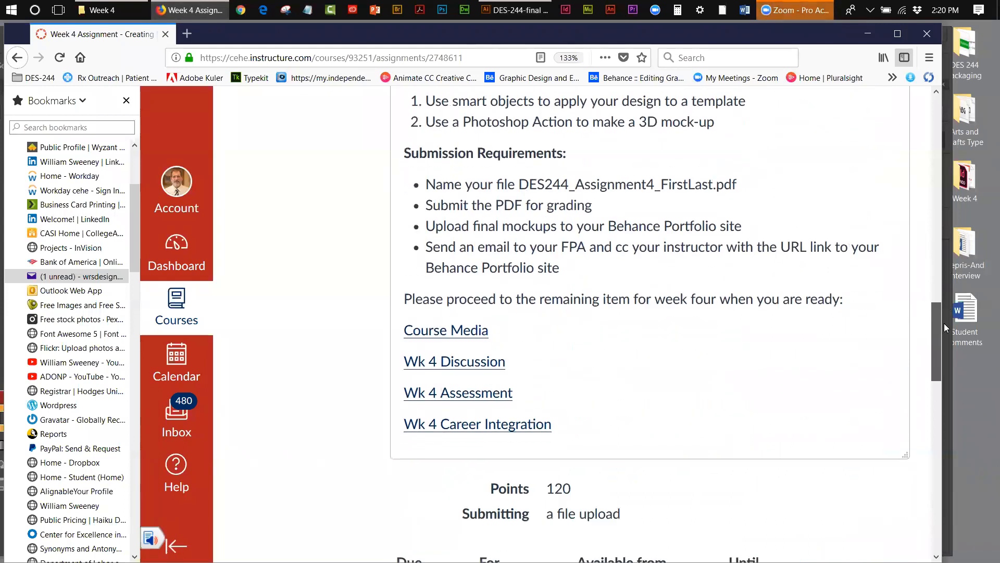
left_click_drag(944, 323, 946, 117)
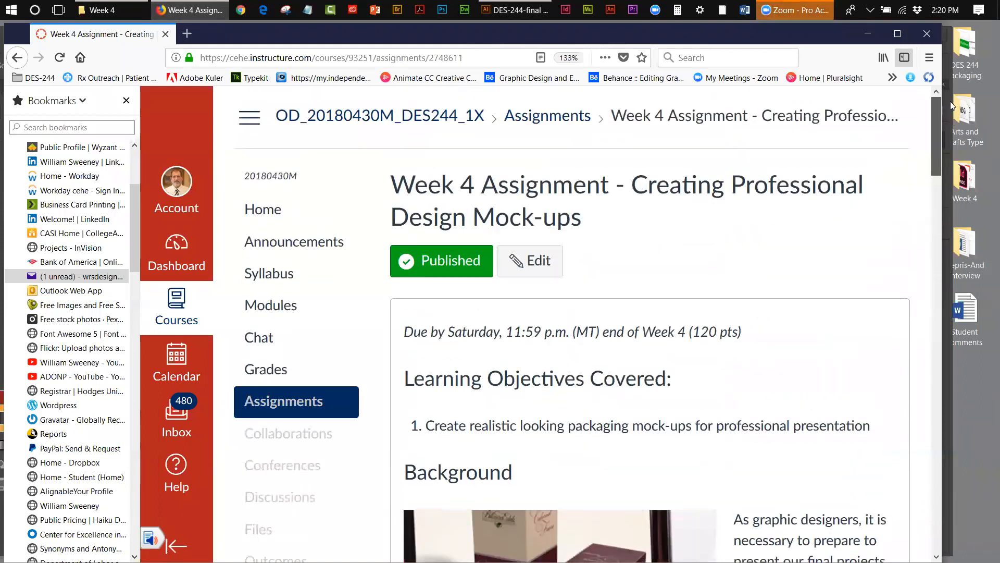
- Open the Week 4 Assessment on preparing final artwork from the course assignments, and read its grading specifications and submission requirements
left_click(276, 400)
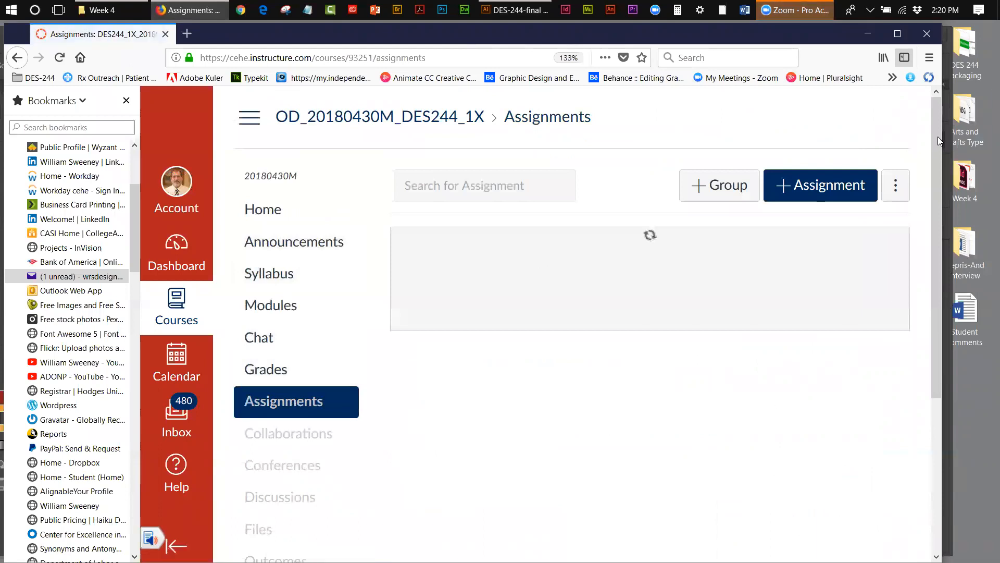
left_click_drag(938, 137, 930, 313)
left_click(517, 158)
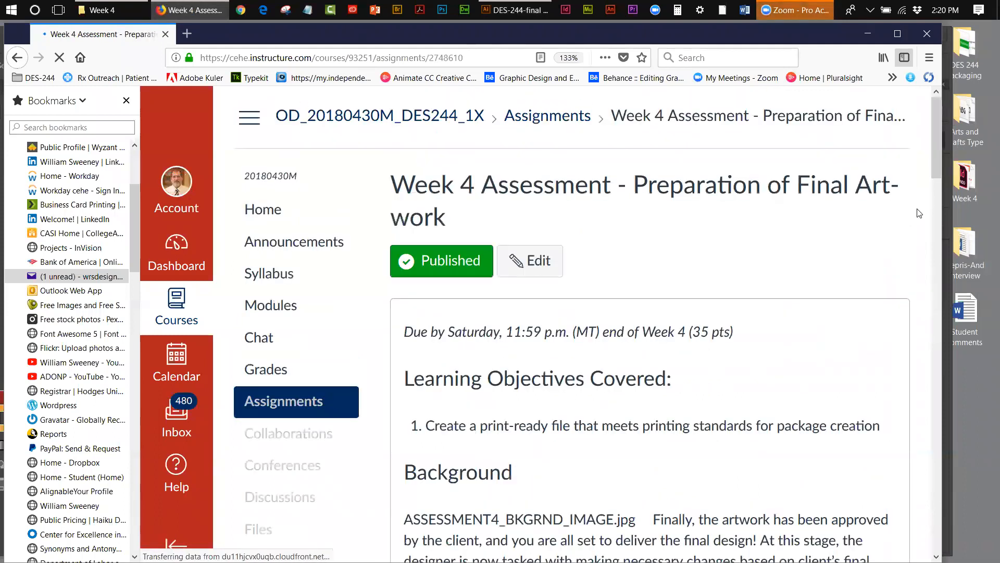
left_click_drag(933, 129, 928, 339)
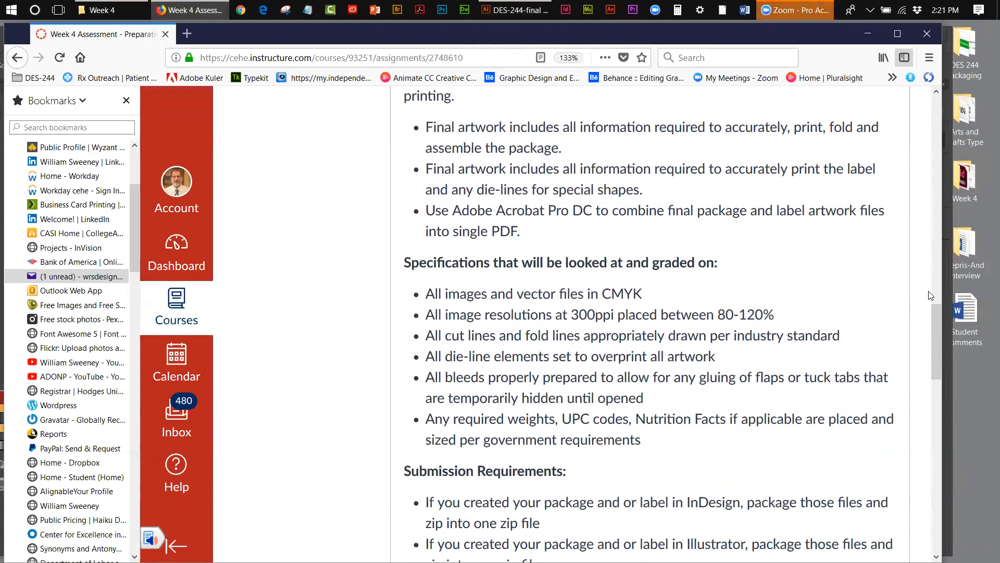
left_click_drag(934, 307, 933, 343)
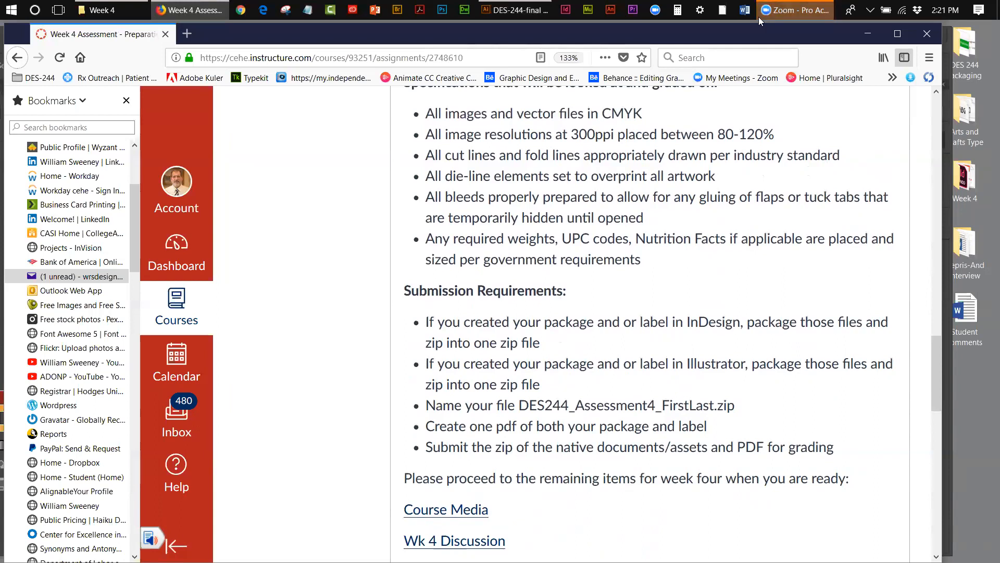
- Launch InDesign, minimize the browser, and open the recent document Final-lable-production.indd
left_click(565, 11)
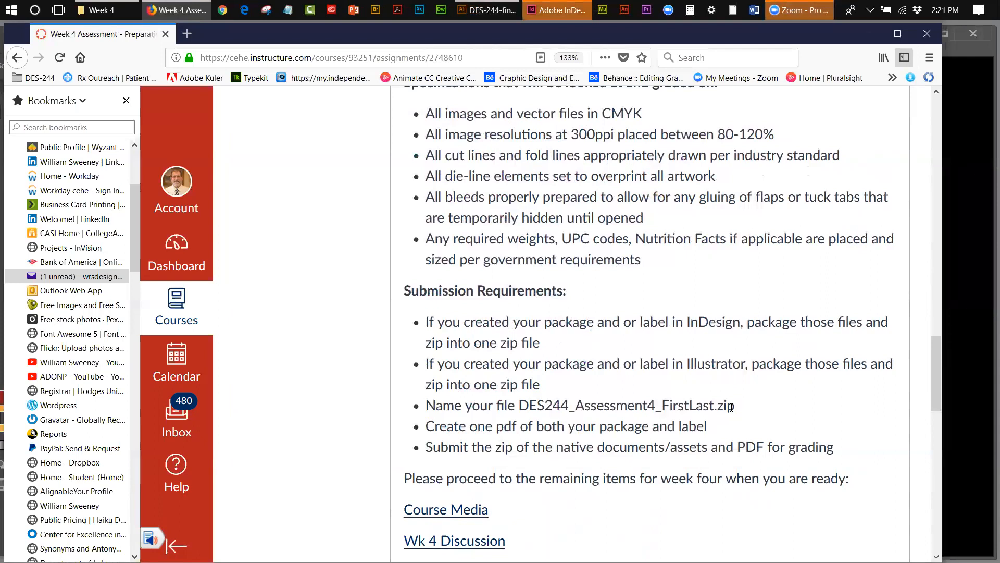
left_click(859, 34)
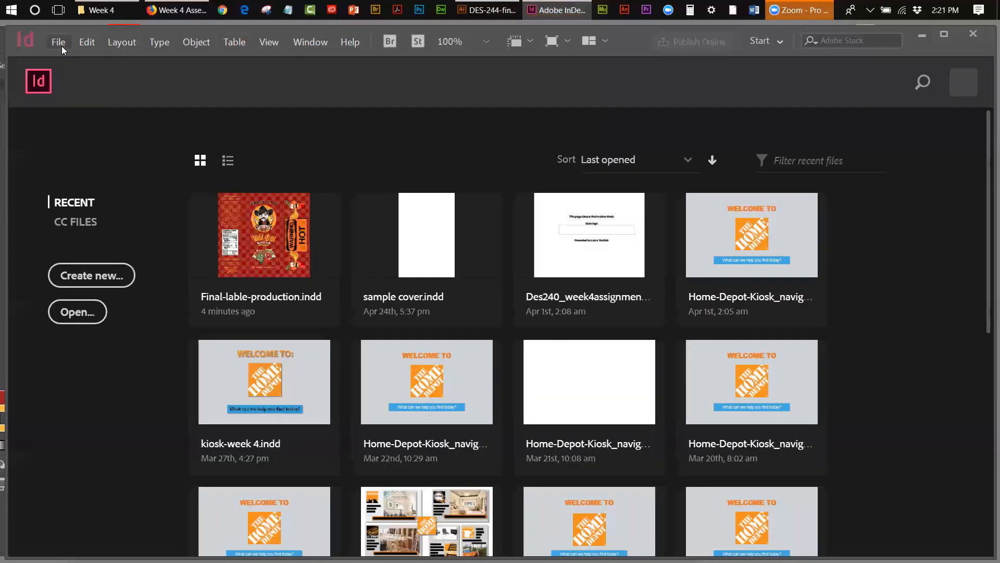
left_click(281, 233)
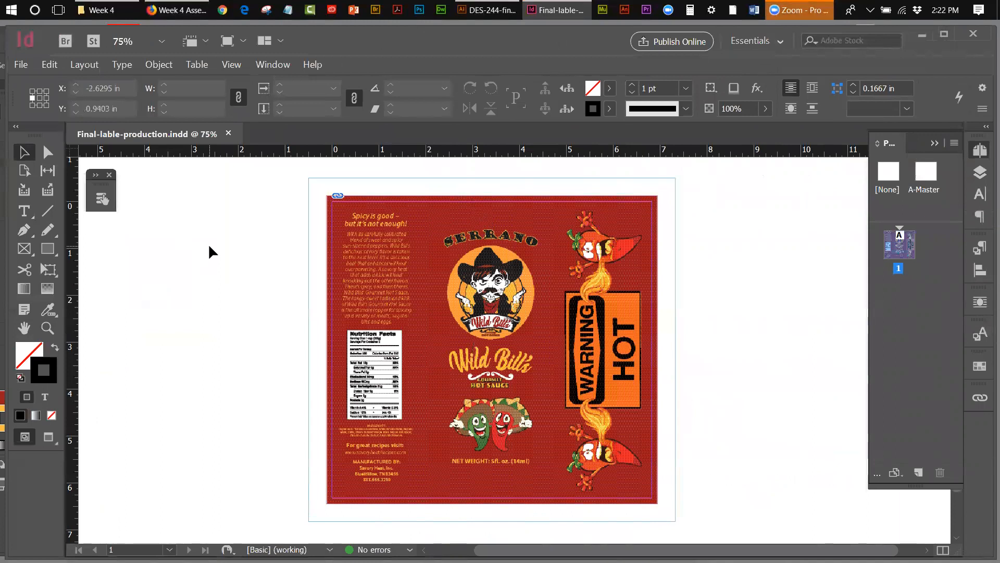
- Start packaging the label document, review the package summary of fonts, links and inks, and proceed to the printing instructions
left_click(21, 65)
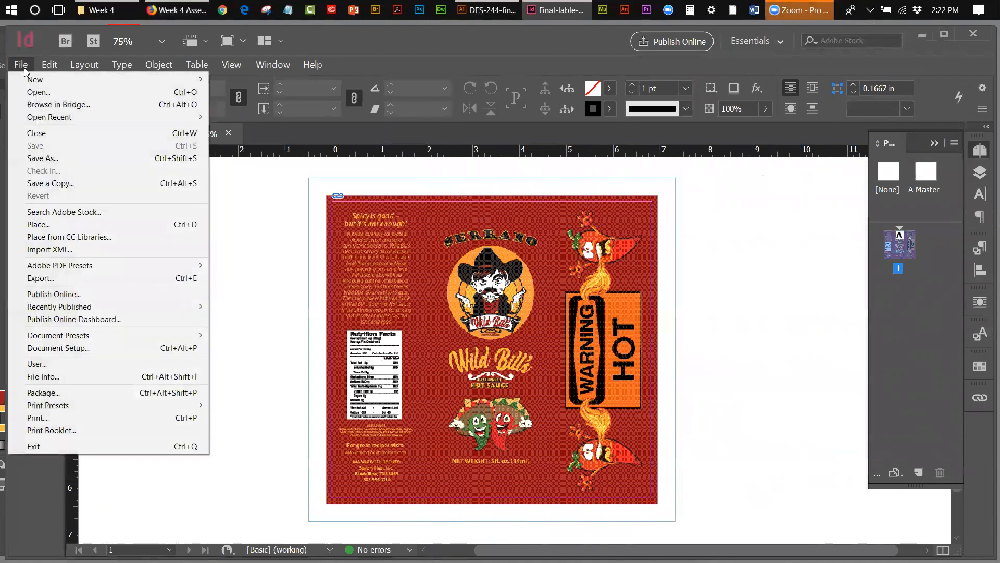
left_click(89, 393)
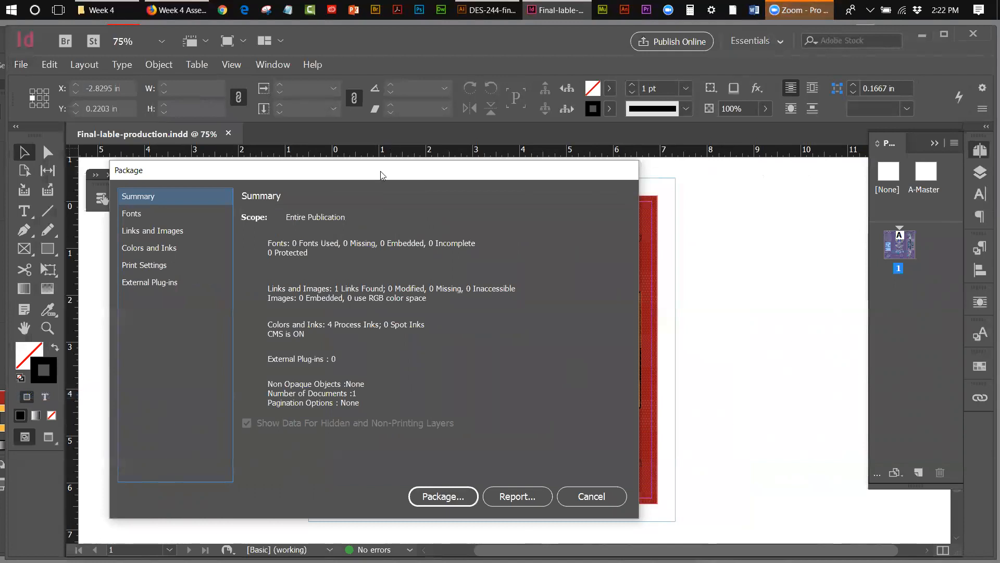
left_click_drag(381, 175, 831, 173)
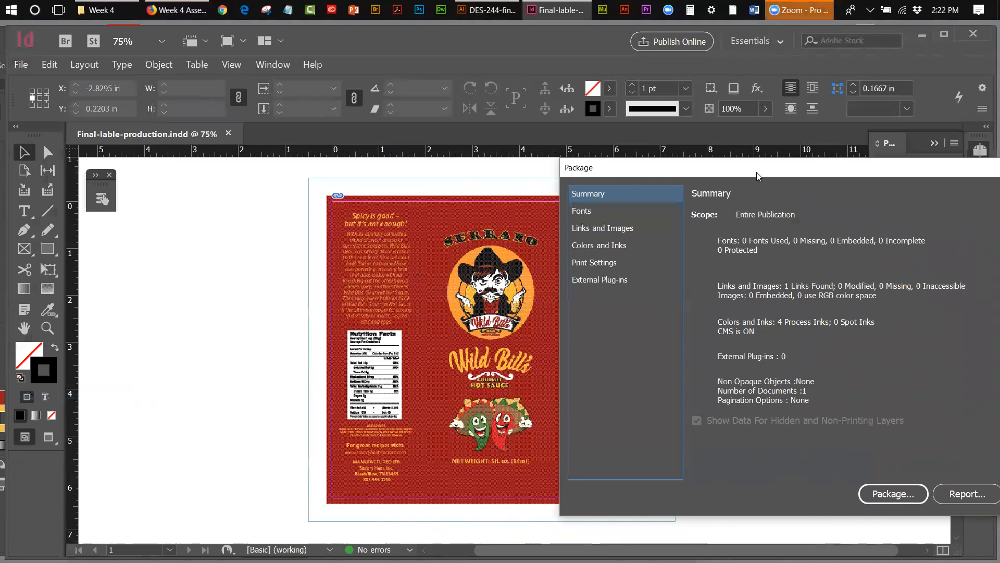
left_click_drag(754, 174, 415, 189)
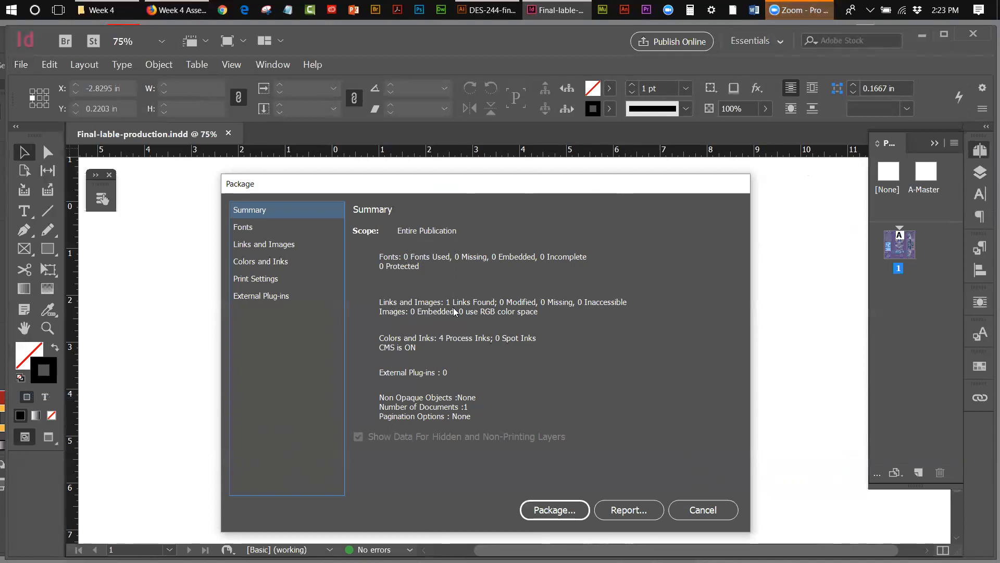
left_click_drag(442, 186, 473, 204)
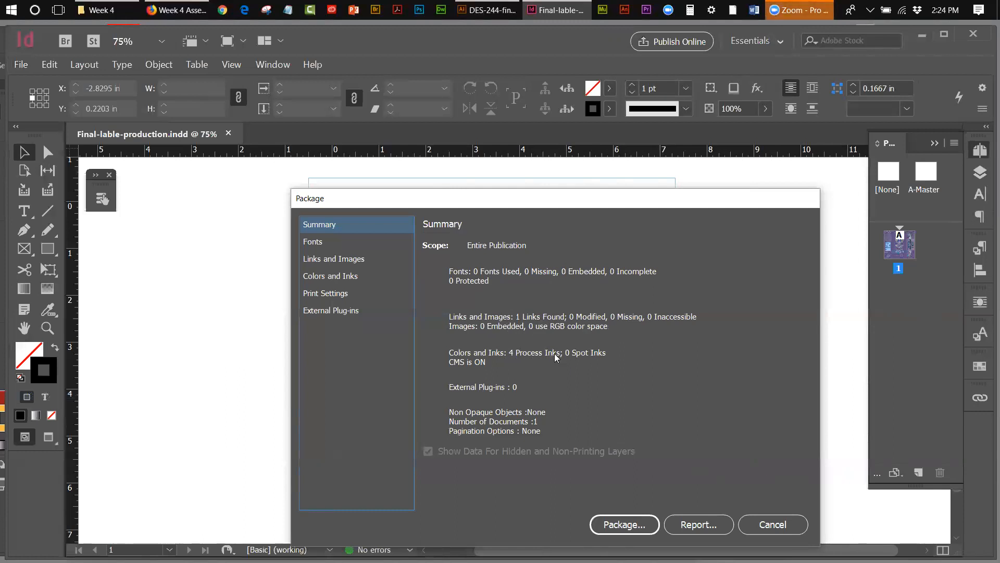
left_click(649, 529)
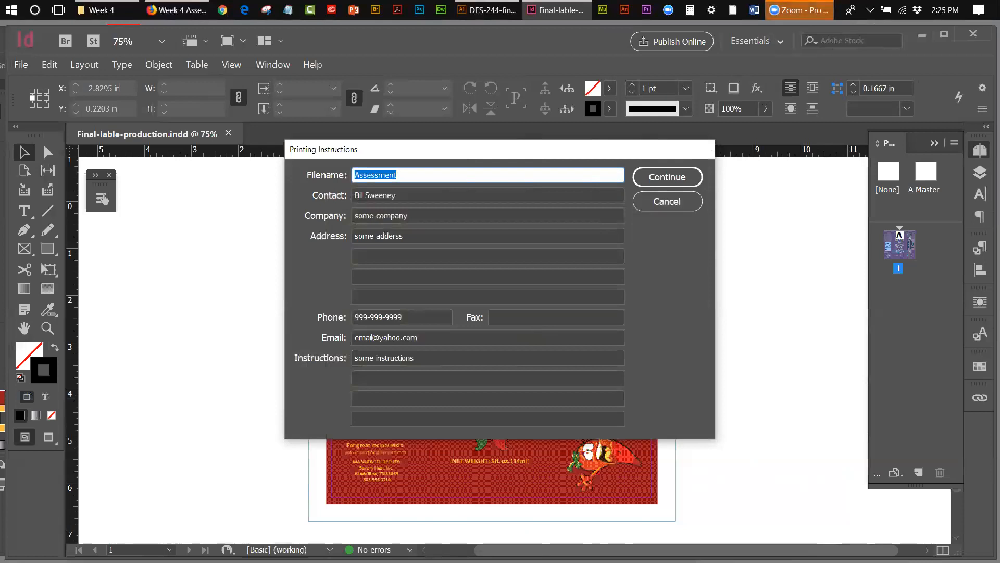
- Name the printing instructions file "lable for hot sauce" and package the publication in Week 4 under the folder name Final-lable-production
type("lable for hot sauce")
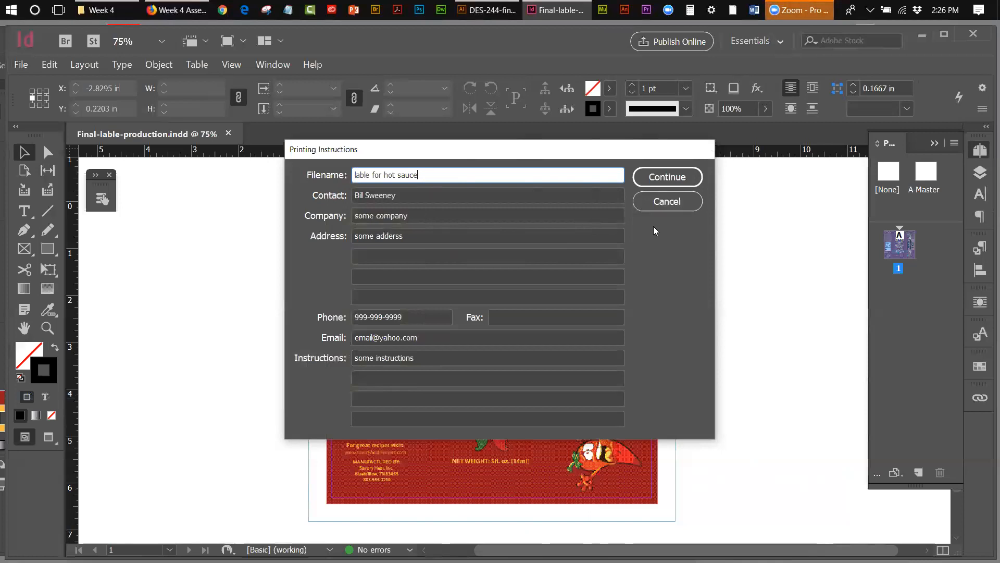
left_click(664, 180)
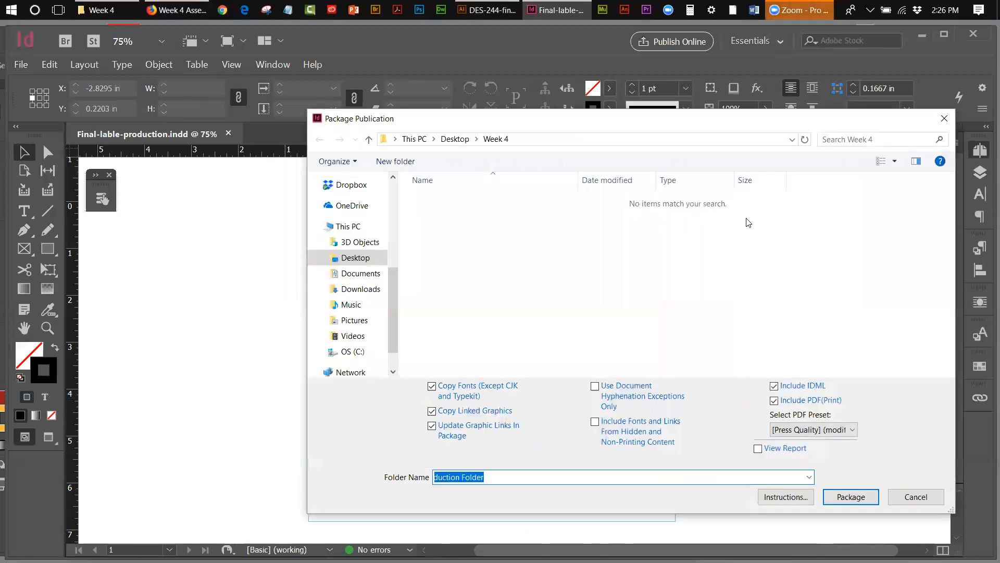
left_click_drag(526, 120, 469, 110)
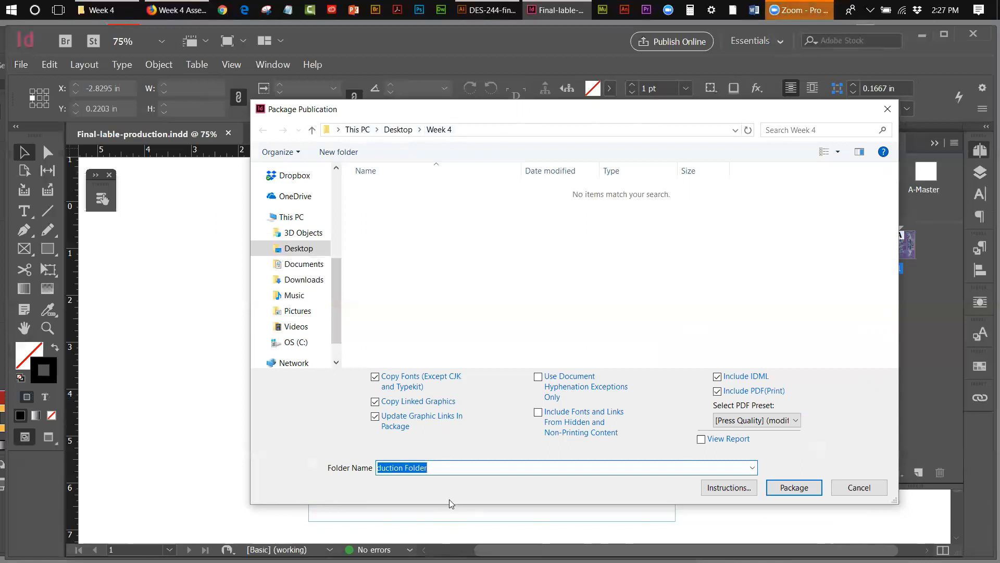
left_click_drag(438, 467, 369, 465)
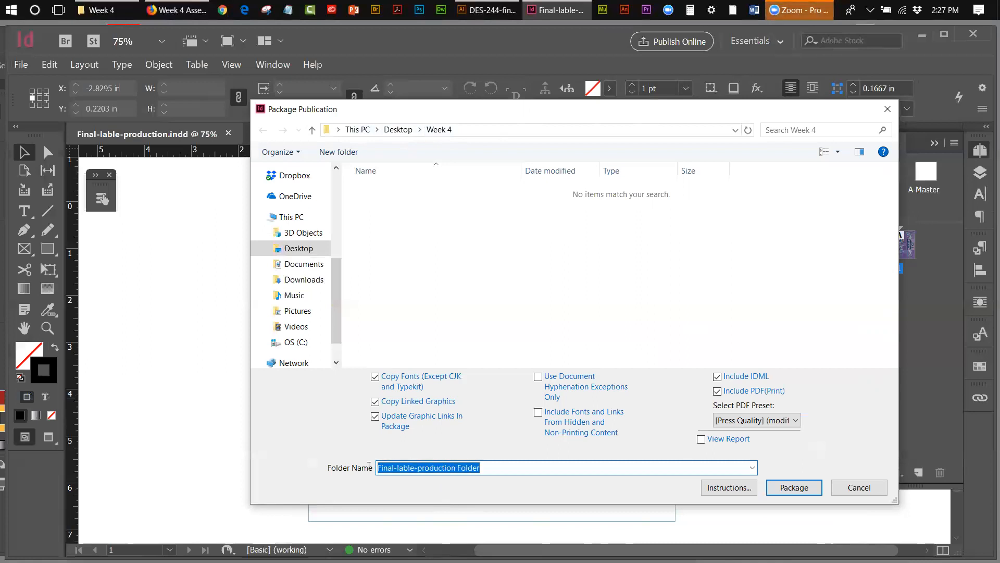
left_click(490, 467)
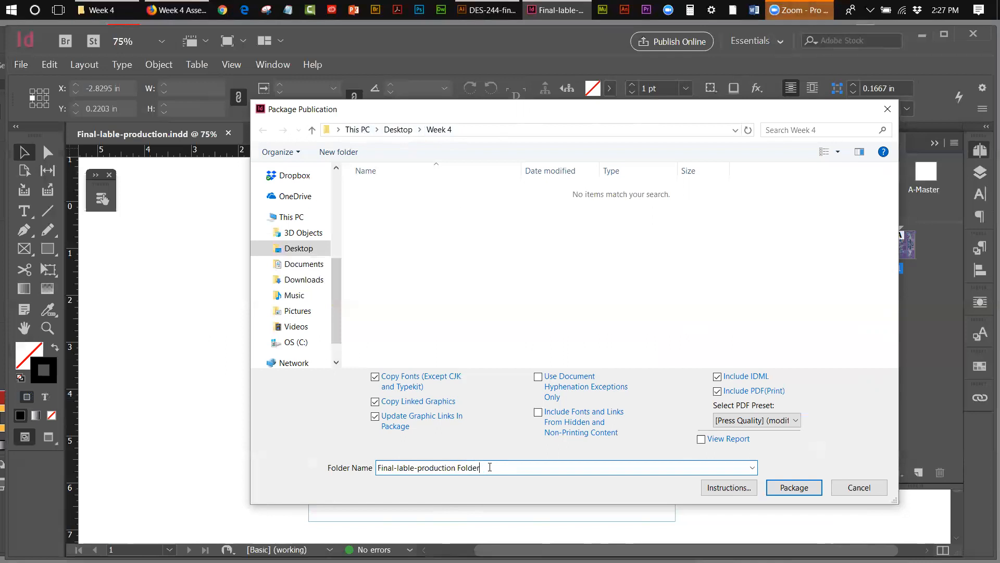
left_click_drag(480, 466, 453, 467)
key("BackSpace")
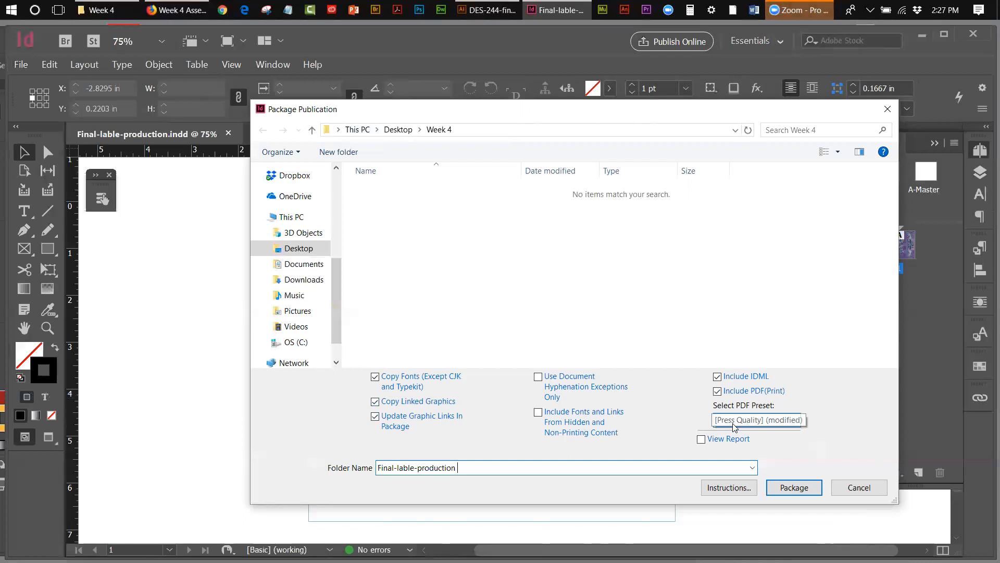
left_click(790, 491)
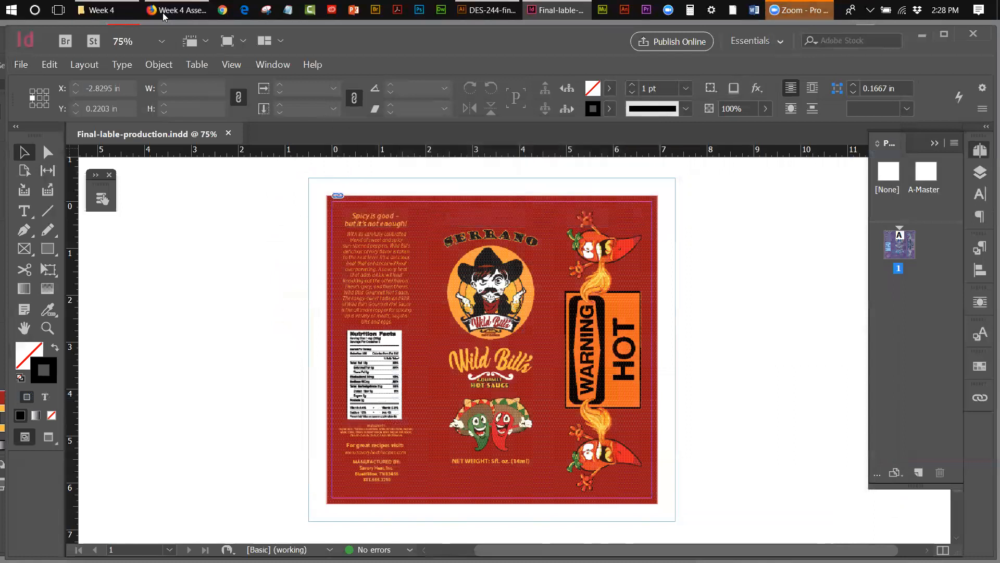
- Switch to File Explorer, inspect the Final-lable-production package folder and its Links subfolder, and view the packaged PDF in Acrobat
left_click(100, 10)
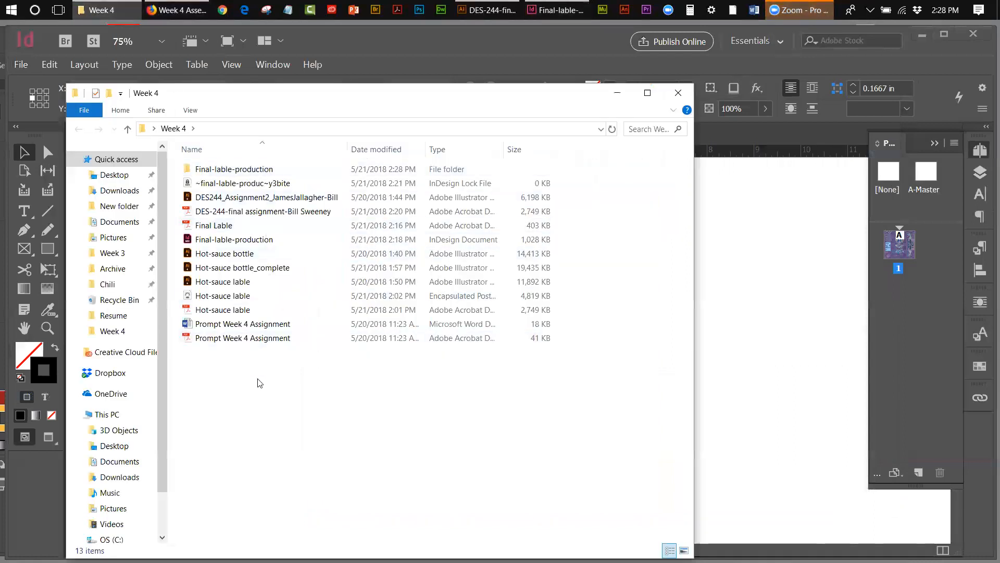
left_click(209, 171)
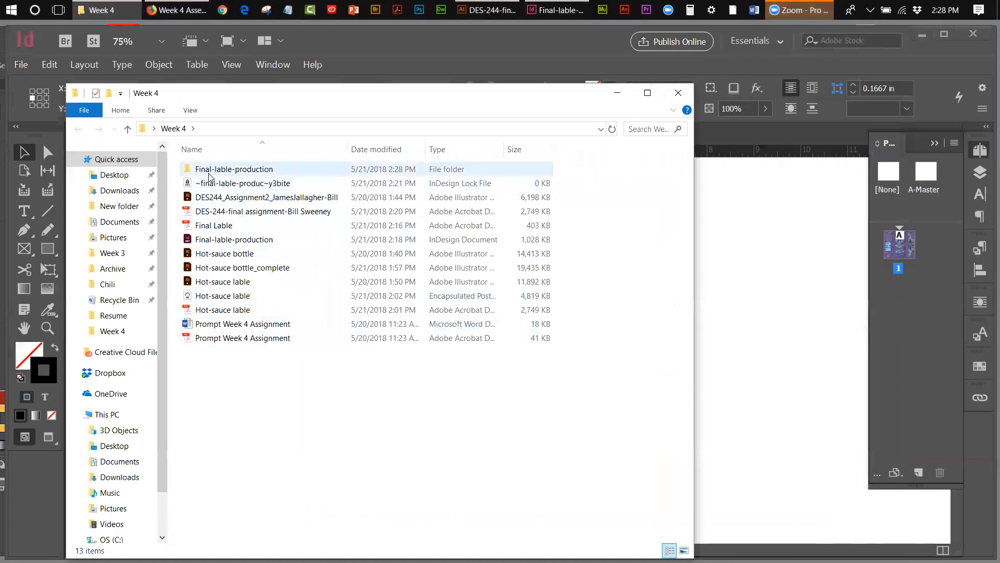
double_click(236, 174)
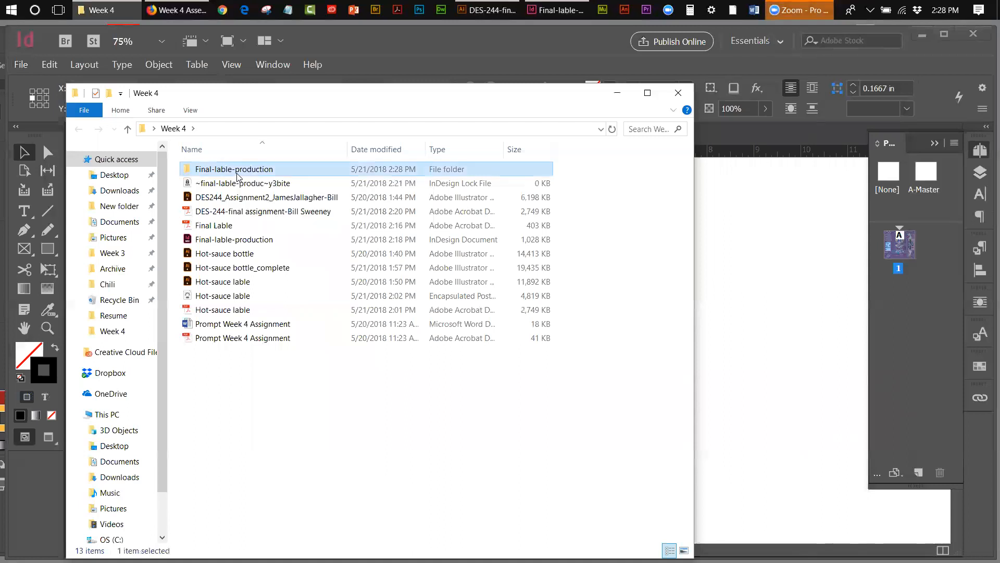
left_click(207, 173)
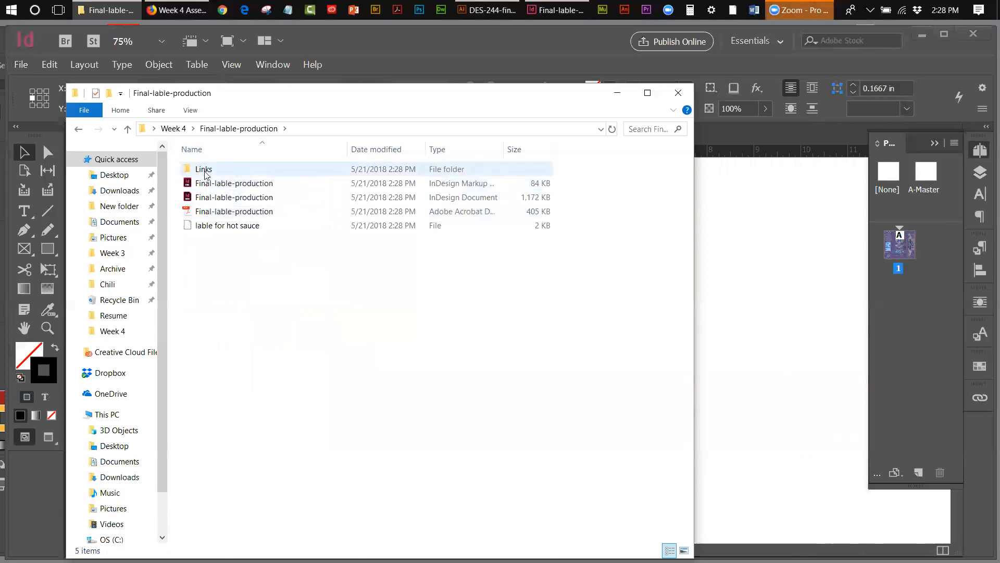
double_click(205, 174)
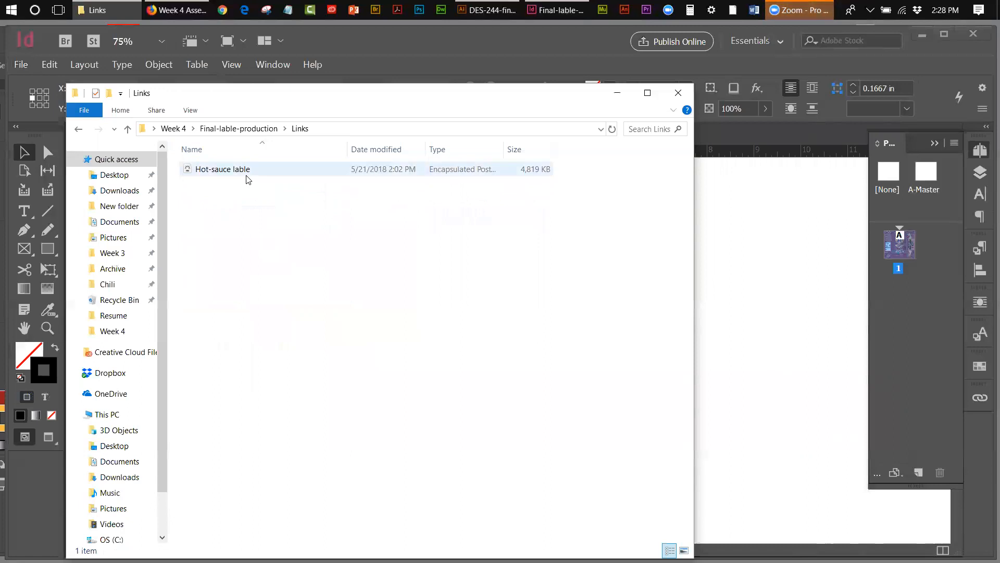
left_click(237, 128)
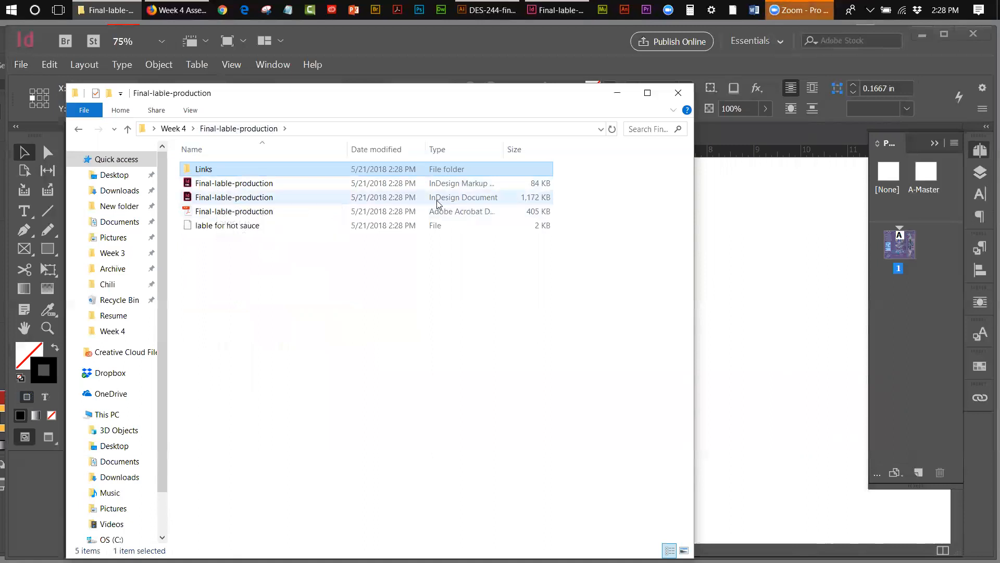
double_click(208, 214)
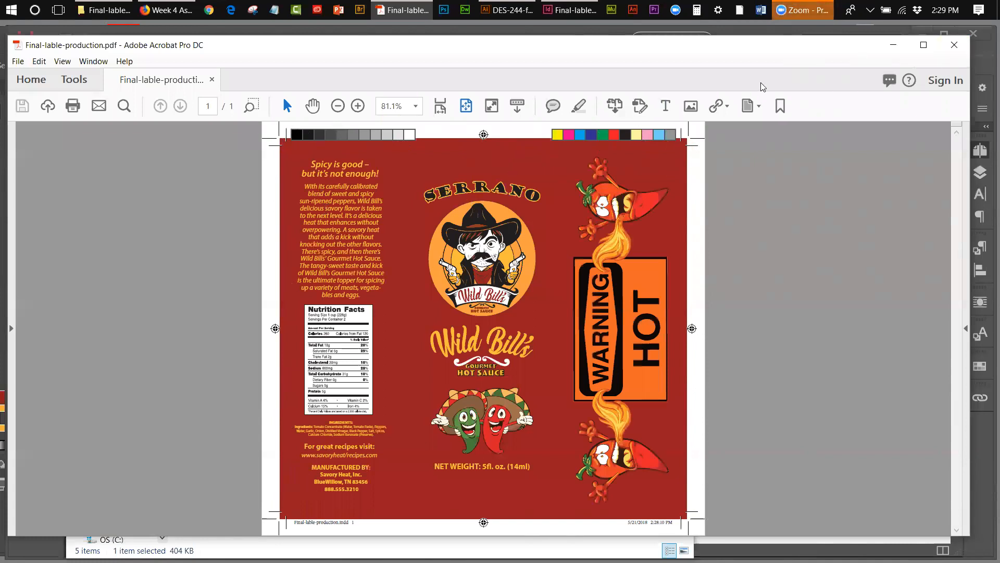
left_click(954, 45)
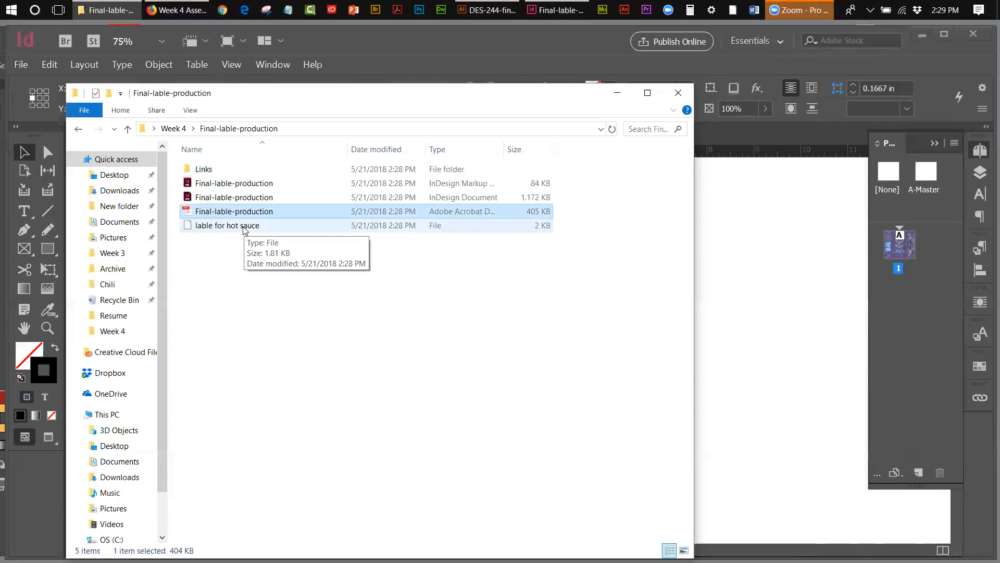
- View the Final Lable PDF in the Week 4 folder, and move that file to the Recycle Bin
left_click(172, 129)
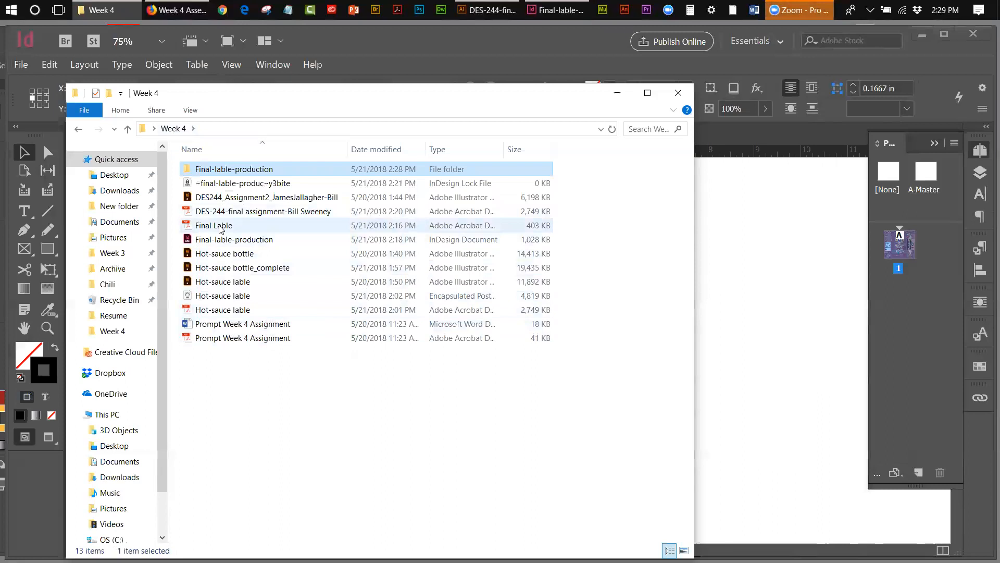
double_click(219, 228)
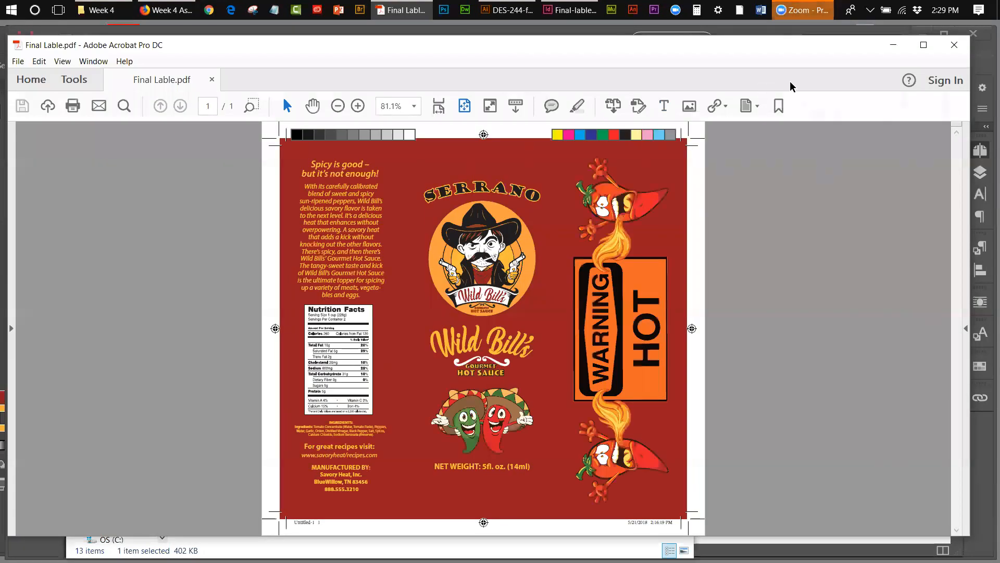
left_click(955, 45)
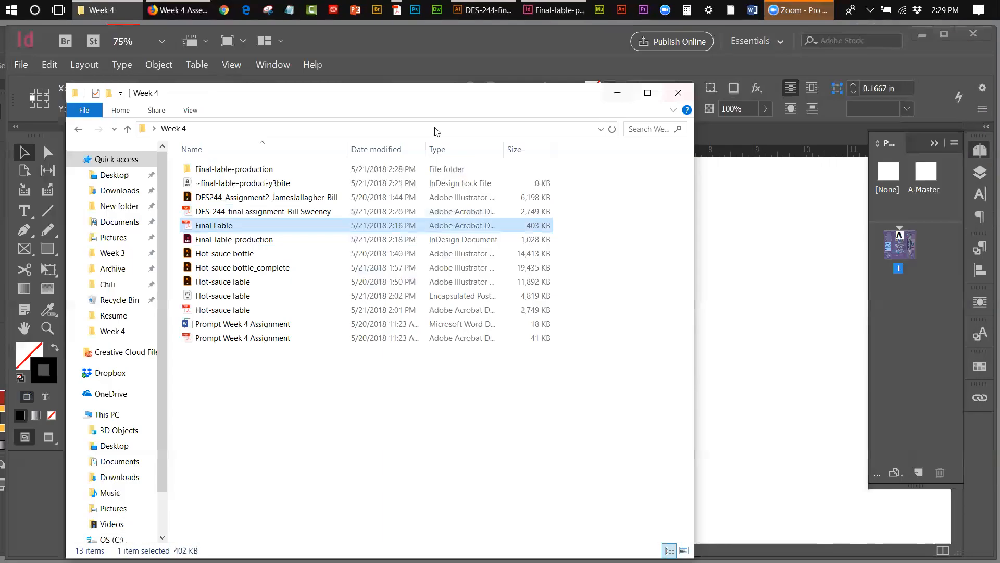
right_click(224, 226)
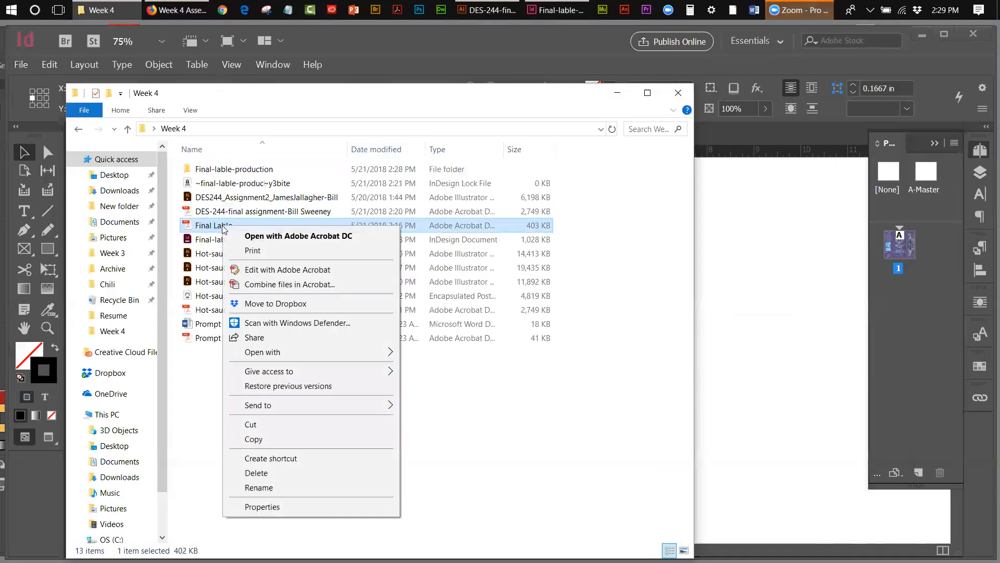
left_click(263, 472)
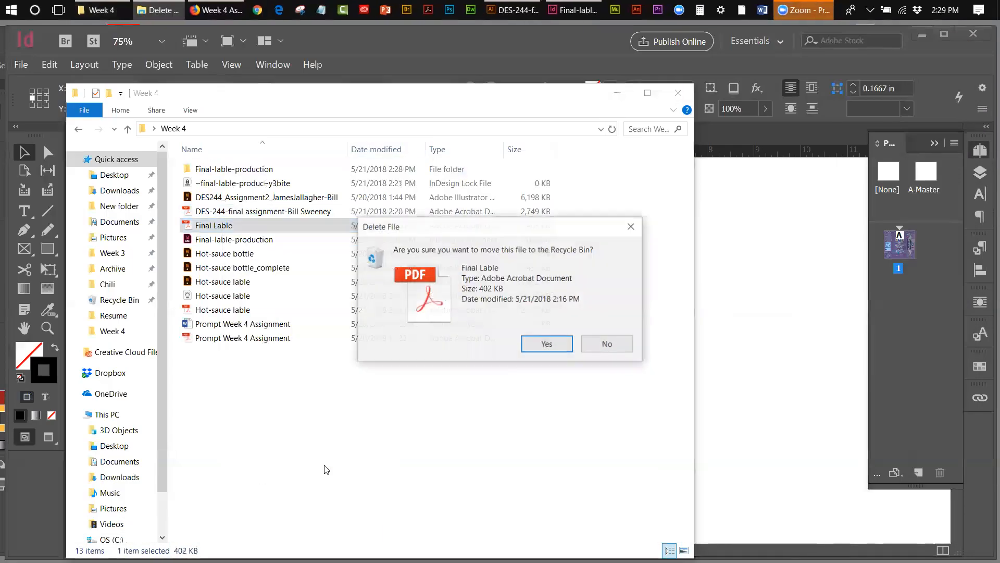
left_click(547, 344)
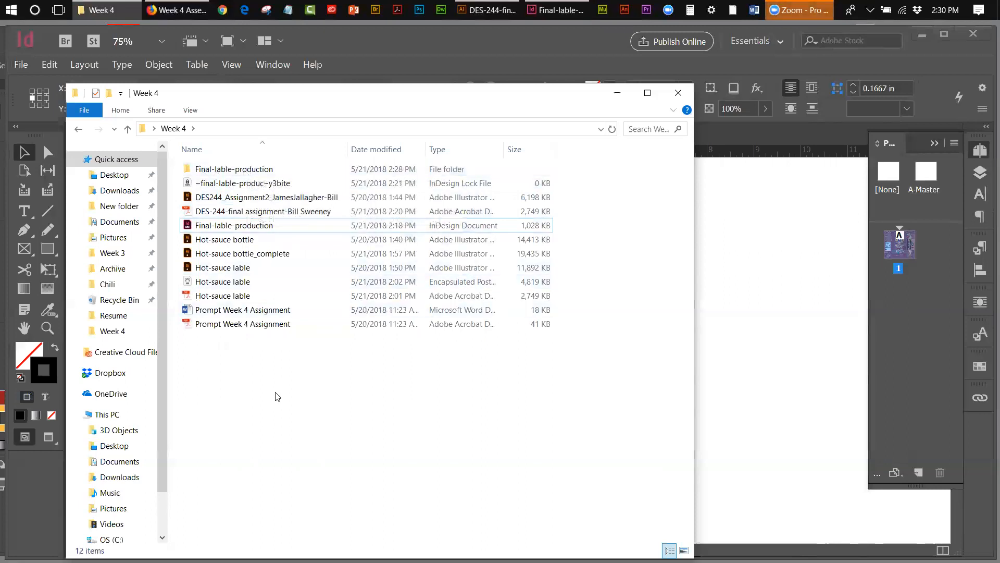
- Close the Week 4 folder window and the InDesign label document, and switch to Illustrator to close the DES-244 final assignment PDF
left_click(677, 93)
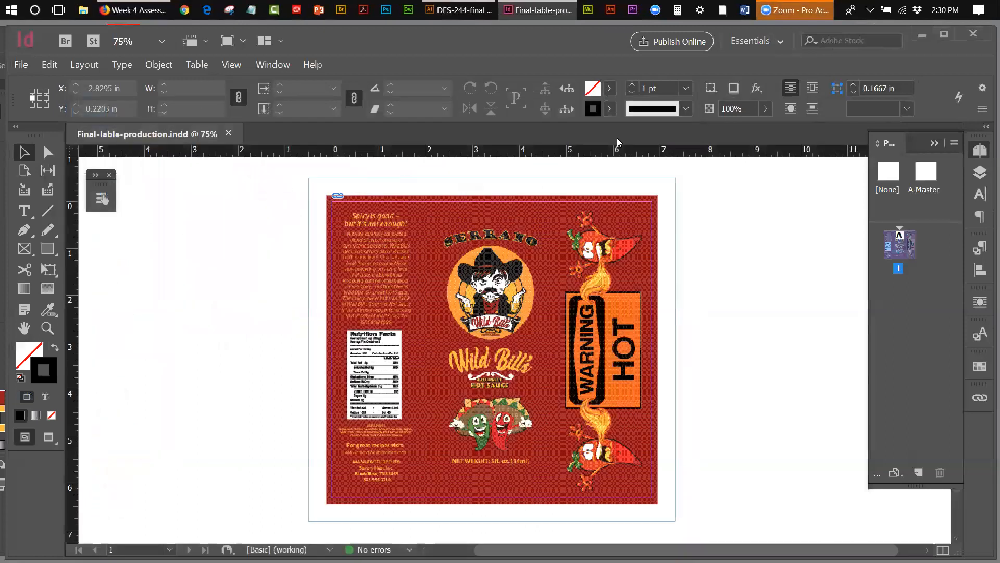
left_click(230, 134)
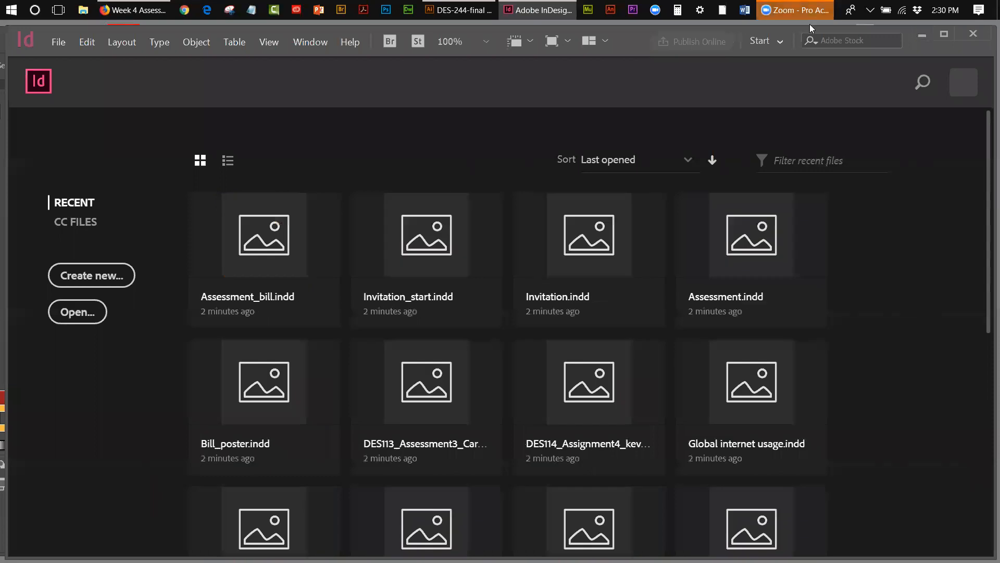
left_click(458, 10)
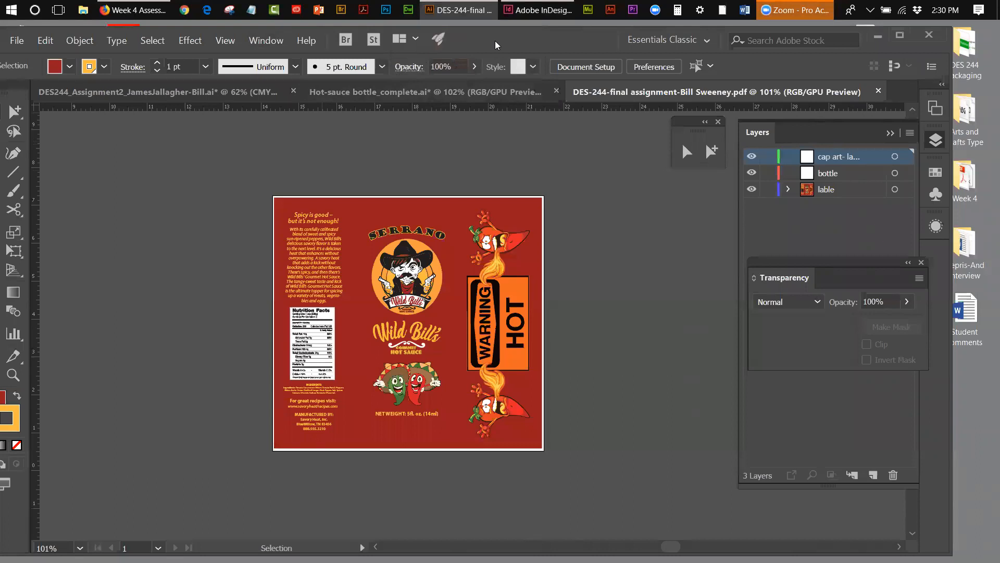
left_click_drag(496, 42, 519, 49)
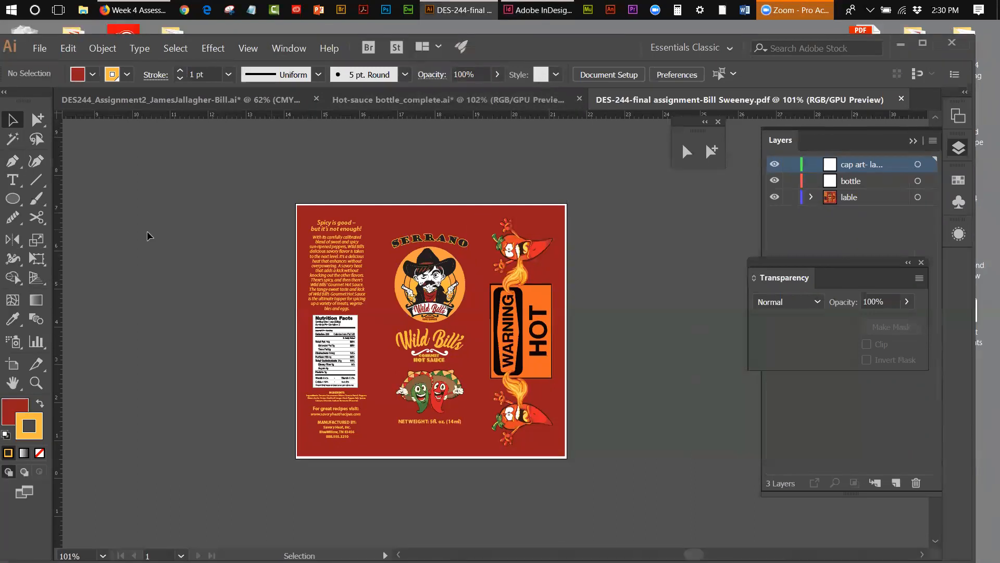
left_click(902, 99)
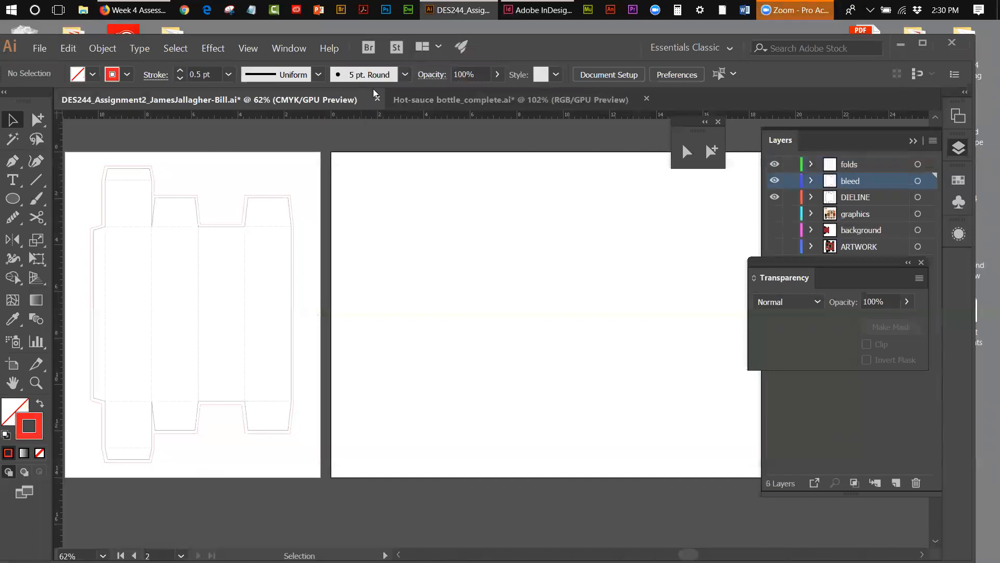
- In Hot-sauce bottle_complete.ai, move the whole labelled bottle to the left side of the artboard and shift the Transparency panel out of the way
left_click(407, 104)
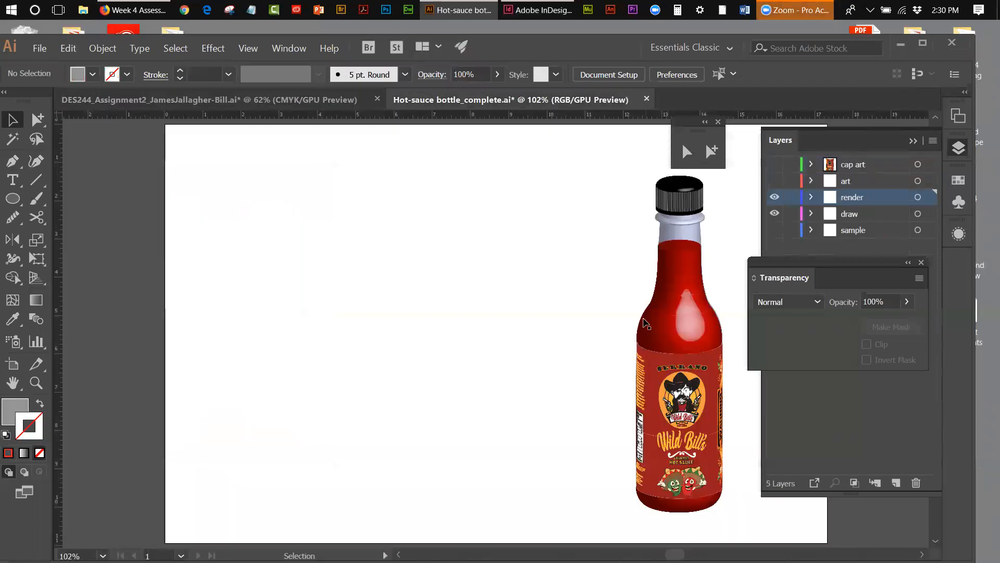
left_click_drag(641, 170, 720, 517)
left_click_drag(685, 438, 302, 435)
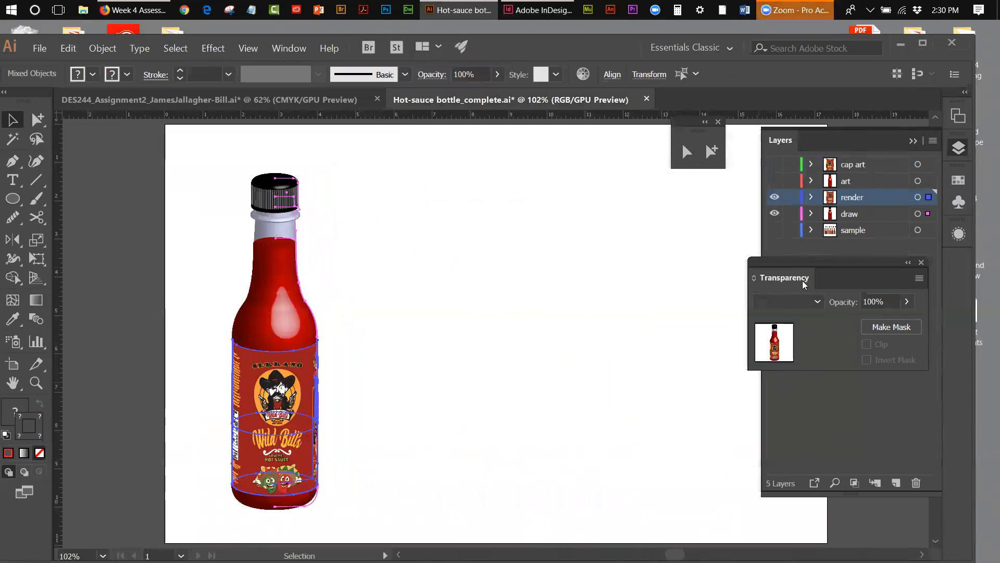
left_click_drag(811, 268, 854, 377)
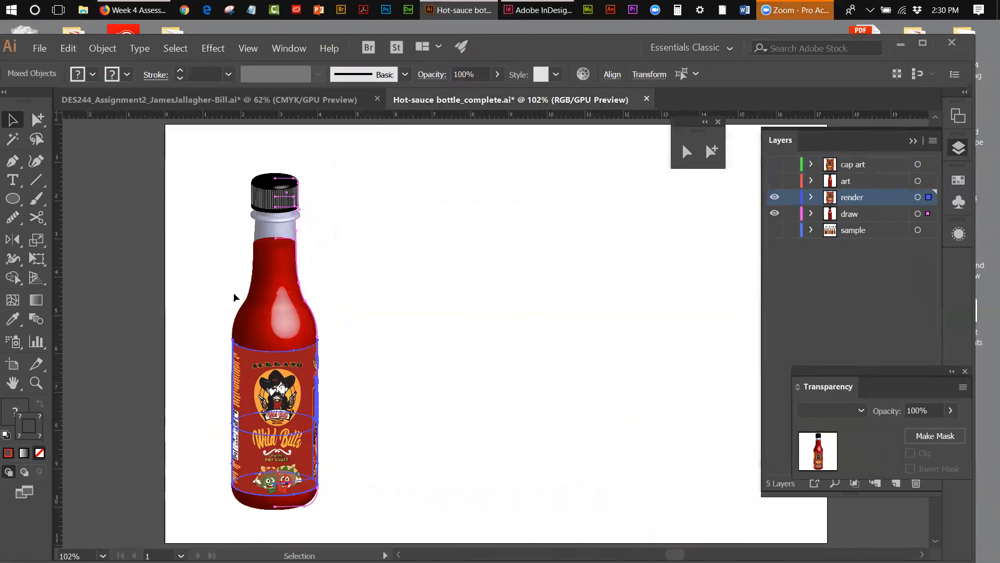
left_click(208, 297)
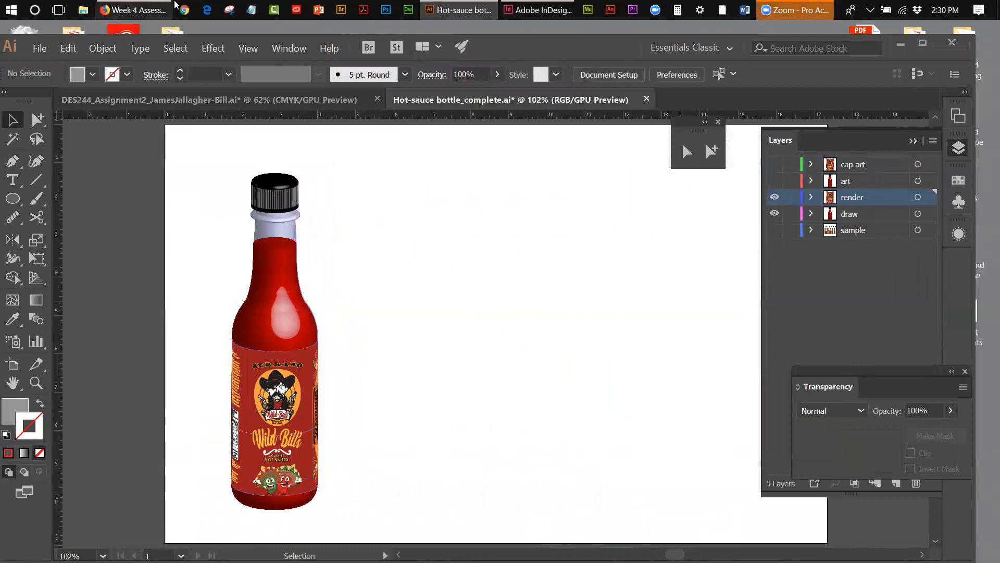
- In the DES244 Assignment 2 box file, make the graphics and background layers visible
left_click(146, 100)
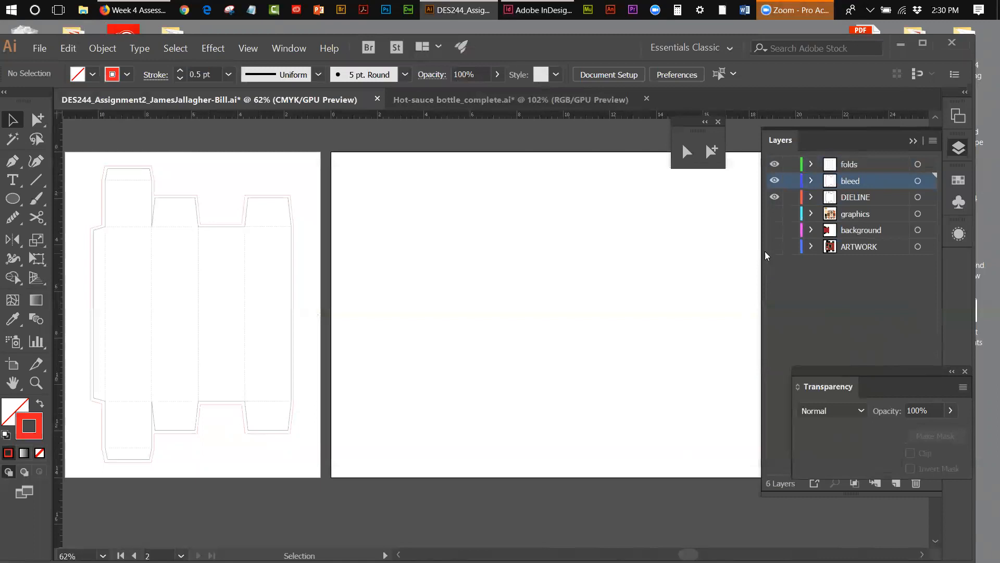
left_click(774, 214)
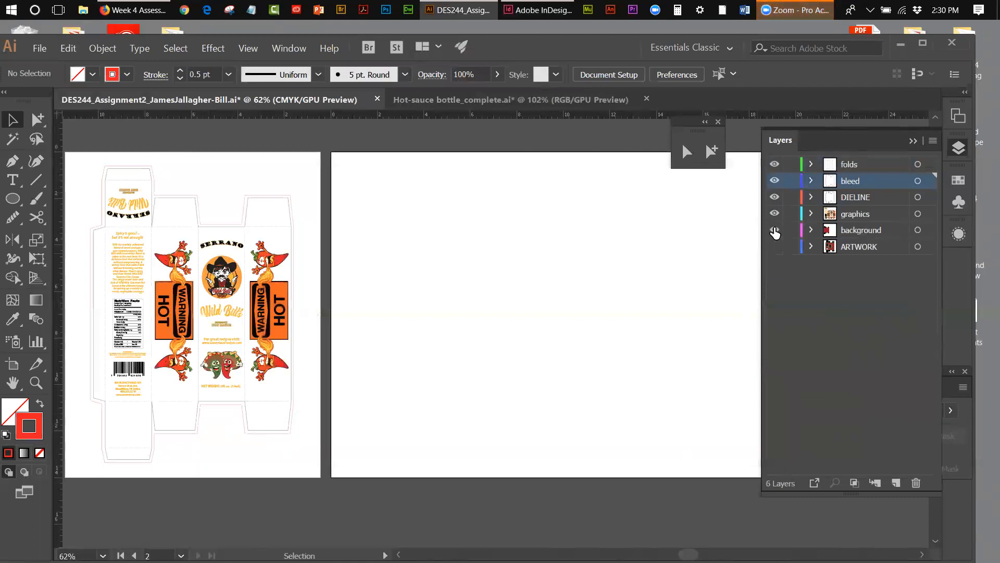
left_click(774, 229)
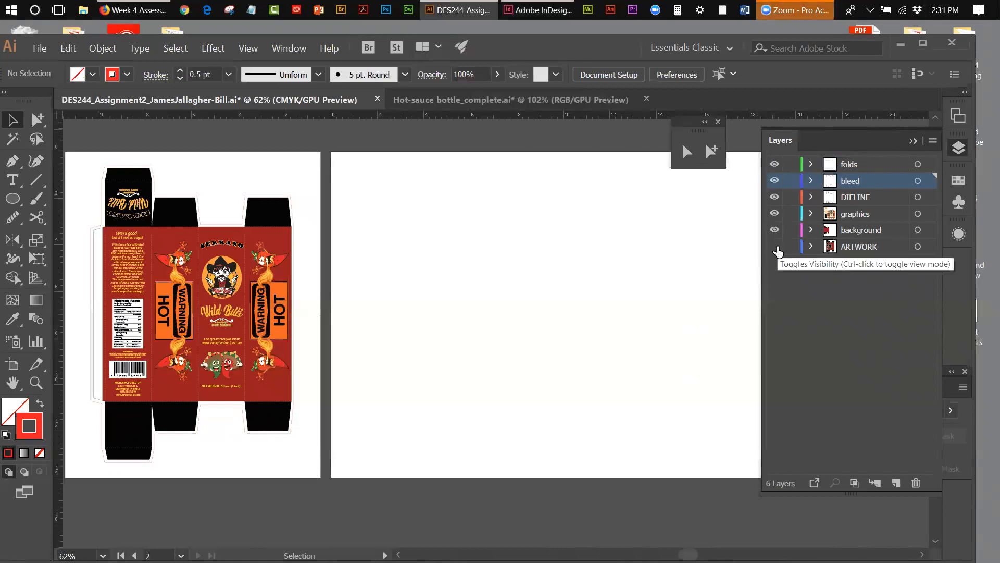
- Check the ARTWORK layer's visibility and delete it, and add a new layer above the folds layer
left_click(775, 247)
left_click(775, 247)
left_click_drag(852, 249, 915, 482)
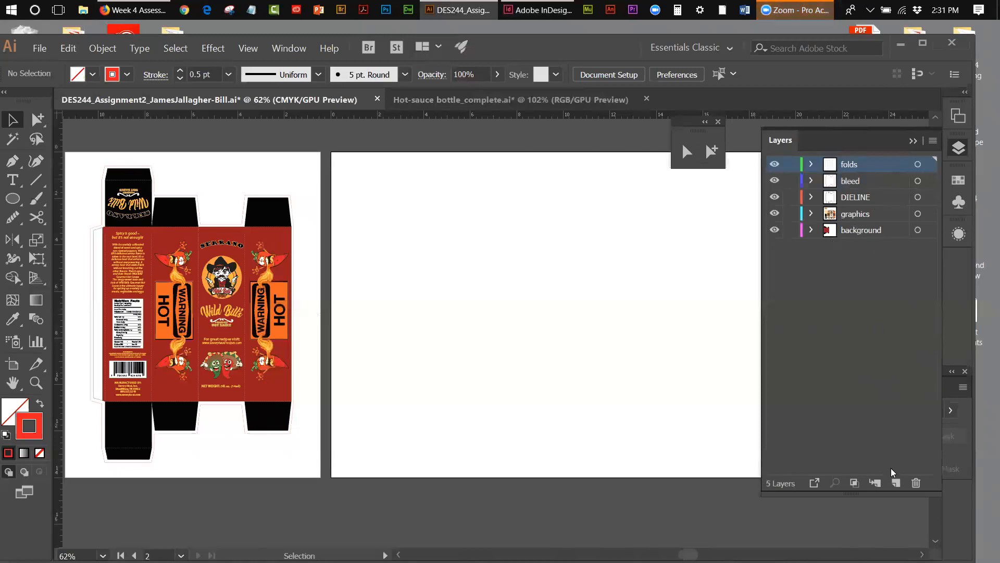
left_click(897, 484)
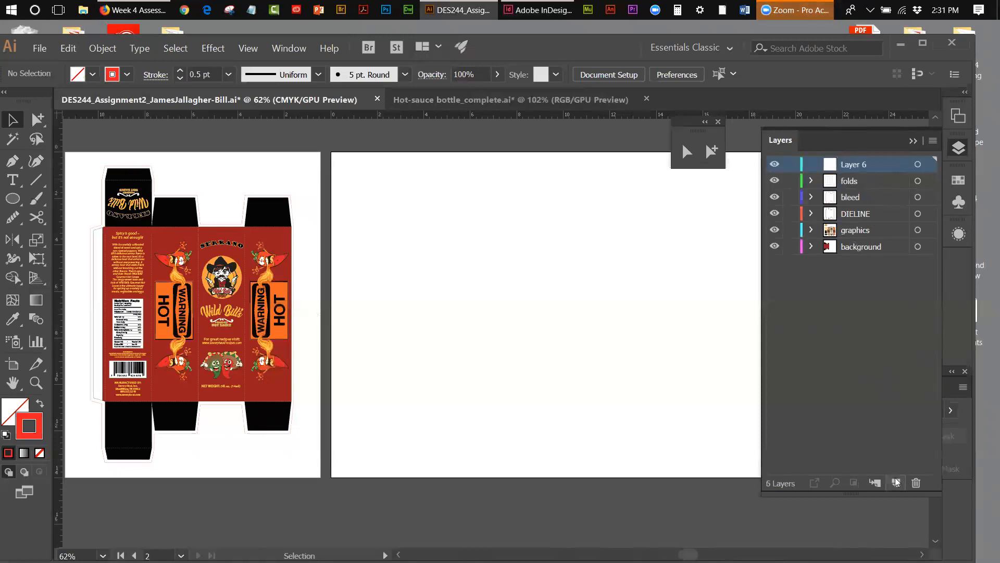
- Rename the new top layer as "mockup layer"
double_click(856, 165)
type("mocku")
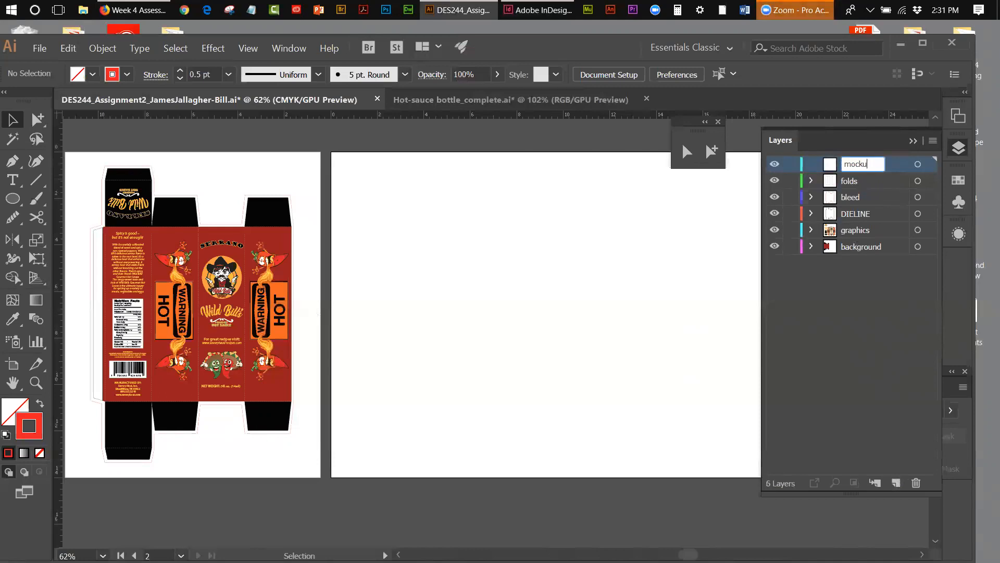
type("p layer")
left_click(820, 313)
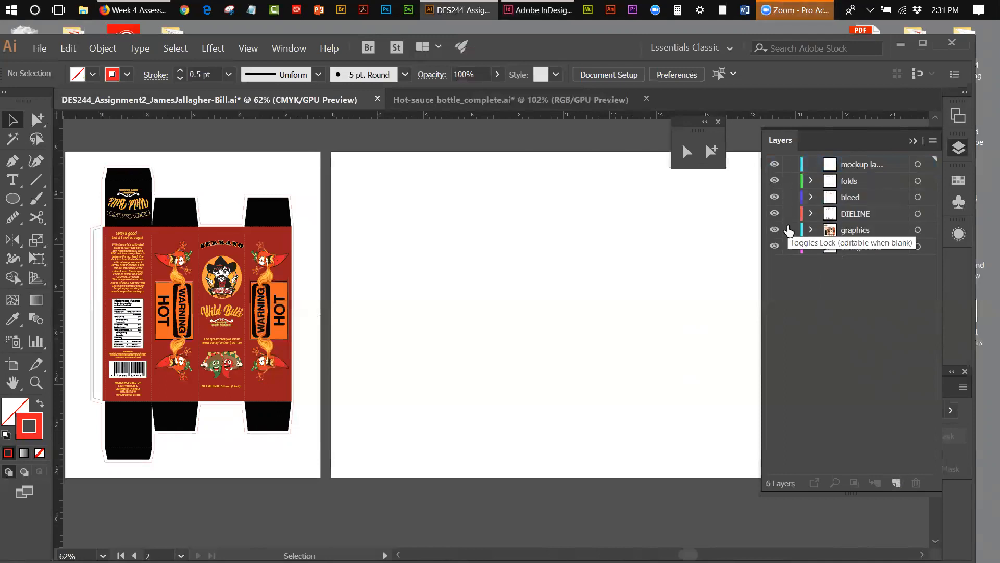
- Lock the DIELINE, bleed, folds and background layers
left_click(791, 215)
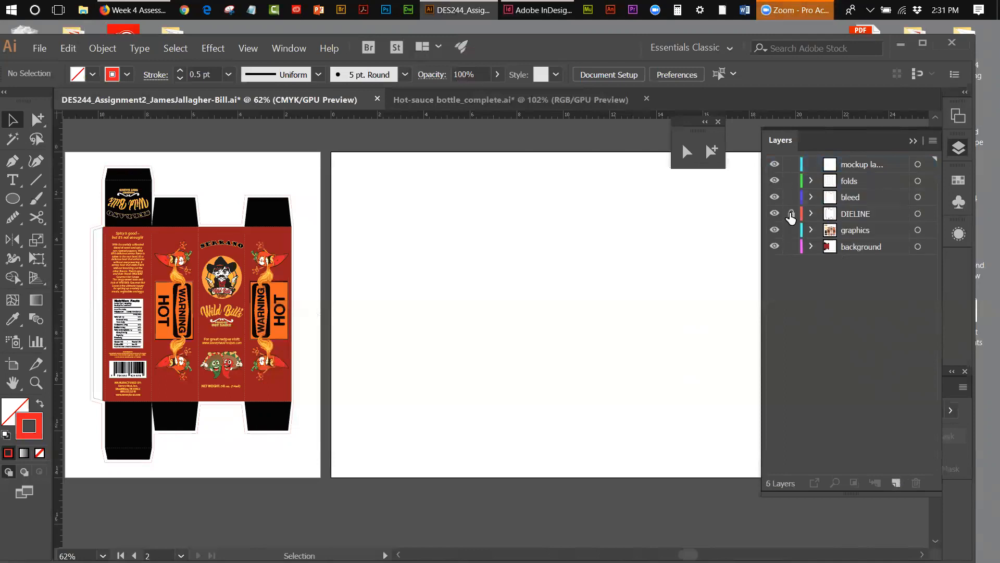
left_click(791, 198)
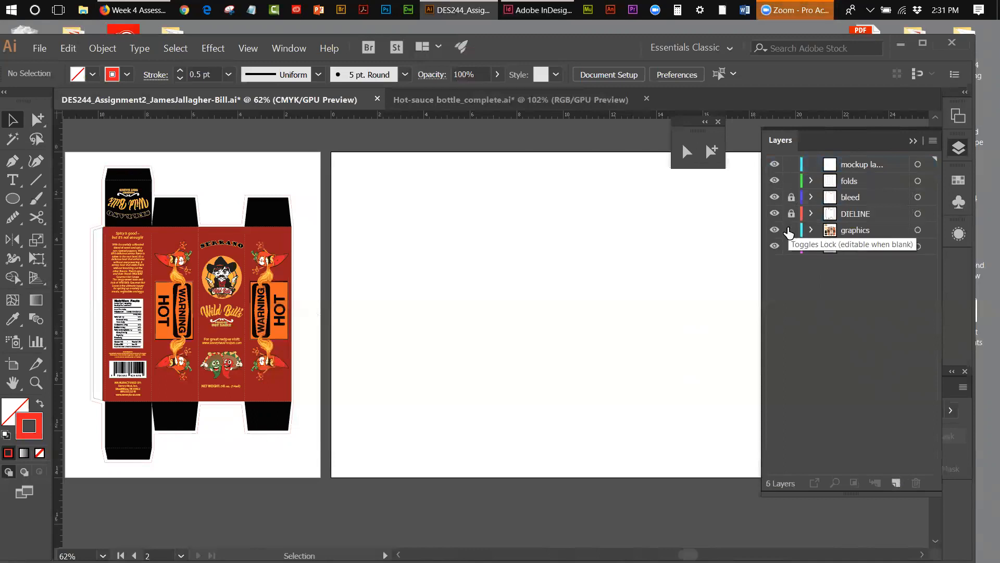
left_click(791, 180)
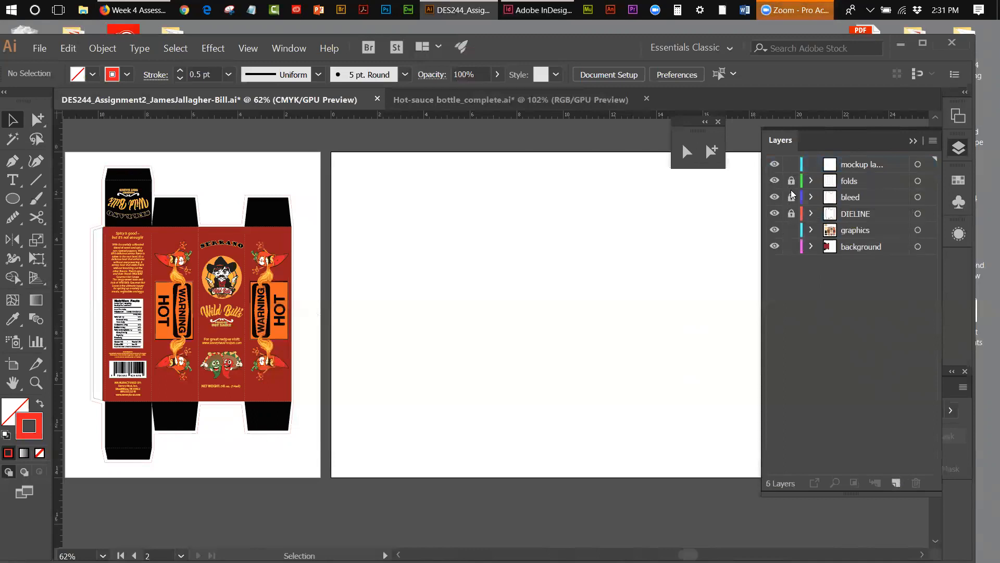
left_click(791, 247)
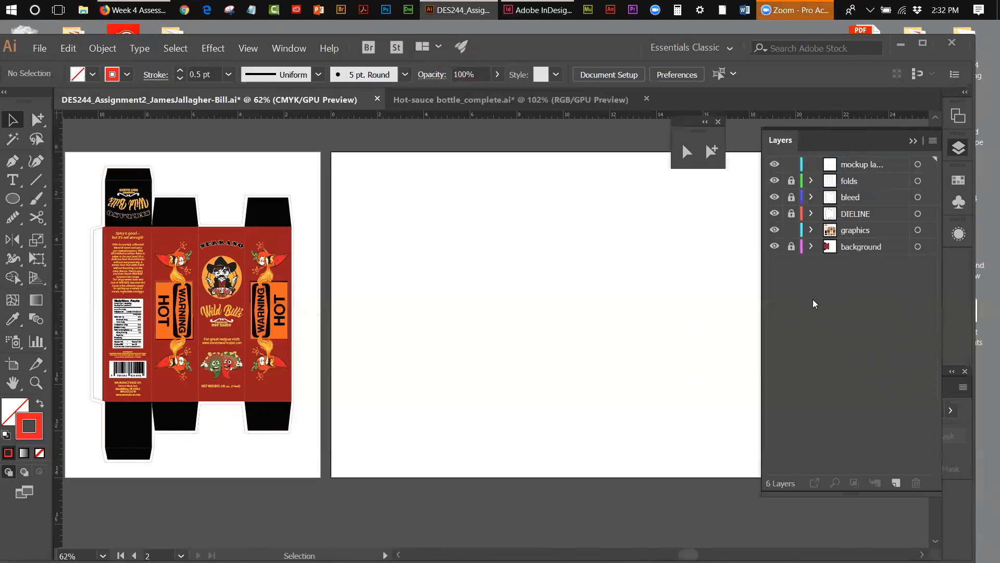
- Detach the Symbols panel and place it over the lower part of the box artboard, dock the Transparency panel, and close the floating selection tools
left_click(958, 202)
left_click_drag(833, 172, 131, 431)
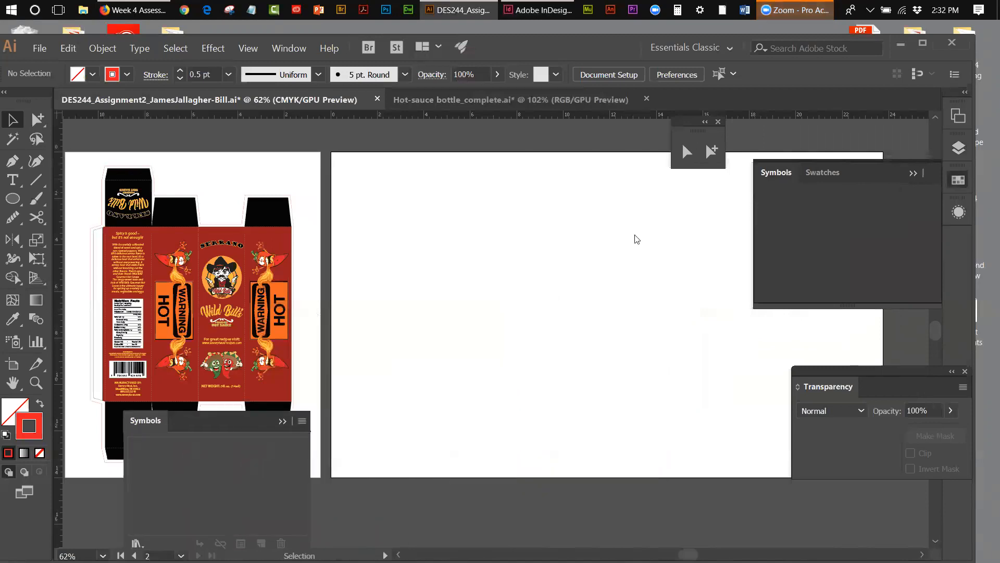
left_click(913, 175)
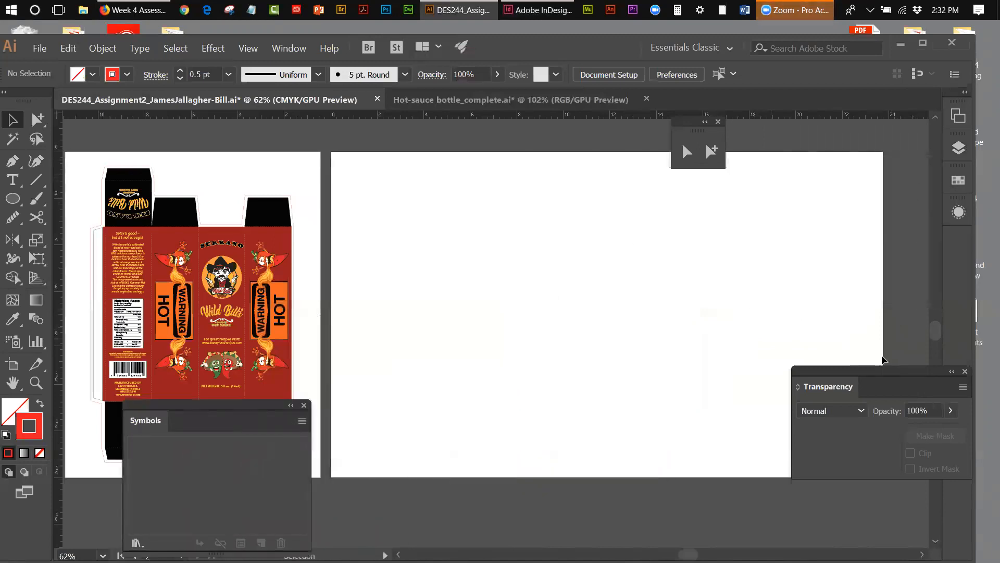
left_click_drag(871, 373, 959, 240)
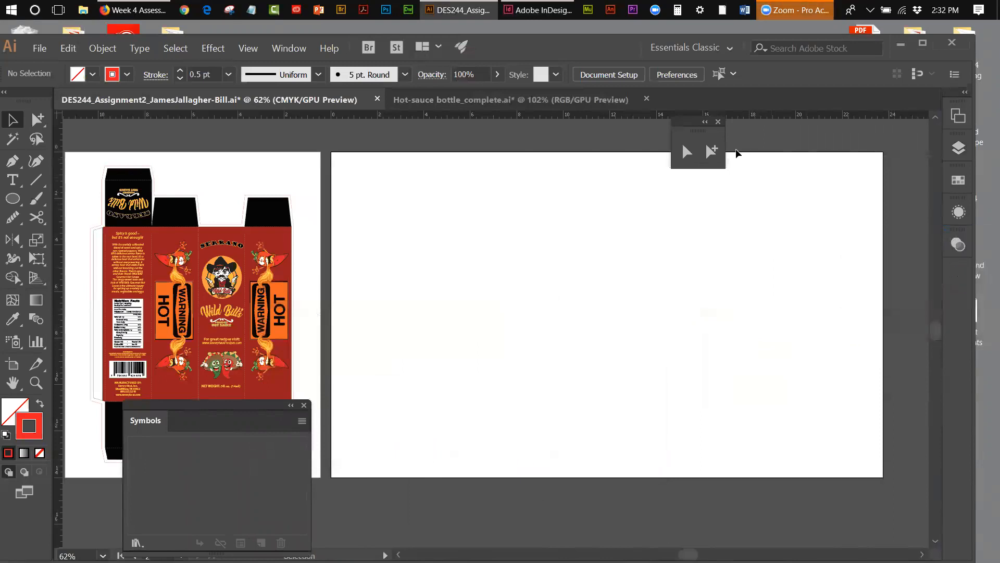
left_click(717, 121)
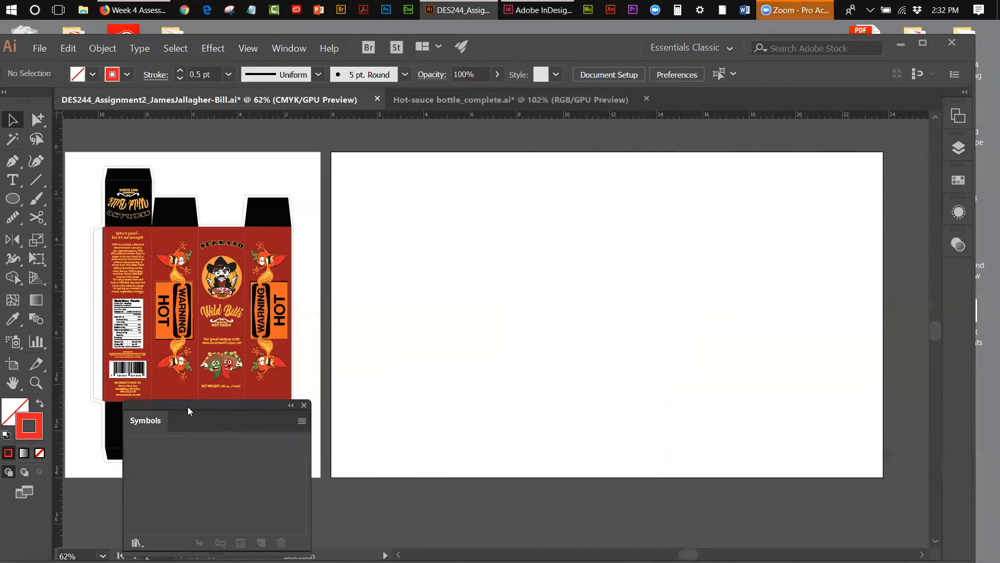
left_click_drag(188, 409, 179, 434)
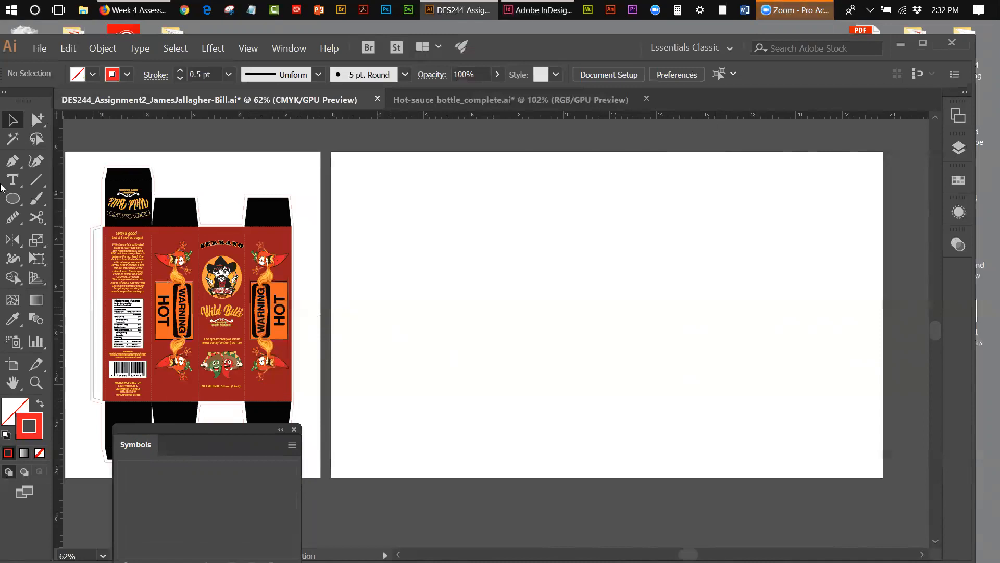
- Draw a rectangle exactly over the box's rightmost side panel and move it onto the empty second artboard
left_click(13, 200)
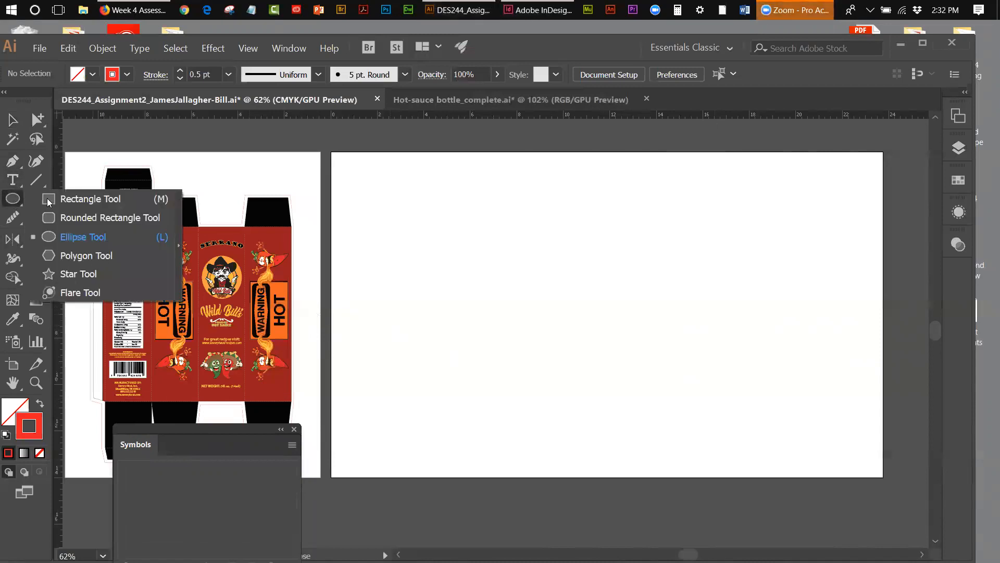
left_click(46, 198)
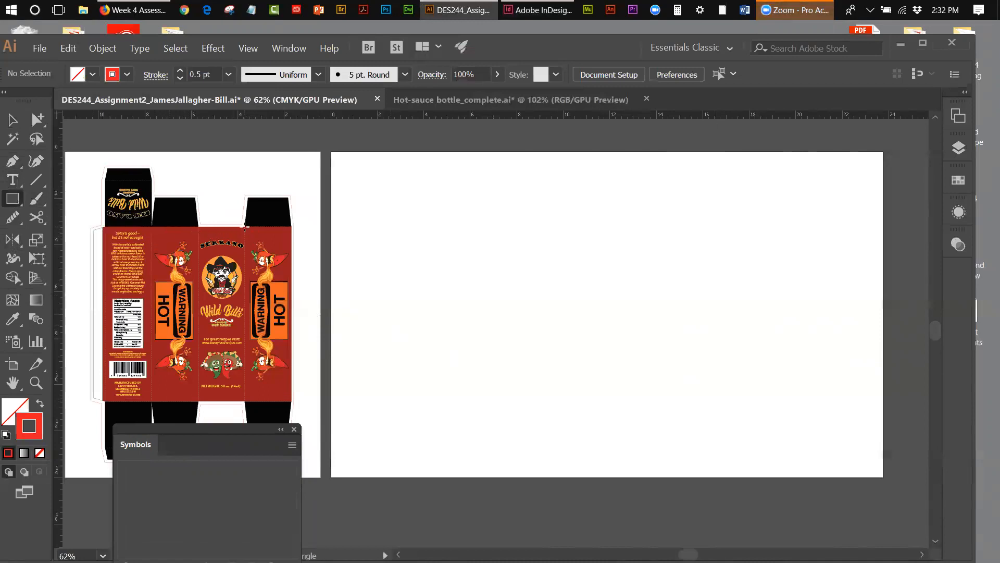
left_click_drag(245, 227, 292, 402)
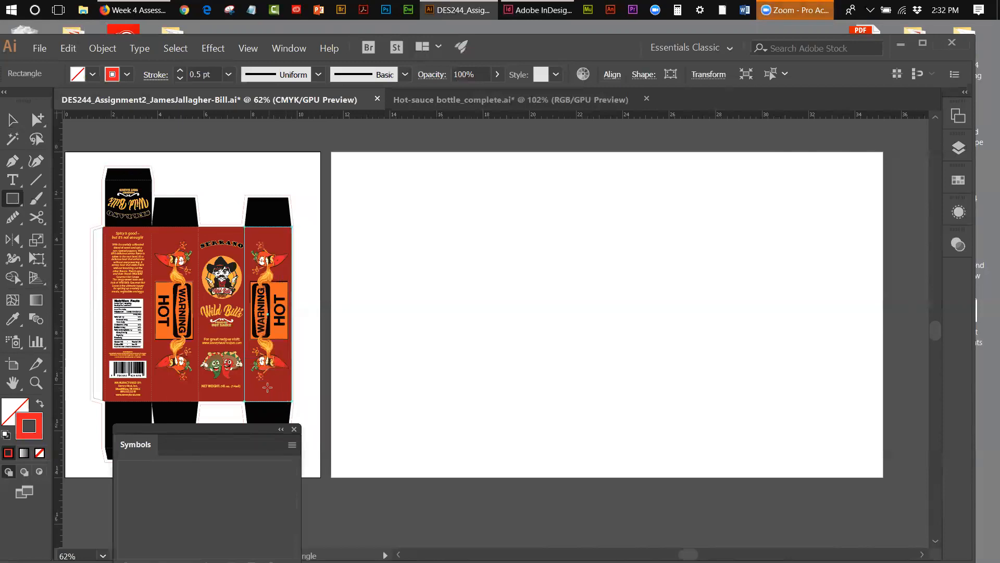
key("v")
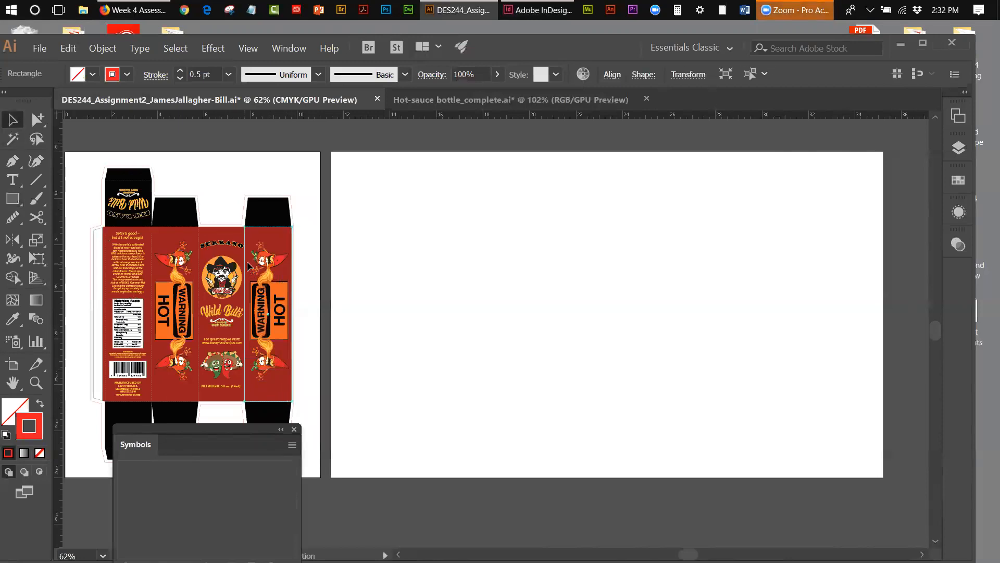
left_click_drag(245, 248, 431, 245)
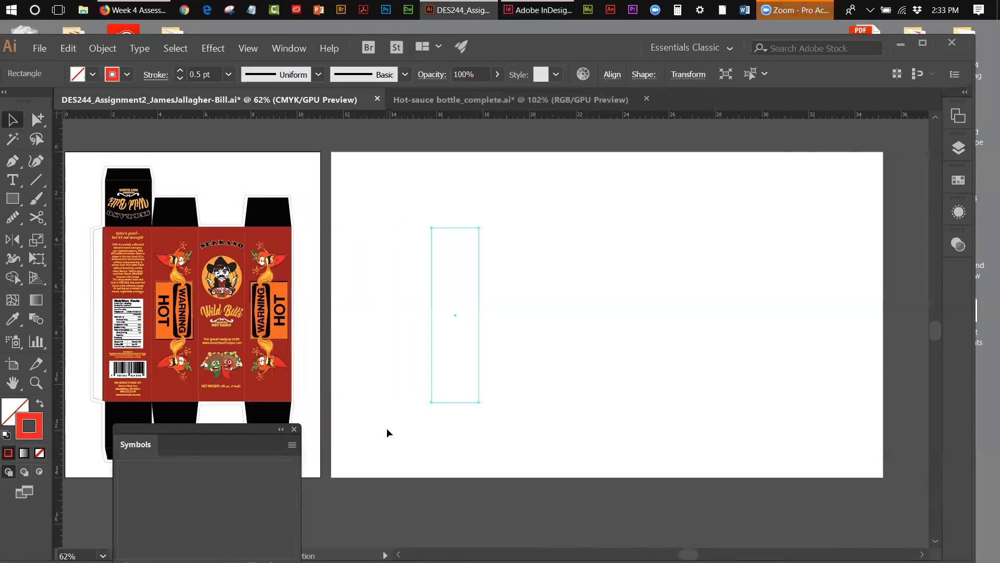
- Fill the rectangle on the second artboard with the box's red background colour, sampled with the Eyedropper, and deselect it
left_click(460, 295)
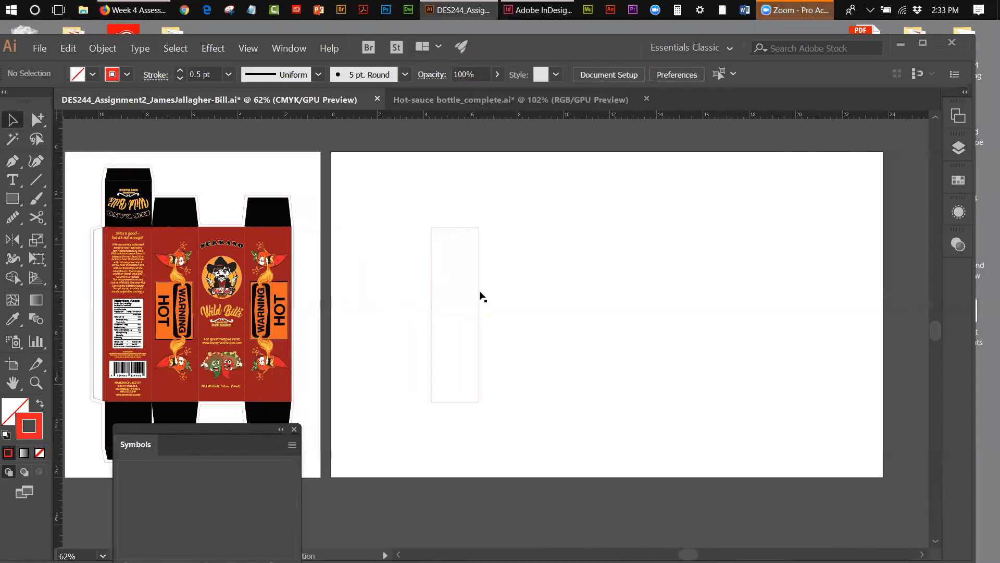
left_click(480, 296)
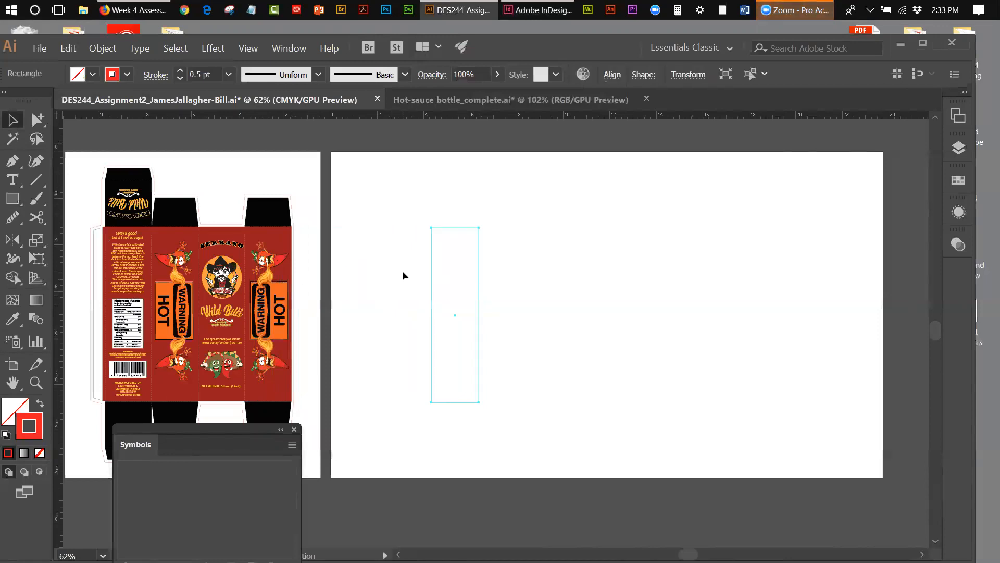
left_click(15, 320)
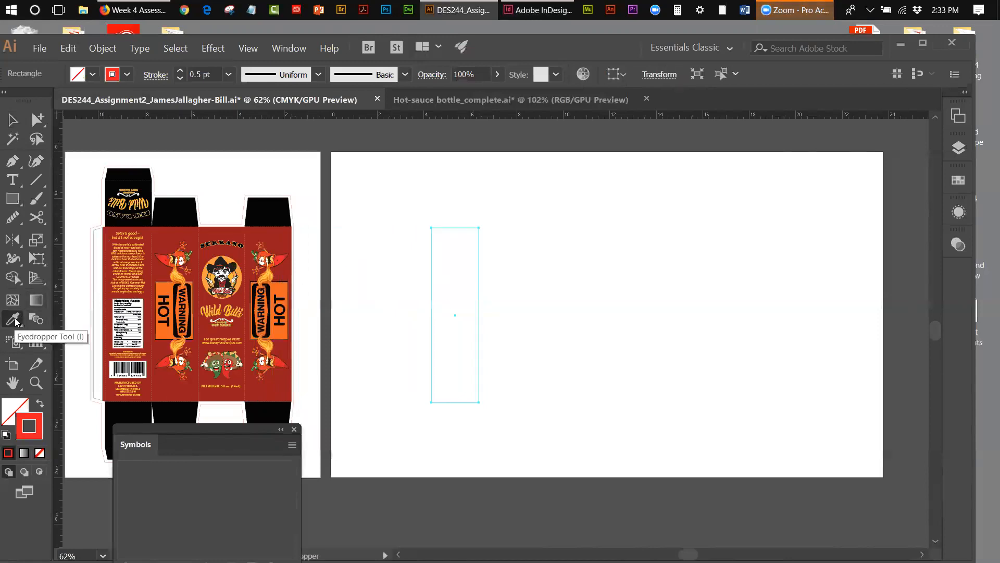
left_click(275, 232)
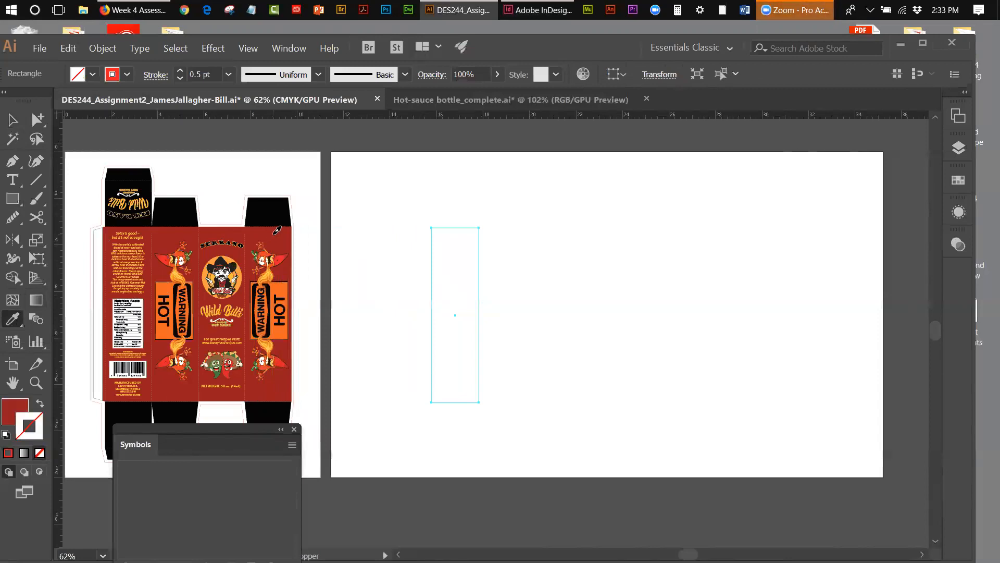
left_click(11, 123)
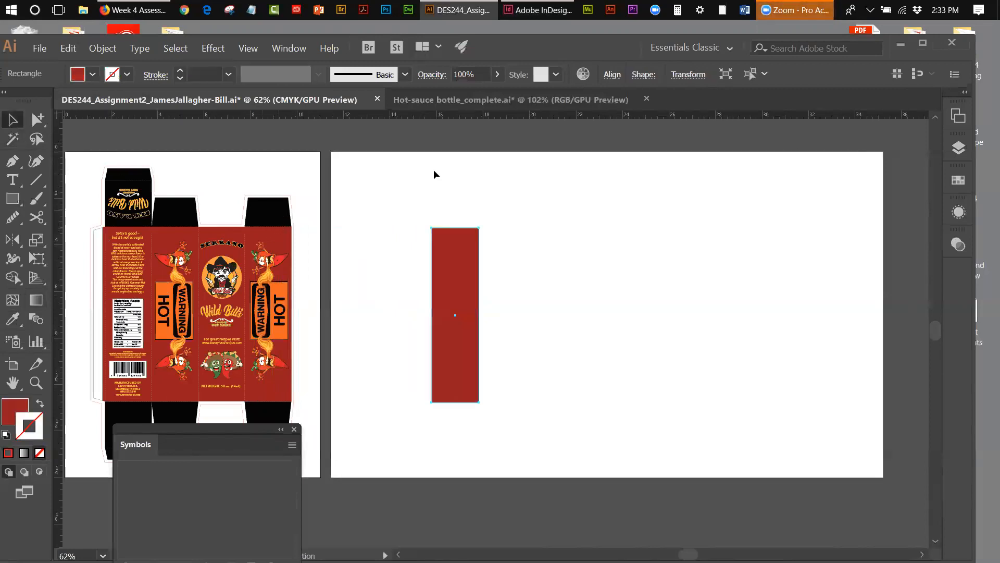
left_click(547, 237)
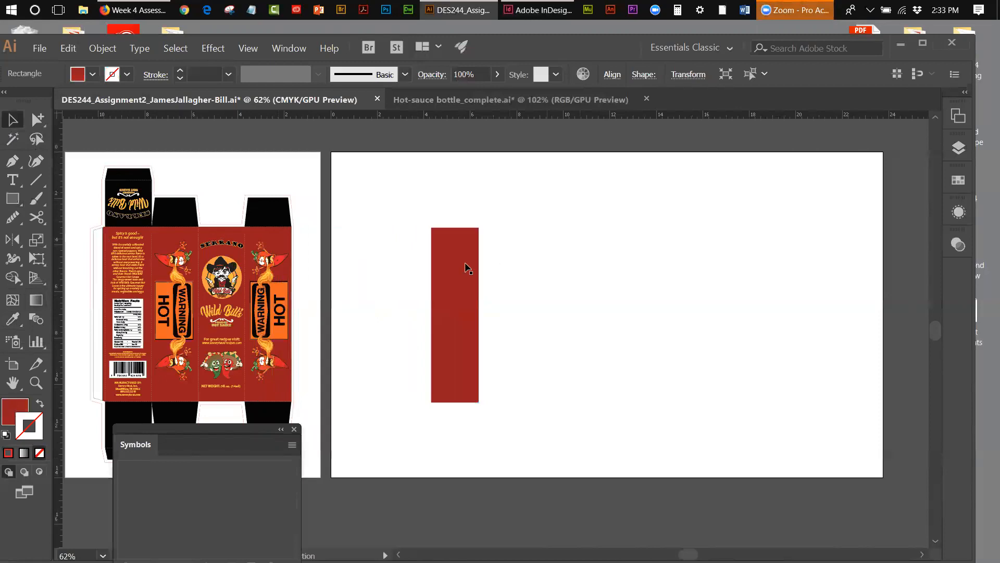
- Duplicate the red rectangle and place one copy near the second artboard's left edge and the other near its right edge
left_click_drag(454, 254, 780, 263)
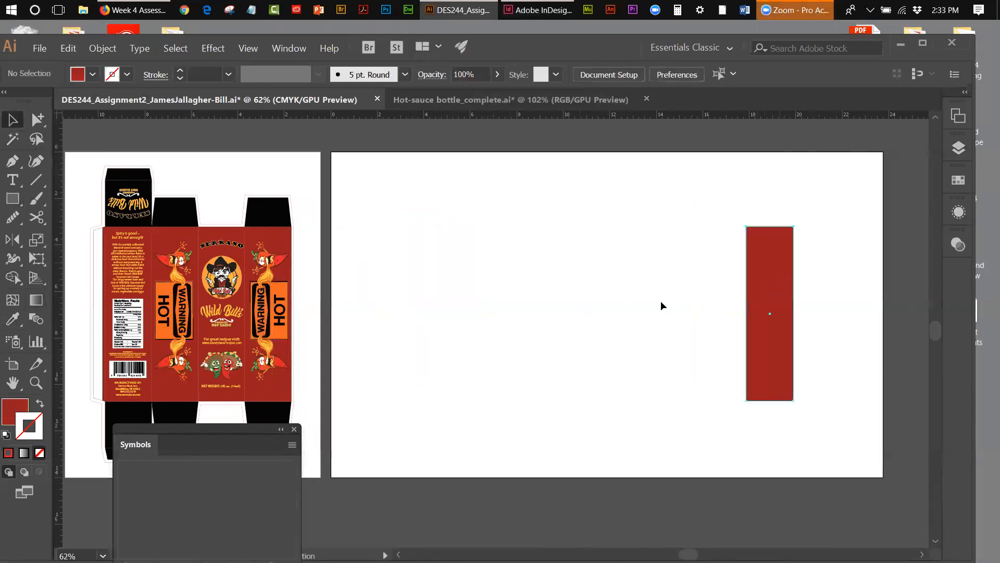
left_click(661, 304)
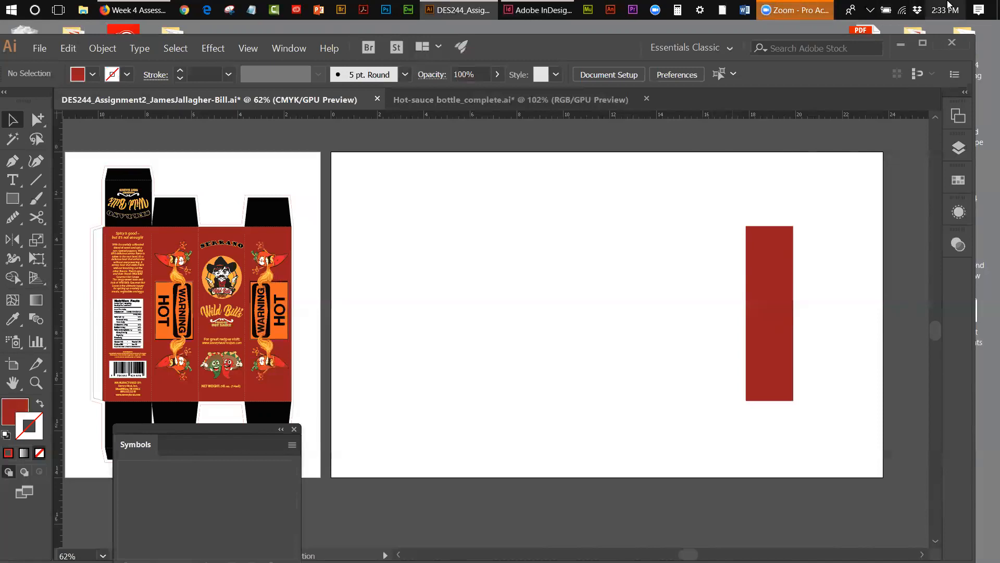
left_click(760, 310)
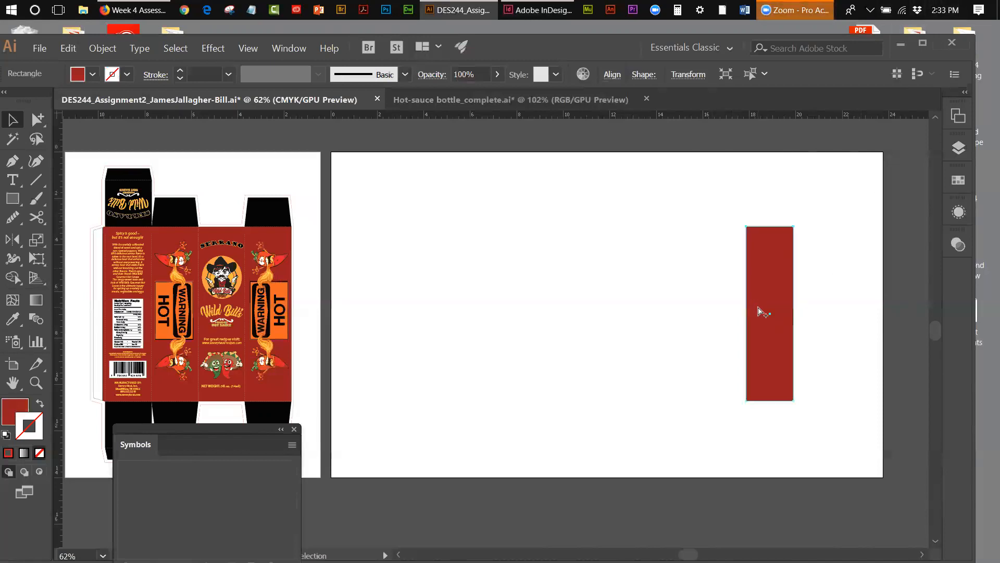
left_click_drag(758, 307, 561, 317)
left_click_drag(659, 321, 756, 318)
left_click_drag(582, 309, 406, 292)
left_click_drag(788, 318, 777, 317)
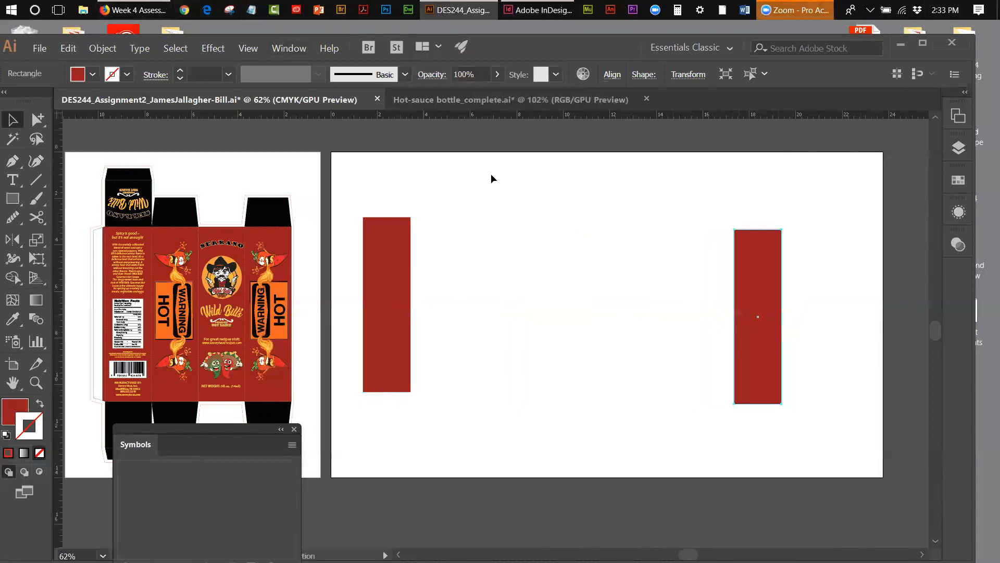
left_click(220, 47)
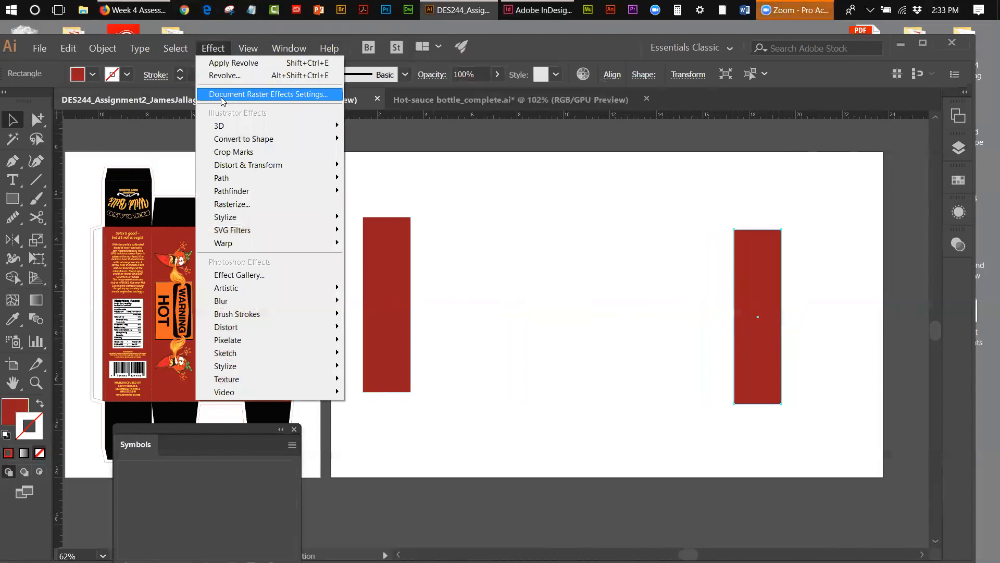
mouse_move(222, 127)
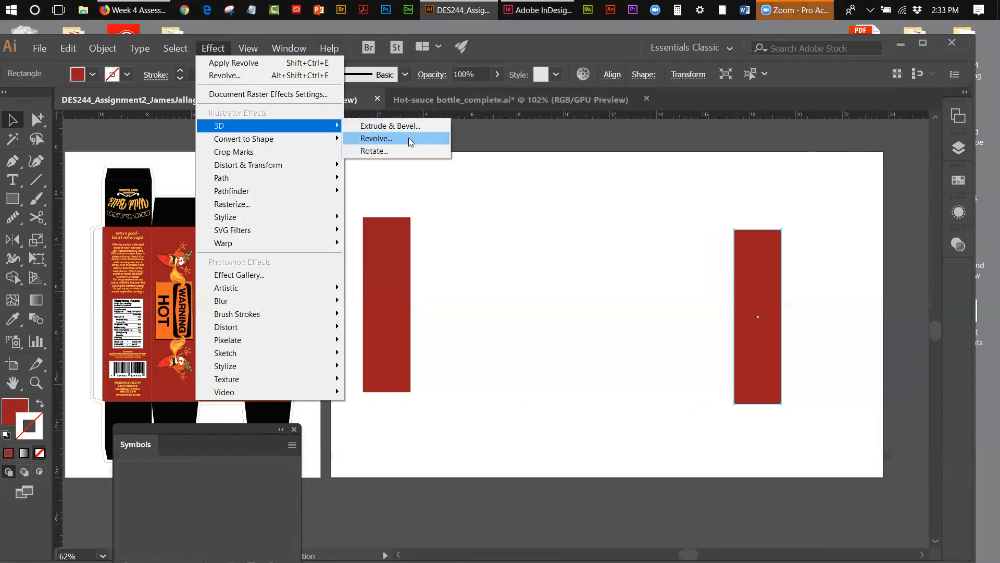
left_click(517, 137)
left_click(769, 268)
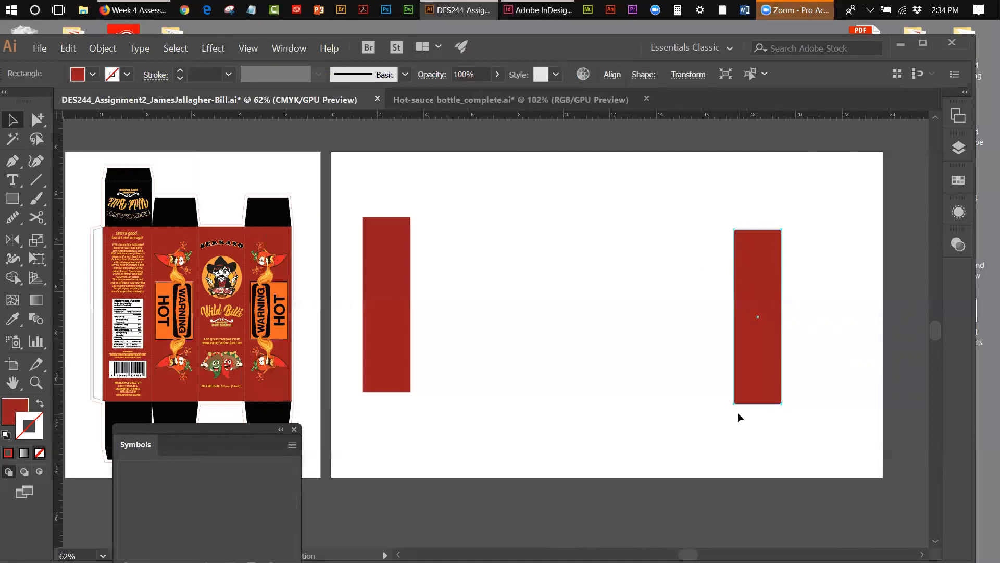
- Switch to Hot-sauce bottle_complete.ai, move the Symbols panel beside the bottle, and select the whole bottle to examine its appearance attributes
left_click(471, 102)
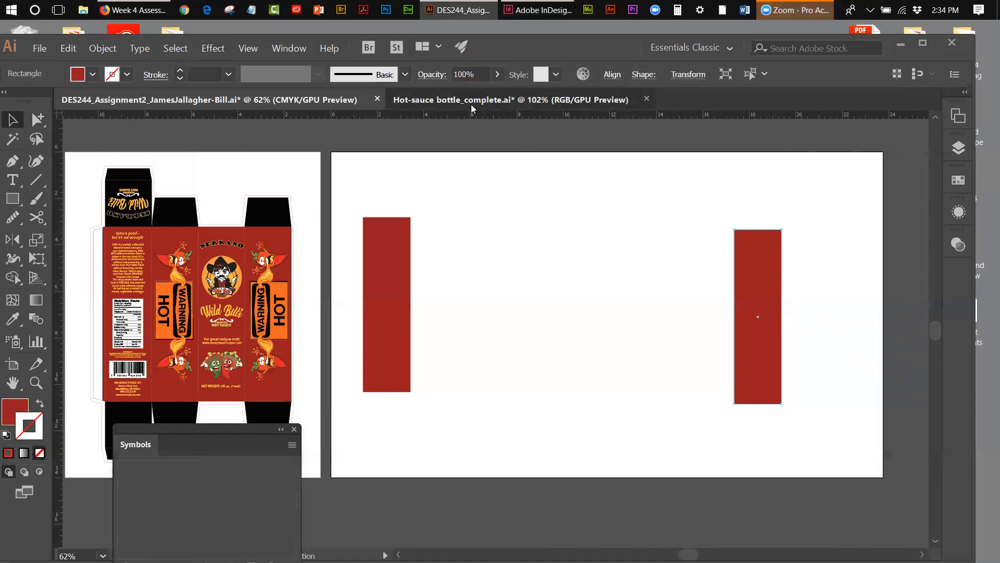
left_click_drag(198, 429, 578, 188)
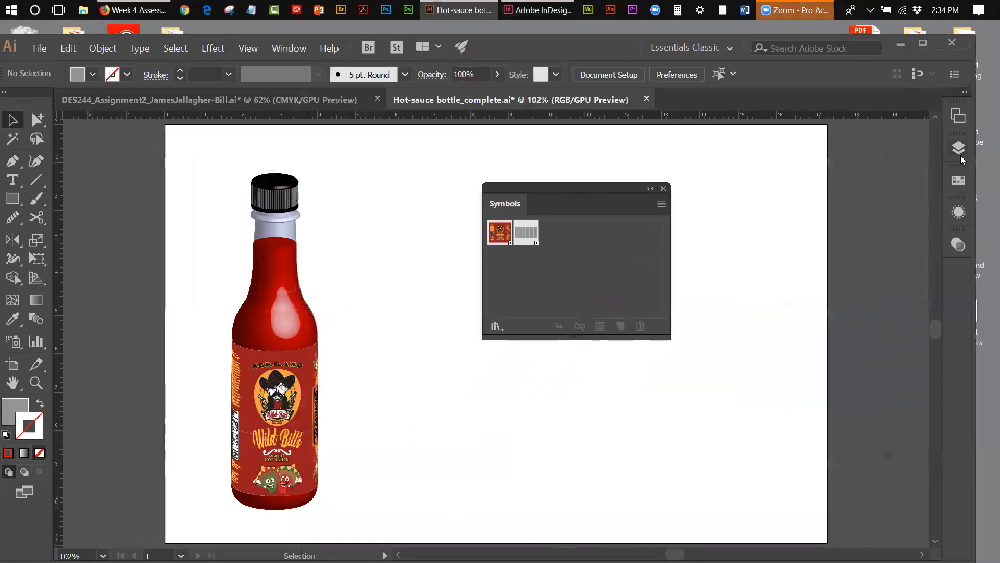
left_click(959, 212)
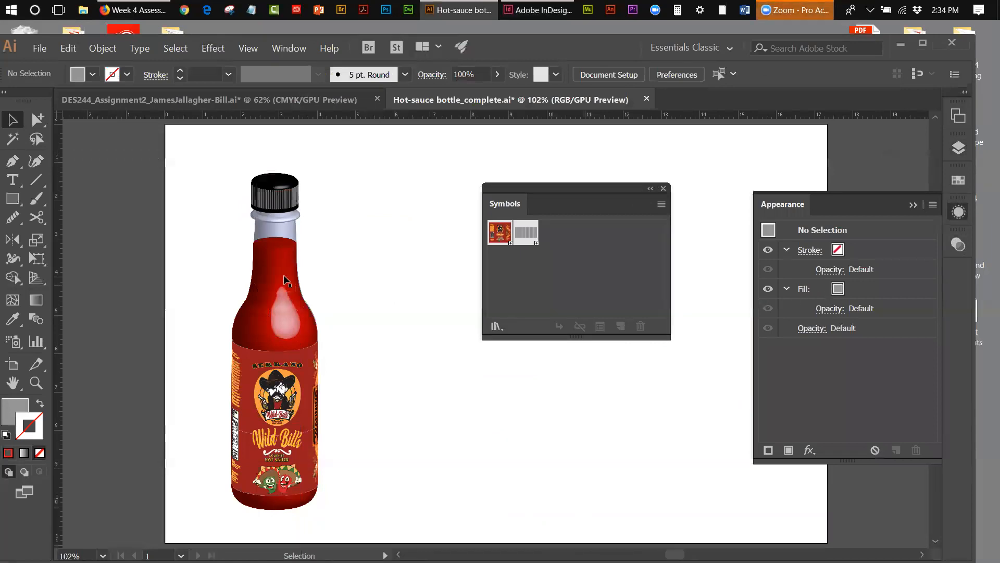
left_click_drag(270, 145, 334, 515)
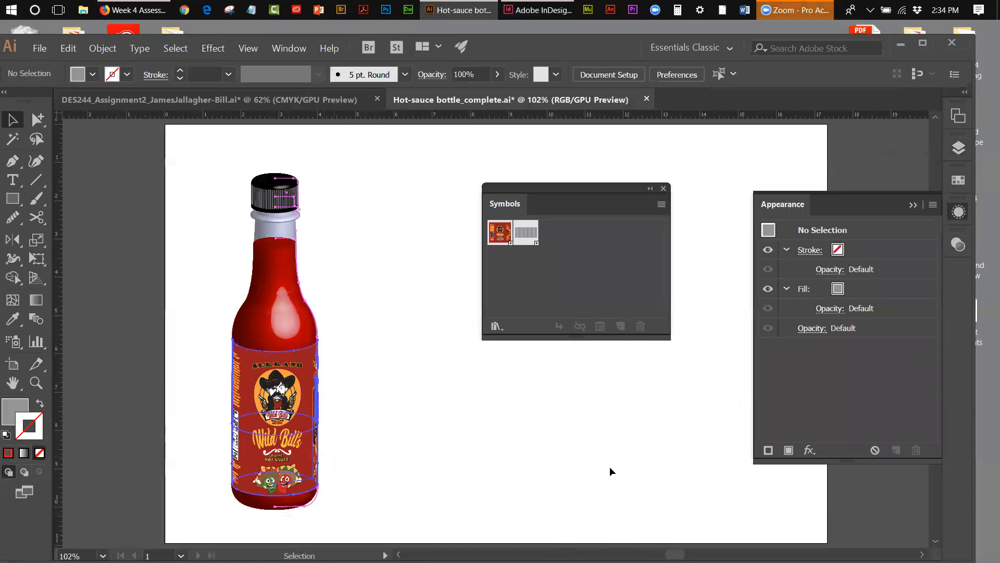
left_click(394, 201)
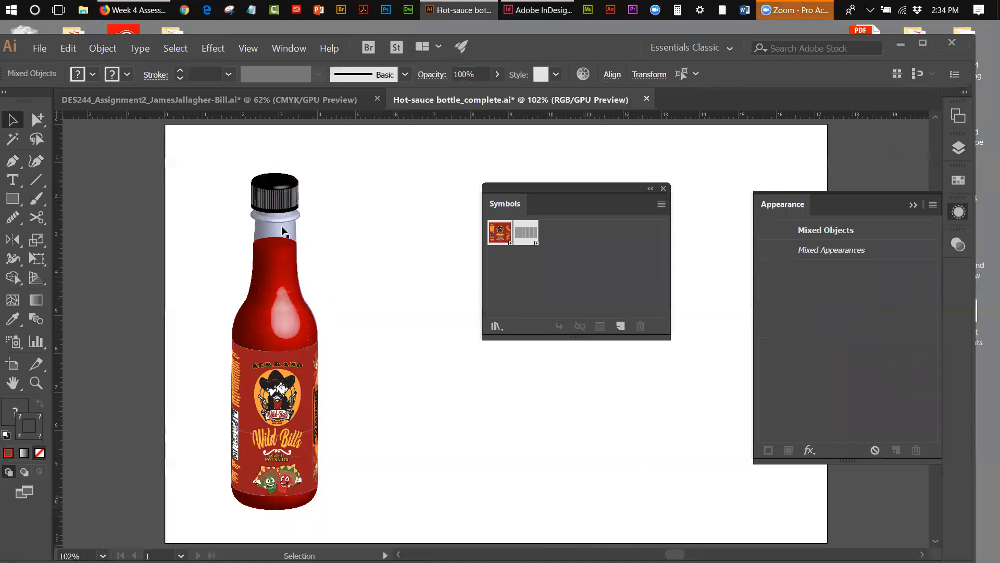
left_click_drag(280, 173, 320, 367)
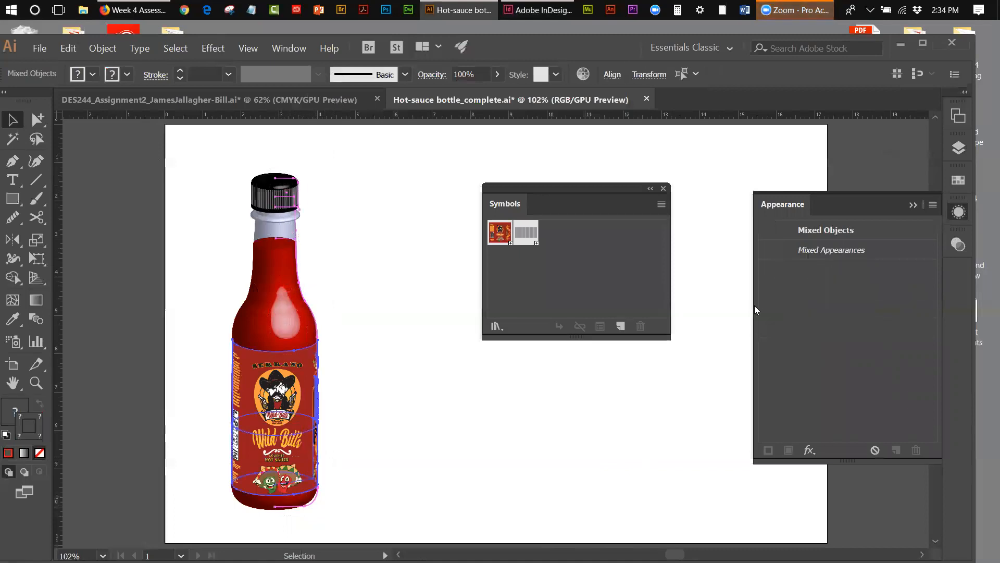
- Hide the 3D Revolve effects on the bottle's cap, neck and sauce body, and move the mapped label away from the bottle profile
left_click(303, 196)
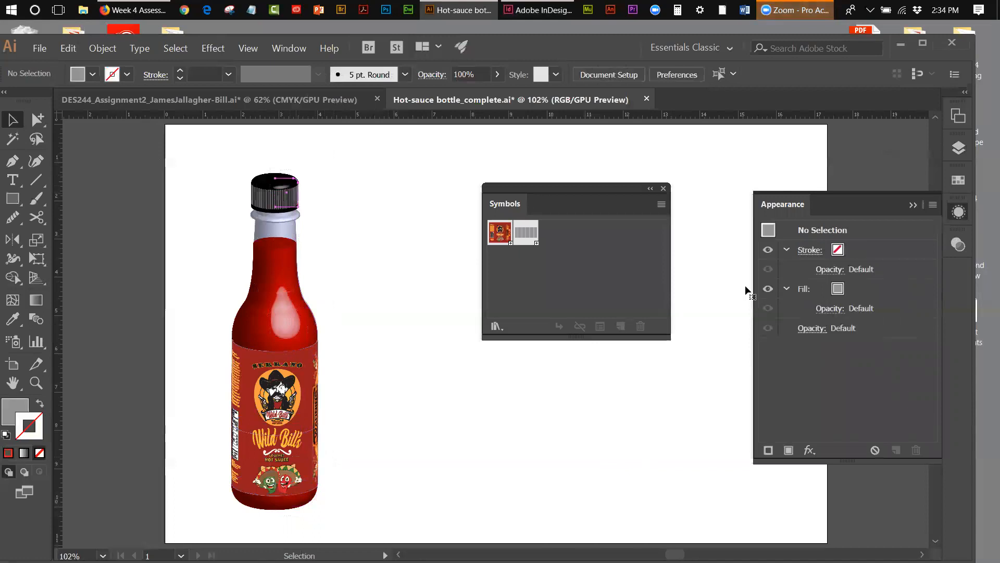
left_click(768, 328)
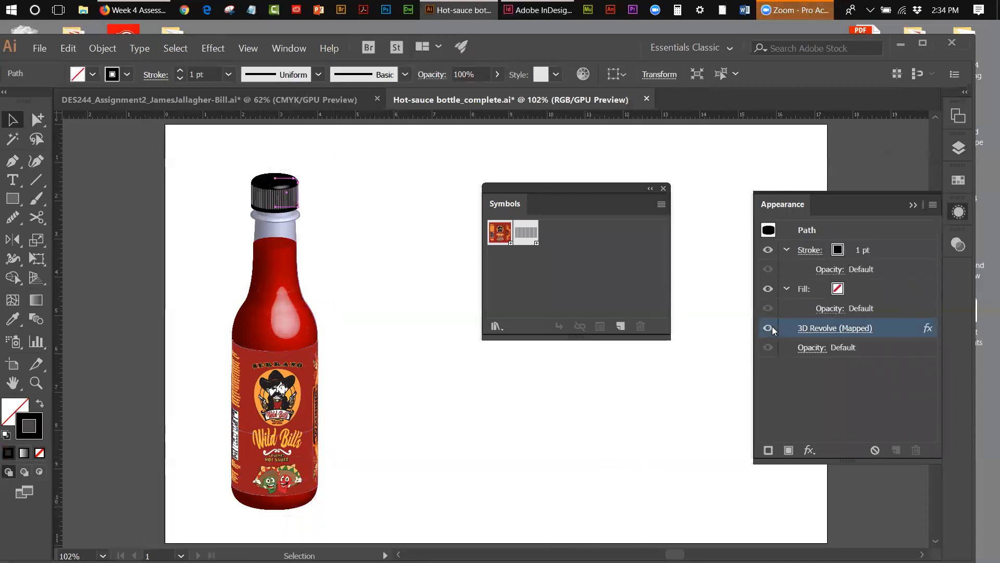
left_click(289, 212)
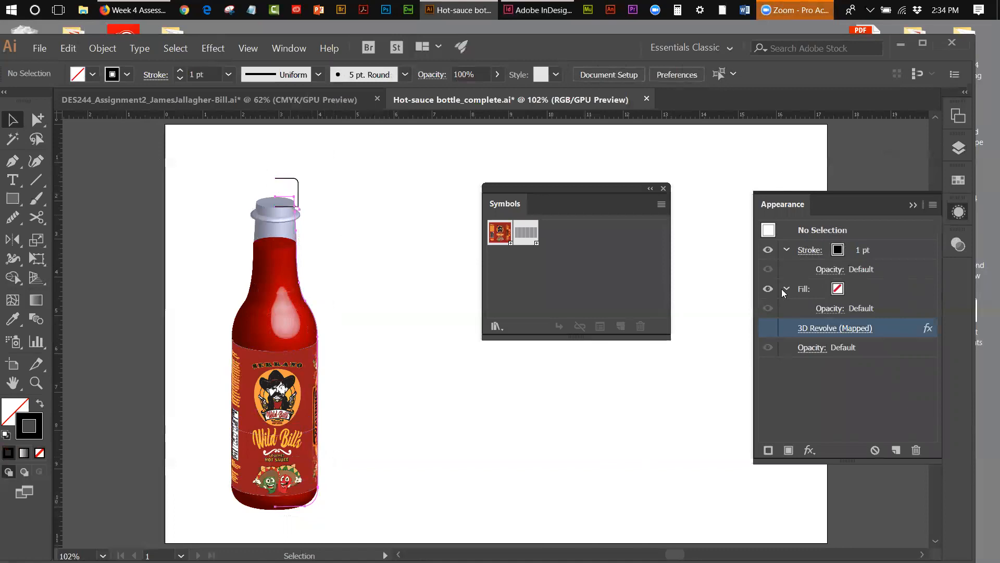
left_click(768, 328)
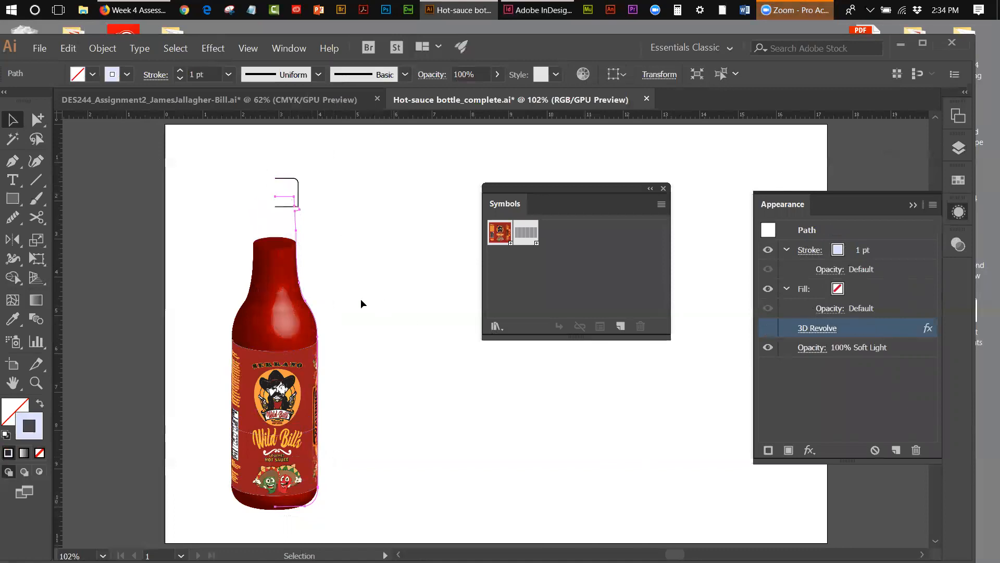
left_click(276, 286)
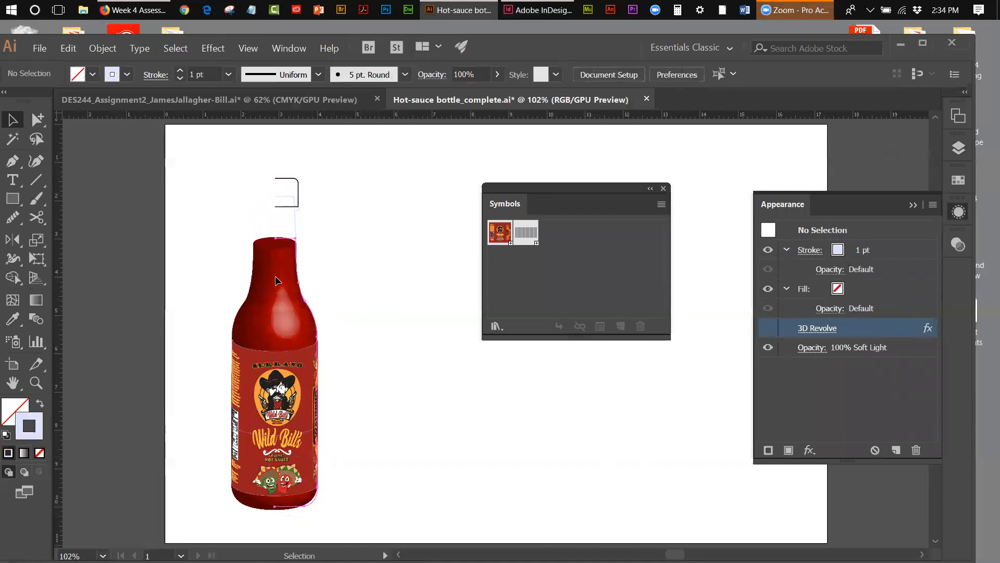
left_click(771, 328)
left_click(426, 369)
left_click_drag(277, 375, 519, 399)
left_click(305, 261)
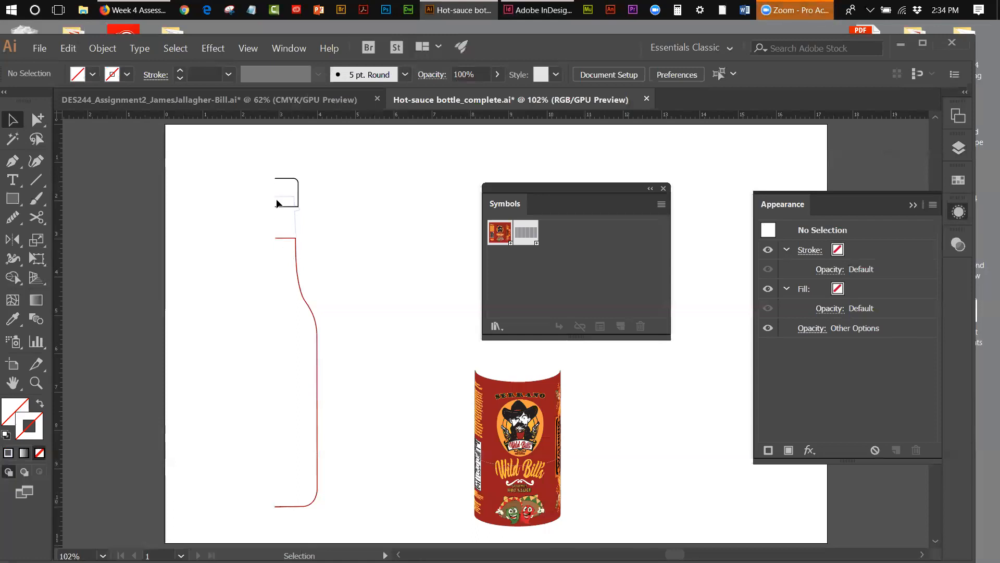
- Return to the box artwork document and clear the Appearance and Symbols panels away from the red rectangles
left_click(206, 99)
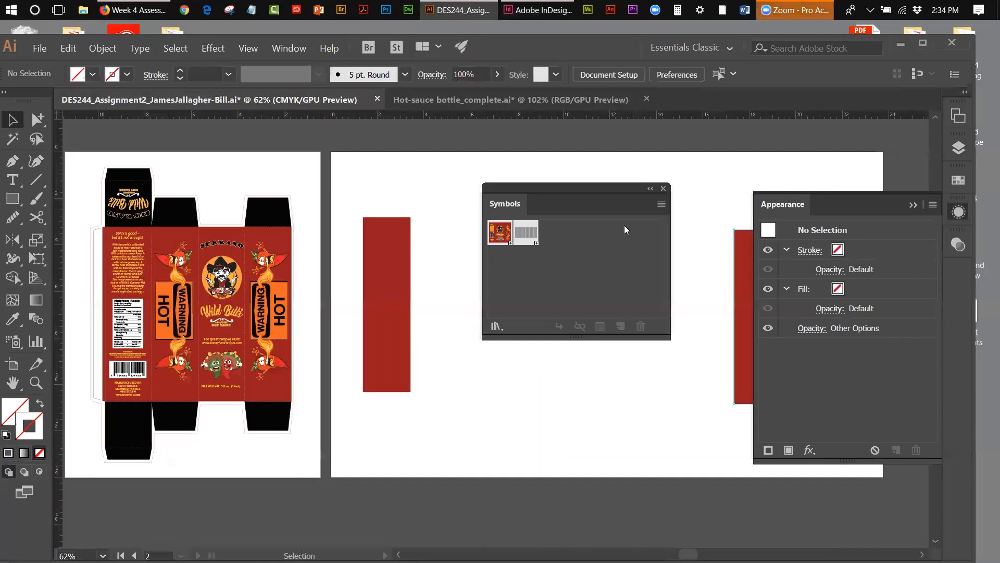
left_click(913, 204)
left_click_drag(539, 190, 510, 386)
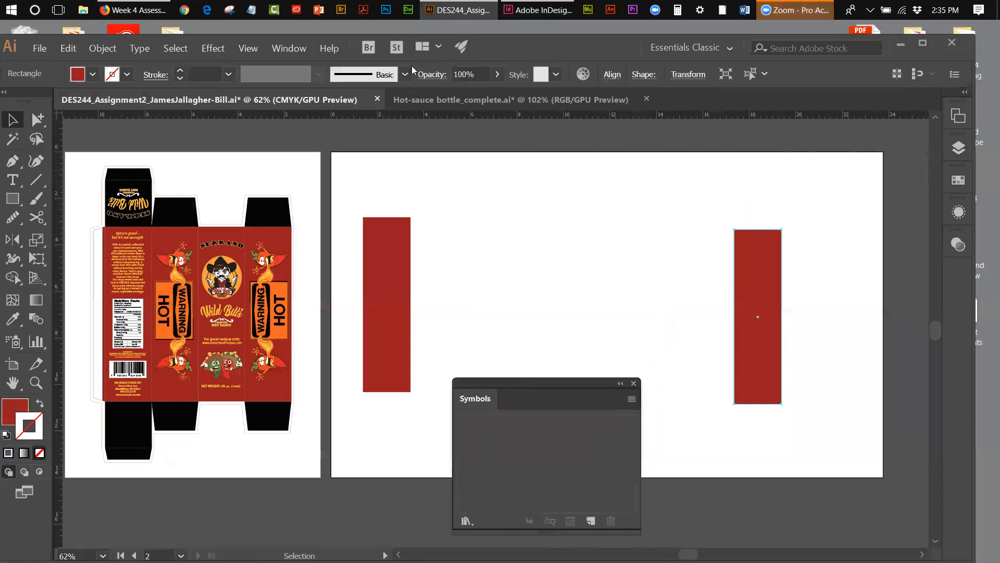
- Apply a 3D Extrude & Bevel effect to the second artboard's rightmost red rectangle, with Off-Axis Front position and 50 pt depth
left_click(218, 48)
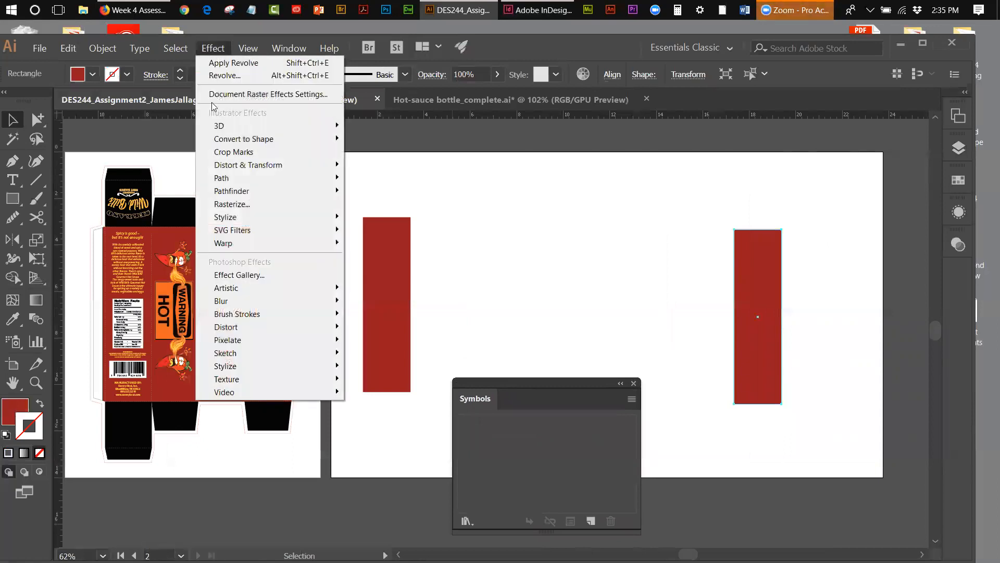
mouse_move(214, 127)
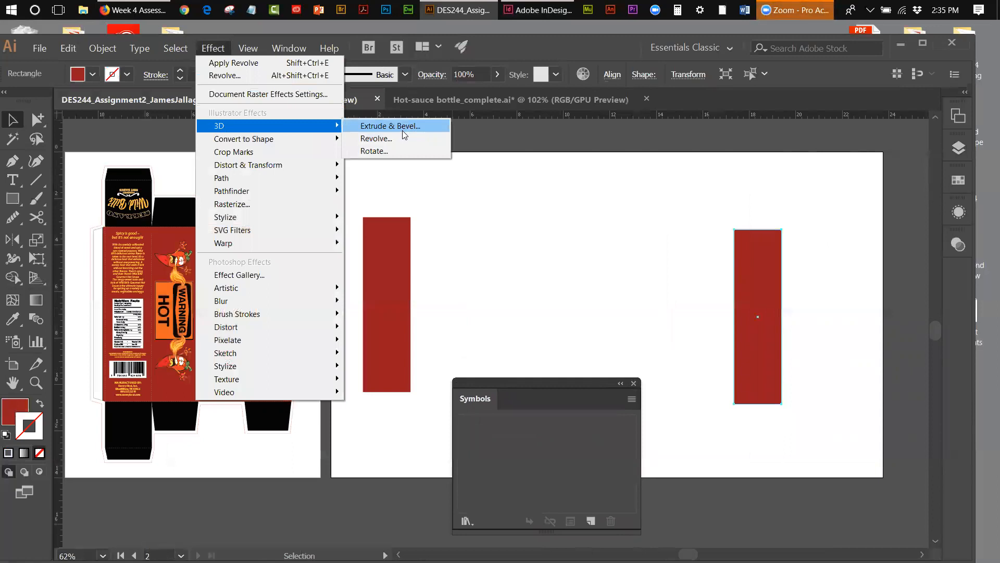
left_click(402, 130)
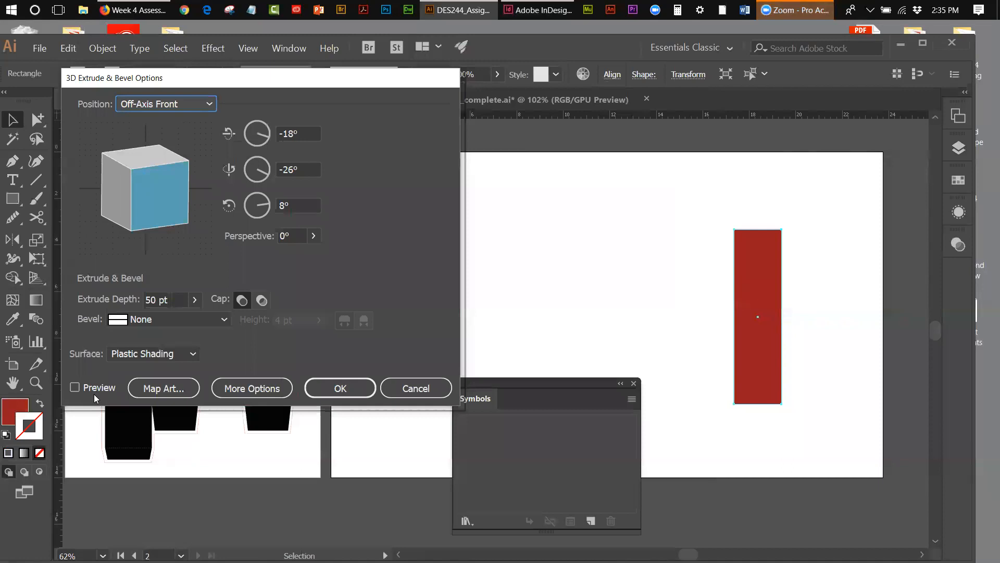
left_click(76, 388)
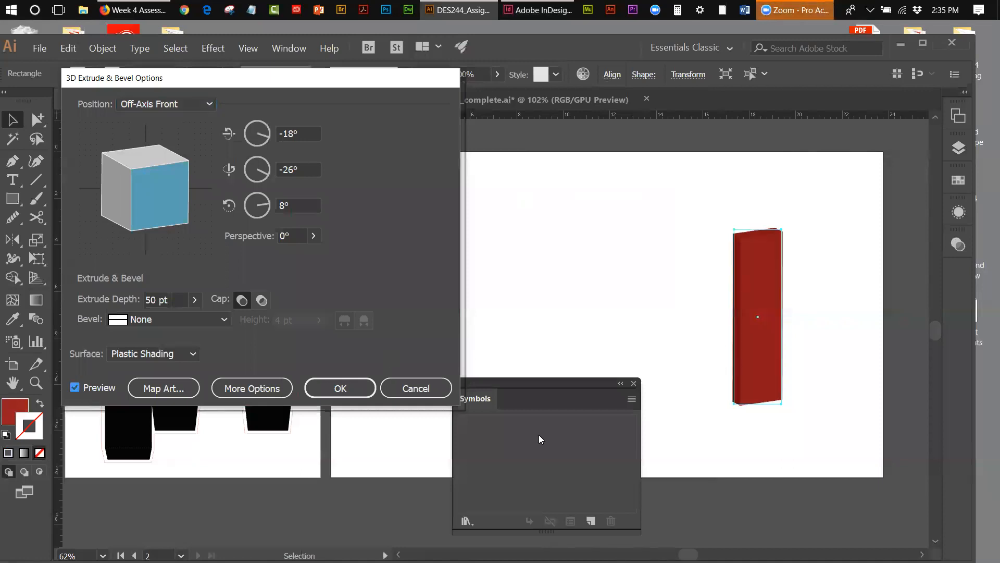
left_click(345, 390)
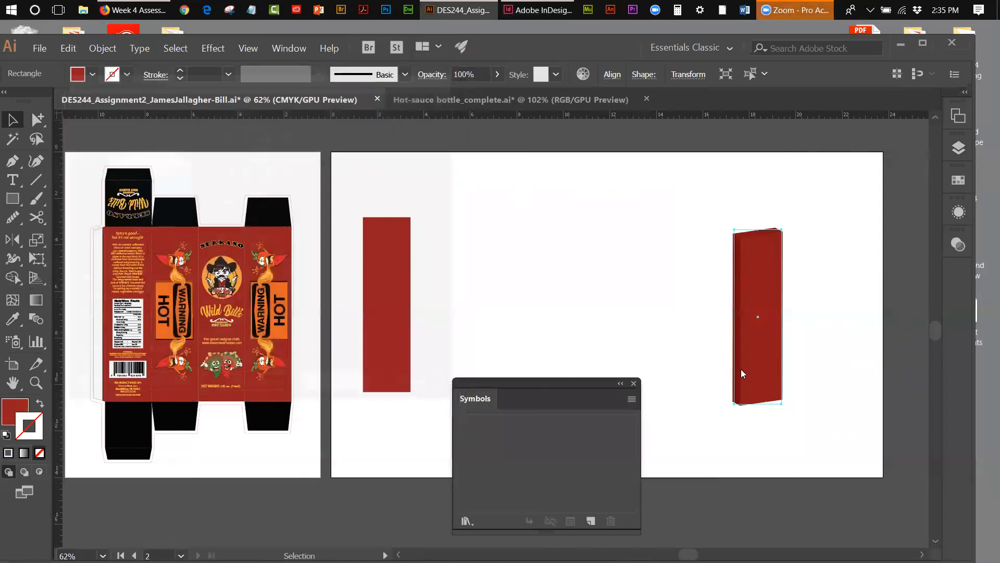
left_click(816, 390)
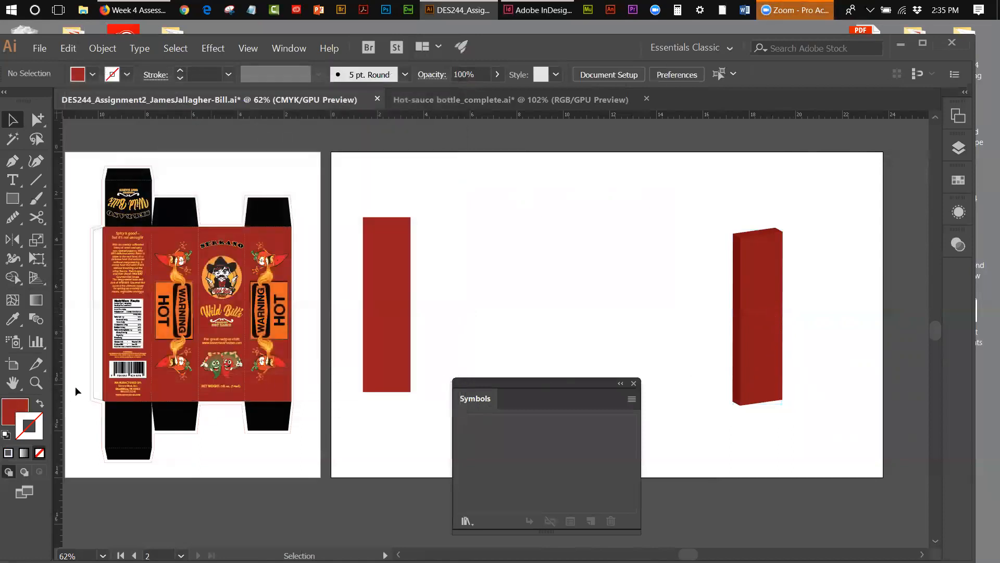
- Zoom in on the second artboard, move the Symbols panel between the two red shapes, and show the Appearance panel
left_click(35, 382)
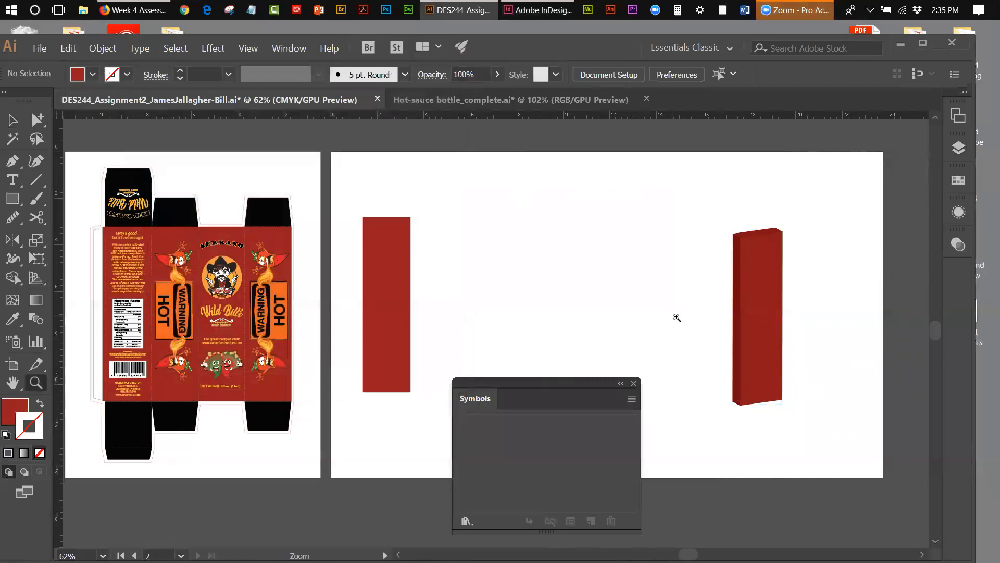
left_click(736, 329)
left_click_drag(501, 382, 272, 377)
scroll(270, 353, "left", 5)
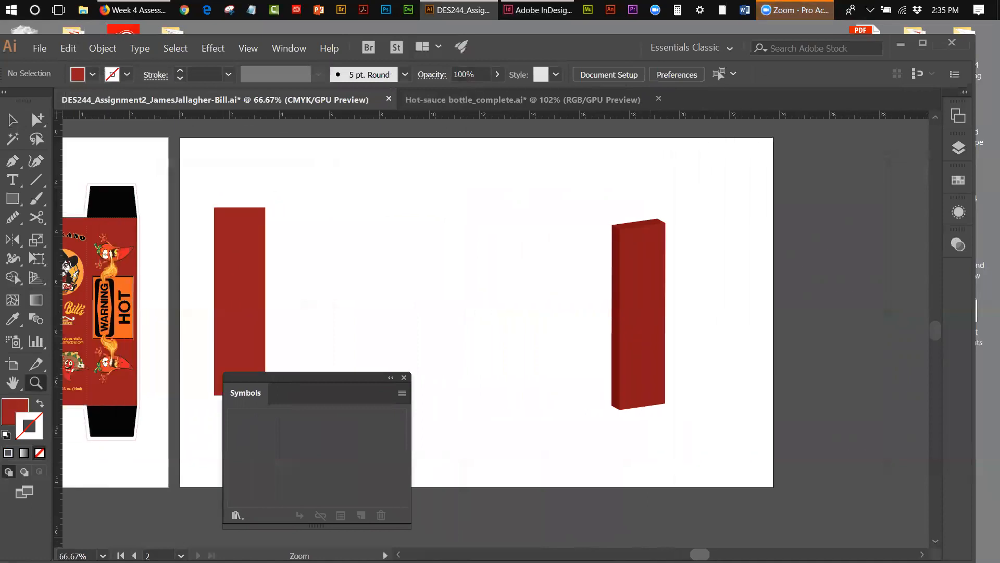
left_click_drag(283, 376, 343, 317)
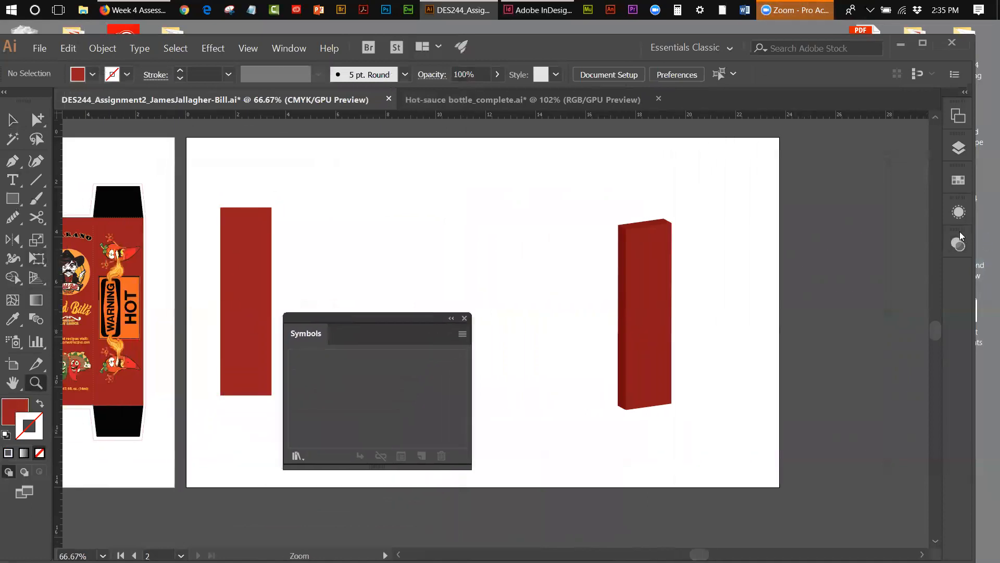
left_click(959, 212)
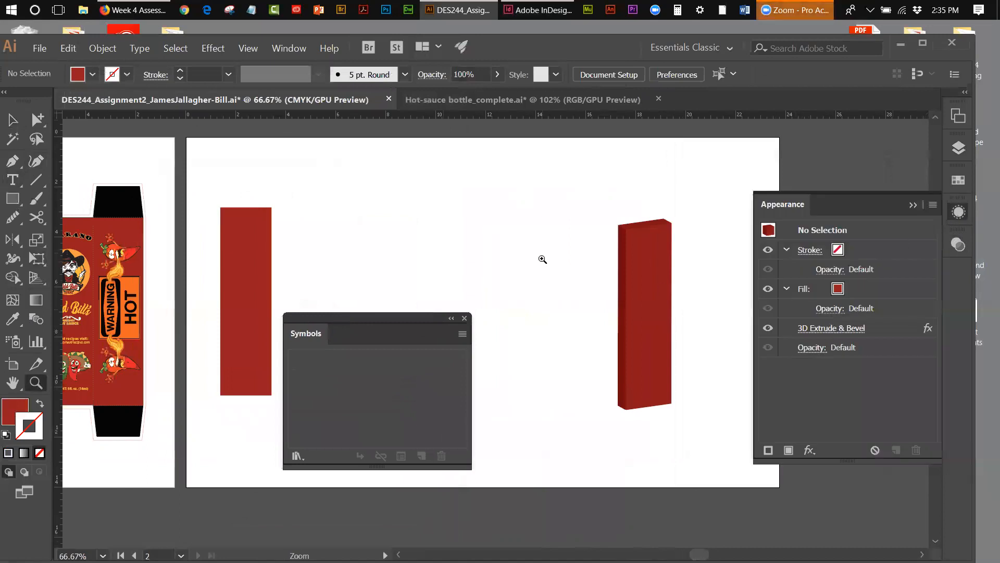
left_click(9, 119)
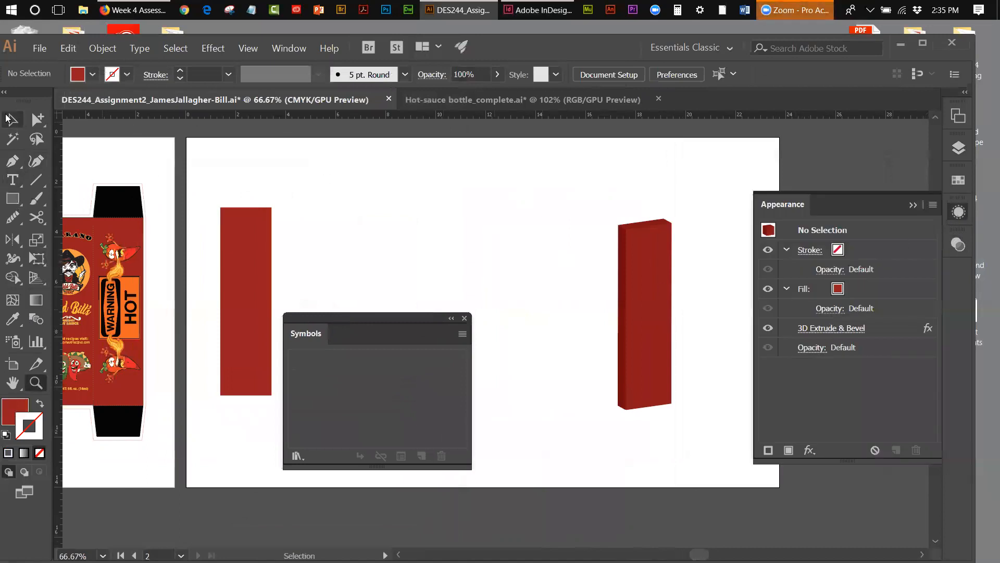
- Edit the extruded box's 3D Extrude & Bevel effect with preview on and set its extrude depth to 199 pt
left_click(671, 276)
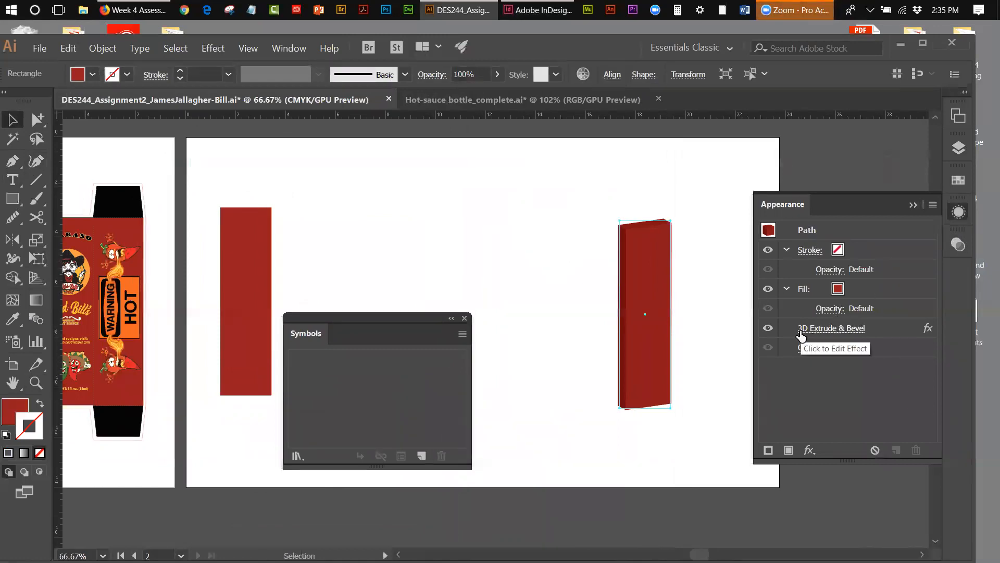
left_click(833, 328)
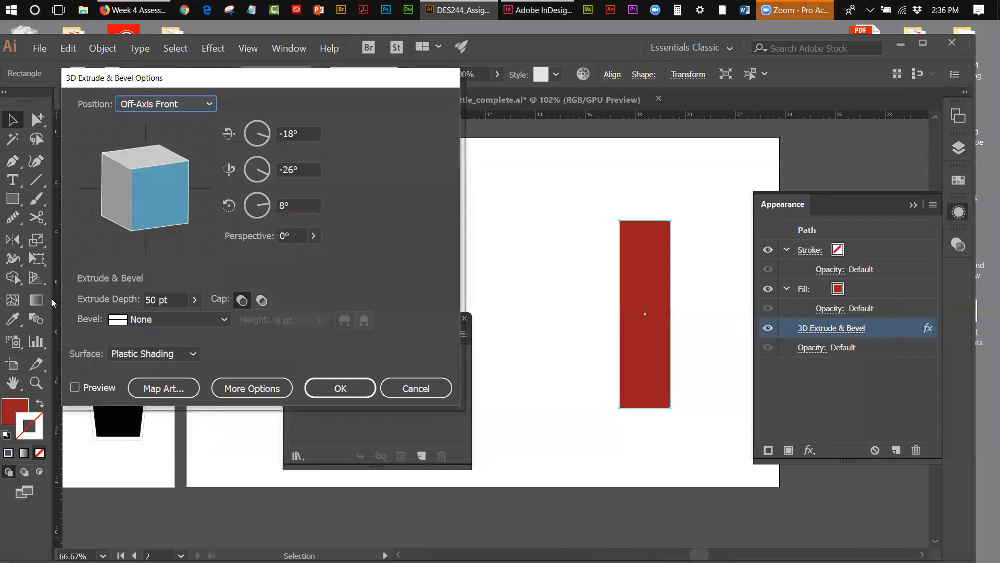
left_click(74, 387)
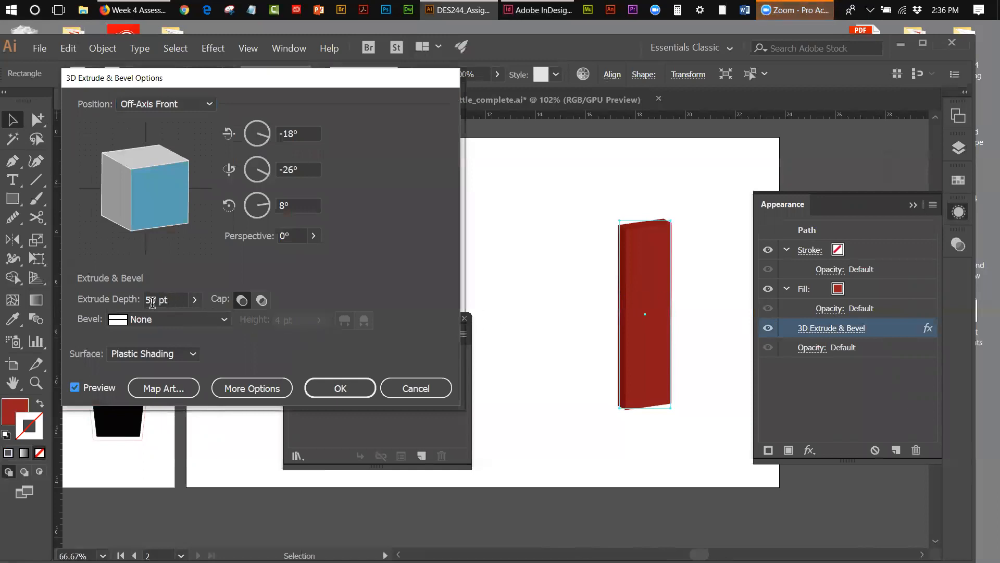
left_click(194, 301)
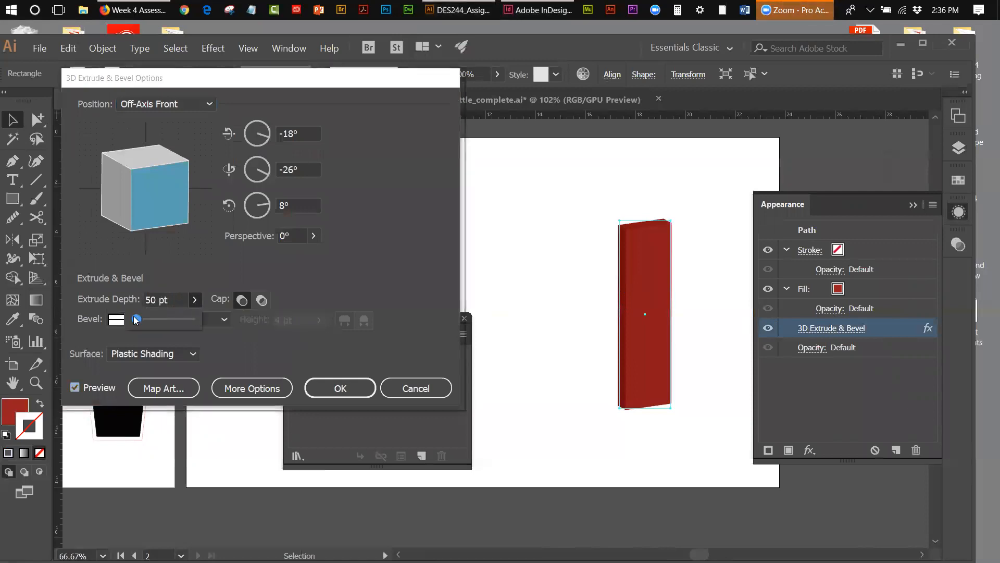
left_click_drag(135, 319, 140, 320)
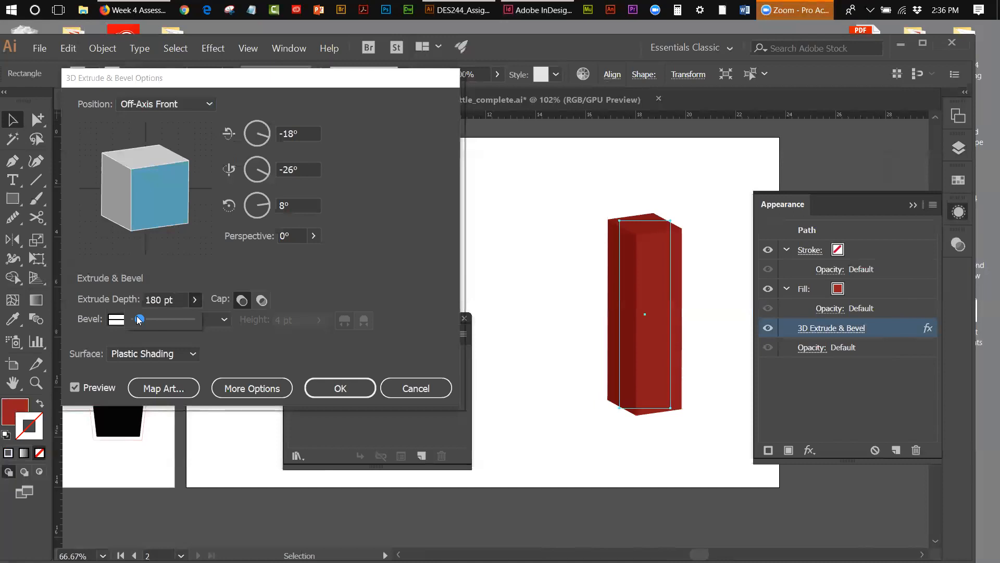
left_click_drag(140, 320, 140, 320)
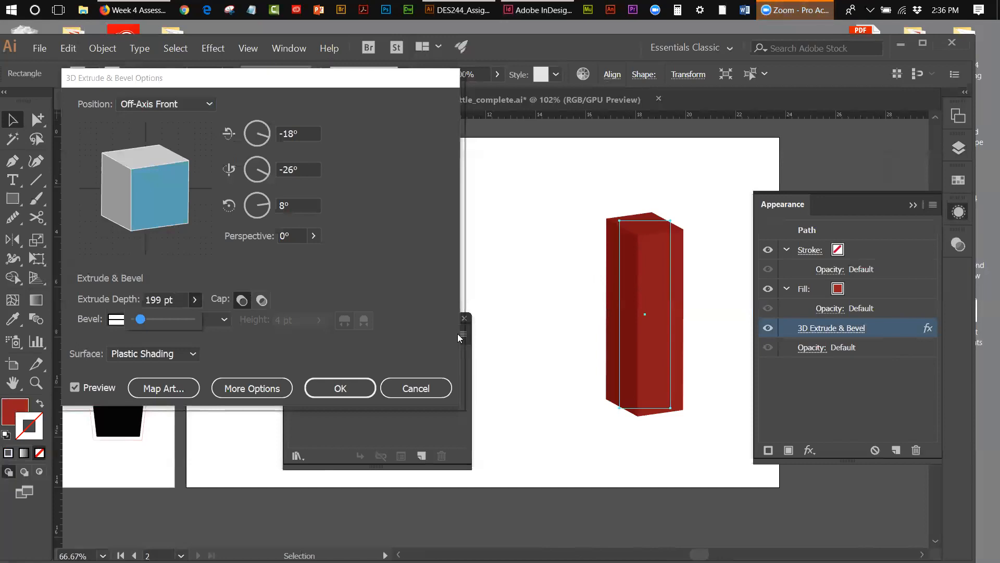
left_click(359, 381)
left_click(574, 342)
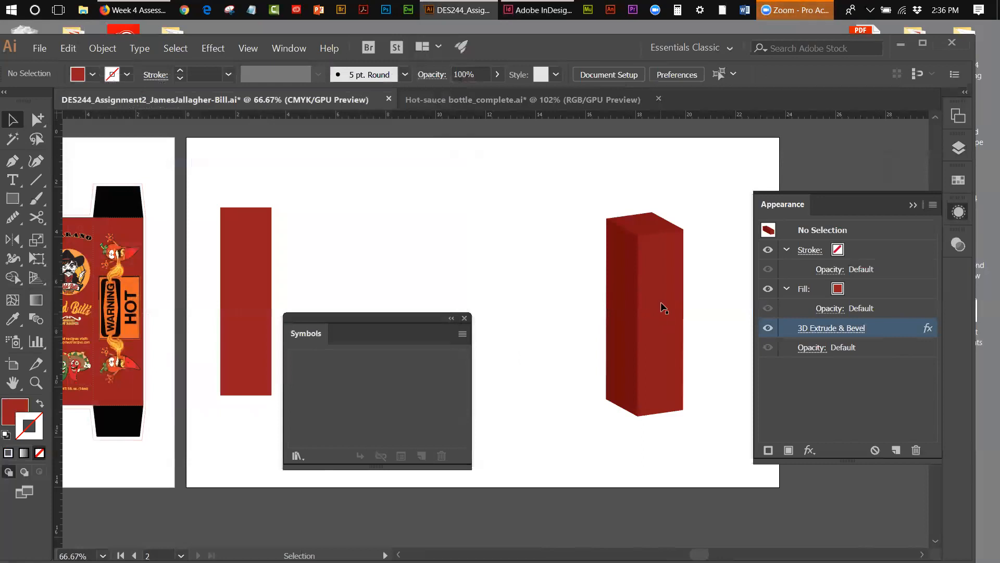
- Reopen the box's 3D Extrude & Bevel effect with preview on and set the extrude depth to 210 pt
left_click(626, 388)
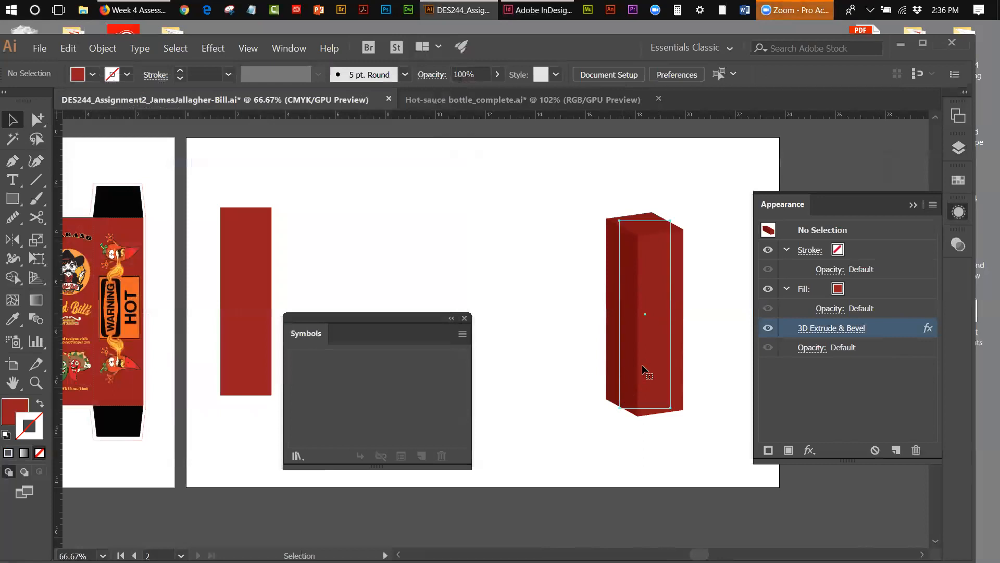
left_click(834, 329)
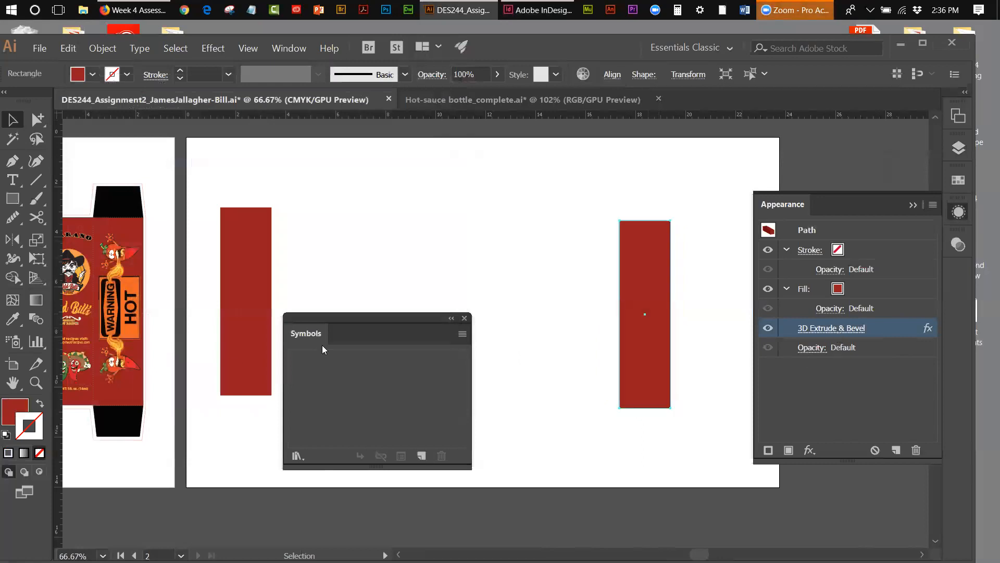
left_click(80, 389)
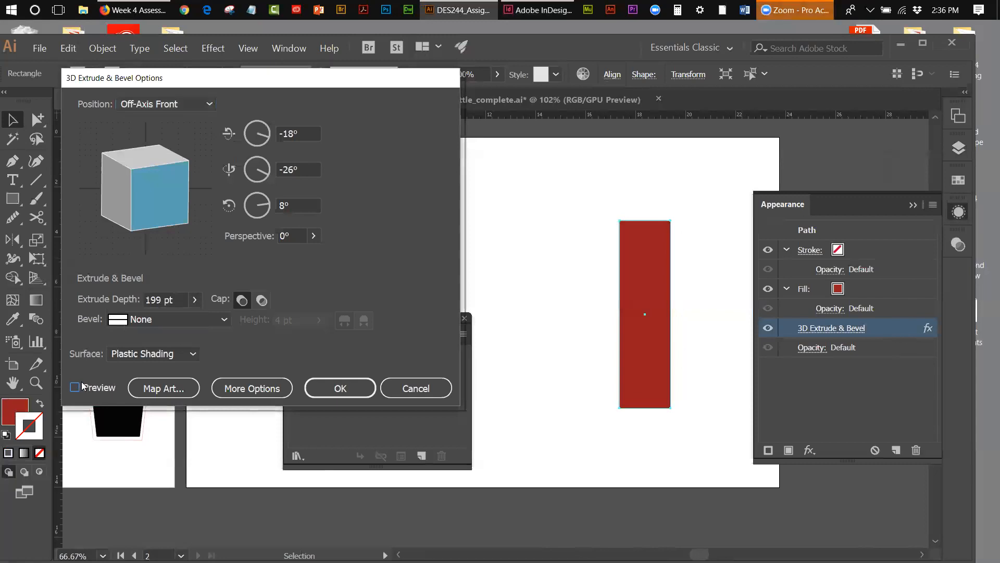
left_click_drag(162, 298, 145, 299)
type("110")
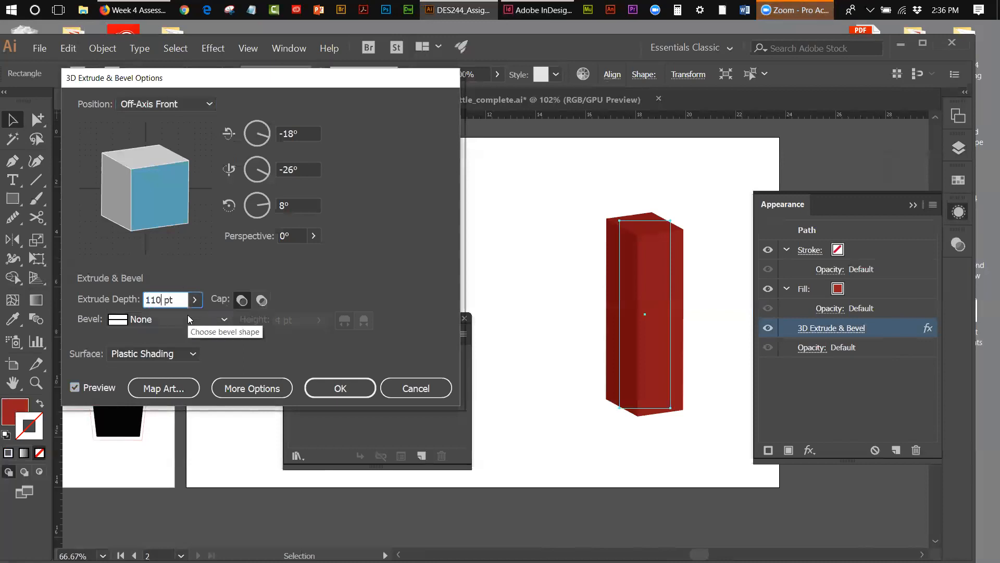
left_click(165, 322)
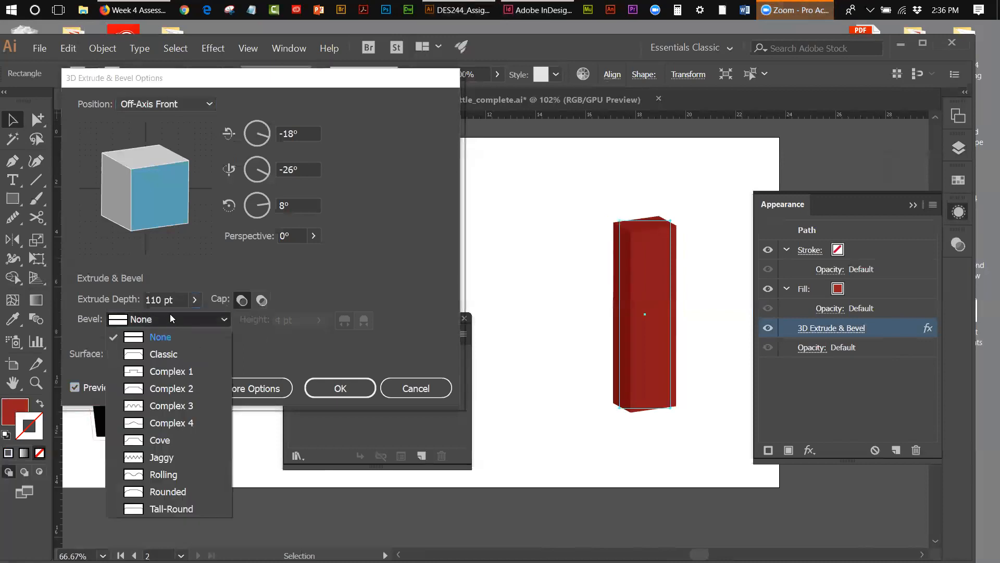
left_click(148, 301)
left_click_drag(151, 298, 144, 296)
type("2")
left_click(174, 320)
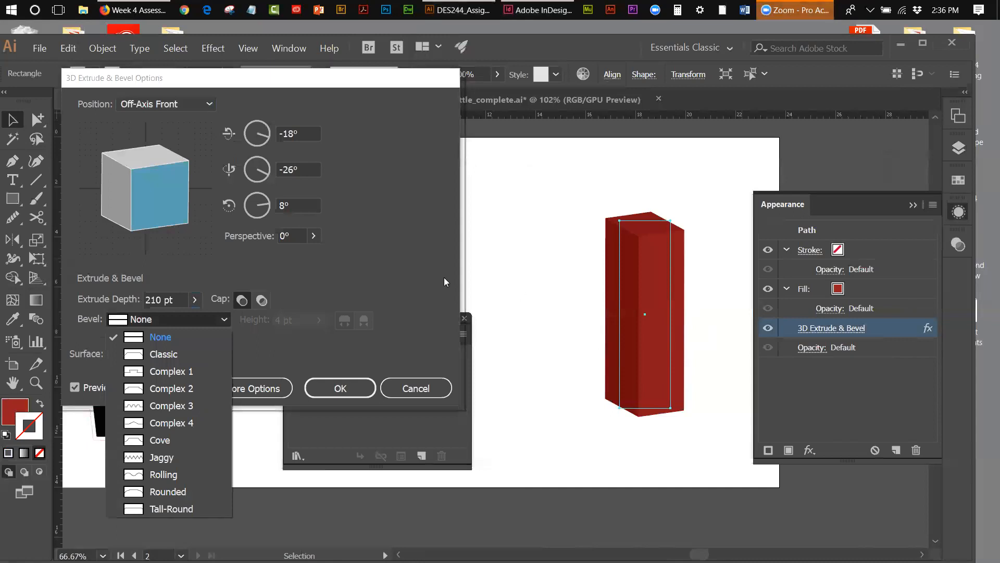
- Give the extruded box a perspective of 32° and apply the effect settings
left_click(314, 235)
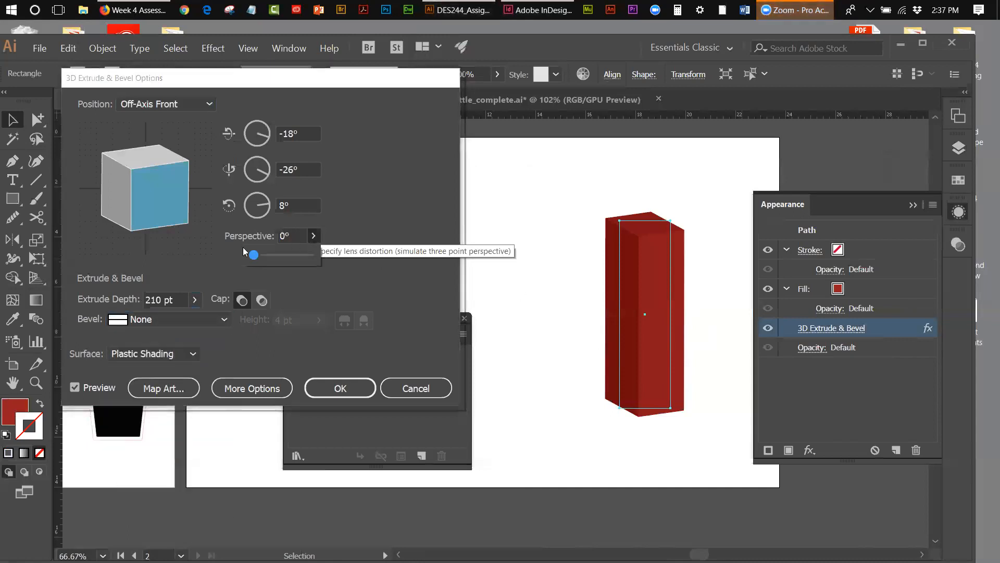
left_click_drag(254, 256, 264, 256)
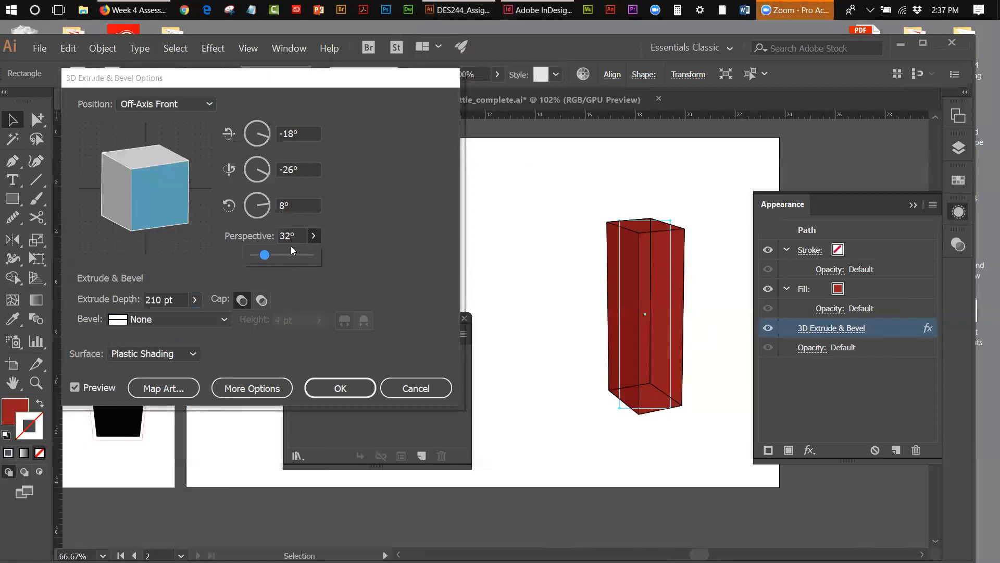
left_click(323, 390)
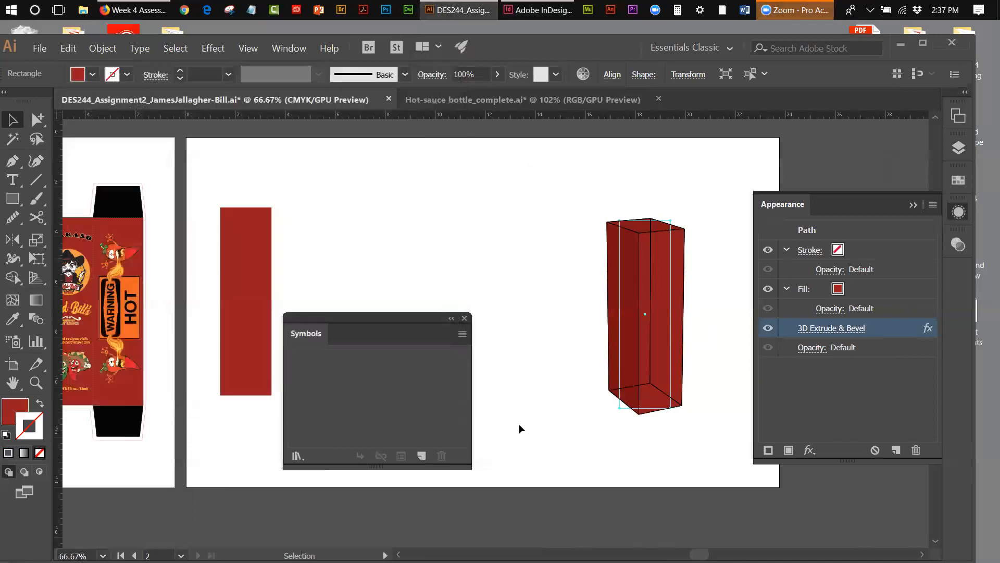
- Collapse the Appearance panel and move the extruded box closer to the second artboard's right edge
left_click(523, 426)
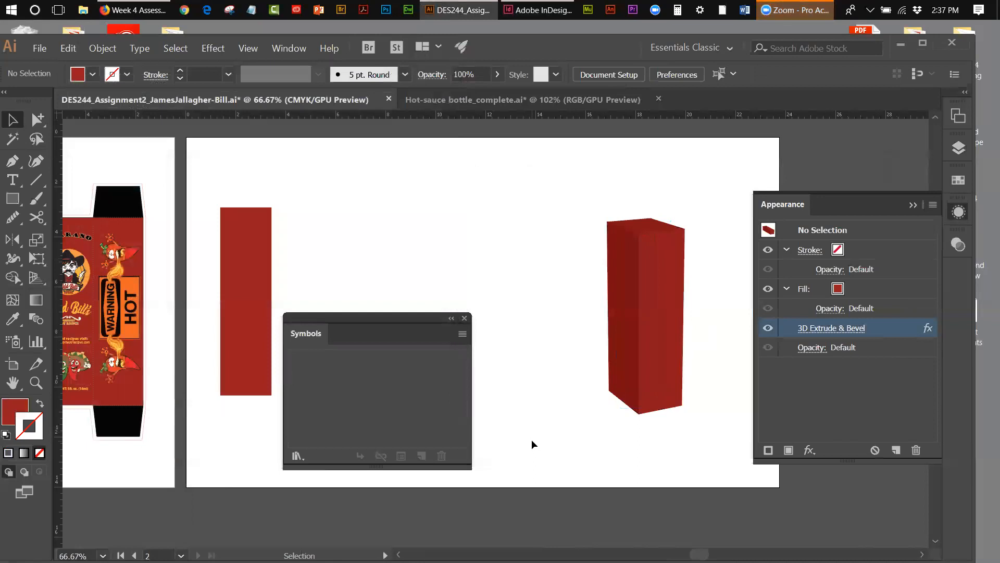
left_click(911, 204)
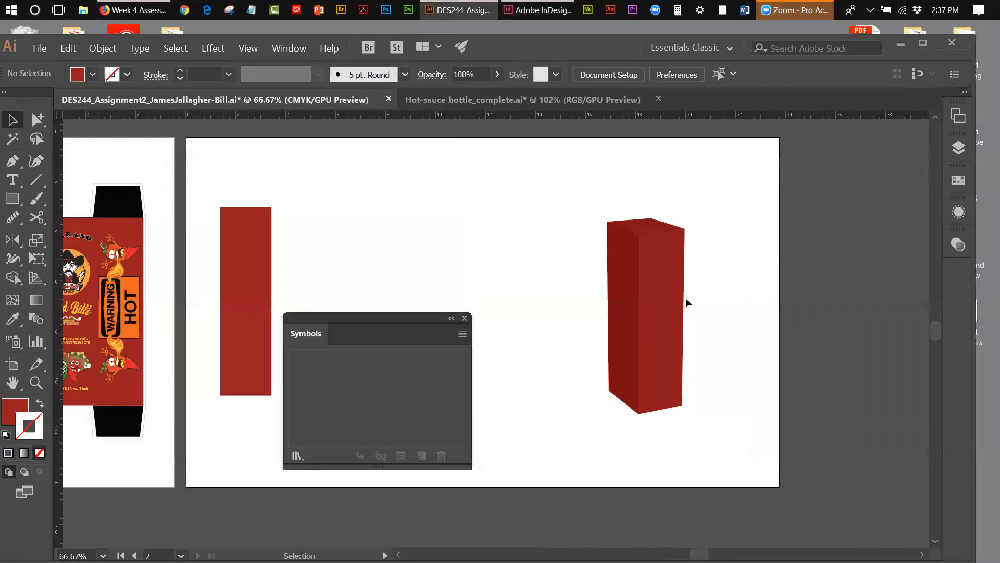
left_click_drag(666, 323, 698, 323)
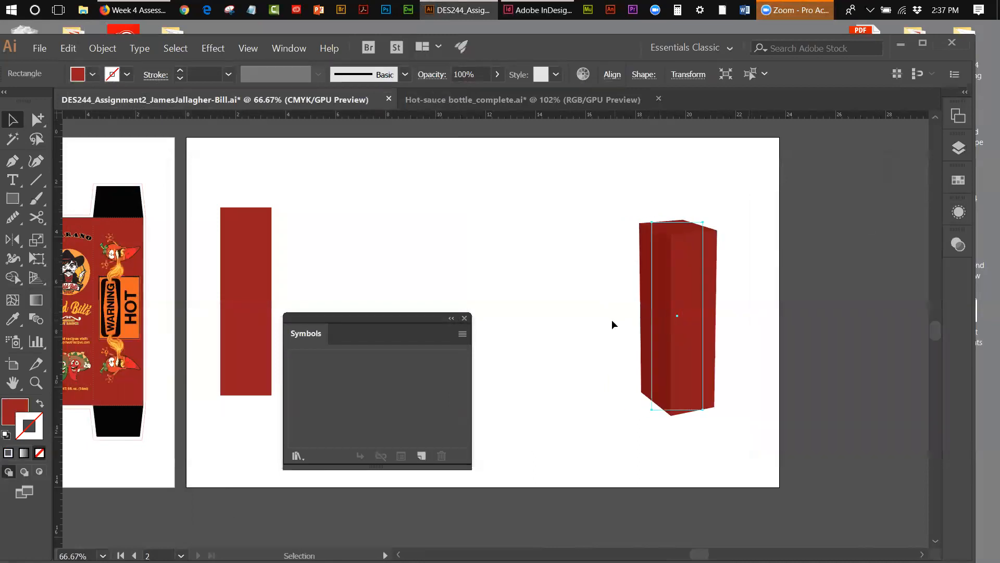
- Move the Symbols panel down clear of the red shapes and nudge the extruded box slightly
left_click(579, 324)
left_click_drag(355, 318, 361, 411)
left_click_drag(682, 334, 677, 329)
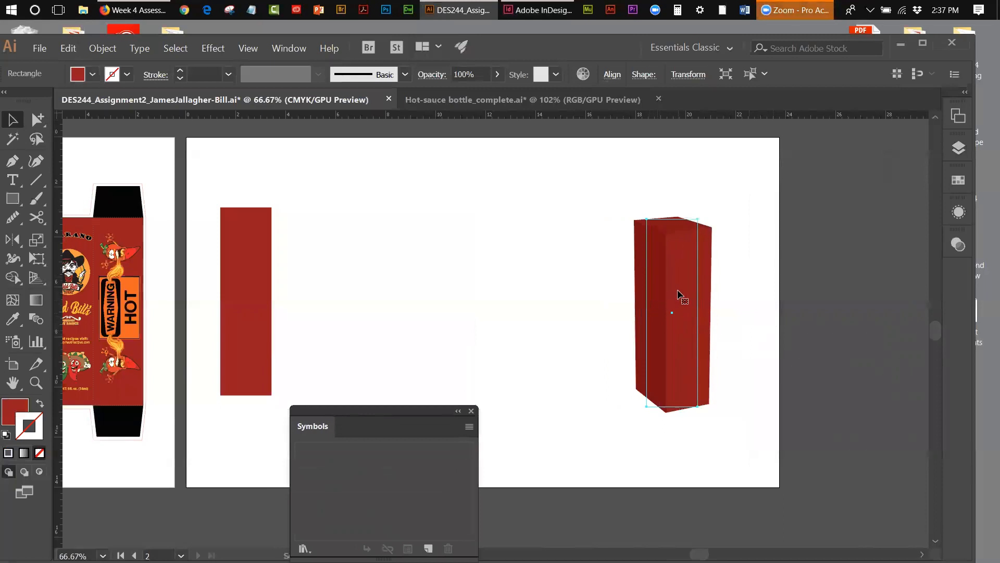
left_click_drag(375, 411, 318, 441)
- Place a copy of the flat red rectangle beside the extruded box and swap the copy's fill with its stroke
left_click(268, 266)
left_click(68, 48)
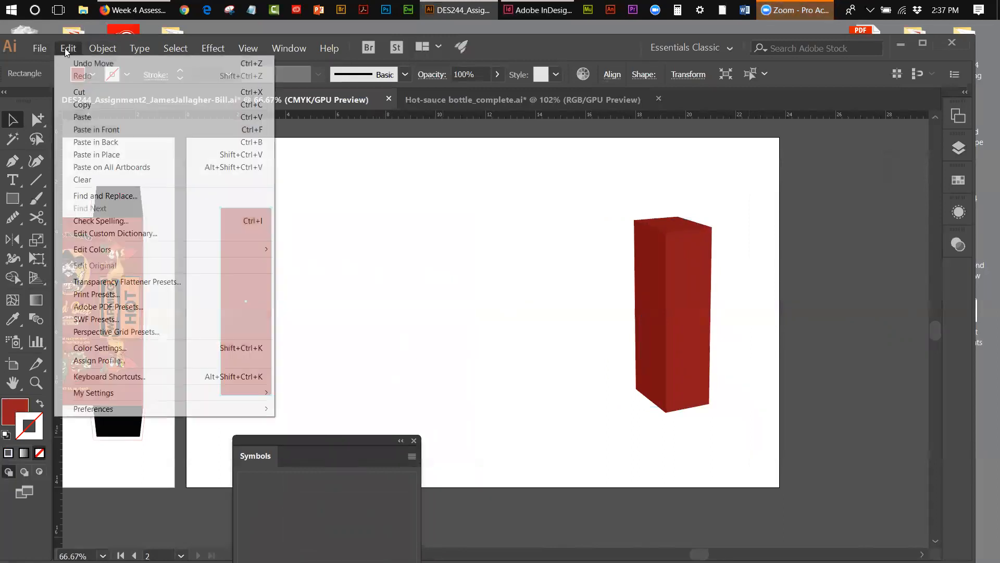
left_click(74, 102)
left_click(70, 49)
left_click(96, 153)
left_click_drag(234, 236, 490, 232)
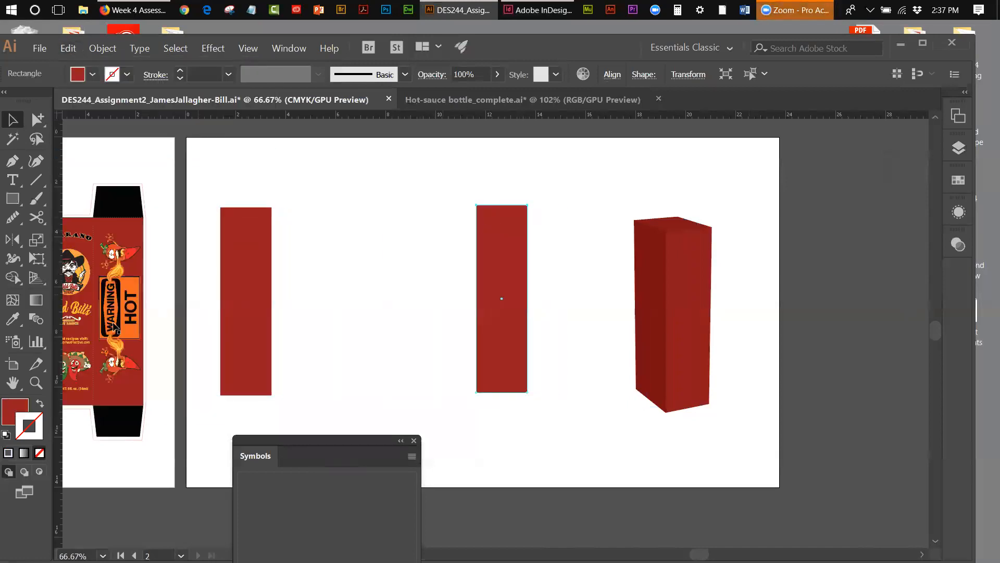
left_click(40, 404)
left_click(498, 239)
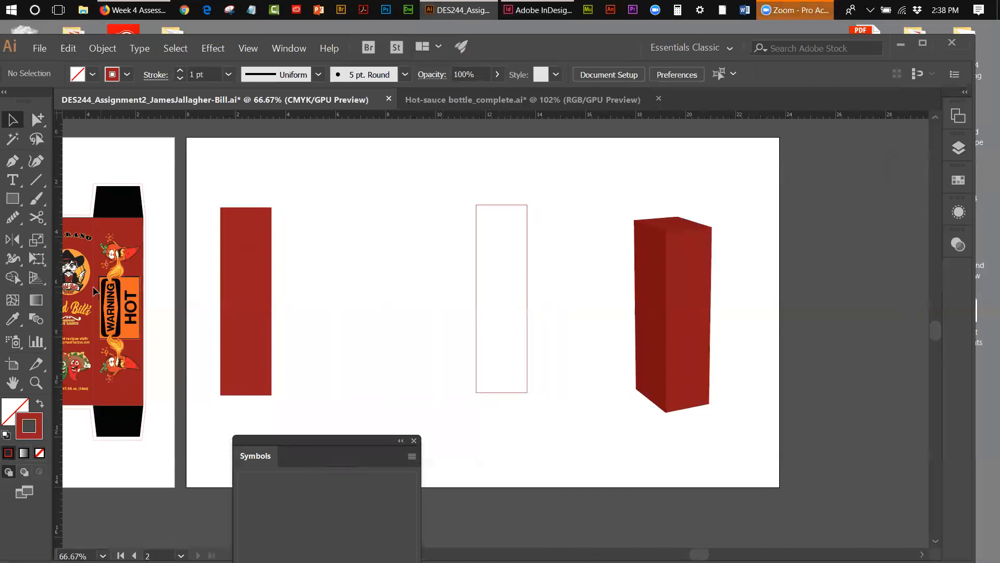
- Copy the WARNING HOT chili pepper artwork from the dieline's rightmost side panel and paste it onto the second artboard
left_click(103, 234)
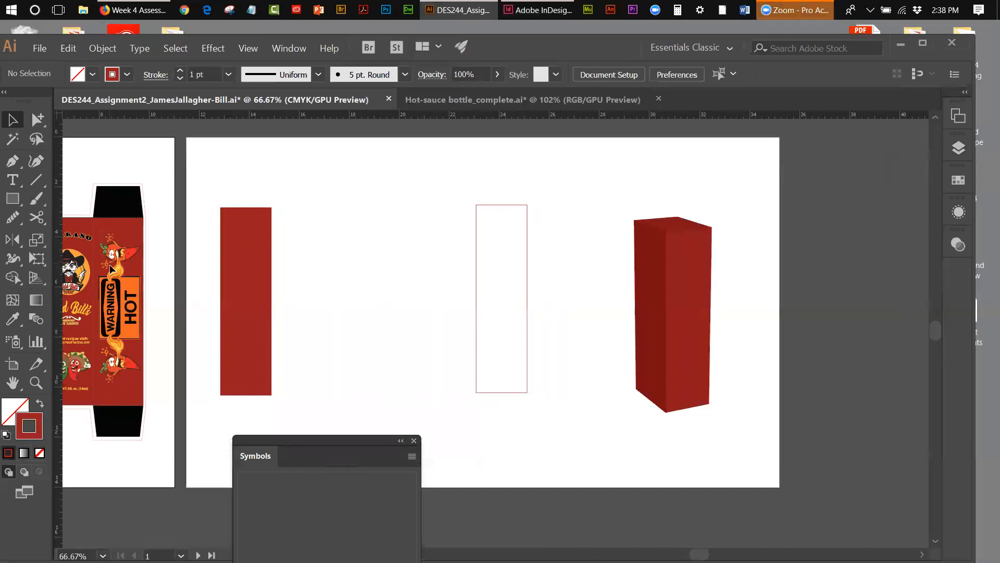
left_click(133, 380)
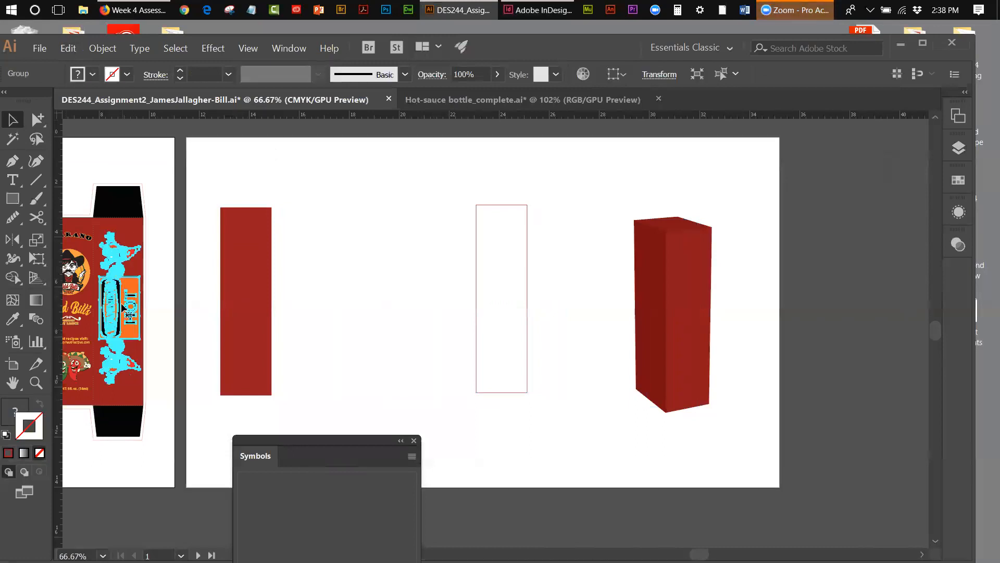
left_click(68, 48)
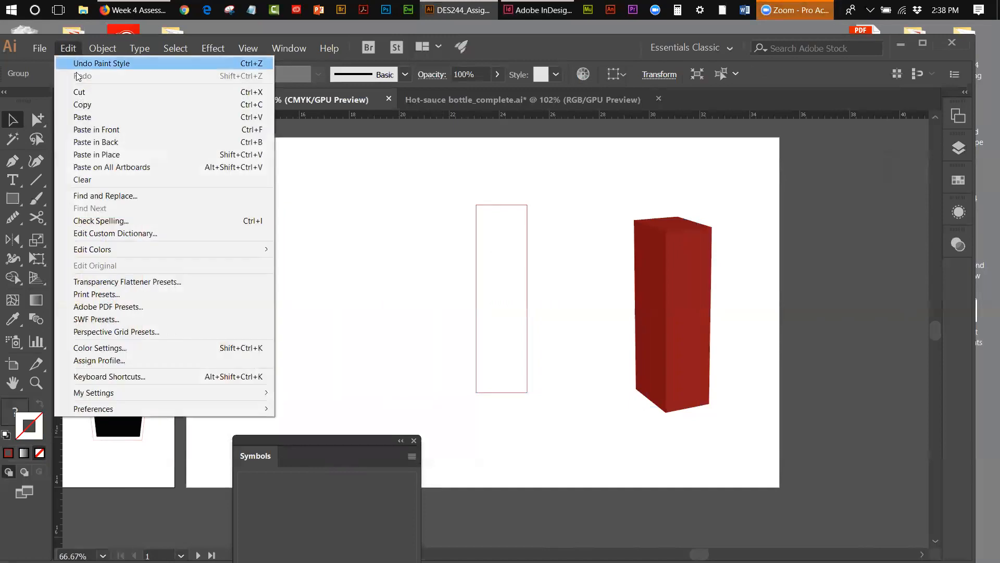
left_click(80, 104)
left_click(69, 48)
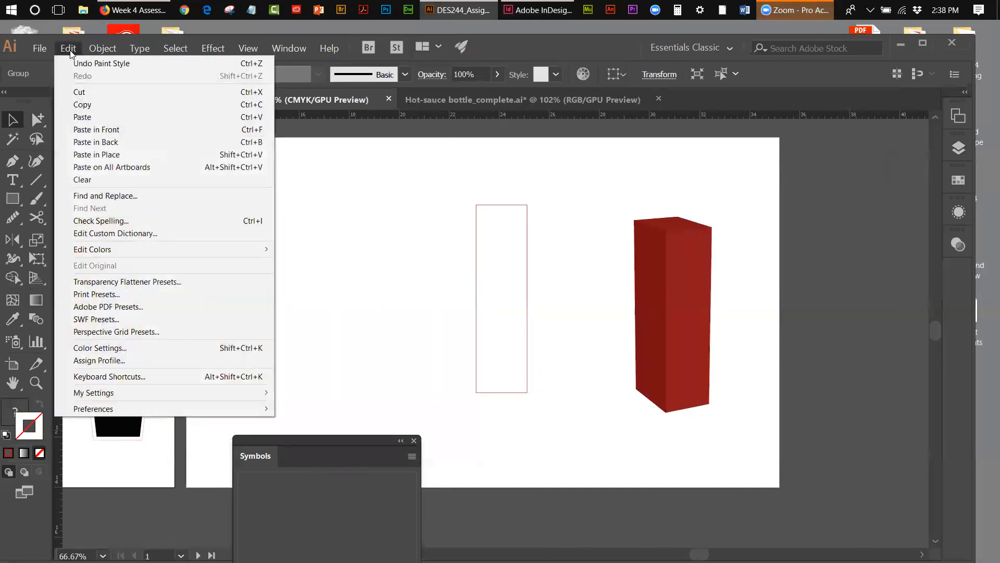
left_click(82, 117)
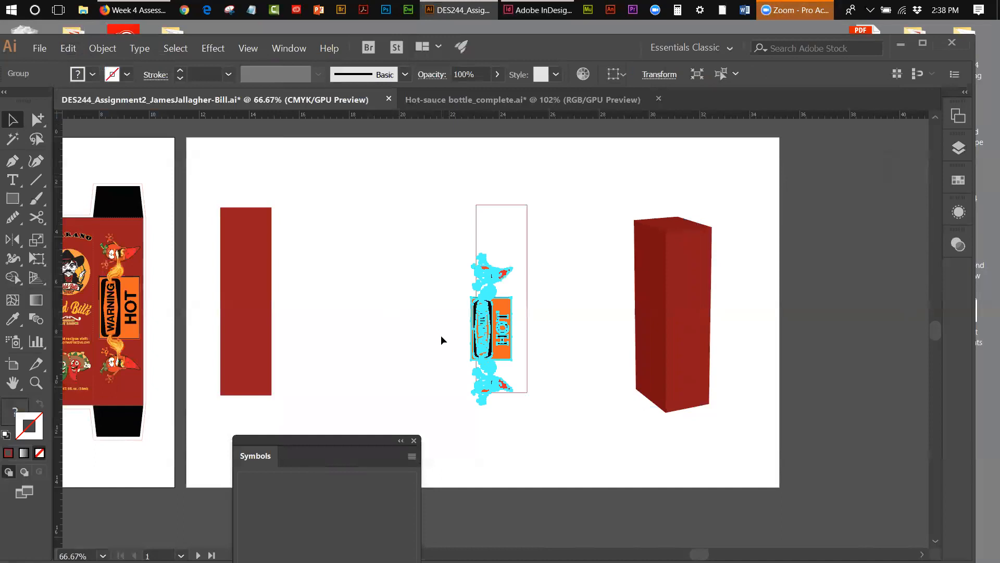
- Center the pasted WARNING HOT artwork inside the outlined rectangle
left_click_drag(498, 341, 507, 309)
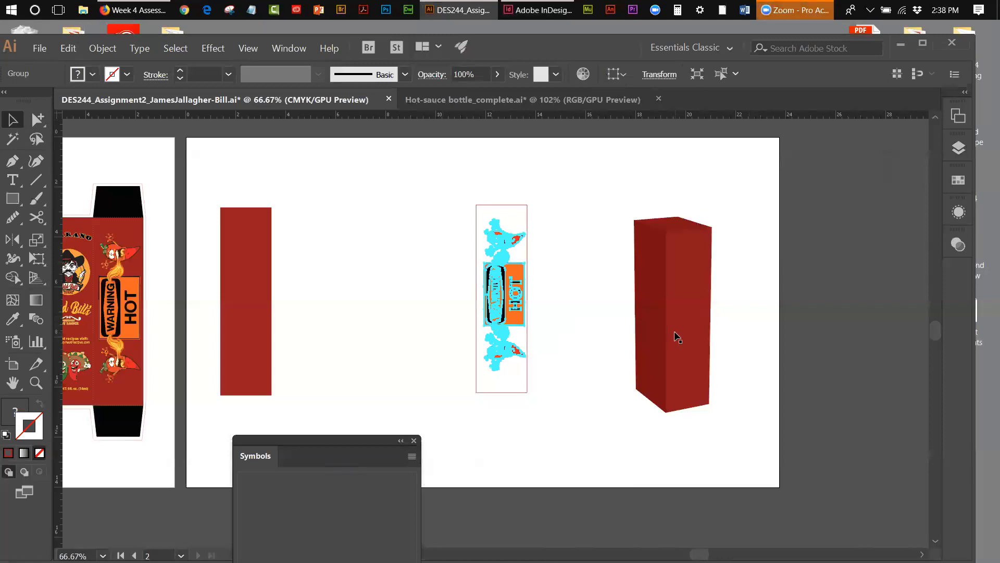
key("Left")
key("Left")
key("Left")
key("Left")
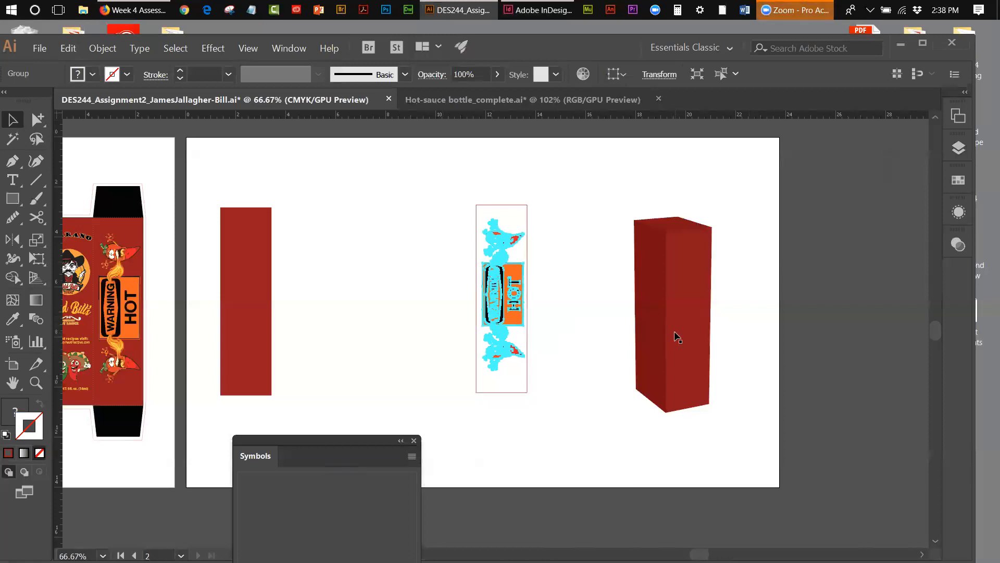
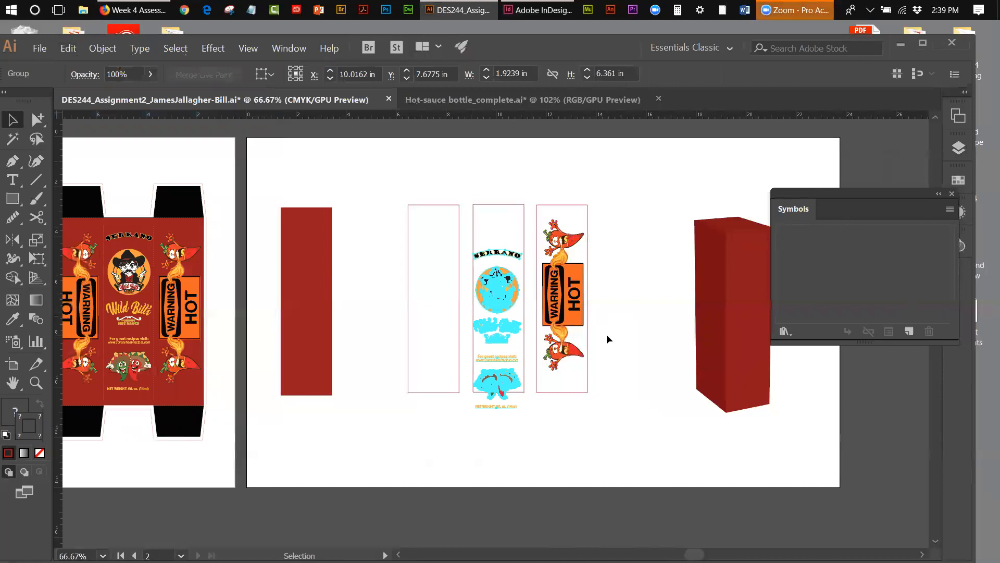
- Move the Serrano Wild Bill's front artwork up so it fits inside the middle outlined rectangle, and deselect it
key("shift+Up")
key("shift+Up")
key("shift+Up")
key("shift+Up")
key("shift+Up")
key("shift+Up")
key("shift+Up")
key("shift+Up")
key("shift+Up")
key("Left")
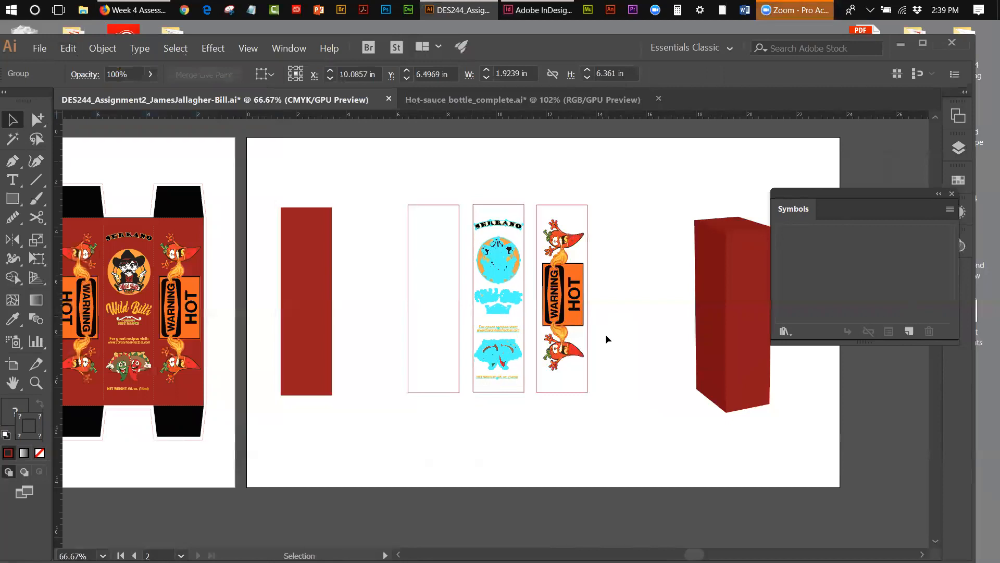
left_click(604, 311)
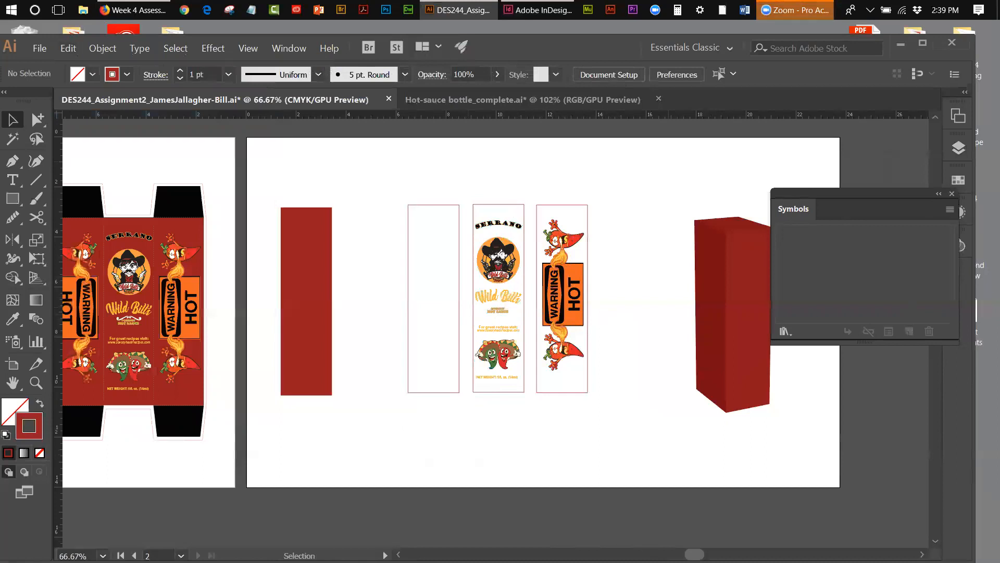
- Copy the back panel's text, Nutrition Facts, and barcode artwork from the dieline and paste it onto the second artboard
scroll(229, 412, "left", 5)
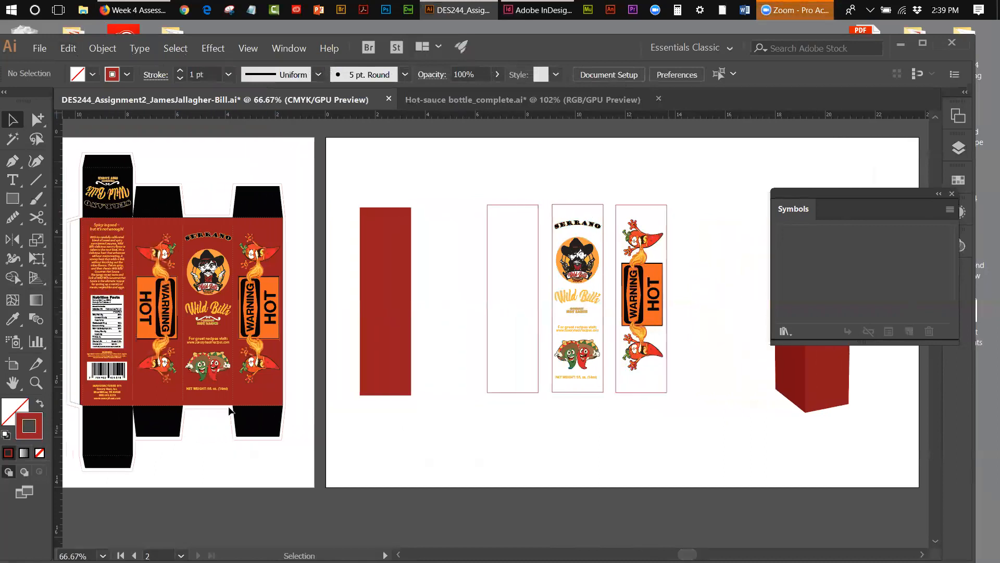
left_click(91, 232)
left_click_drag(91, 232, 118, 395)
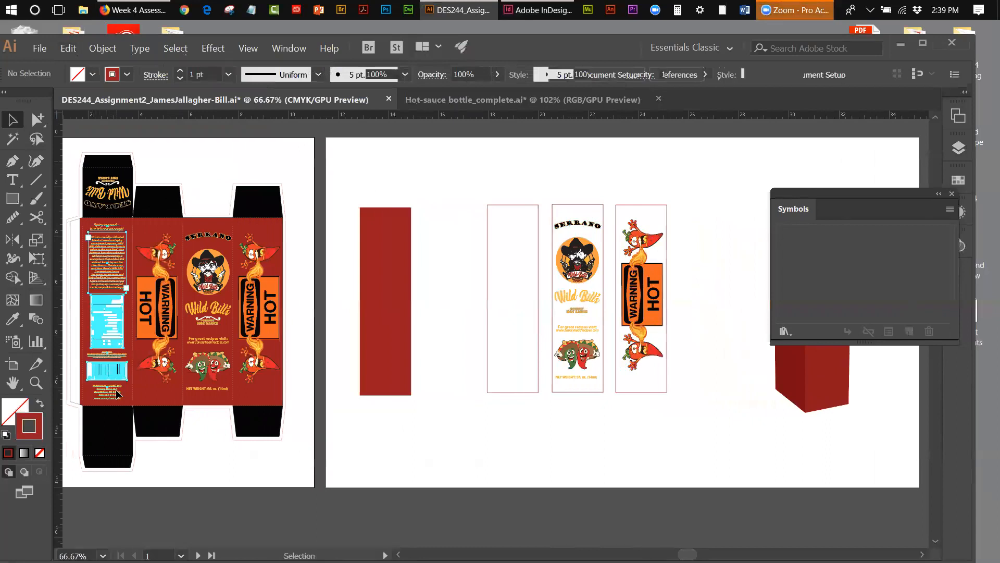
left_click(68, 49)
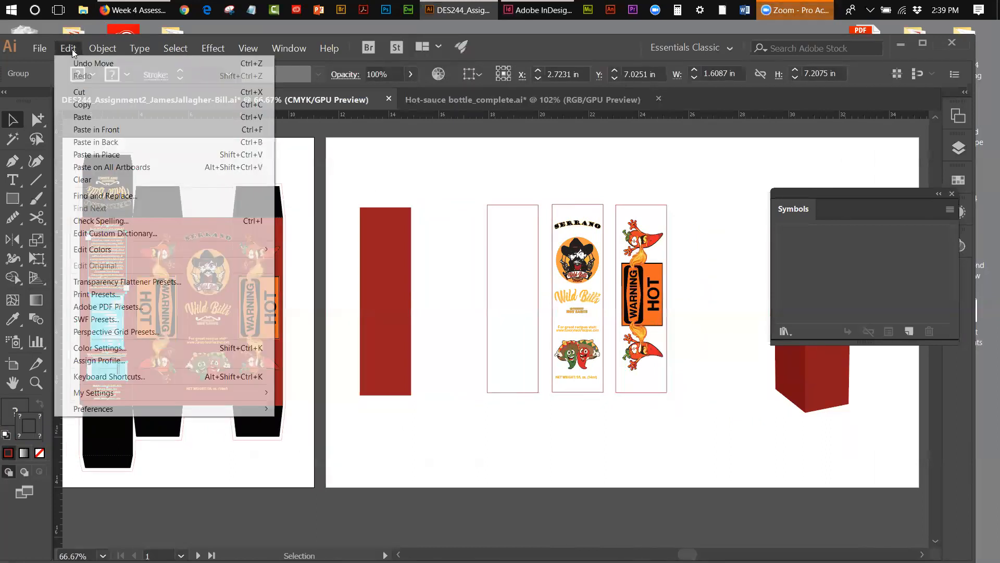
left_click(83, 104)
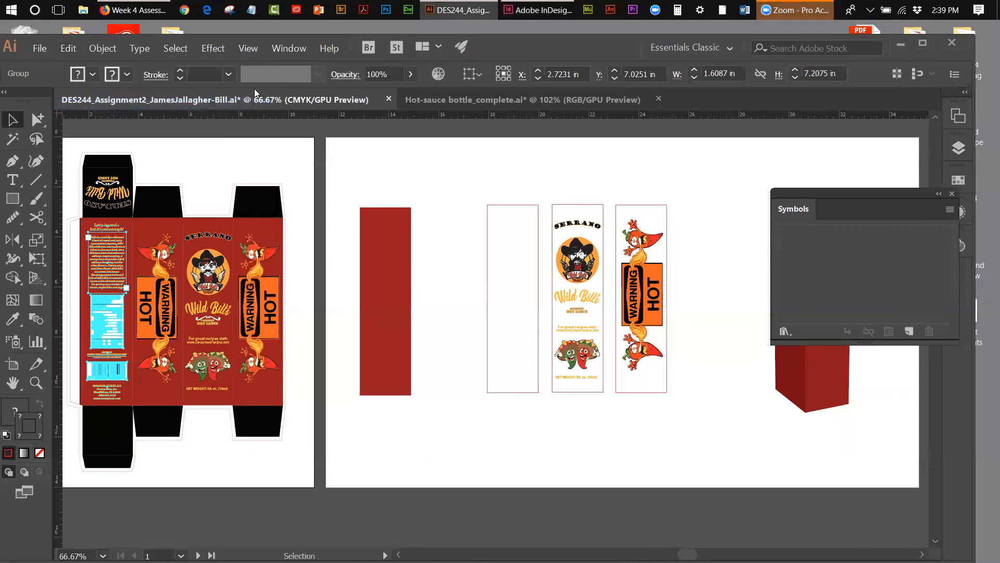
left_click(413, 163)
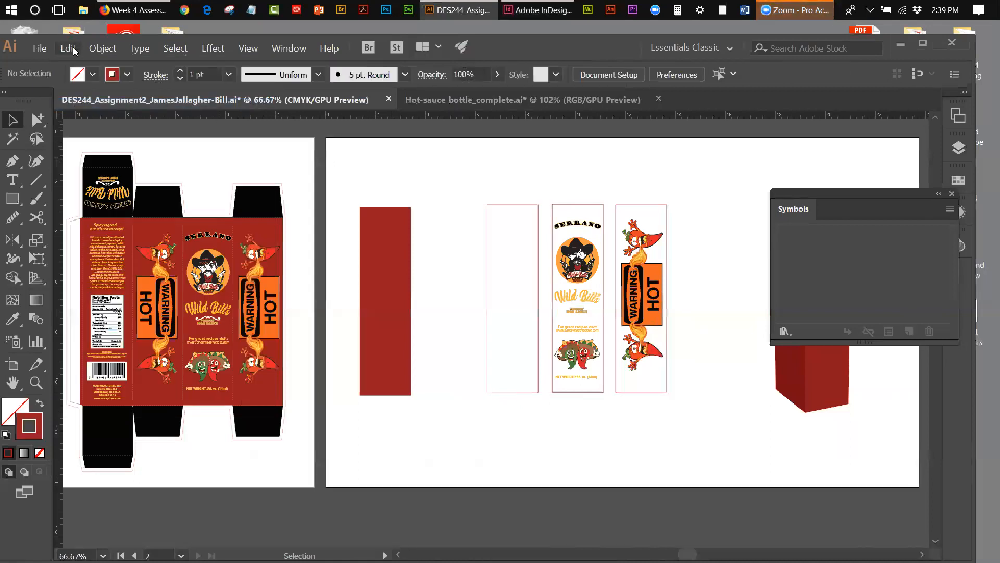
left_click(69, 48)
left_click(83, 116)
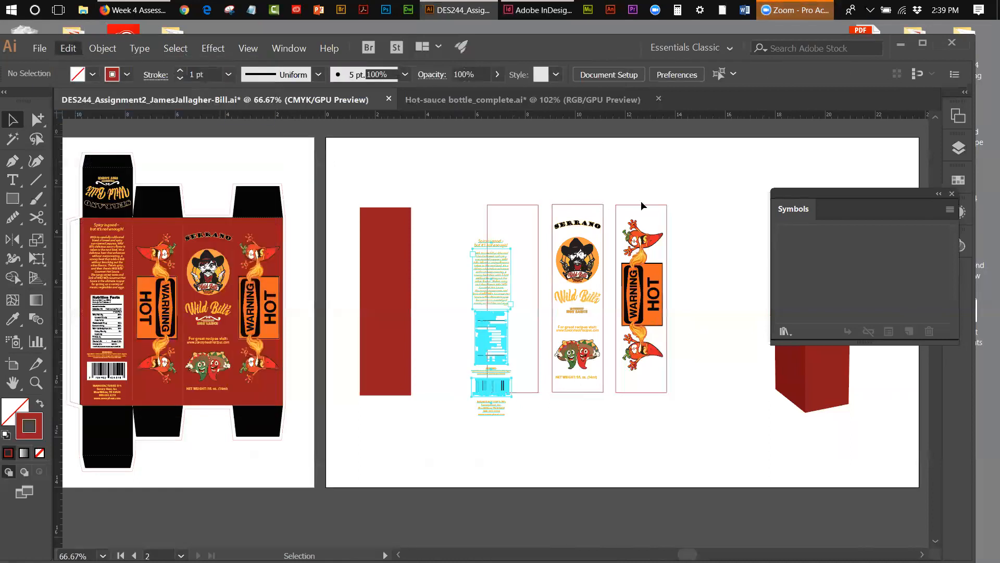
- Nudge the pasted back panel artwork right and up until it fits inside the empty outlined rectangle
key("shift+Right")
key("shift+Right")
key("shift+Right")
key("shift+Right")
key("shift+Right")
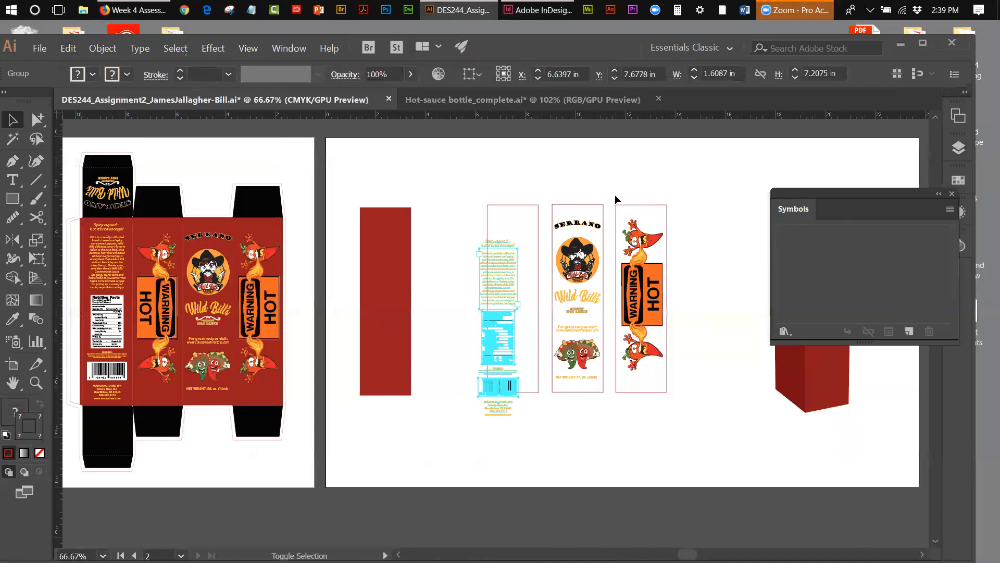
key("shift+Right")
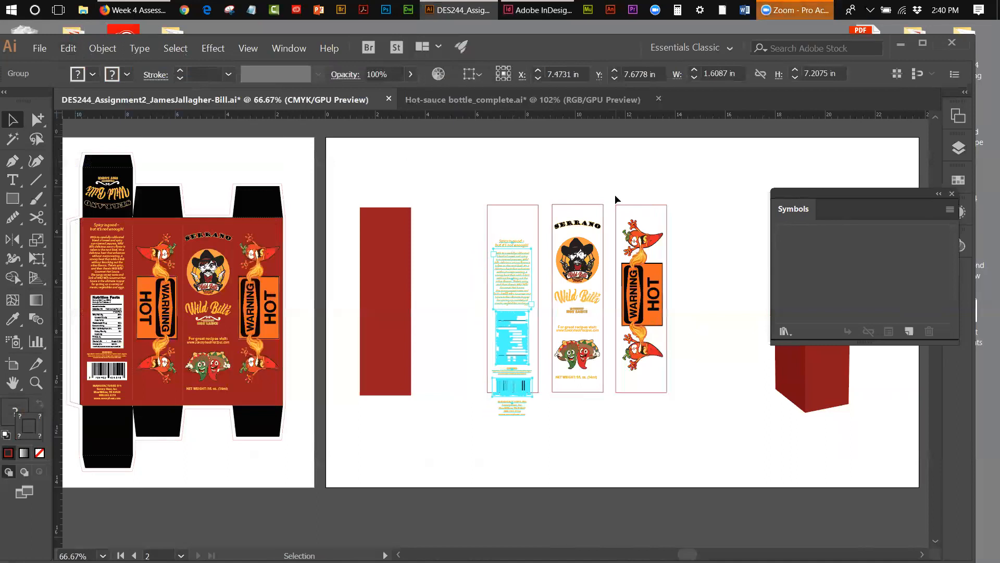
key("shift+Up")
key("shift+Up")
key("shift+Up")
key("shift+Up")
key("shift+Up")
key("shift+Up")
key("shift+Up")
key("shift+Up")
key("Up")
key("Up")
key("Up")
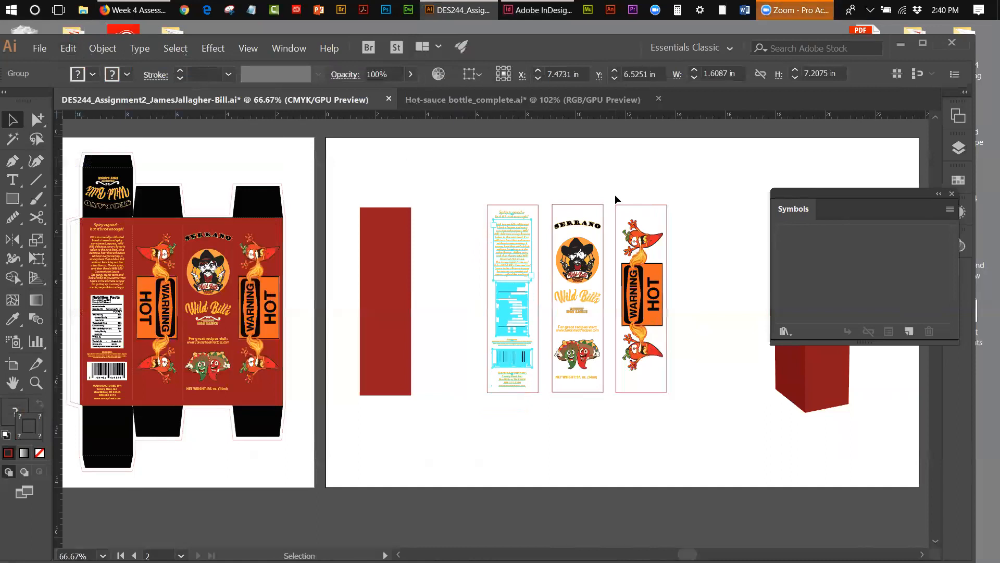
key("Up")
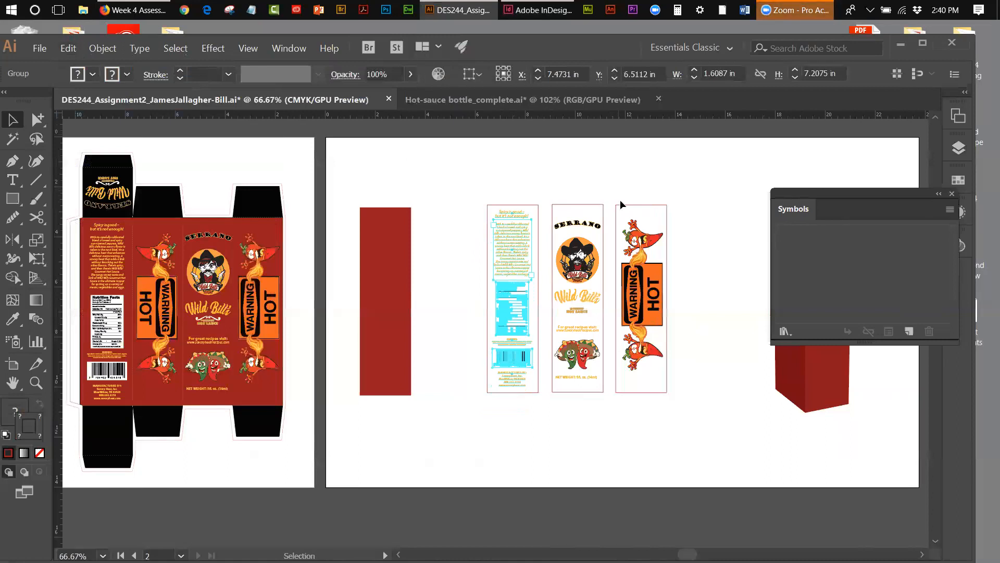
- Move the Symbols panel clear of the extruded box and deselect the back panel artwork
left_click_drag(852, 194, 876, 190)
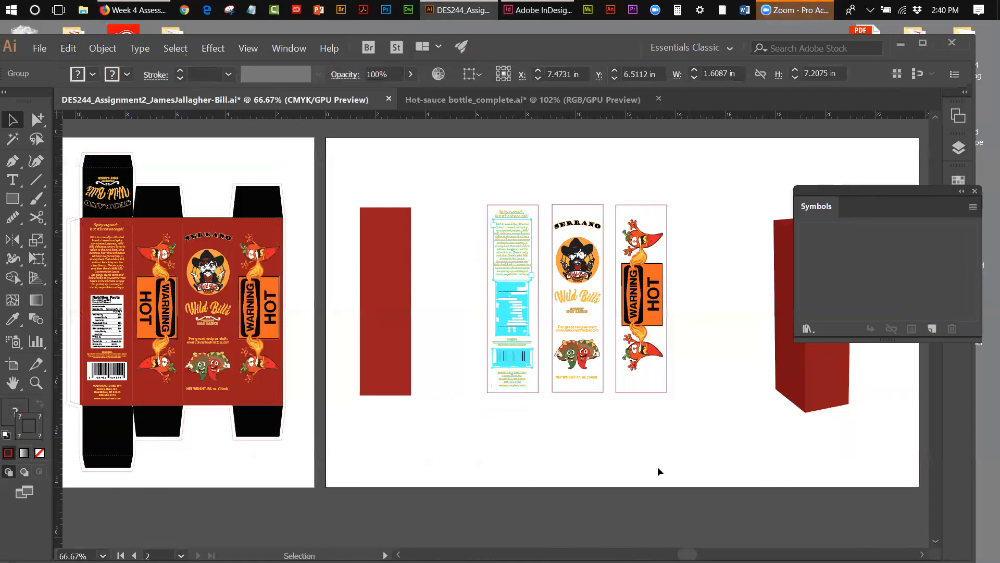
left_click_drag(687, 555, 688, 554)
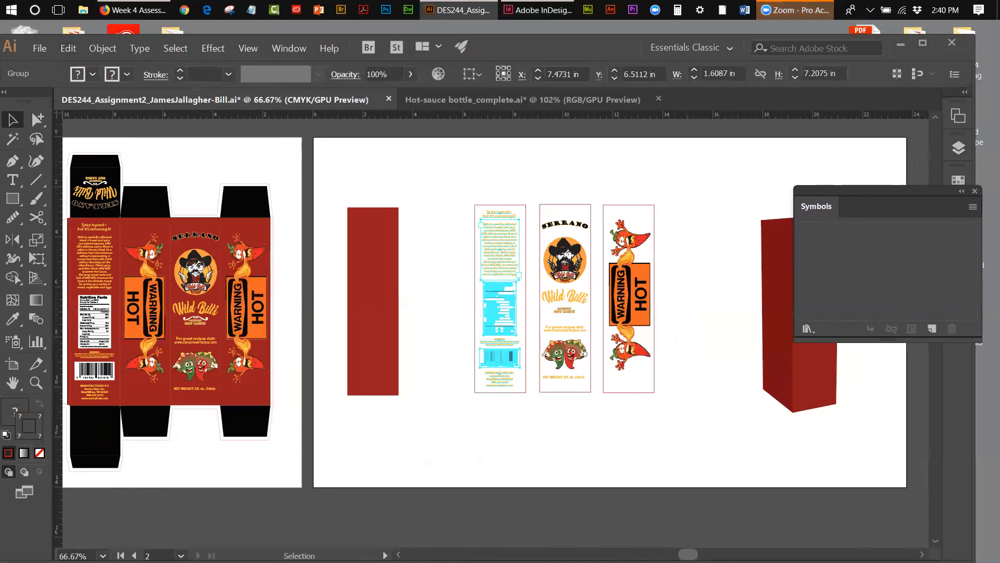
left_click(664, 467)
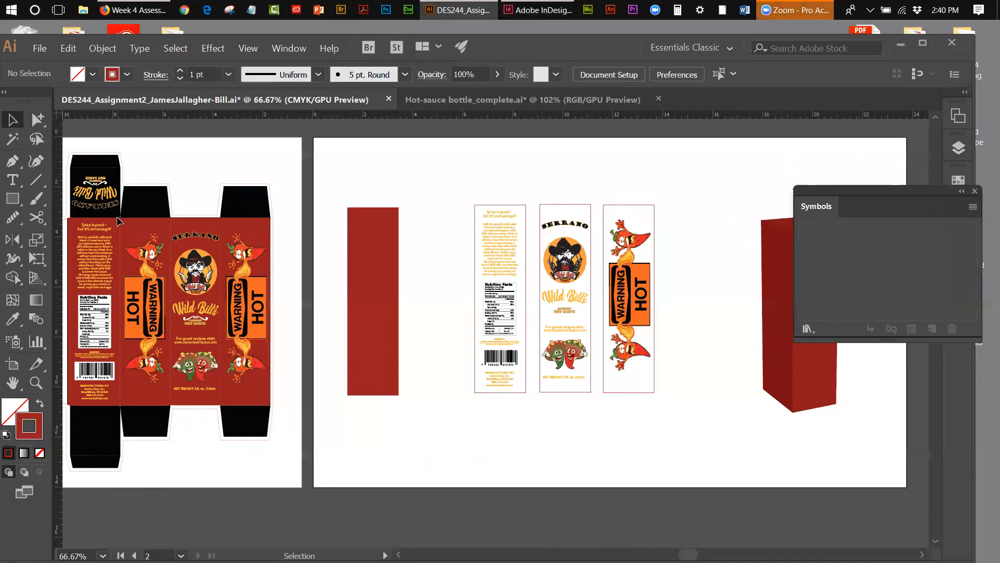
left_click_drag(811, 189, 866, 193)
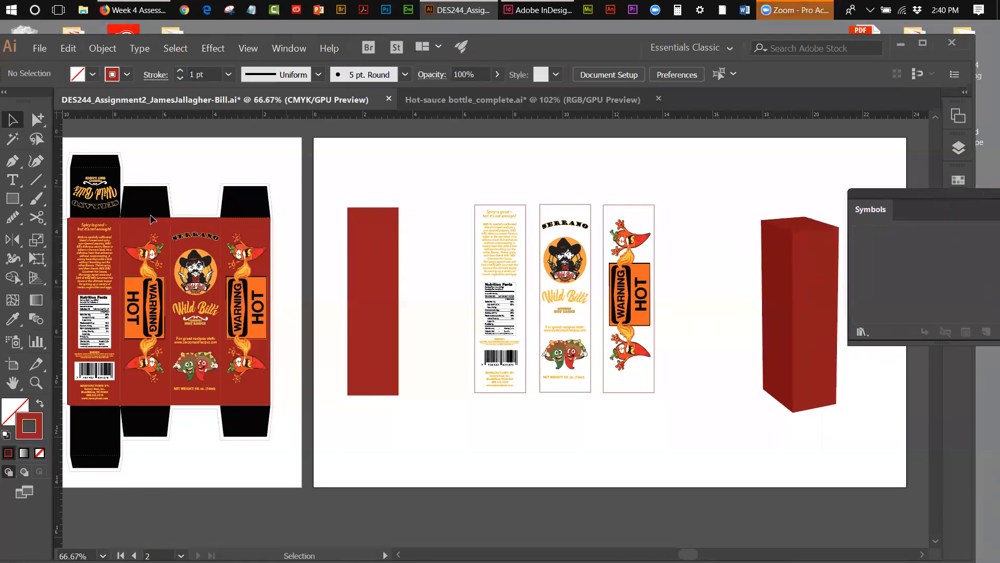
- Draw a square outline over the dieline's black top flap and move it beside the red rectangle on the second artboard
left_click(13, 204)
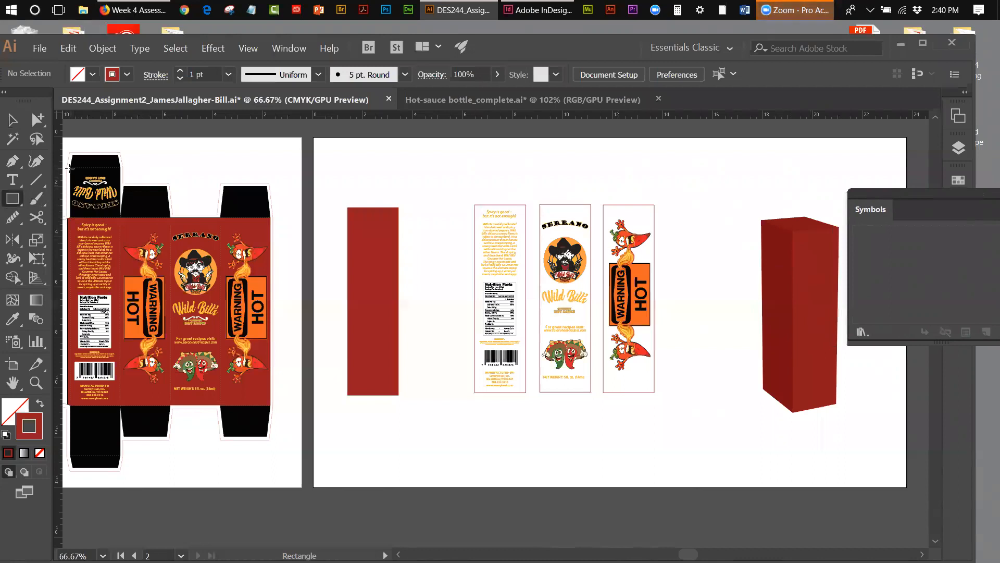
left_click_drag(69, 168, 119, 219)
left_click(12, 120)
left_click_drag(76, 172, 417, 186)
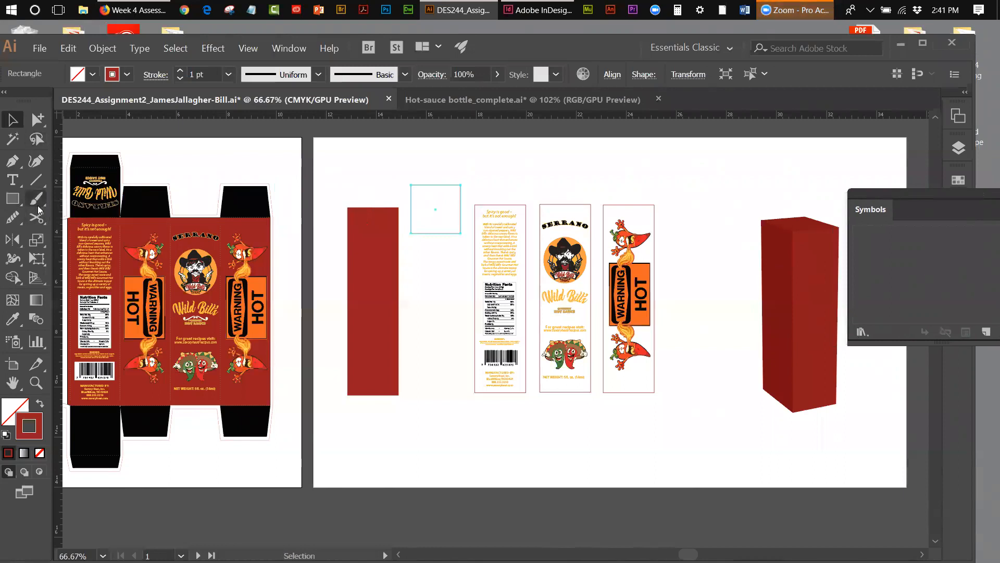
- Copy the Serrano Wild Bill's logo from the dieline's black top flap and paste it inside the empty square outline on the second artboard
left_click(90, 202)
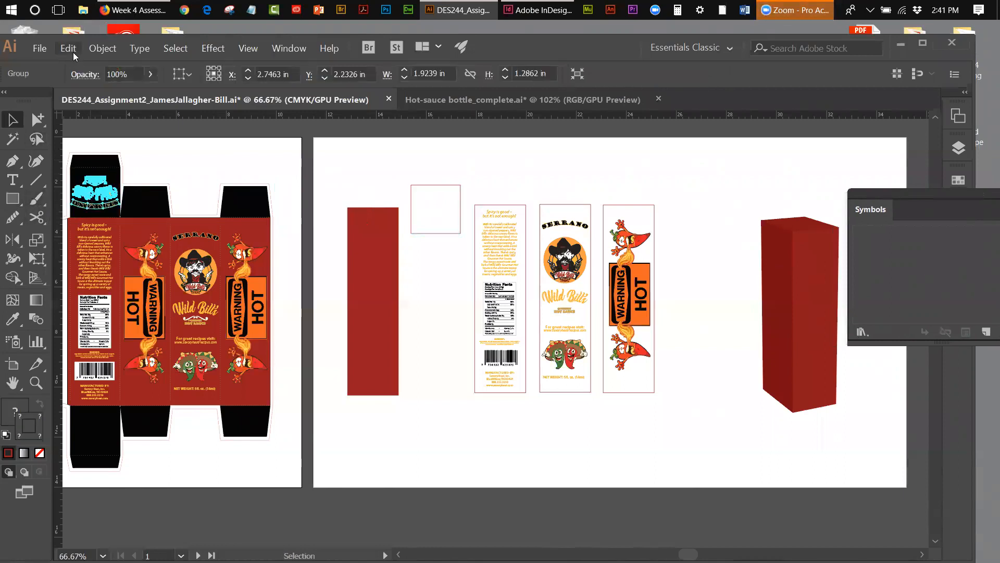
left_click(73, 52)
left_click(86, 104)
left_click(74, 51)
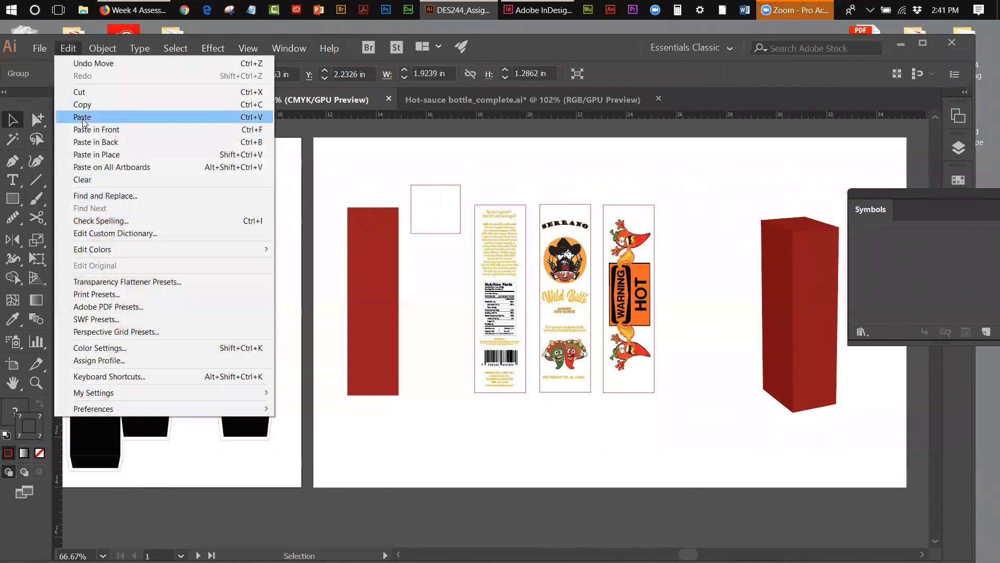
left_click(82, 116)
left_click_drag(499, 331, 442, 207)
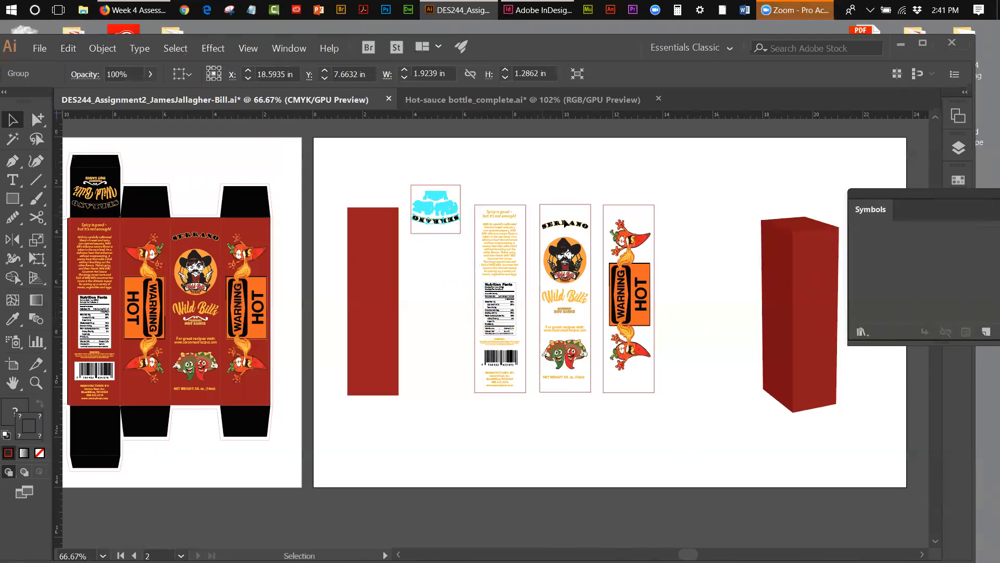
- Nudge the pasted top flap logo down to about Y 2.93 in within the square outline and deselect it
key("Down")
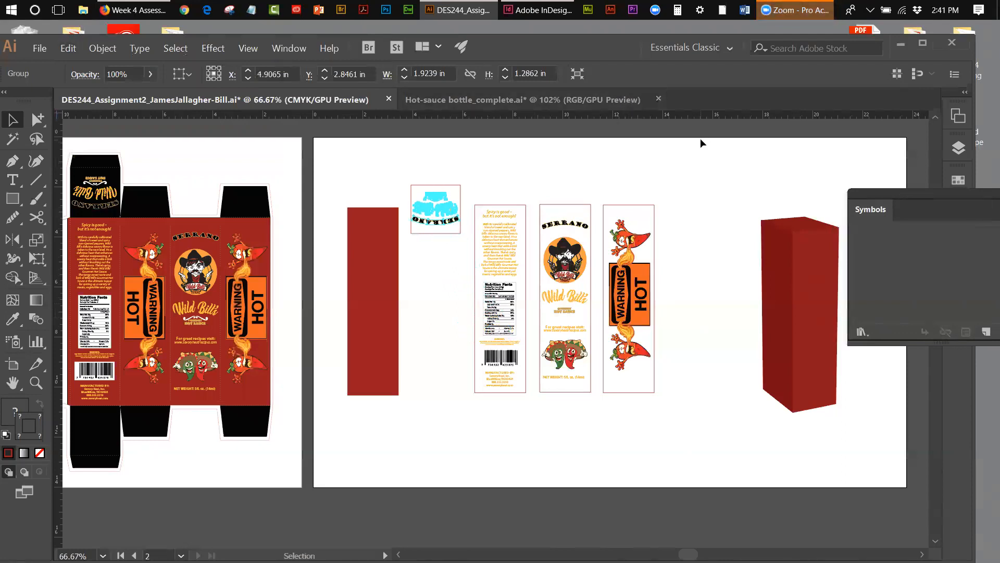
key("Down")
key("Down")
key("Down")
key("Down")
key("Down")
key("Down")
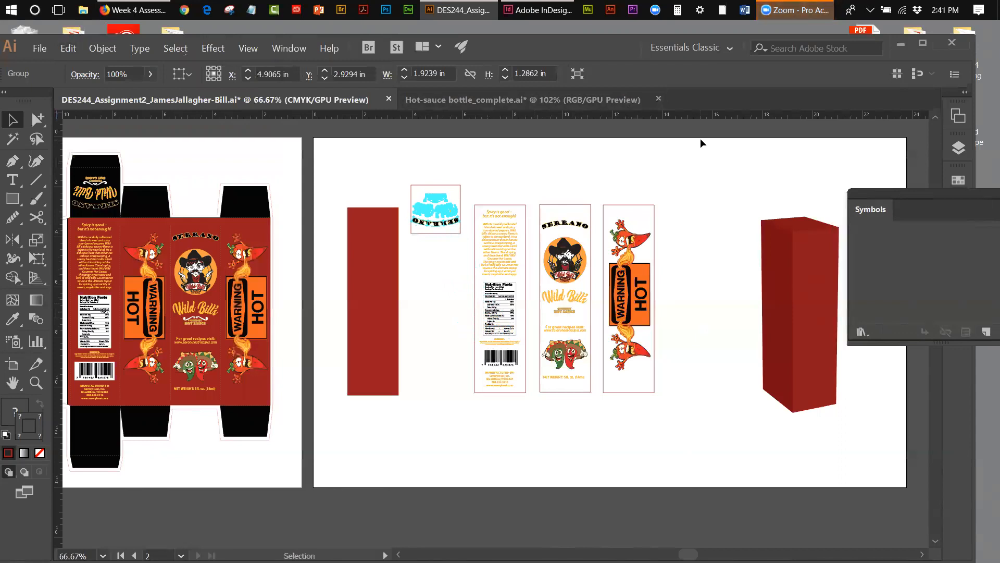
left_click(451, 320)
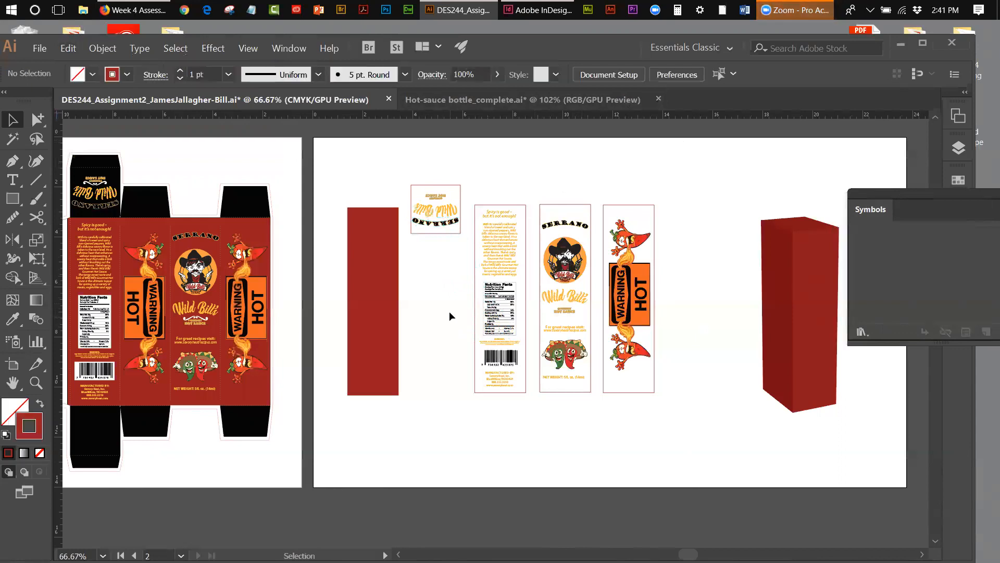
left_click(439, 229)
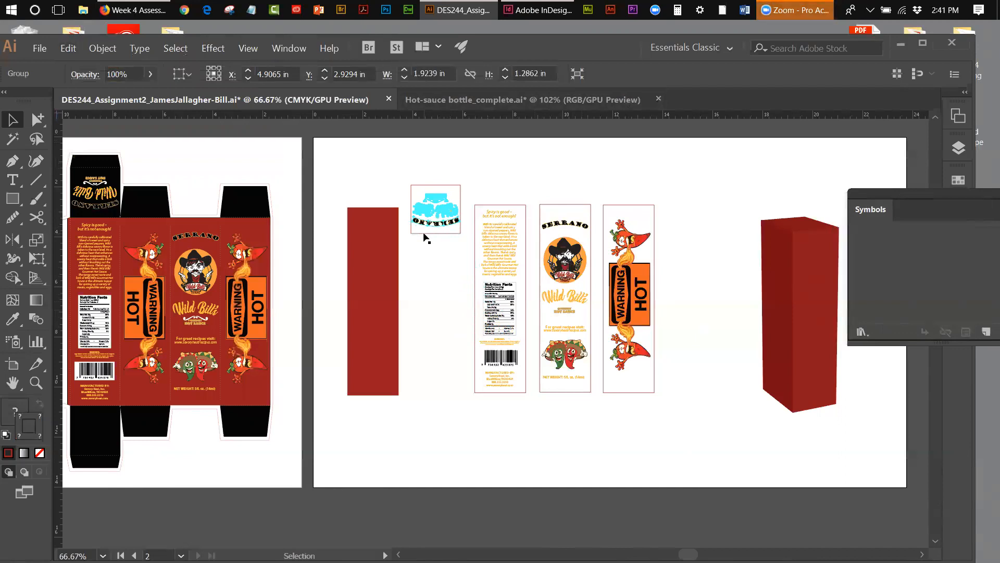
left_click(481, 270)
- Move the Symbols panel next to the panel artwork, over the extruded box, and save the document
left_click_drag(875, 192, 734, 230)
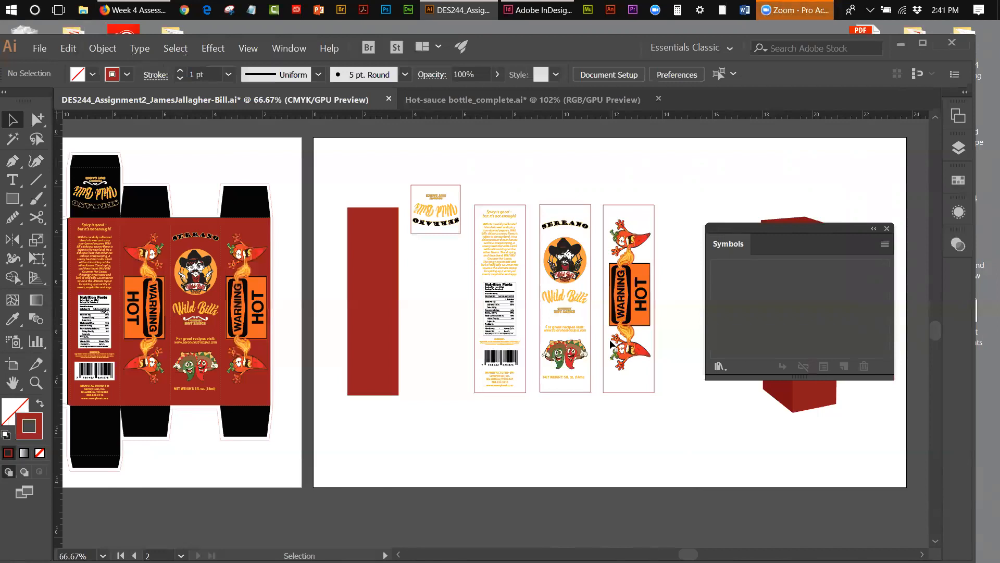
left_click(40, 48)
left_click(105, 141)
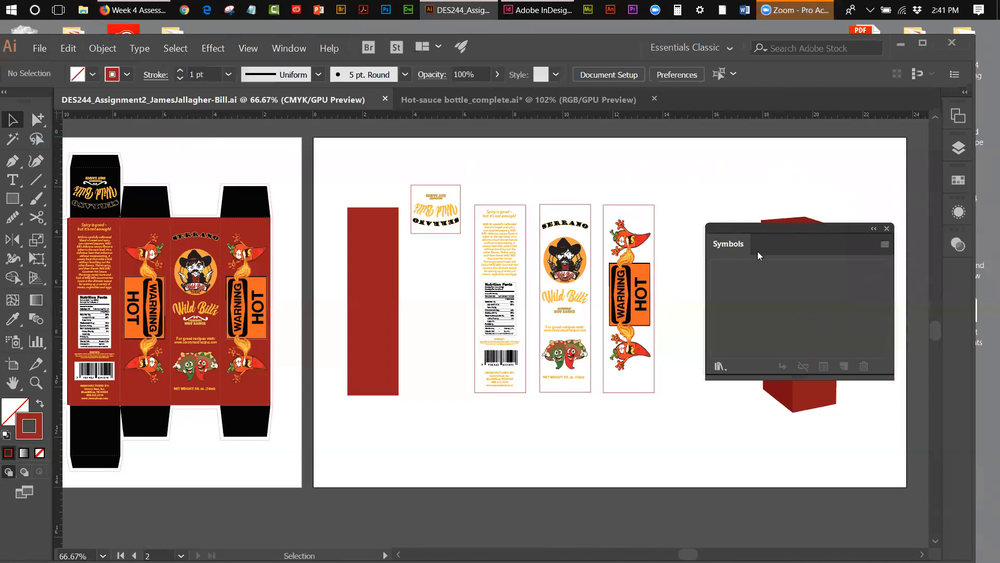
left_click_drag(743, 227, 761, 213)
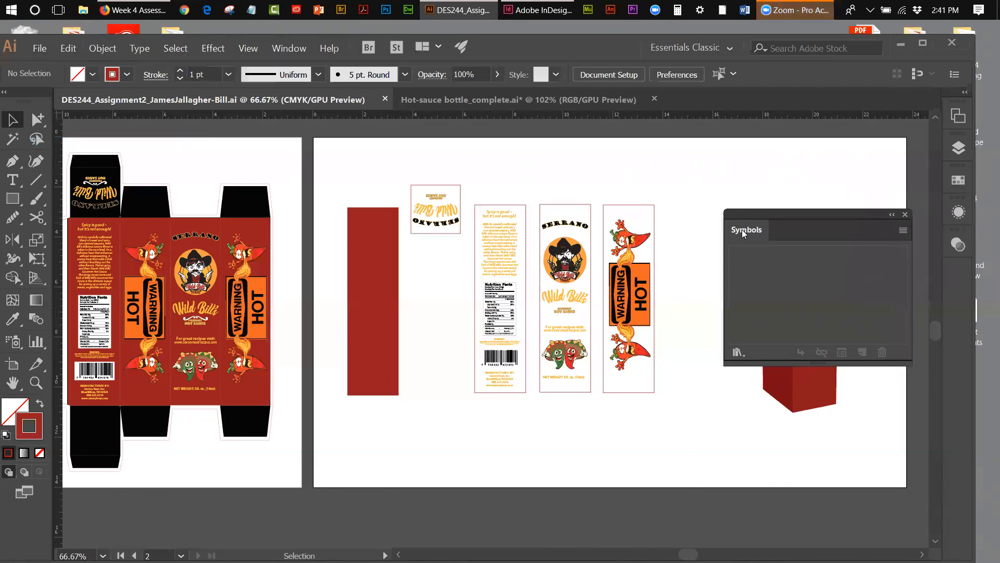
- Remove the stroke from the rectangle around the WARNING HOT artwork and save both as a dynamic Graphic symbol named Side
left_click(650, 206)
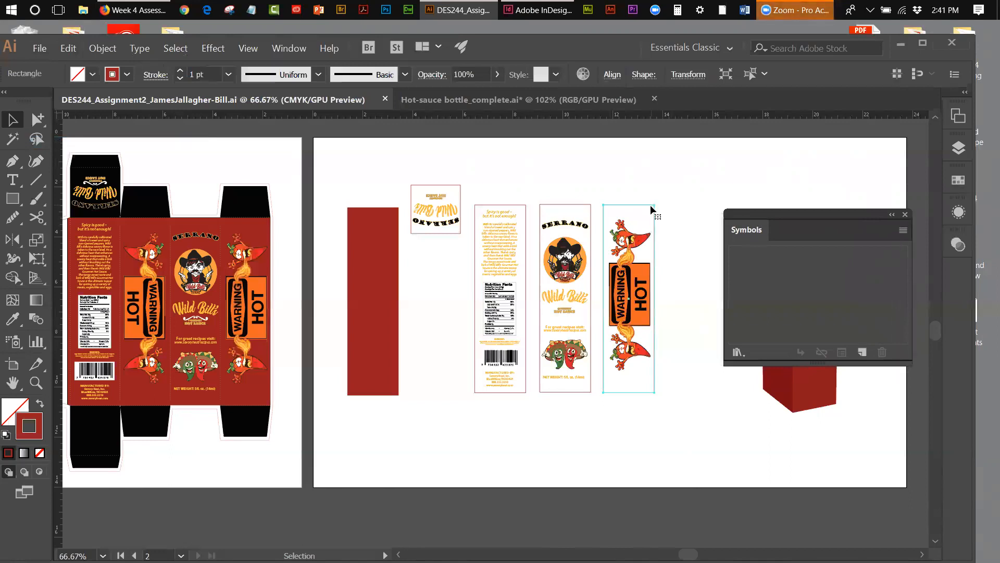
left_click(39, 453)
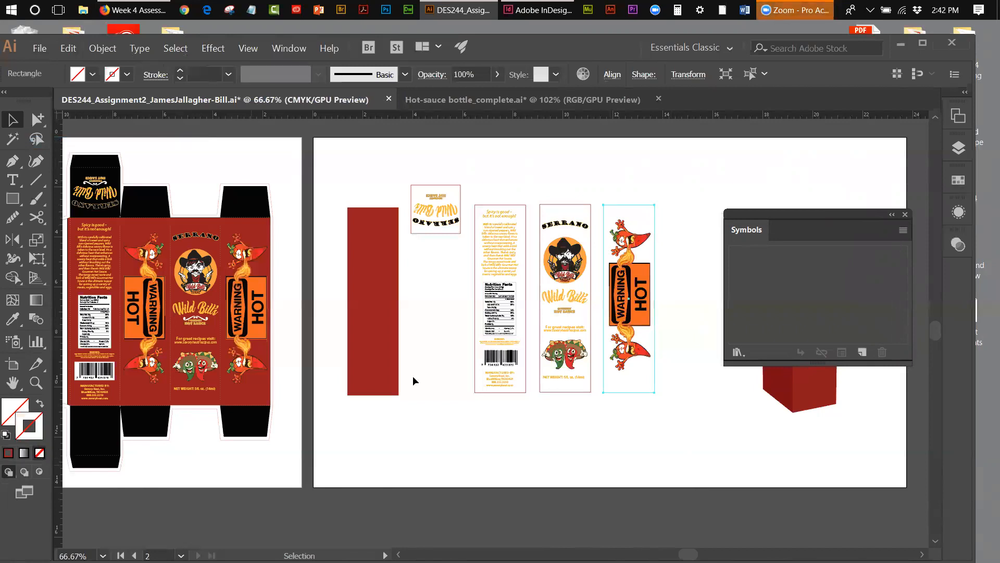
left_click_drag(625, 177, 638, 401)
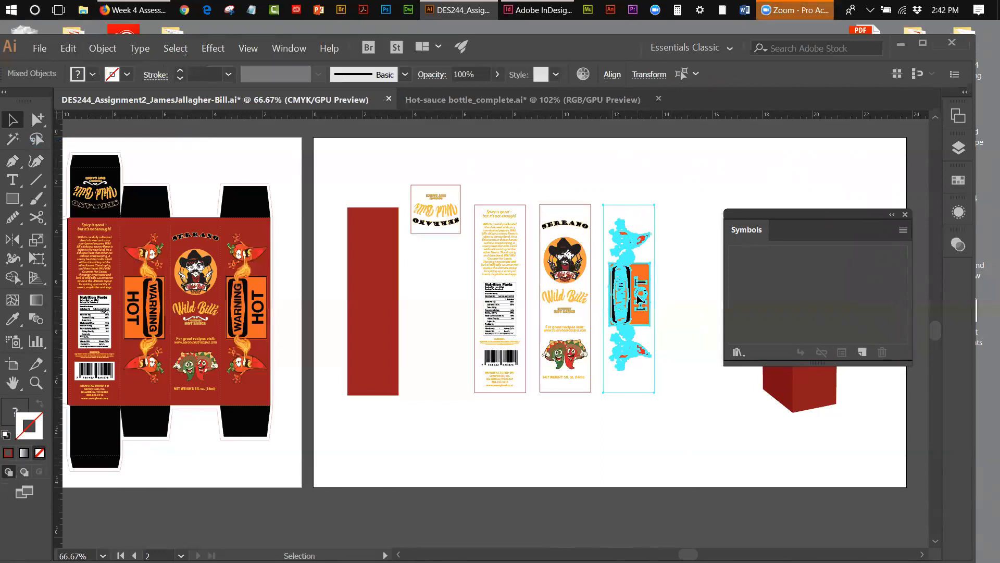
left_click_drag(639, 300, 769, 265)
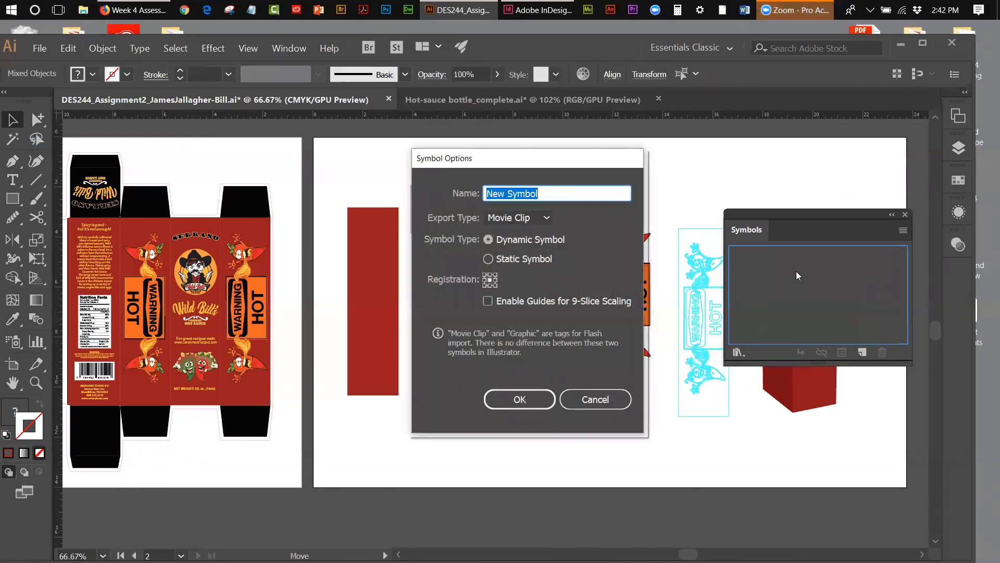
type("Side")
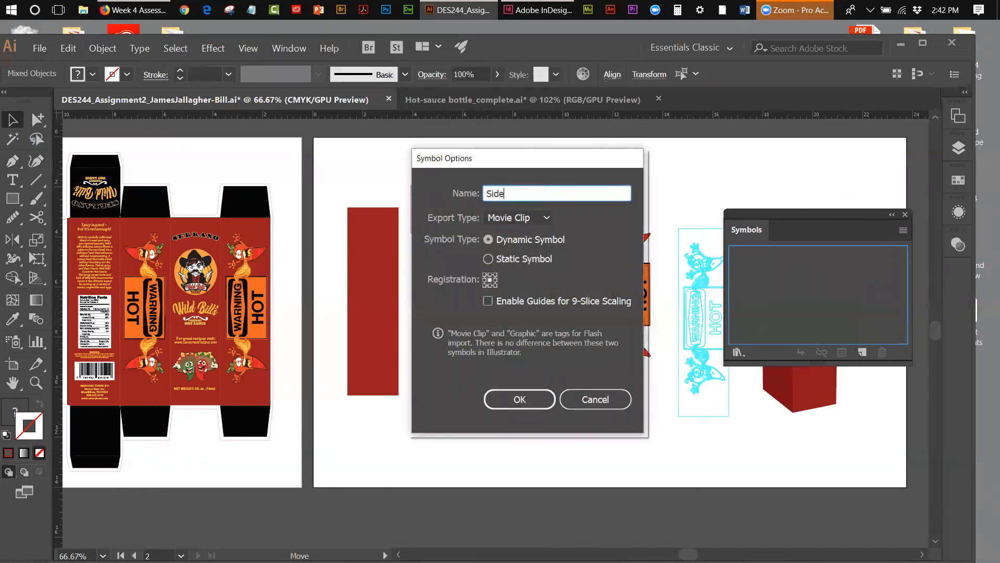
left_click(526, 219)
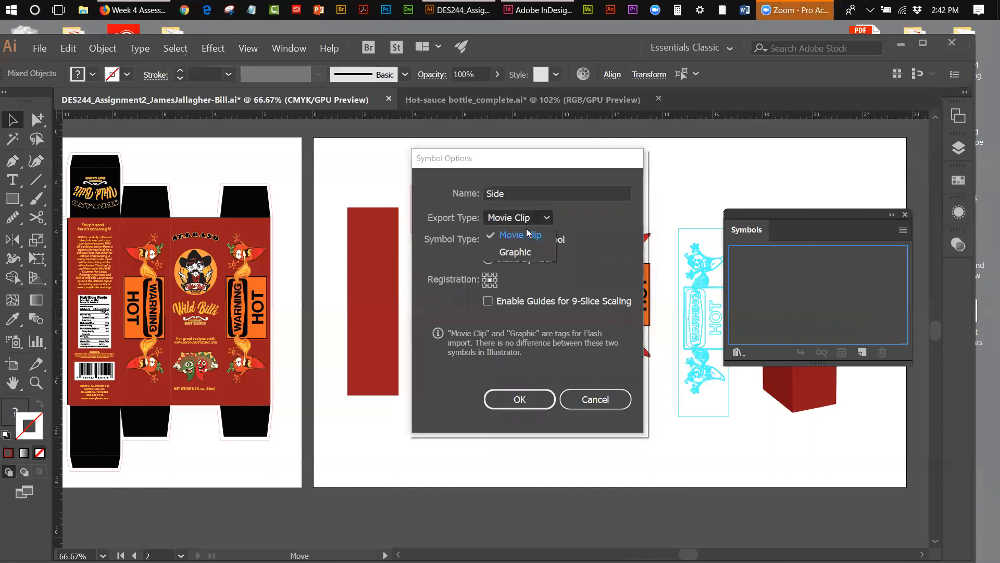
left_click(519, 249)
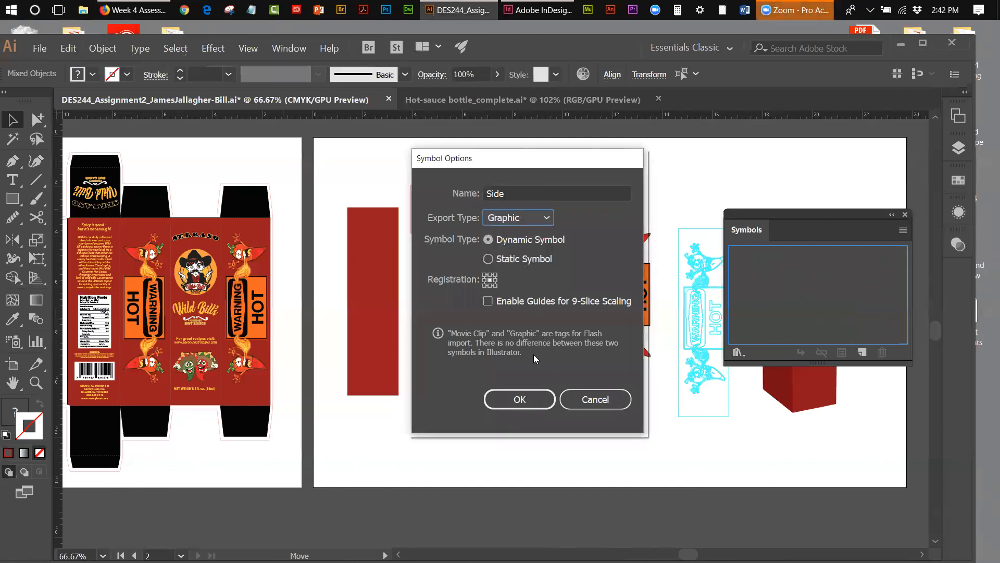
left_click(521, 399)
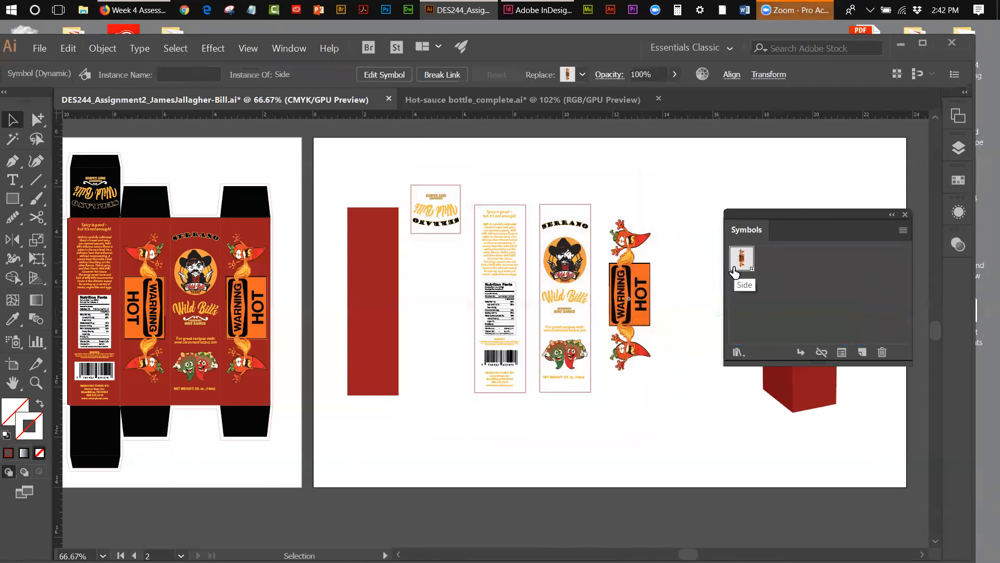
- Remove the stroke from the rectangle around the front panel artwork and deselect it
left_click(573, 203)
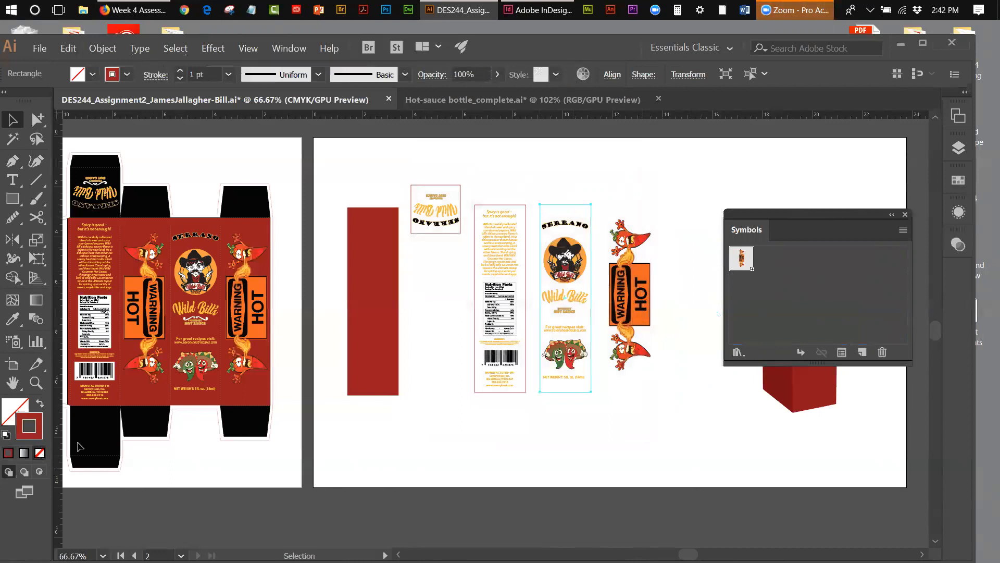
key("slash")
left_click(604, 184)
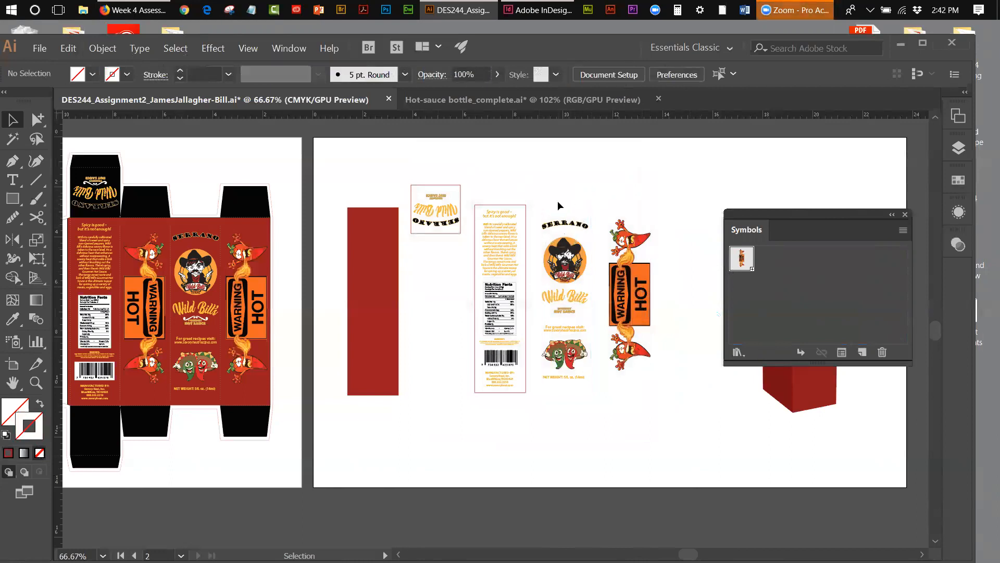
- Save the front panel artwork with its rectangle as a dynamic Graphic symbol named Front, expanding the envelope and Live Paint objects
left_click_drag(563, 204, 589, 402)
left_click(638, 183)
left_click_drag(555, 282, 764, 319)
left_click_drag(496, 194, 454, 194)
type("Fr")
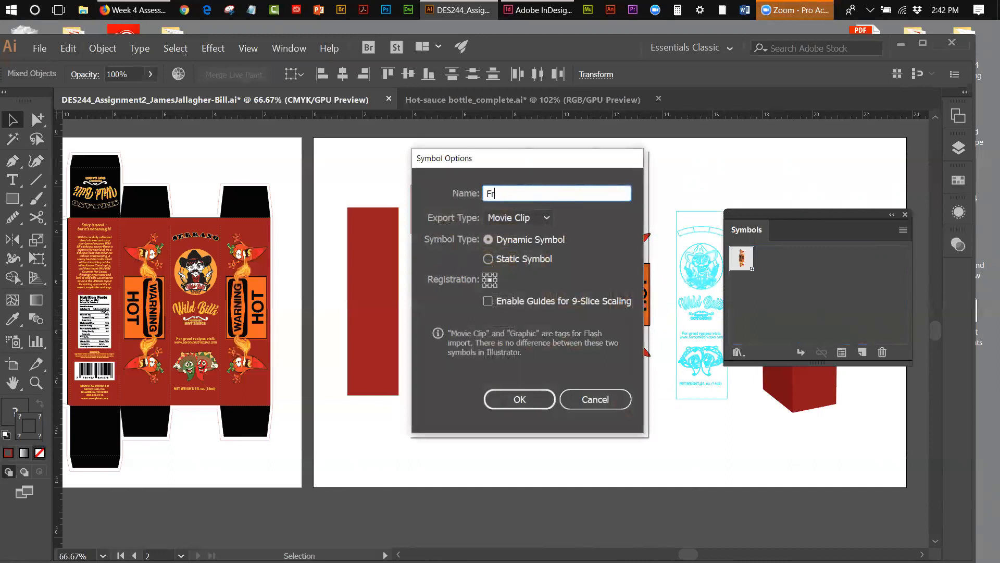
type("ont")
left_click(503, 218)
left_click(504, 249)
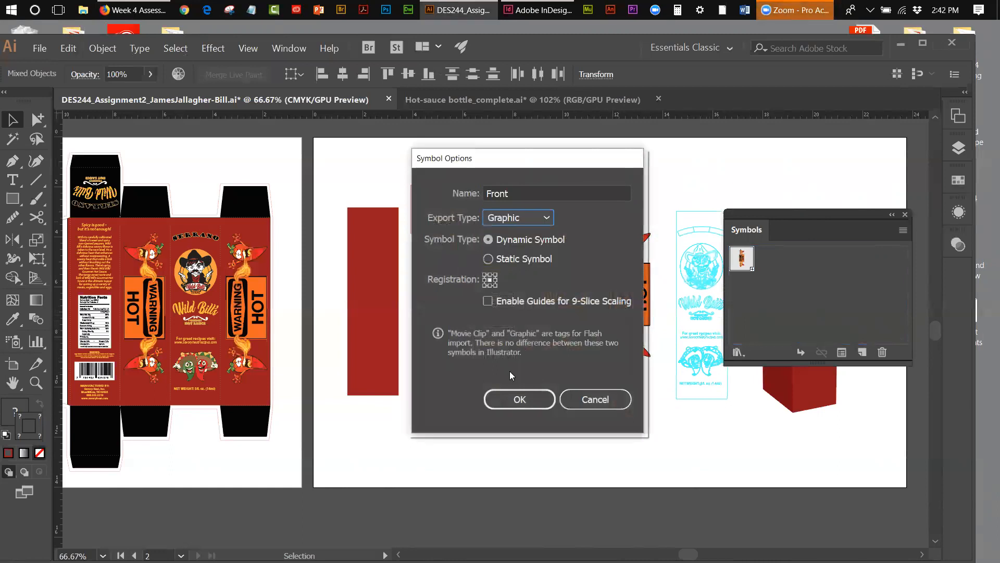
left_click(525, 392)
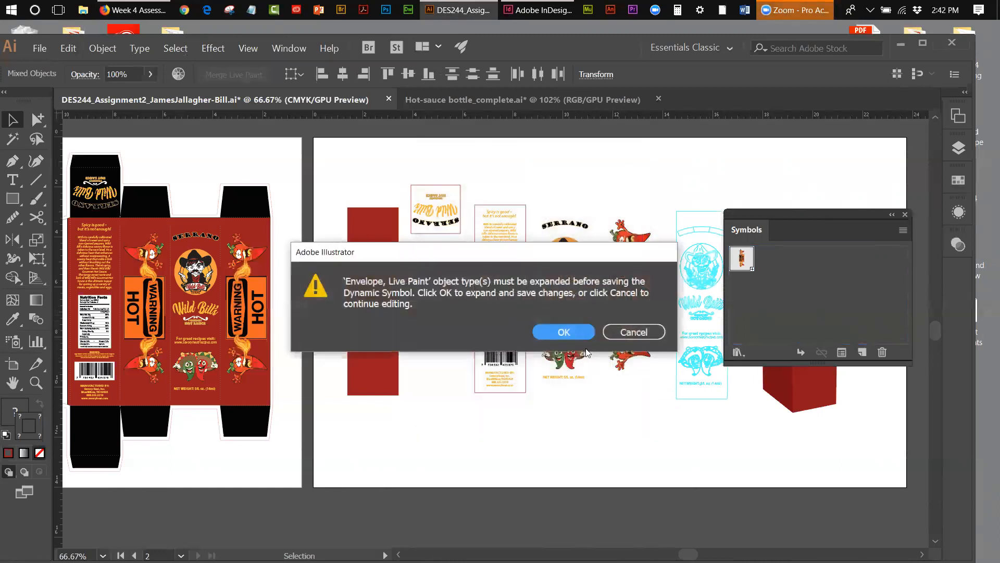
left_click(574, 335)
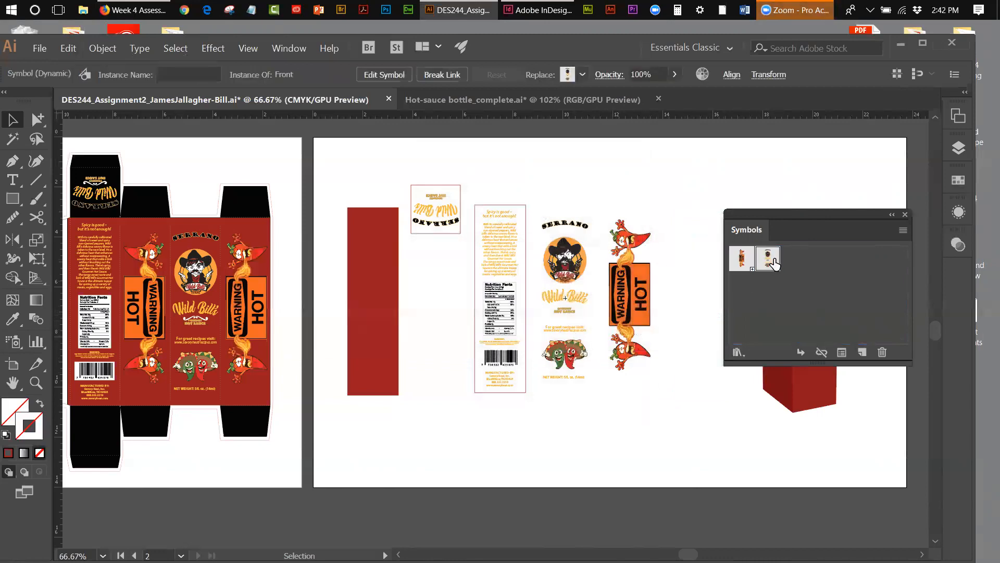
- Remove the stroke from the back panel's rectangle and save it with its text and barcode artwork as a dynamic Graphic symbol named back
left_click(520, 205)
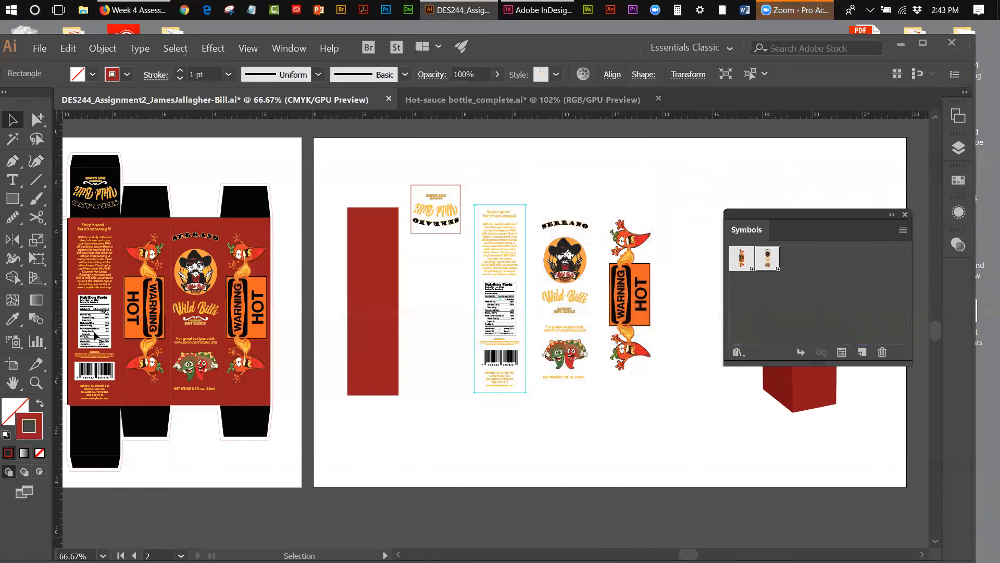
left_click(40, 453)
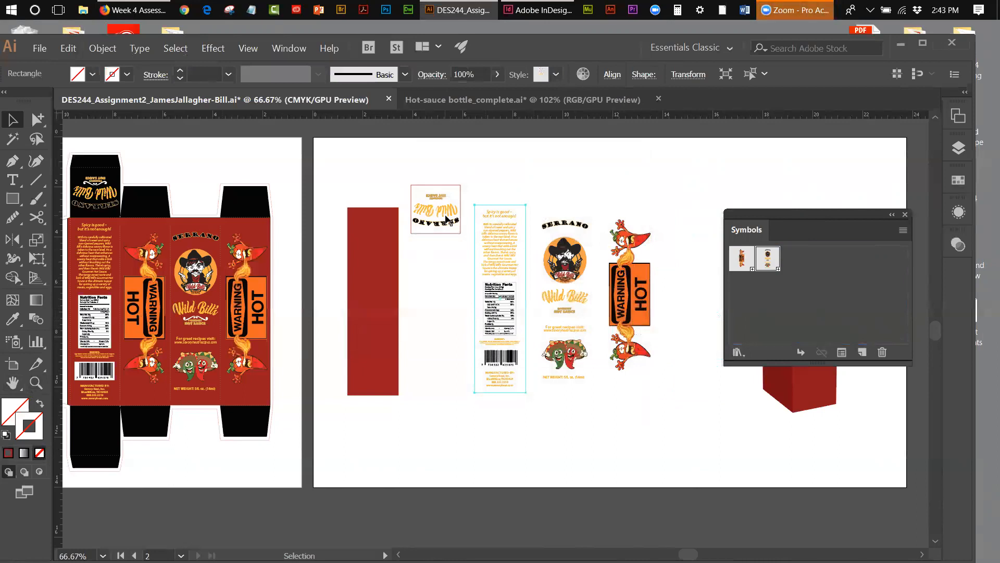
left_click_drag(490, 188, 515, 380)
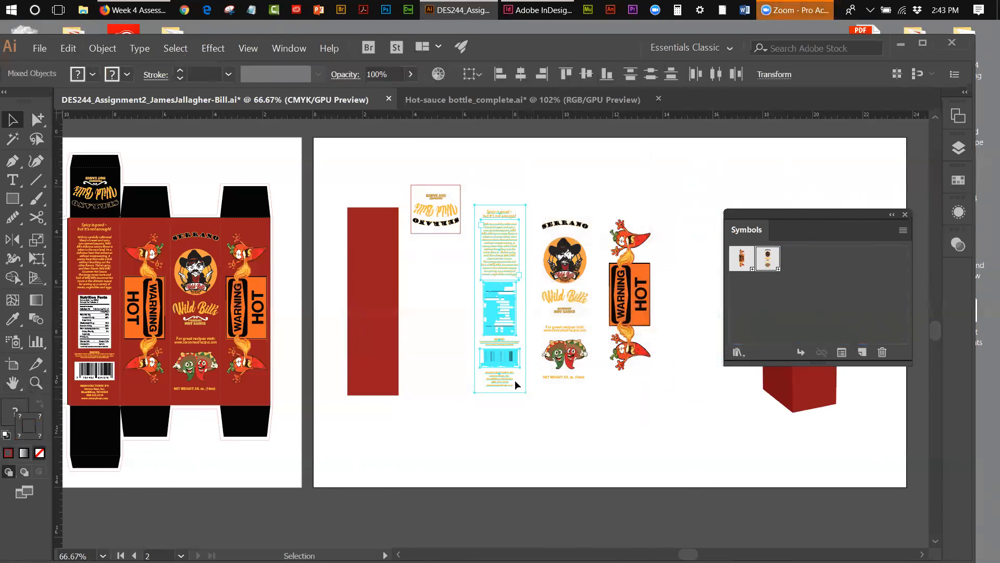
left_click_drag(498, 292, 803, 287)
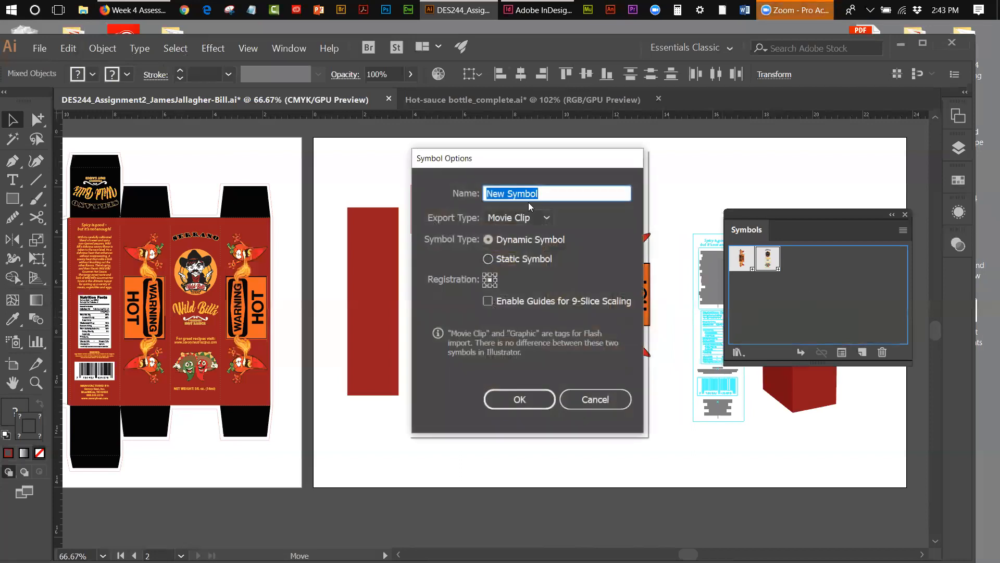
type("back")
left_click(519, 218)
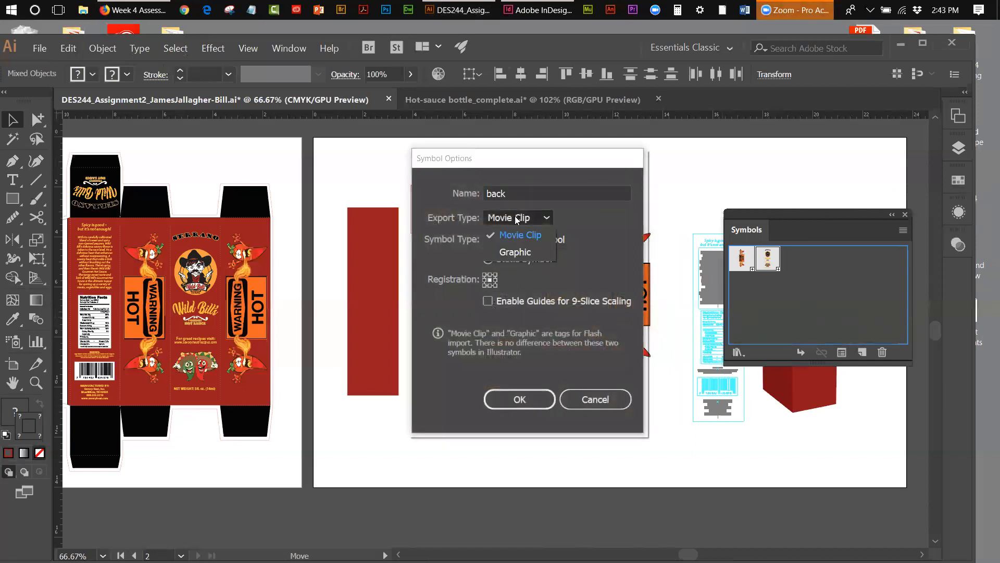
left_click(510, 254)
left_click(535, 394)
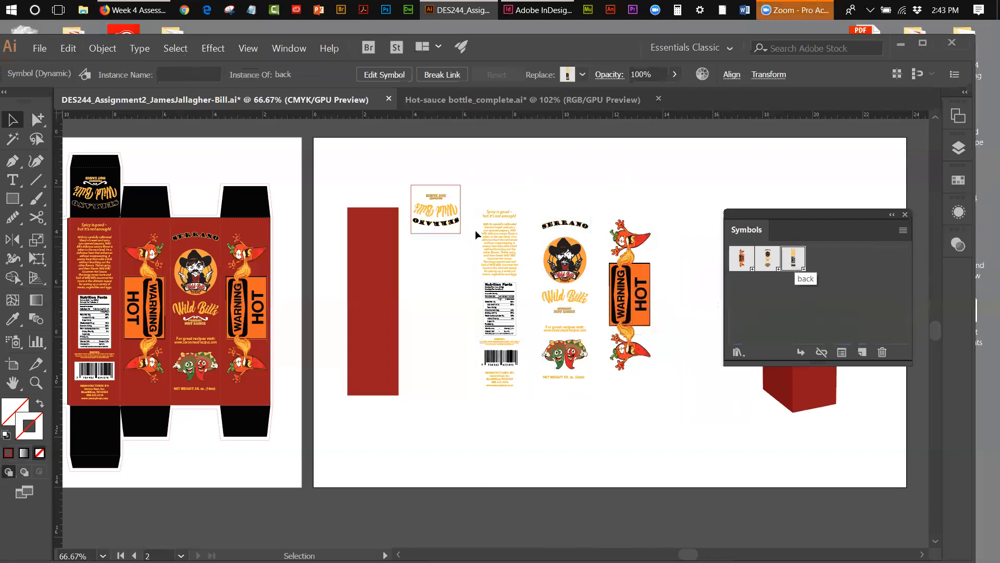
- Remove the stroke from the top panel's rectangle and save it with its artwork as a dynamic Graphic symbol named top, expanding the envelope objects
left_click(452, 189)
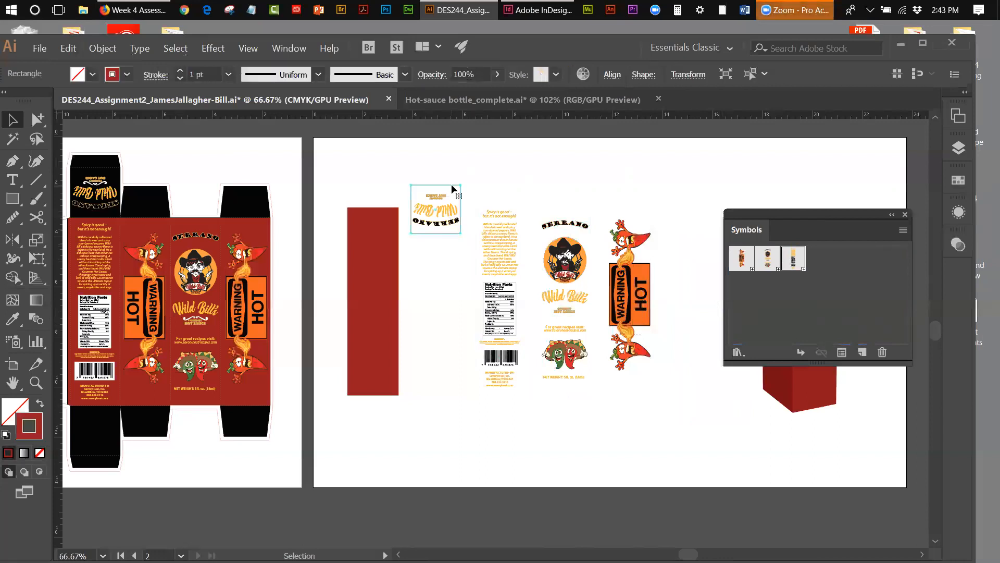
left_click(40, 453)
left_click_drag(420, 178, 827, 308)
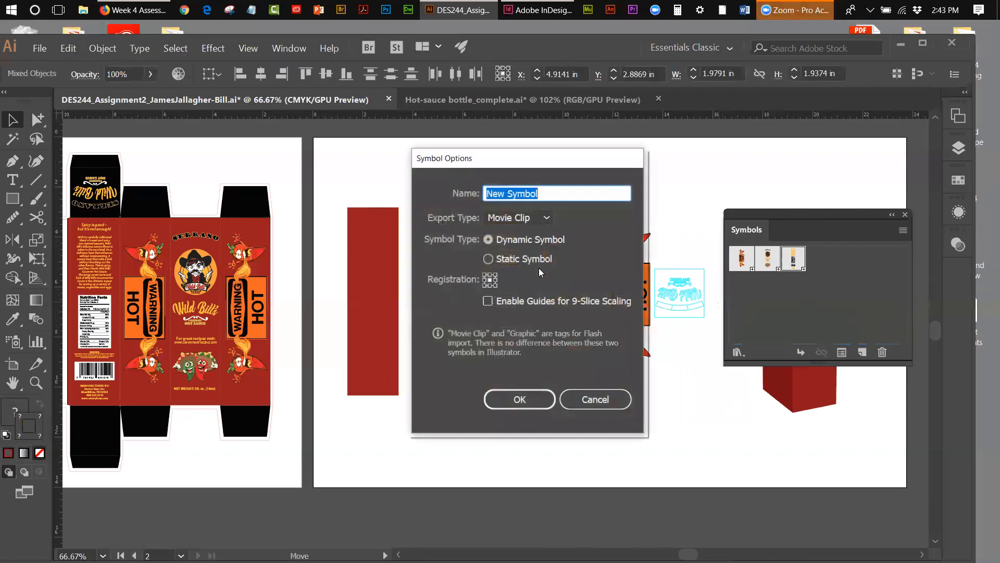
type("top")
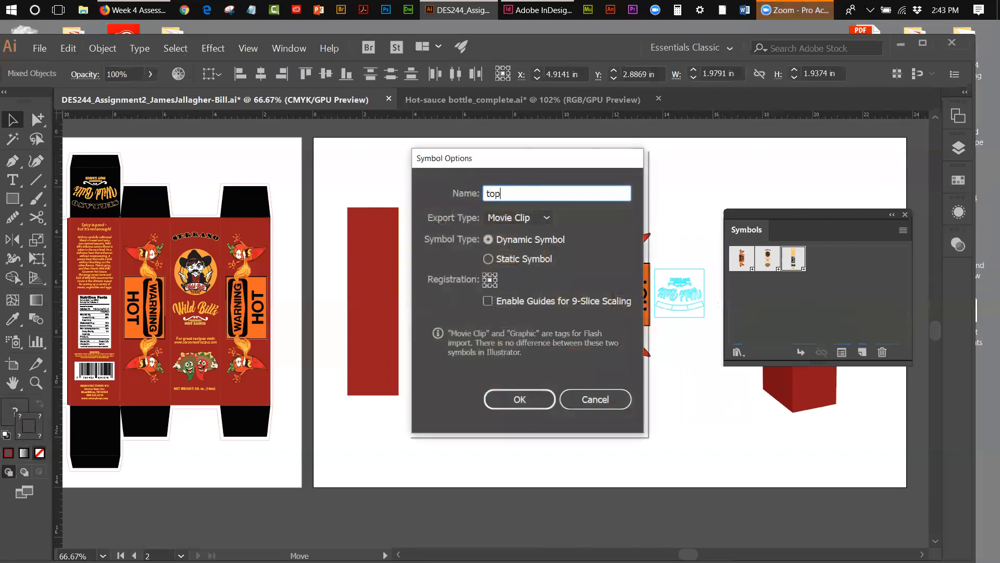
left_click(515, 221)
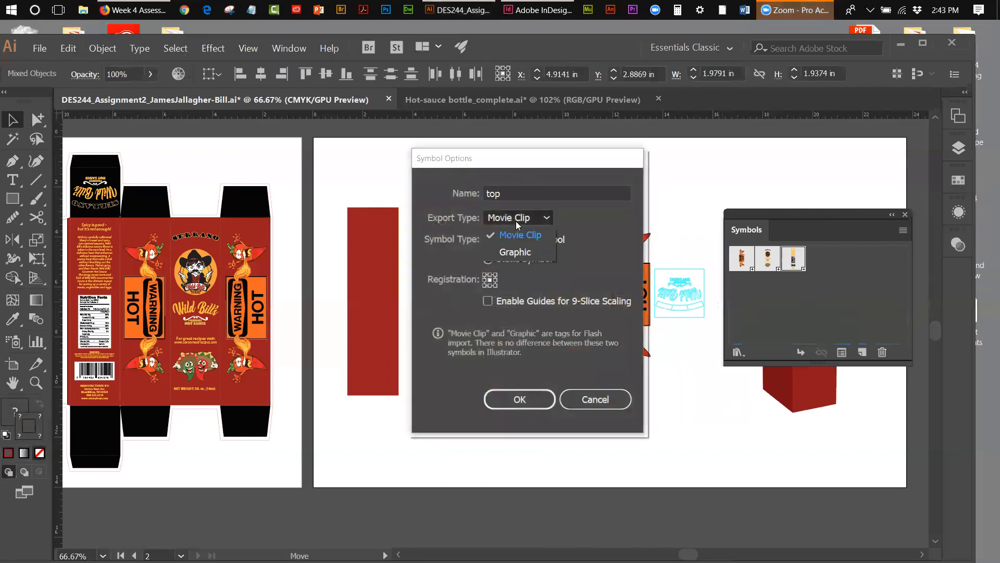
left_click(516, 251)
left_click(532, 393)
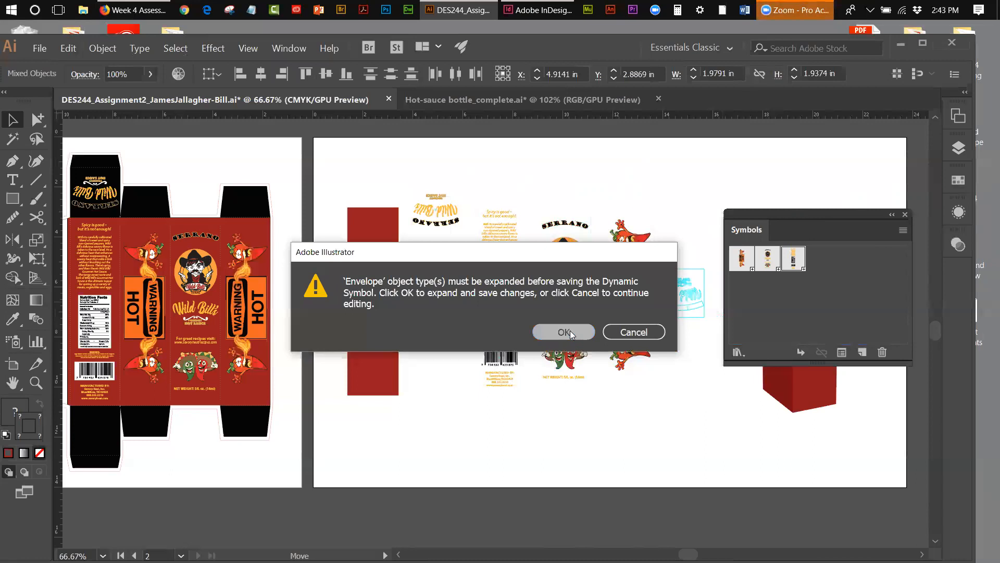
left_click(570, 332)
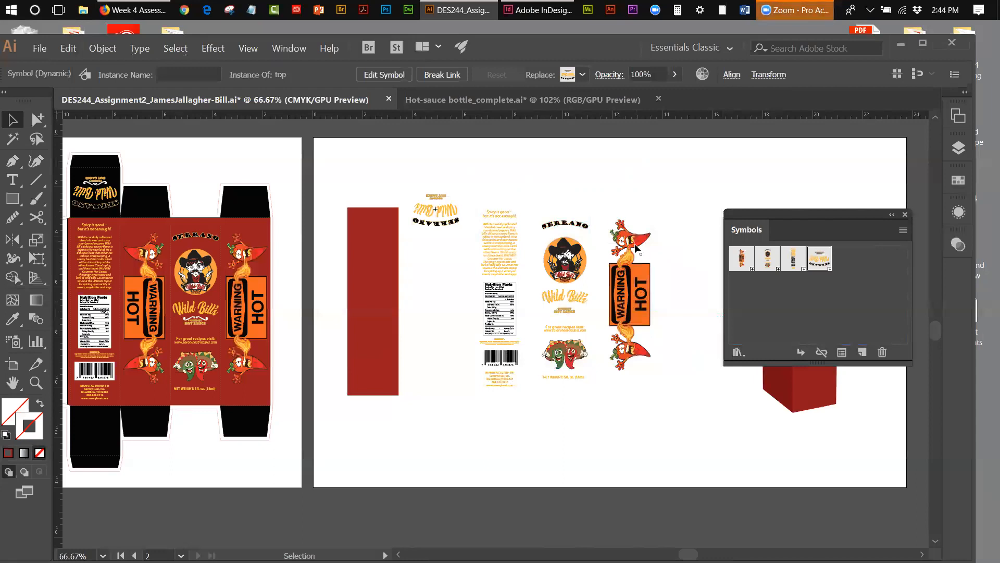
left_click(644, 270)
right_click(645, 270)
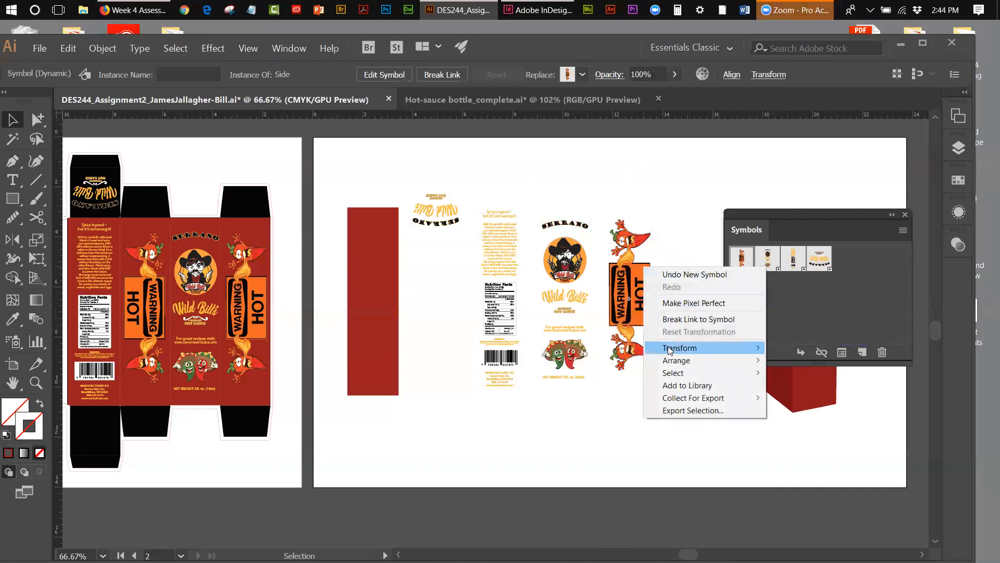
left_click(625, 257)
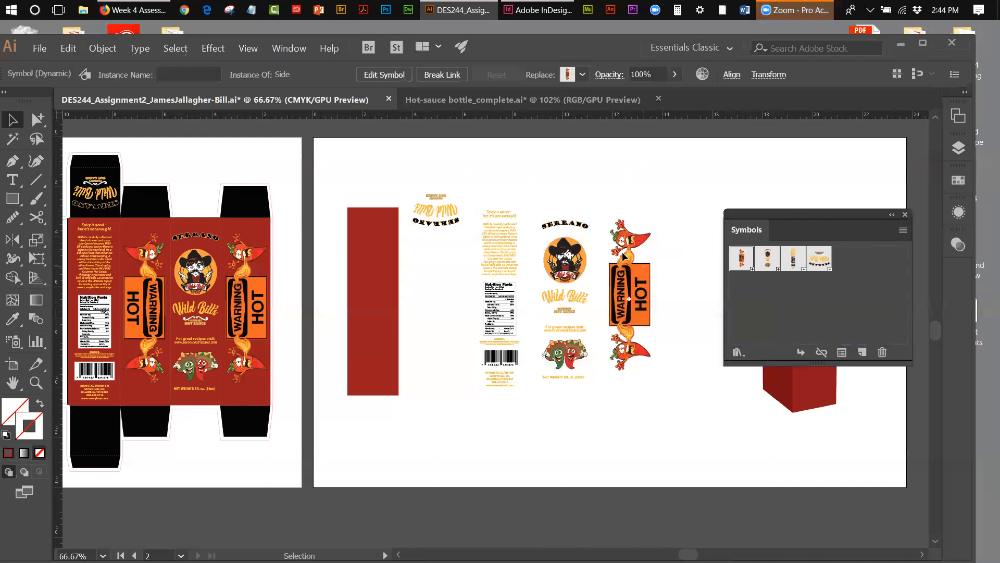
double_click(624, 257)
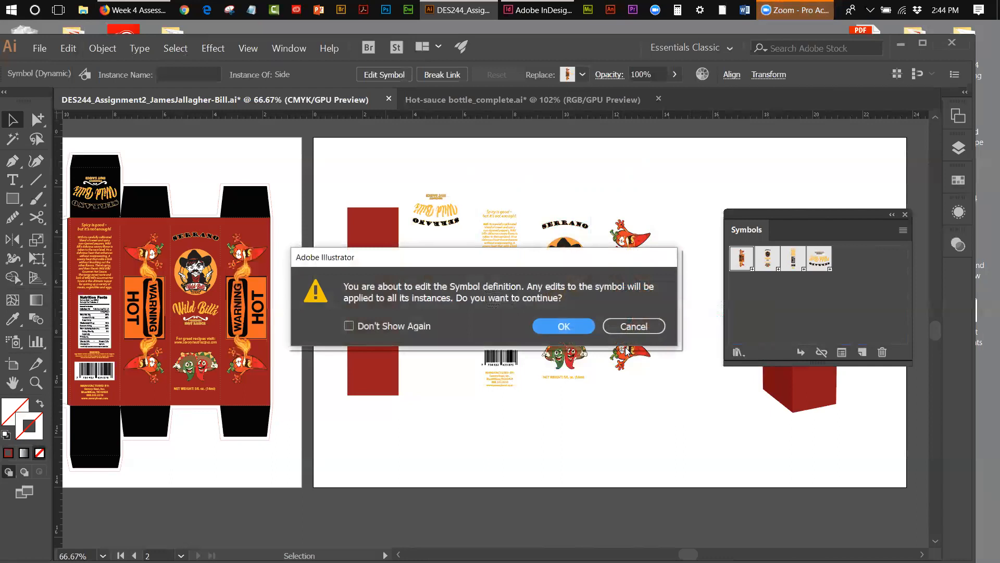
left_click(632, 327)
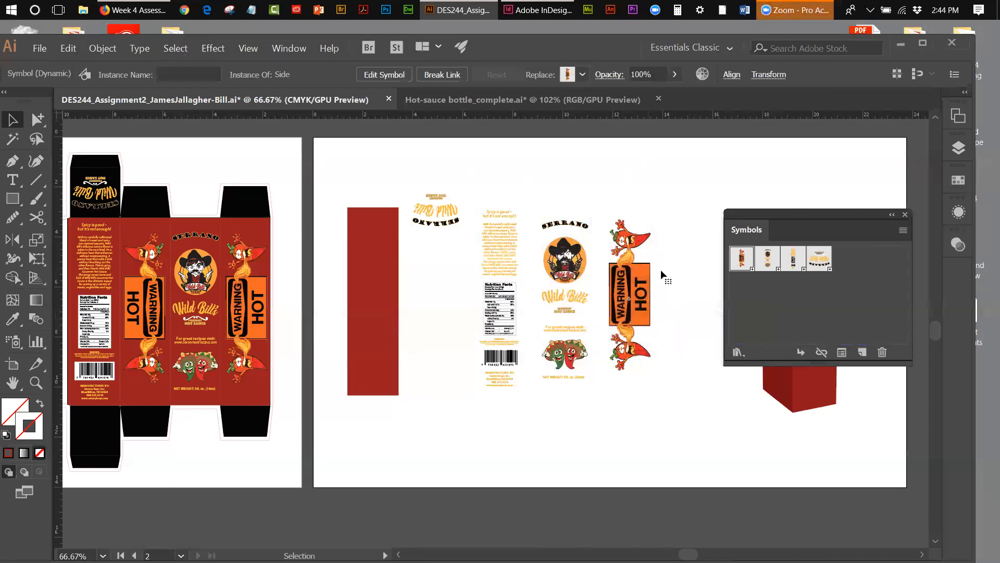
- Break the symbol links of the placed WARNING HOT side artwork and the front panel artwork
left_click(903, 230)
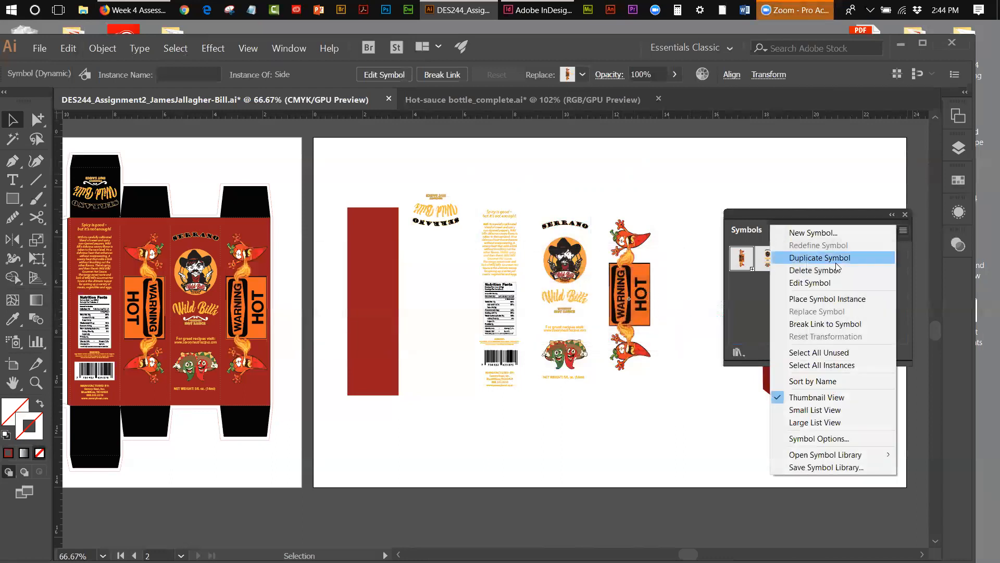
left_click(811, 324)
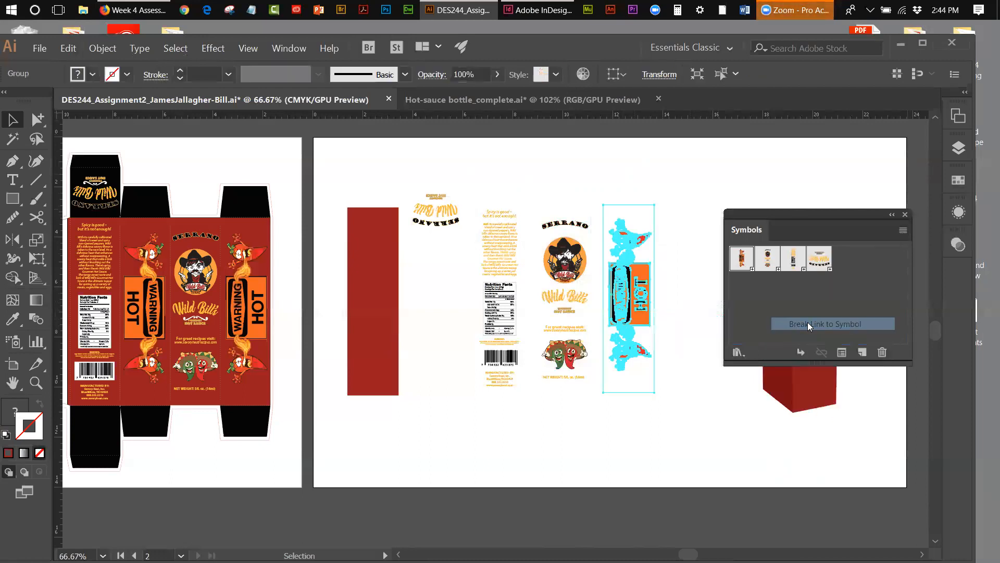
key("ctrl+z")
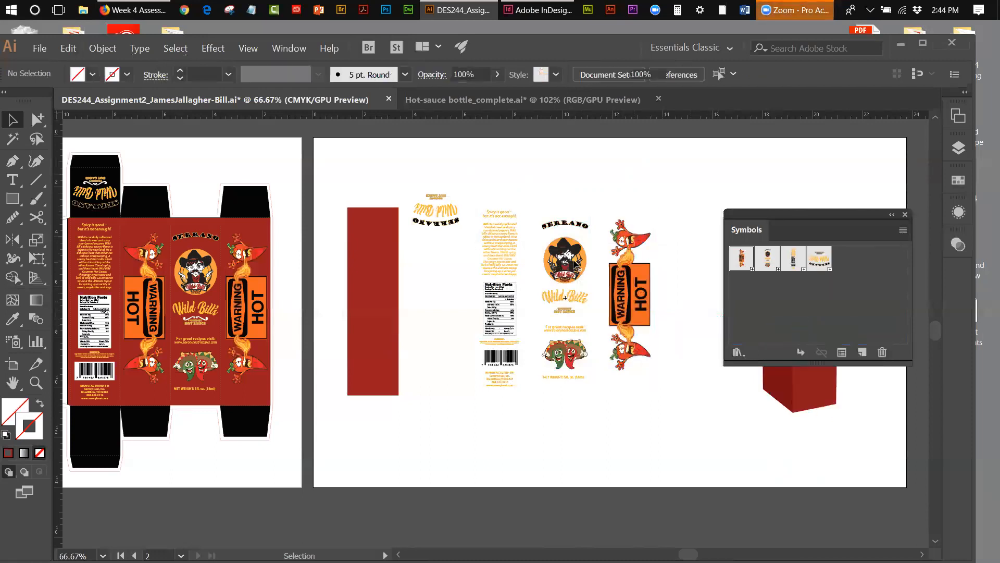
left_click(903, 230)
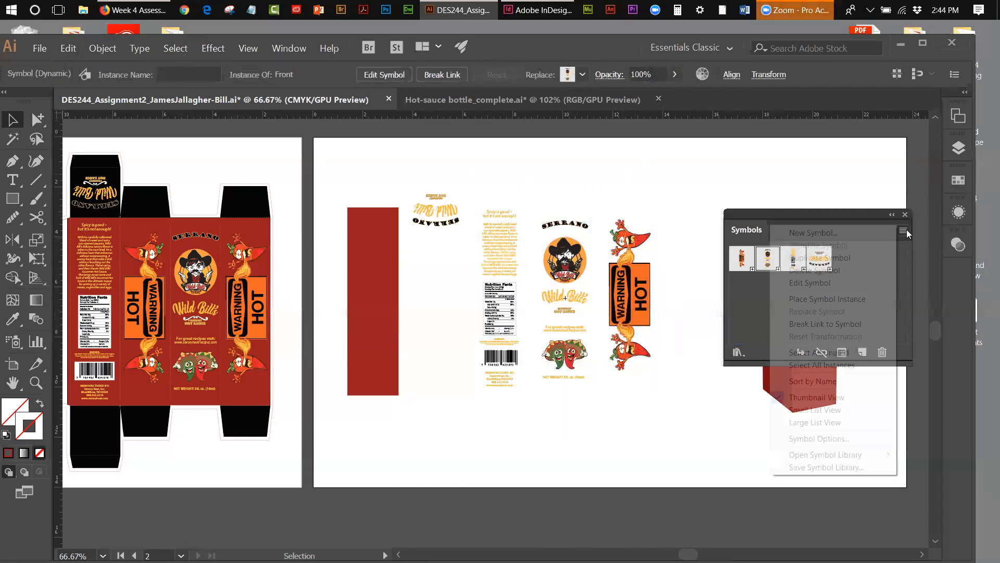
left_click(813, 323)
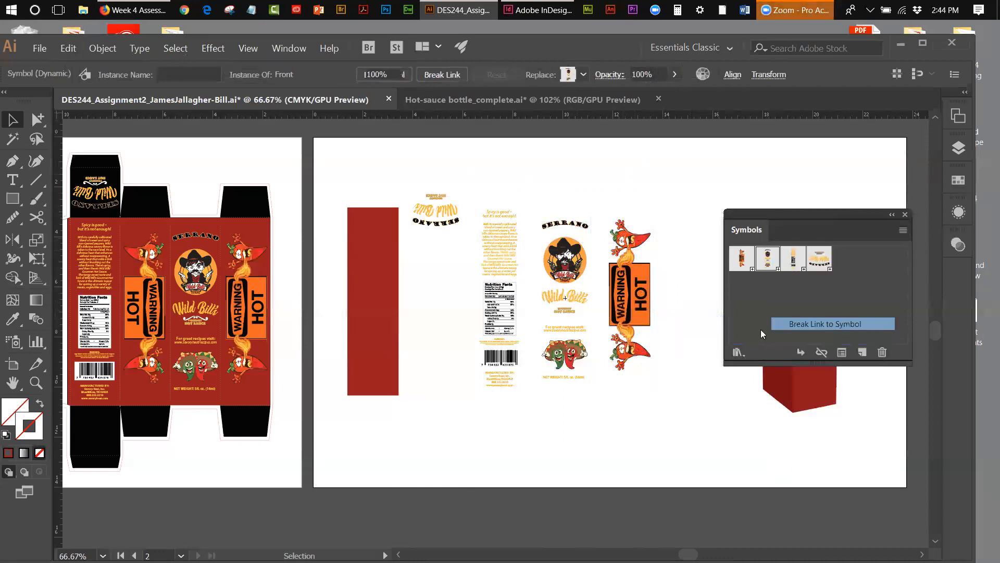
- Break the symbol links of the placed back panel and top panel artwork, leaving nothing selected
left_click(517, 297)
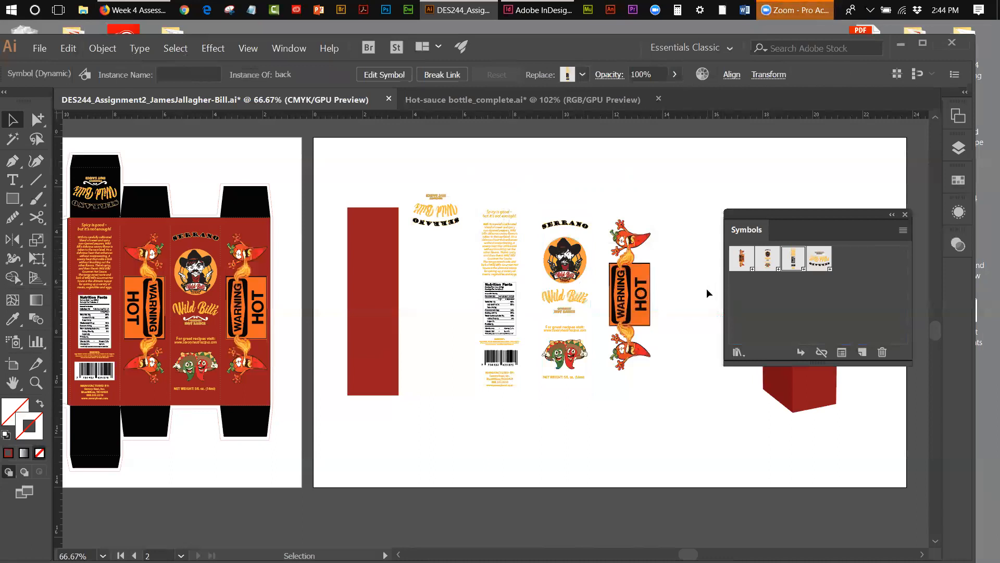
left_click(476, 224)
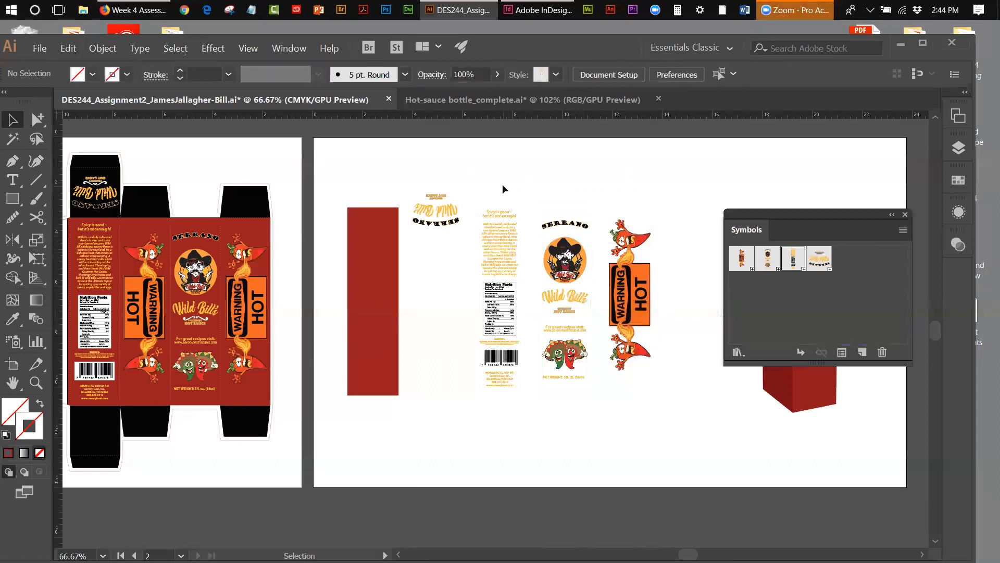
left_click(507, 374)
left_click(903, 230)
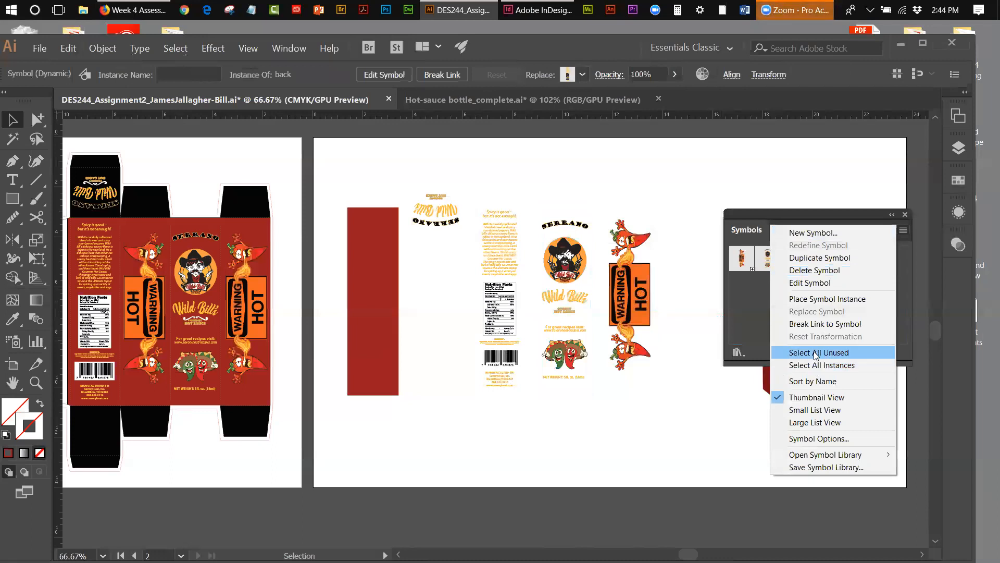
left_click(812, 324)
left_click(430, 255)
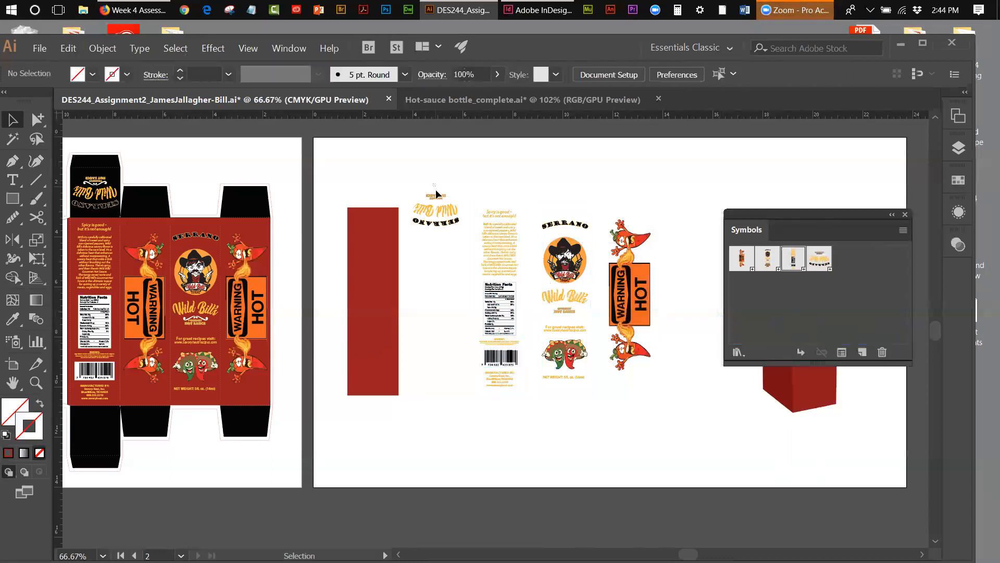
left_click(442, 234)
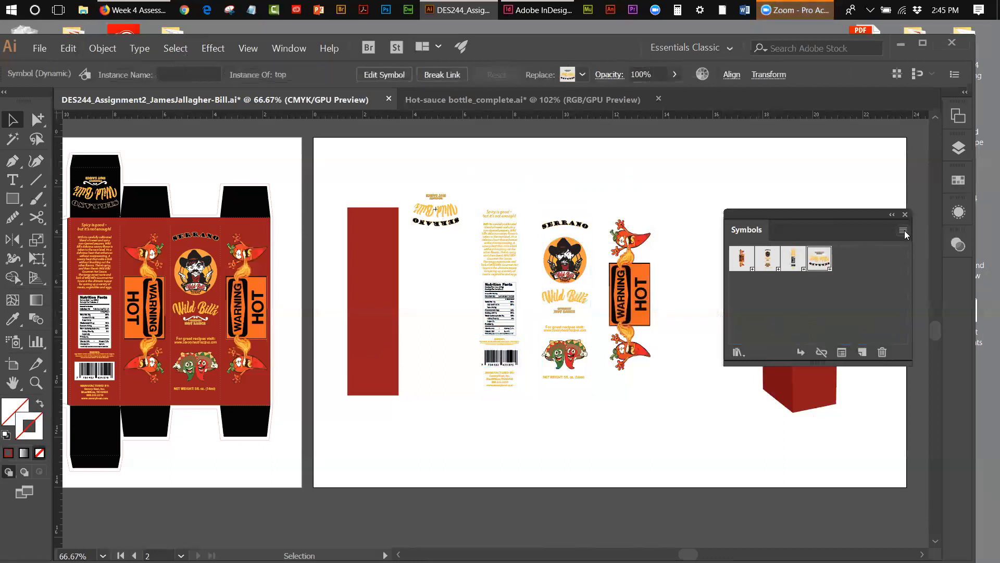
left_click(903, 230)
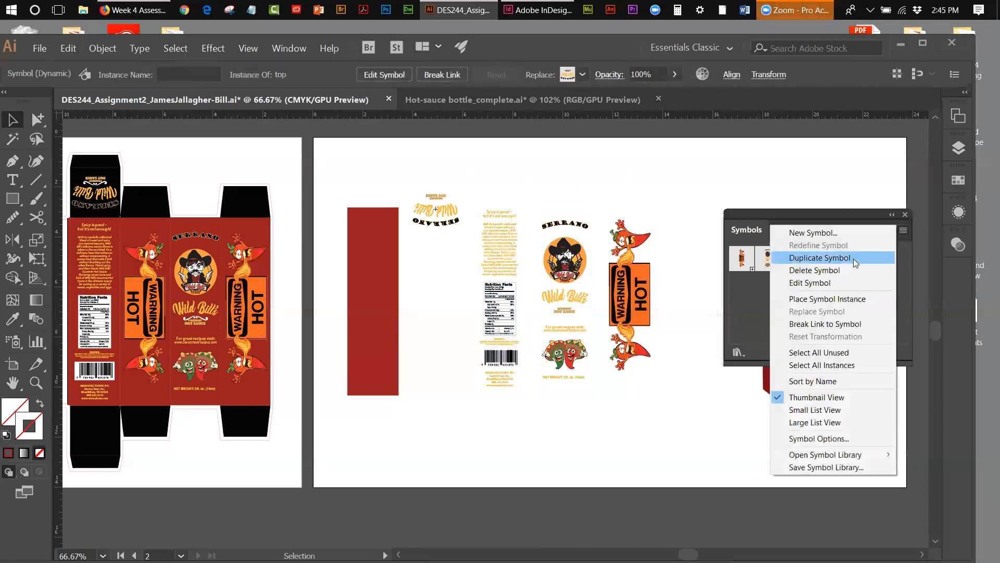
left_click(814, 324)
left_click(691, 230)
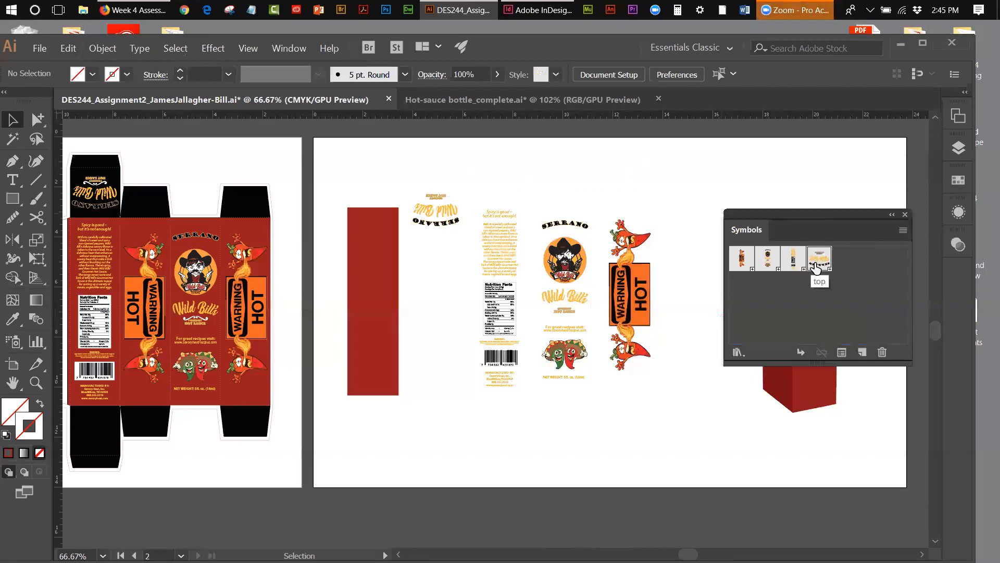
- Collapse the floating Symbols palette to an icon and place it above the red 3D box so the box is uncovered
left_click(805, 290)
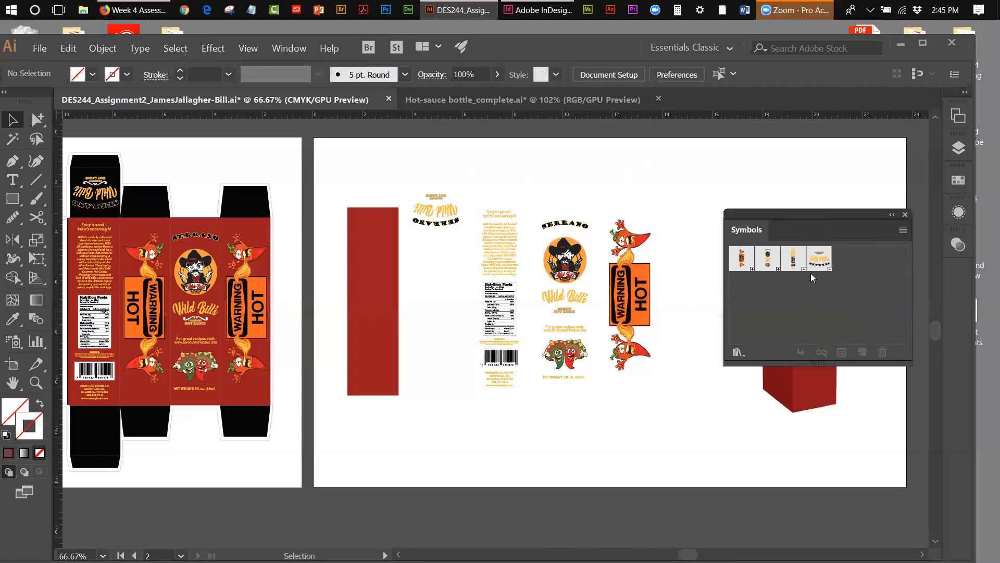
left_click(892, 215)
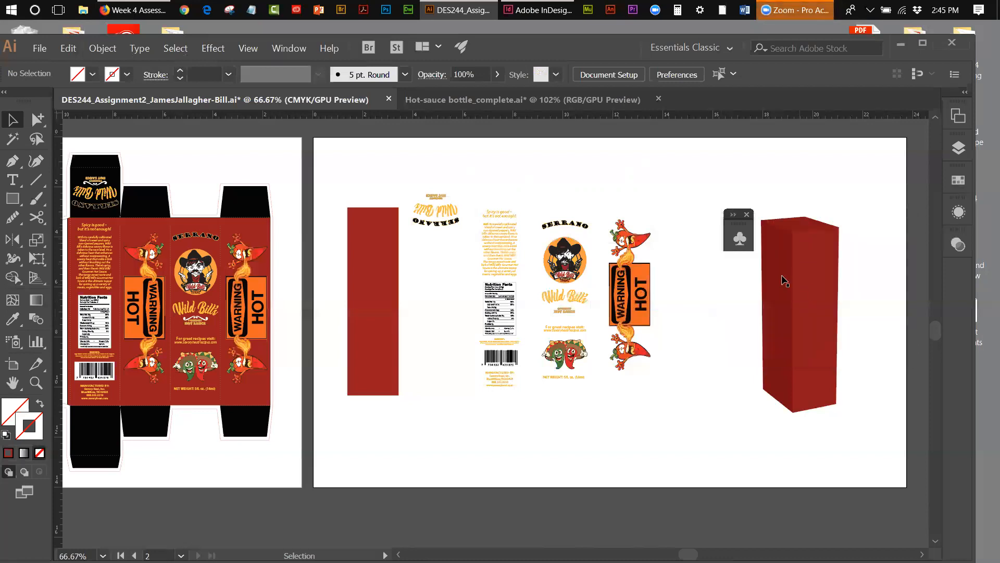
left_click_drag(739, 223, 866, 172)
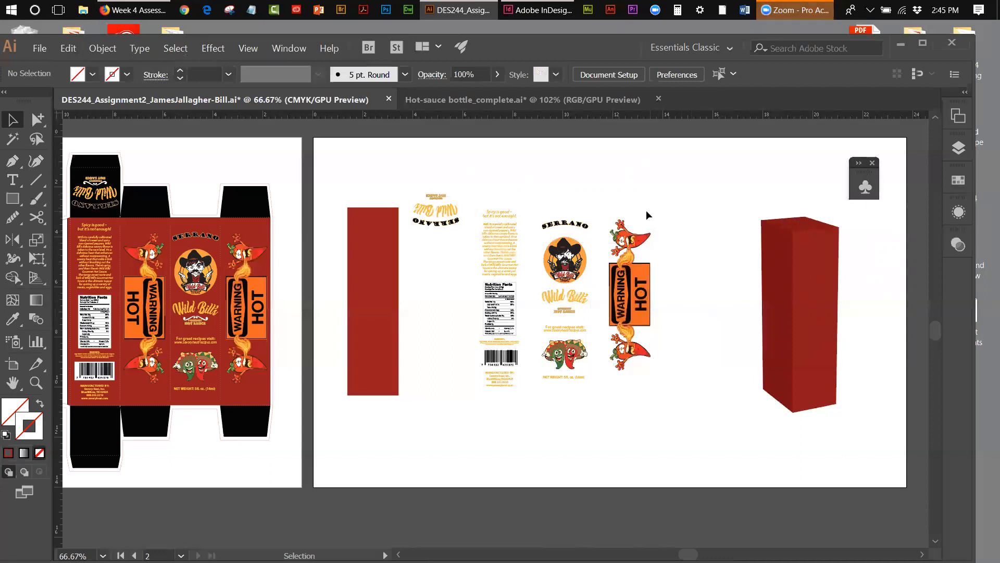
- Tear off the Direct Selection and Group Selection tools as a floating toolbar between the side artwork and the Symbols palette
left_click_drag(653, 223, 655, 224)
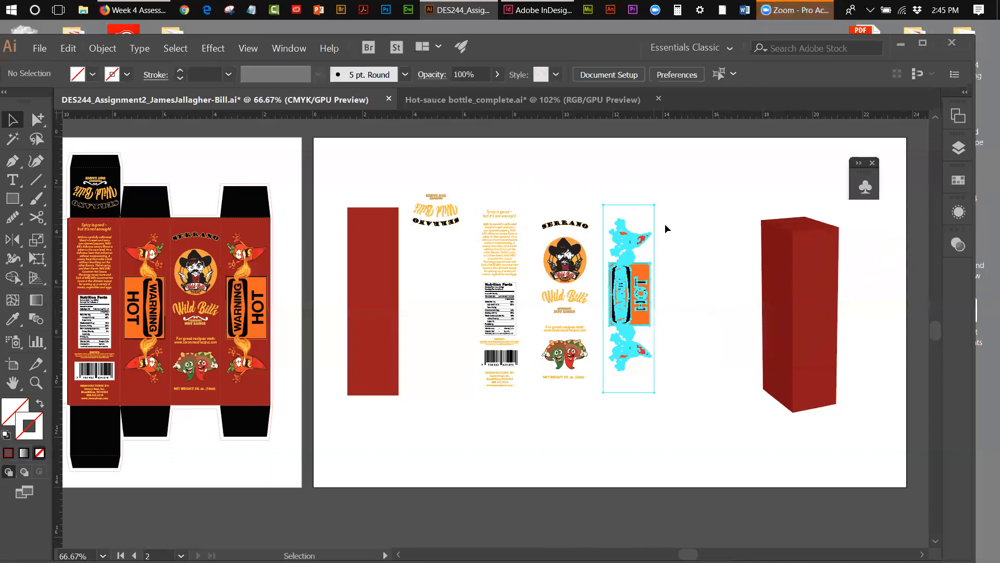
left_click(37, 119)
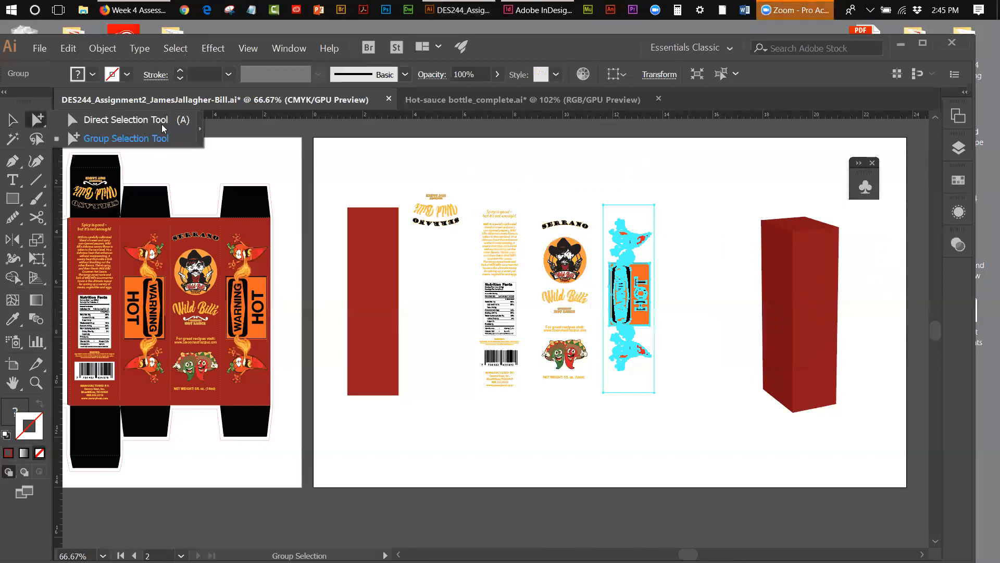
left_click(200, 129)
left_click_drag(49, 90, 734, 151)
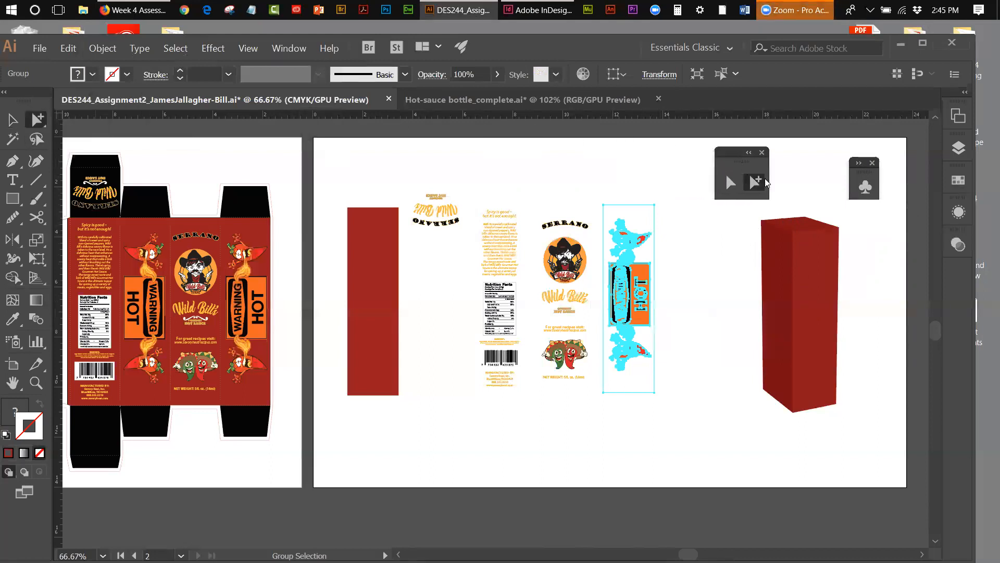
- Fill only the side panel's rectangle with the red sampled from the plain red rectangle and send it behind the WARNING HOT artwork
left_click(646, 208)
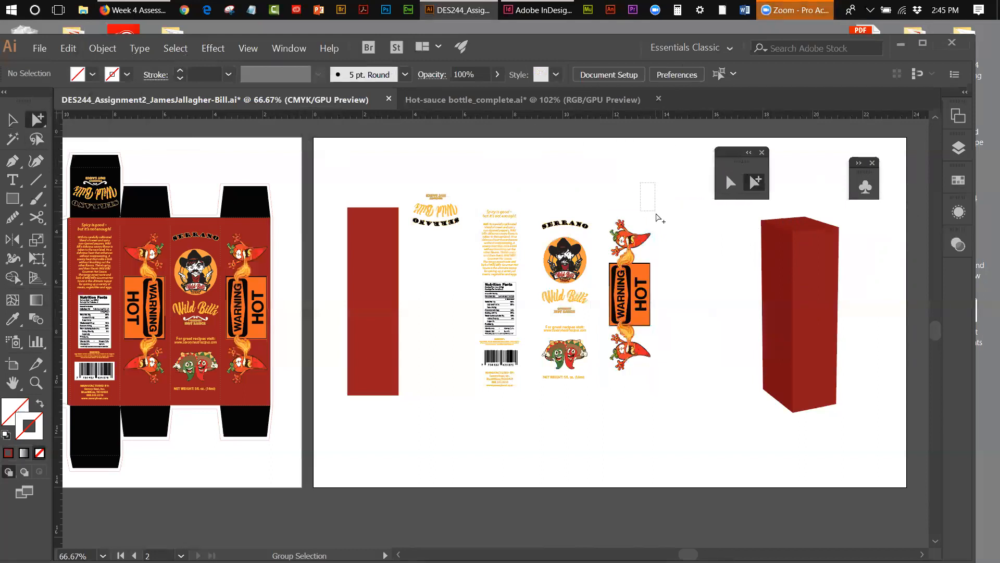
left_click(651, 228)
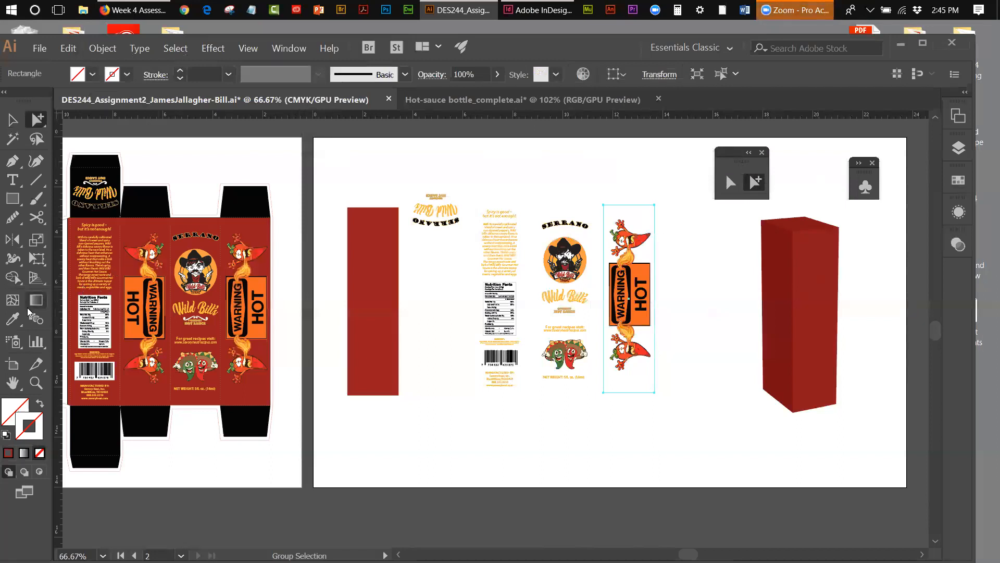
left_click(12, 318)
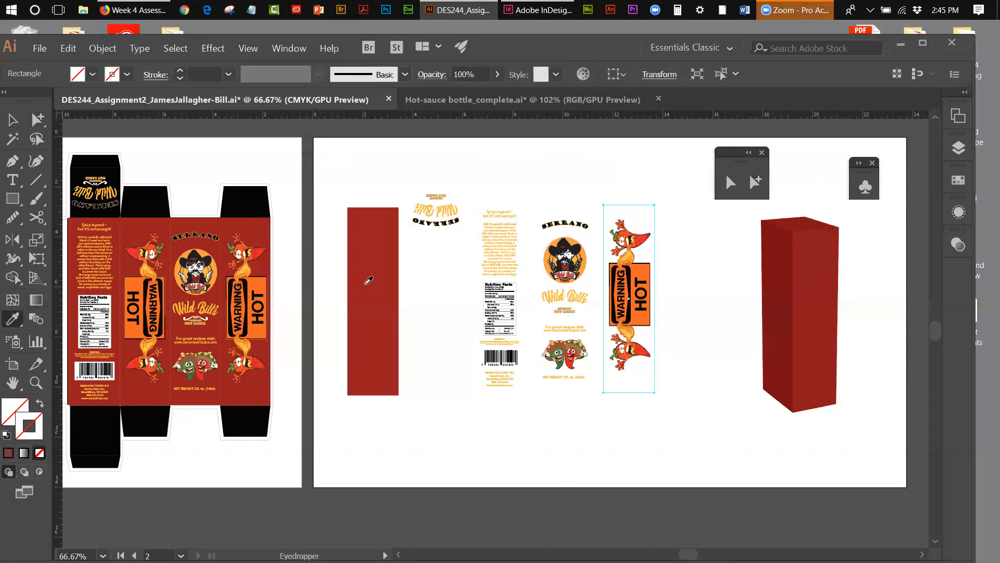
left_click(367, 281)
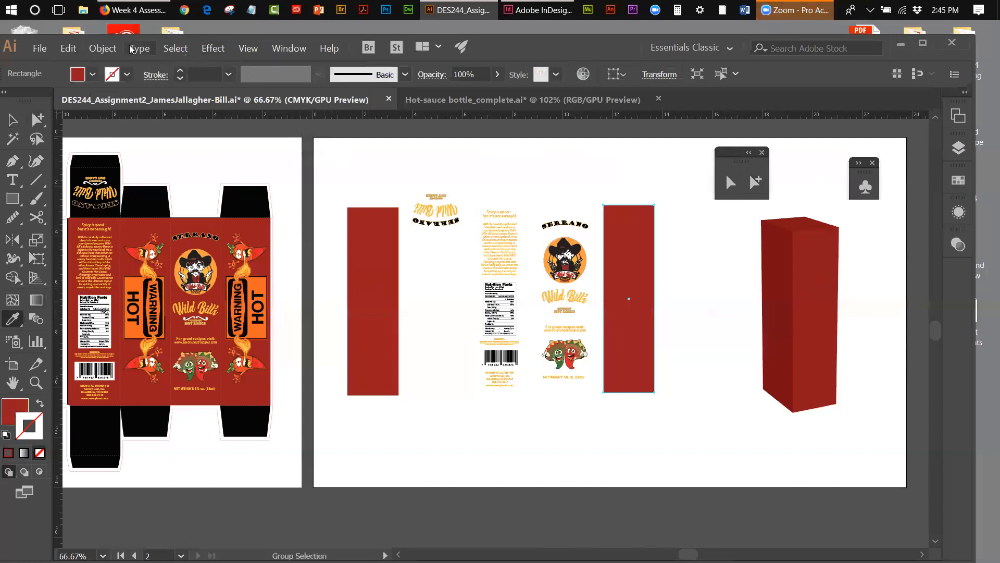
left_click(106, 49)
mouse_move(116, 75)
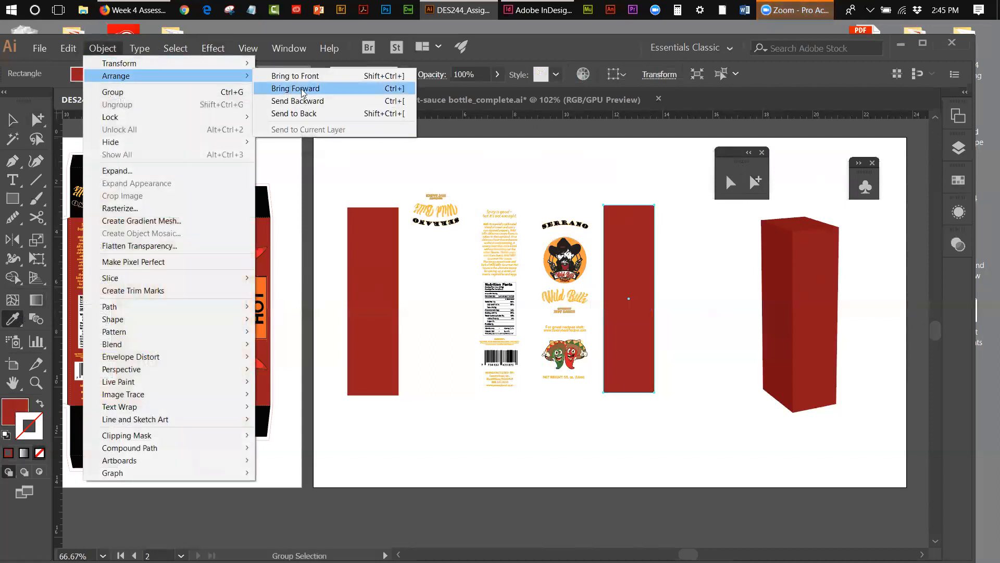
left_click(292, 113)
- Fill only the front panel's rectangle with the red sampled from the plain red rectangle and send it behind the Wild Bill's artwork
left_click(13, 119)
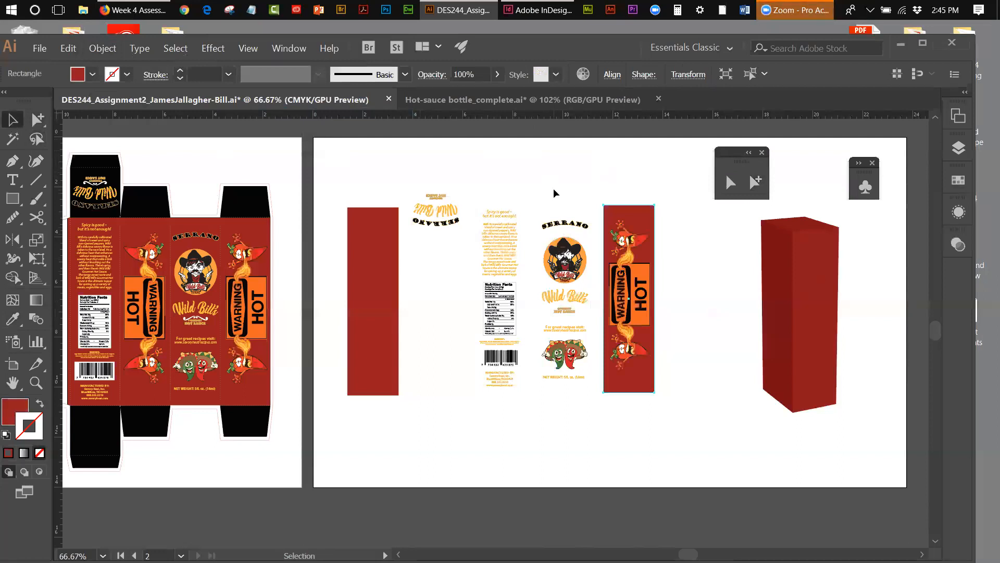
left_click(569, 214)
left_click(756, 182)
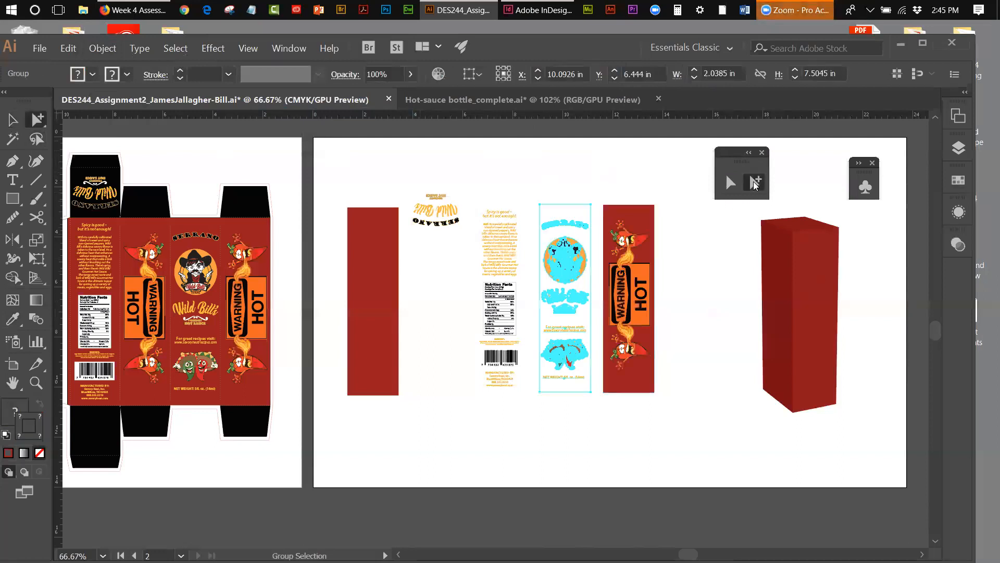
left_click(545, 179)
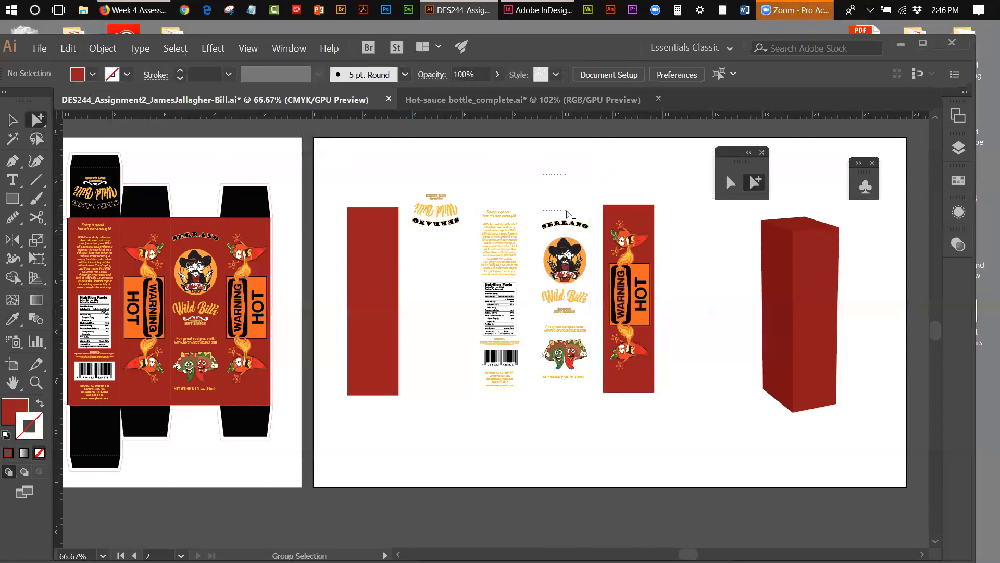
left_click(560, 210)
left_click(12, 319)
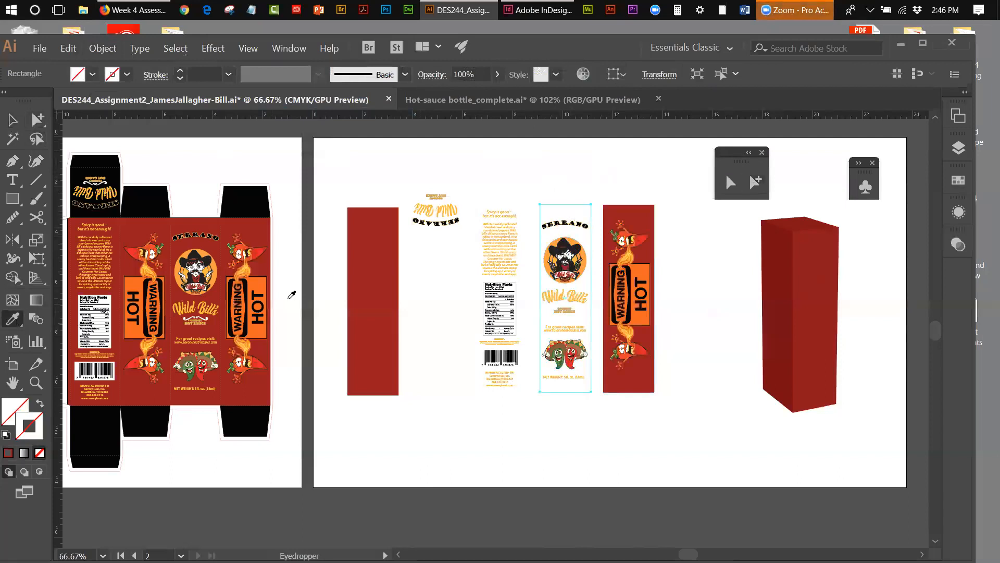
left_click(373, 284)
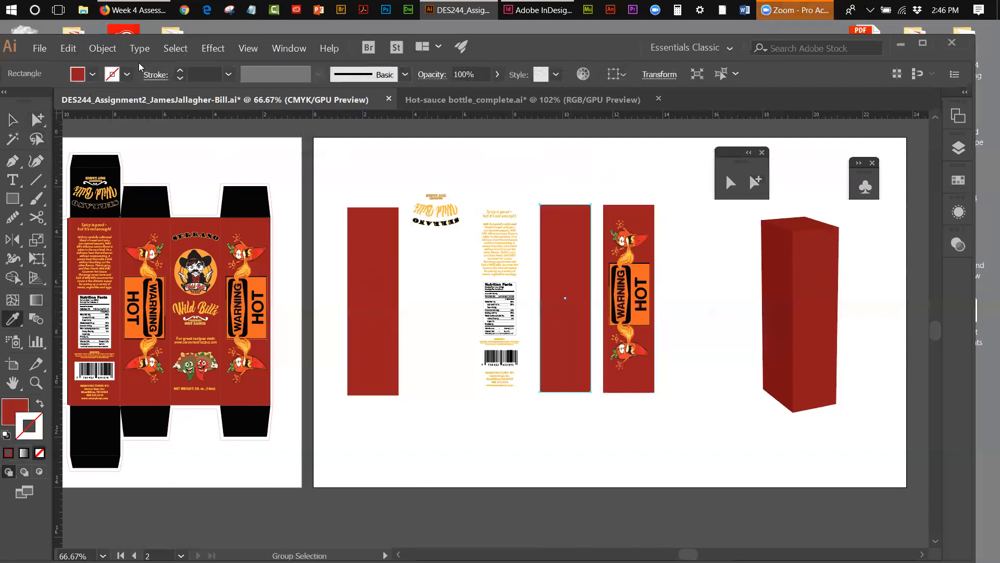
left_click(104, 50)
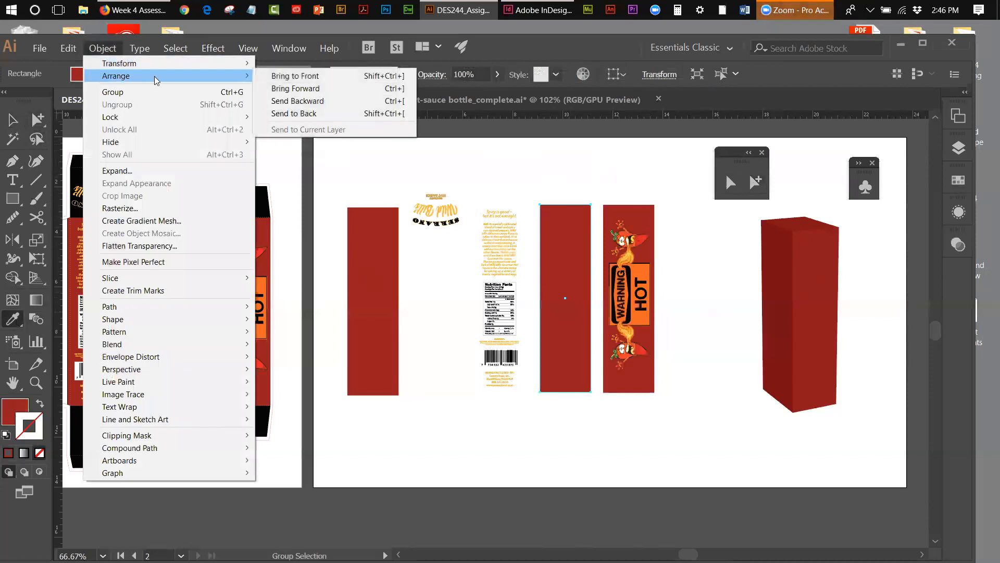
left_click(300, 99)
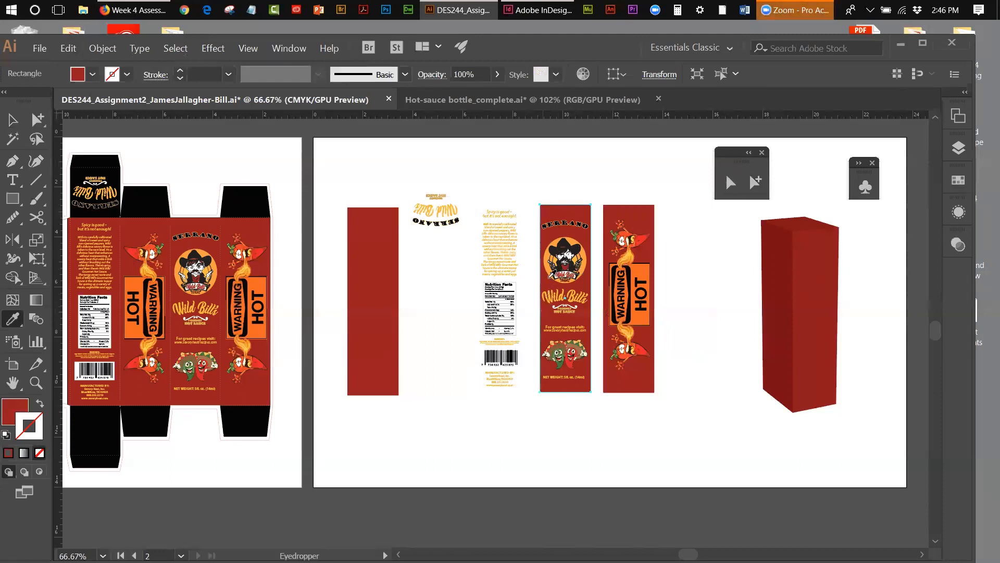
- Give the back panel's rectangle the plain red rectangle's fill and send it behind the Nutrition Facts and barcode artwork
key("v")
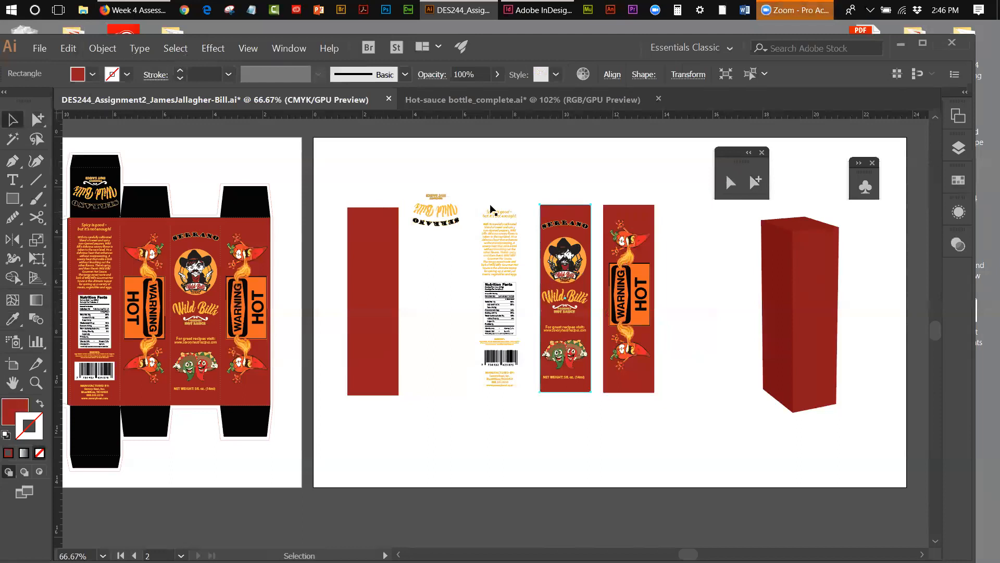
left_click(490, 207)
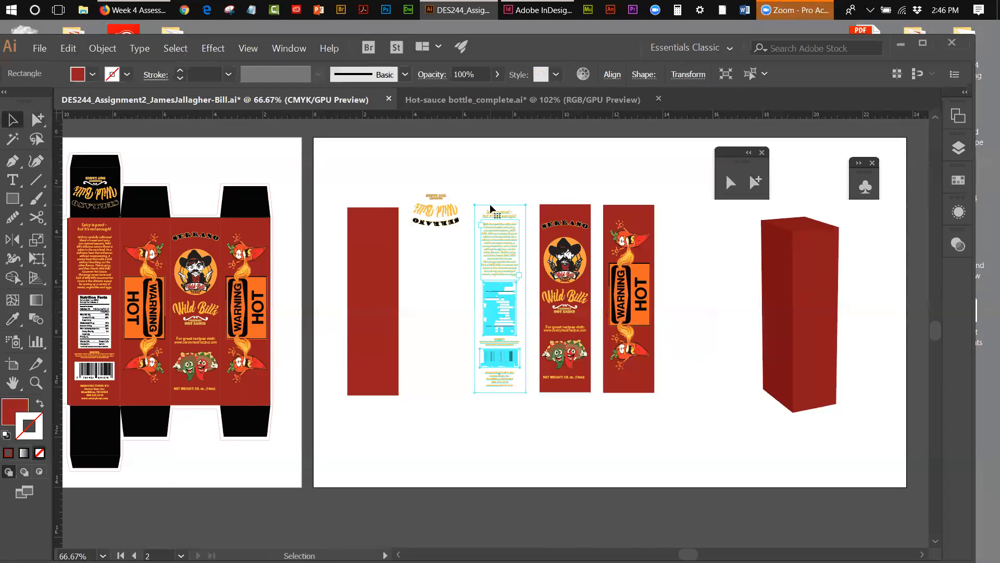
left_click(755, 187)
left_click(599, 184)
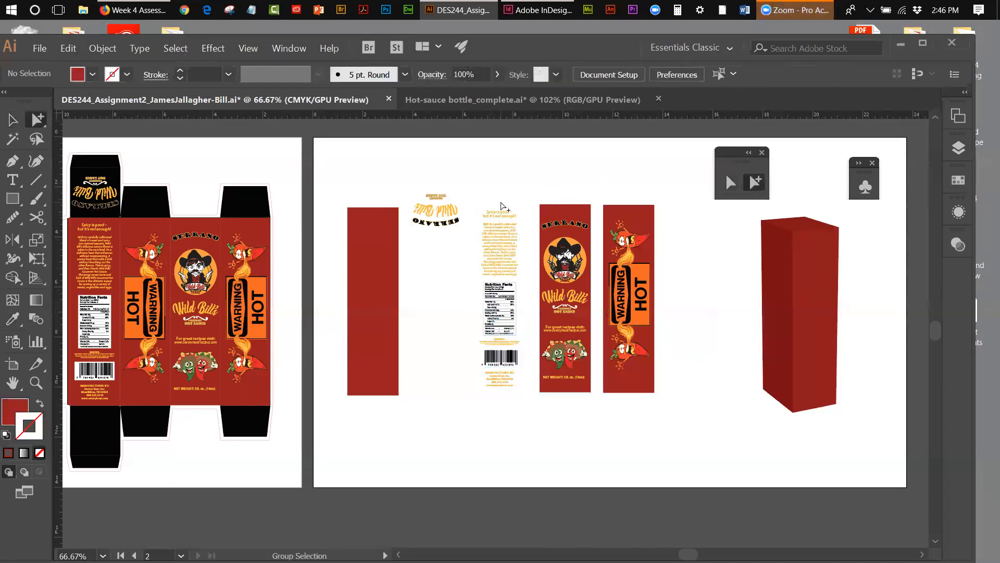
left_click(500, 211)
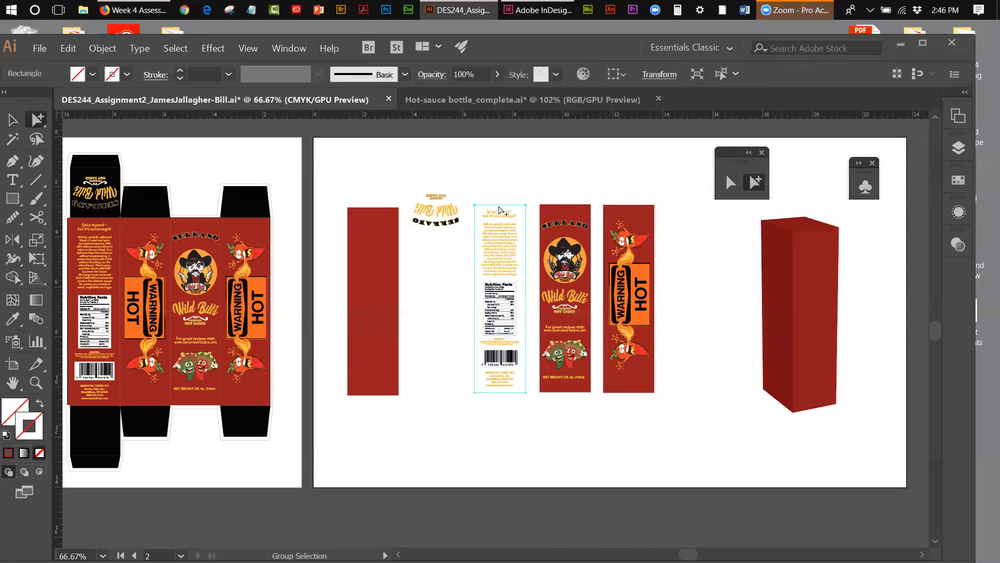
left_click(13, 319)
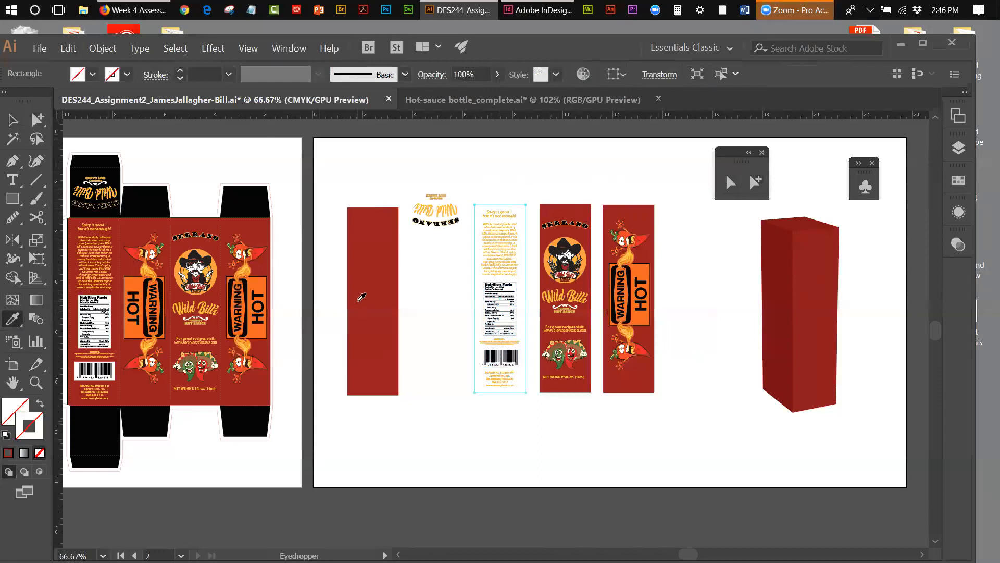
left_click(358, 301)
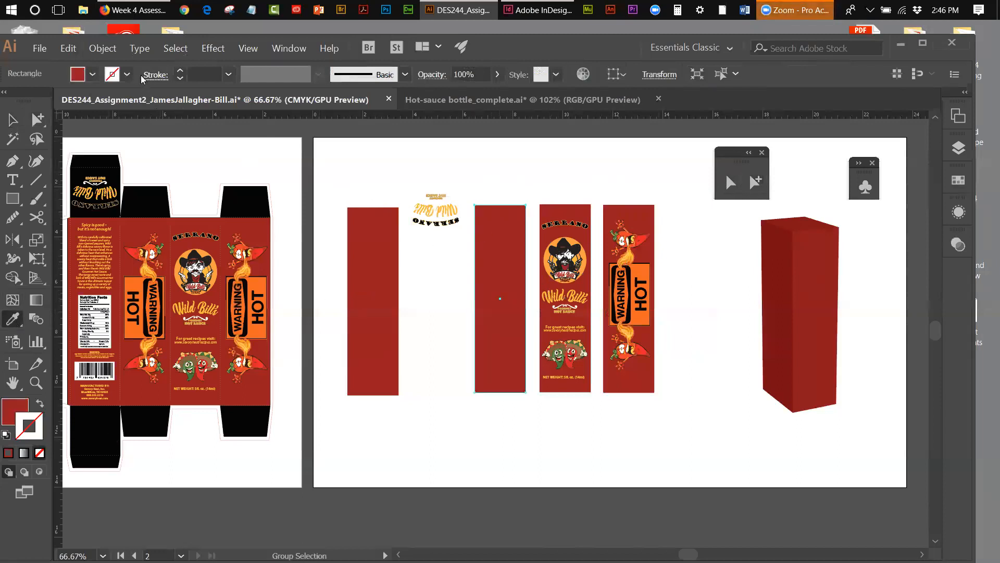
left_click(102, 48)
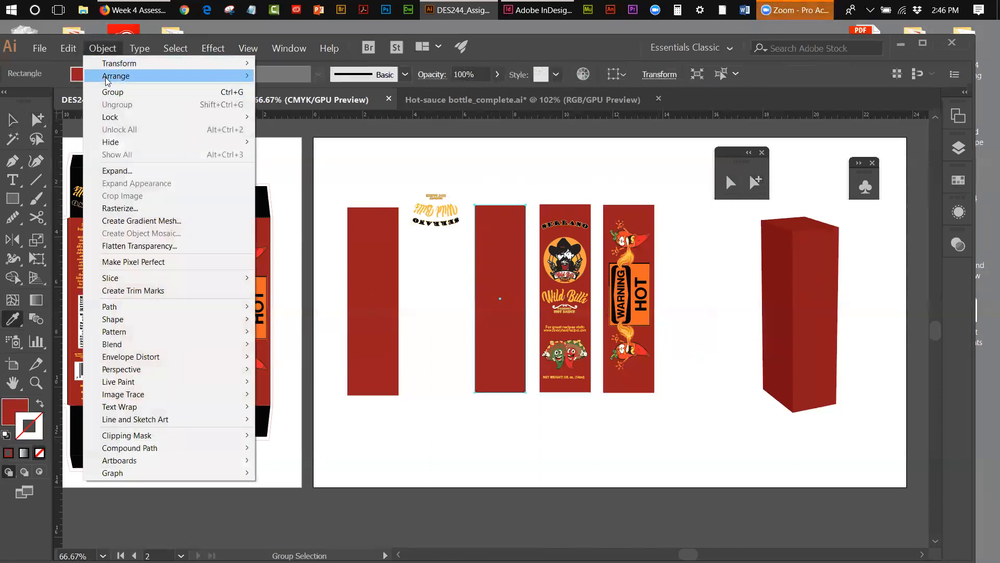
mouse_move(106, 81)
left_click(300, 116)
- Fill only the top panel's rectangle with black sampled from the dieline flap, leaving nothing selected
key("v")
left_click(432, 214)
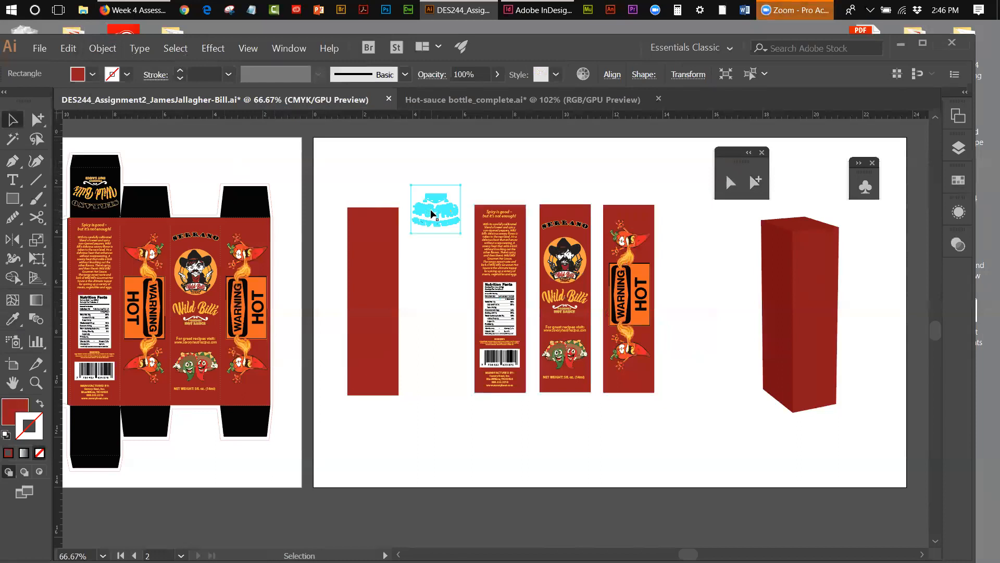
left_click(754, 184)
left_click(547, 190)
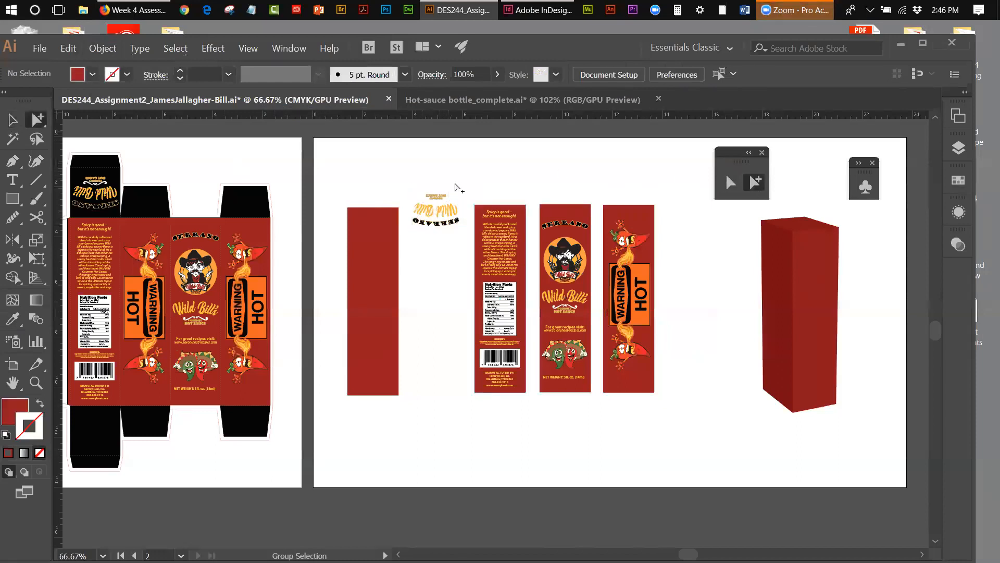
left_click(458, 194)
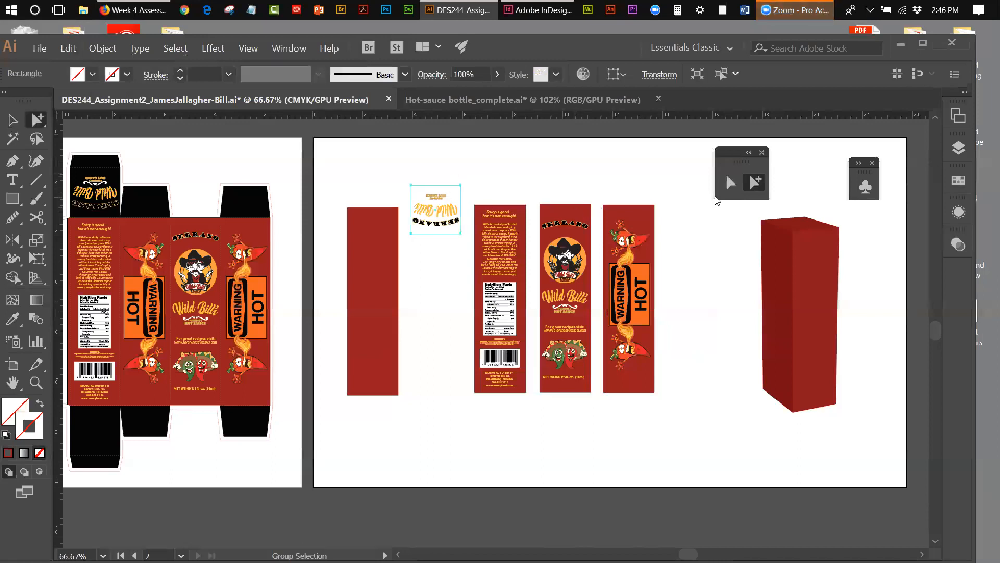
left_click(13, 318)
left_click(241, 202)
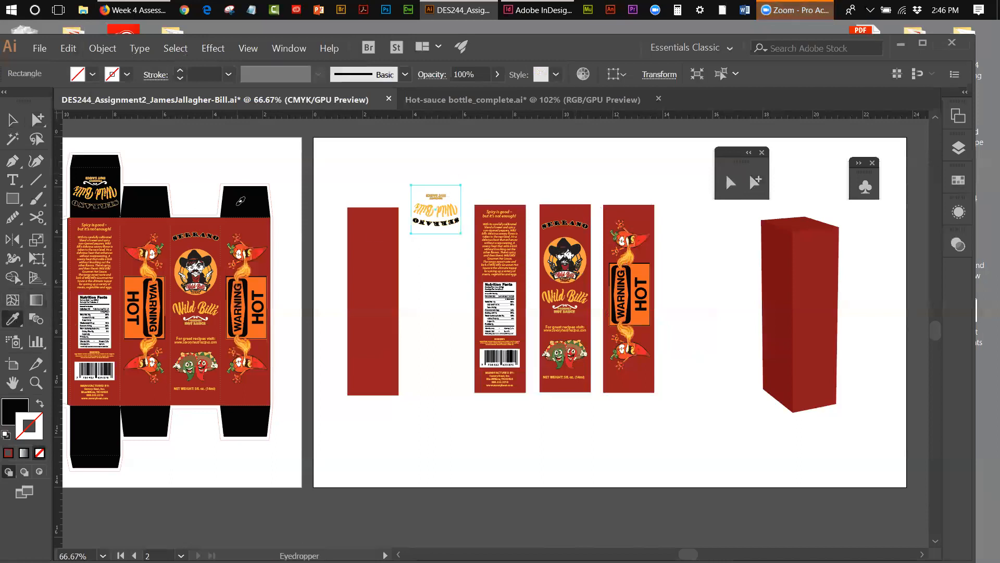
left_click(12, 122)
left_click(438, 152)
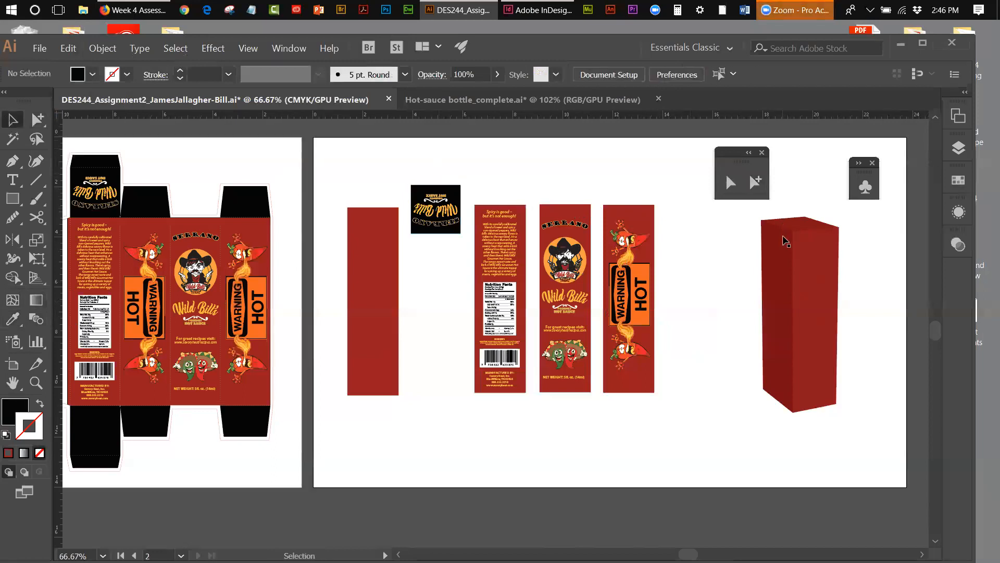
- Shift the red 3D box and the floating selection toolbar slightly to the right, and check the saved panels in the Symbols palette
left_click_drag(787, 241, 801, 246)
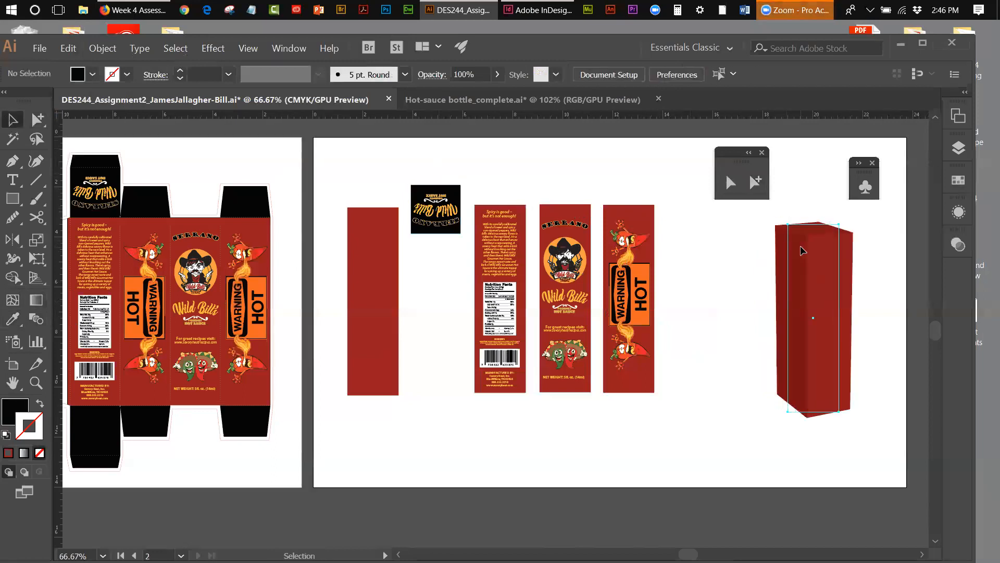
left_click(710, 167)
left_click_drag(725, 155, 751, 136)
left_click(865, 187)
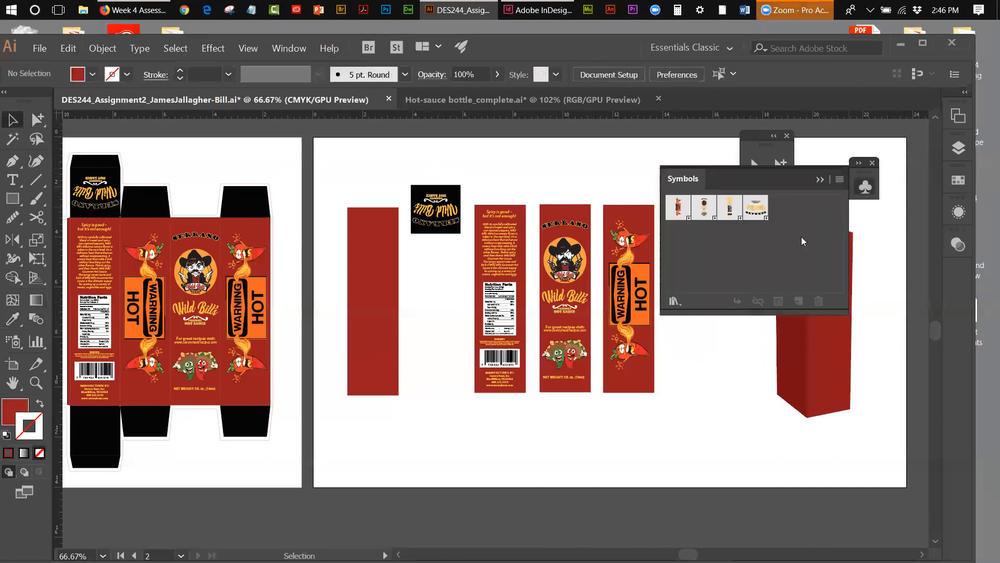
left_click(820, 178)
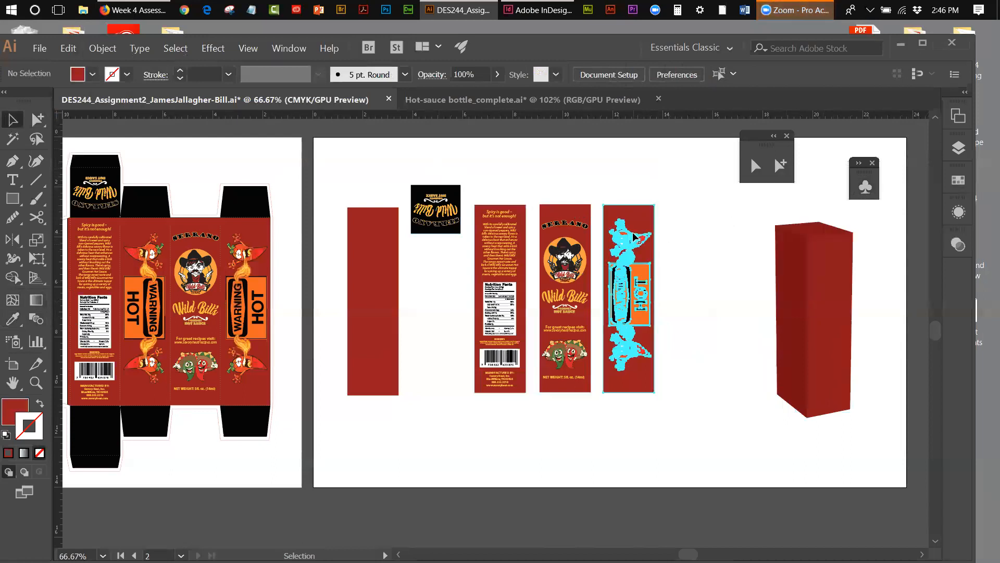
- Place the black top panel above the side panel, line up the plain red rectangle and the three tall panels in a row, and save the document
left_click(635, 236)
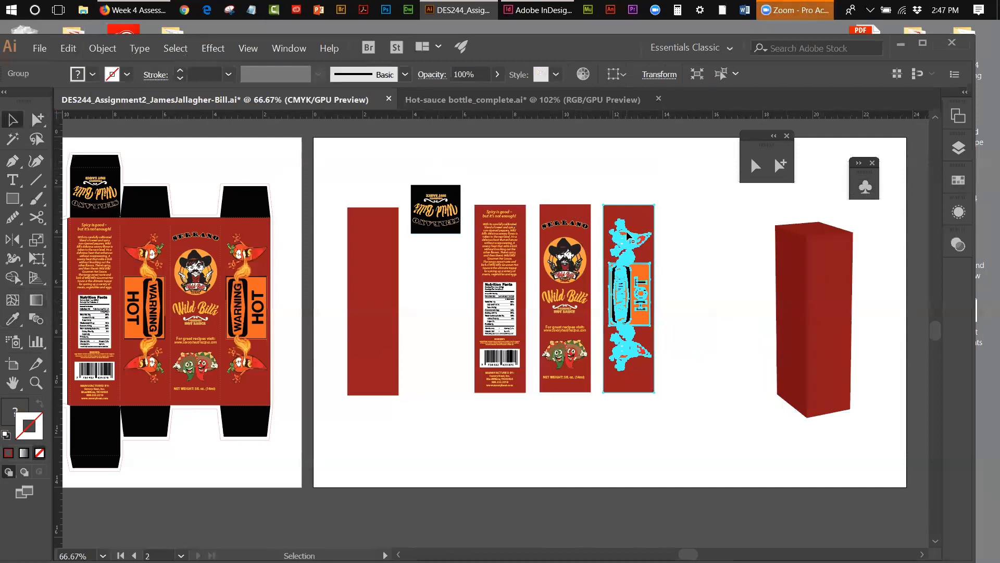
left_click_drag(420, 201, 680, 159)
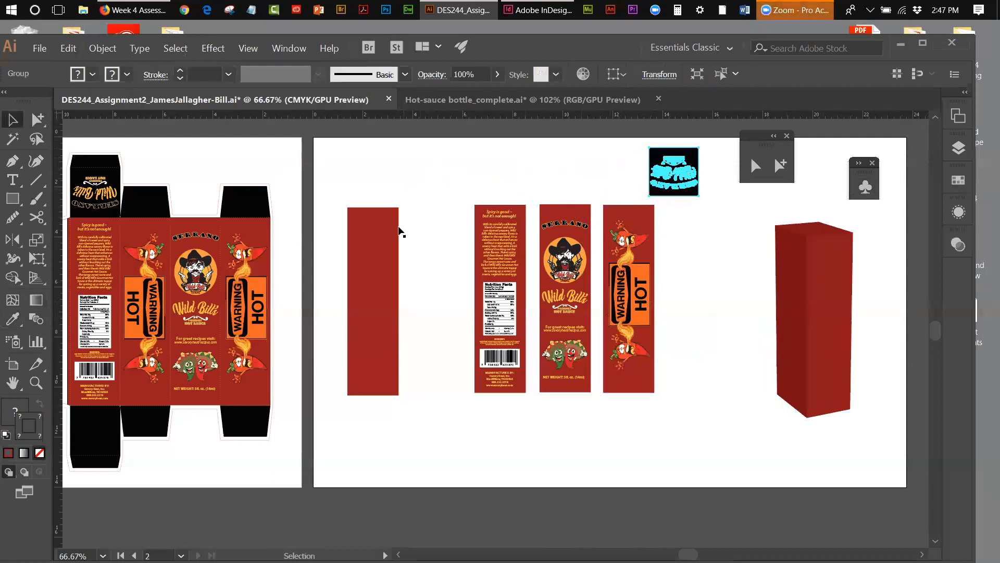
left_click(391, 238)
left_click_drag(391, 238, 403, 242)
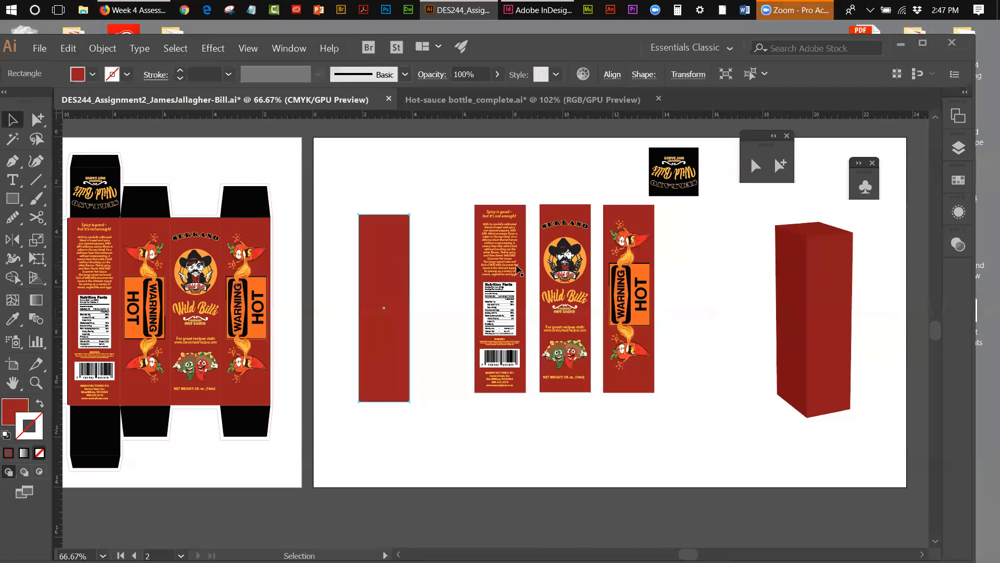
left_click_drag(517, 270, 555, 286)
left_click_drag(639, 278, 634, 295)
left_click(682, 296)
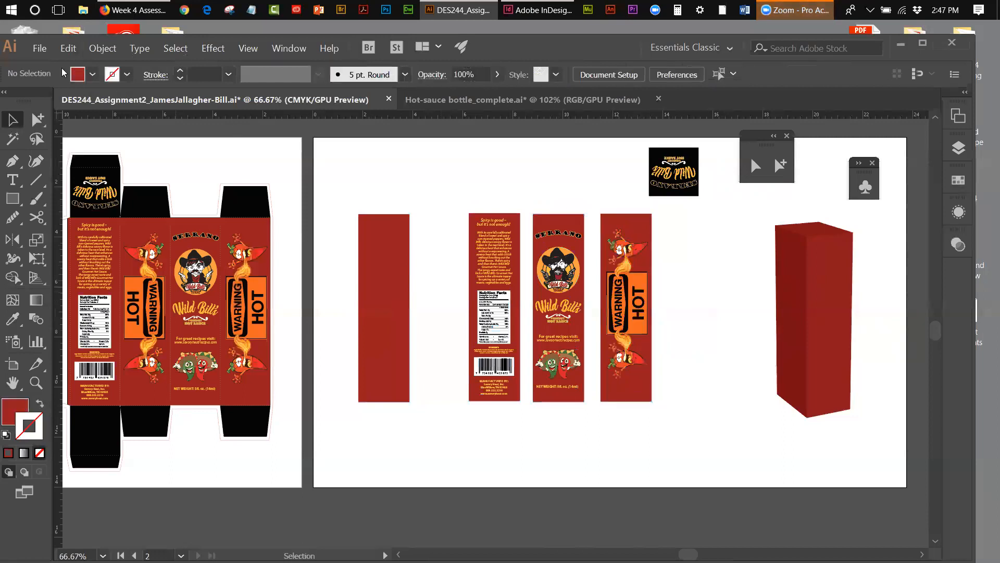
left_click(35, 50)
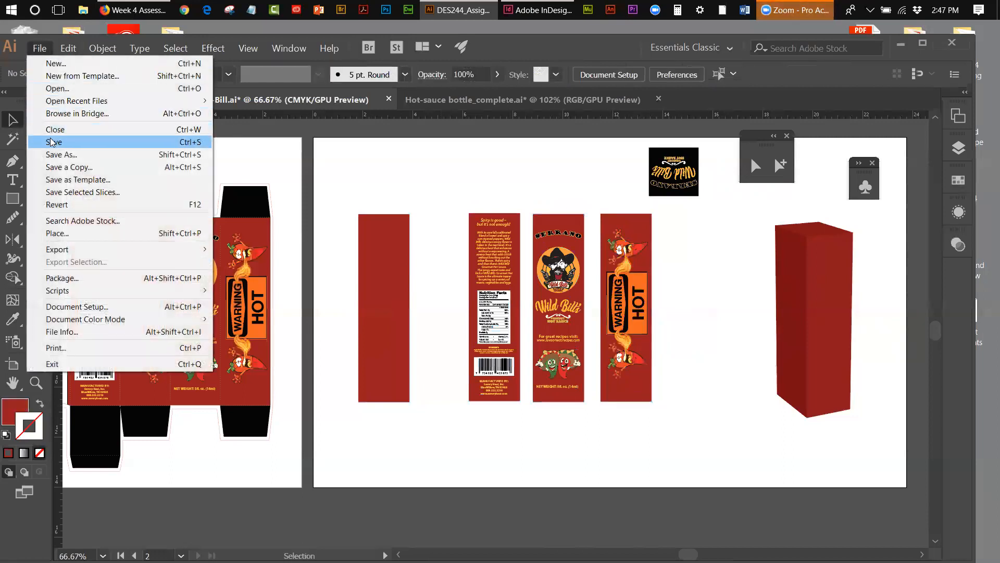
left_click(157, 147)
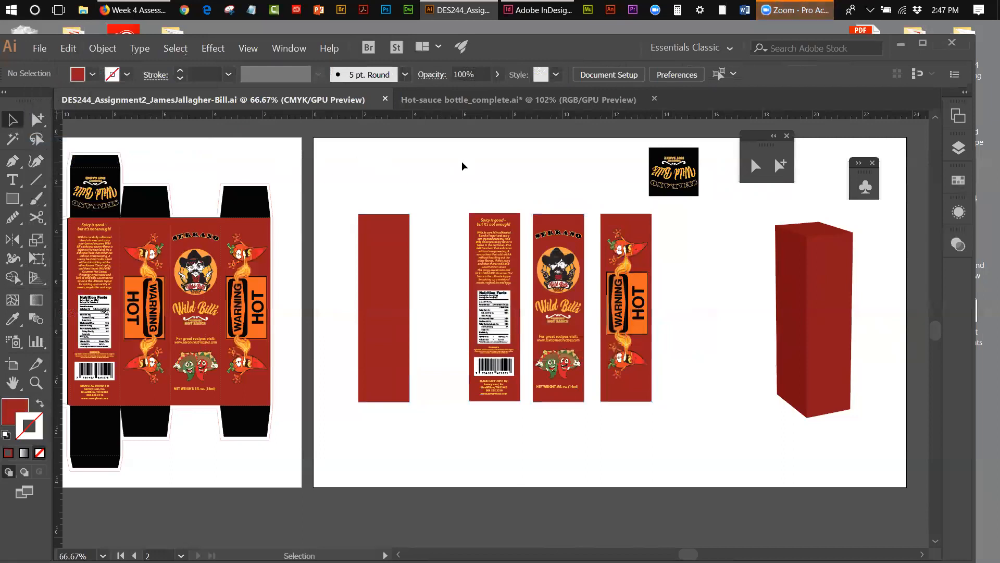
left_click(818, 270)
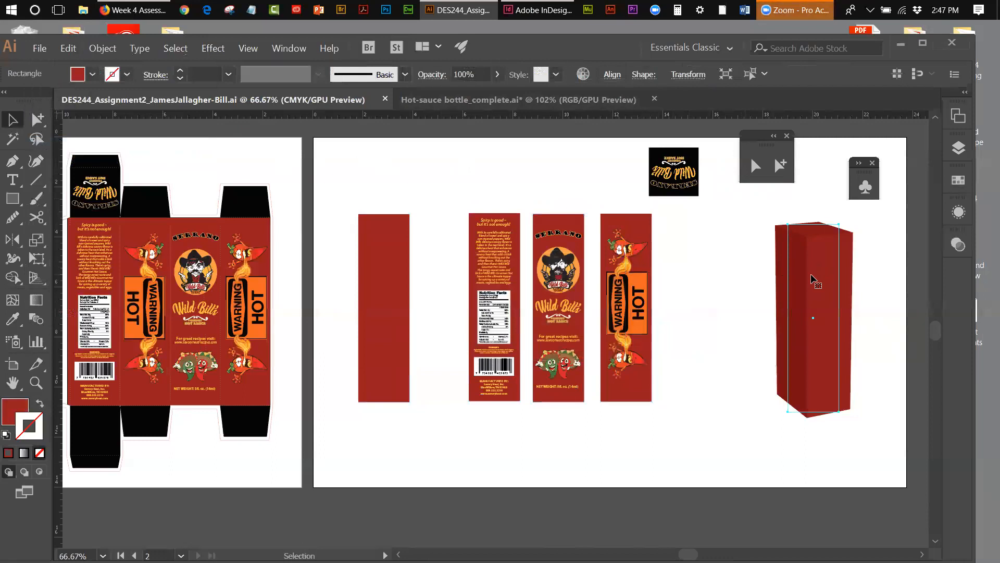
left_click(737, 239)
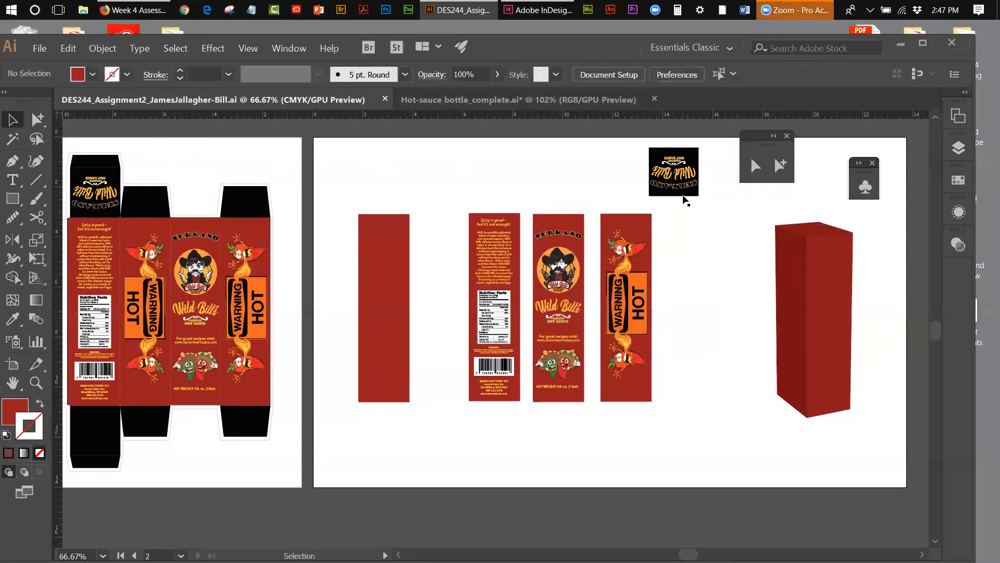
left_click(683, 195)
left_click(630, 232)
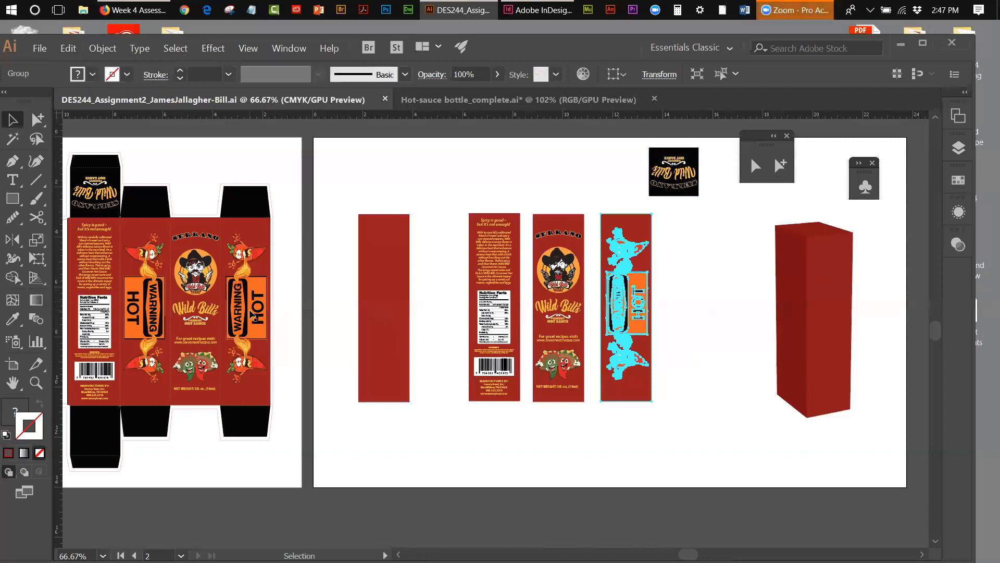
- Draw a square with the plain rectangle's red fill over the dieline's top panel, and move it above the plain red rectangle on the second artboard
left_click(365, 266)
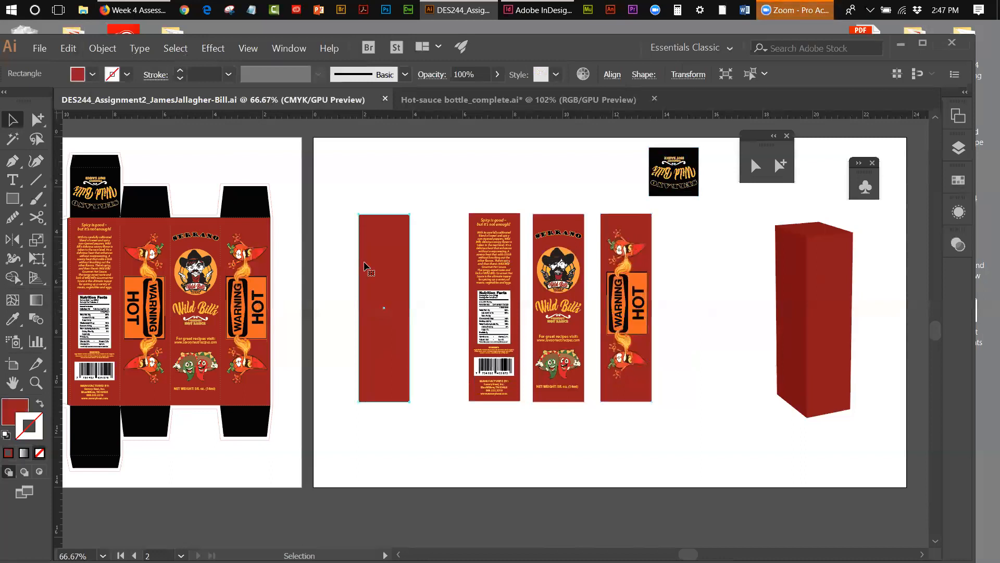
left_click(13, 198)
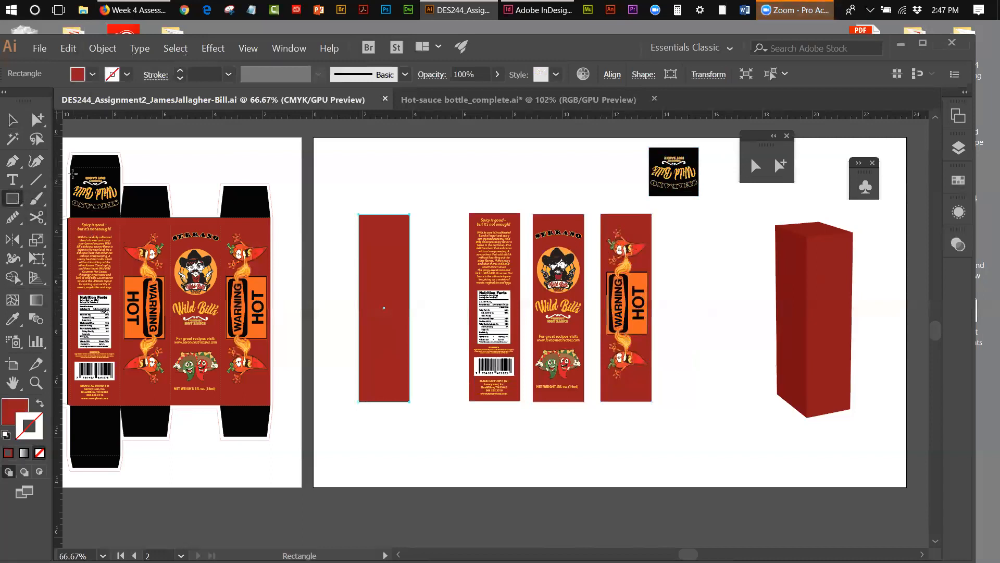
left_click_drag(70, 168, 120, 217)
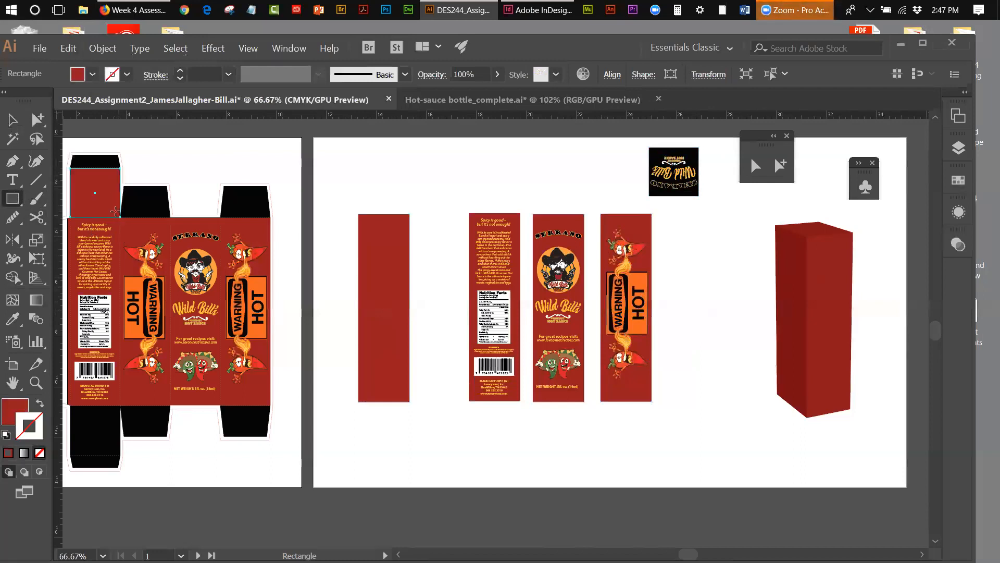
left_click(13, 119)
left_click_drag(108, 177, 430, 161)
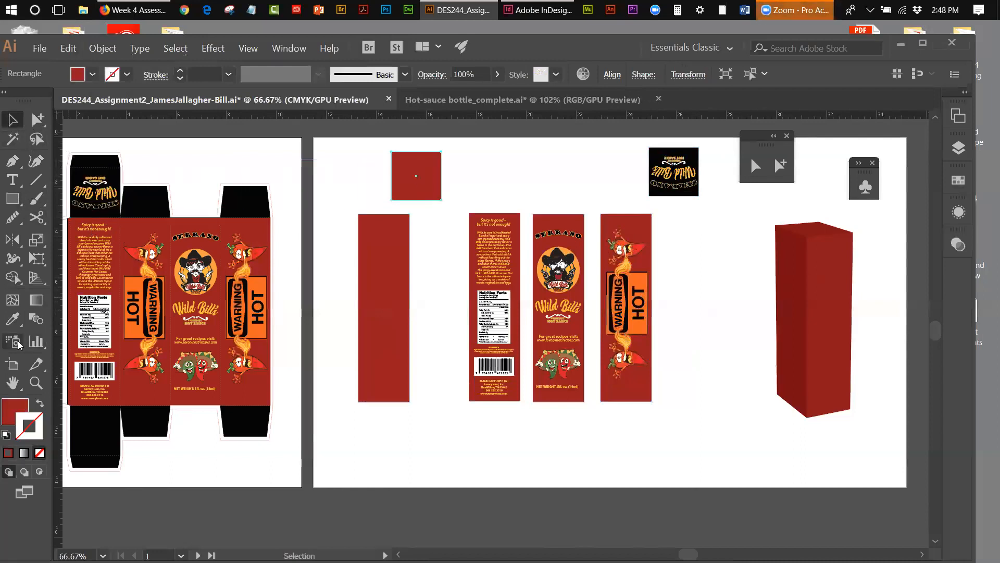
- Fill the red square above the plain red rectangle with black sampled from the dieline flap, leaving nothing selected
left_click(13, 319)
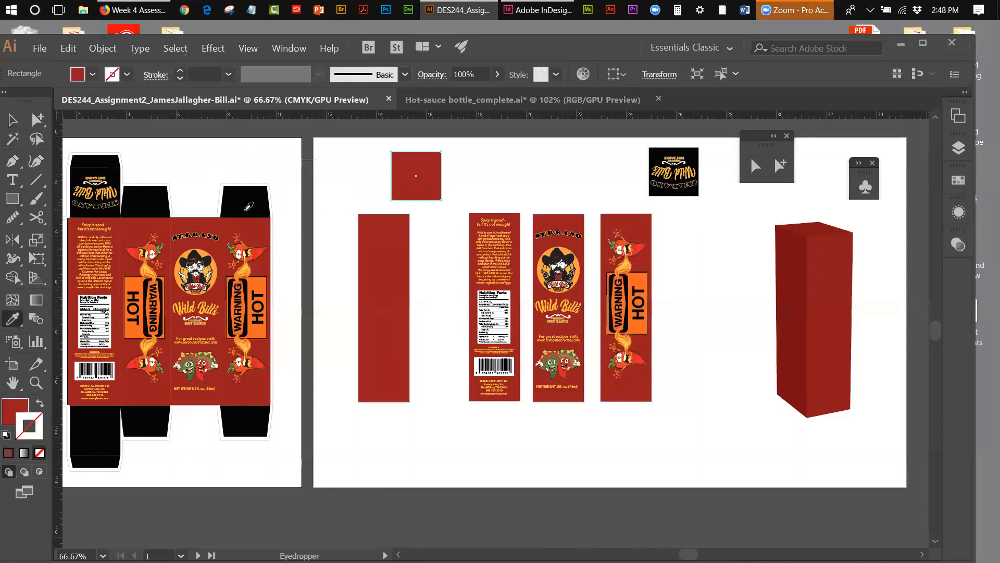
left_click(249, 204)
key("v")
left_click(325, 177)
- Check the plain red rectangle, the dieline's warning side panel artwork and the panels saved in the Symbols palette
left_click(390, 242)
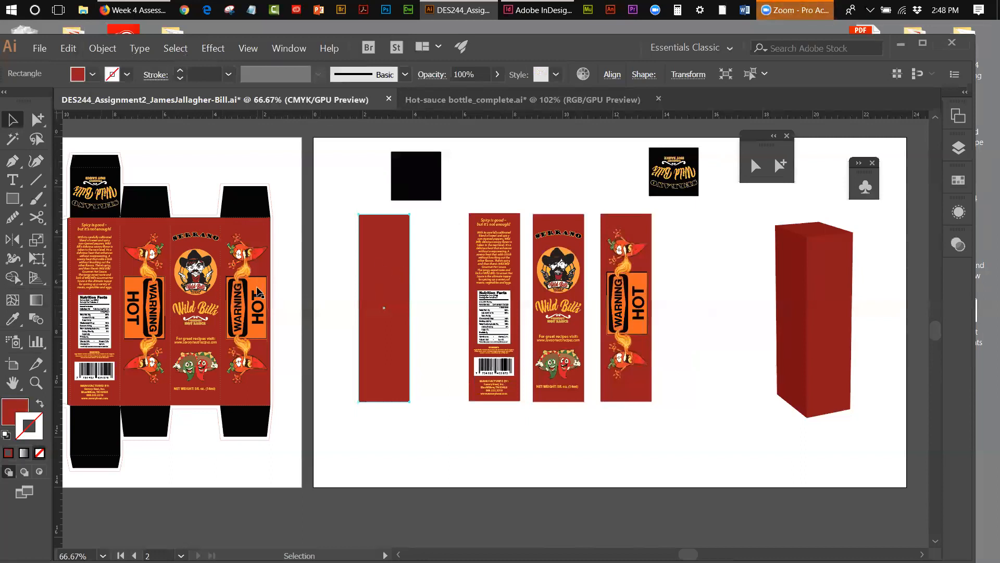
left_click(259, 292)
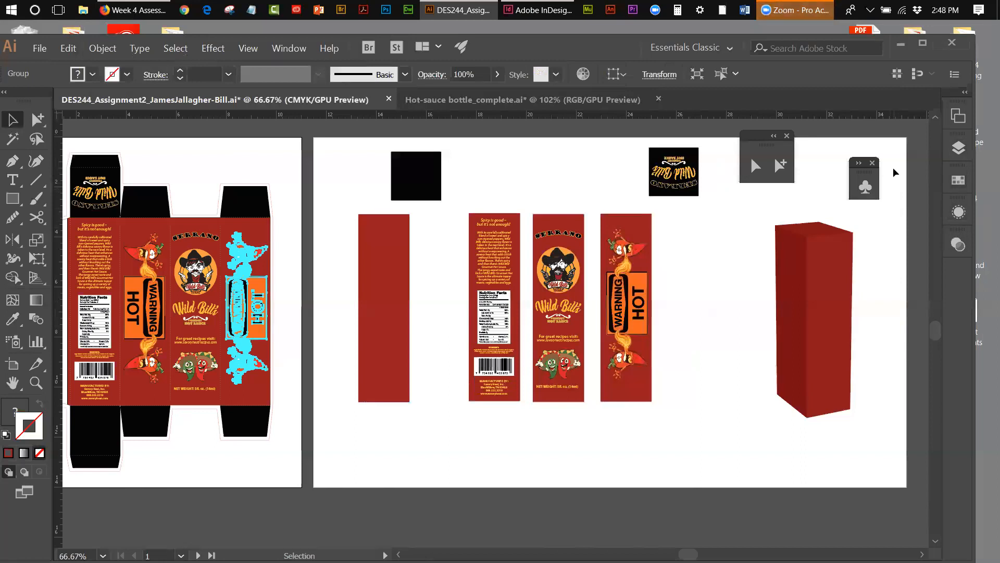
left_click(868, 189)
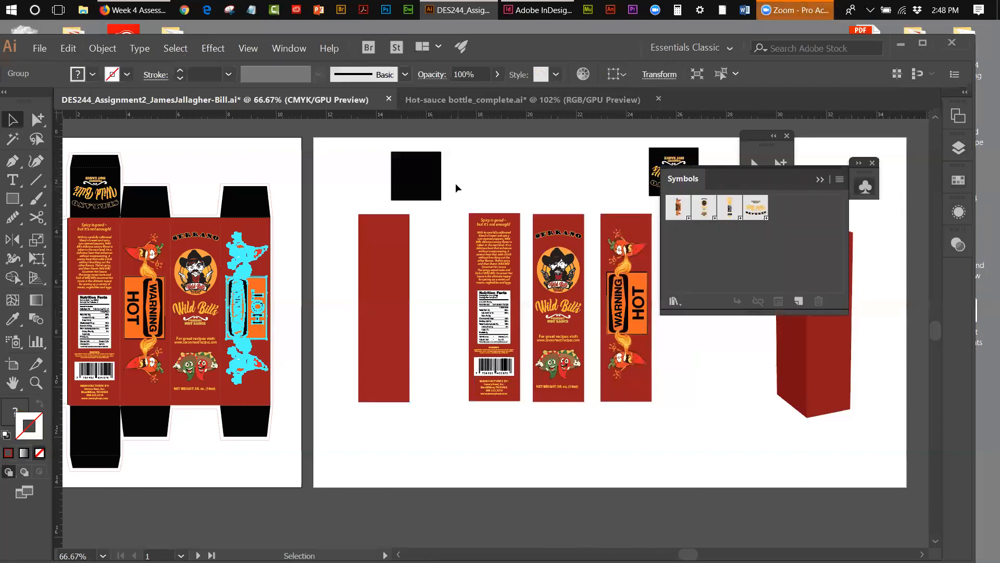
- Set the black square's fill to none, reselect the unfilled square to check its outline, and close the Symbols palette
left_click(424, 196)
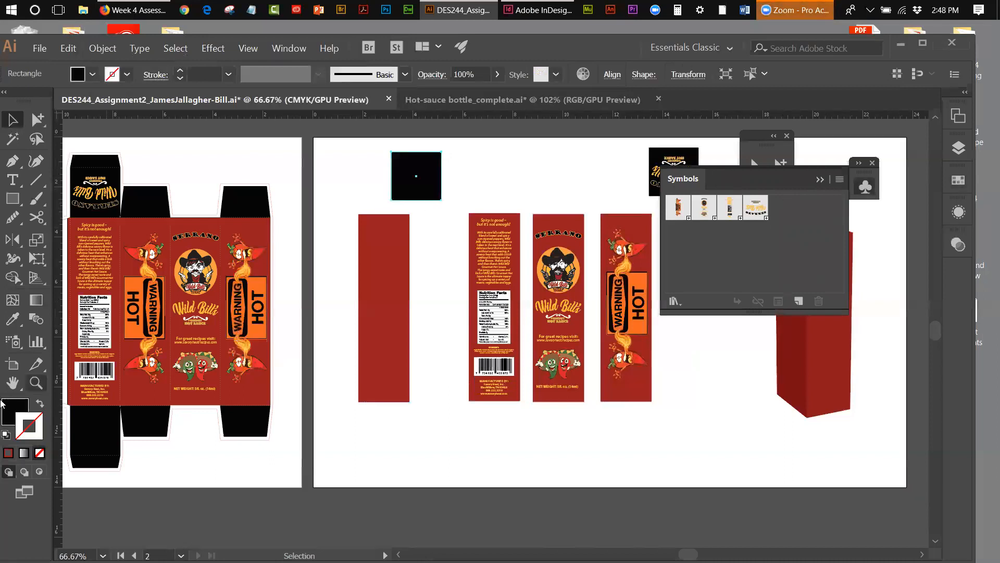
left_click(7, 415)
left_click(39, 452)
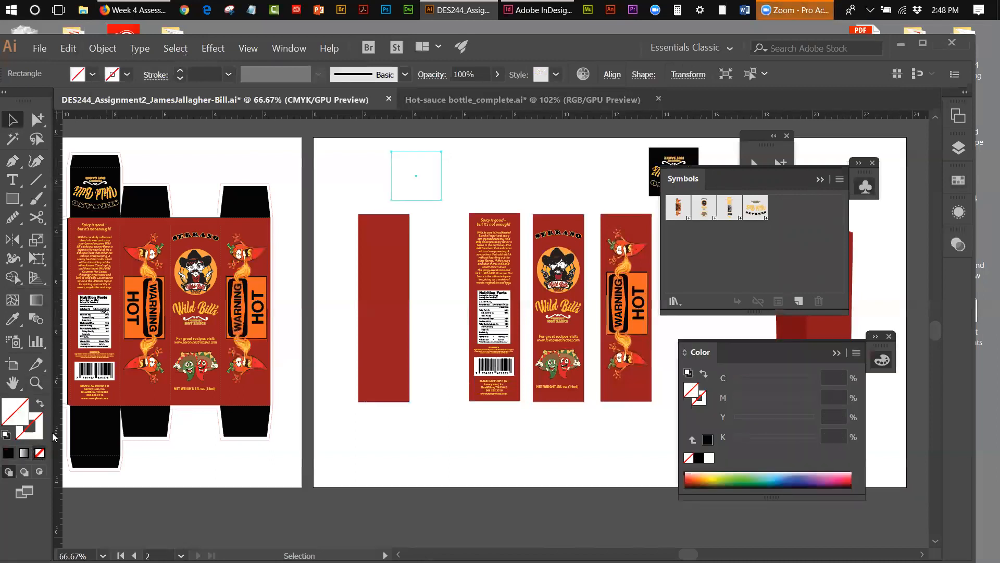
left_click(432, 181)
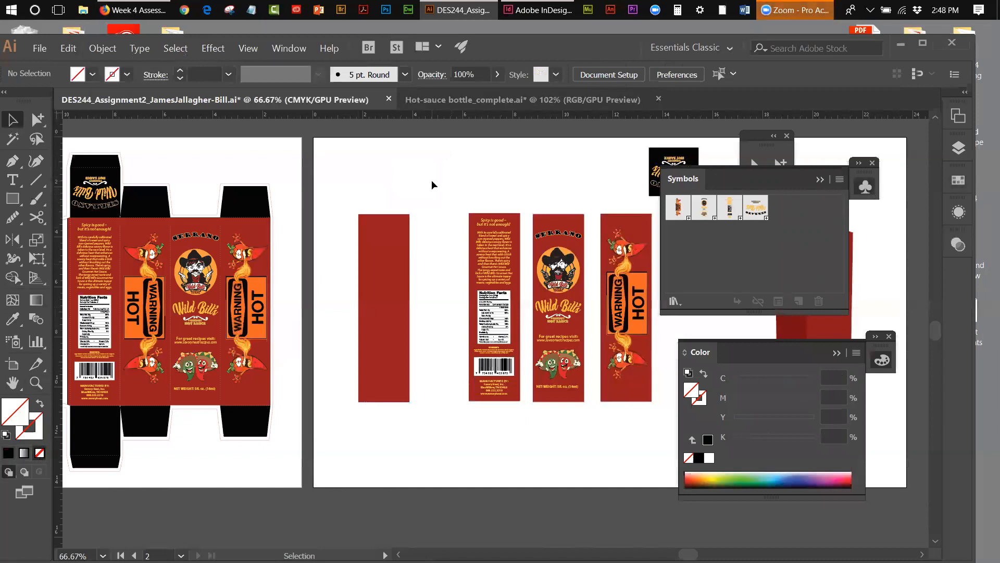
left_click_drag(339, 158, 449, 168)
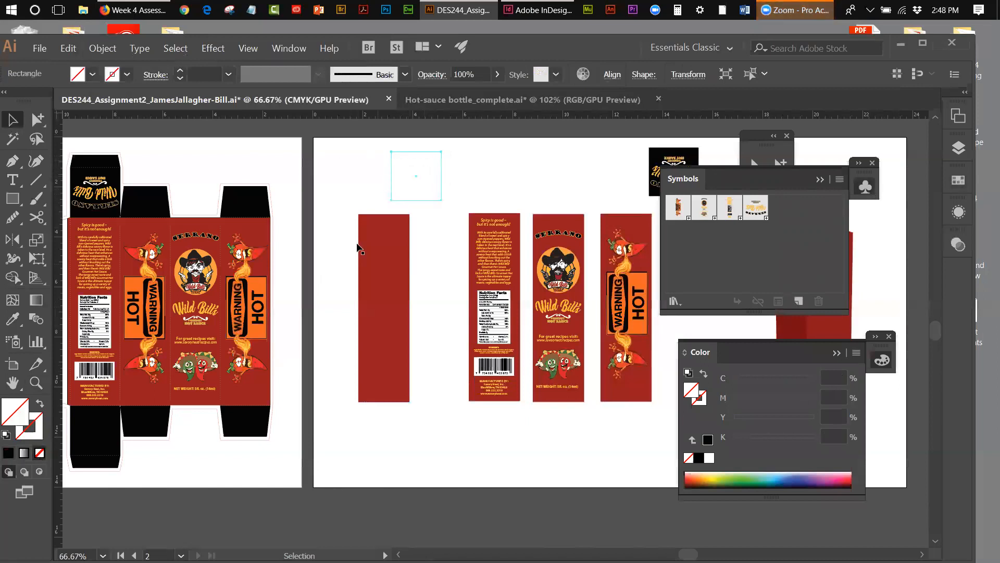
left_click(818, 183)
left_click(711, 207)
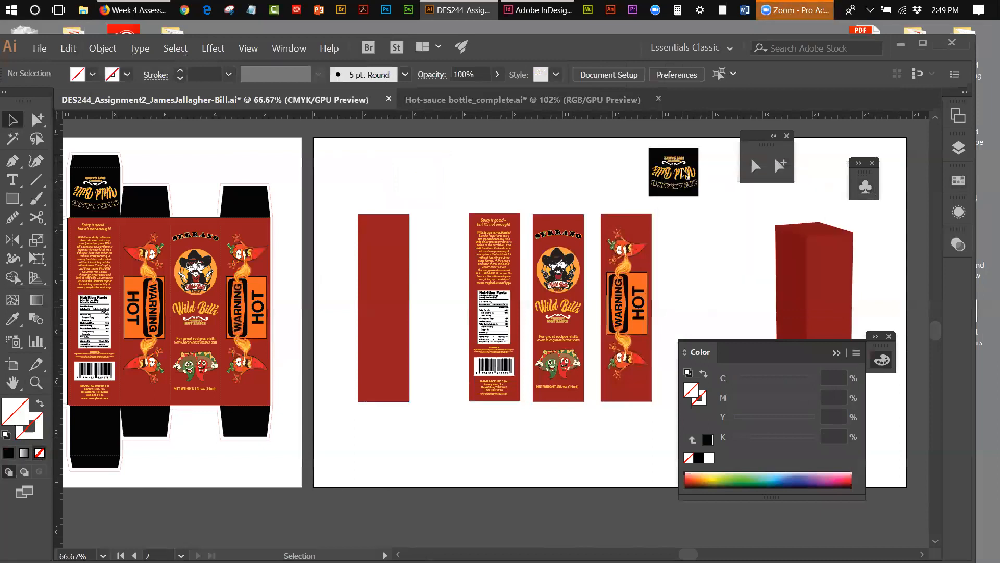
- Restore the solid black fill on the unfilled square and close the Color palette
left_click_drag(340, 158, 426, 189)
left_click(7, 453)
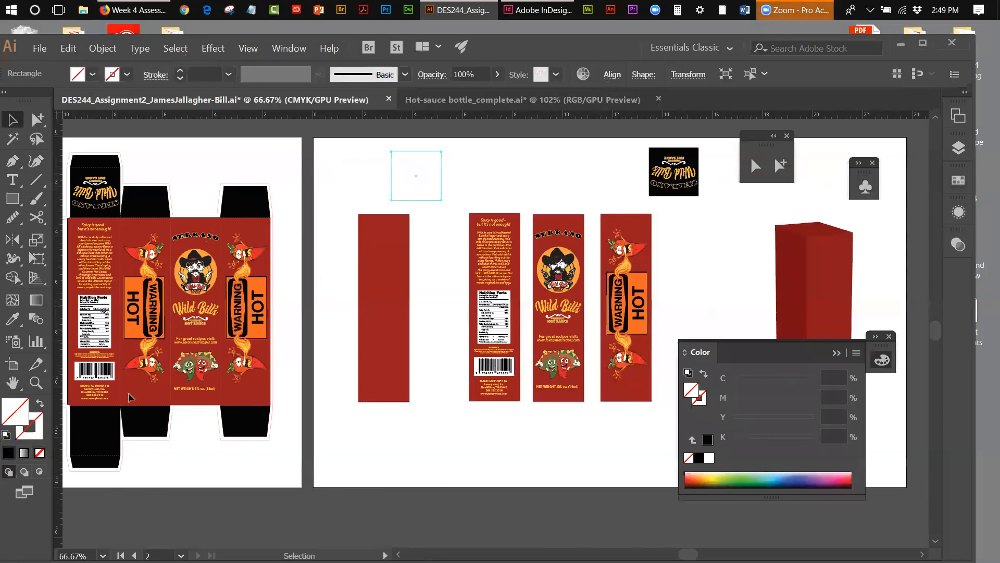
left_click(553, 172)
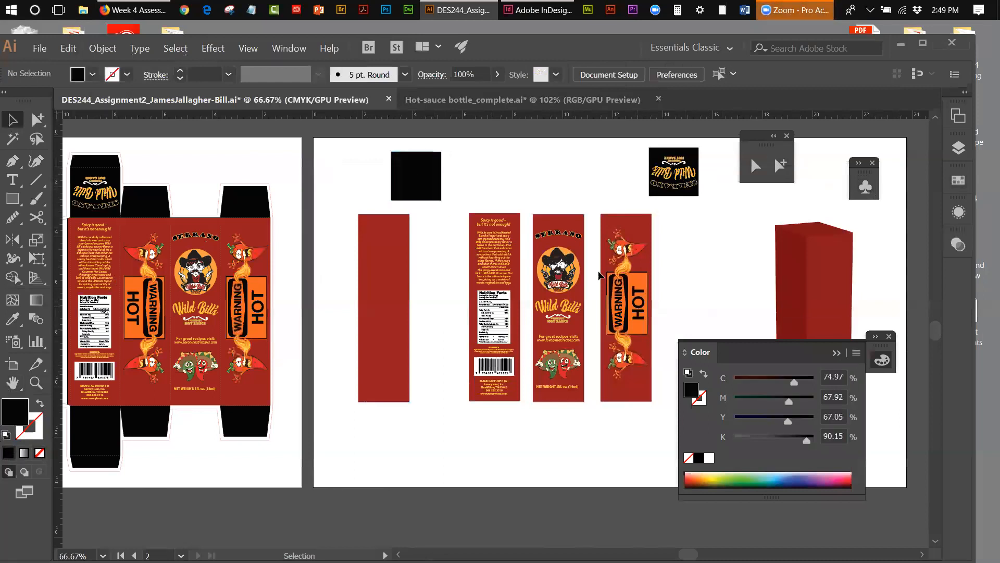
left_click(889, 337)
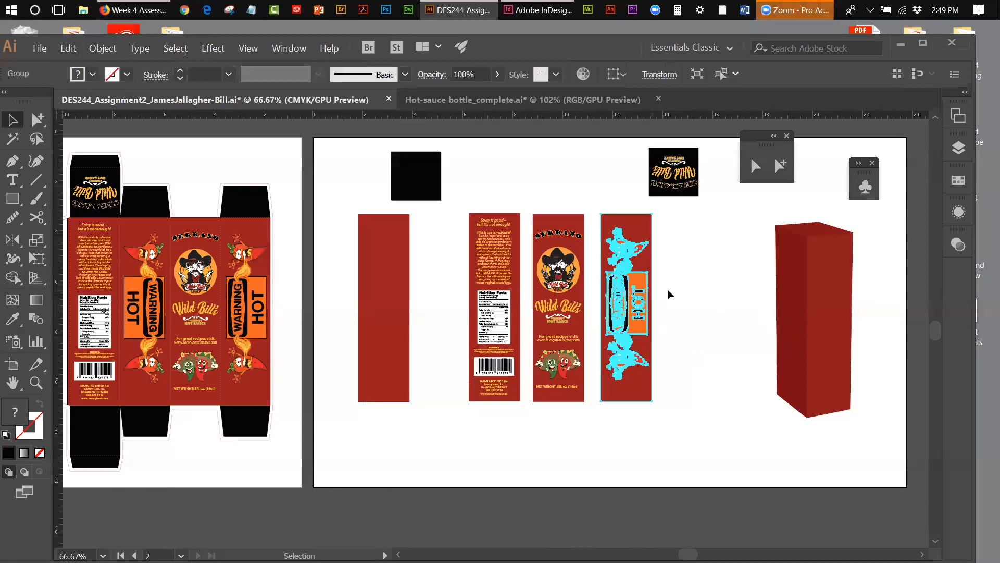
- Inspect the red box's appearance attributes for its 3D Extrude & Bevel effect, leaving nothing selected
left_click(671, 266)
left_click(840, 300)
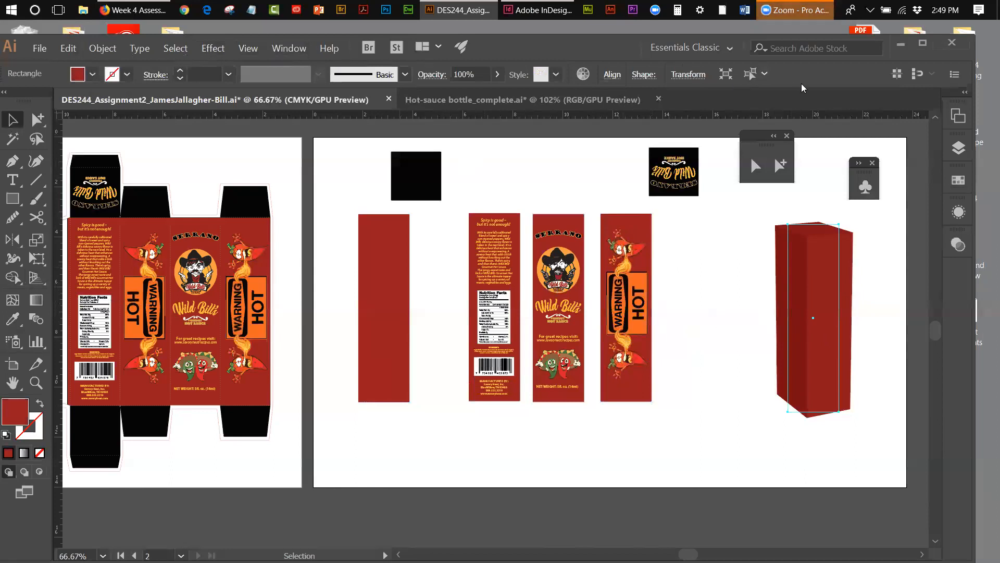
left_click(959, 212)
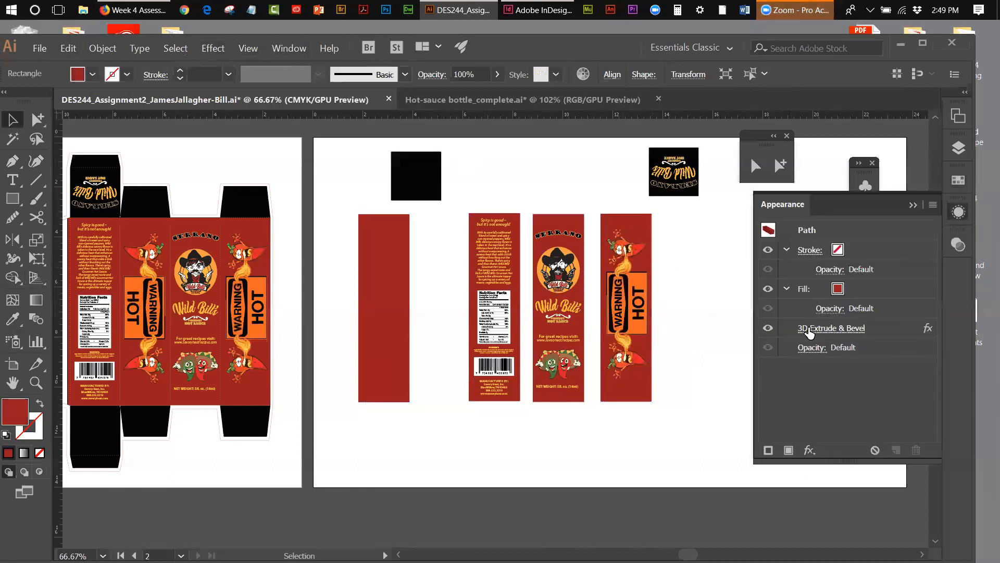
left_click(913, 205)
left_click(683, 314)
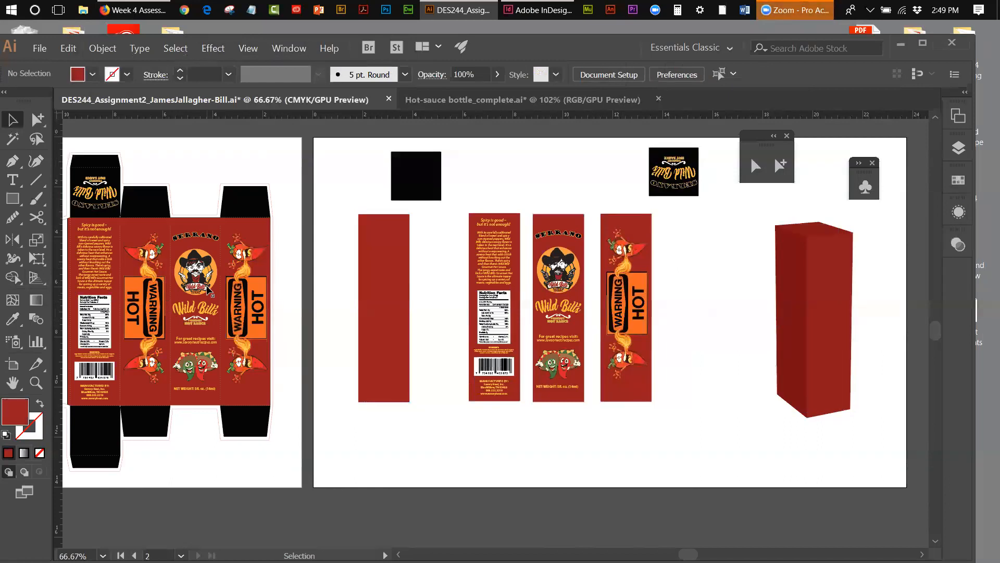
- Save the packaging document
left_click(41, 48)
left_click(50, 137)
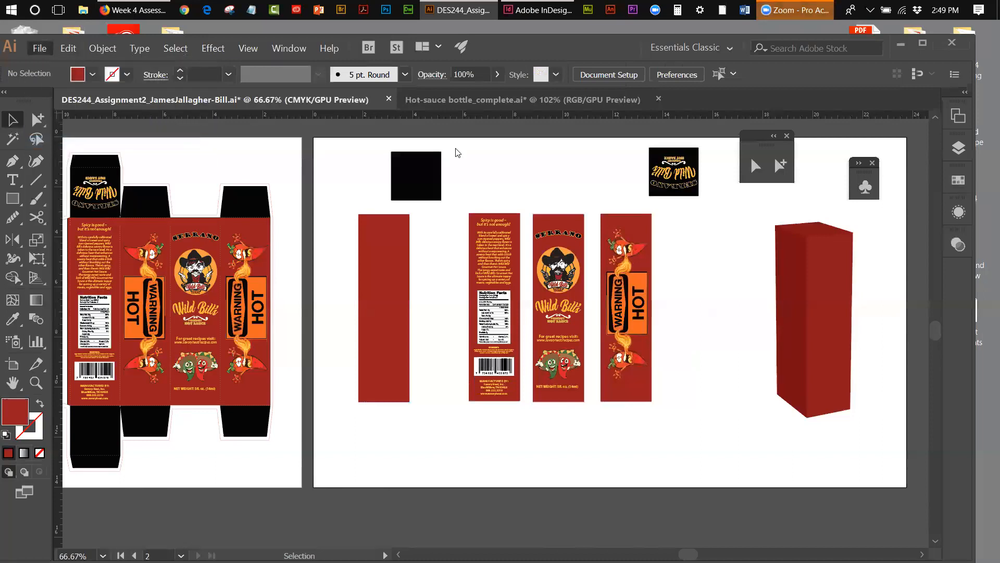